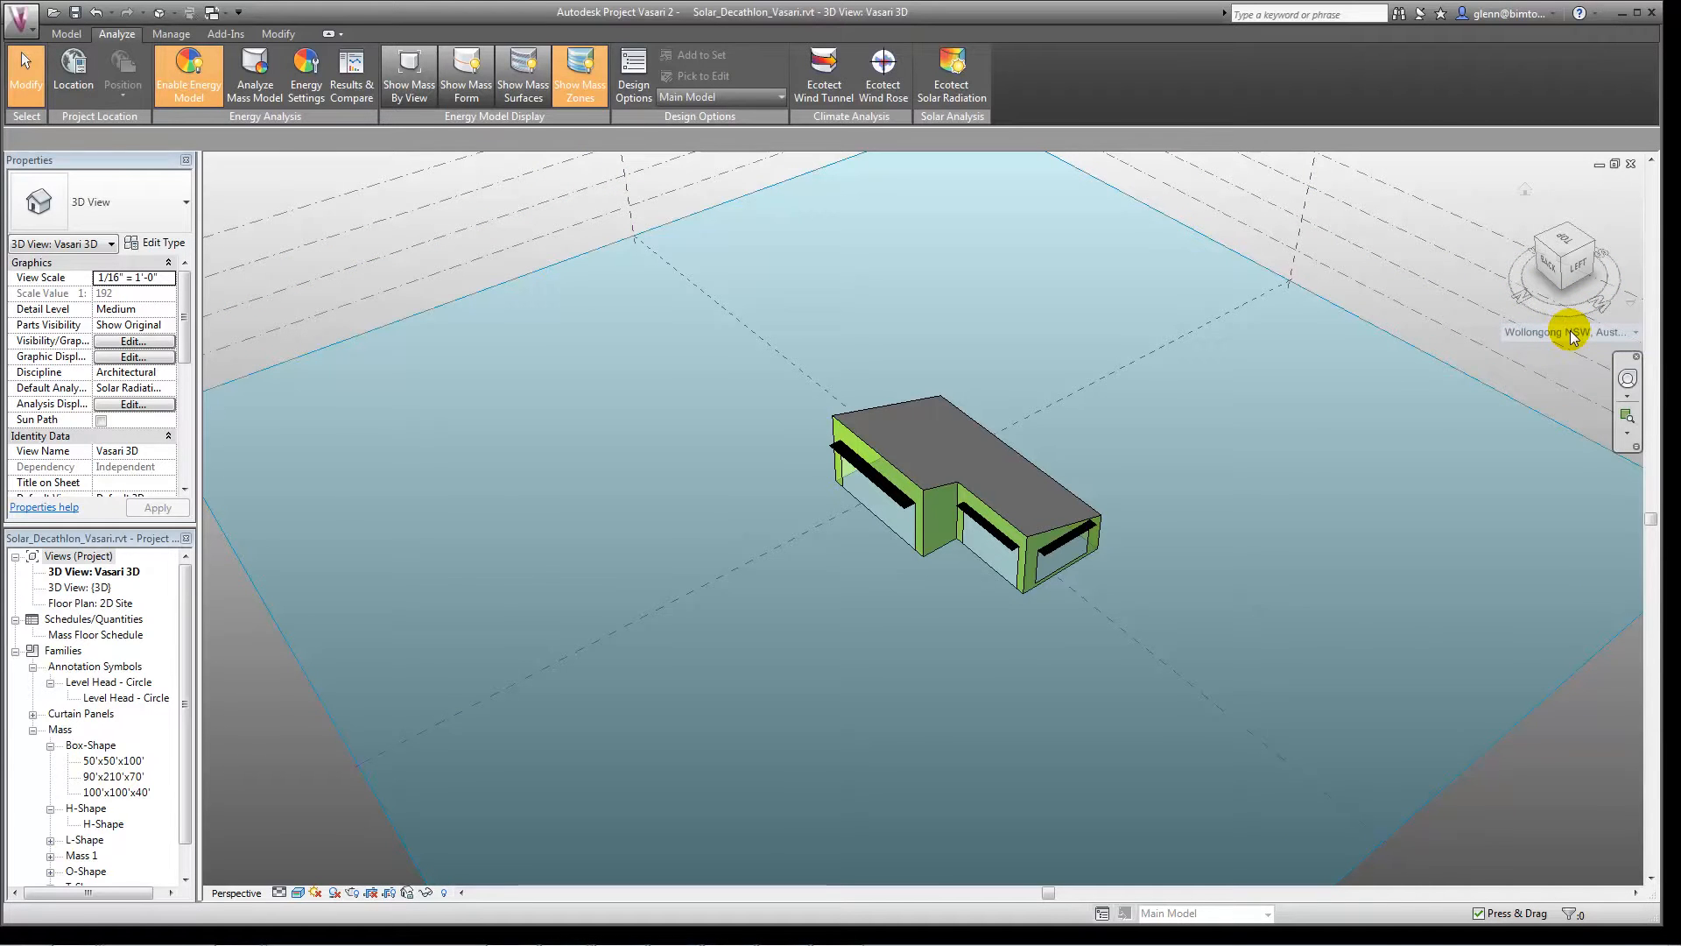
# - Open the project location settings, examine the address and nearby weather stations, and close them without changes
pyautogui.moveTo(1574, 337)
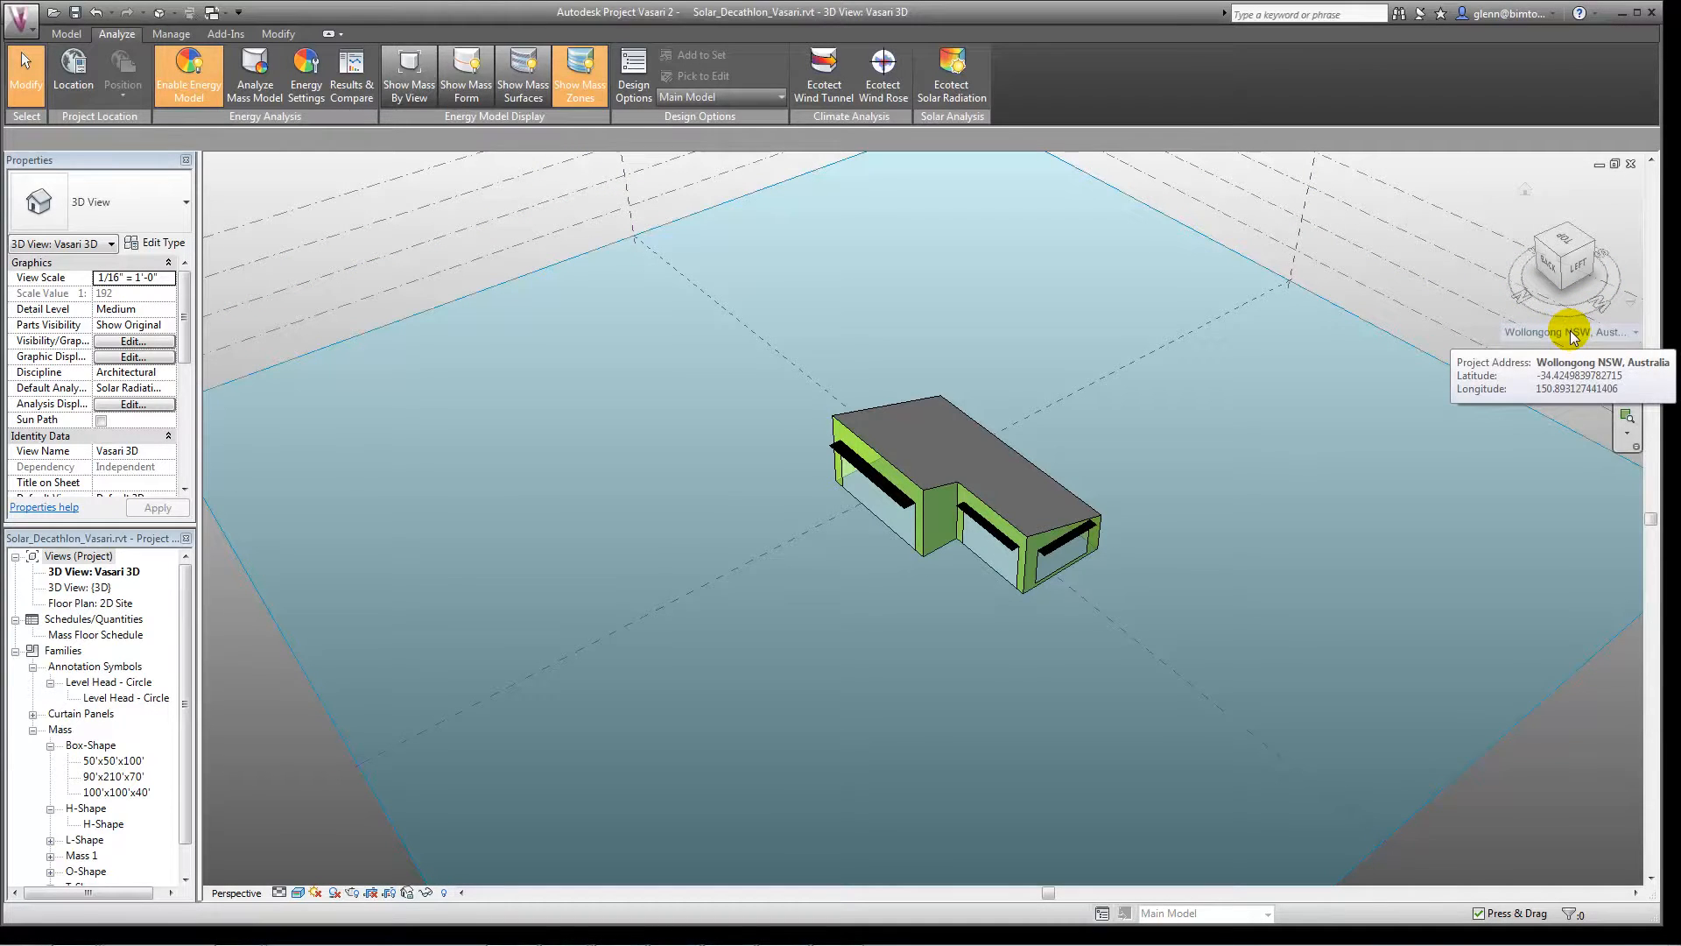
pyautogui.click(1574, 336)
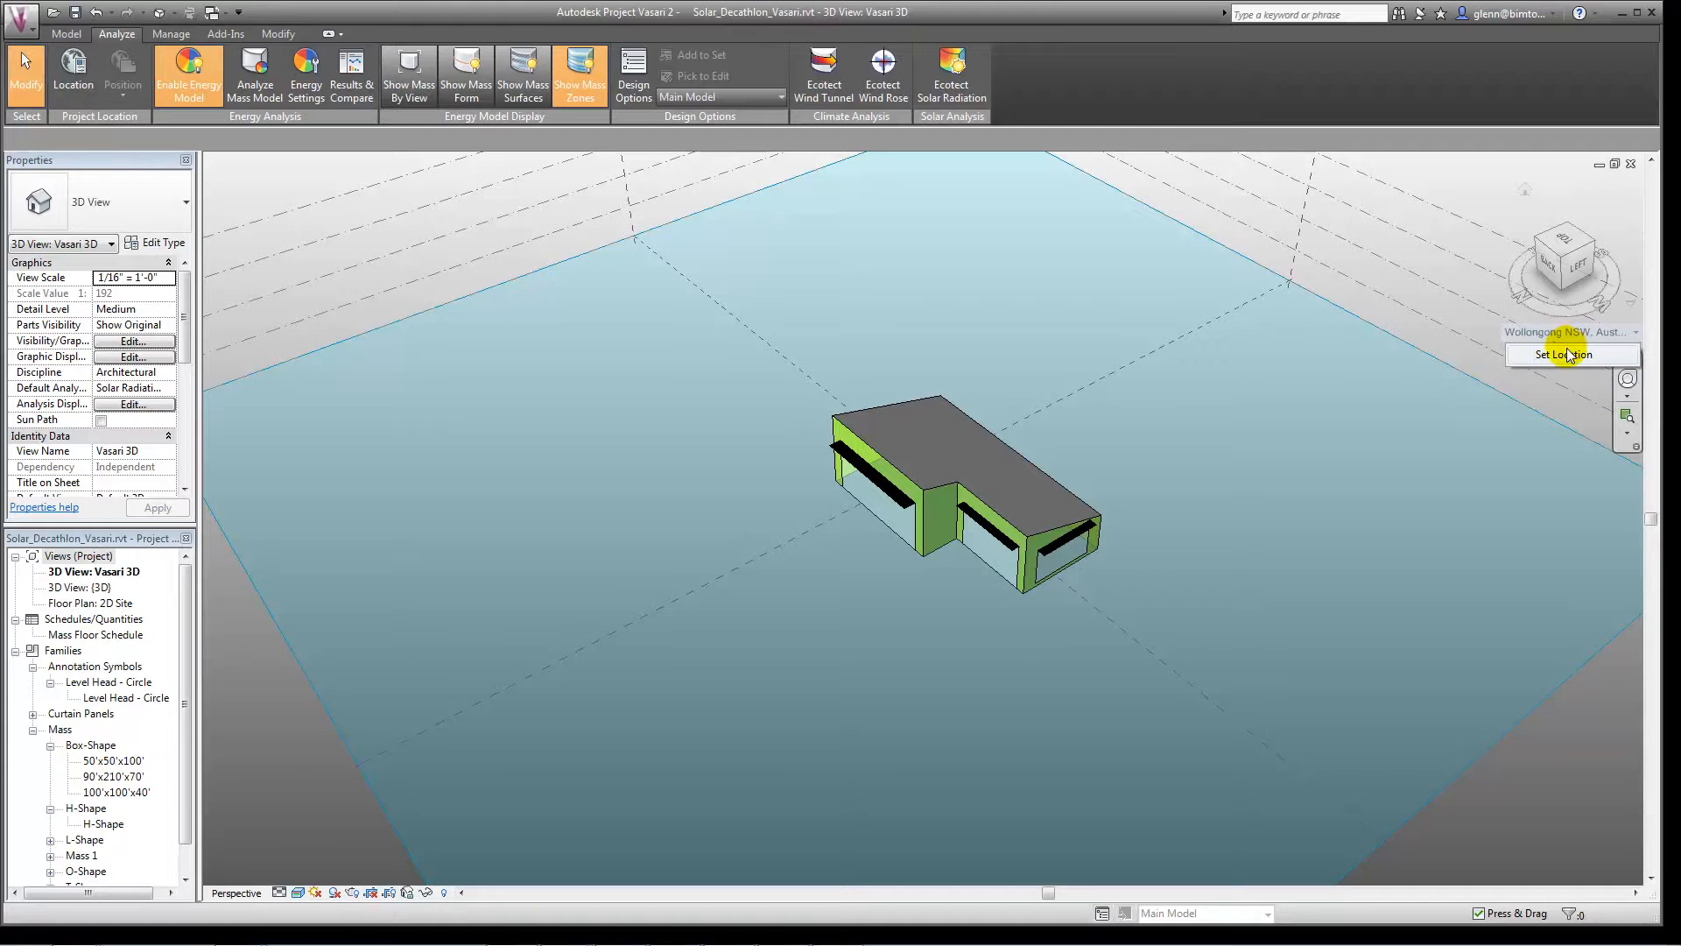
pyautogui.click(1567, 353)
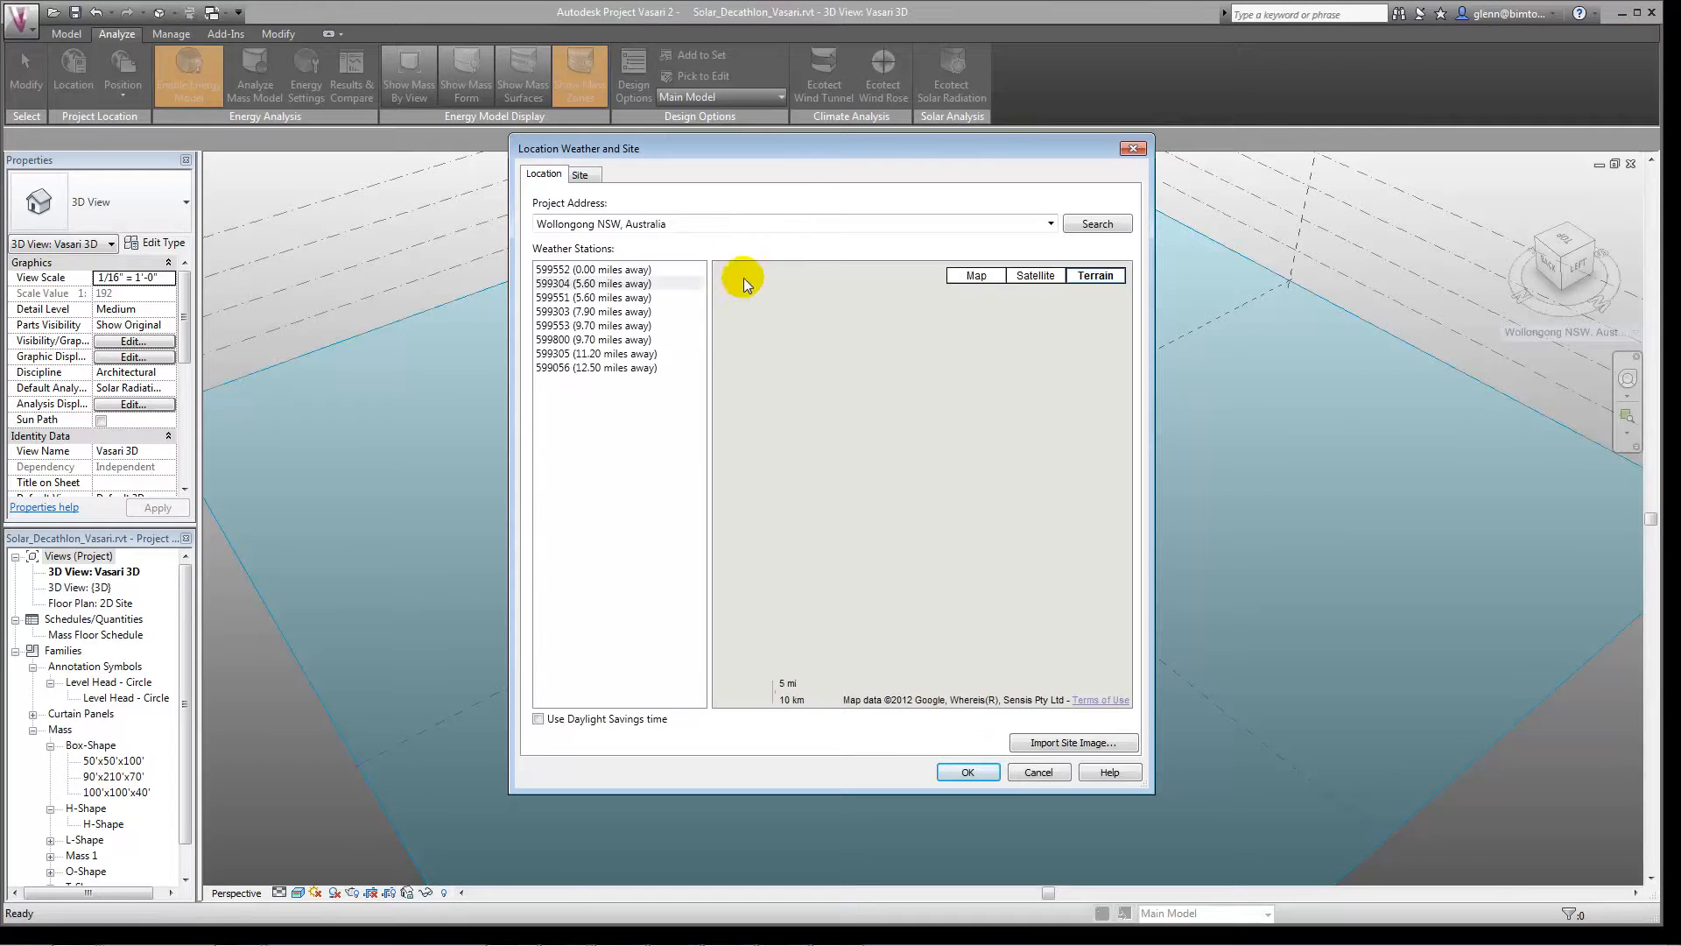
pyautogui.click(1039, 772)
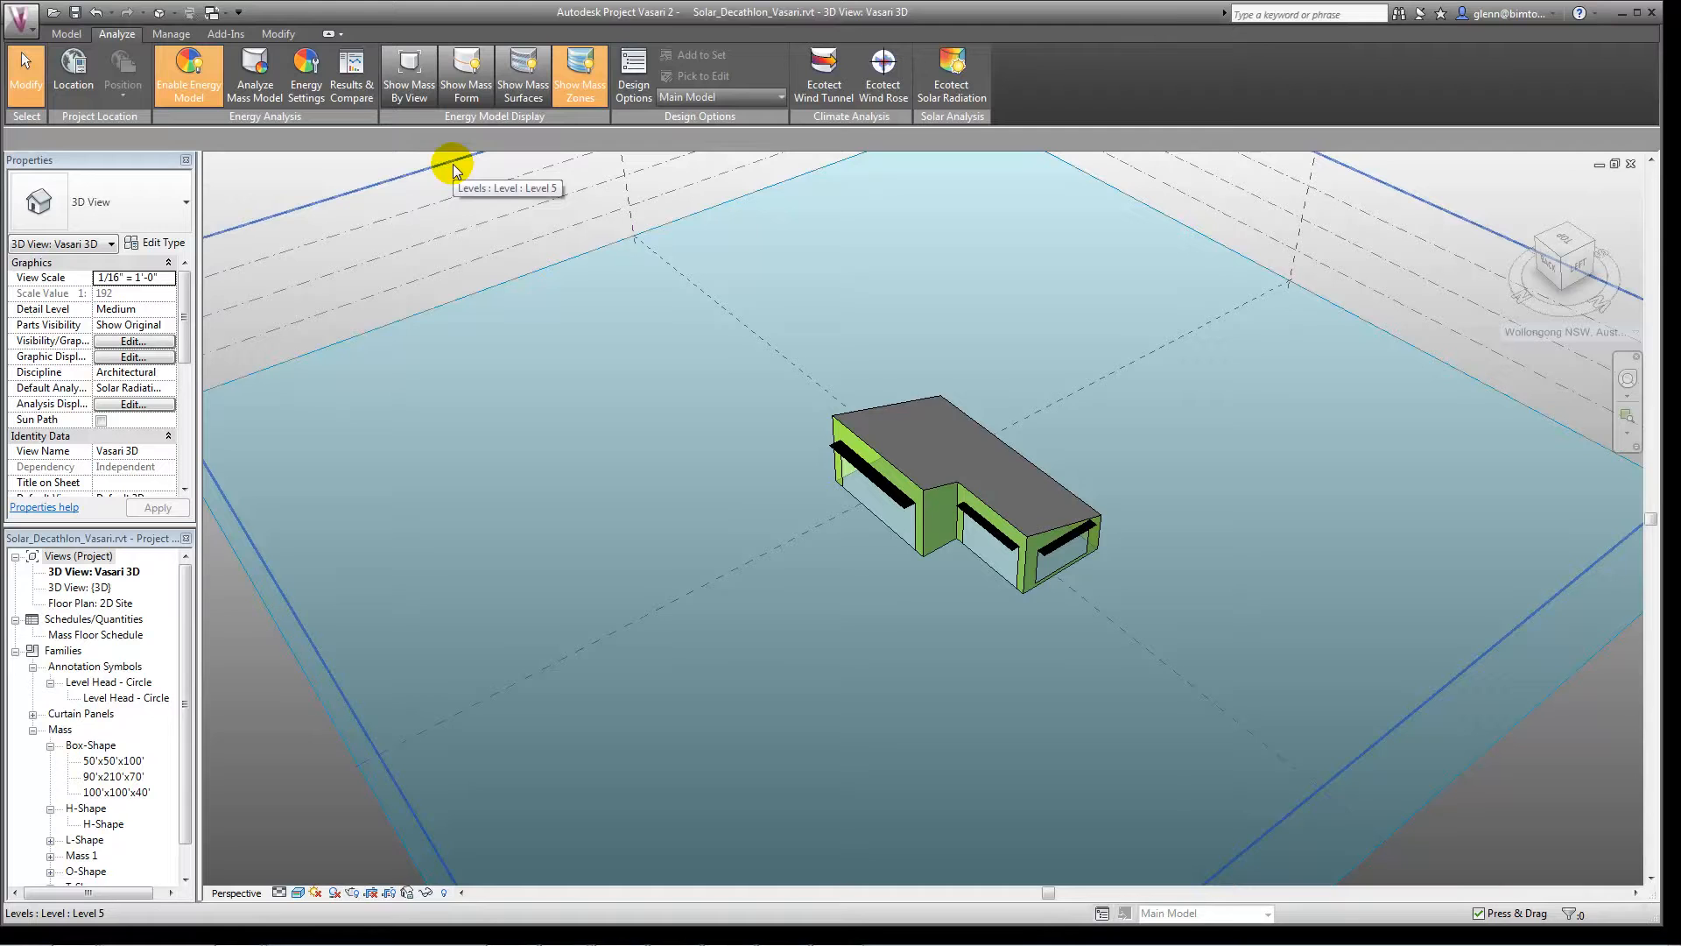
# - Start an in-place mass and sketch a rectangle about 38'-6" by 28'-0" on Level 1 beside the existing building
pyautogui.click(73, 41)
pyautogui.click(211, 96)
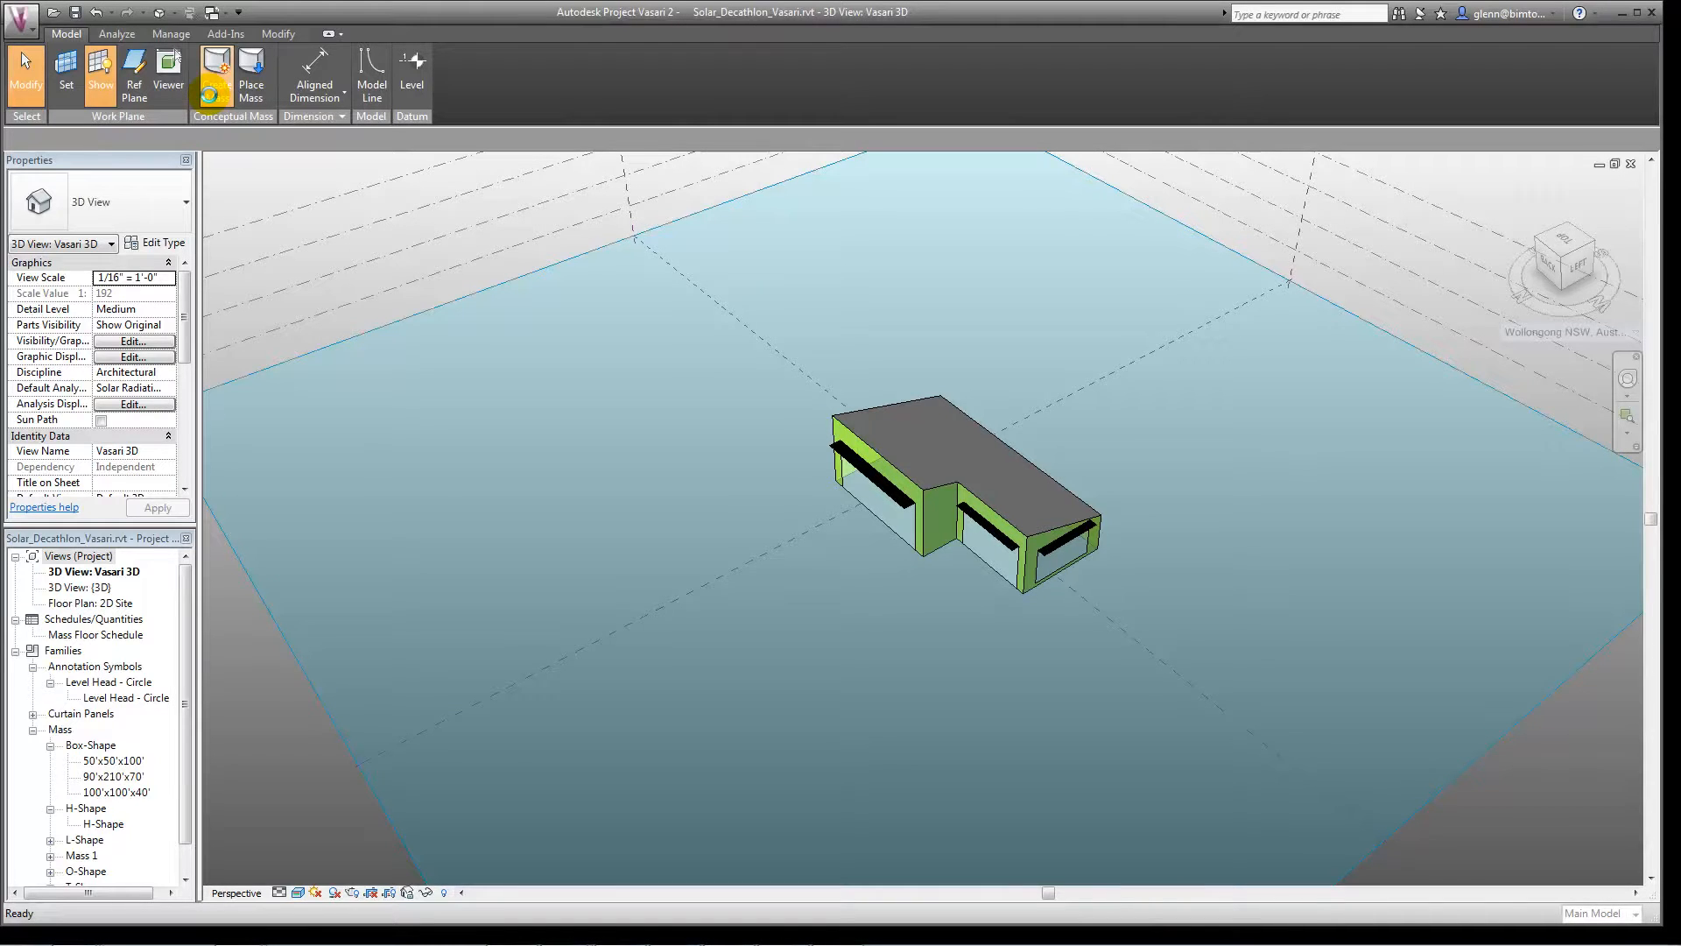
pyautogui.click(210, 95)
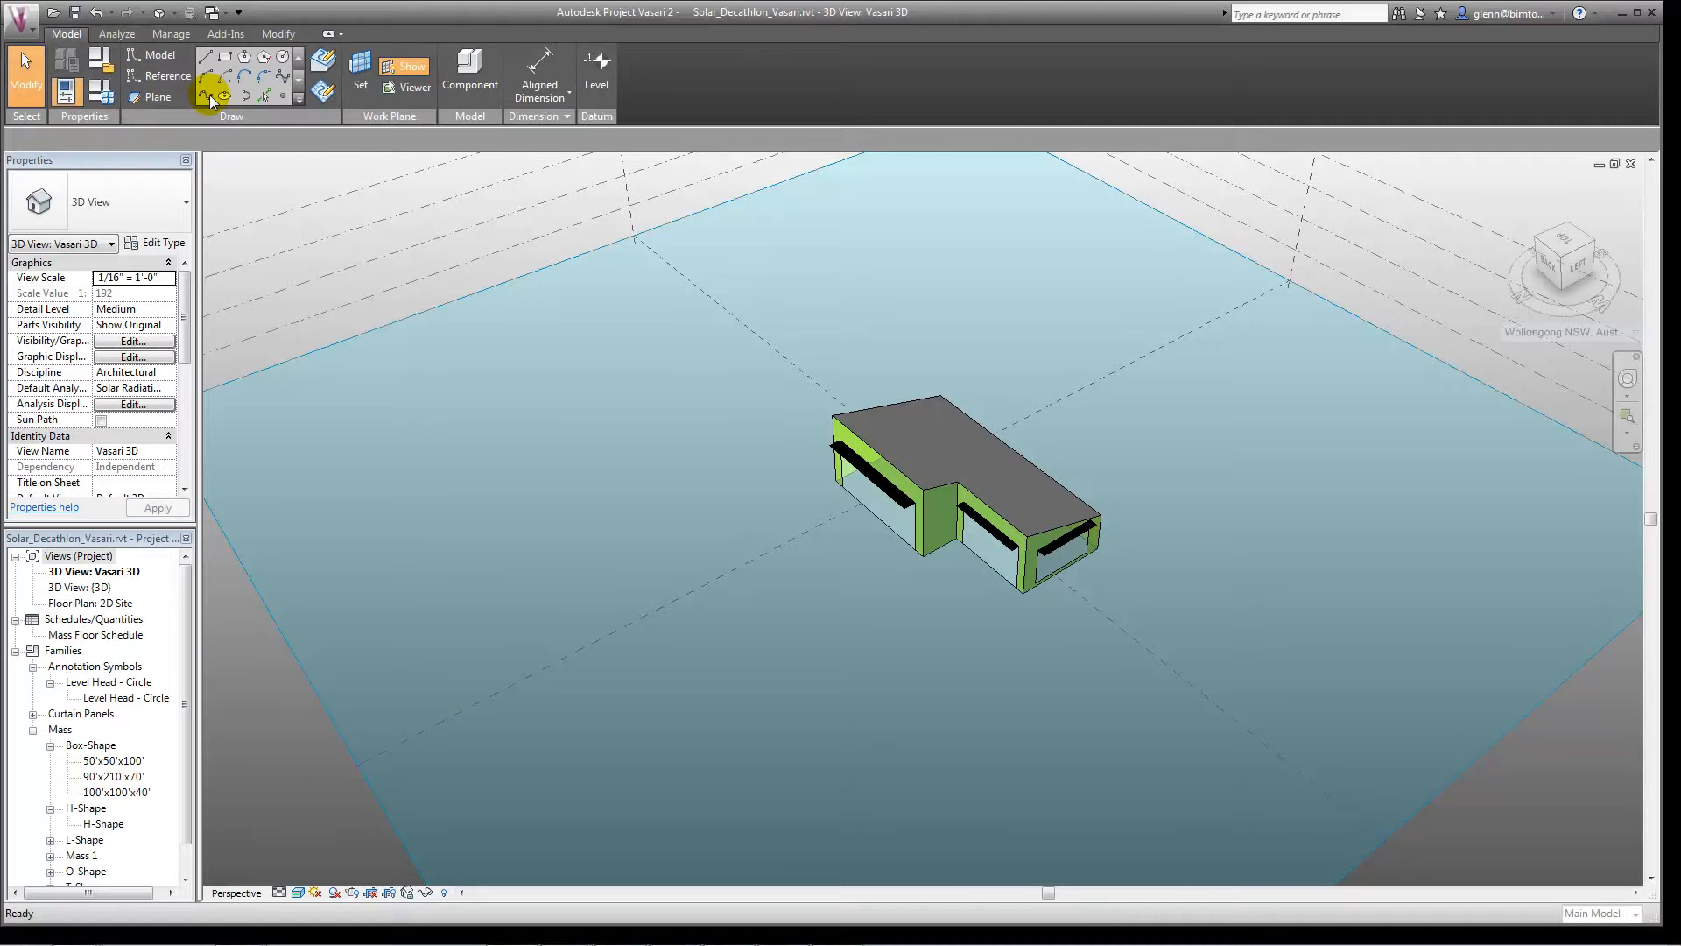
pyautogui.click(225, 56)
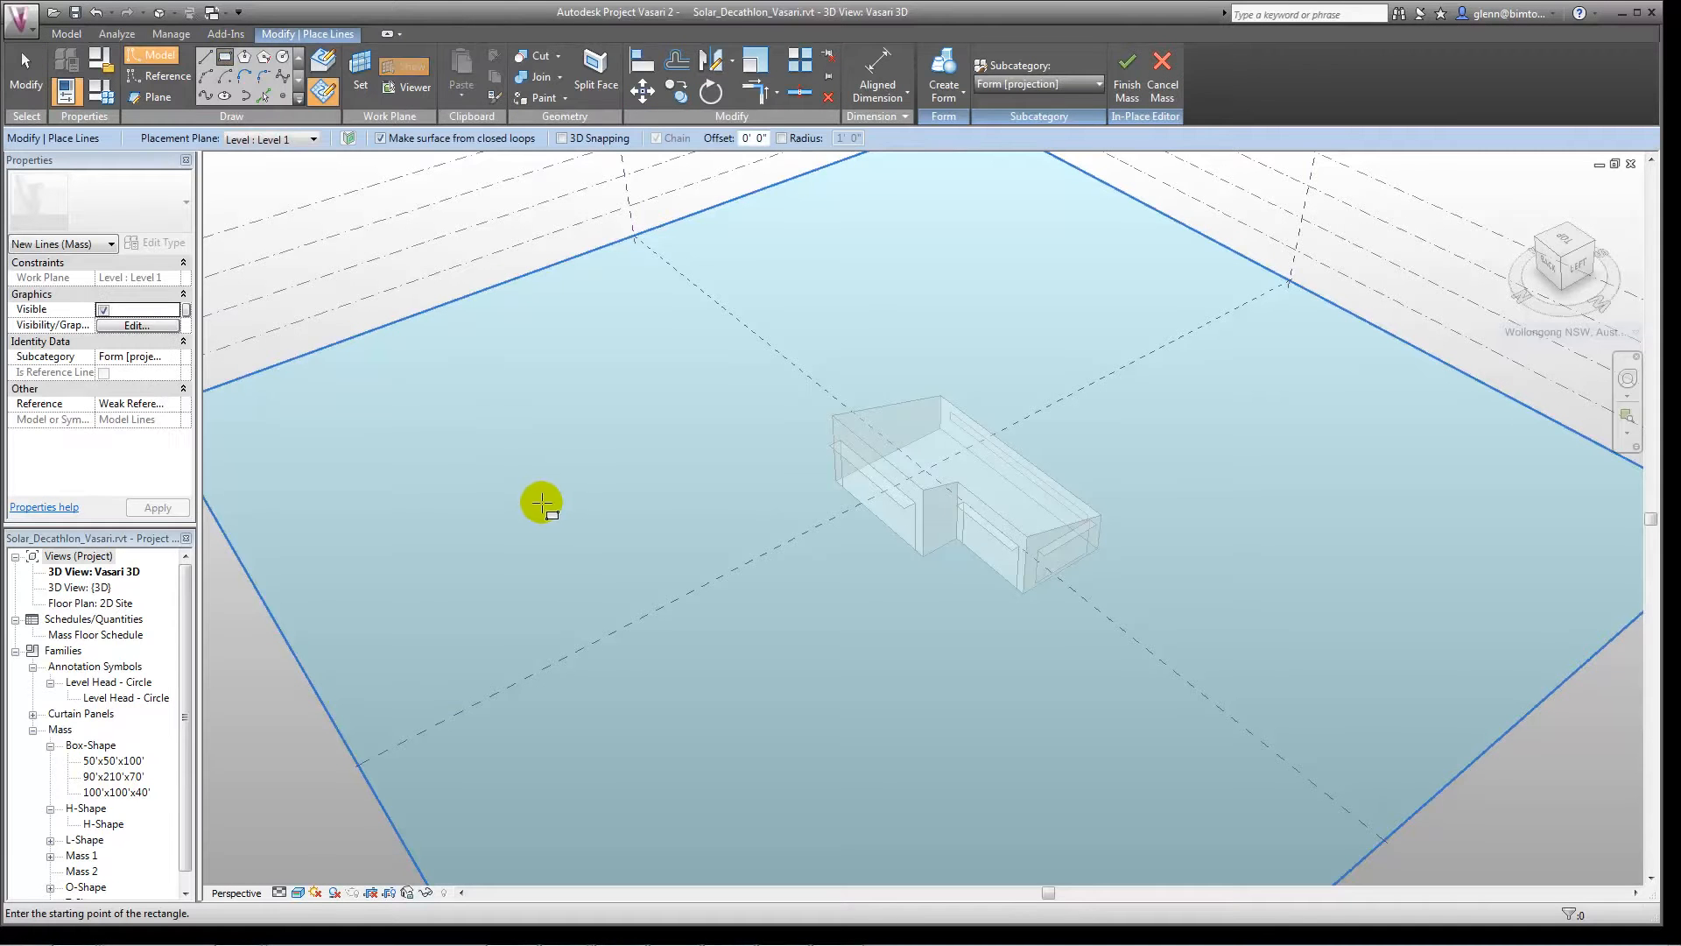
pyautogui.click(554, 505)
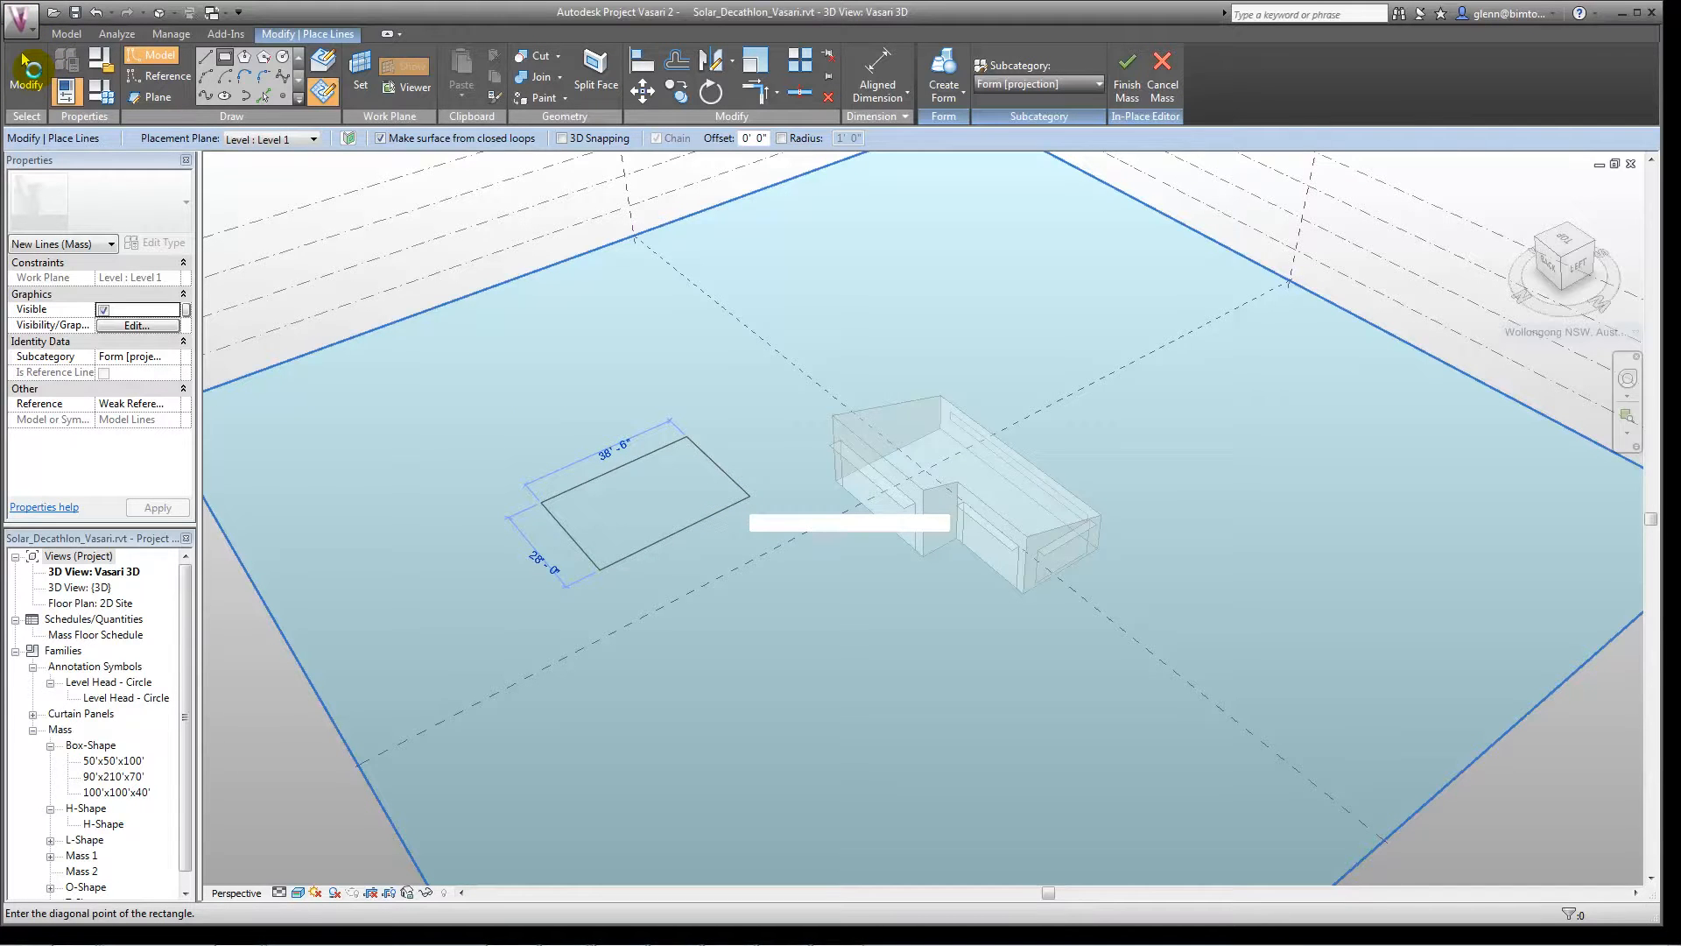
pyautogui.click(25, 63)
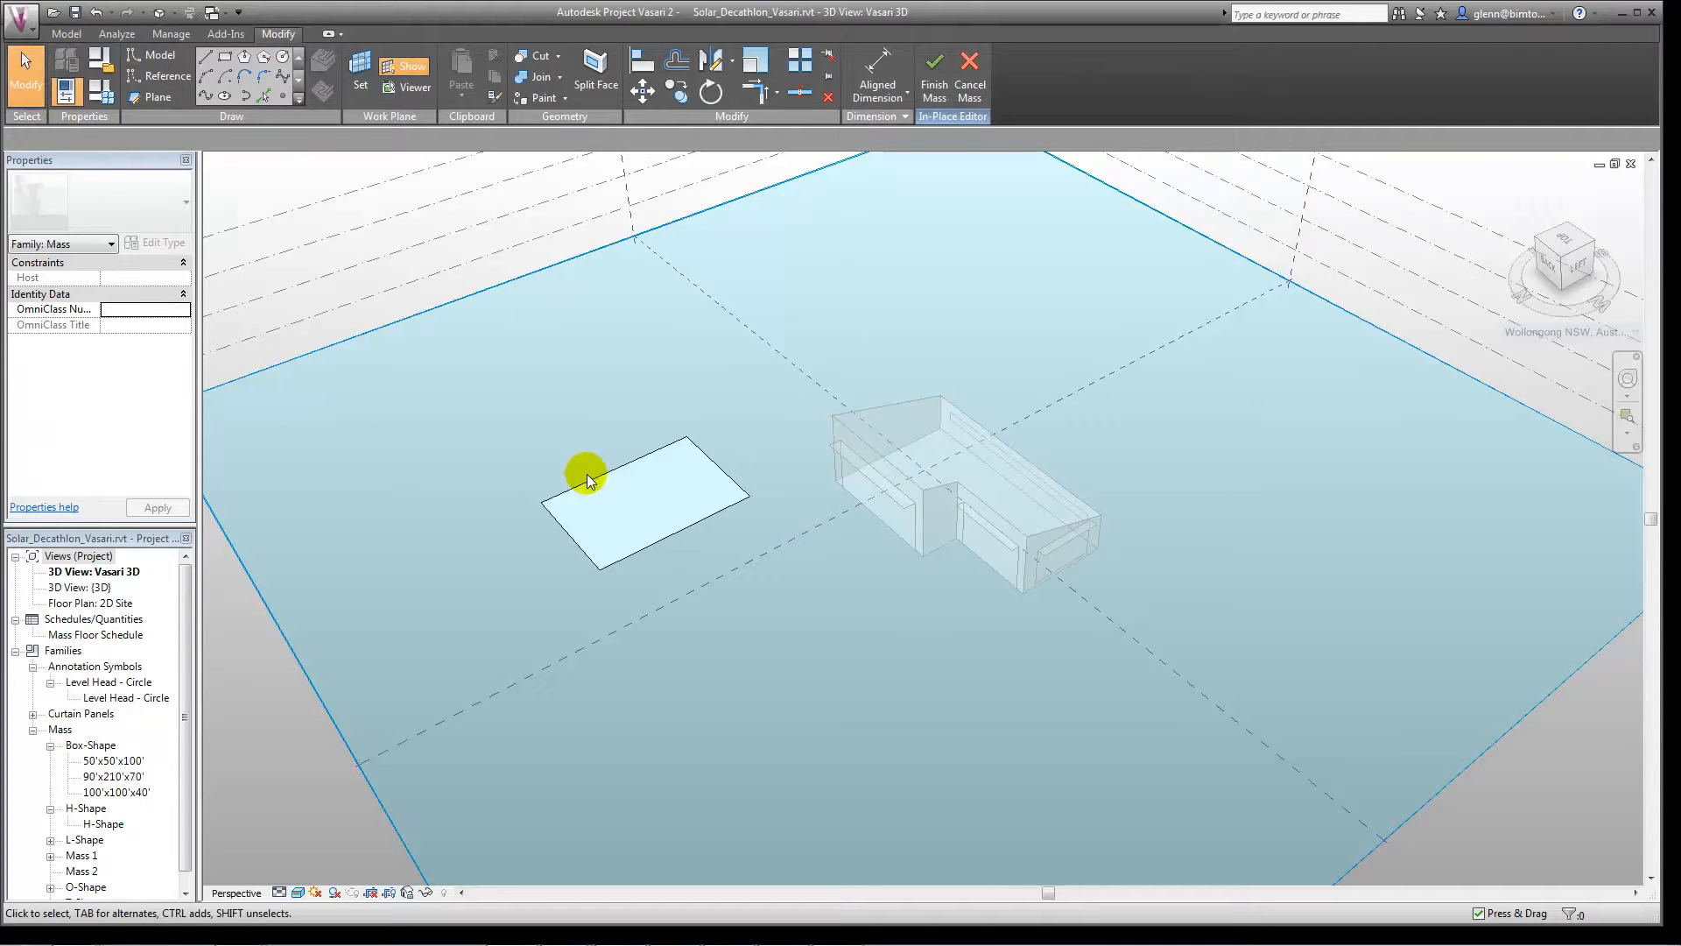
# - Extrude the rectangular surface upward into a low solid box
pyautogui.click(635, 491)
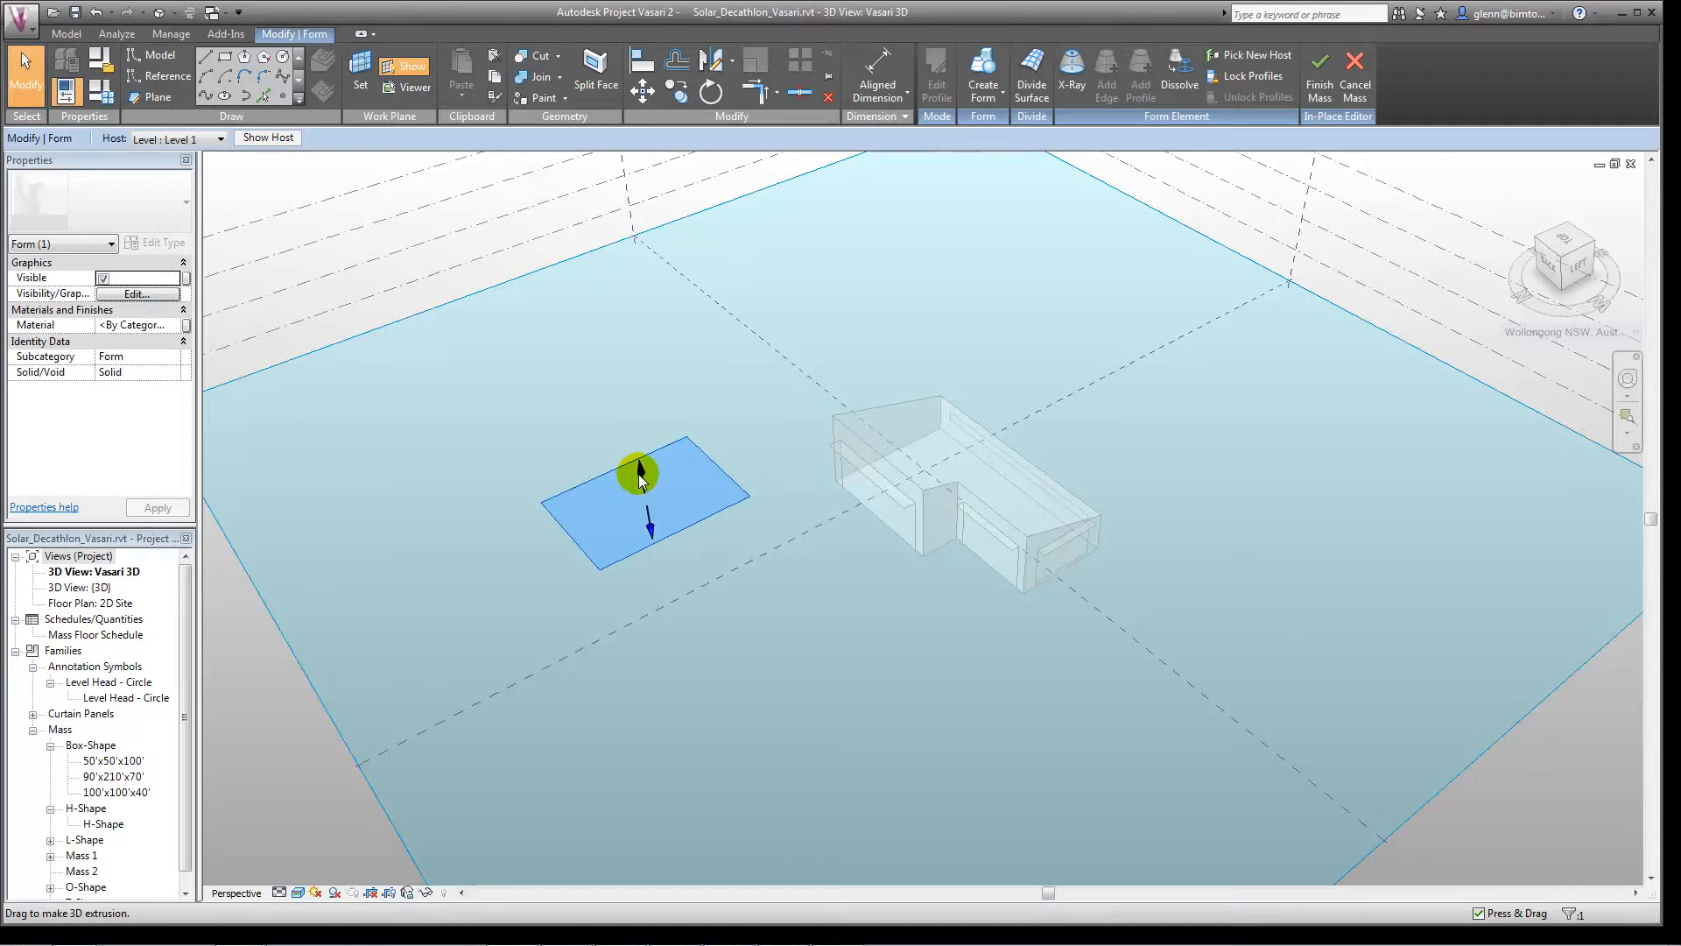
pyautogui.moveTo(640, 464); pyautogui.dragTo(634, 439)
pyautogui.click(648, 595)
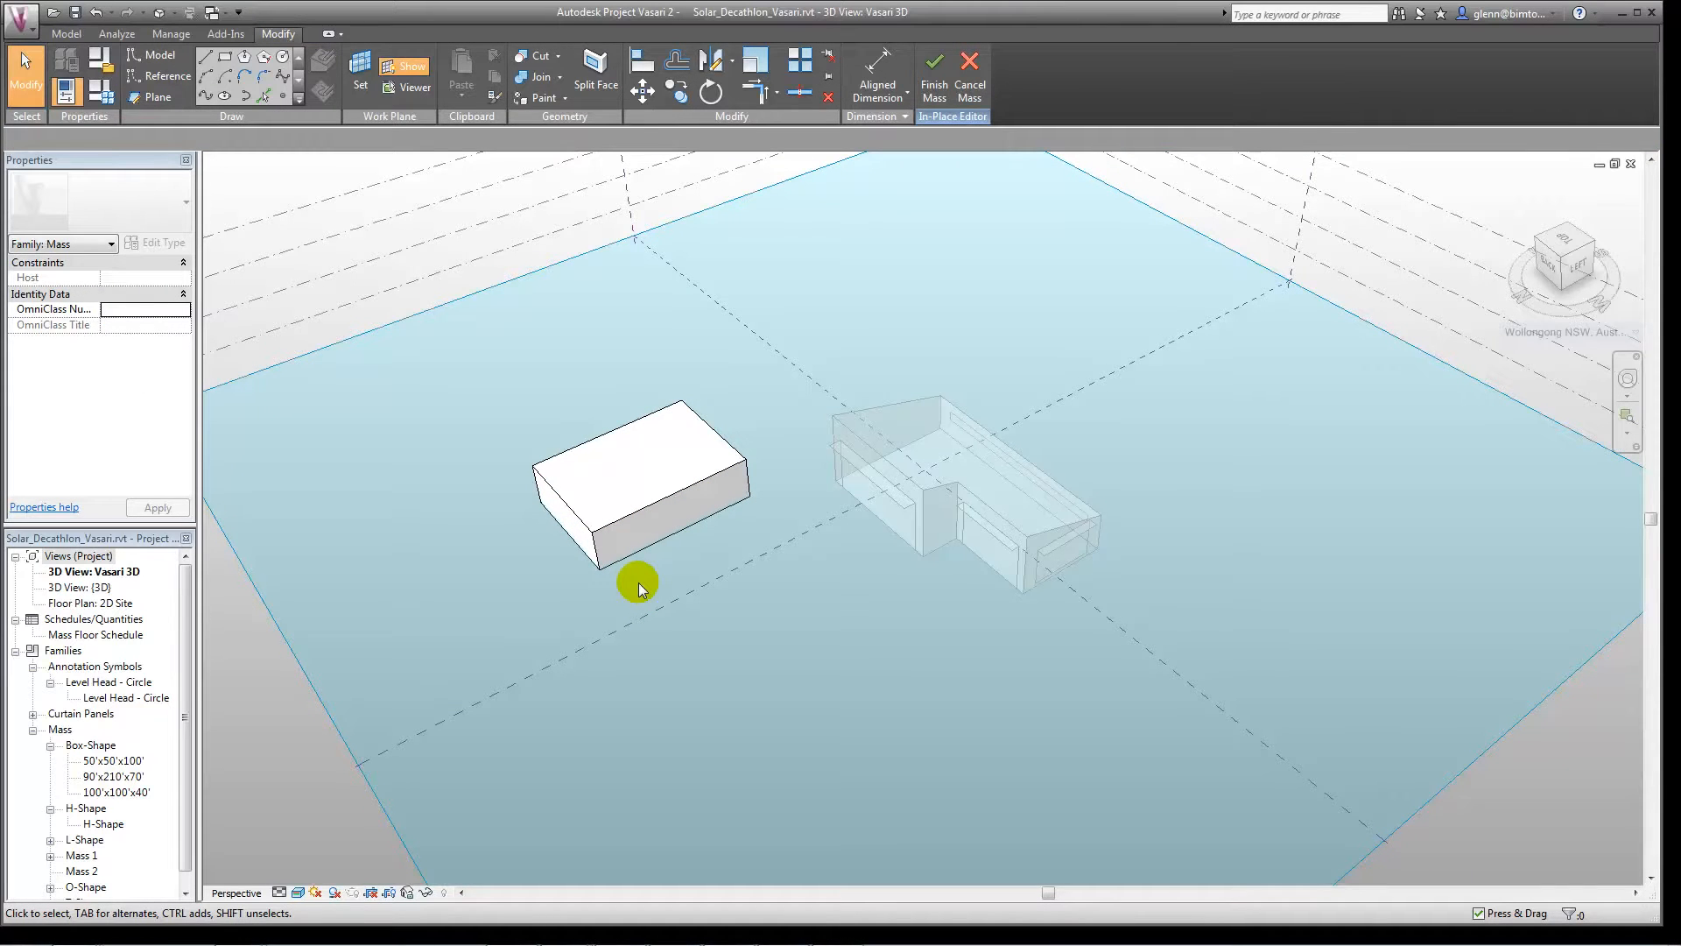
# - Raise the box's front top edge to slope the roof, pull its front face outward, and finish the mass
pyautogui.click(668, 491)
pyautogui.moveTo(673, 479)
pyautogui.mouseDown()
pyautogui.moveTo(660, 465)
pyautogui.moveTo(676, 446)
pyautogui.mouseUp()
pyautogui.click(707, 605)
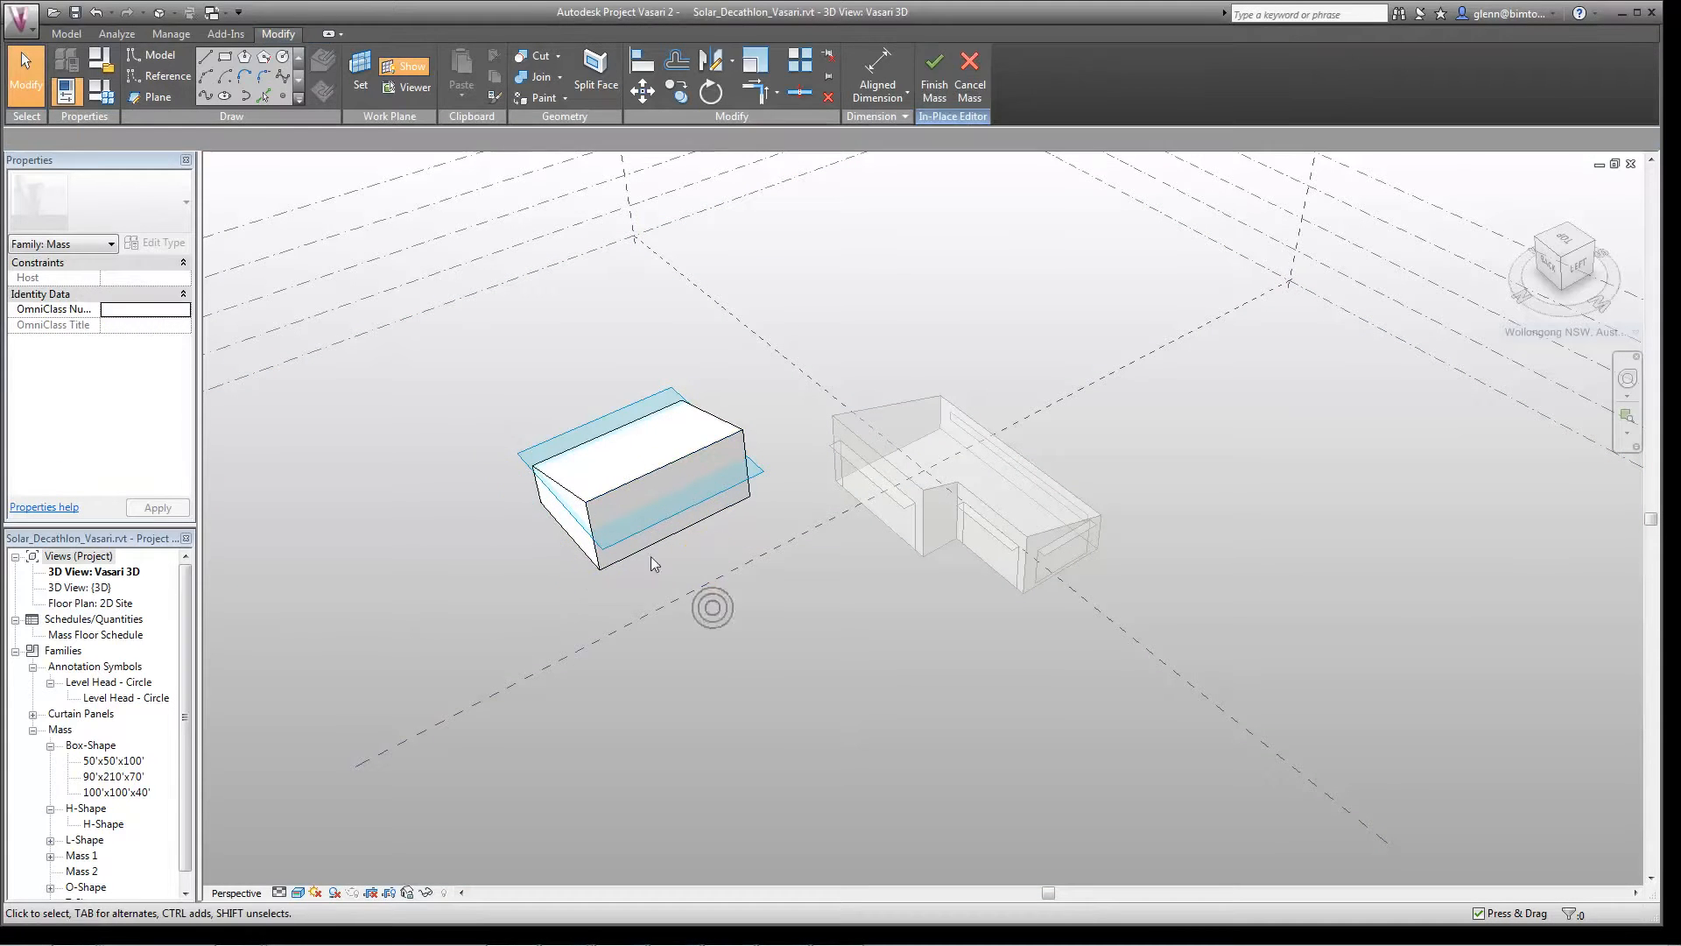
pyautogui.click(669, 478)
pyautogui.moveTo(669, 479); pyautogui.dragTo(732, 630)
pyautogui.click(704, 597)
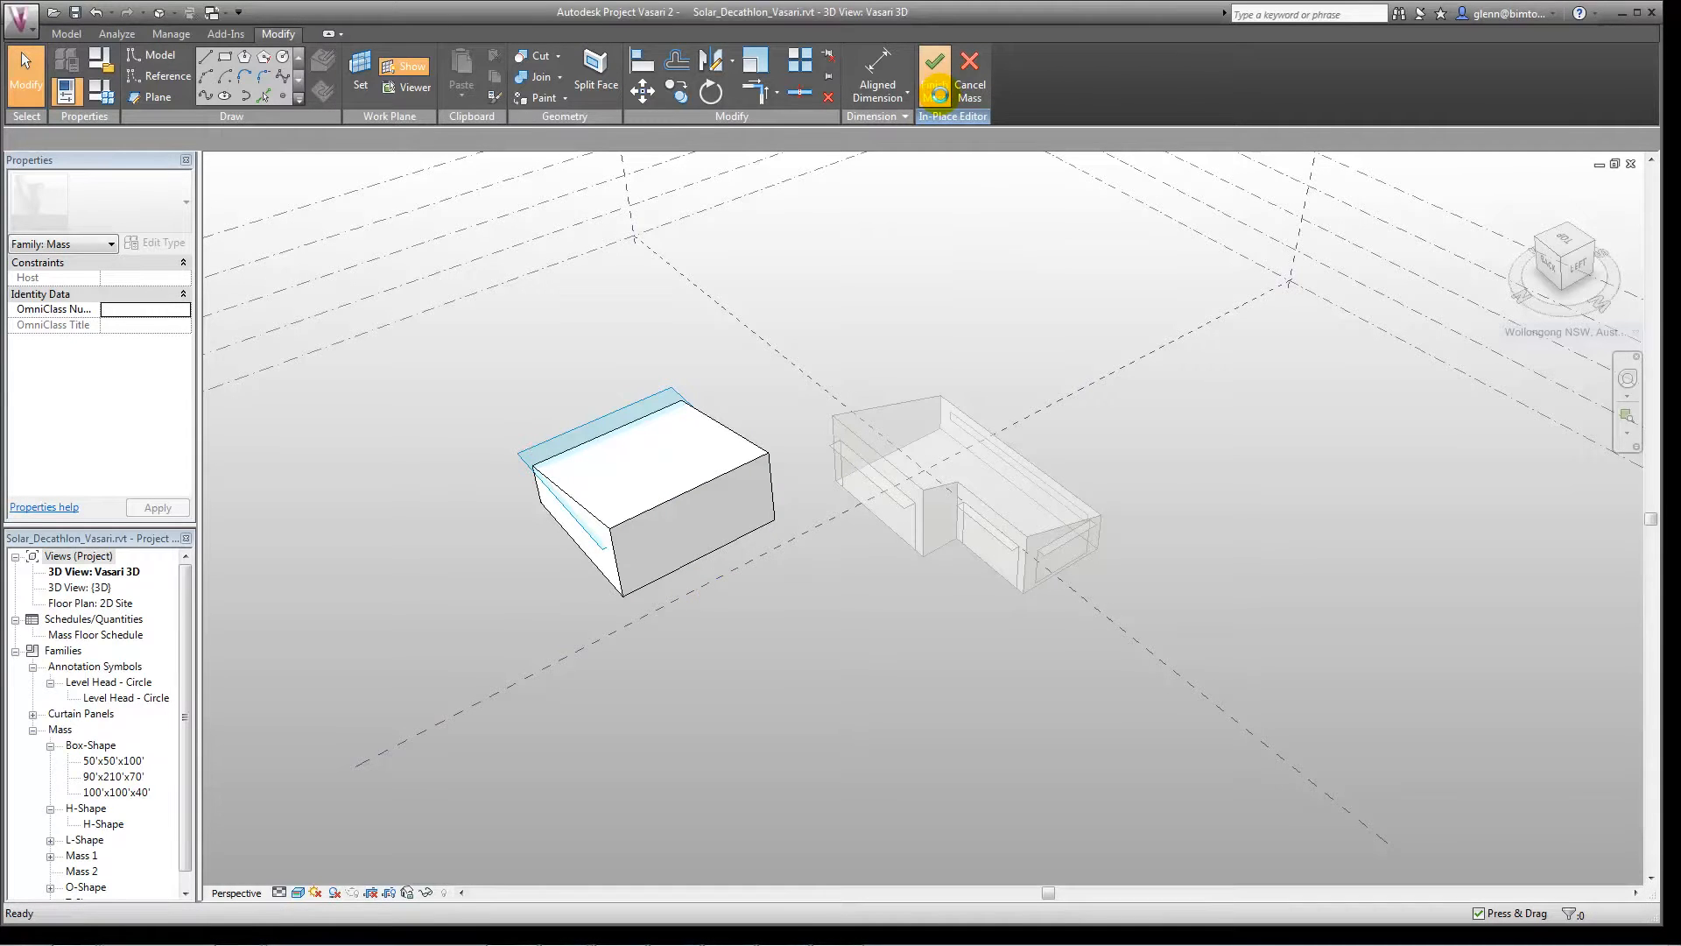
pyautogui.click(935, 91)
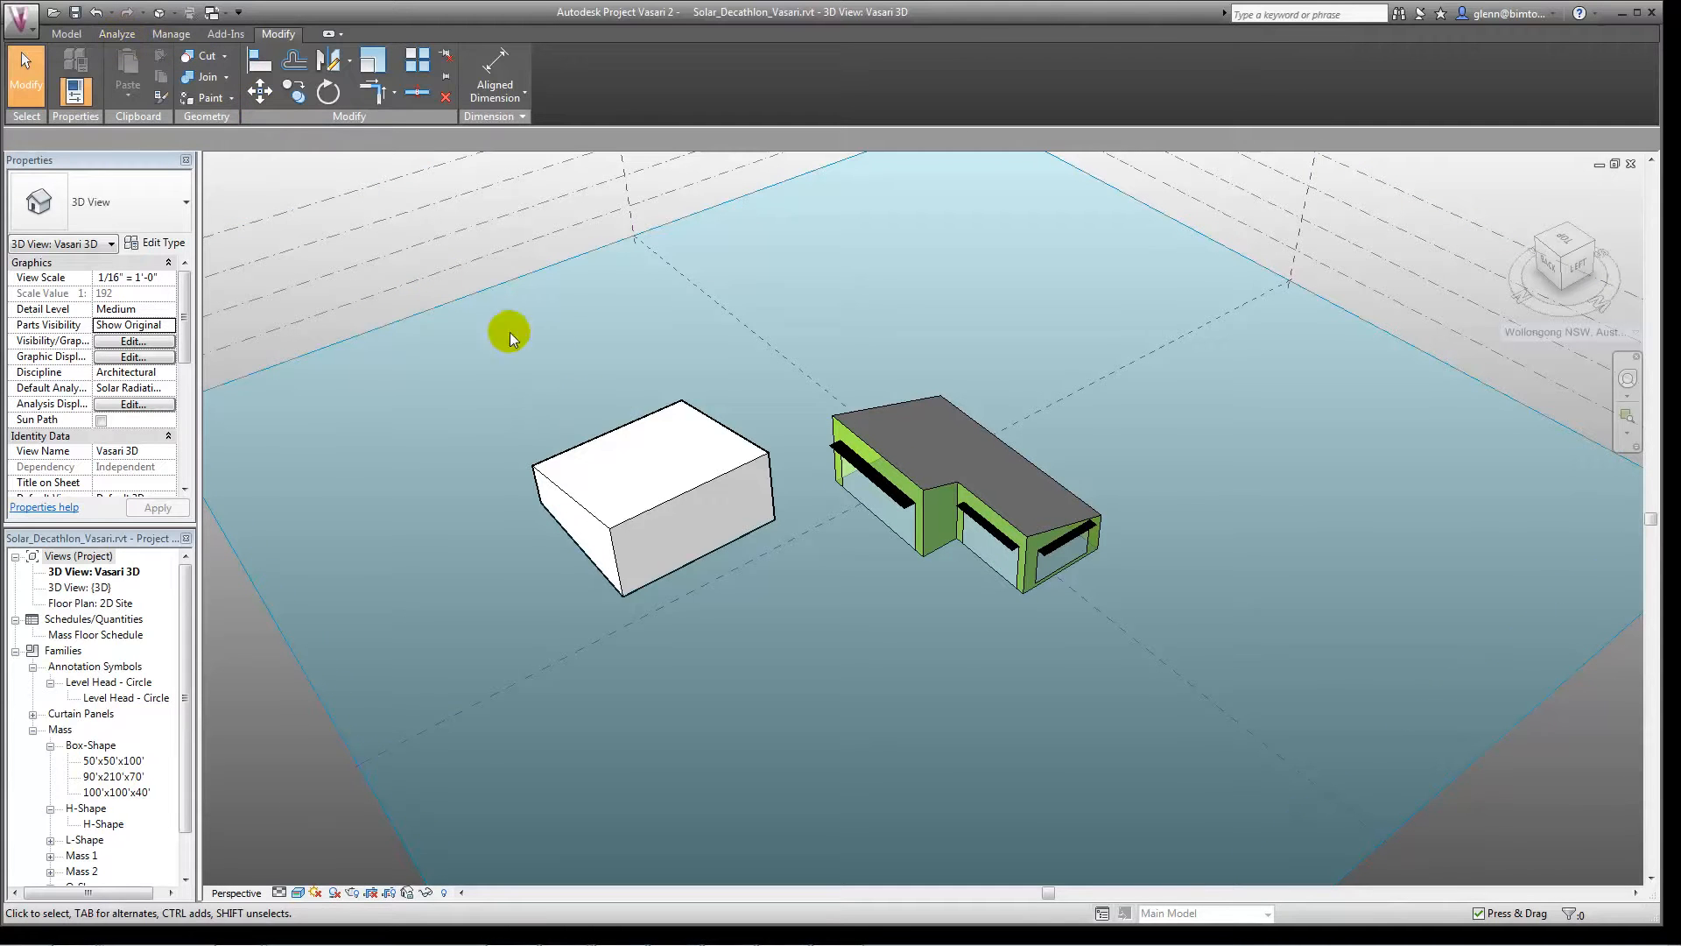
# - Add a mass floor at Level 1 to the new mass
pyautogui.click(625, 449)
pyautogui.click(601, 83)
pyautogui.click(716, 357)
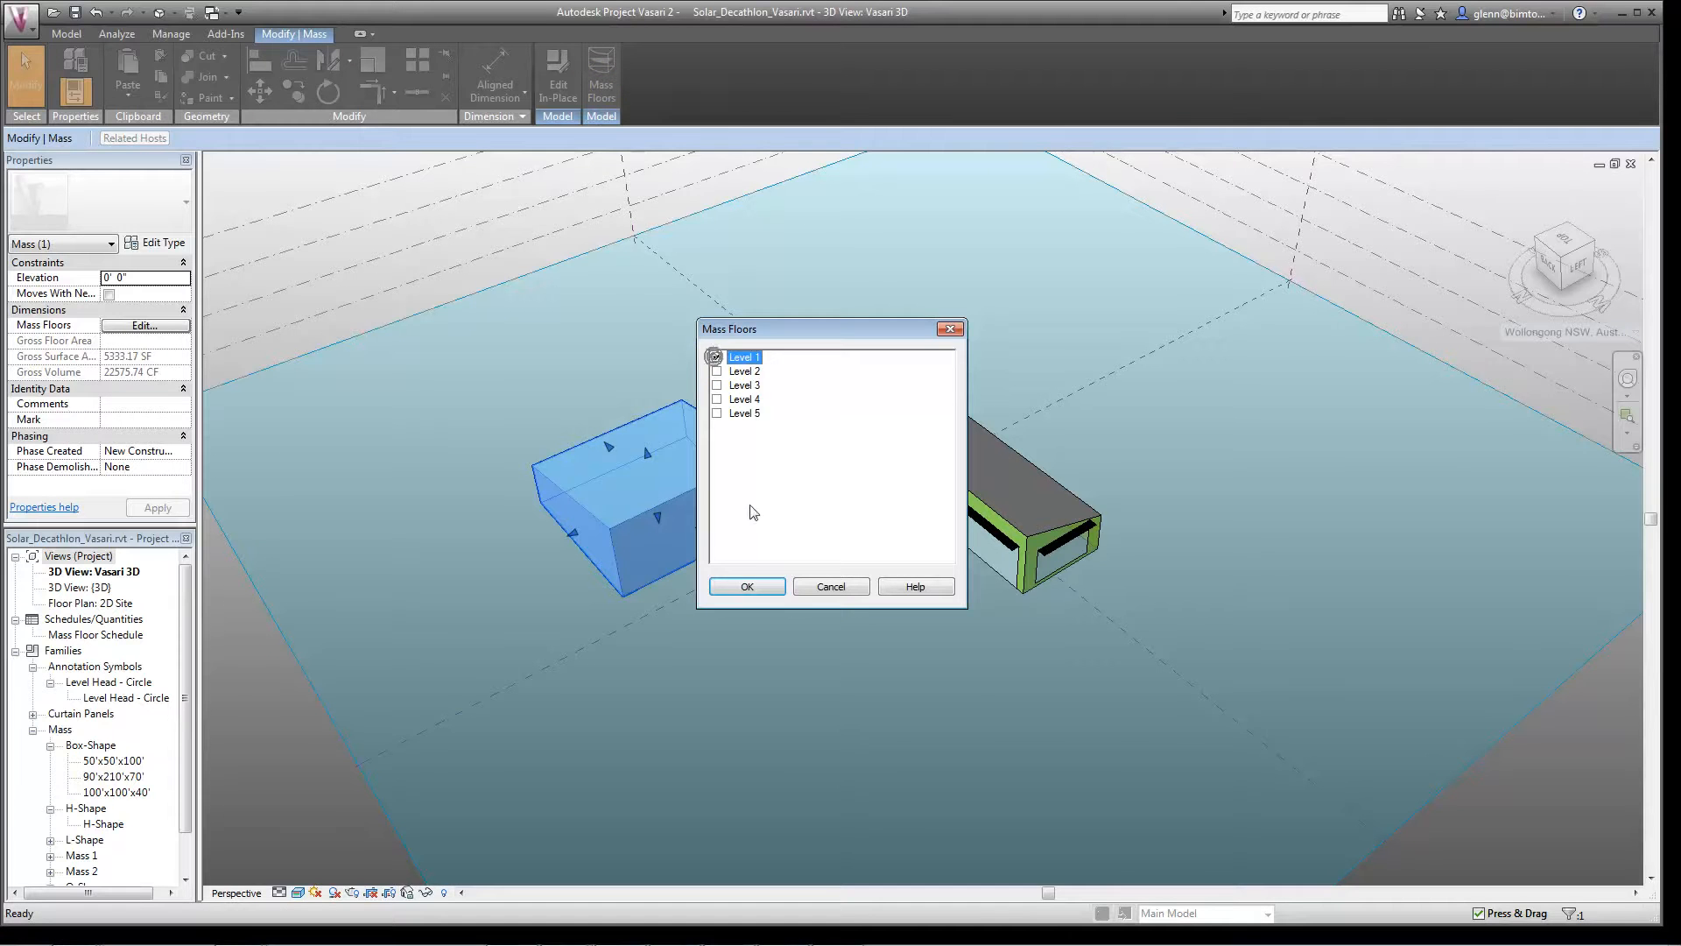
pyautogui.click(746, 583)
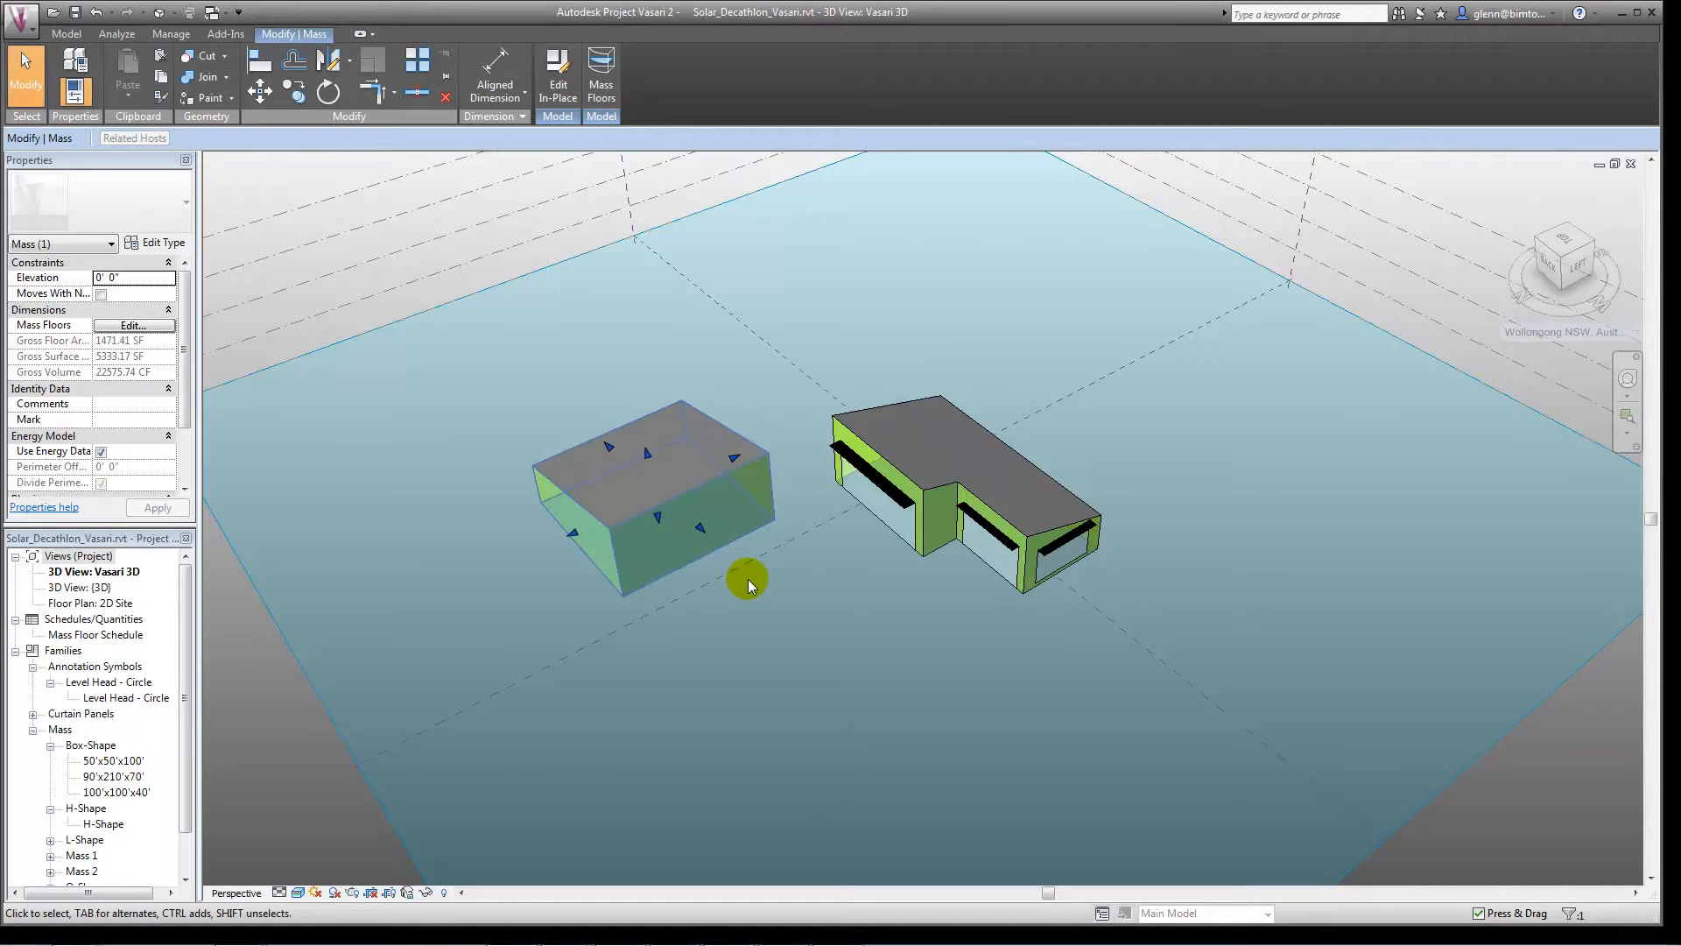
pyautogui.click(793, 673)
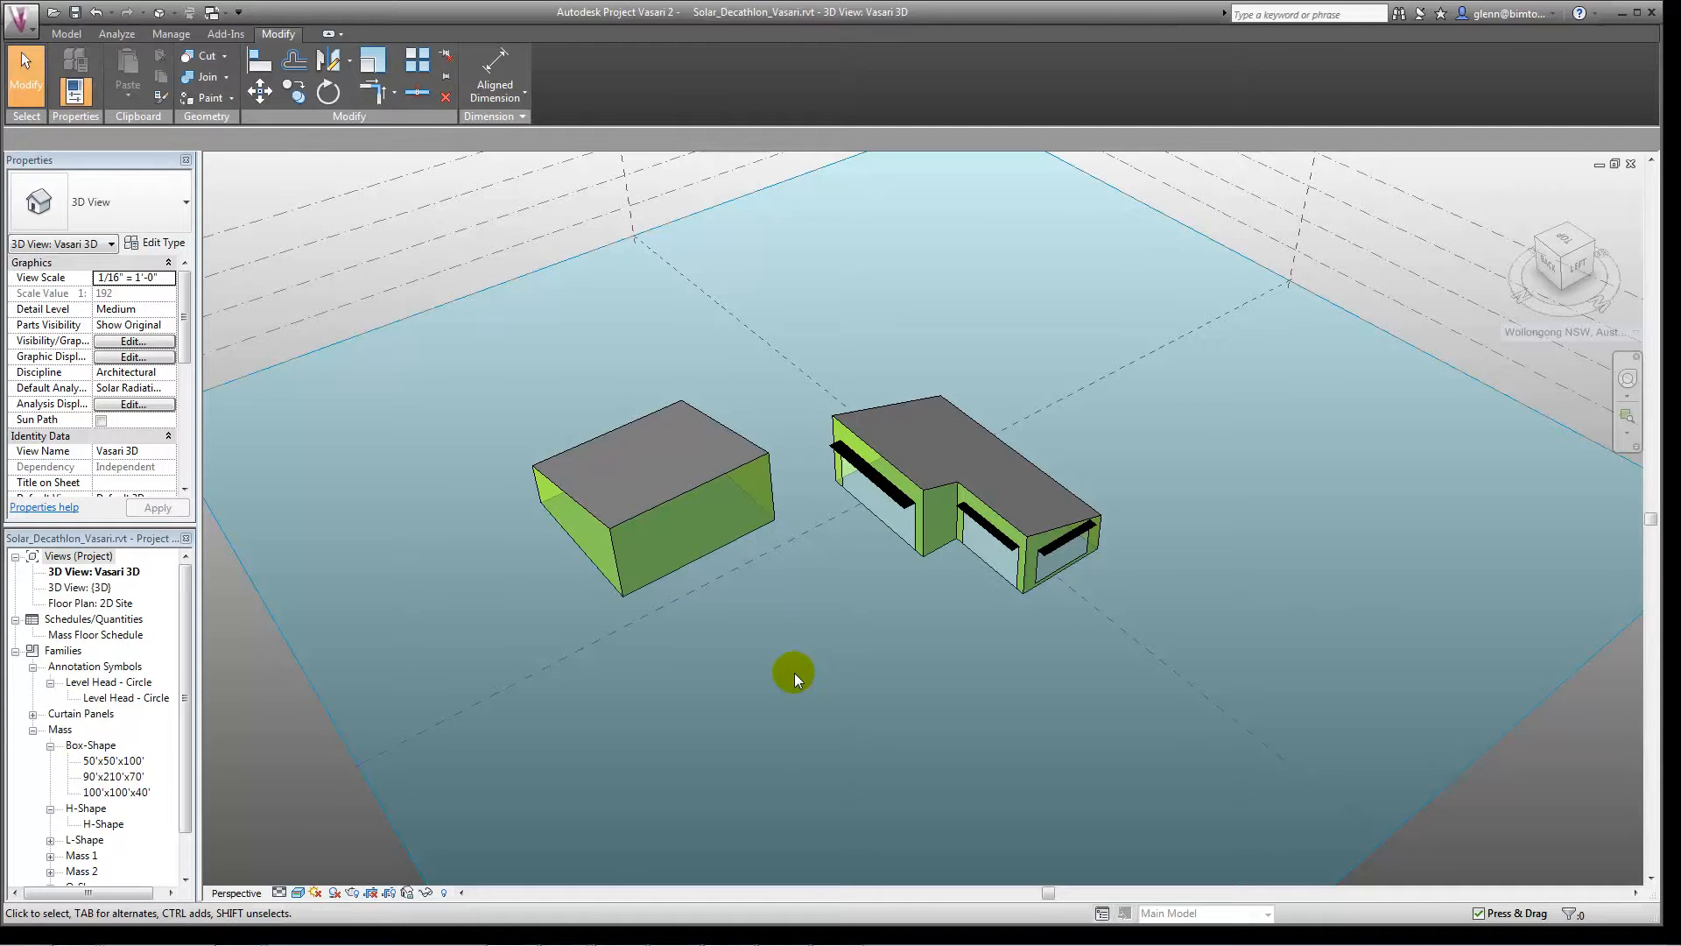
# - Select the new building's mass zone and examine its properties and context commands for a way to edit it
pyautogui.click(720, 488)
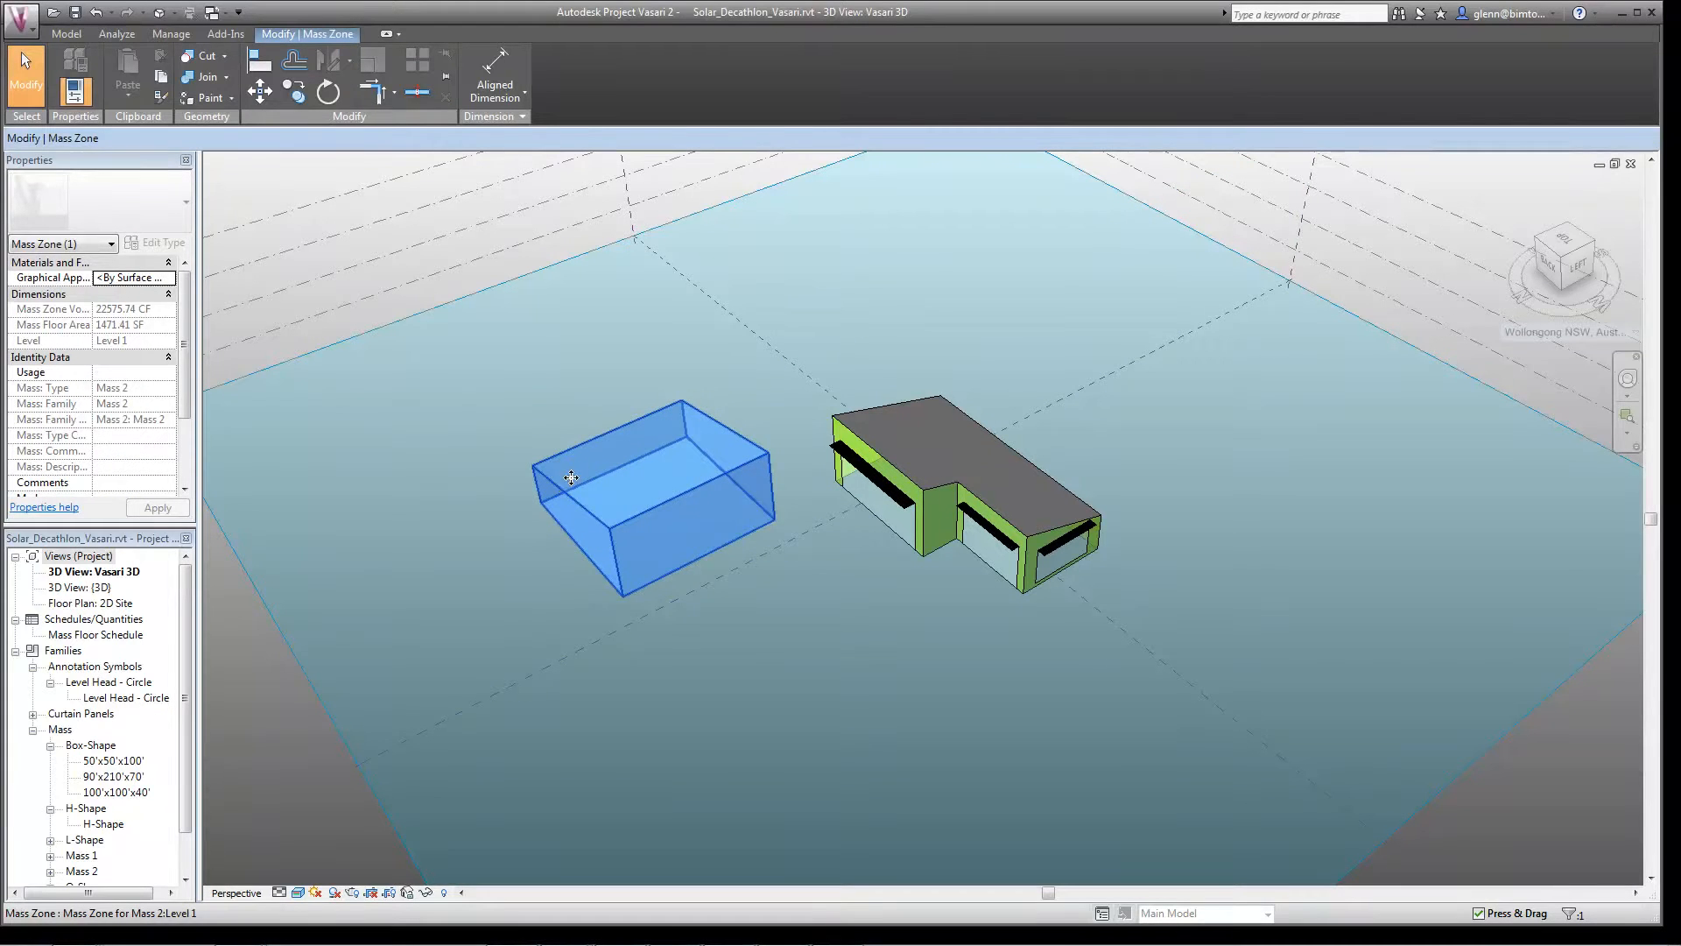
pyautogui.click(507, 627)
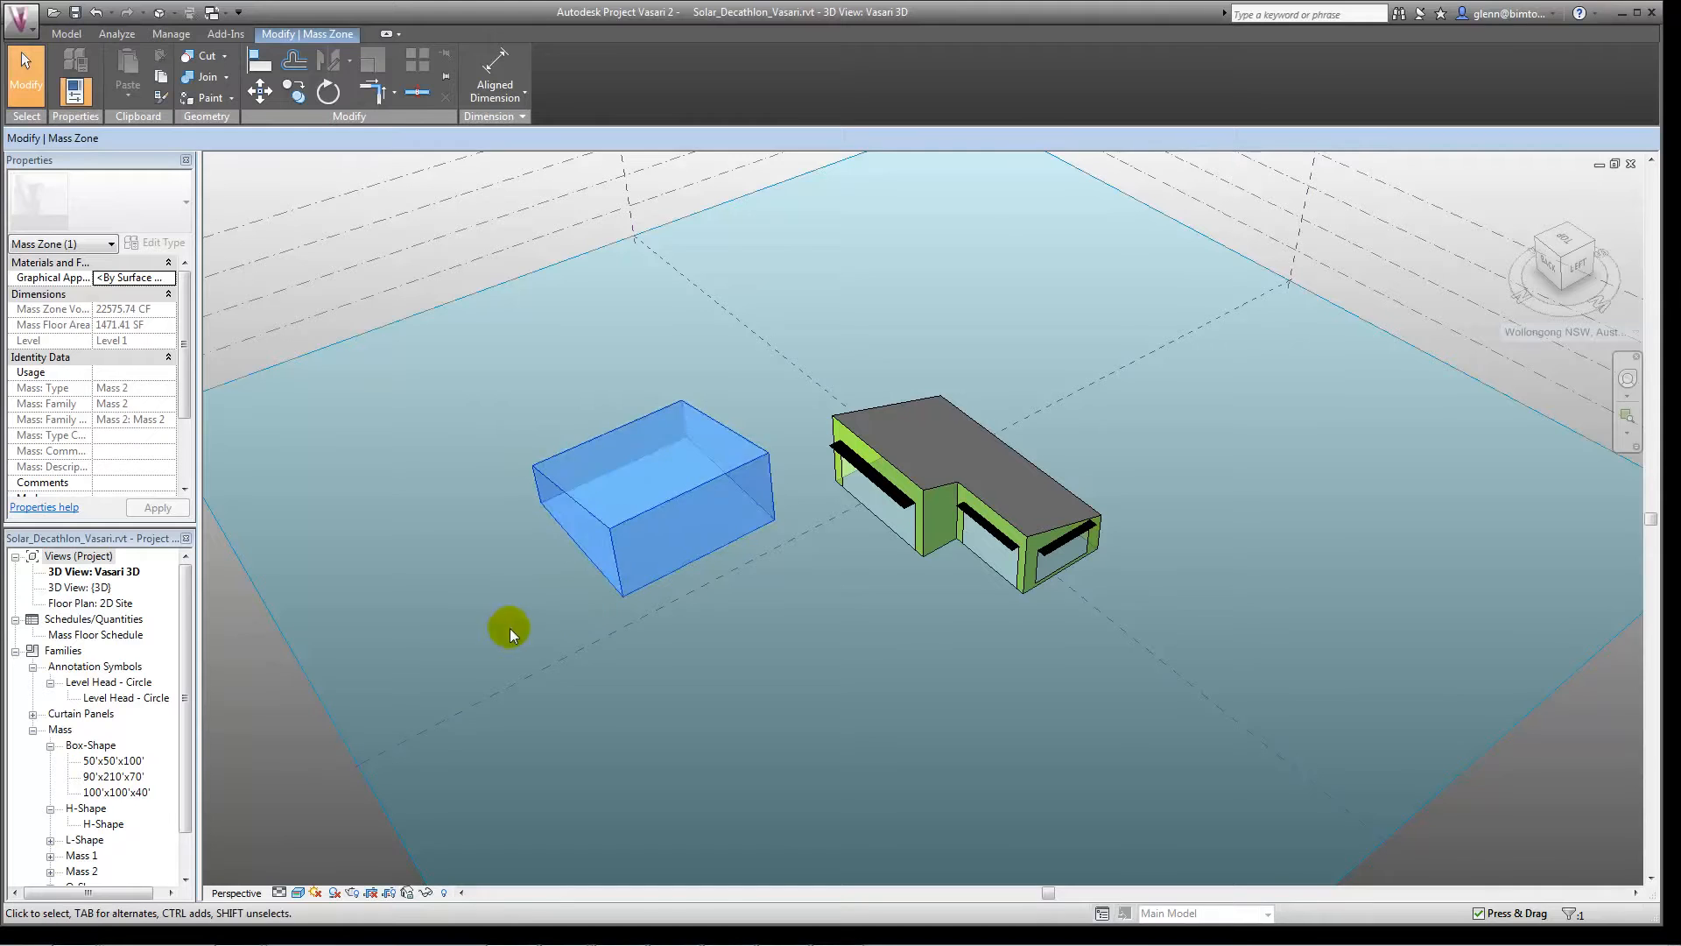
pyautogui.click(626, 561)
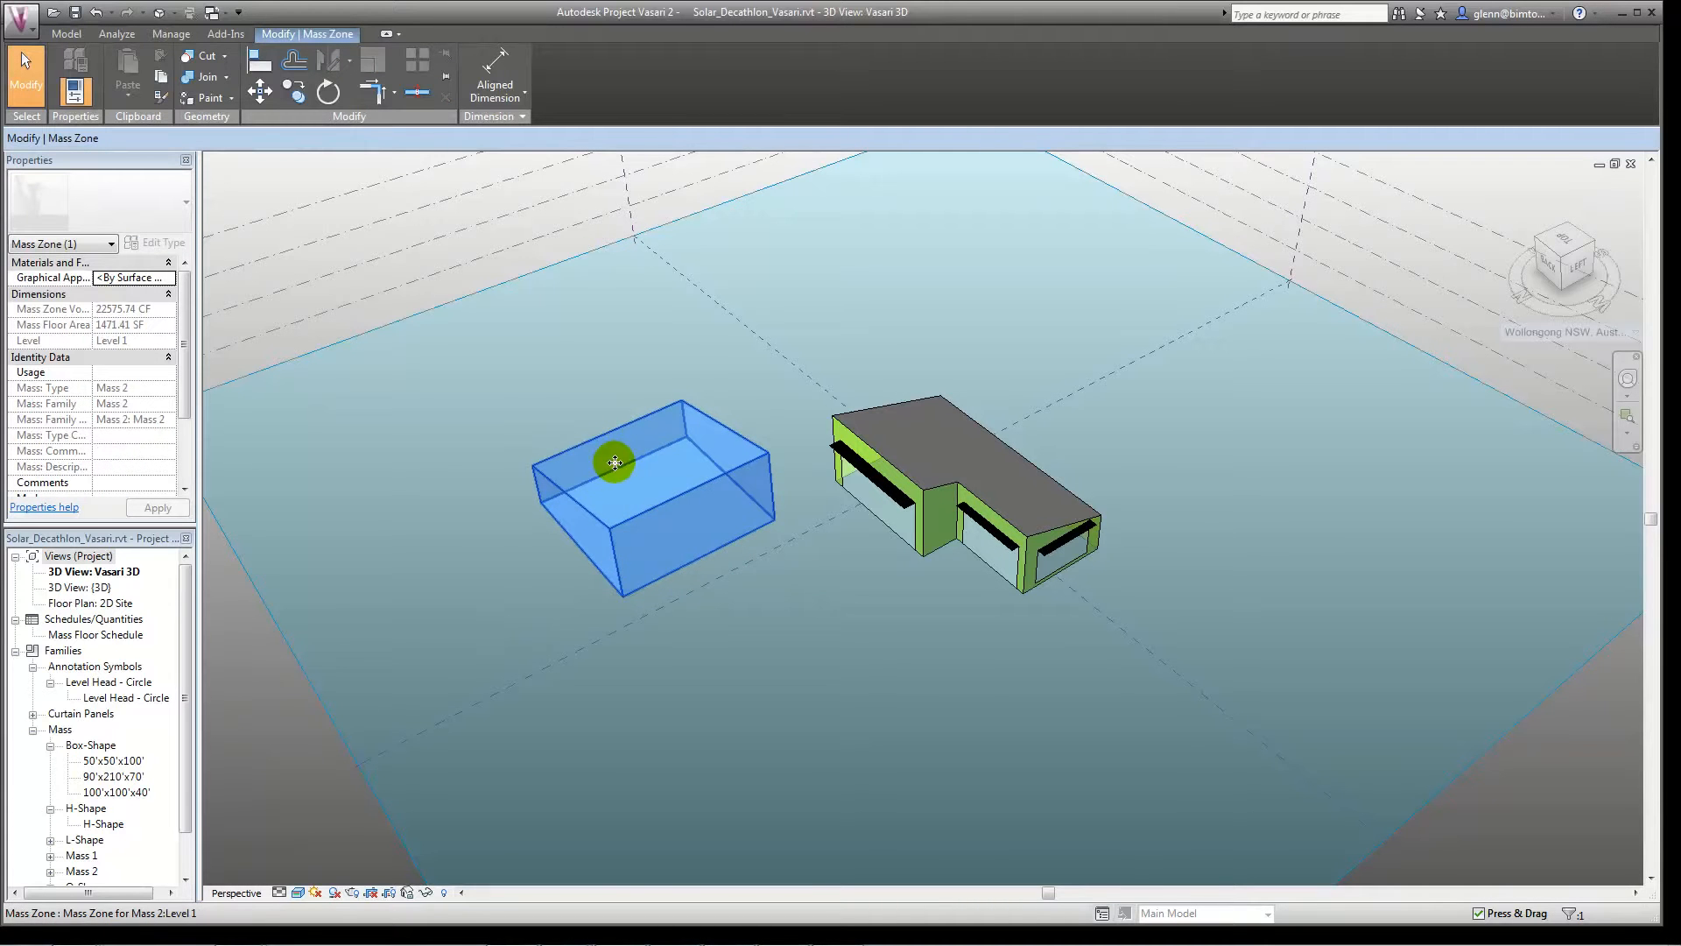
pyautogui.rightClick(614, 463)
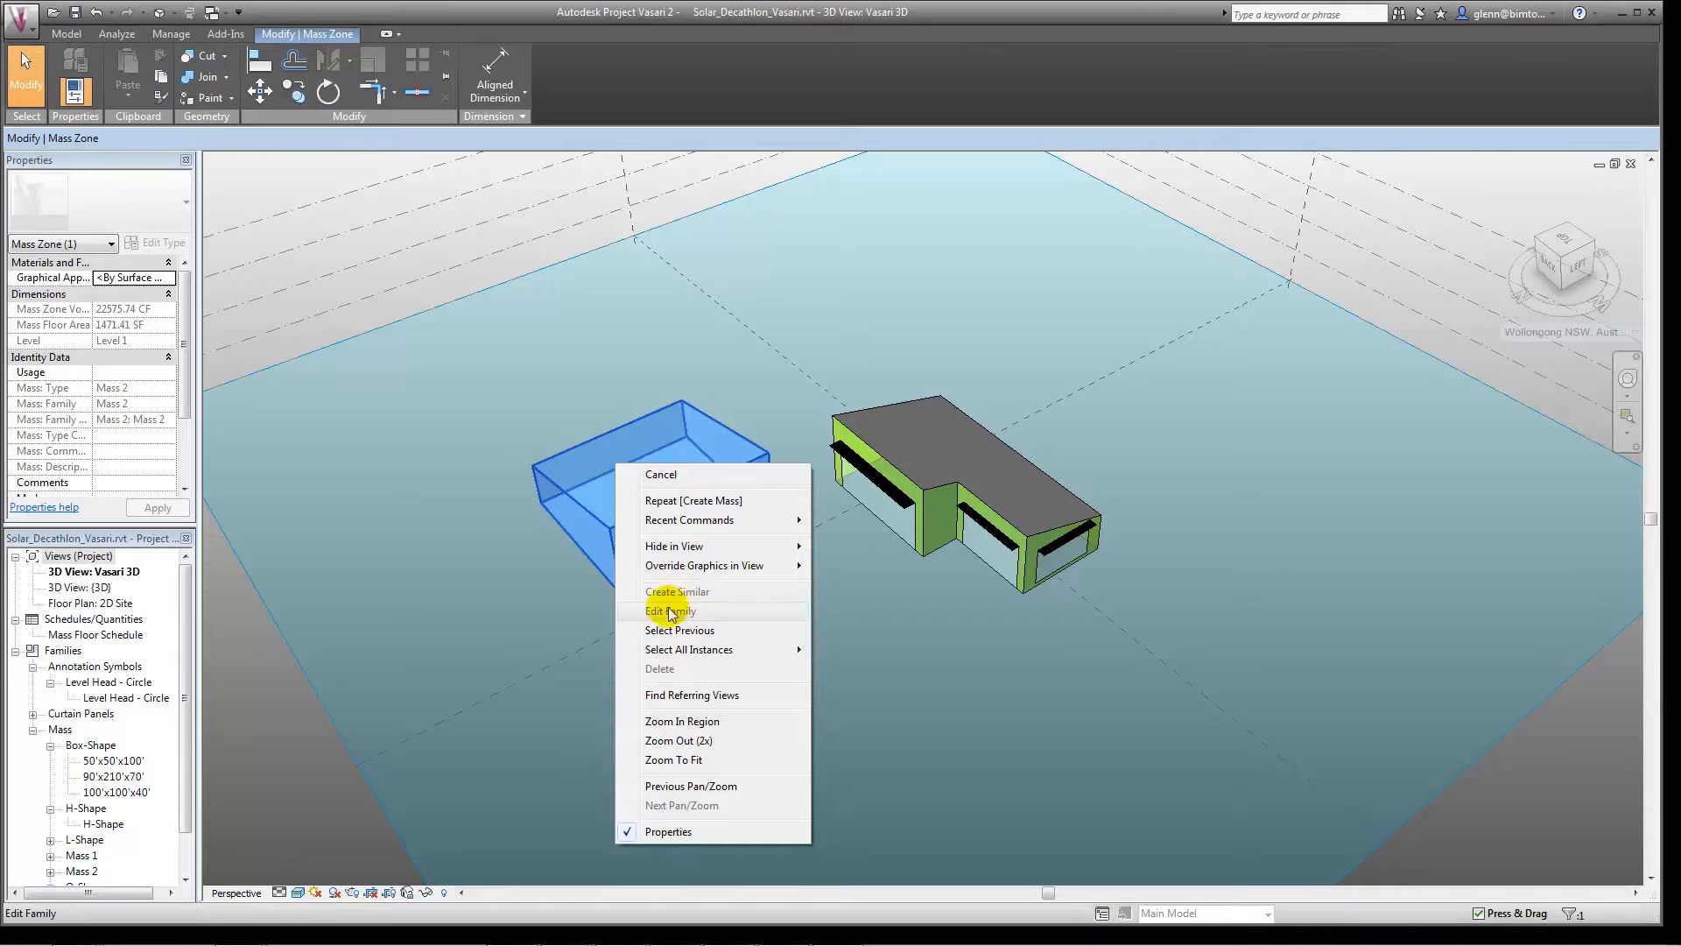
pyautogui.click(591, 631)
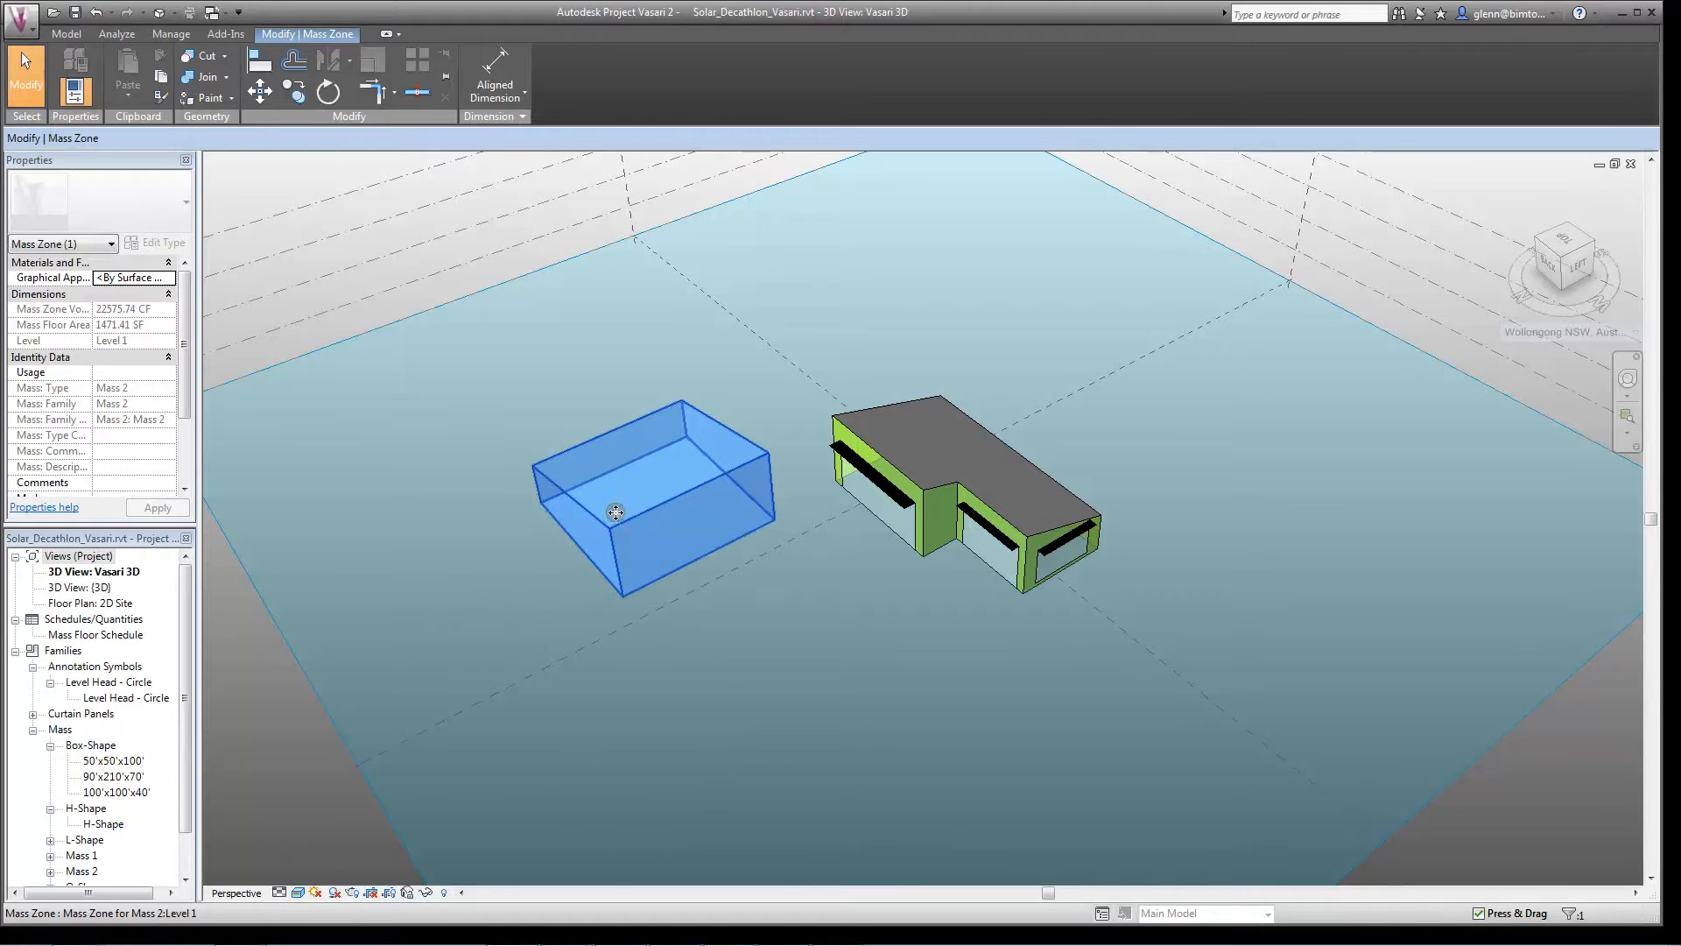
pyautogui.click(79, 37)
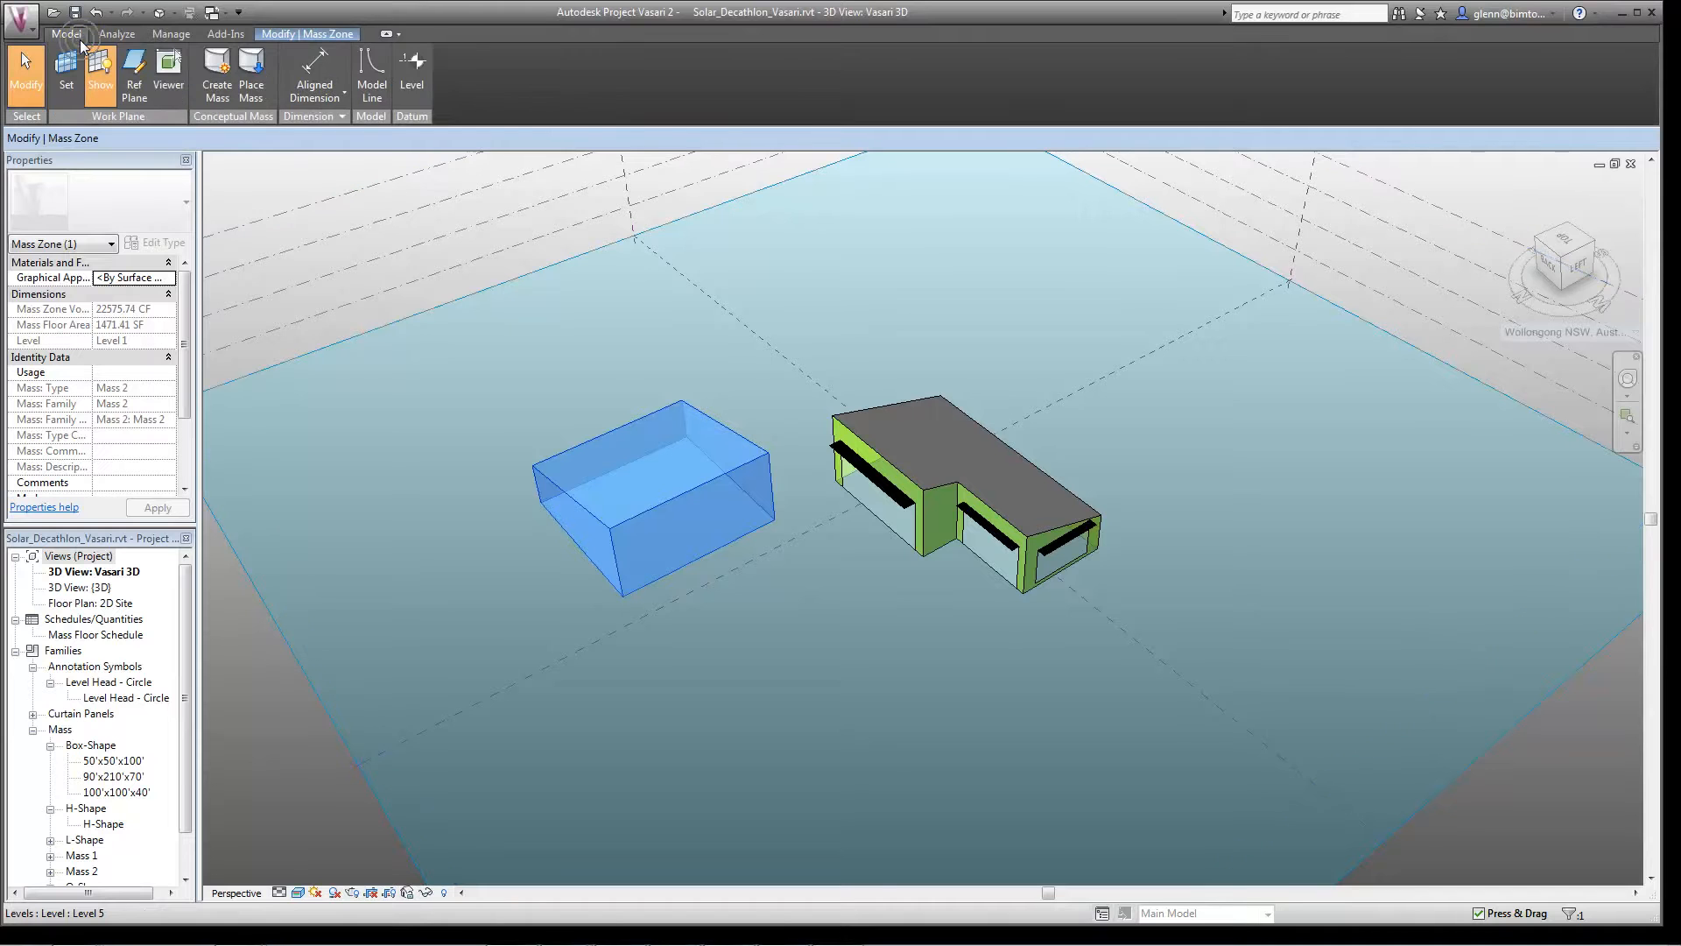
pyautogui.click(274, 40)
pyautogui.click(505, 477)
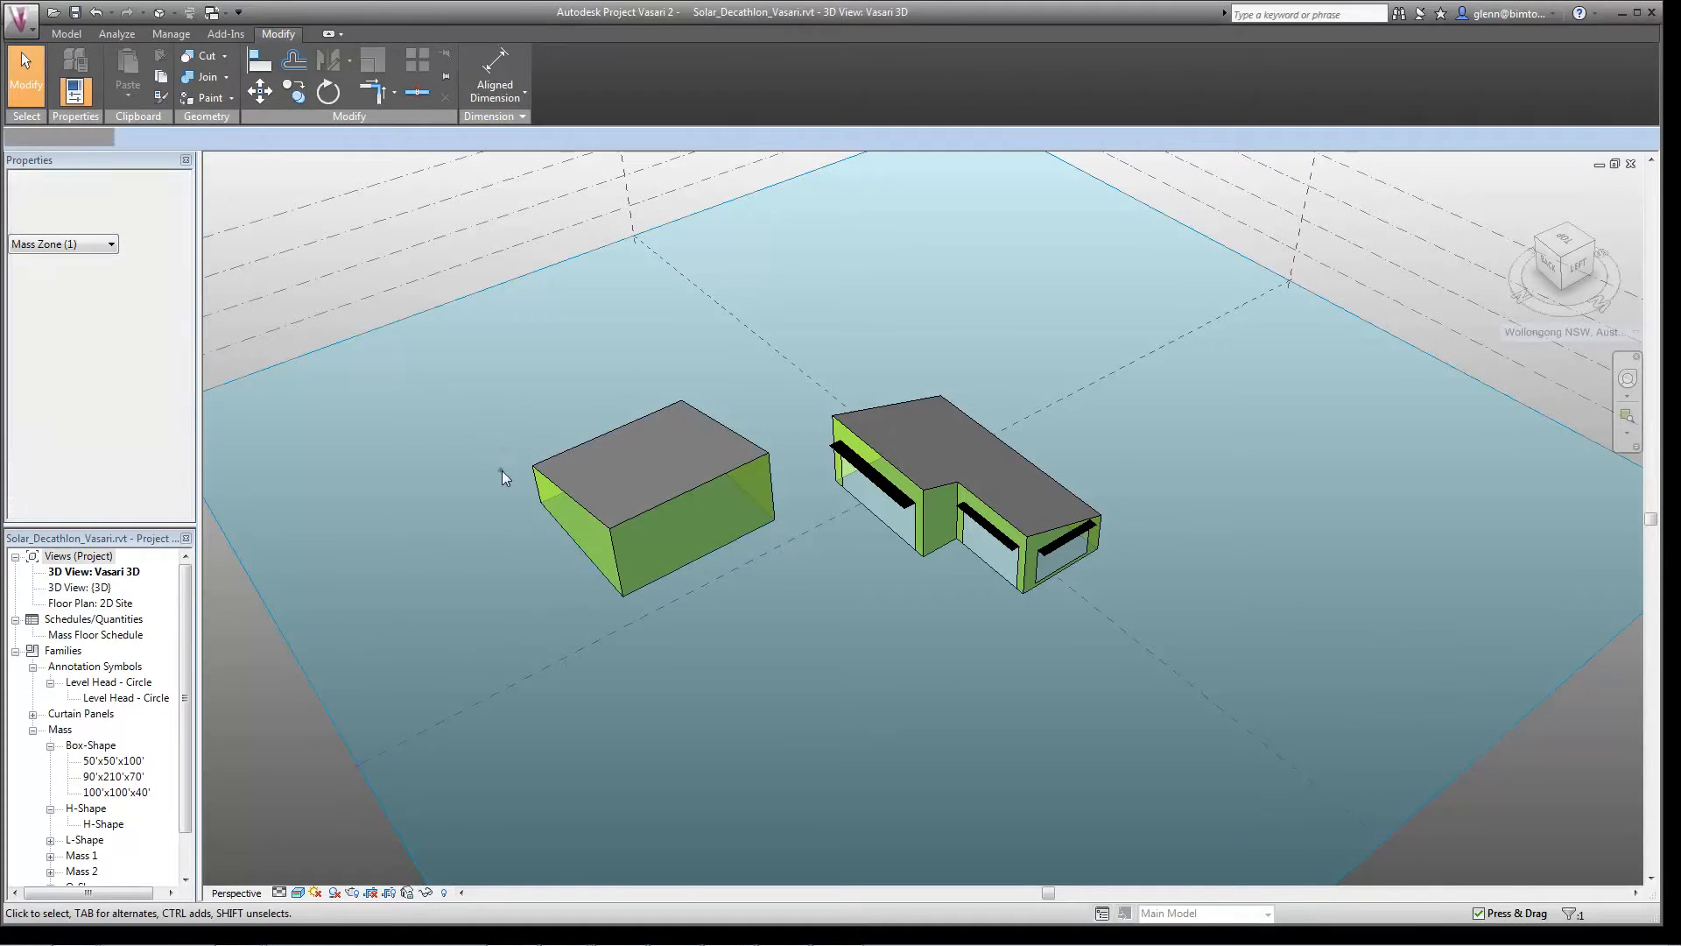
# - Set the mass display to Show Mass By View and reselect the new building's zone
pyautogui.click(117, 37)
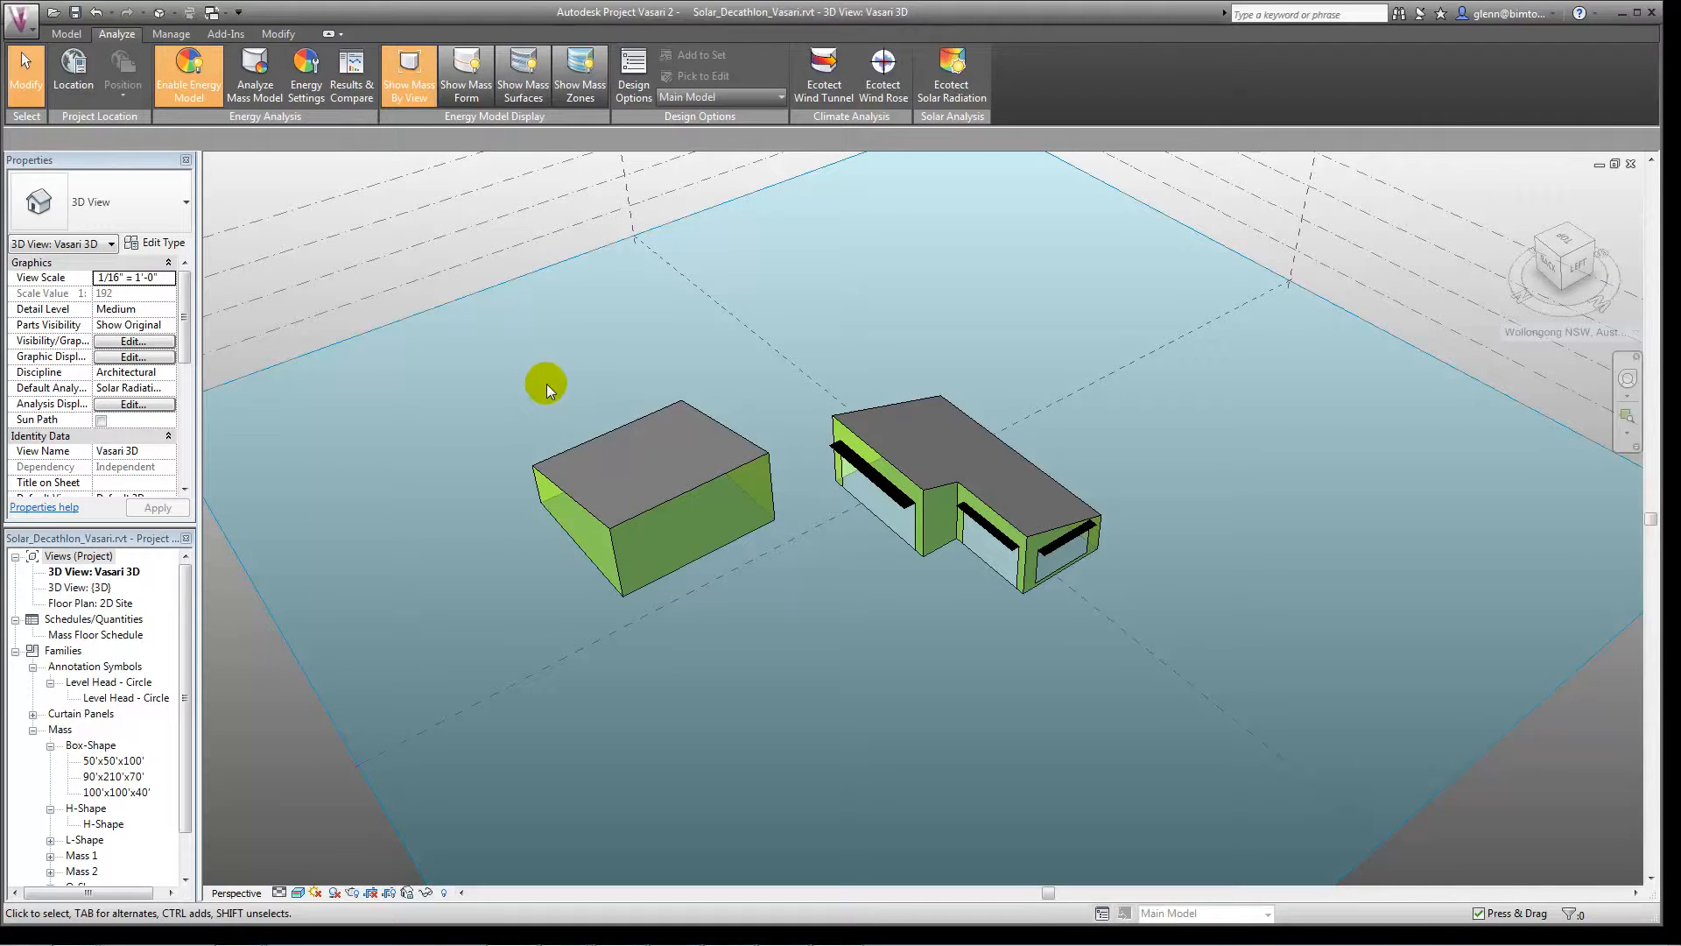
pyautogui.click(581, 461)
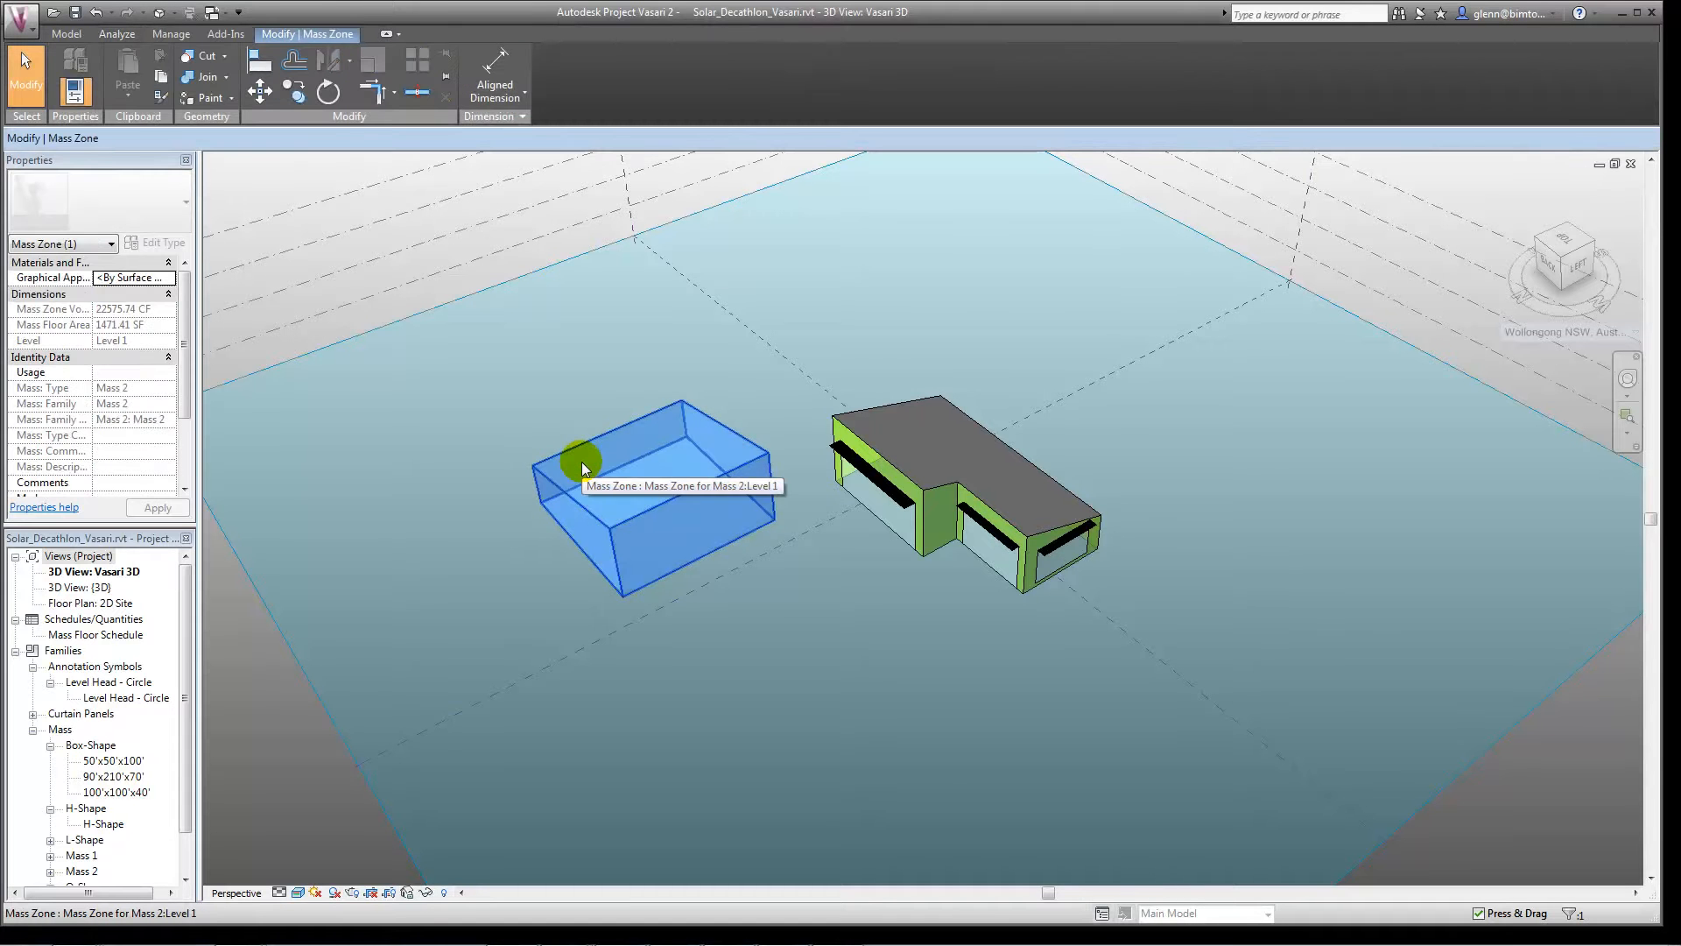
pyautogui.click(118, 38)
pyautogui.click(76, 39)
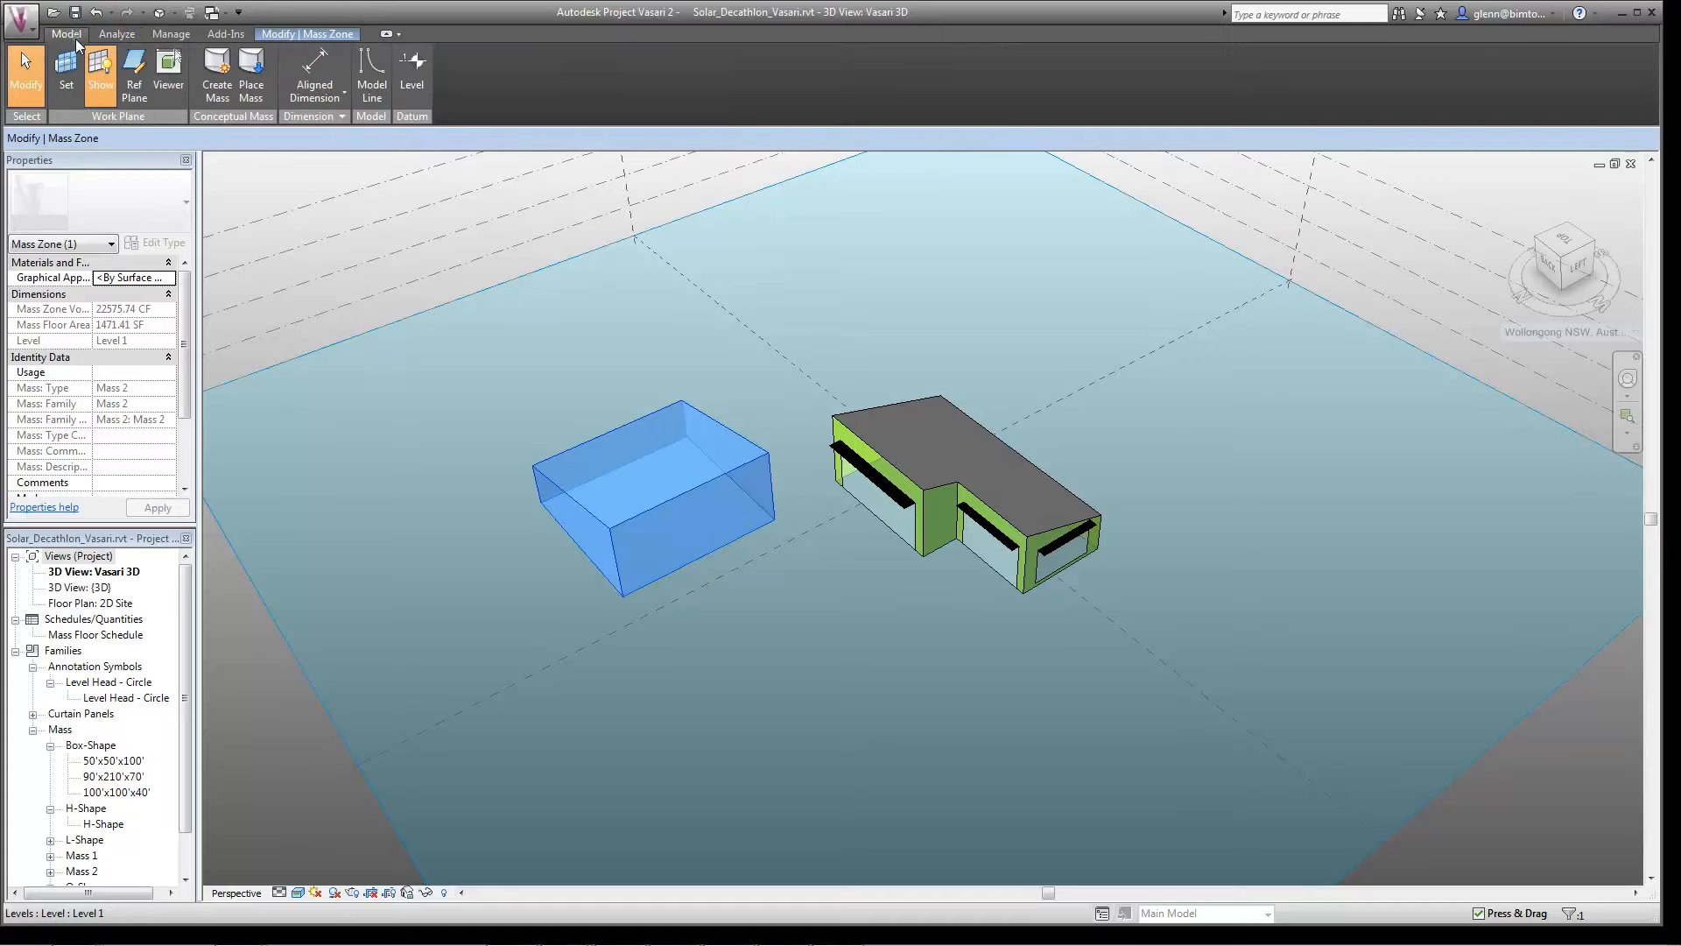
pyautogui.click(535, 405)
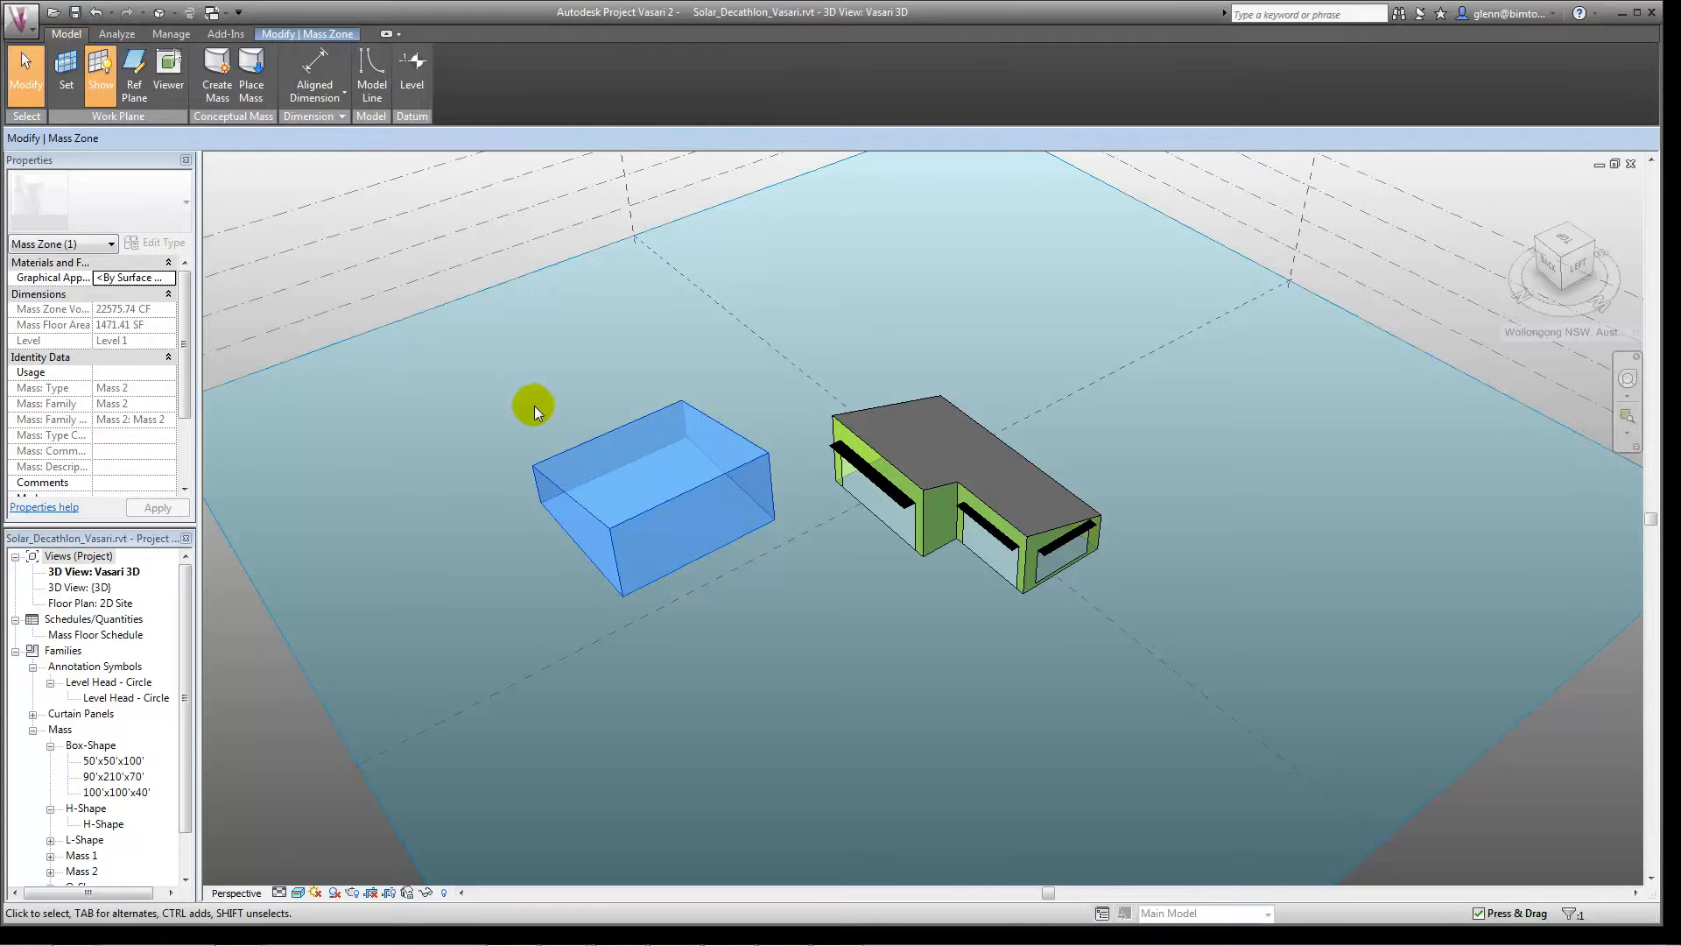
# - Check again which editing commands are offered for the new building's mass zone, and clear the selection
pyautogui.click(613, 473)
pyautogui.rightClick(624, 477)
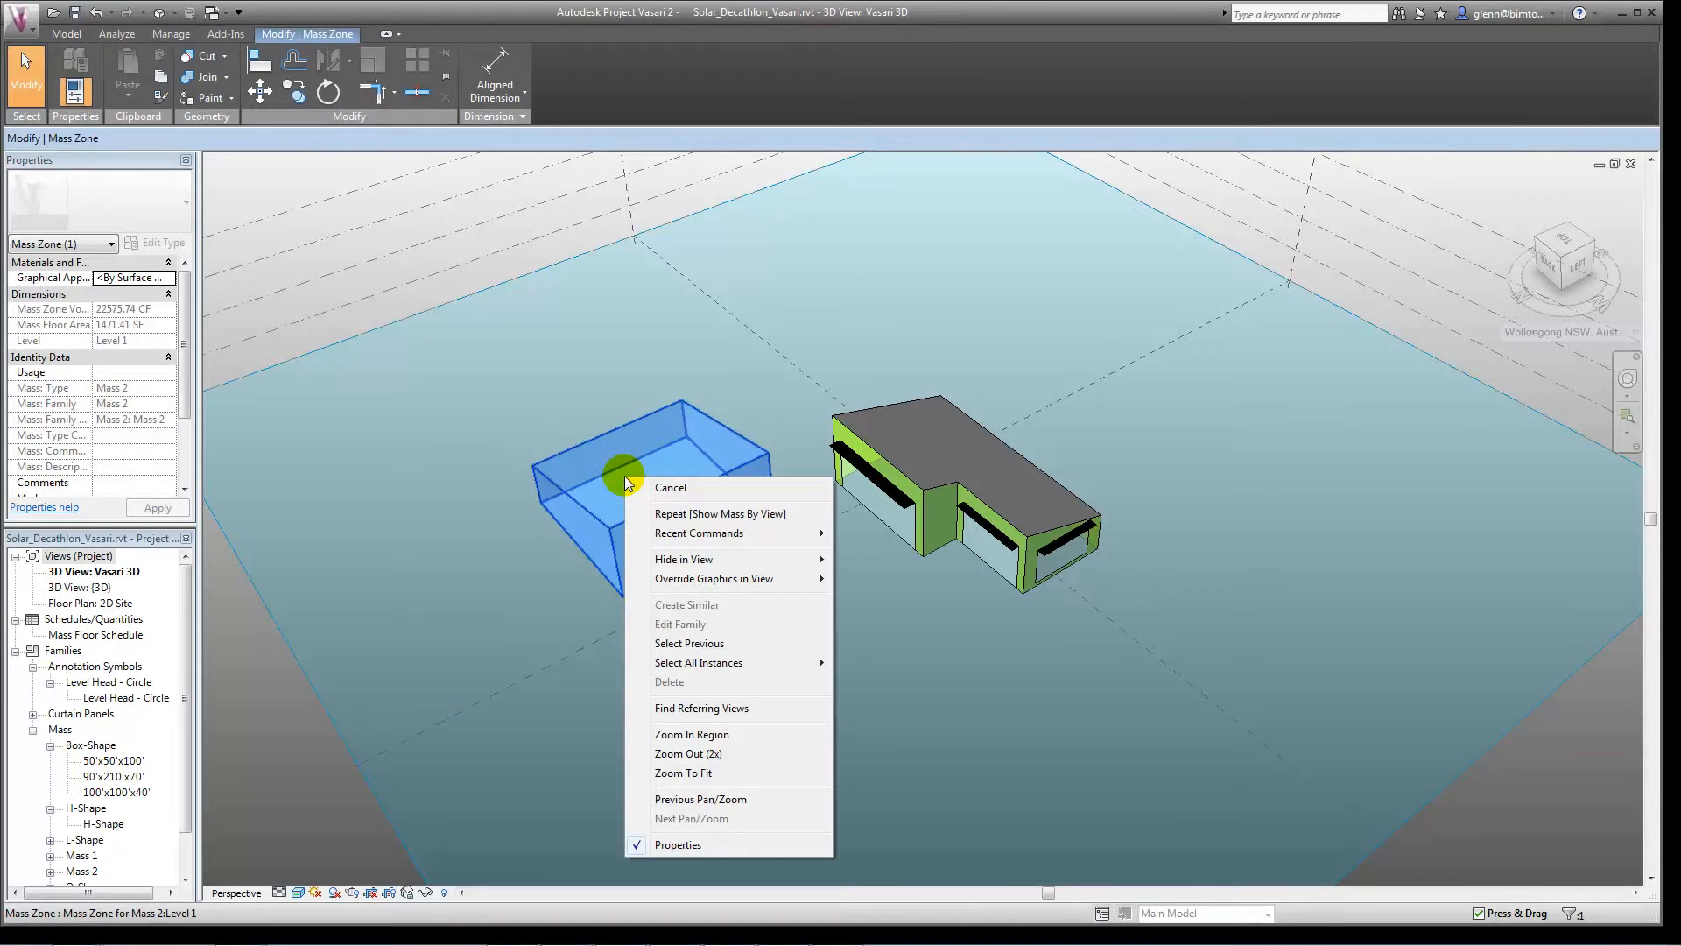
pyautogui.press('Escape')
pyautogui.click(515, 480)
pyautogui.click(616, 521)
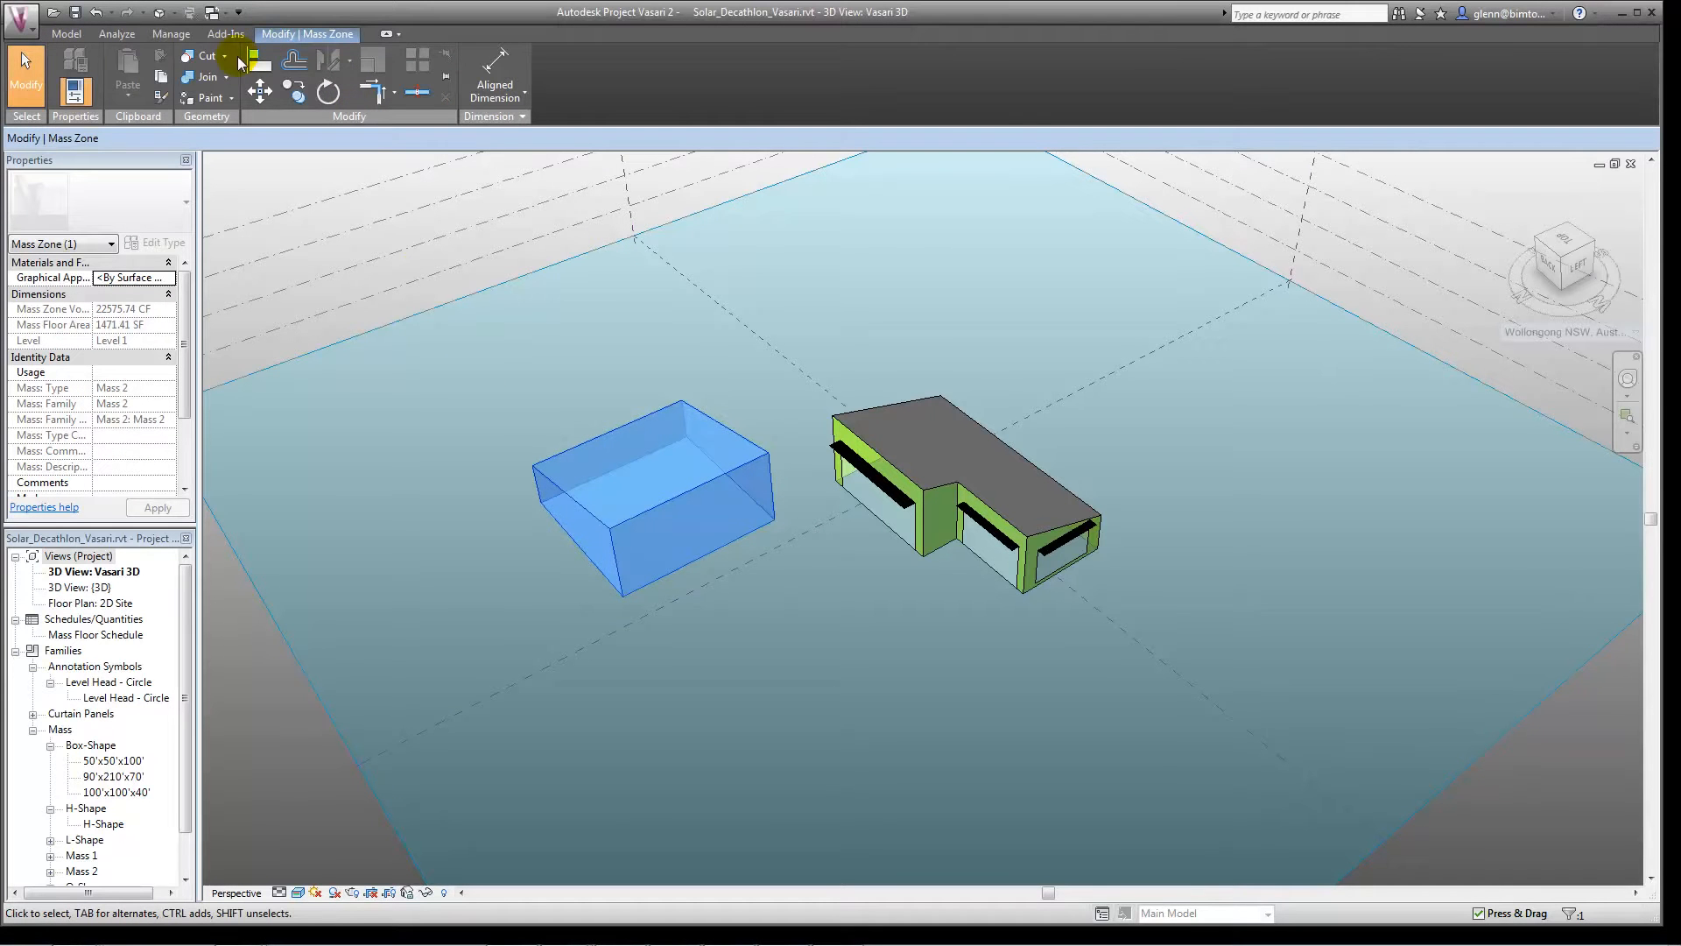
pyautogui.click(71, 34)
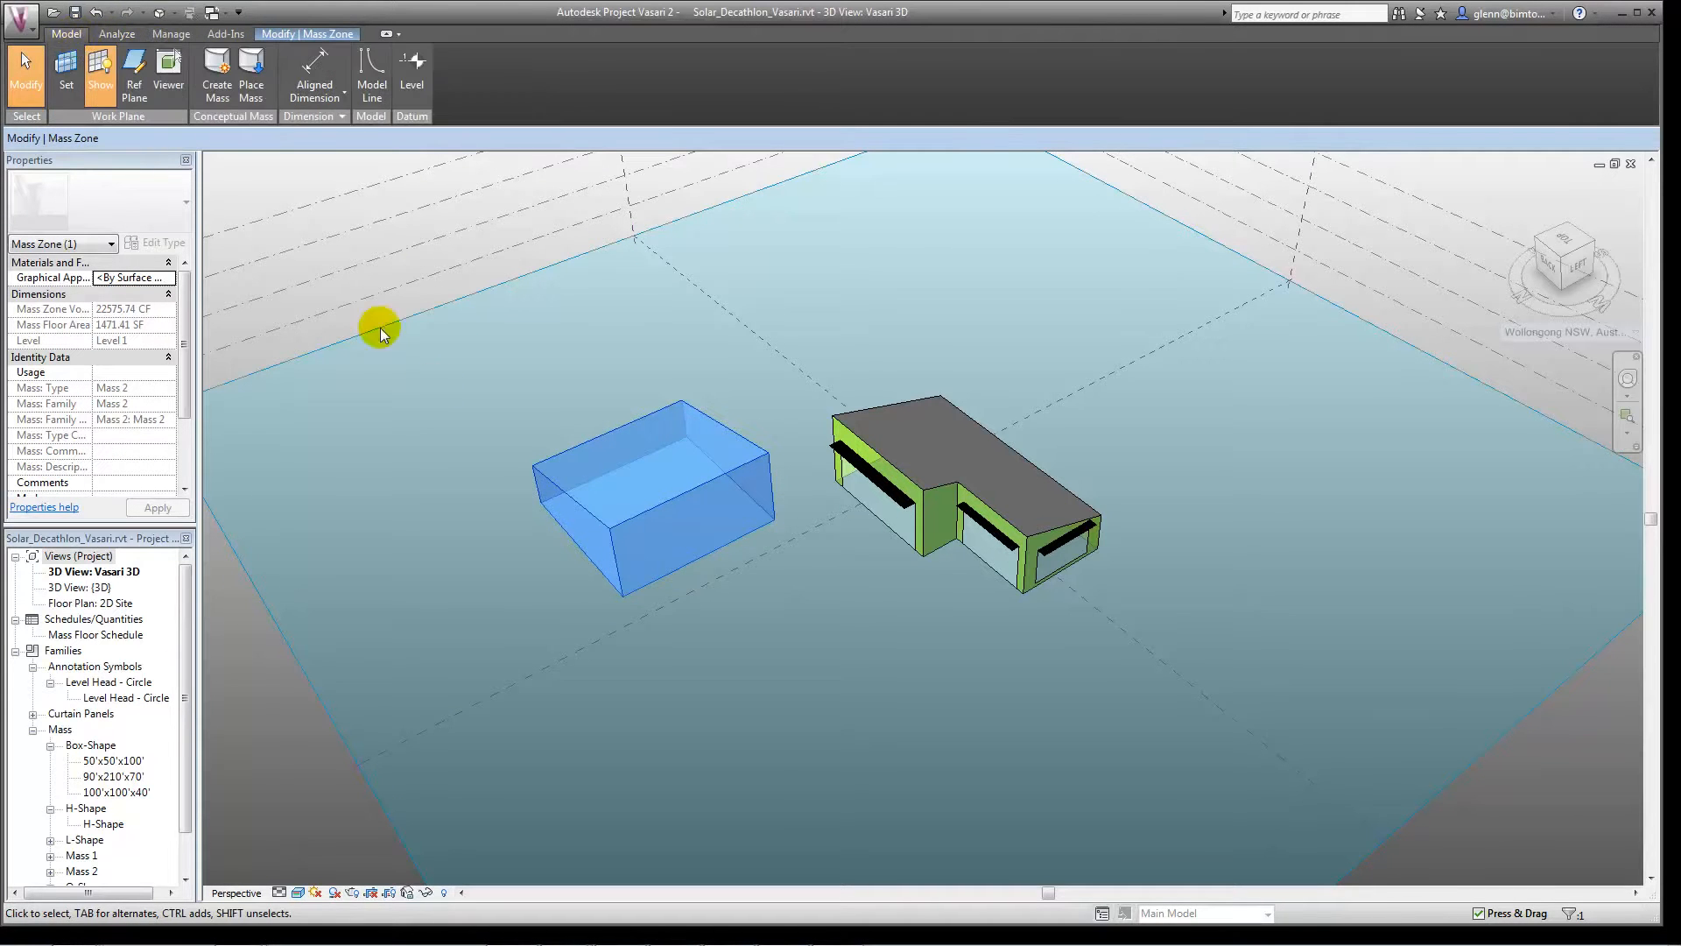
pyautogui.click(459, 429)
pyautogui.click(458, 422)
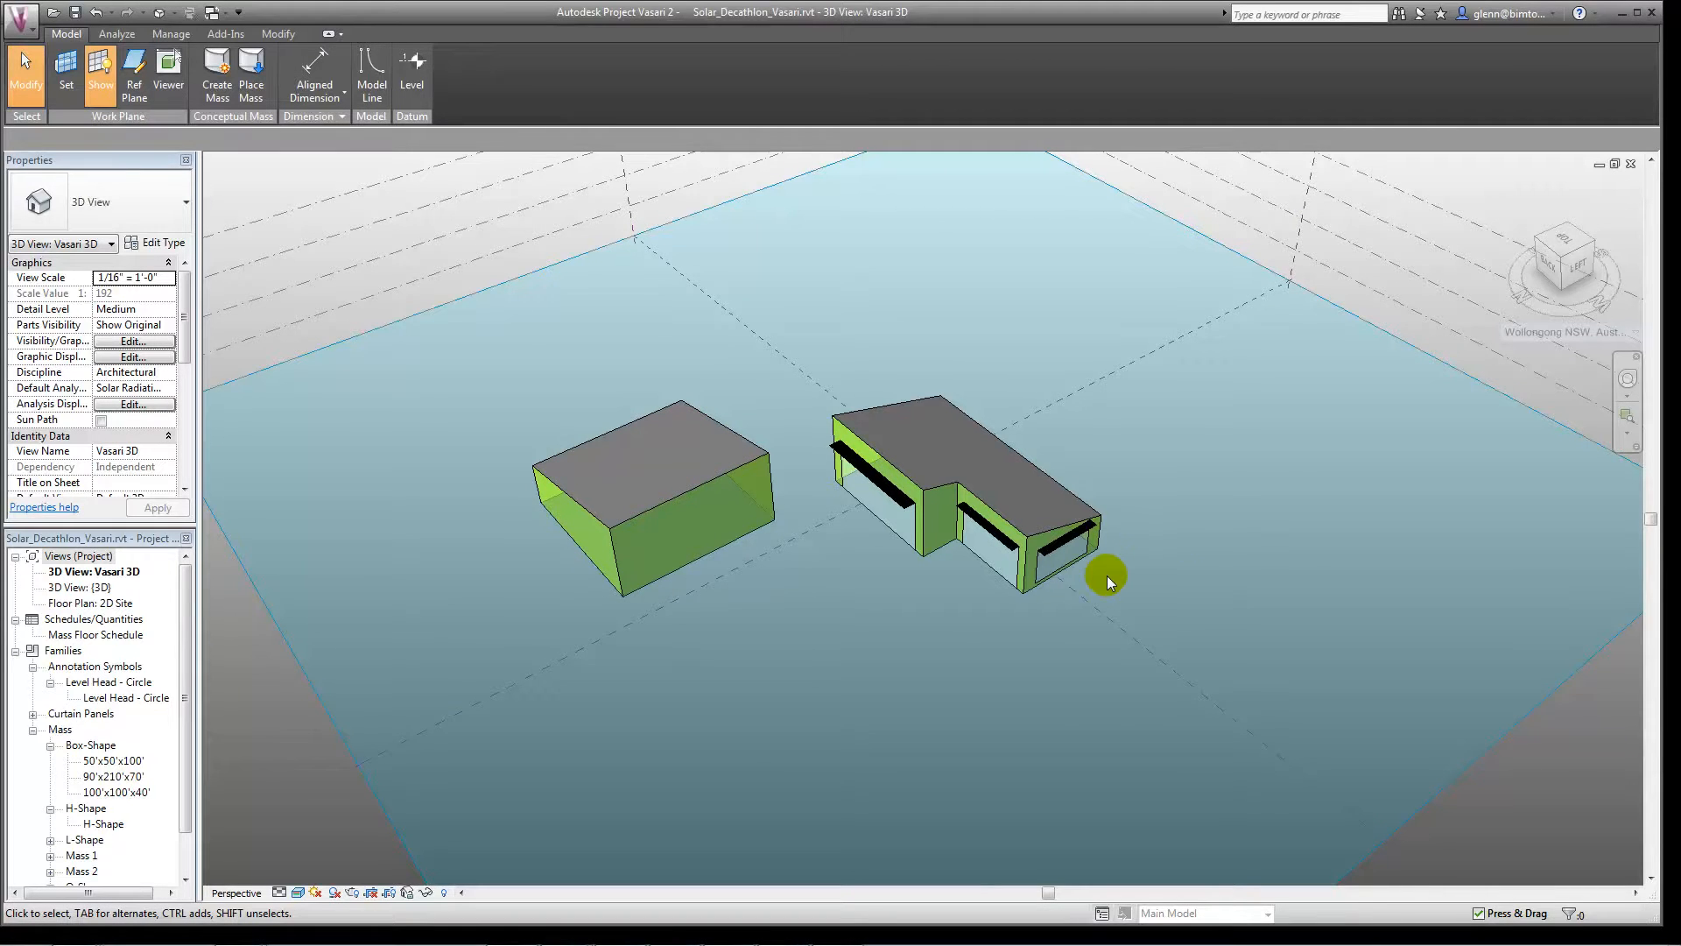
# - Orbit around the two buildings with the navigation wheel to examine them from several sides
pyautogui.scroll(2, 1107, 575)
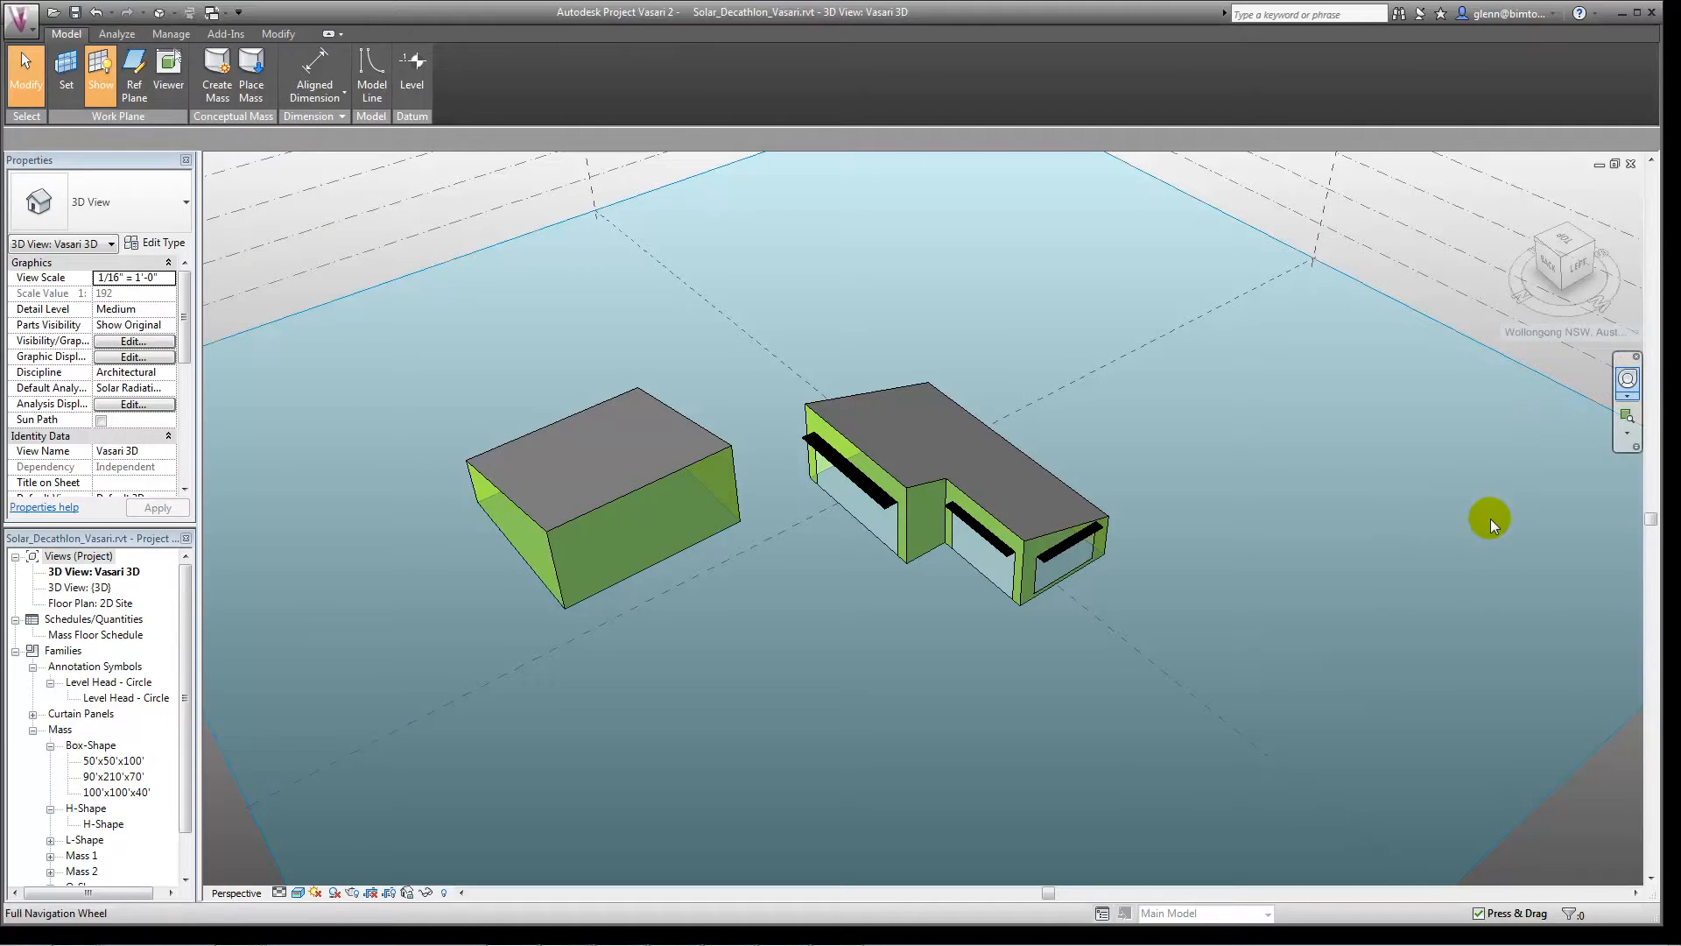
pyautogui.moveTo(1520, 513); pyautogui.dragTo(937, 458)
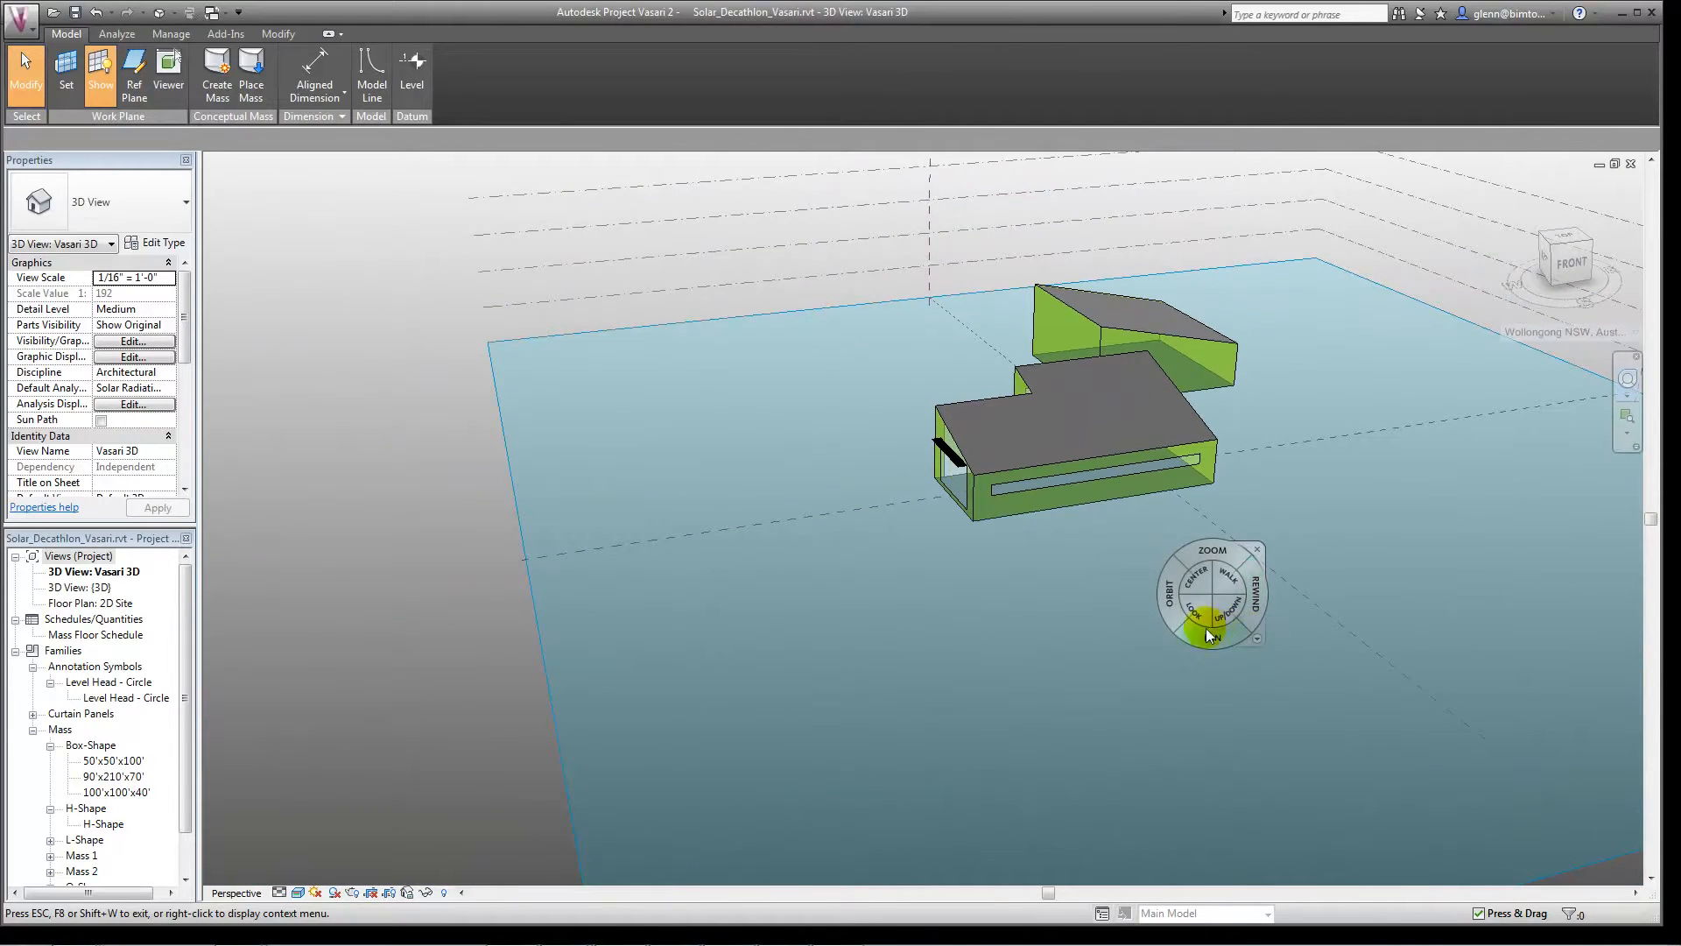
pyautogui.moveTo(1169, 594); pyautogui.dragTo(1597, 629)
pyautogui.moveTo(1324, 620); pyautogui.dragTo(1519, 636)
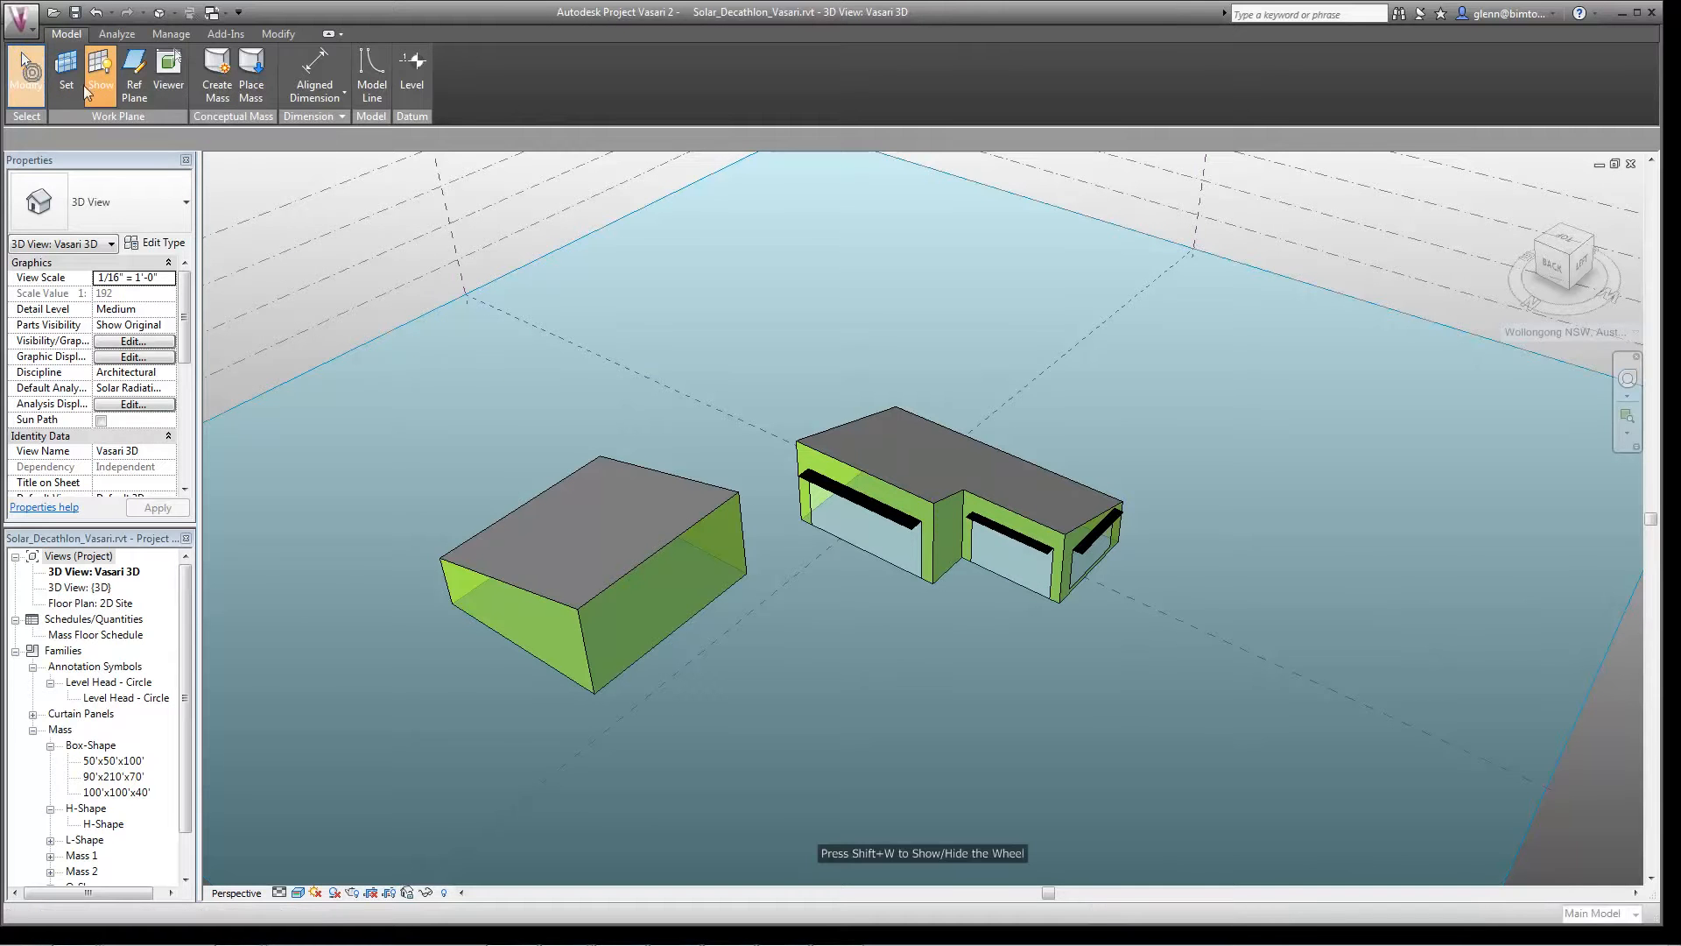
# - Set the mass display to Show Mass Form and start the Ecotect Solar Radiation analysis
pyautogui.click(118, 36)
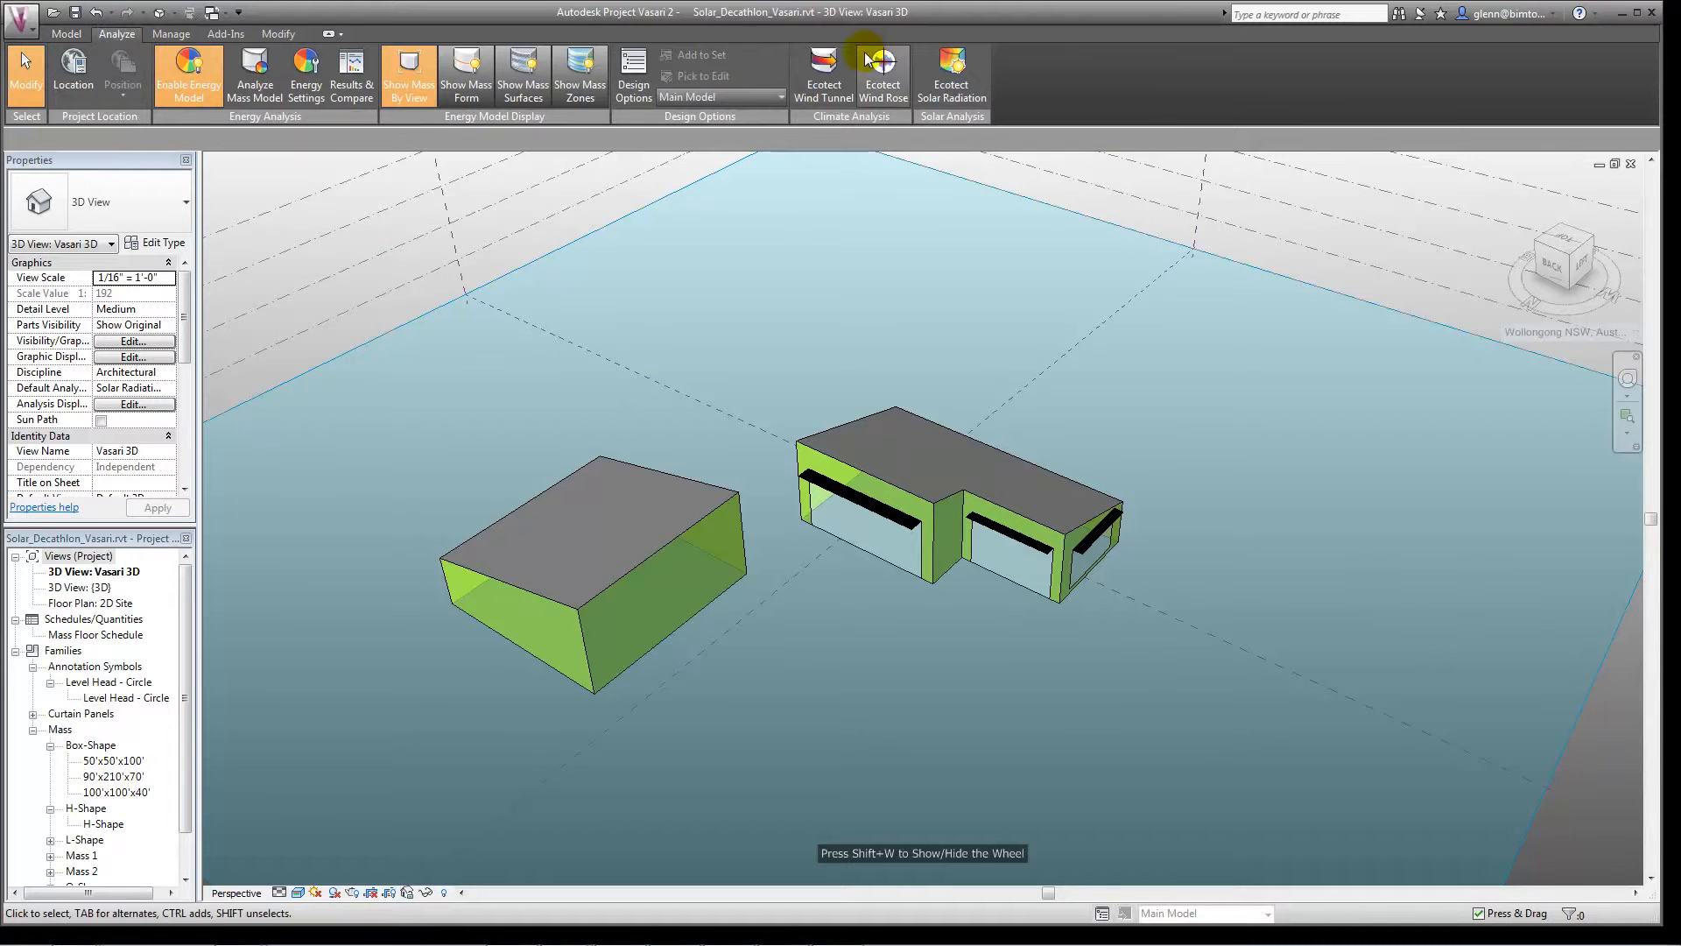
pyautogui.click(970, 82)
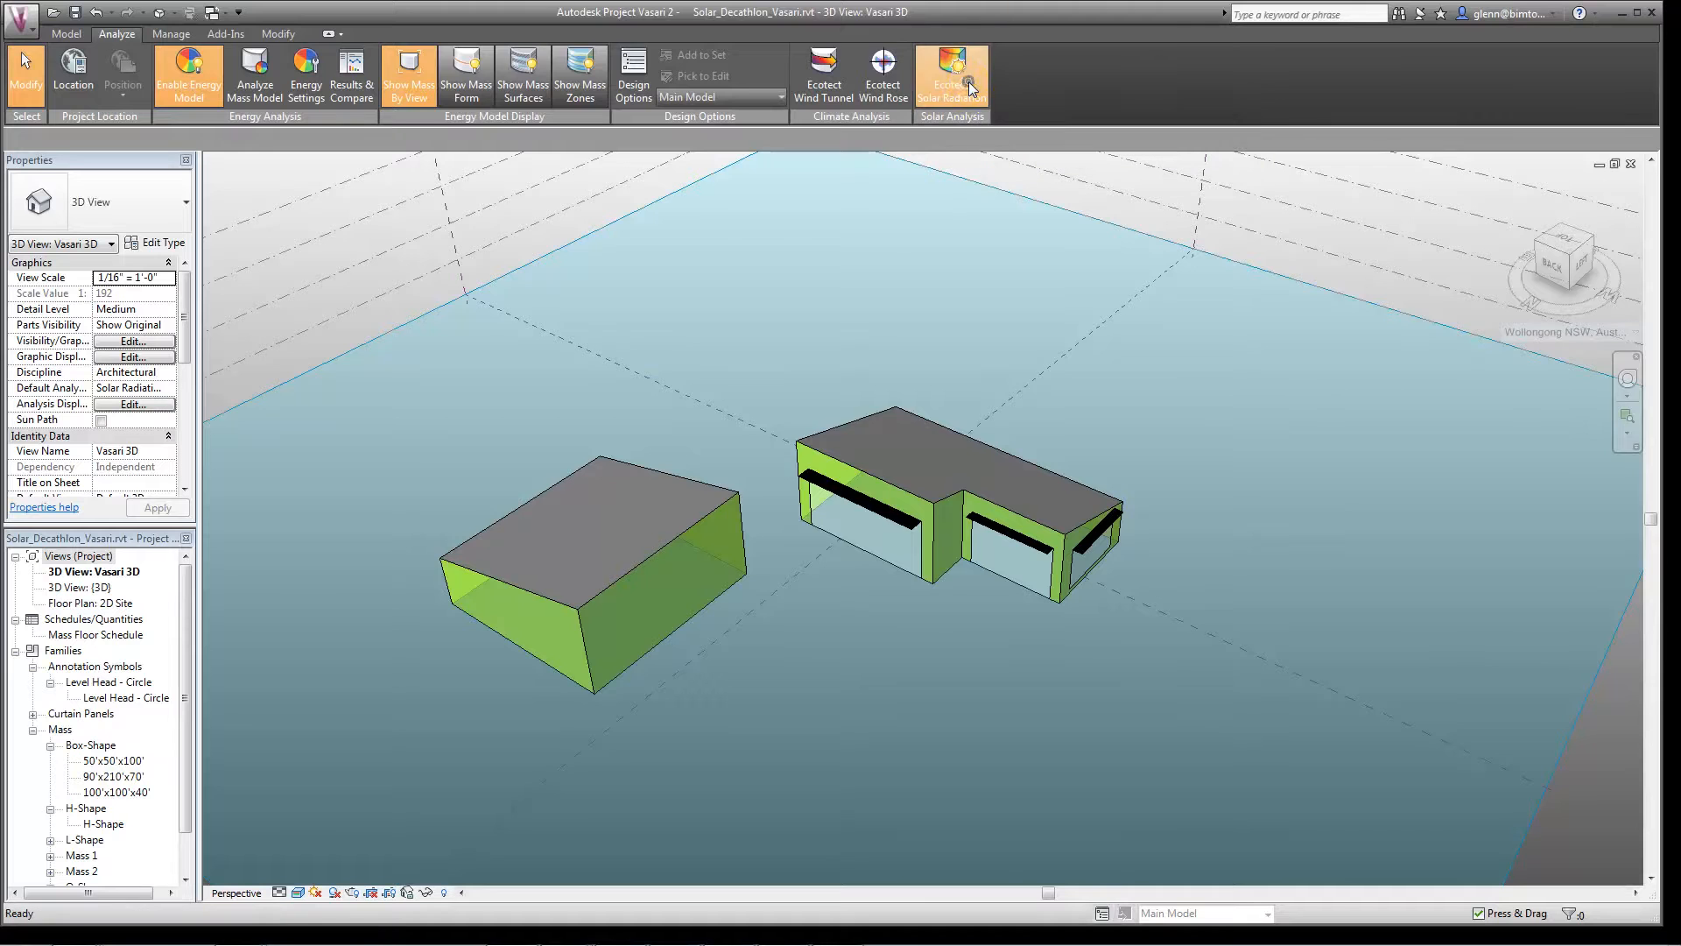
pyautogui.click(958, 505)
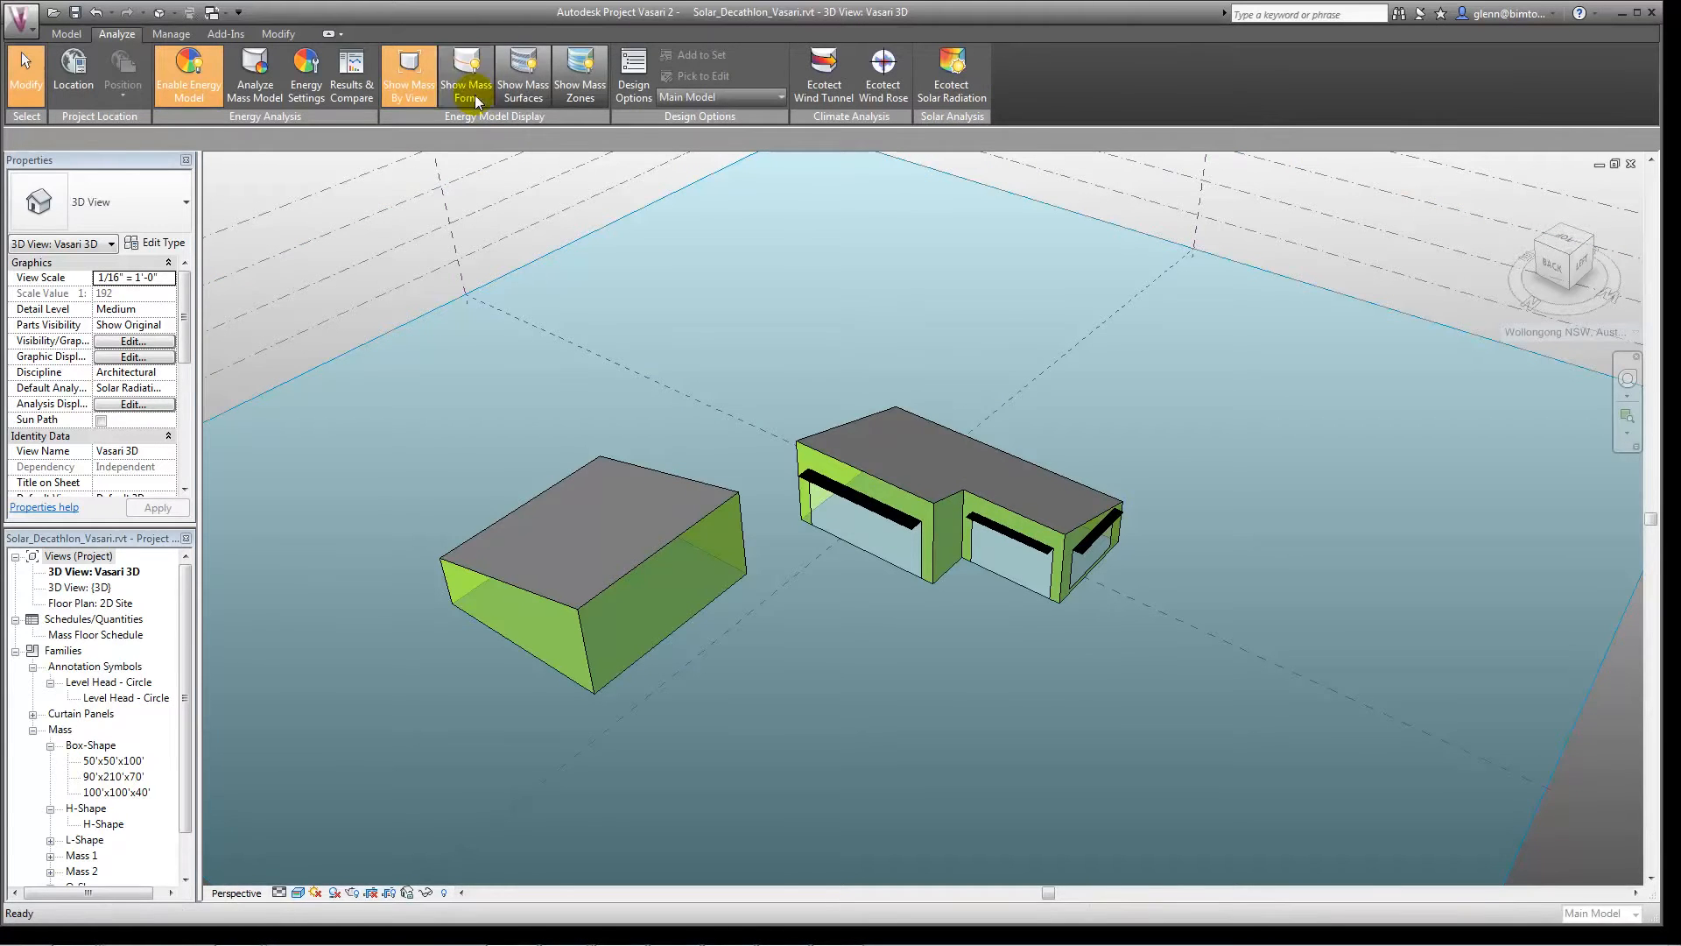
pyautogui.click(474, 95)
pyautogui.click(960, 92)
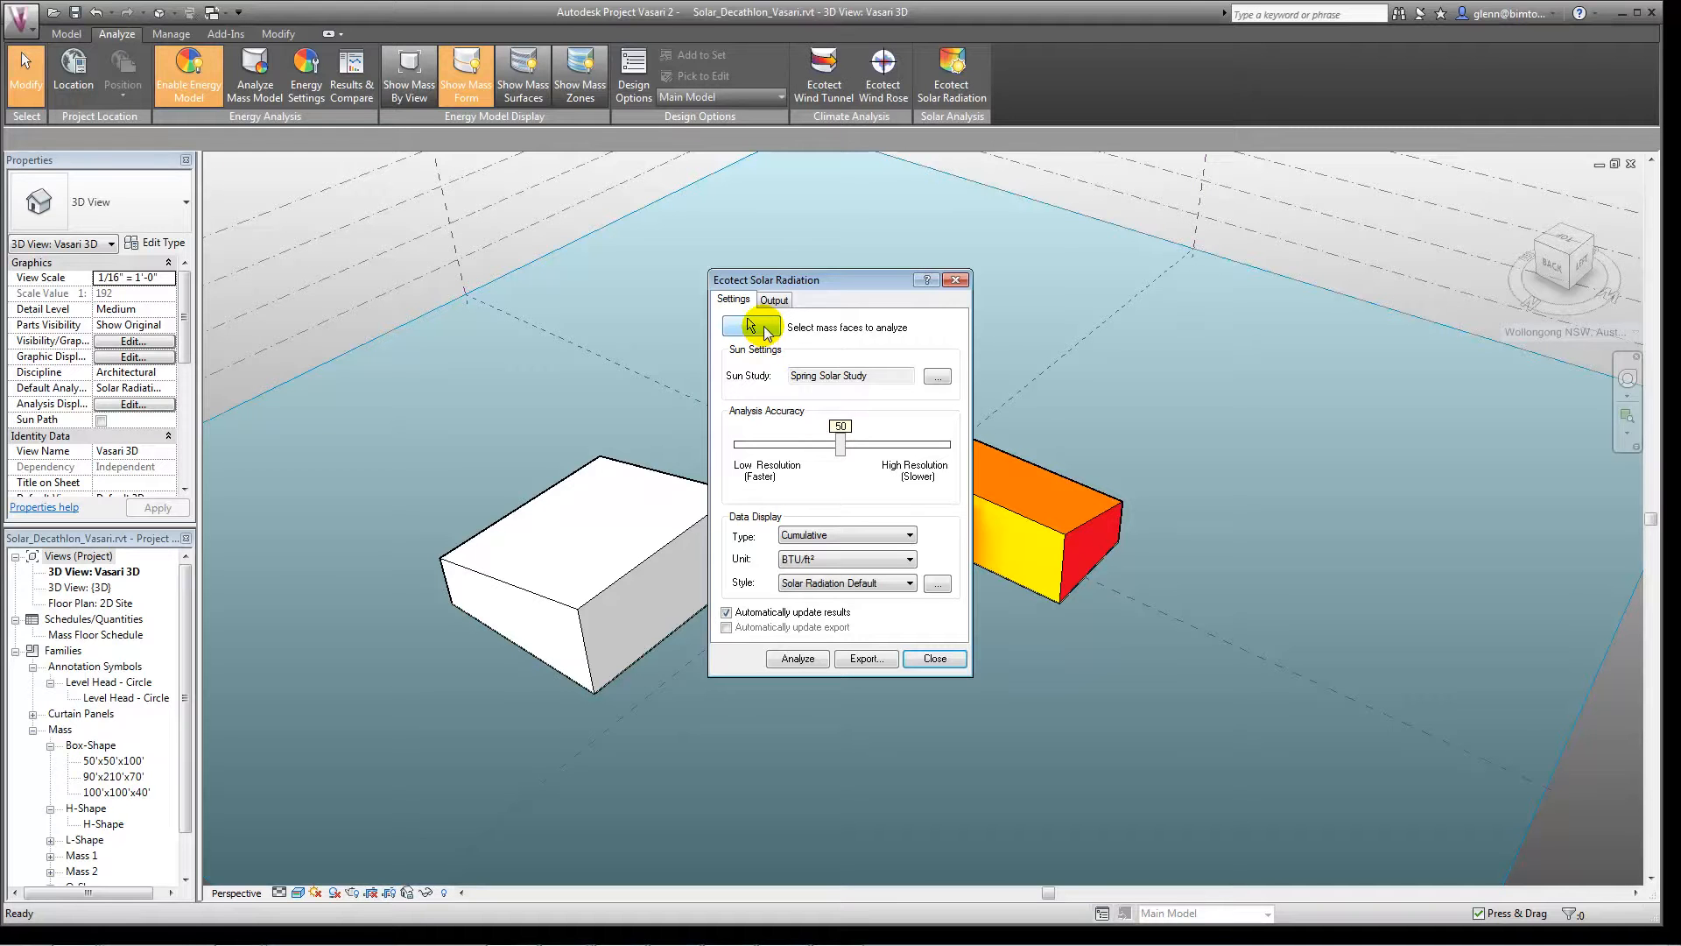
# - Set the solar radiation sun study to One Year Solar Study, close the analysis dialog, and examine the coloured house mass
pyautogui.click(937, 376)
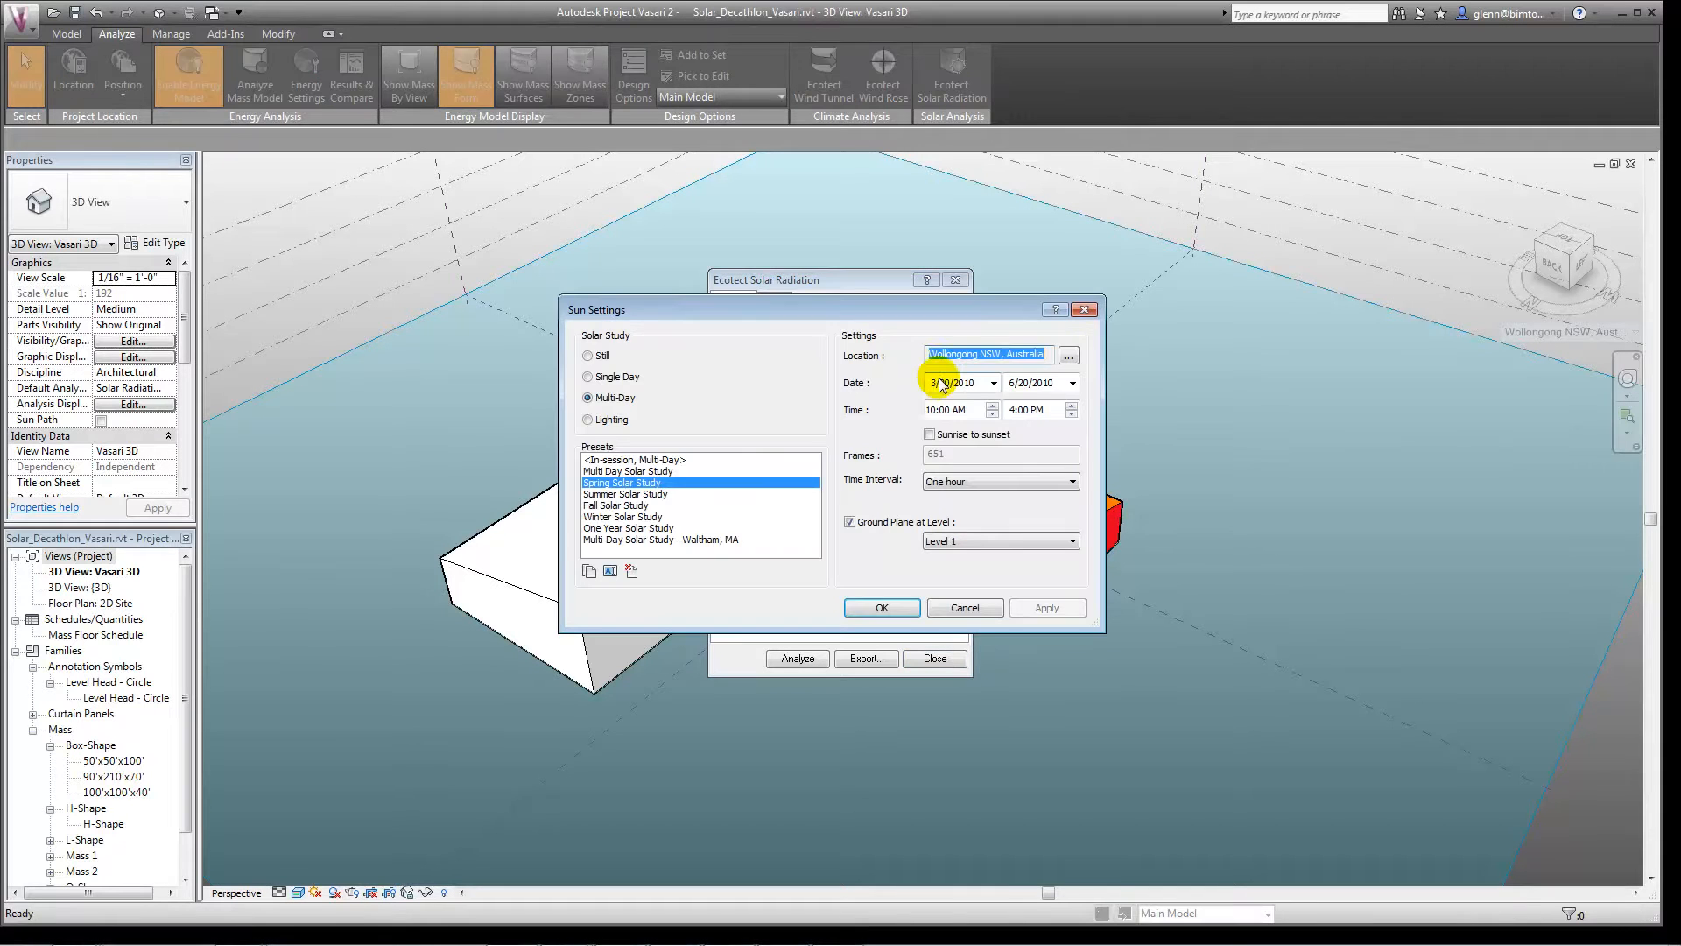
pyautogui.click(644, 494)
pyautogui.click(654, 528)
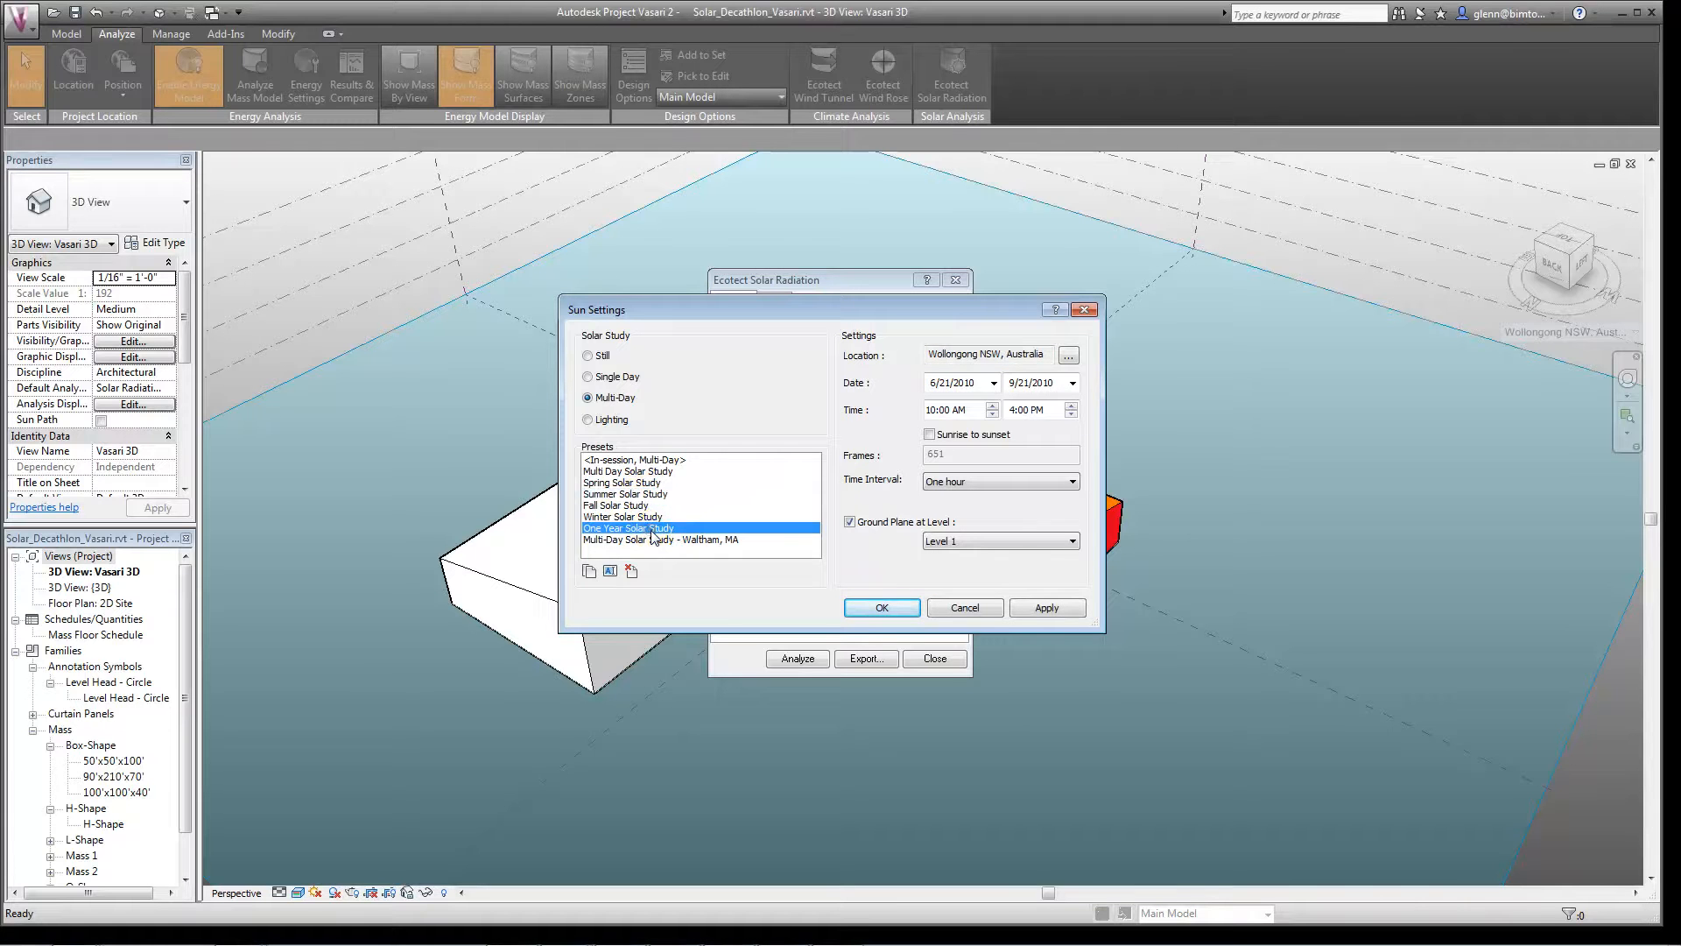
pyautogui.click(880, 608)
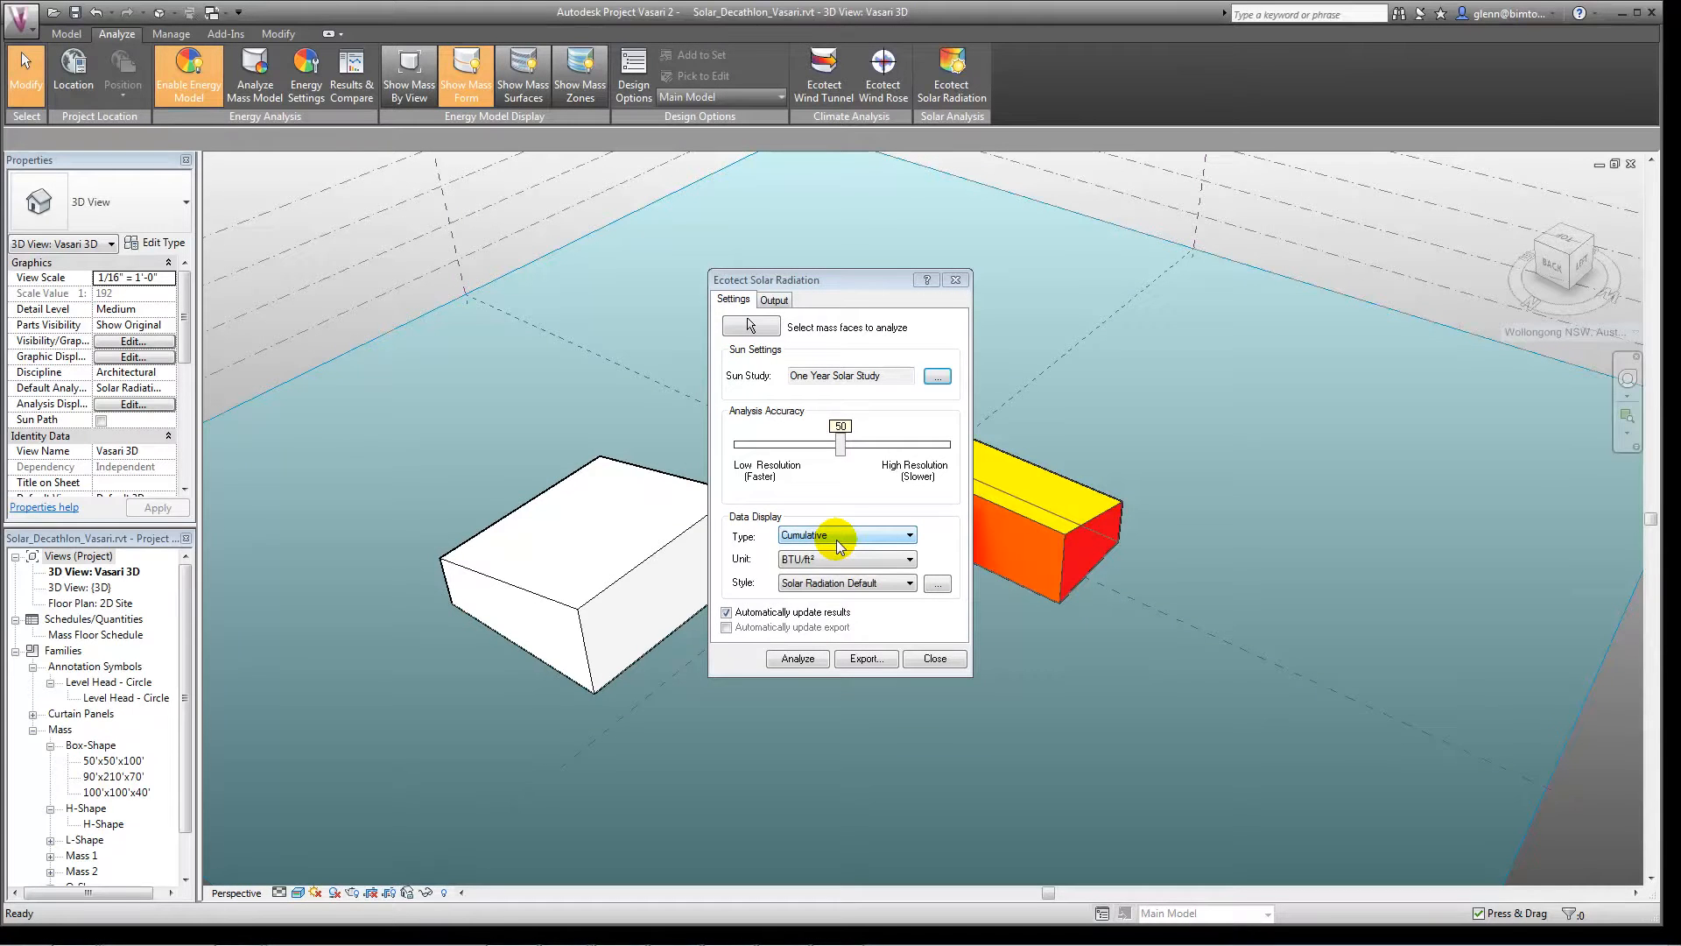
pyautogui.click(935, 658)
pyautogui.click(1639, 415)
pyautogui.moveTo(1219, 565); pyautogui.dragTo(1216, 602)
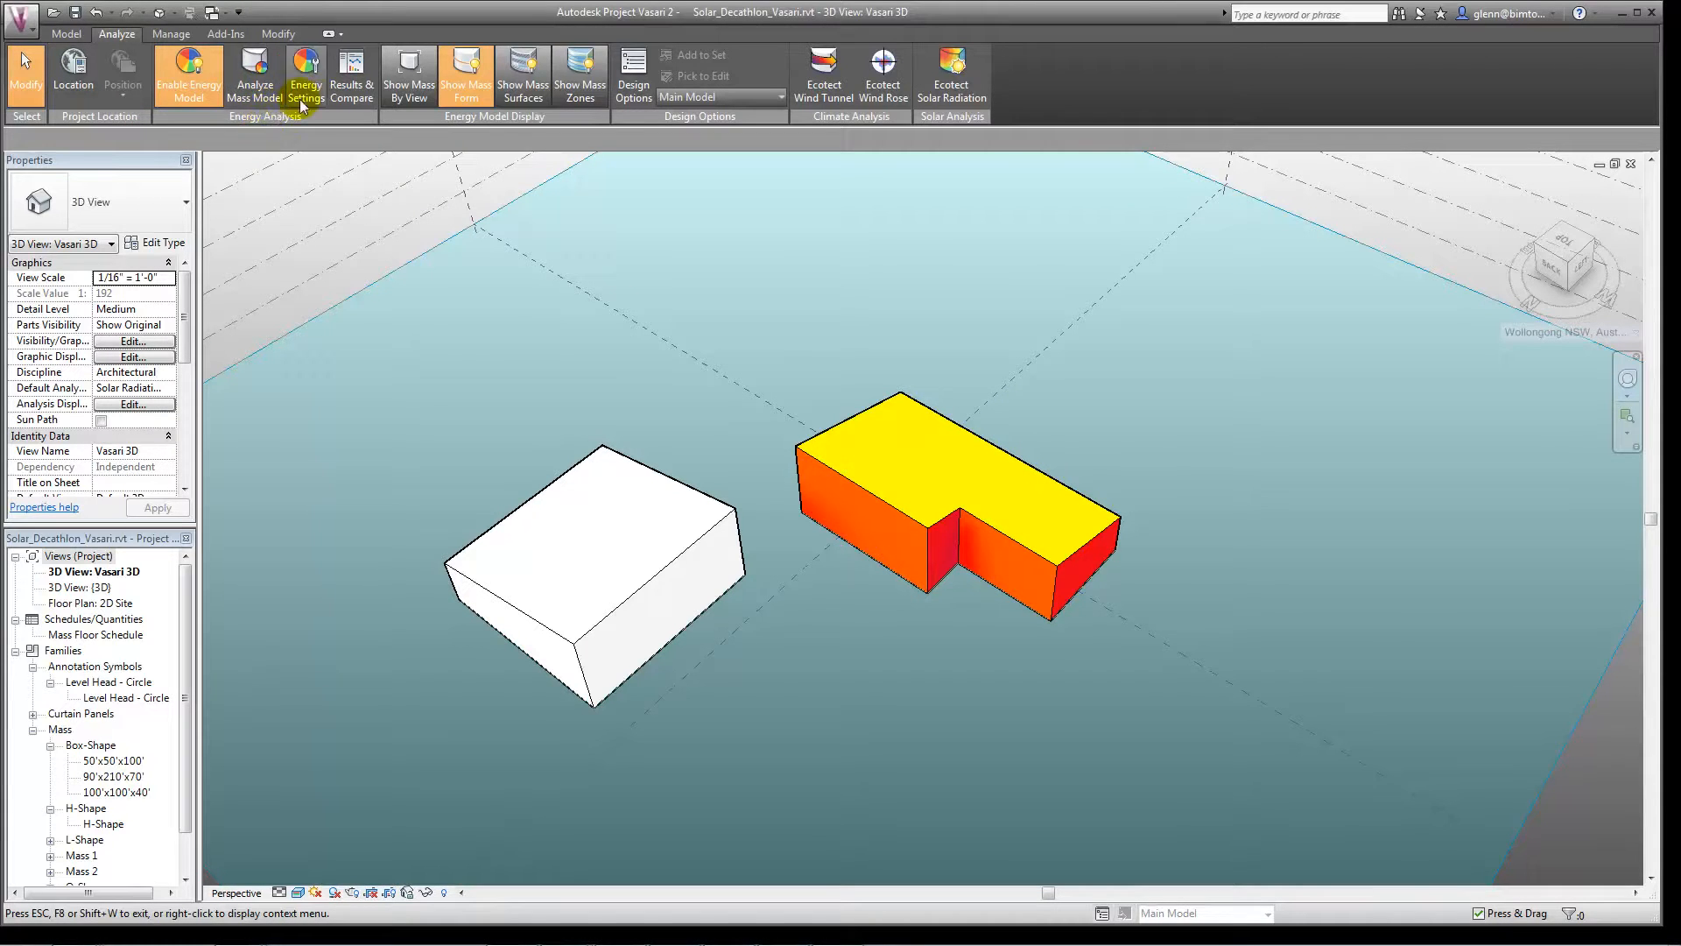
# - Show the mass surfaces and set the new building's long wall facing the house to By Surface values with 50% target glazing
pyautogui.click(520, 83)
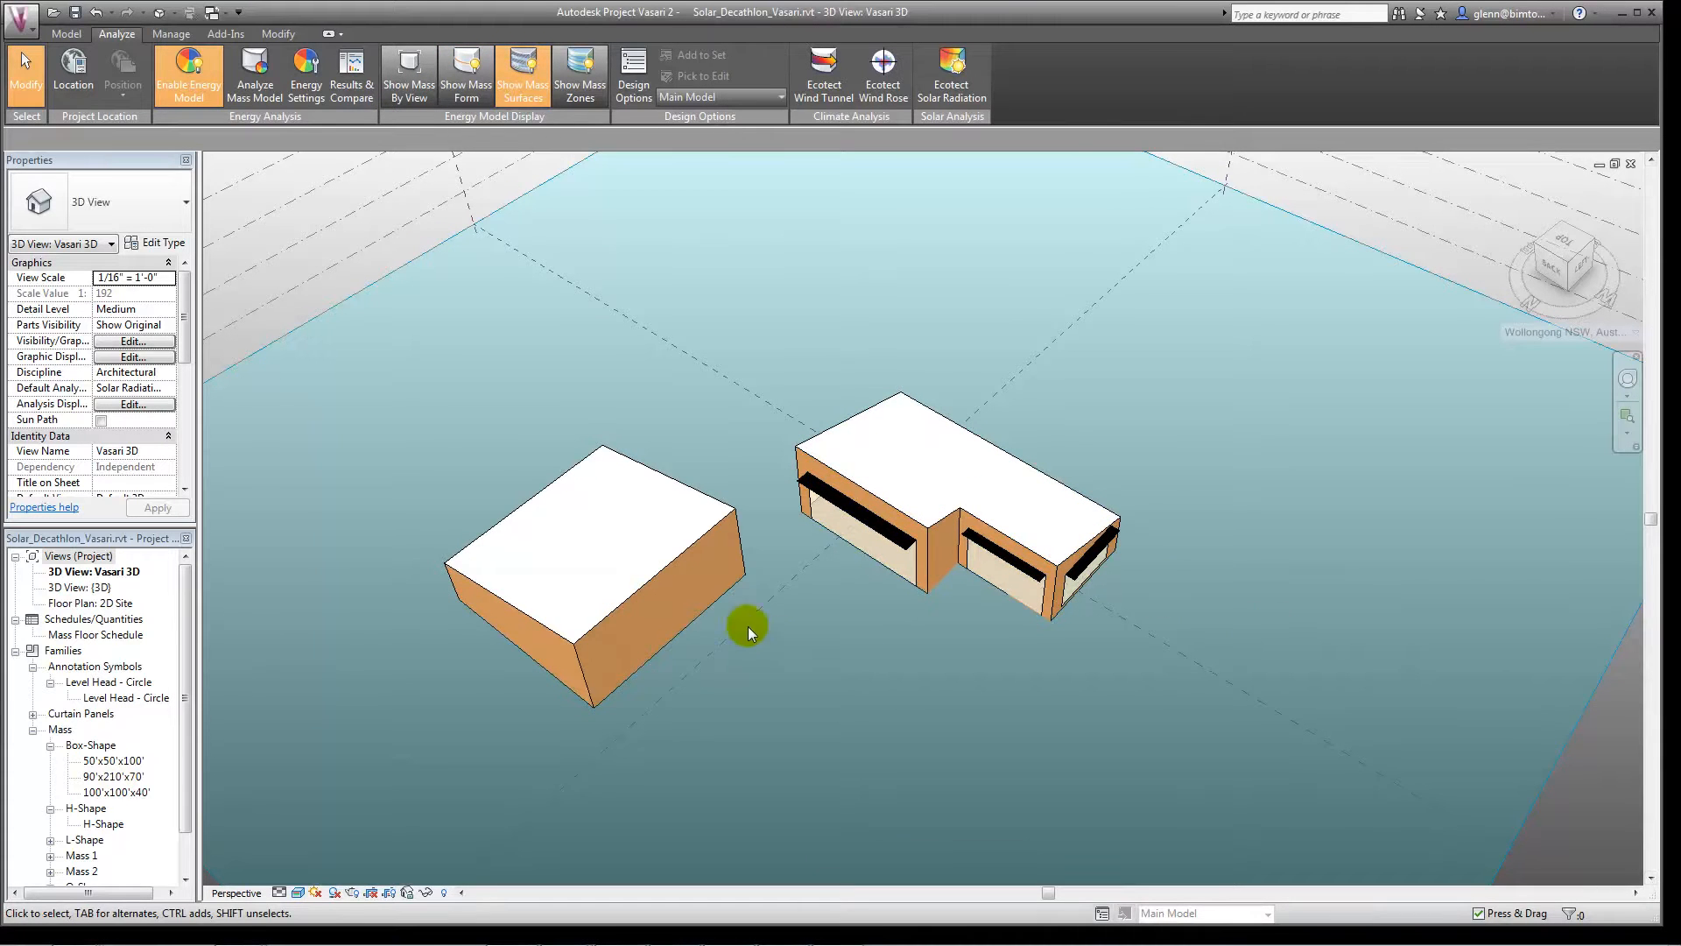
pyautogui.click(697, 598)
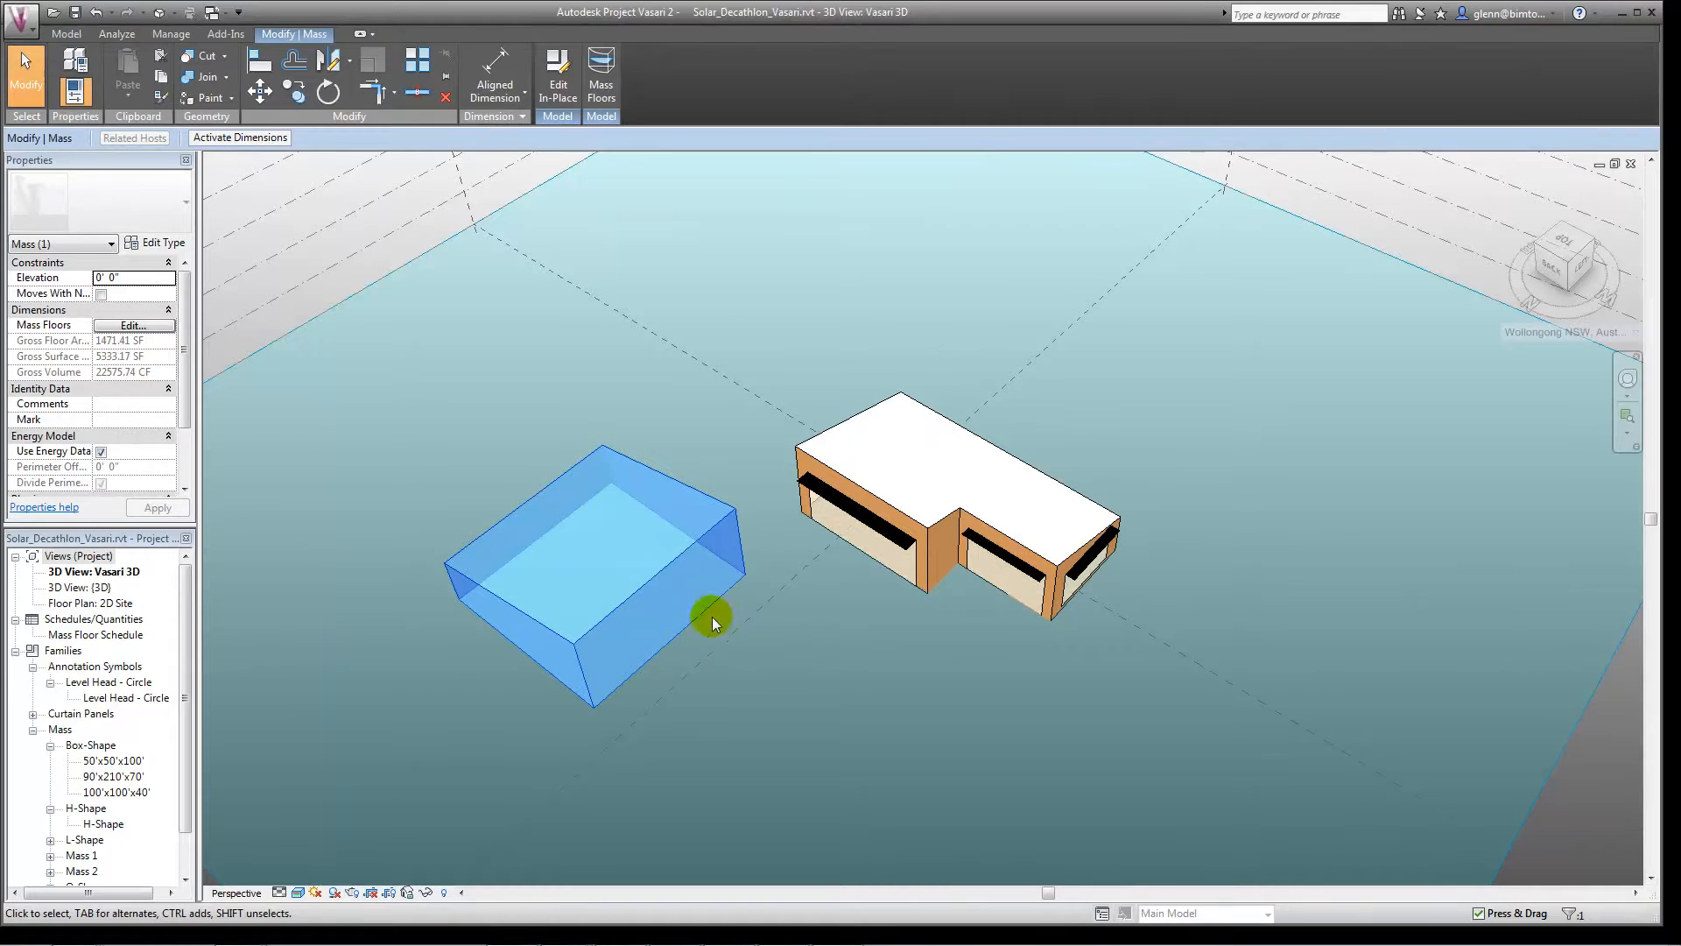
pyautogui.click(717, 608)
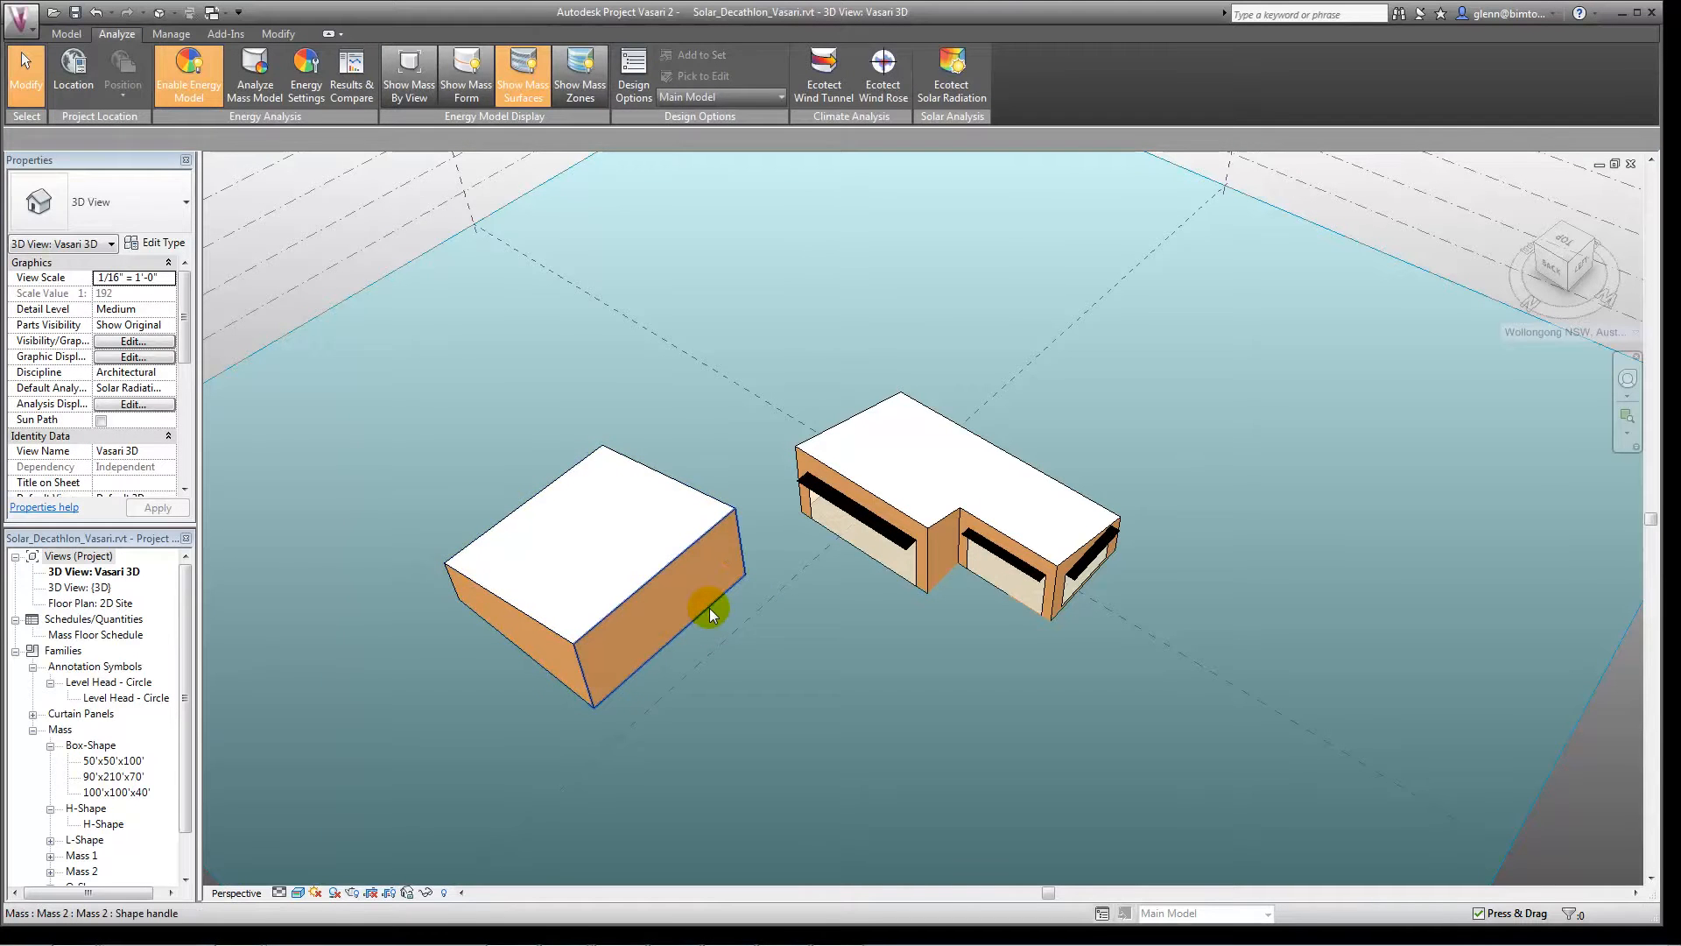
pyautogui.click(710, 608)
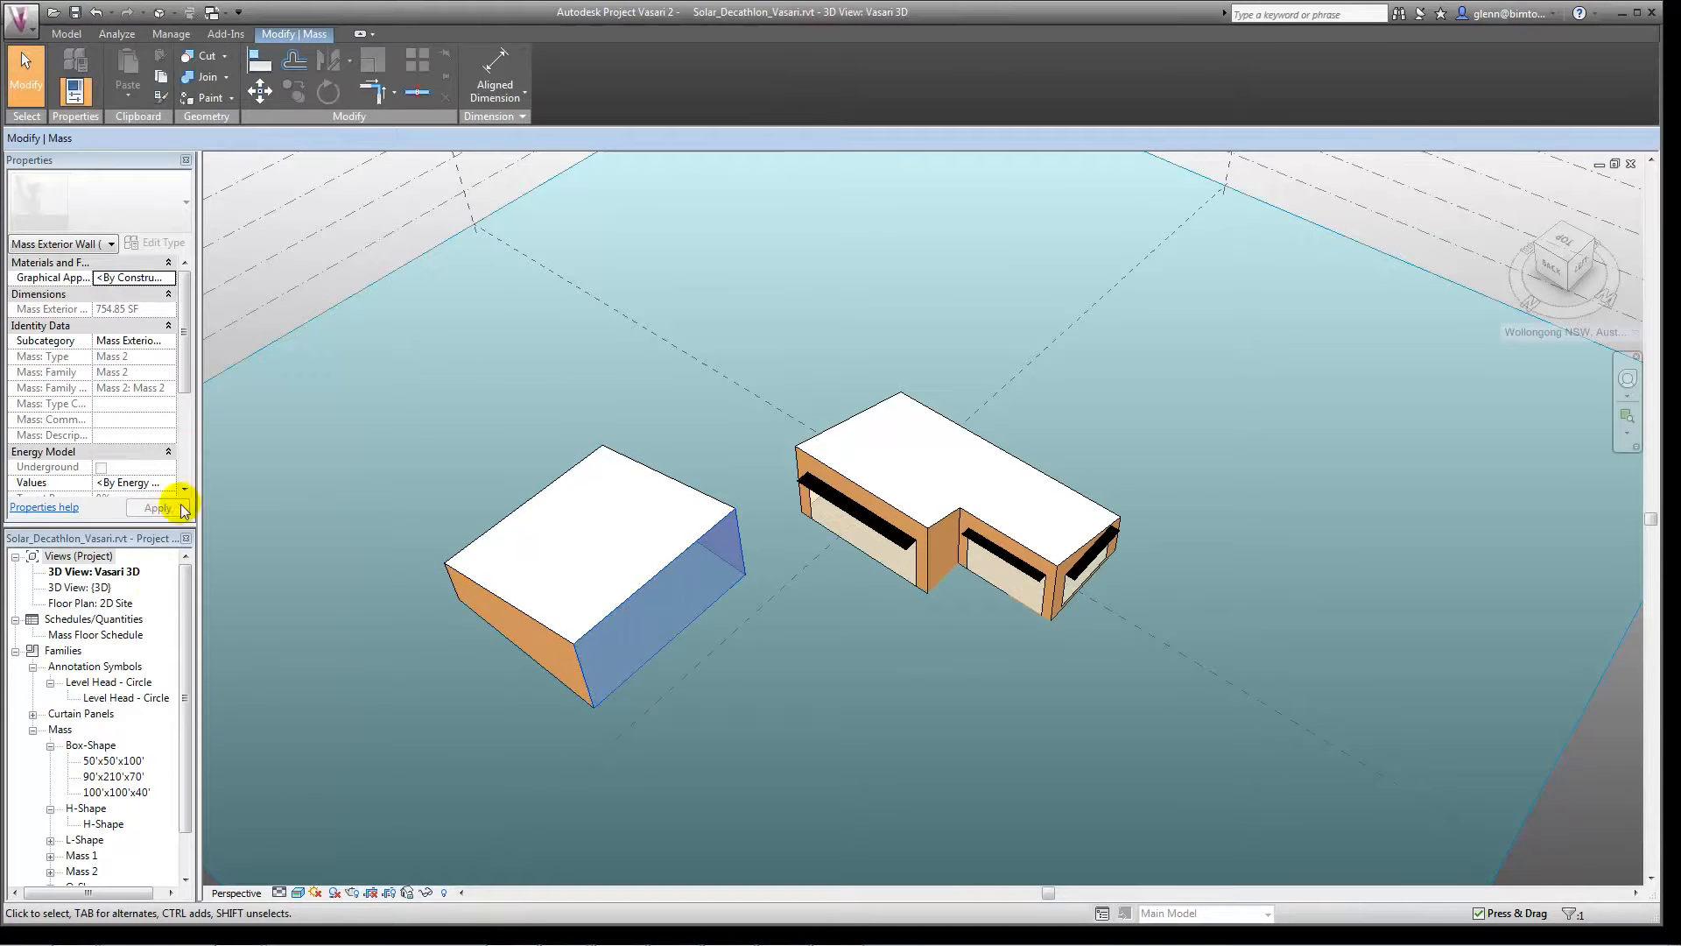
pyautogui.scroll(-2, 185, 378)
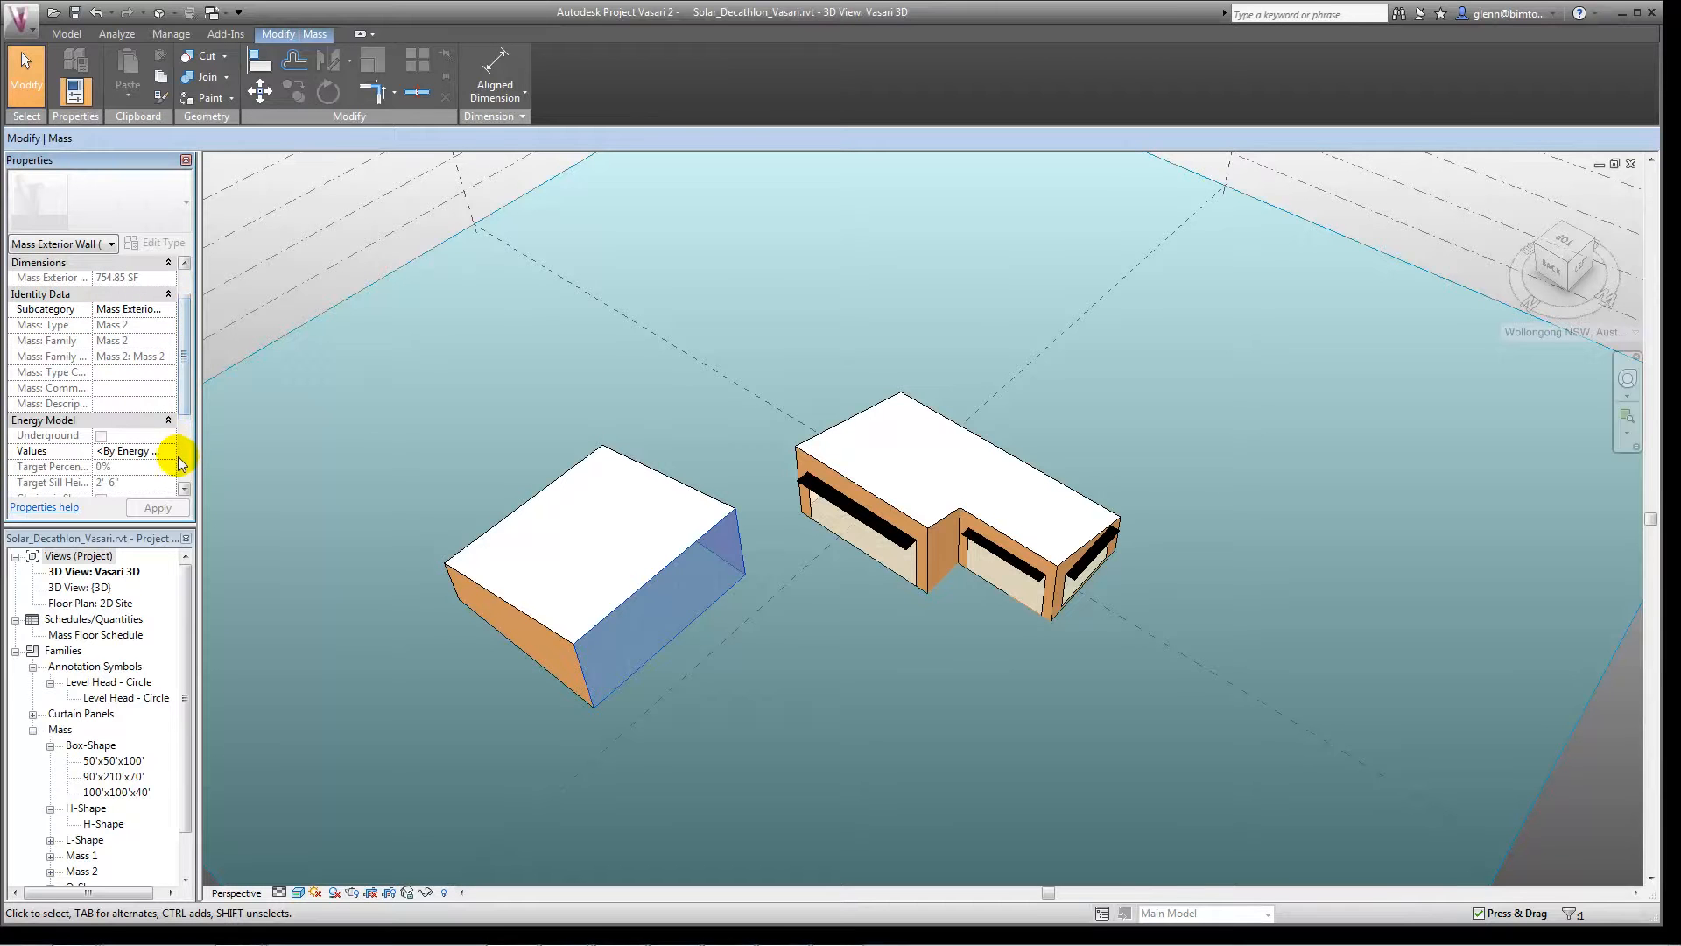
pyautogui.click(168, 452)
pyautogui.click(148, 480)
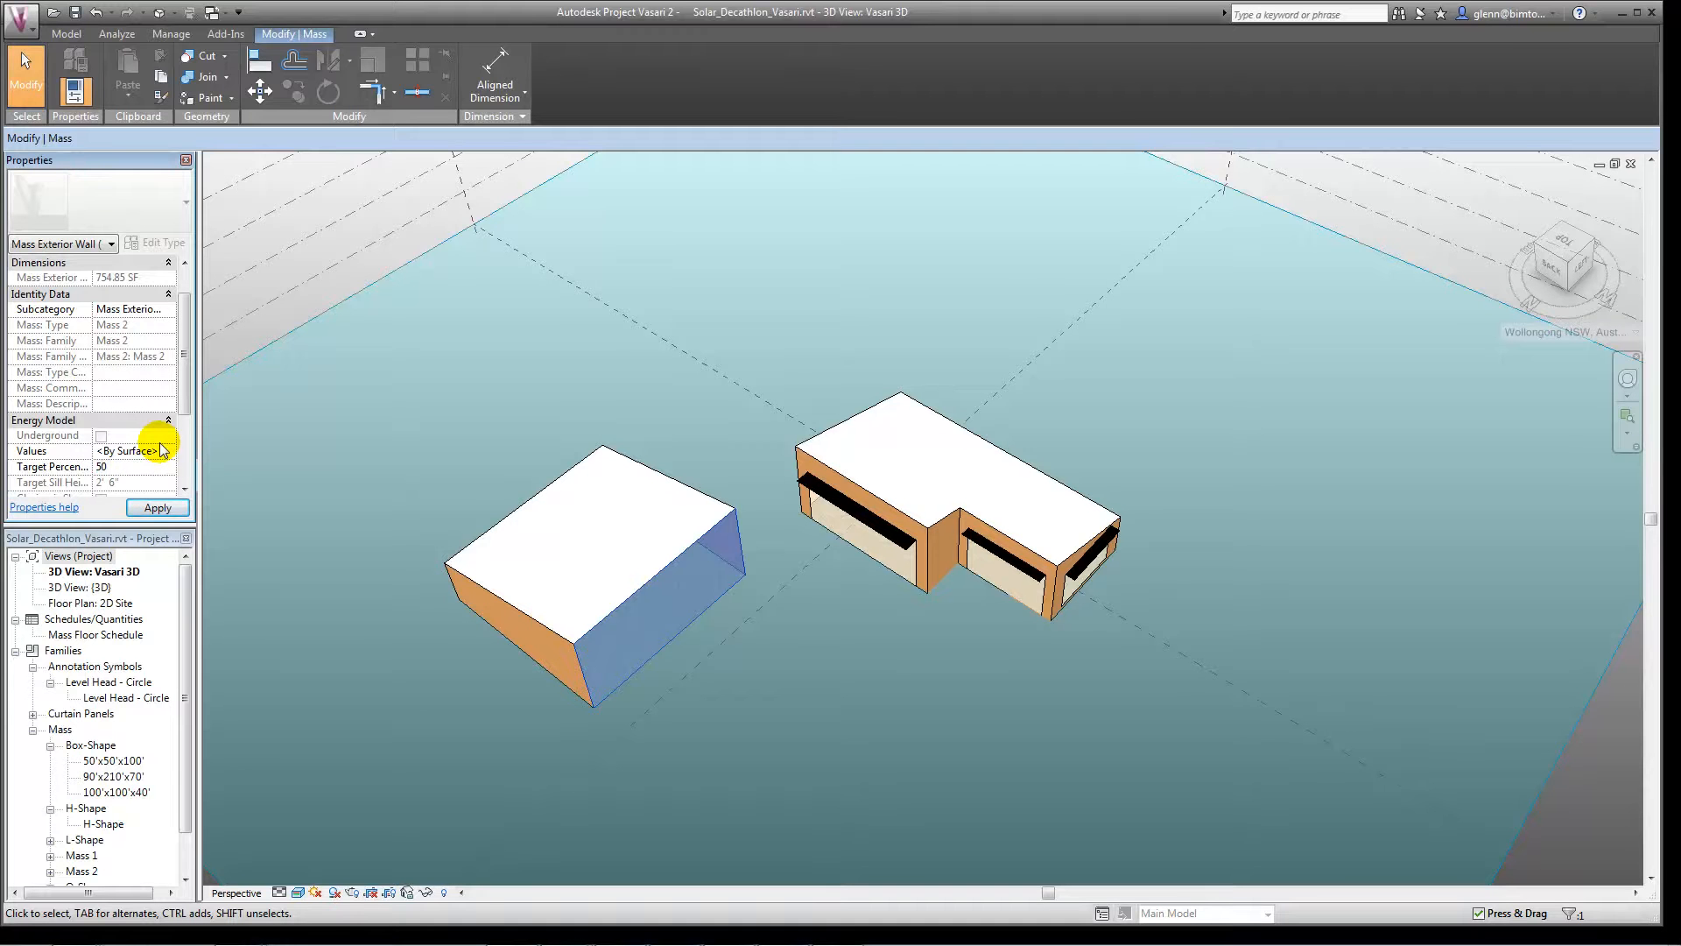
pyautogui.click(159, 466)
pyautogui.click(158, 509)
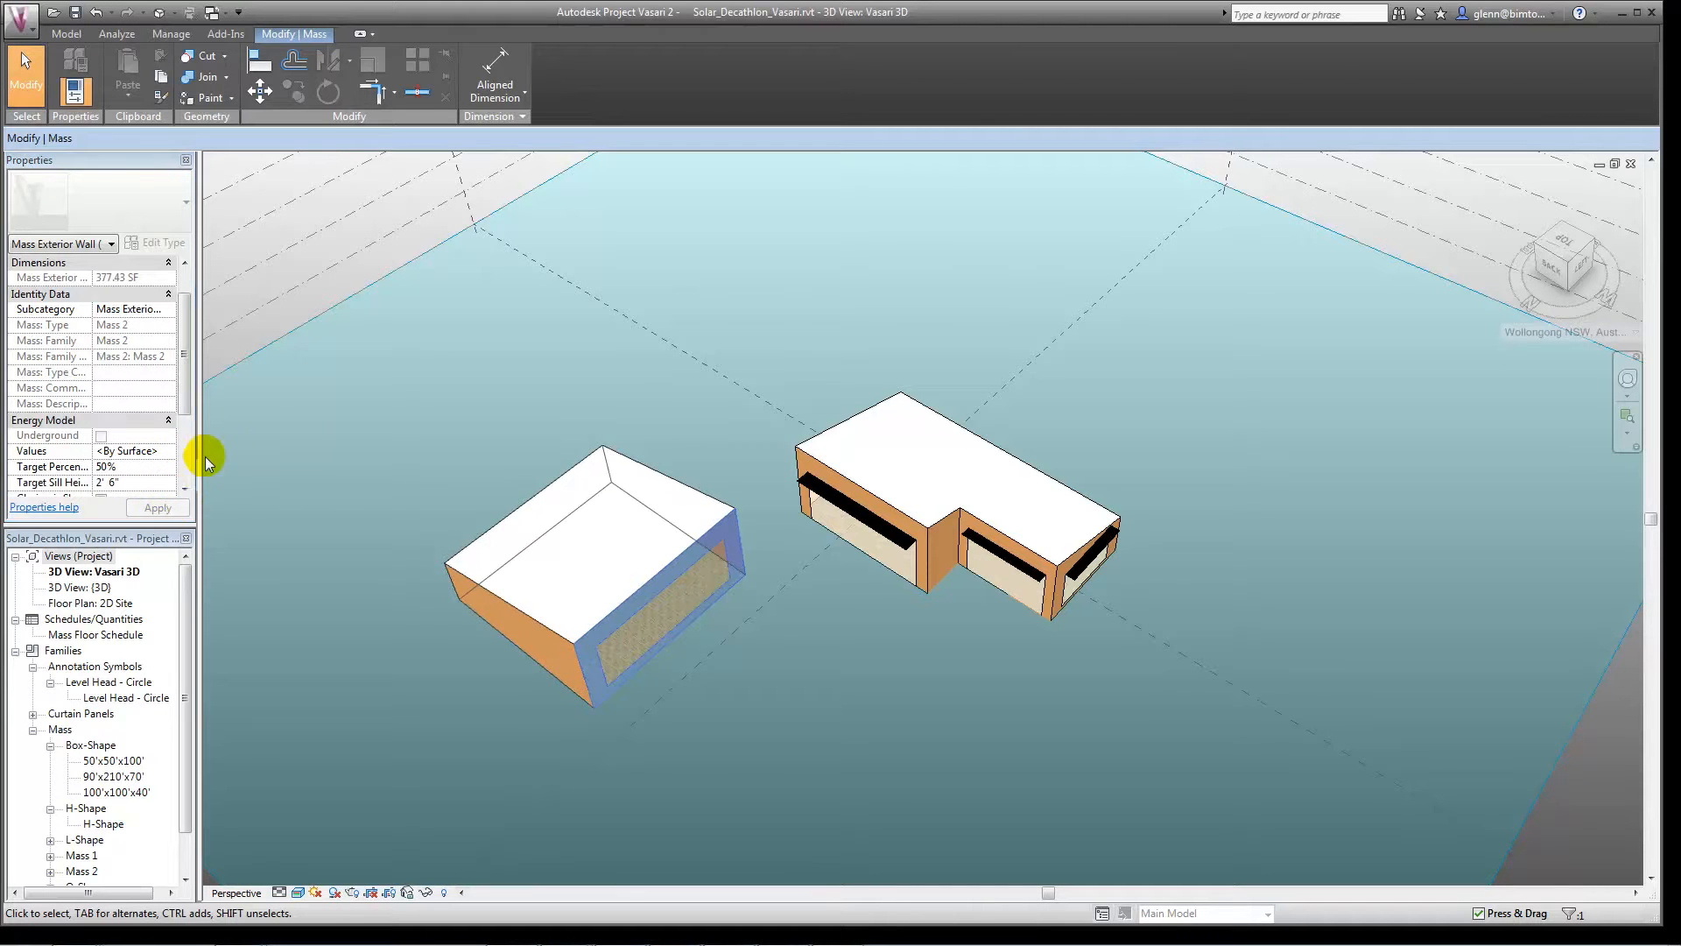
# - Turn on shading for the glazing of the new building's selected wall, apply it, and clear the selection
pyautogui.moveTo(185, 408); pyautogui.dragTo(191, 457)
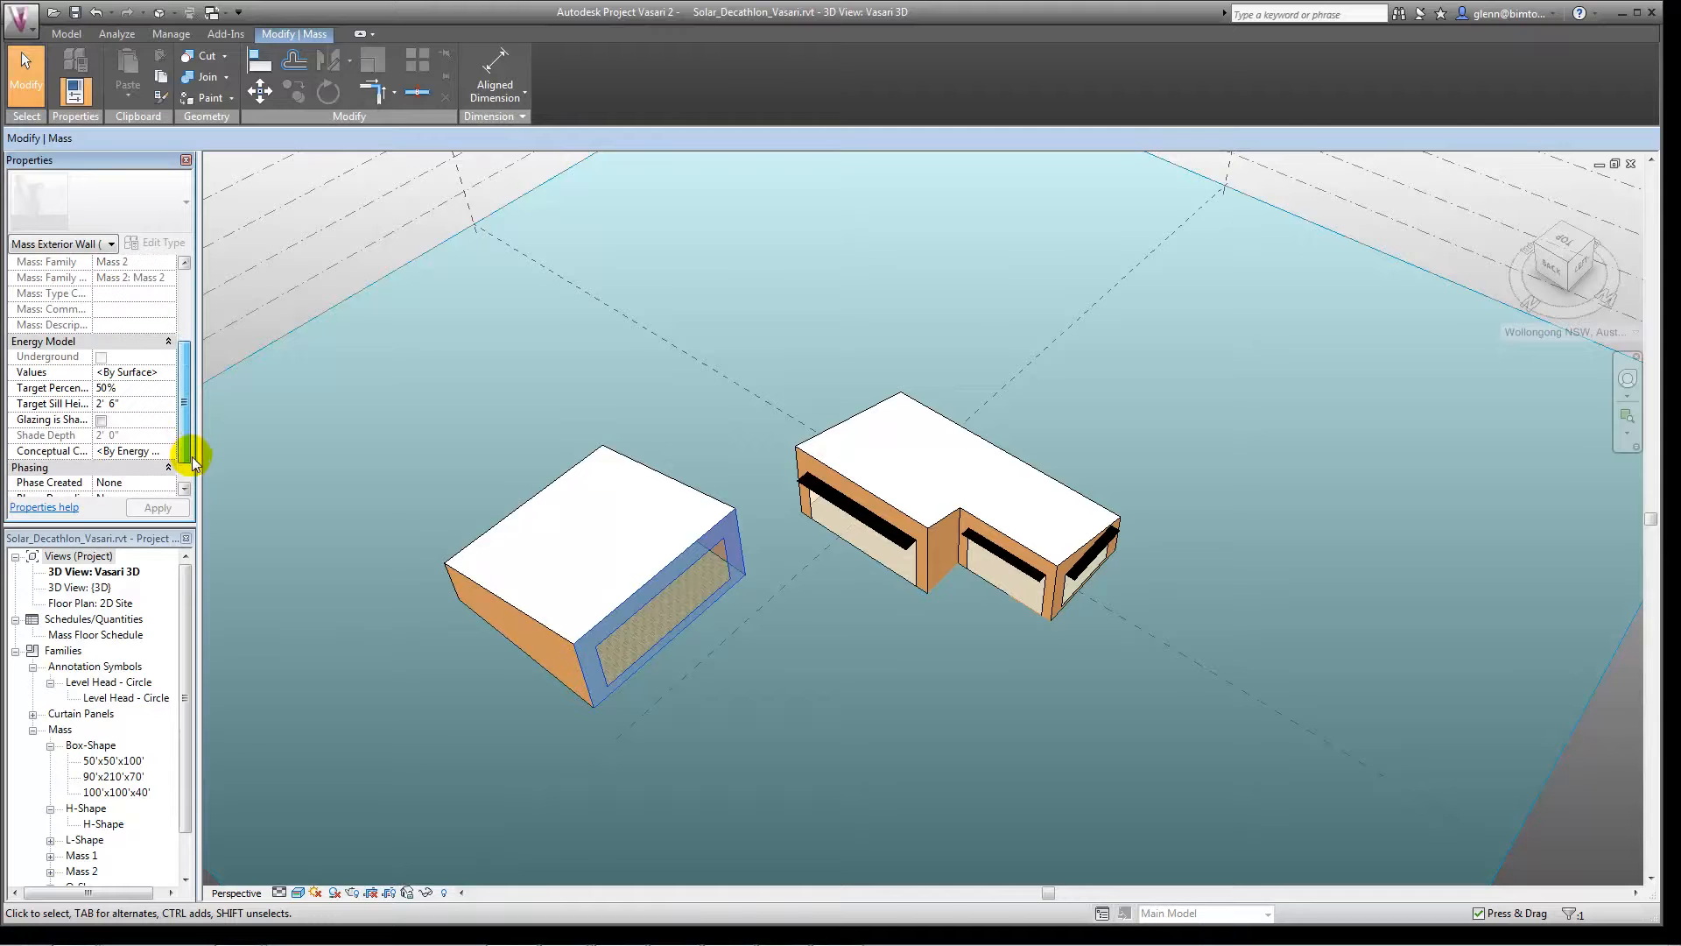
pyautogui.click(102, 422)
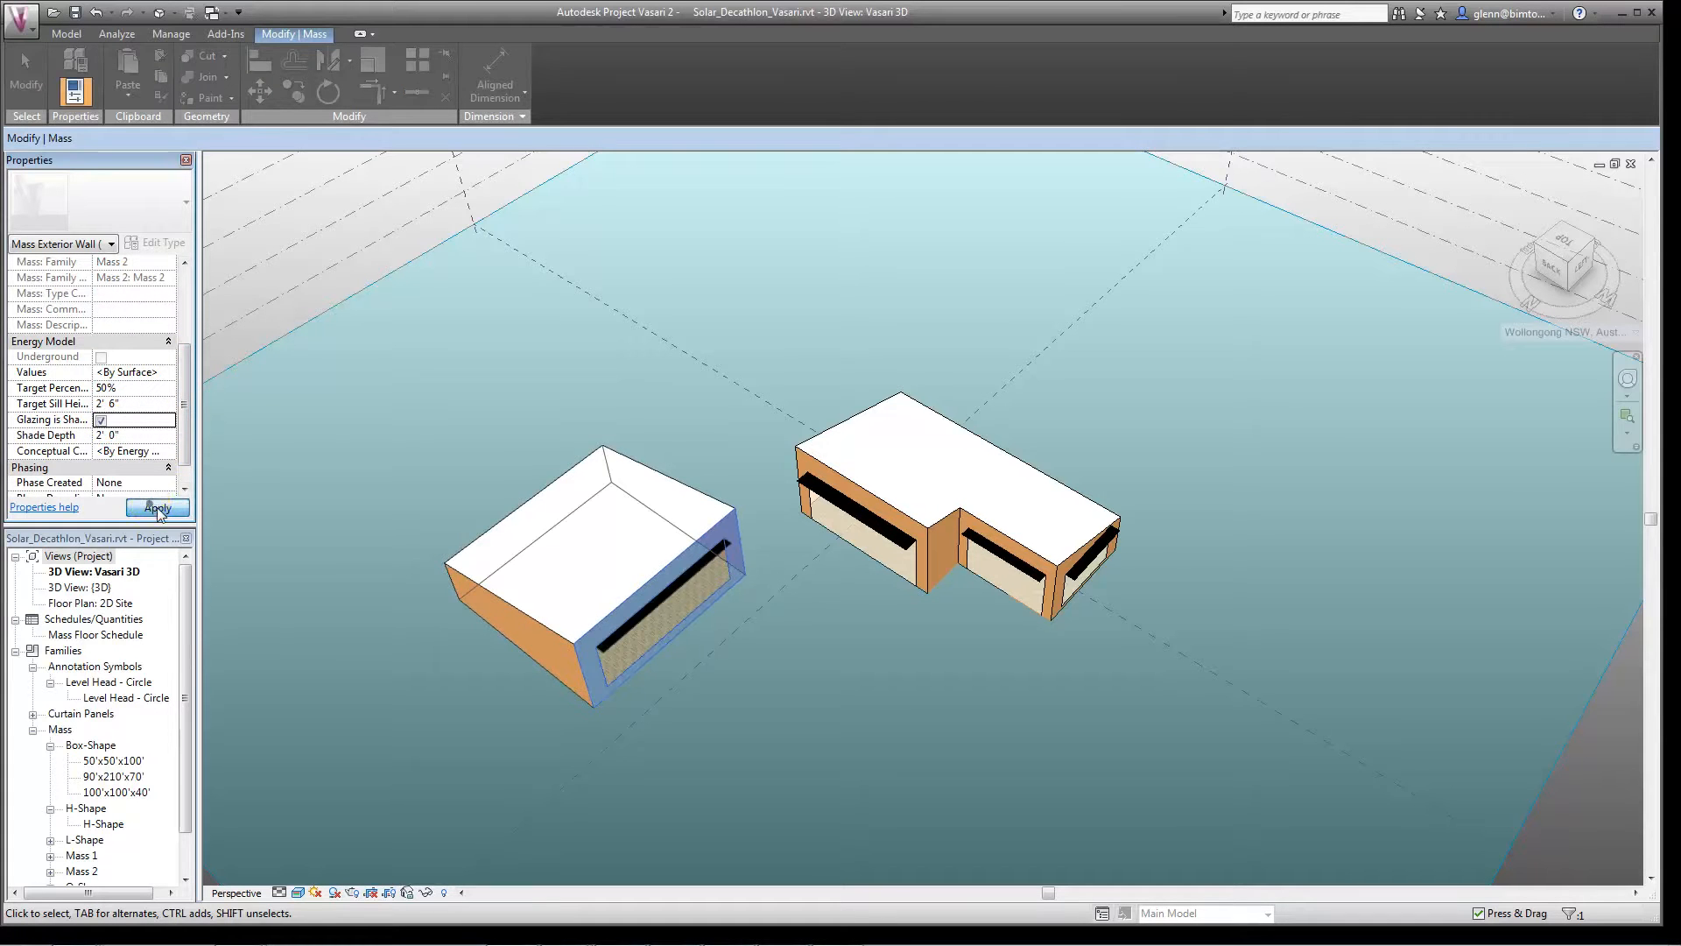
pyautogui.click(150, 510)
pyautogui.click(323, 579)
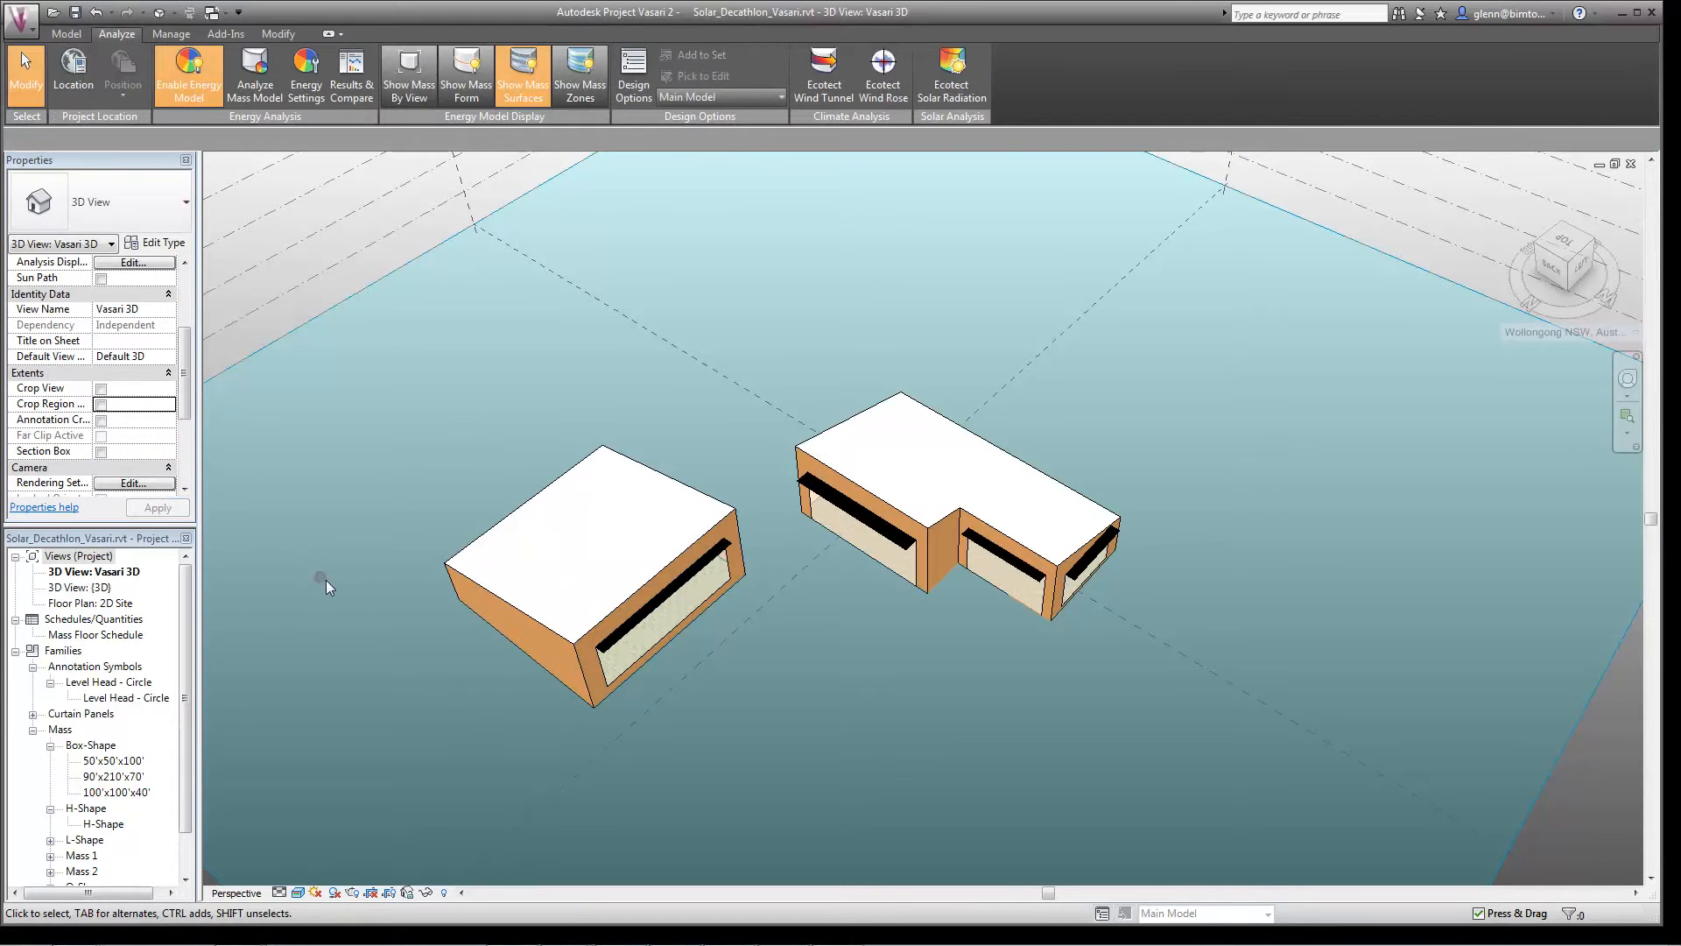
# - Examine the glazed walls from a lower viewpoint and review the project's energy settings without changing them
pyautogui.click(1627, 378)
pyautogui.moveTo(1202, 573); pyautogui.dragTo(1184, 512)
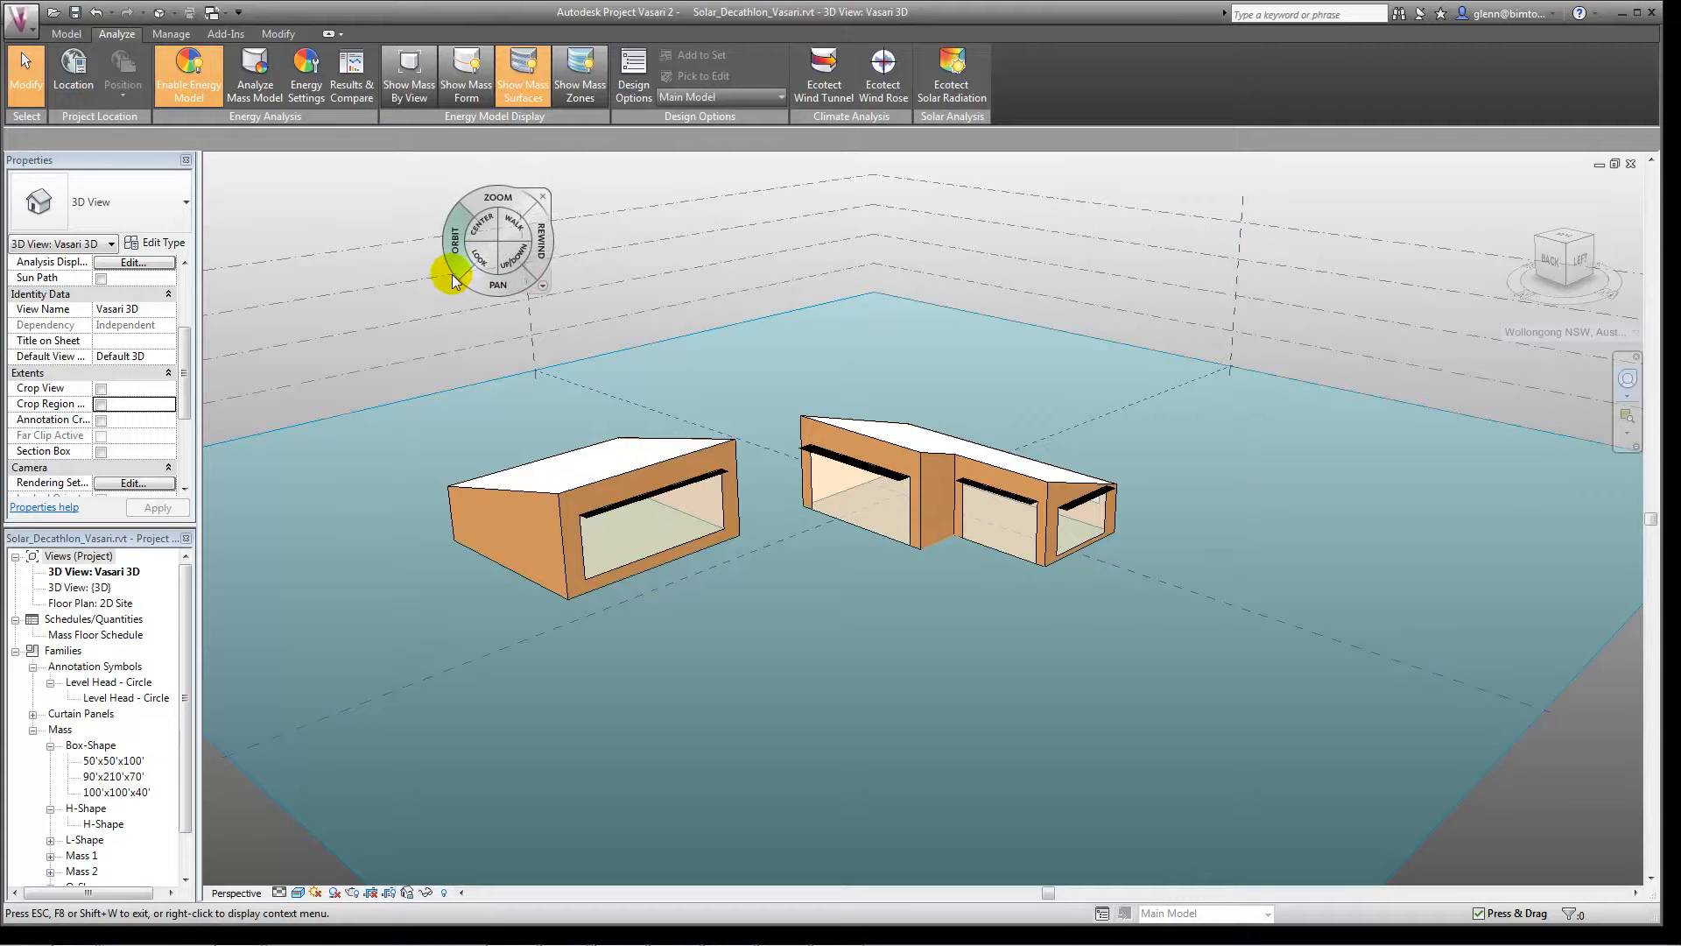
pyautogui.click(307, 85)
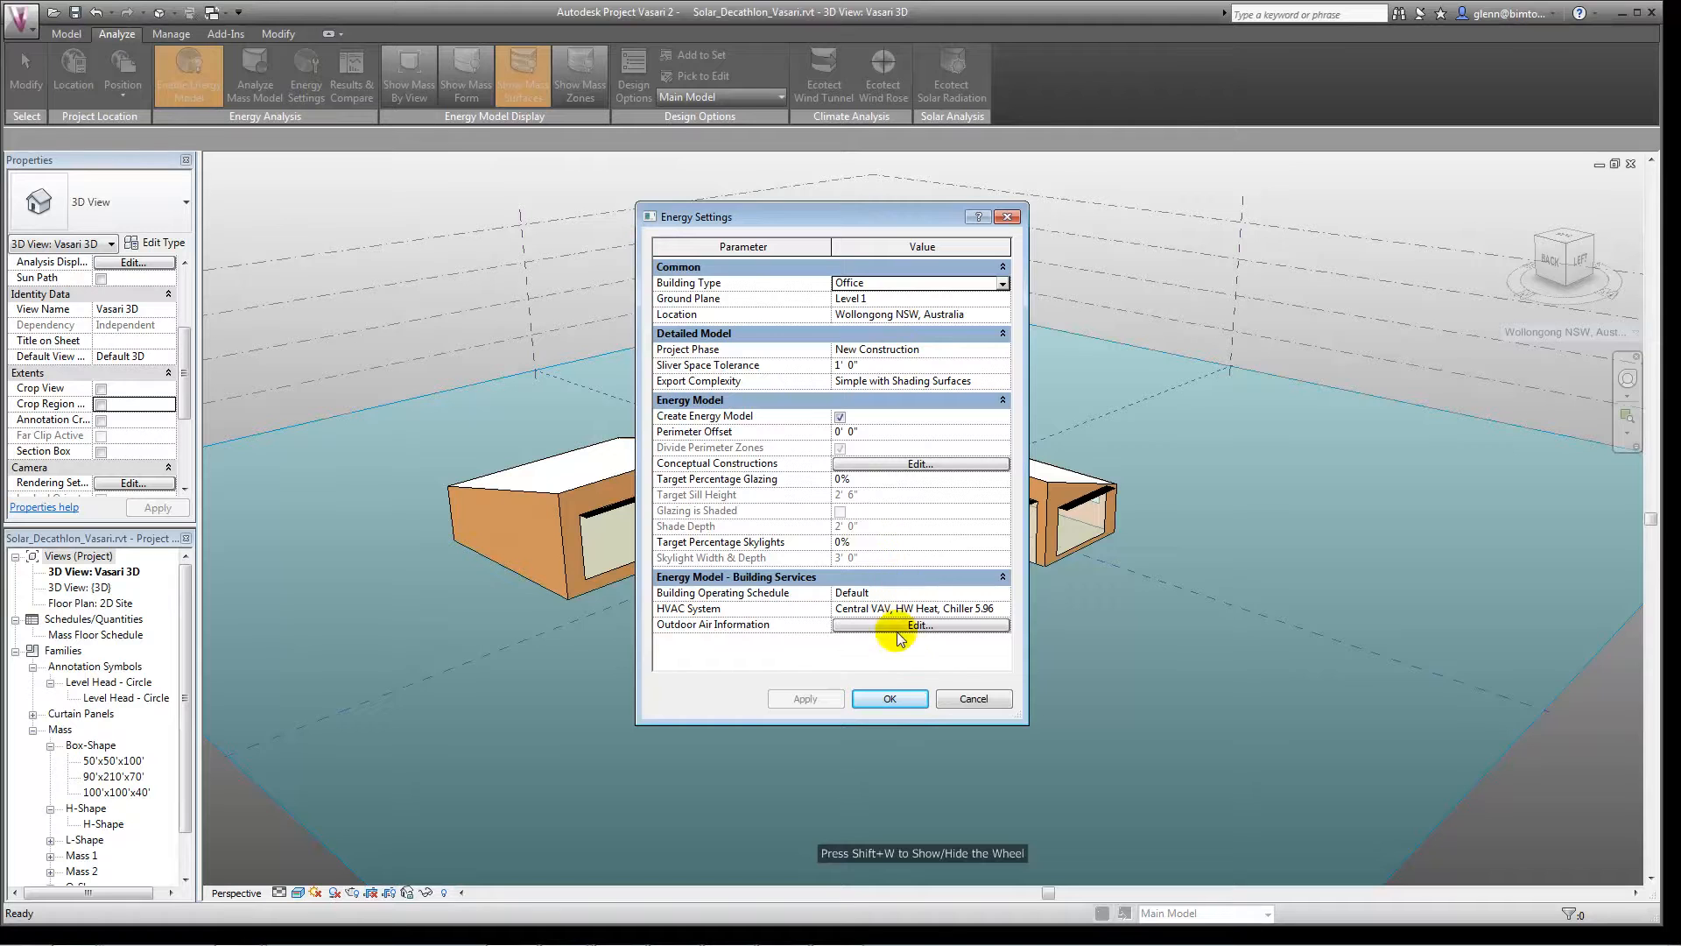
pyautogui.click(901, 700)
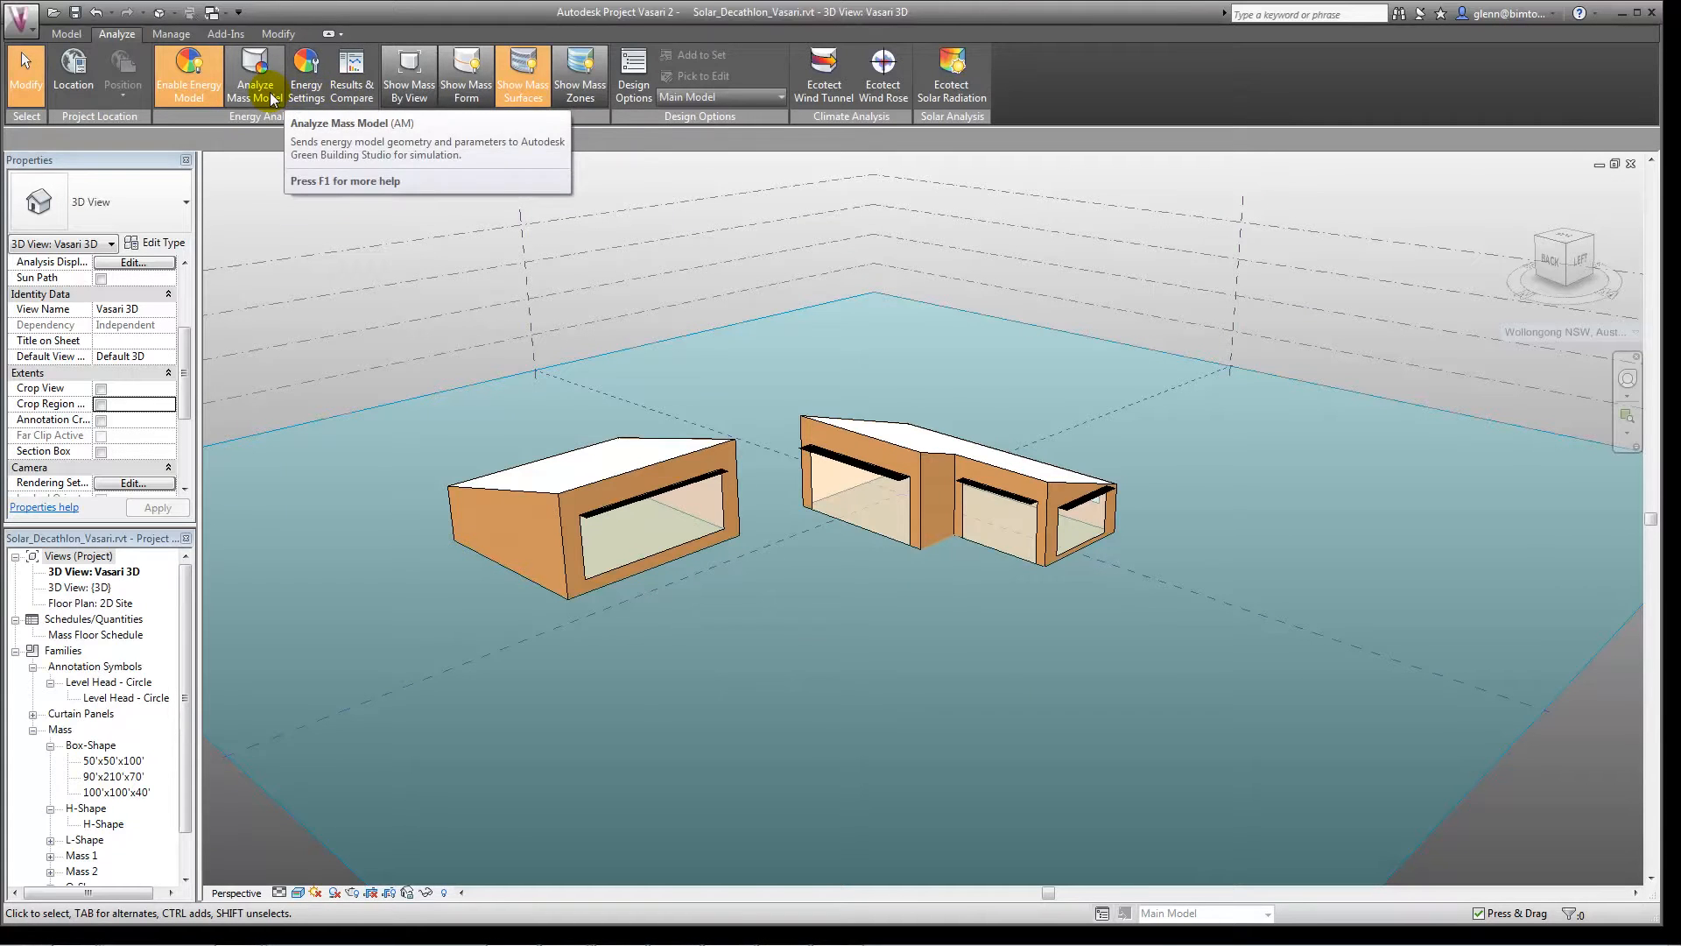
# - Open the energy analysis comparison report and compare energy use intensity and life cycle energy use for the East, North and West Facing runs
pyautogui.click(349, 84)
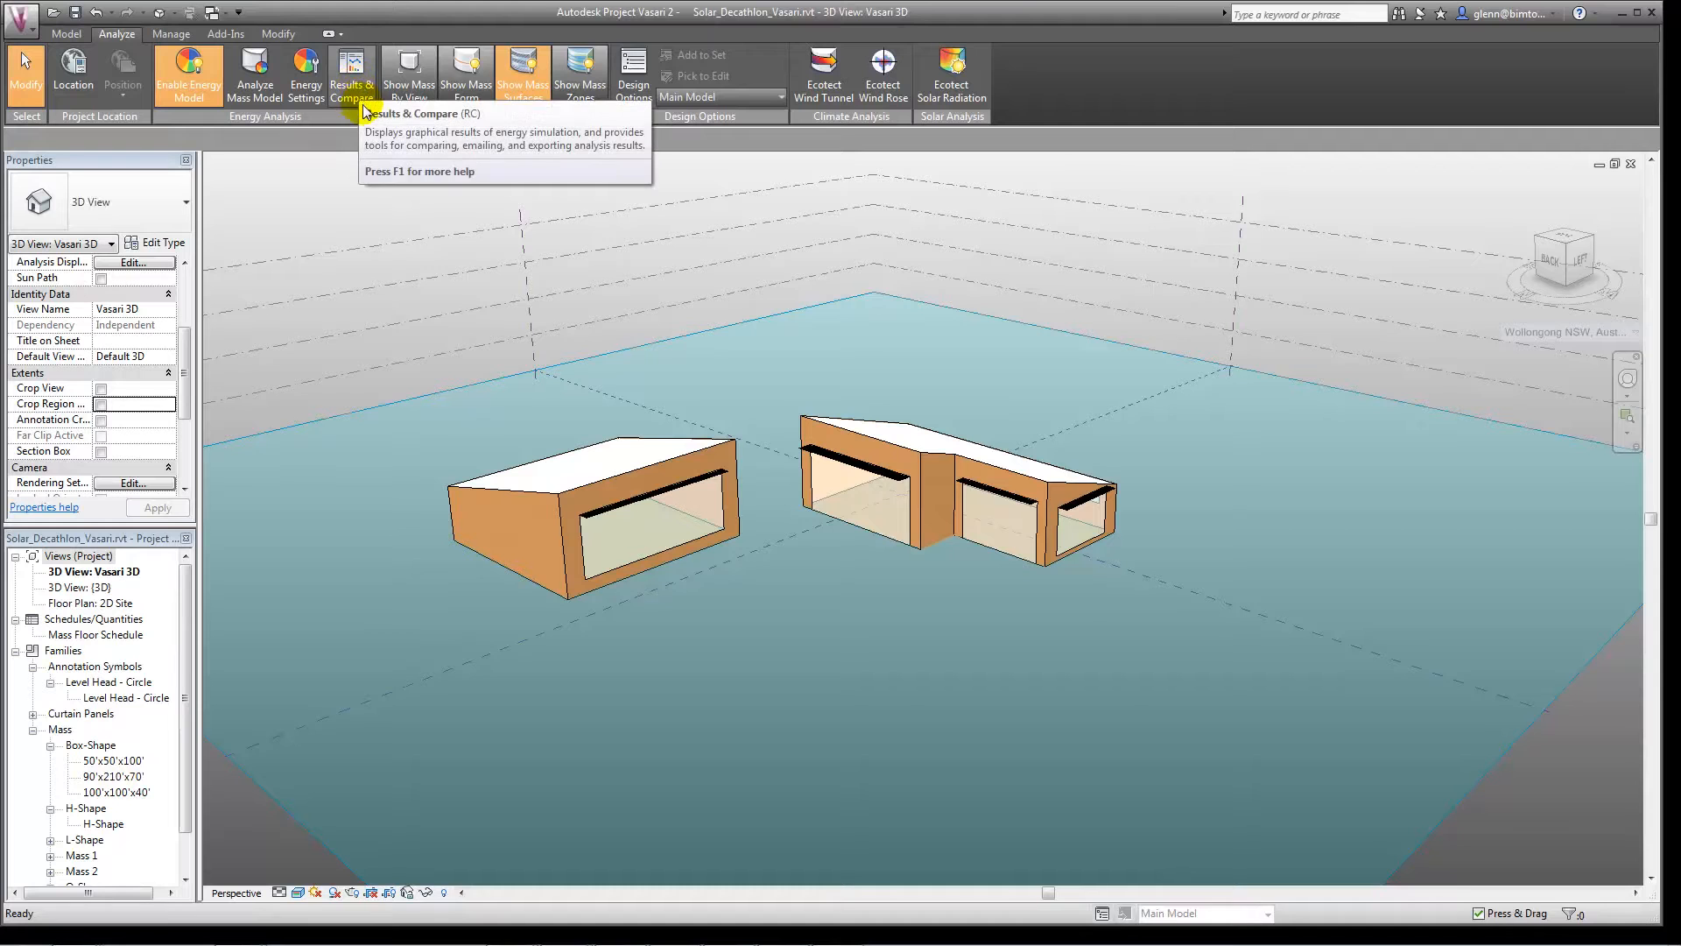
pyautogui.click(359, 87)
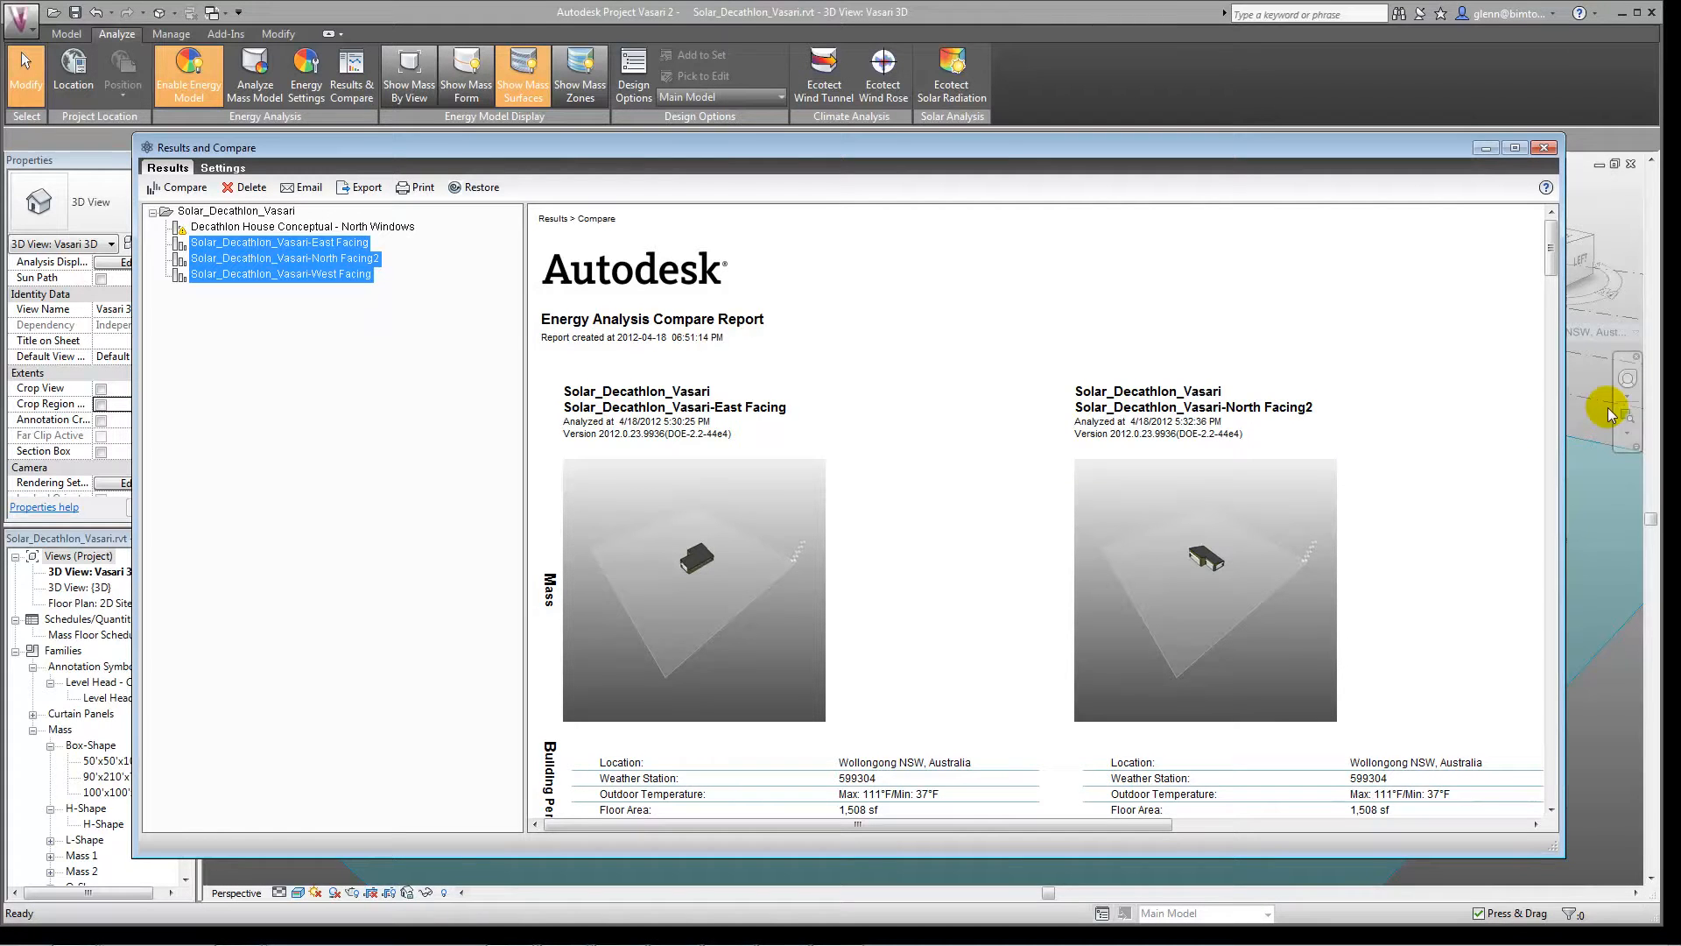
pyautogui.moveTo(1553, 268); pyautogui.dragTo(1541, 323)
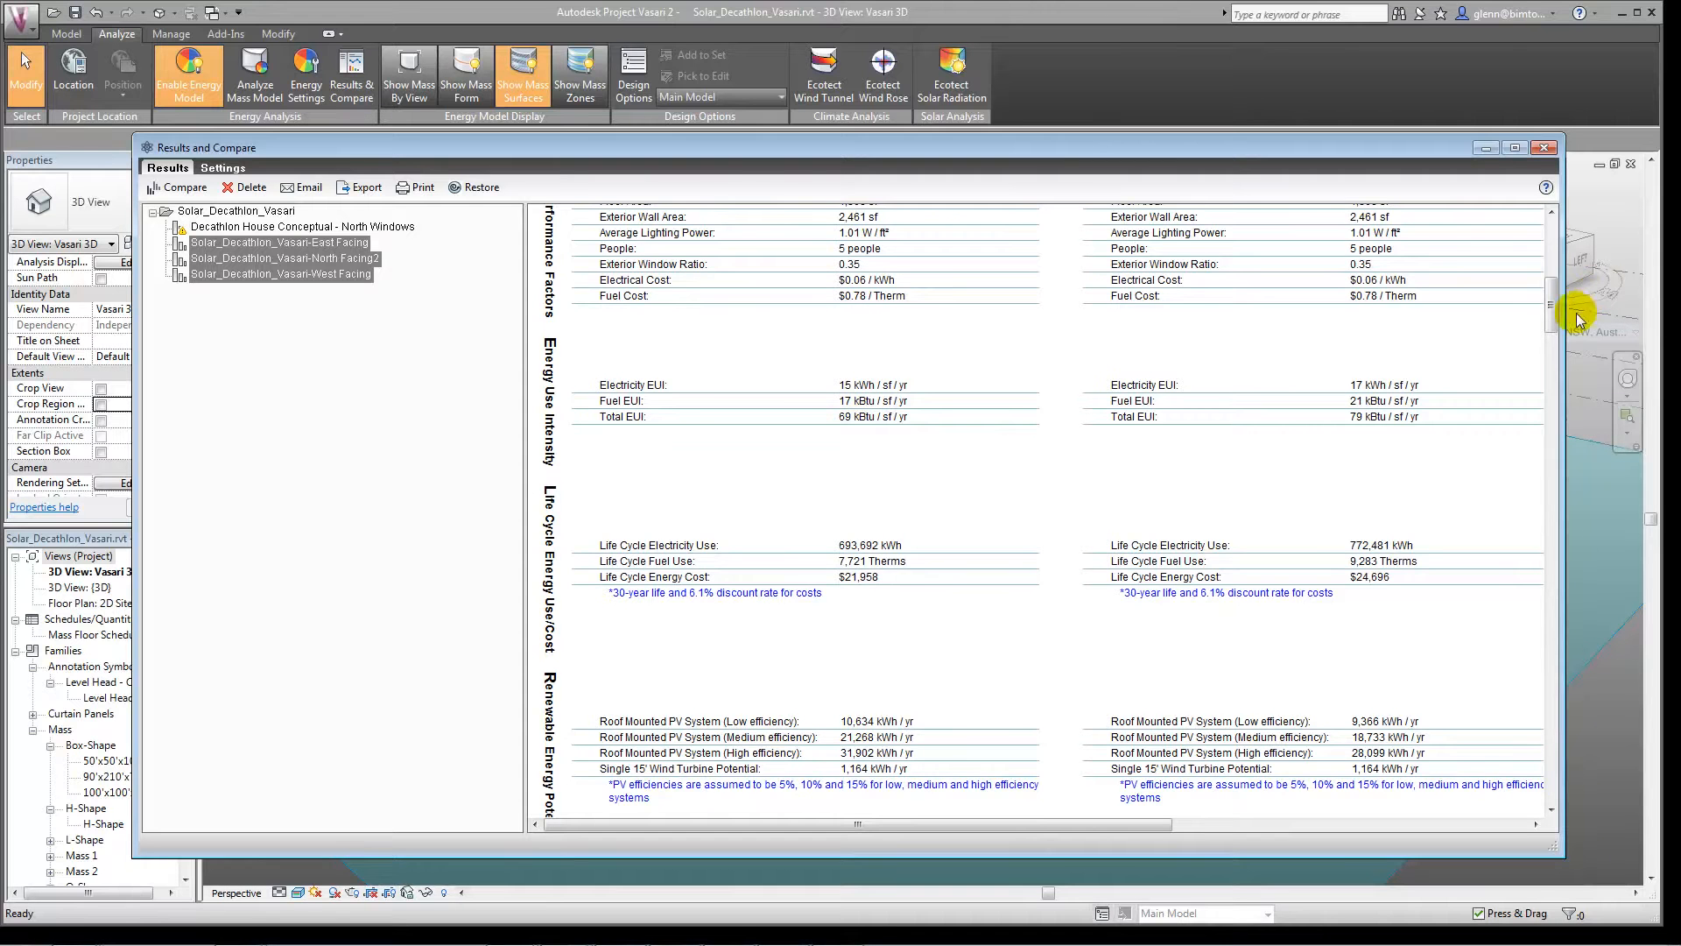
pyautogui.moveTo(1549, 322); pyautogui.dragTo(1550, 300)
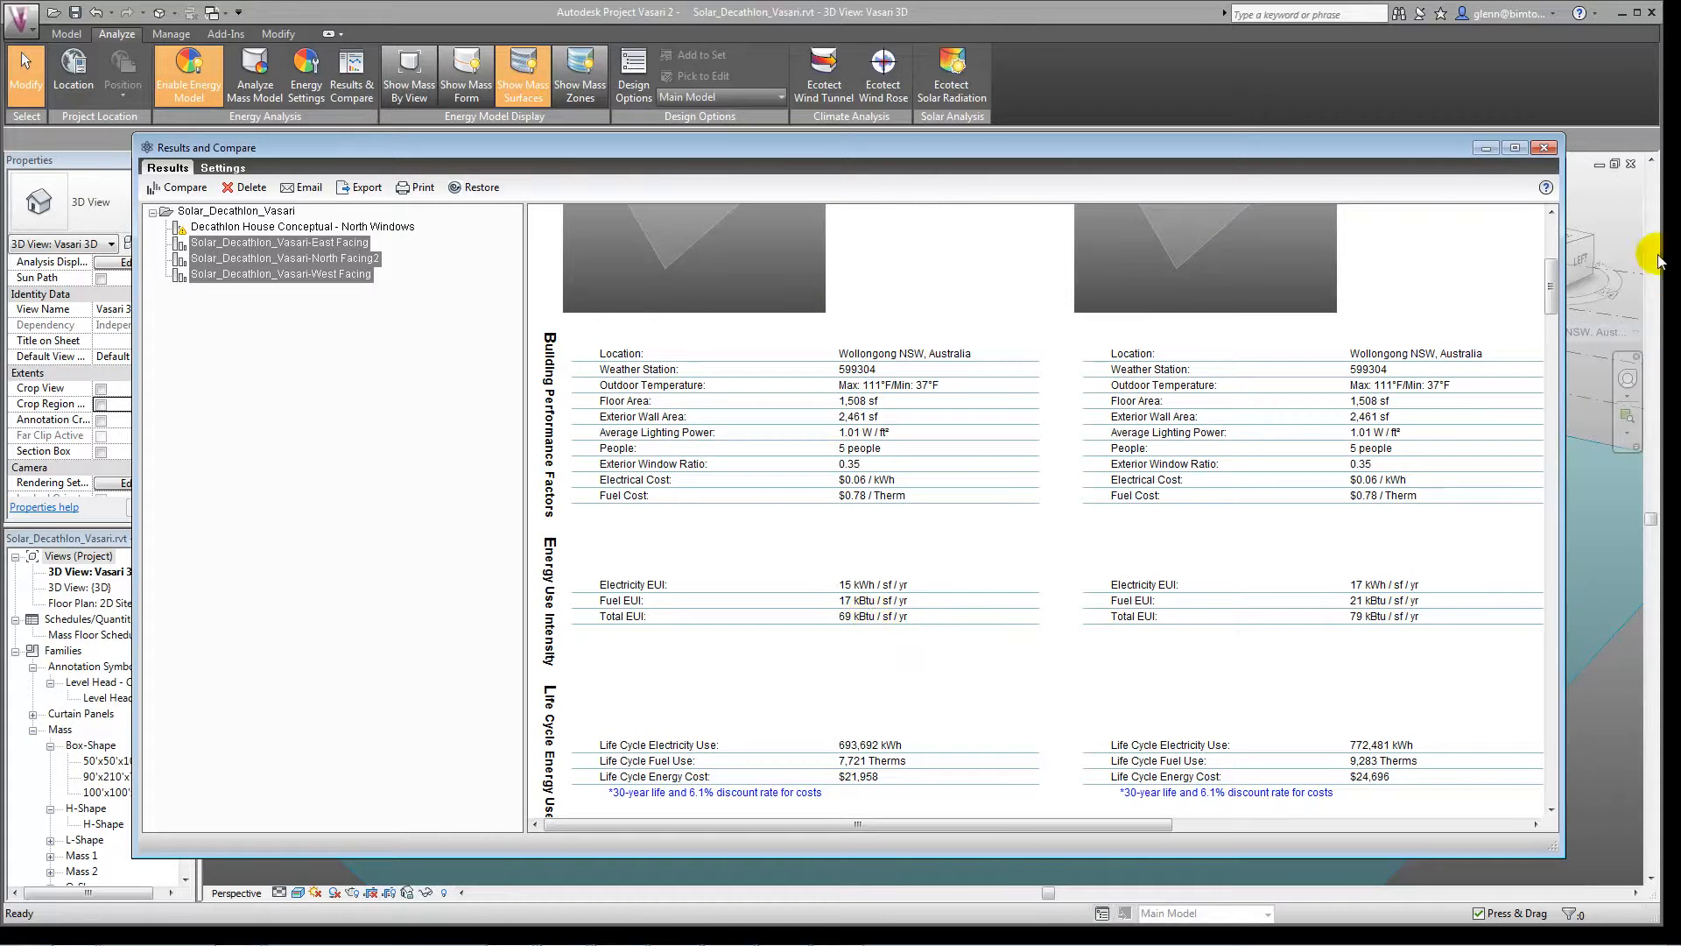
pyautogui.moveTo(1555, 289)
pyautogui.mouseDown()
pyautogui.moveTo(1555, 263)
pyautogui.moveTo(1557, 296)
pyautogui.mouseUp()
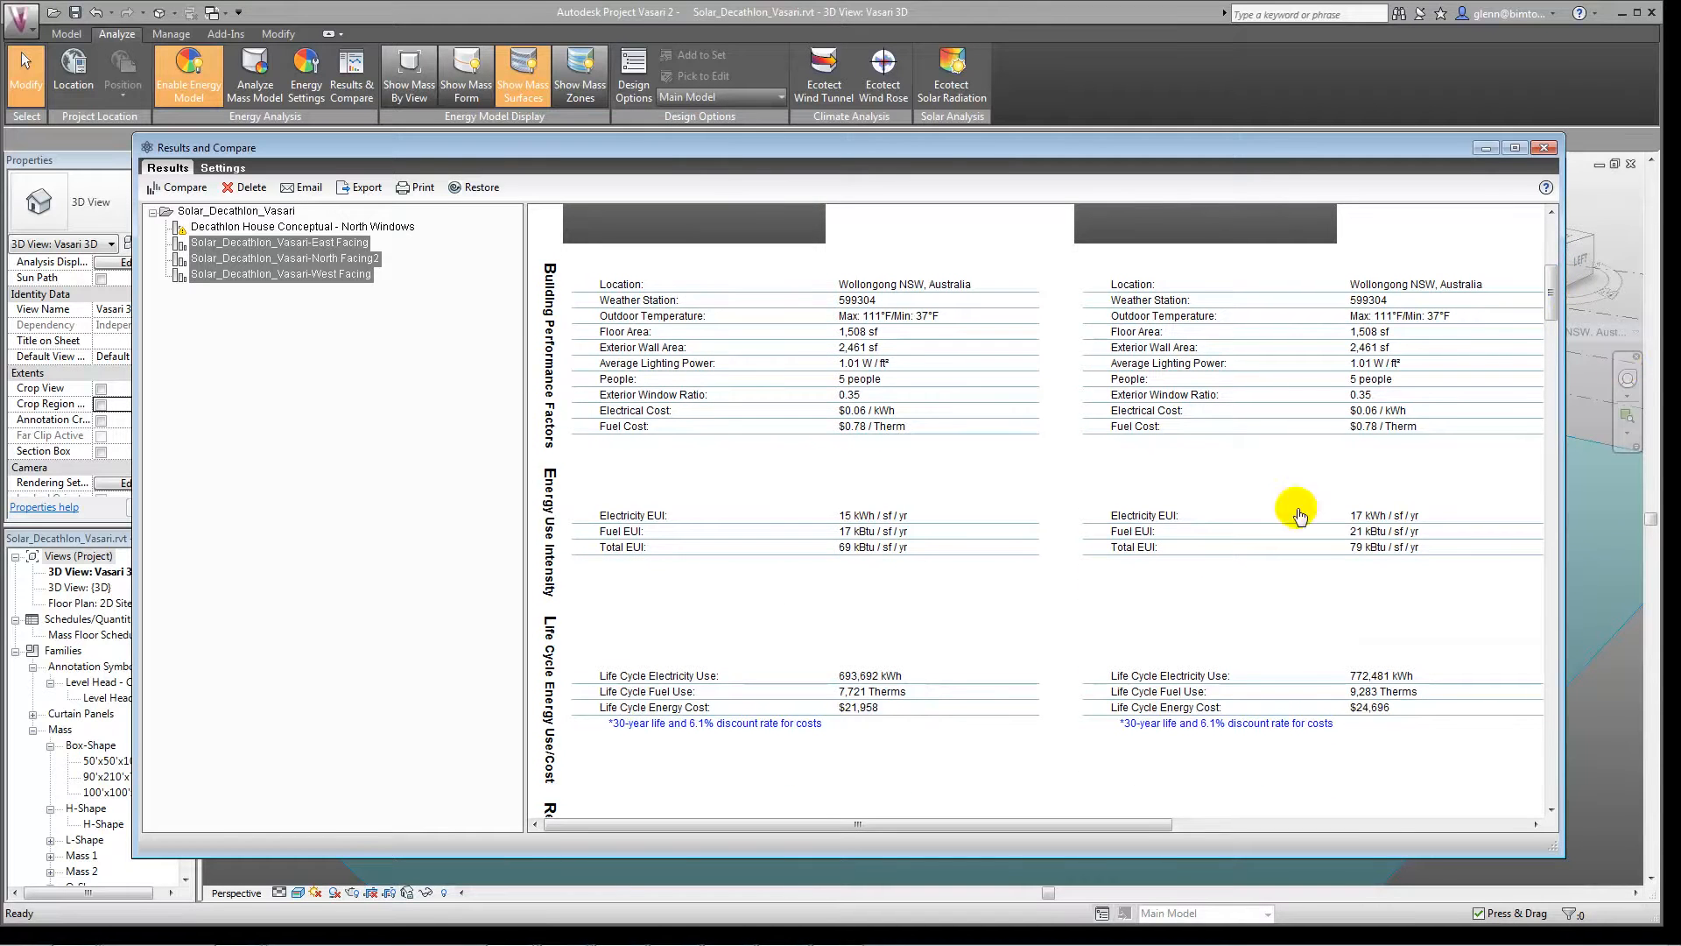
pyautogui.moveTo(1134, 832); pyautogui.dragTo(1438, 831)
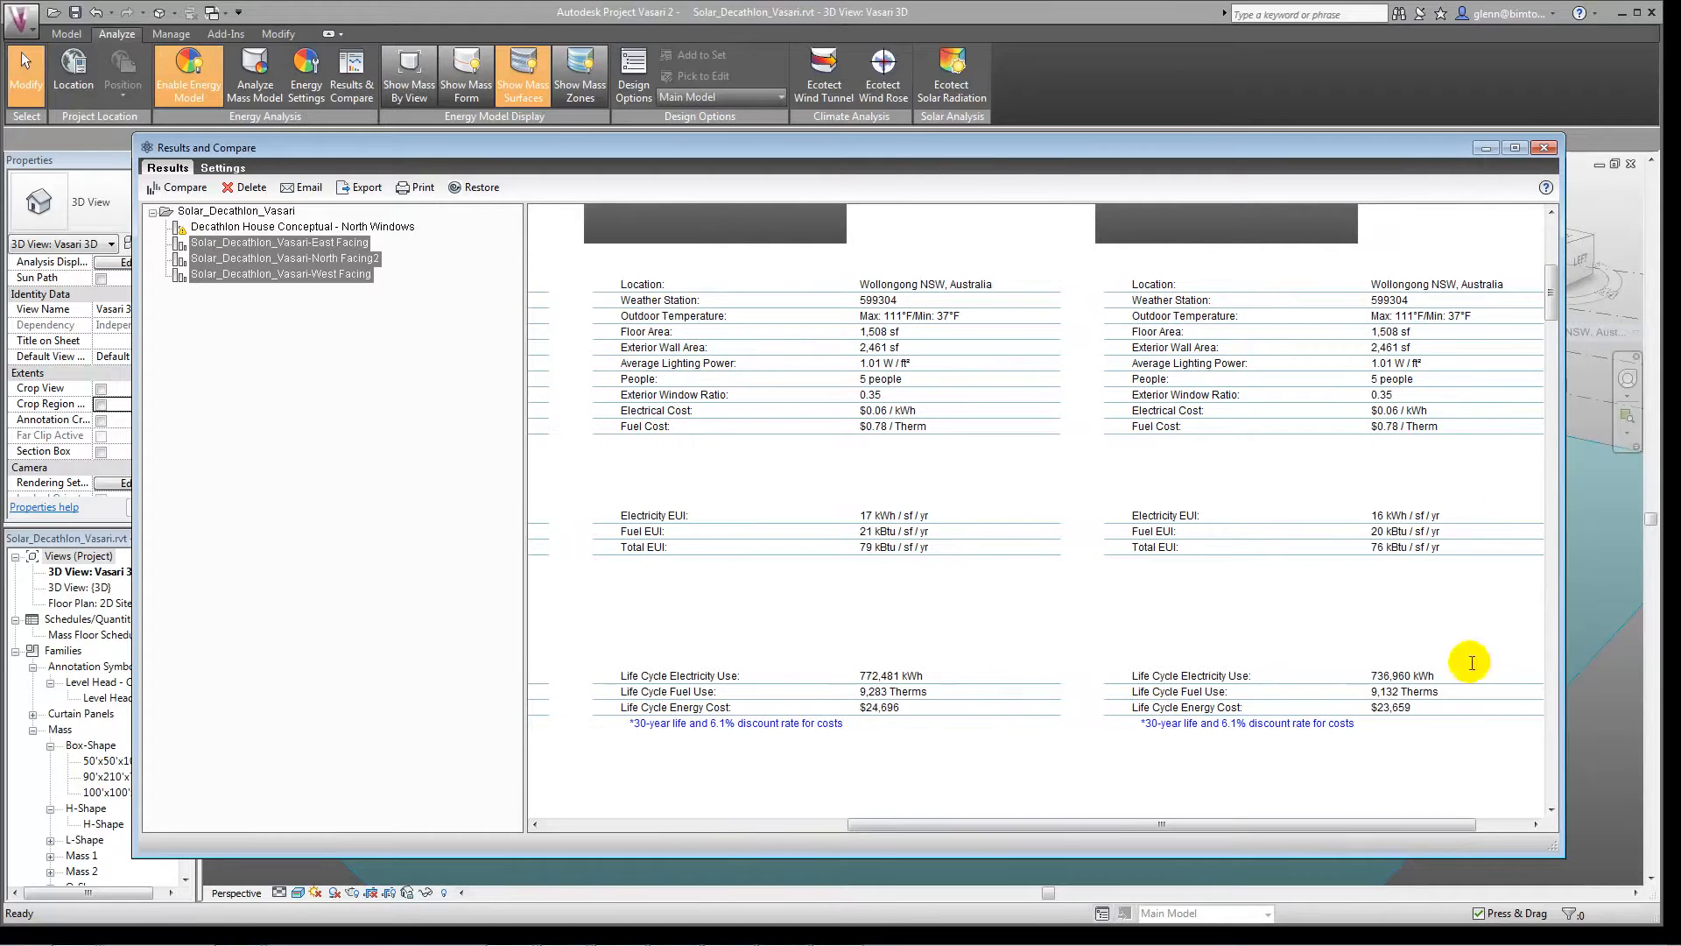
pyautogui.moveTo(1548, 302)
pyautogui.mouseDown()
pyautogui.moveTo(1548, 265)
pyautogui.moveTo(1549, 333)
pyautogui.mouseUp()
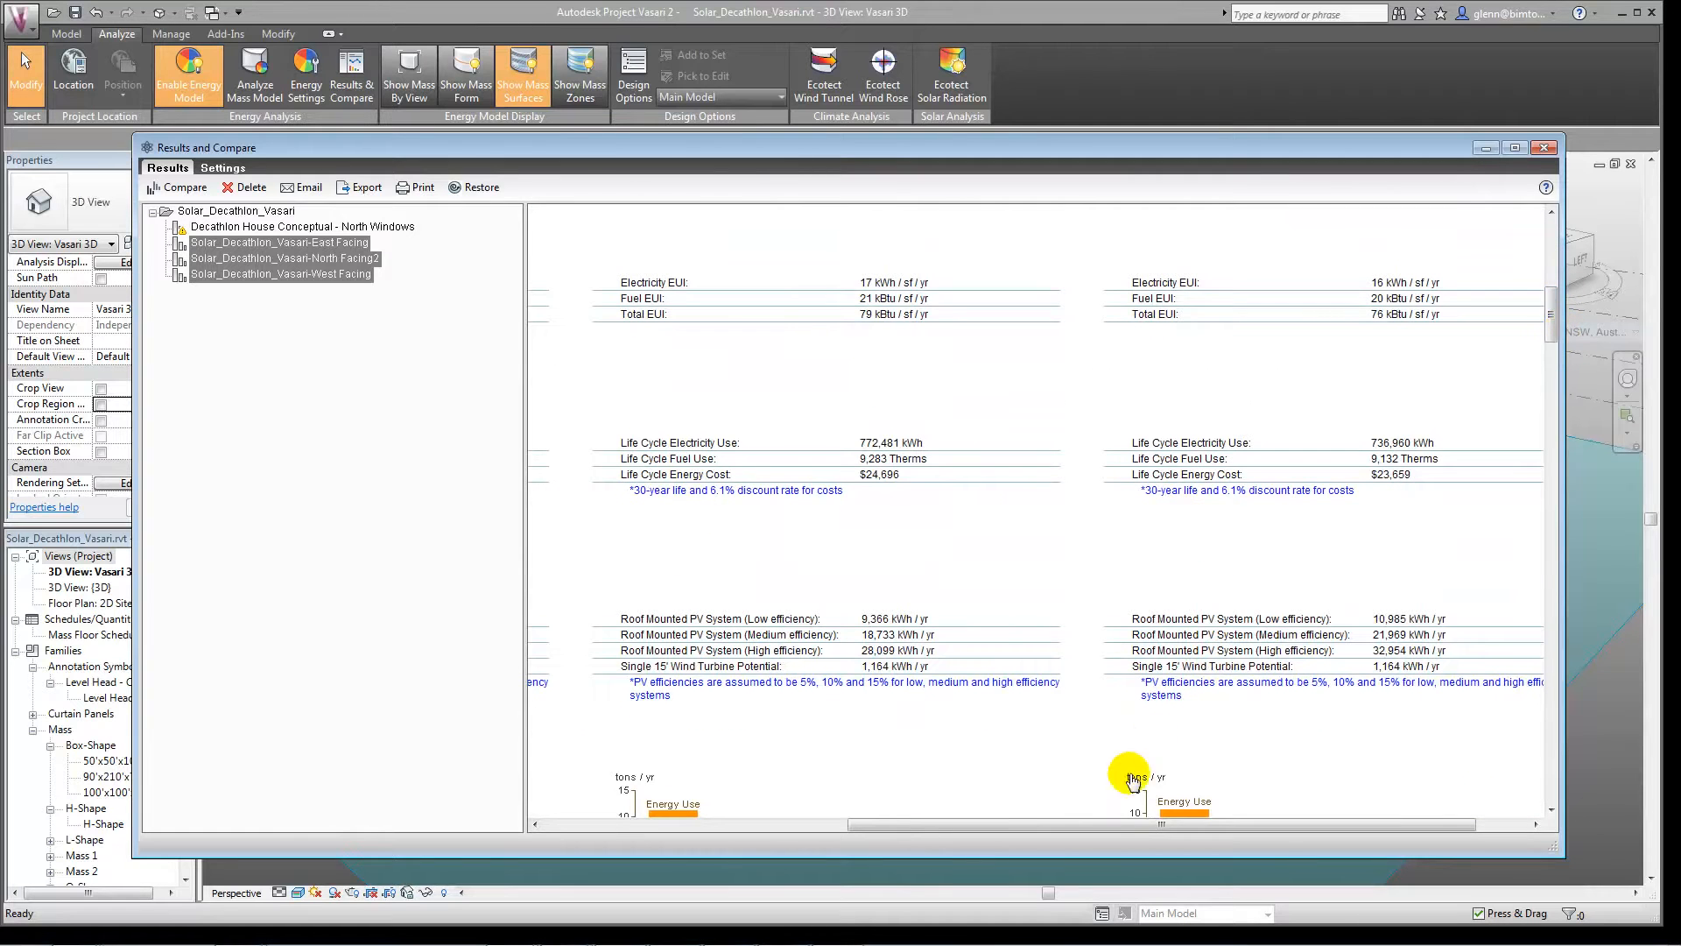
pyautogui.moveTo(1138, 825); pyautogui.dragTo(810, 747)
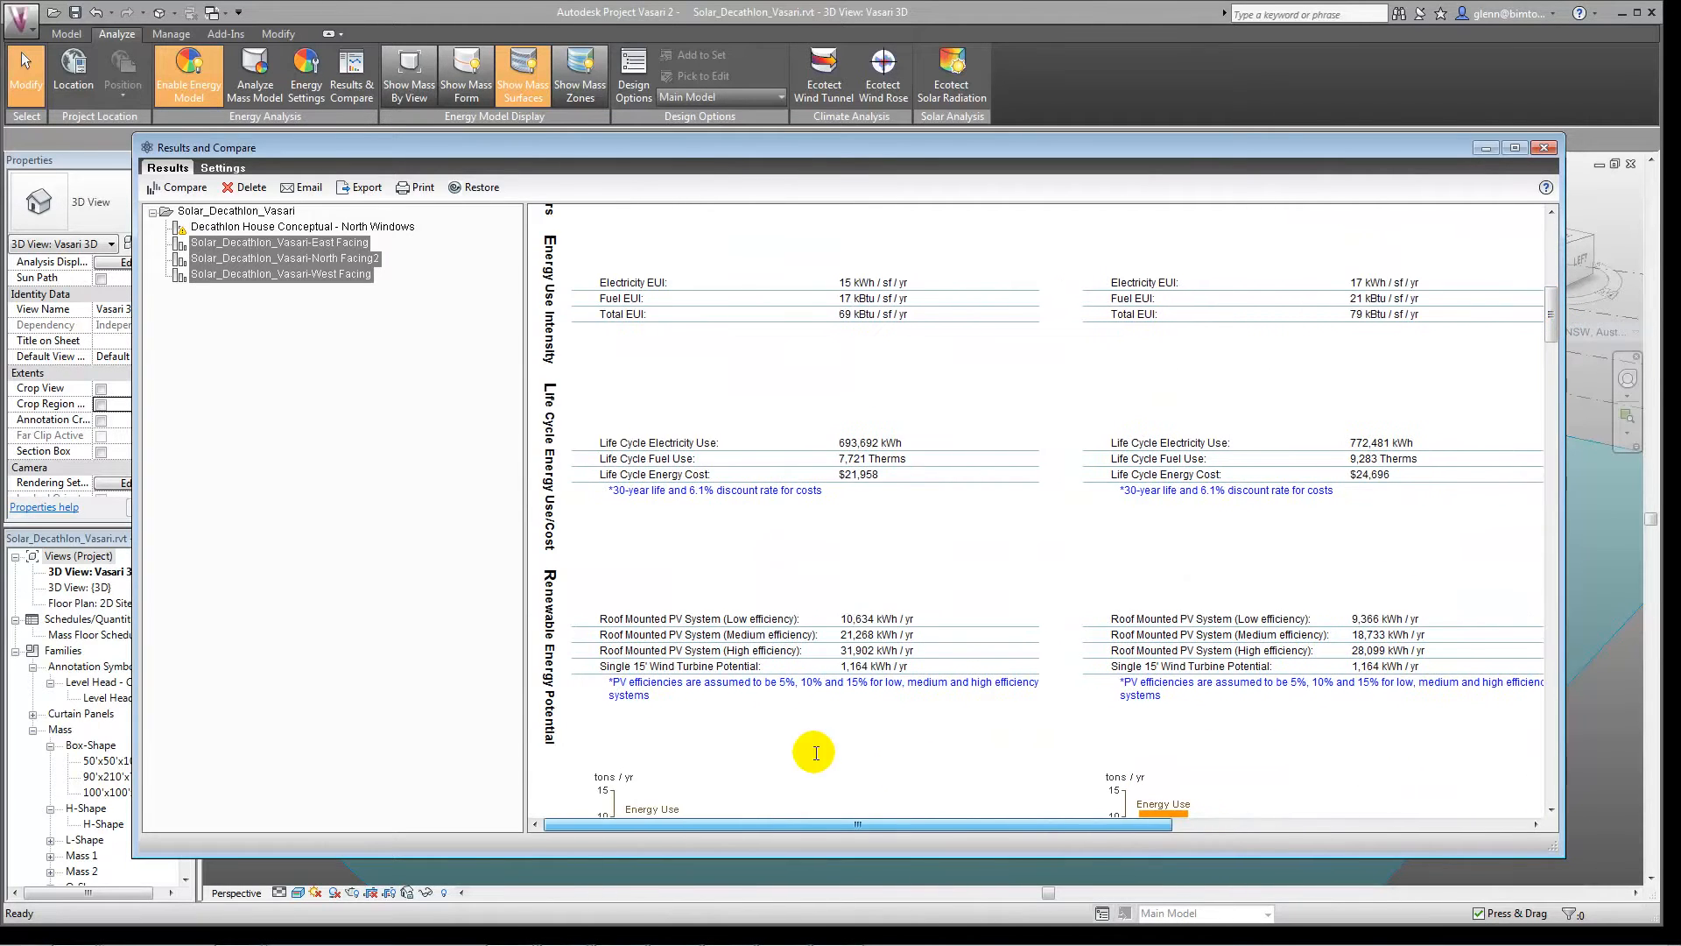
# - Examine the report's renewable energy potential, carbon emissions and annual energy cost, and review the East Facing and North Facing2 life cycle figures again
pyautogui.moveTo(1557, 337); pyautogui.dragTo(1523, 367)
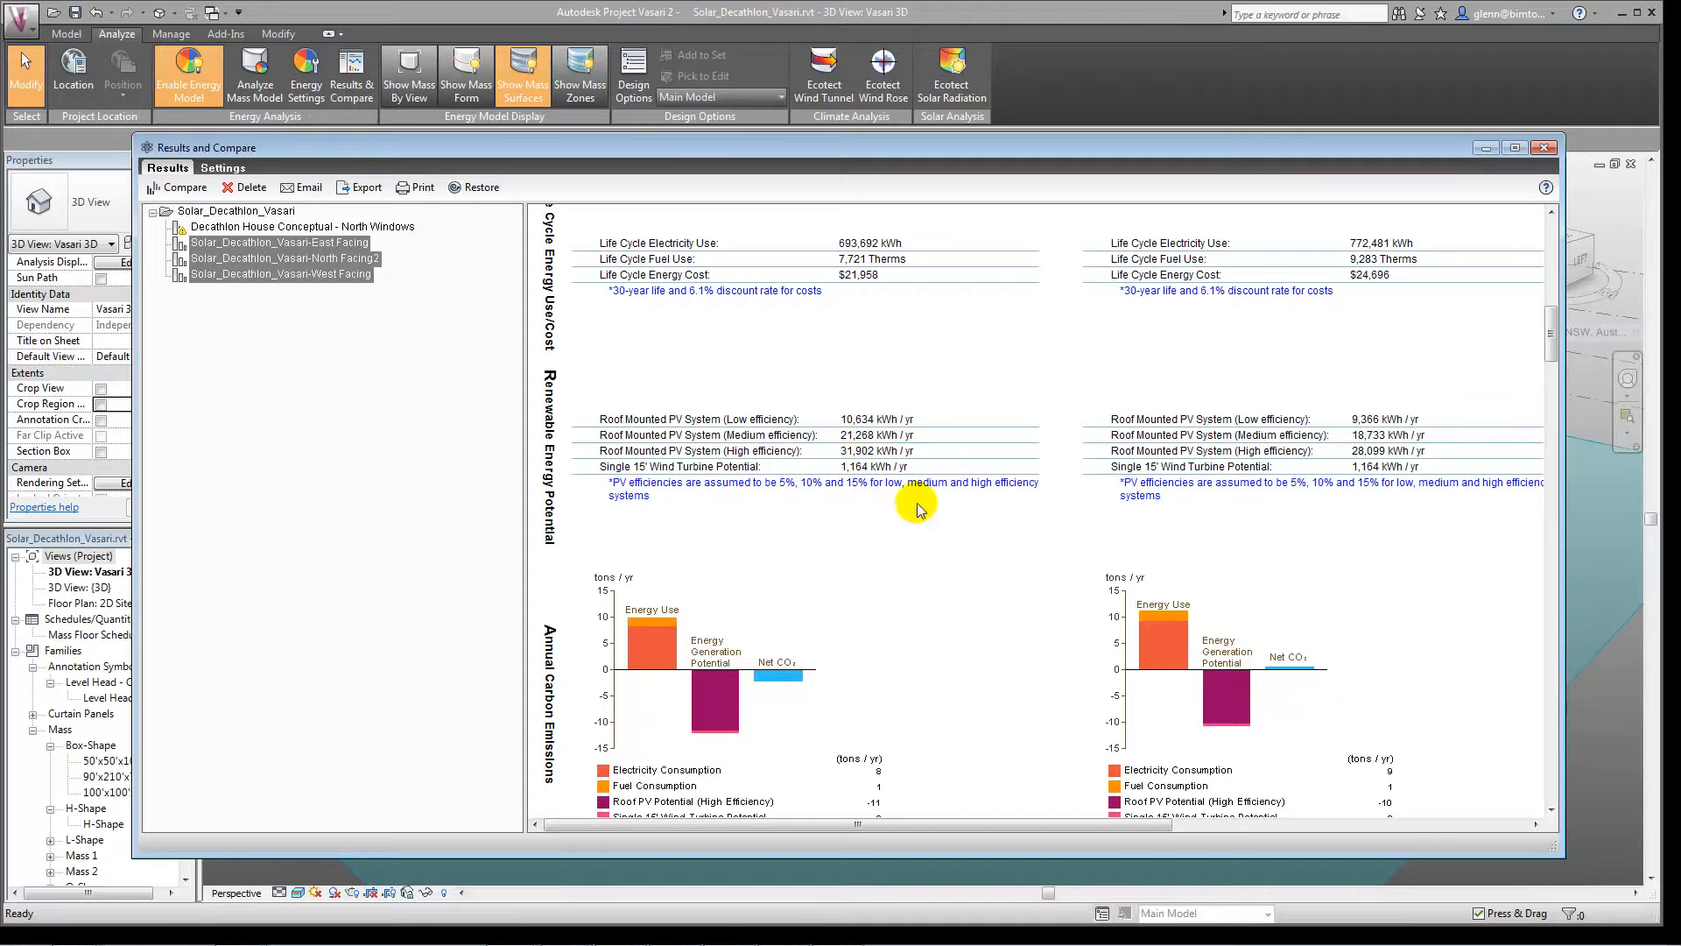
pyautogui.moveTo(1555, 338); pyautogui.dragTo(1555, 362)
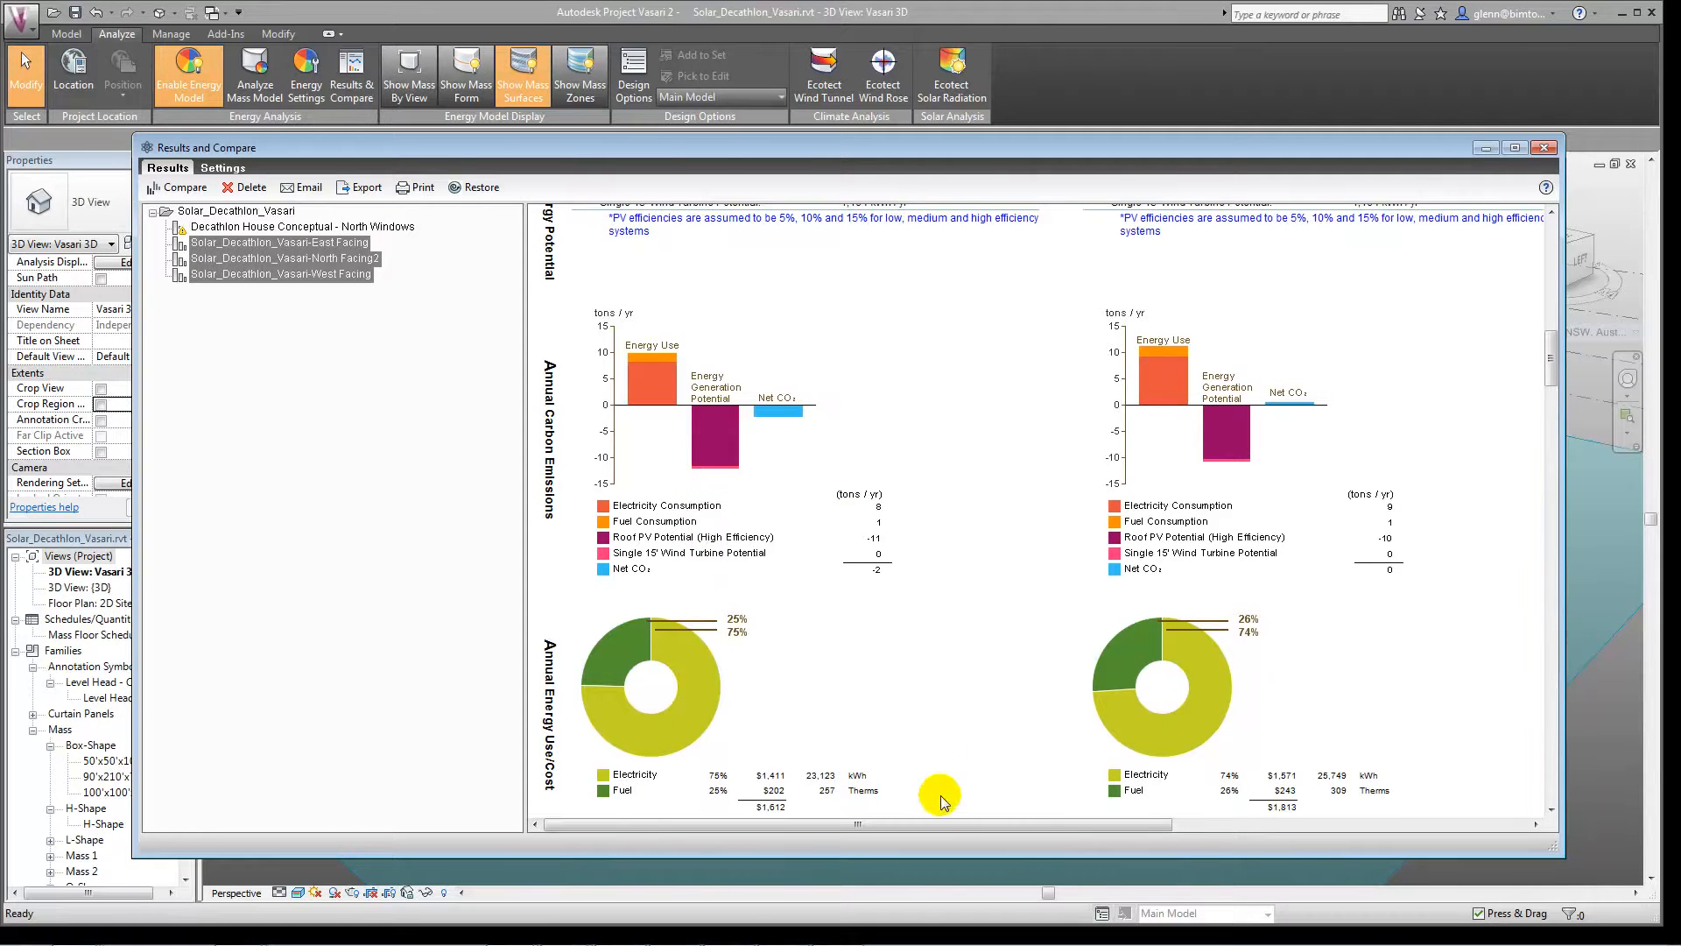
pyautogui.moveTo(943, 821); pyautogui.dragTo(870, 823)
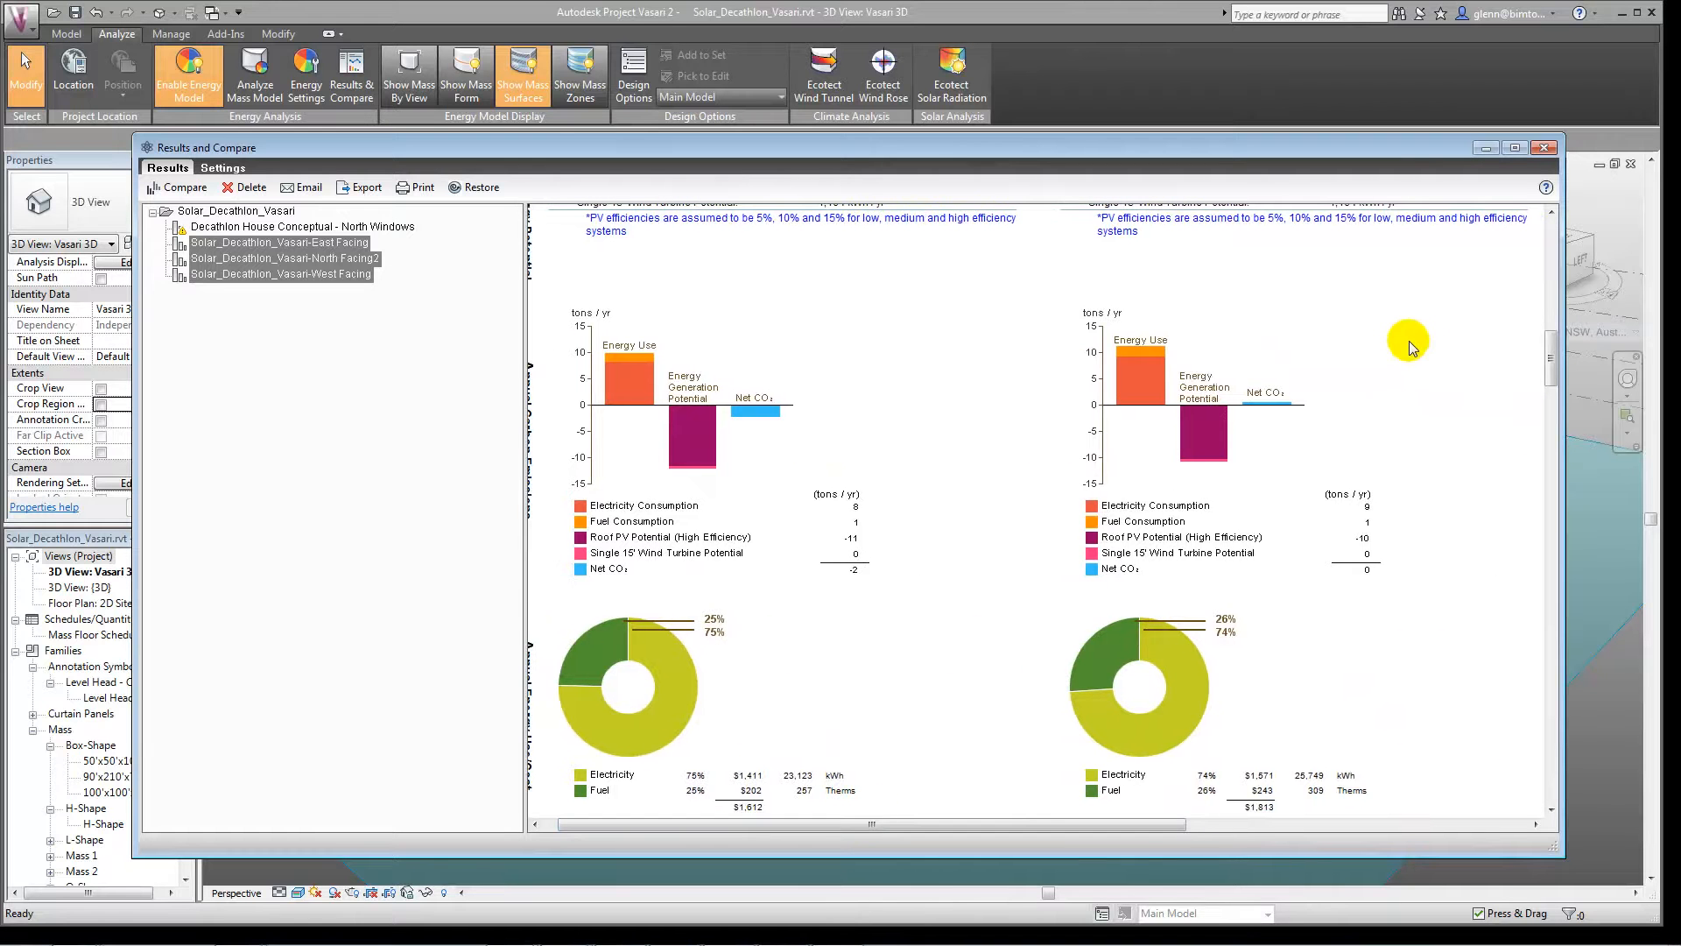
pyautogui.moveTo(1546, 364); pyautogui.dragTo(1547, 263)
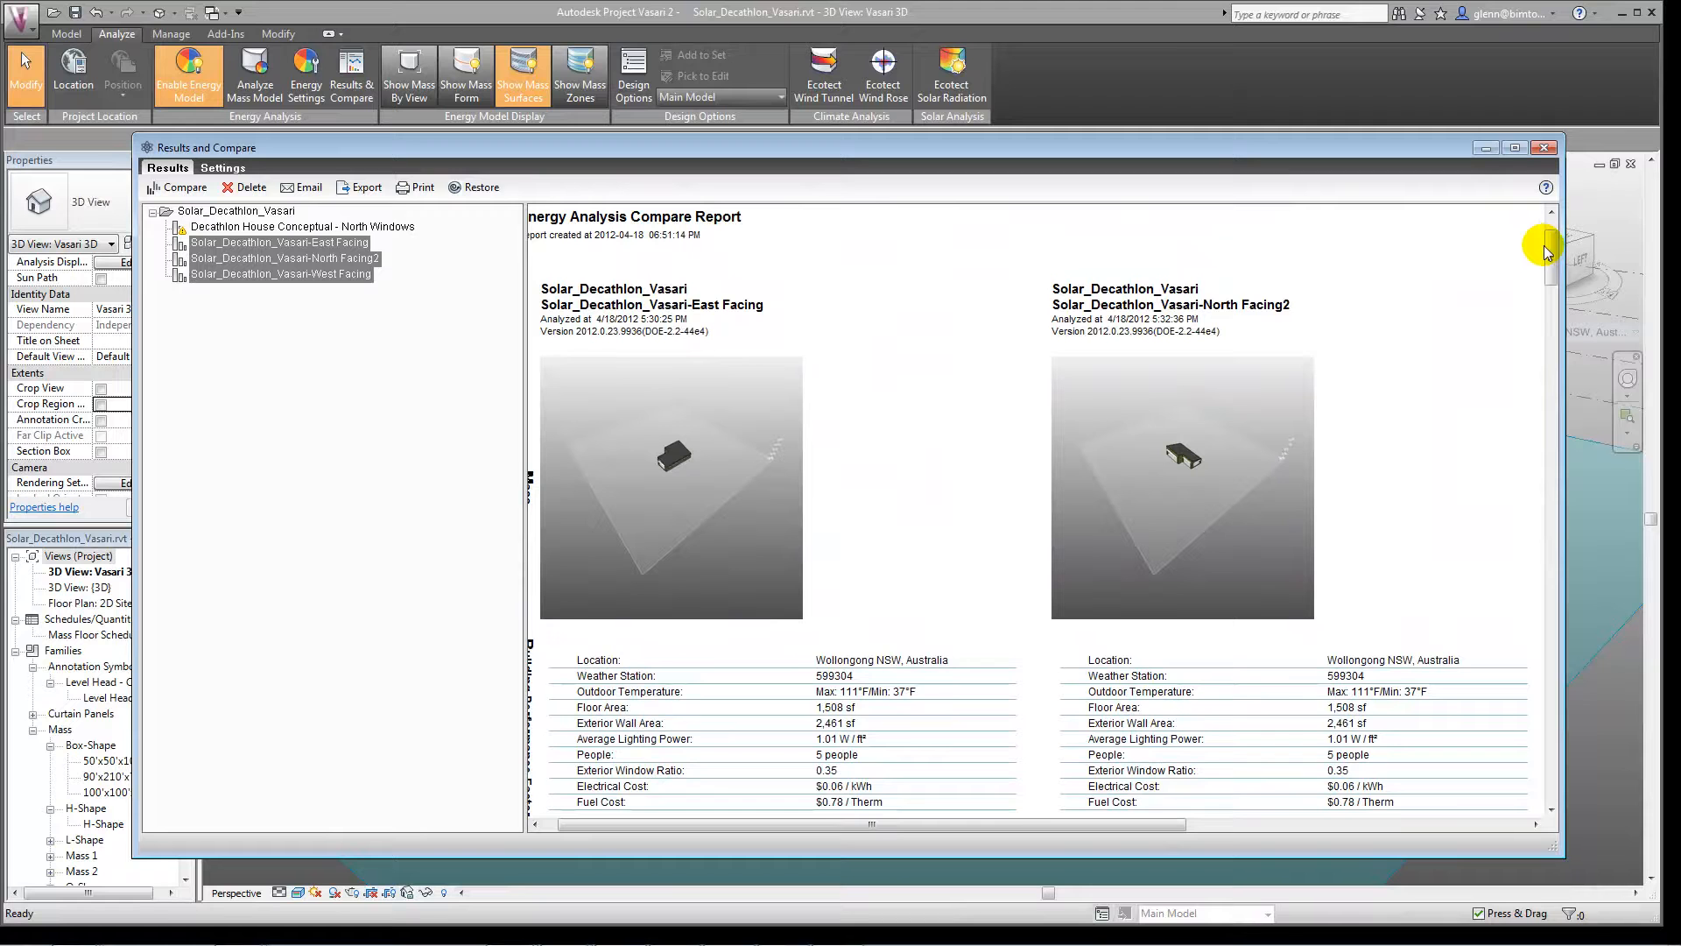
pyautogui.moveTo(1546, 252); pyautogui.dragTo(1549, 315)
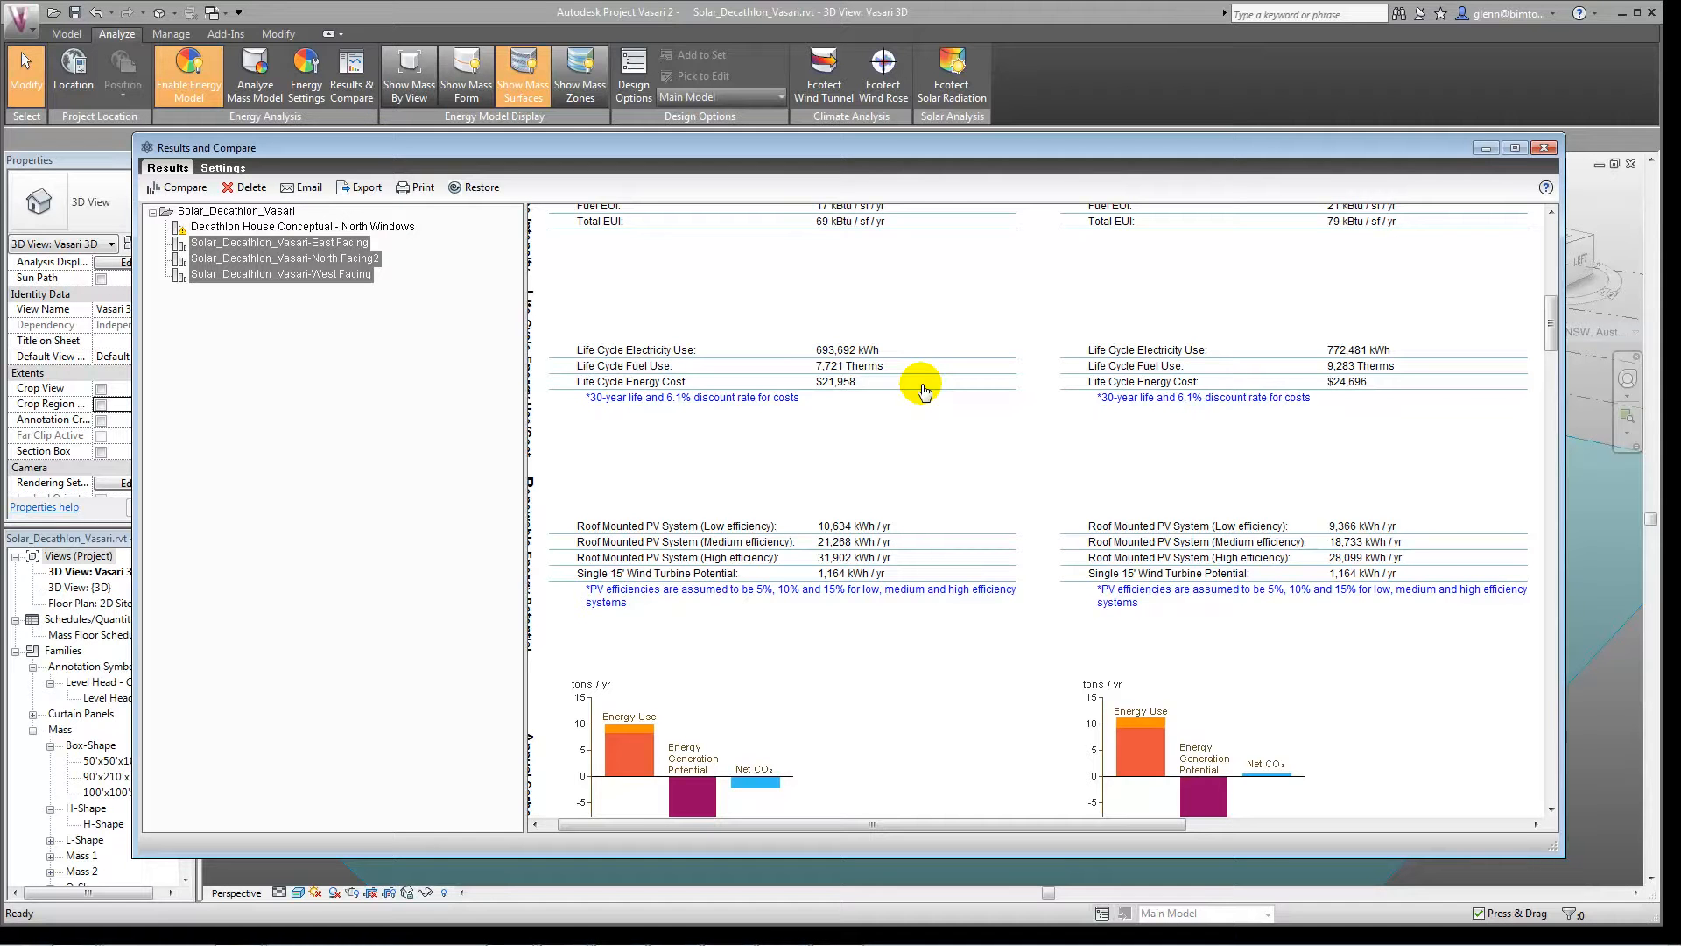
pyautogui.moveTo(1548, 319); pyautogui.dragTo(1538, 257)
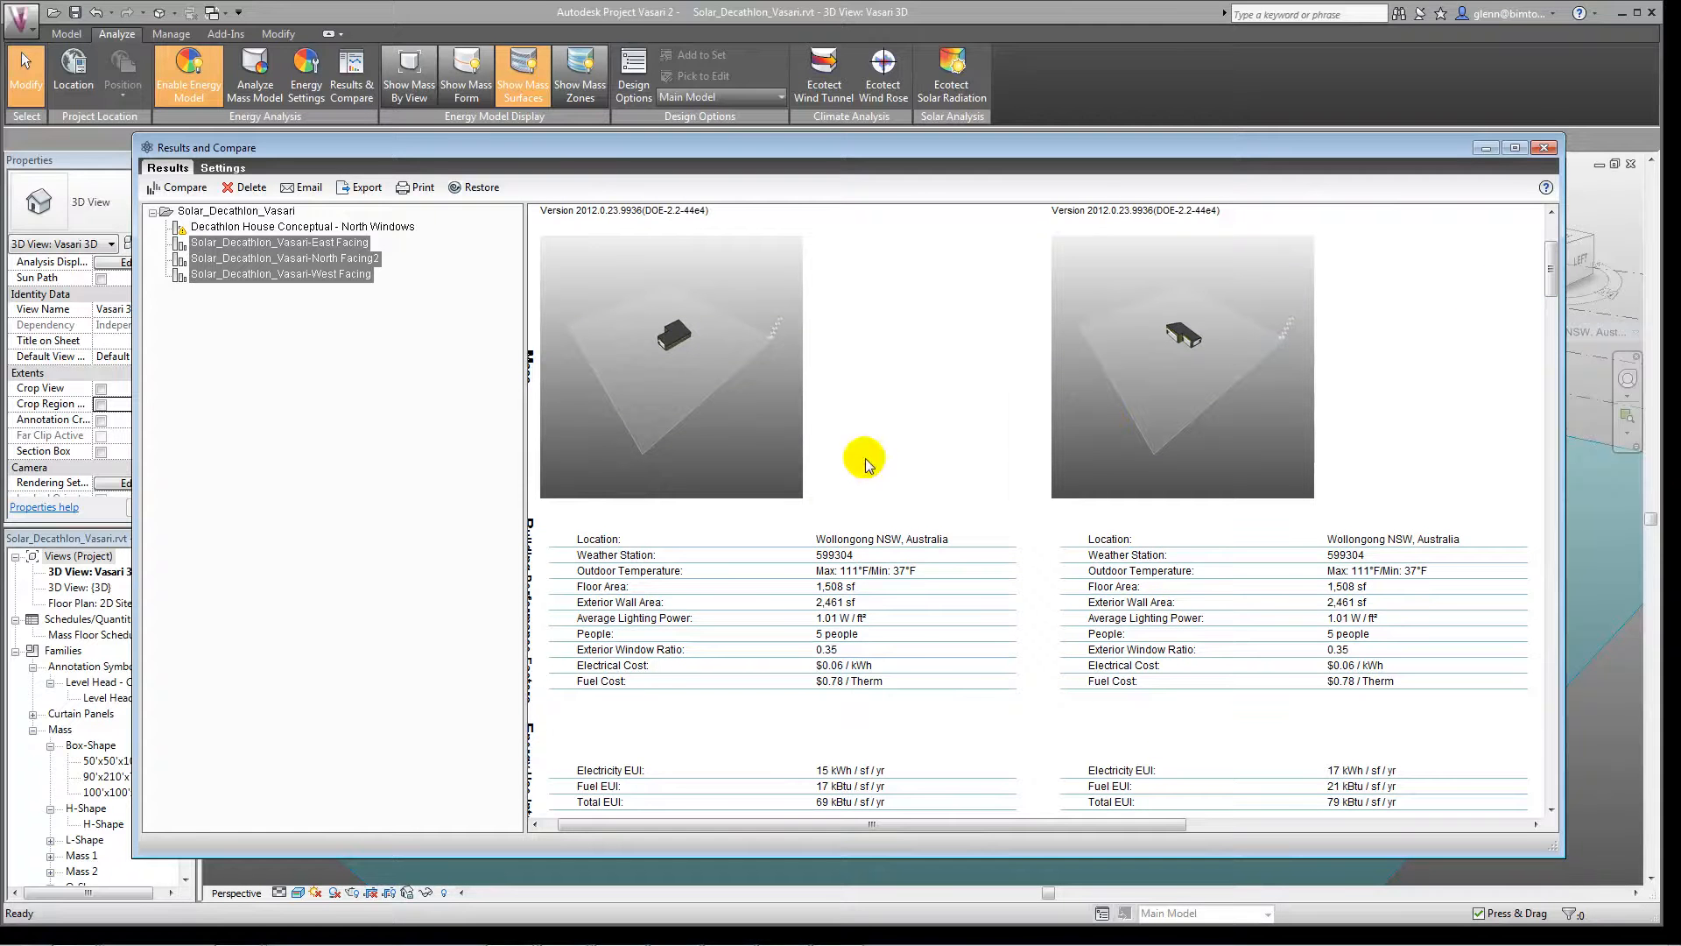
# - Examine the comparison report's location and energy figures for the remaining orientation runs, and close the report
pyautogui.moveTo(993, 820); pyautogui.dragTo(1247, 827)
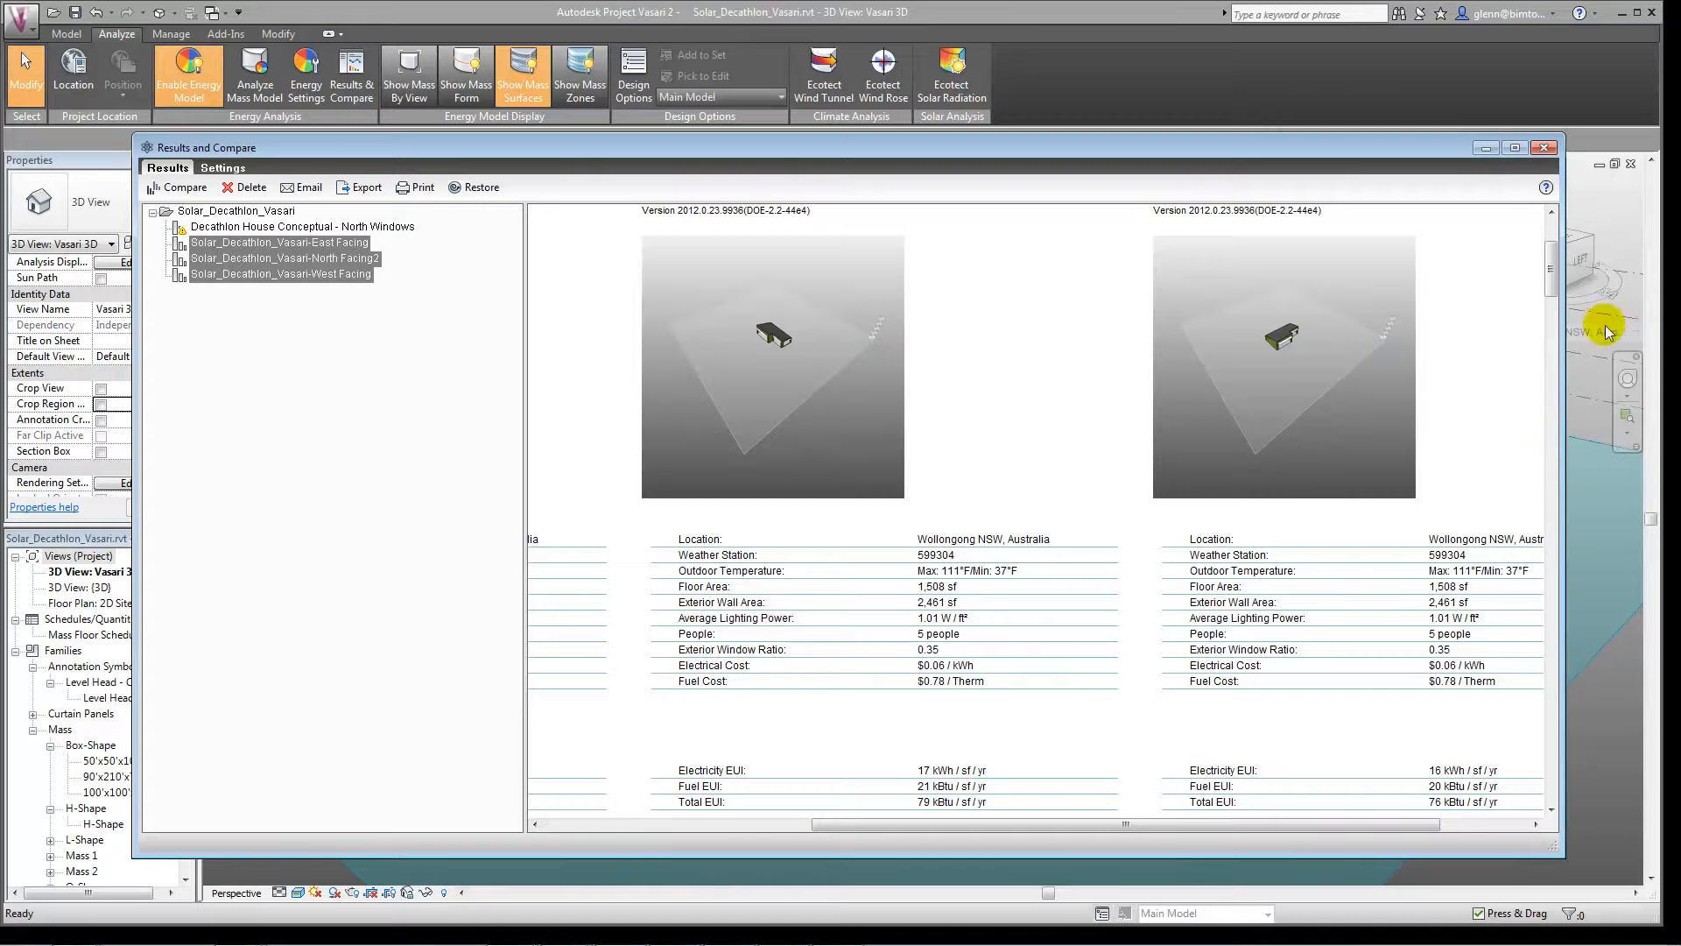
pyautogui.click(1545, 151)
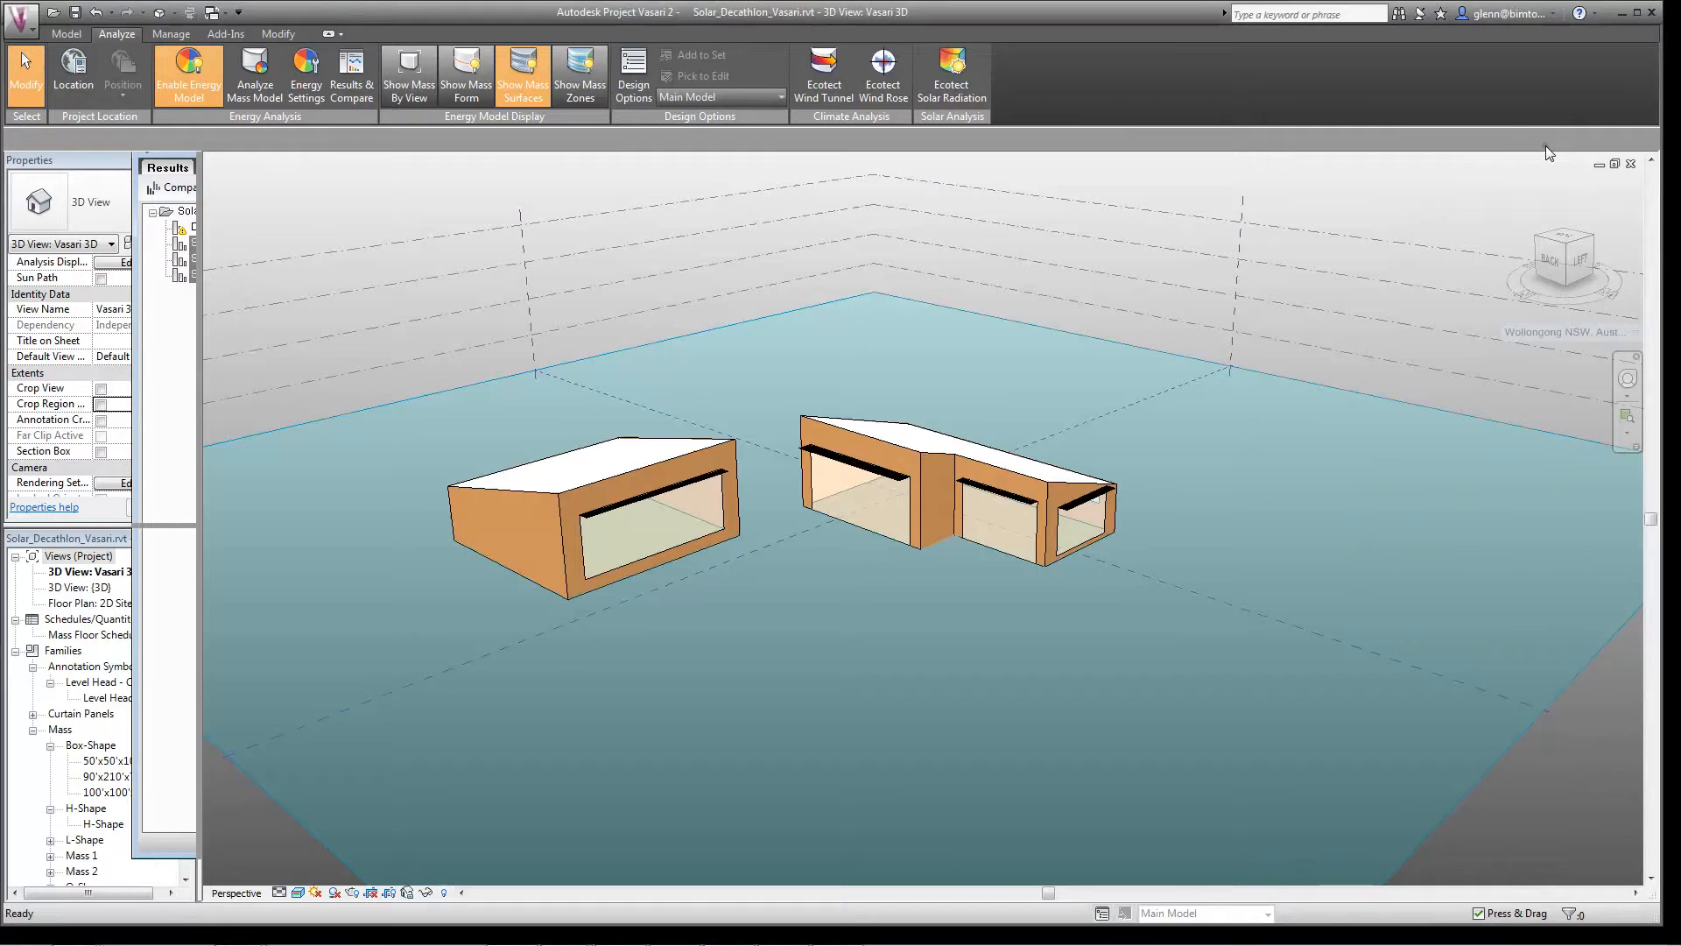
pyautogui.hotkey('alt', 'Tab')
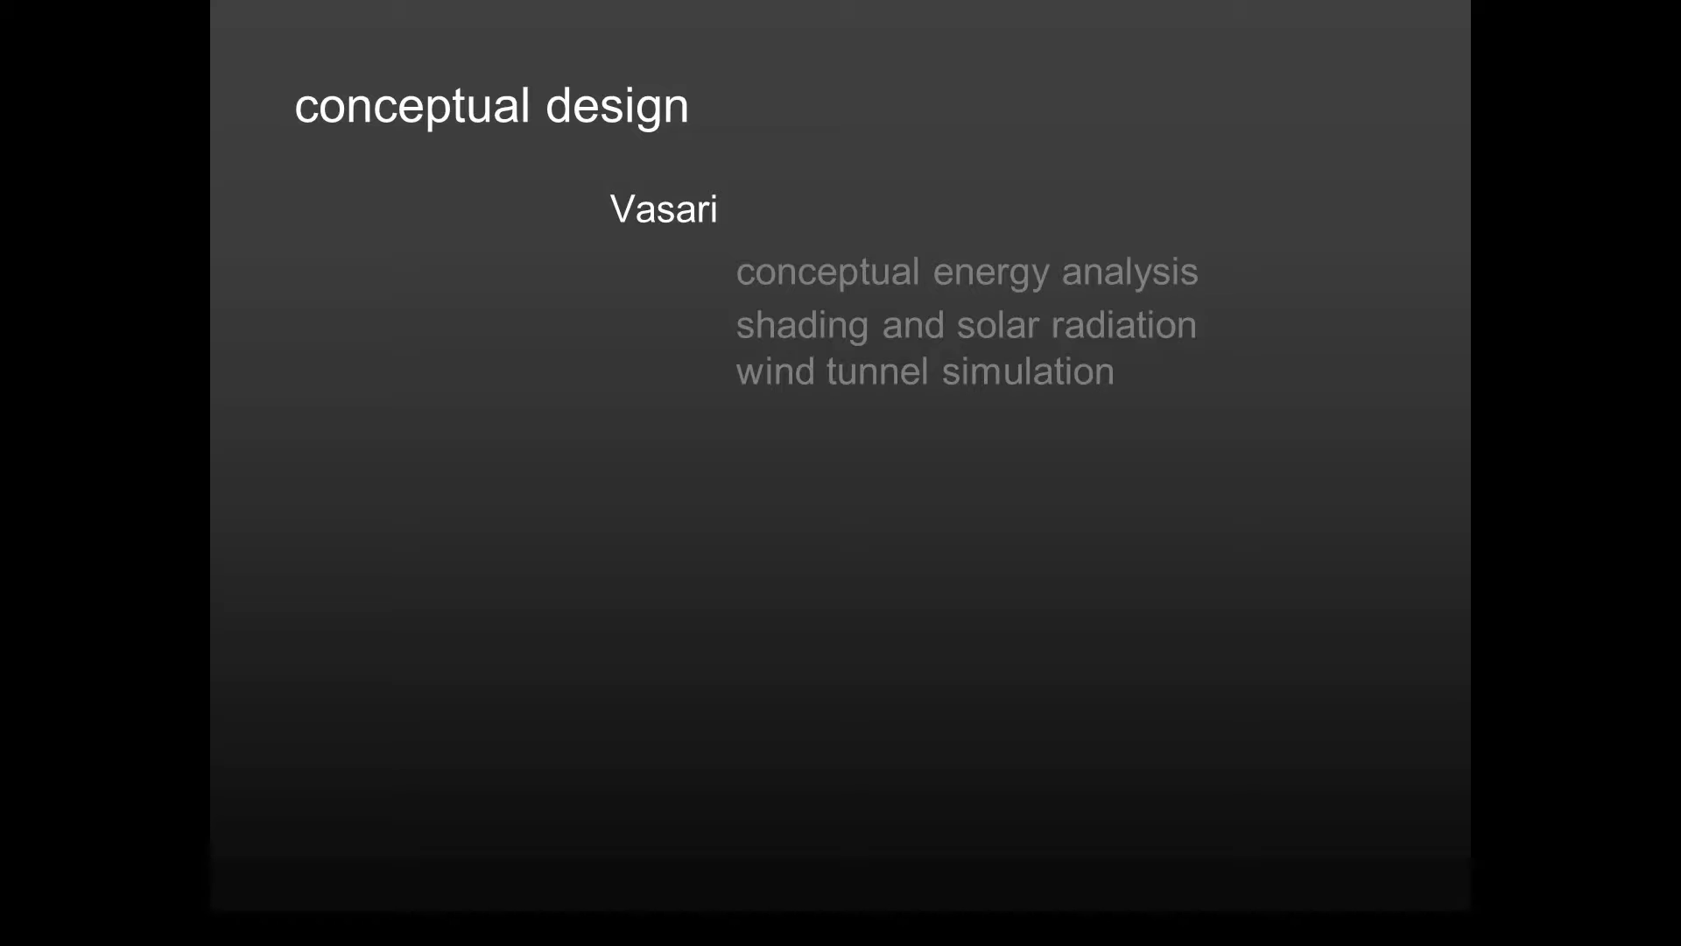
pyautogui.press('Right')
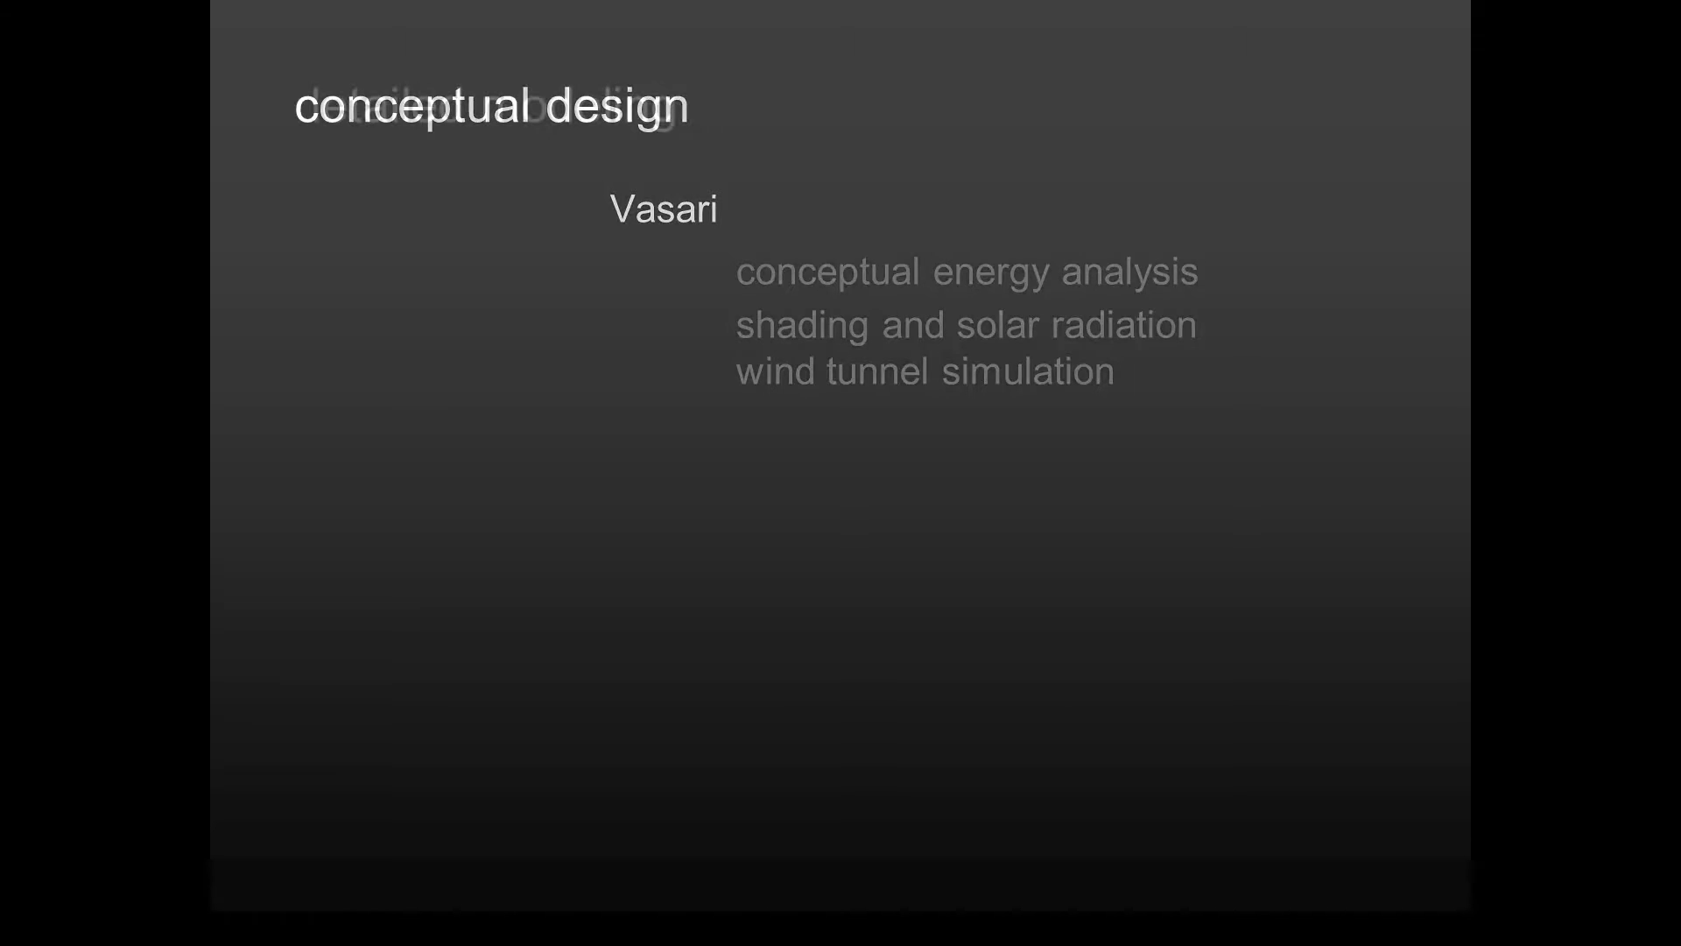
pyautogui.press('Right')
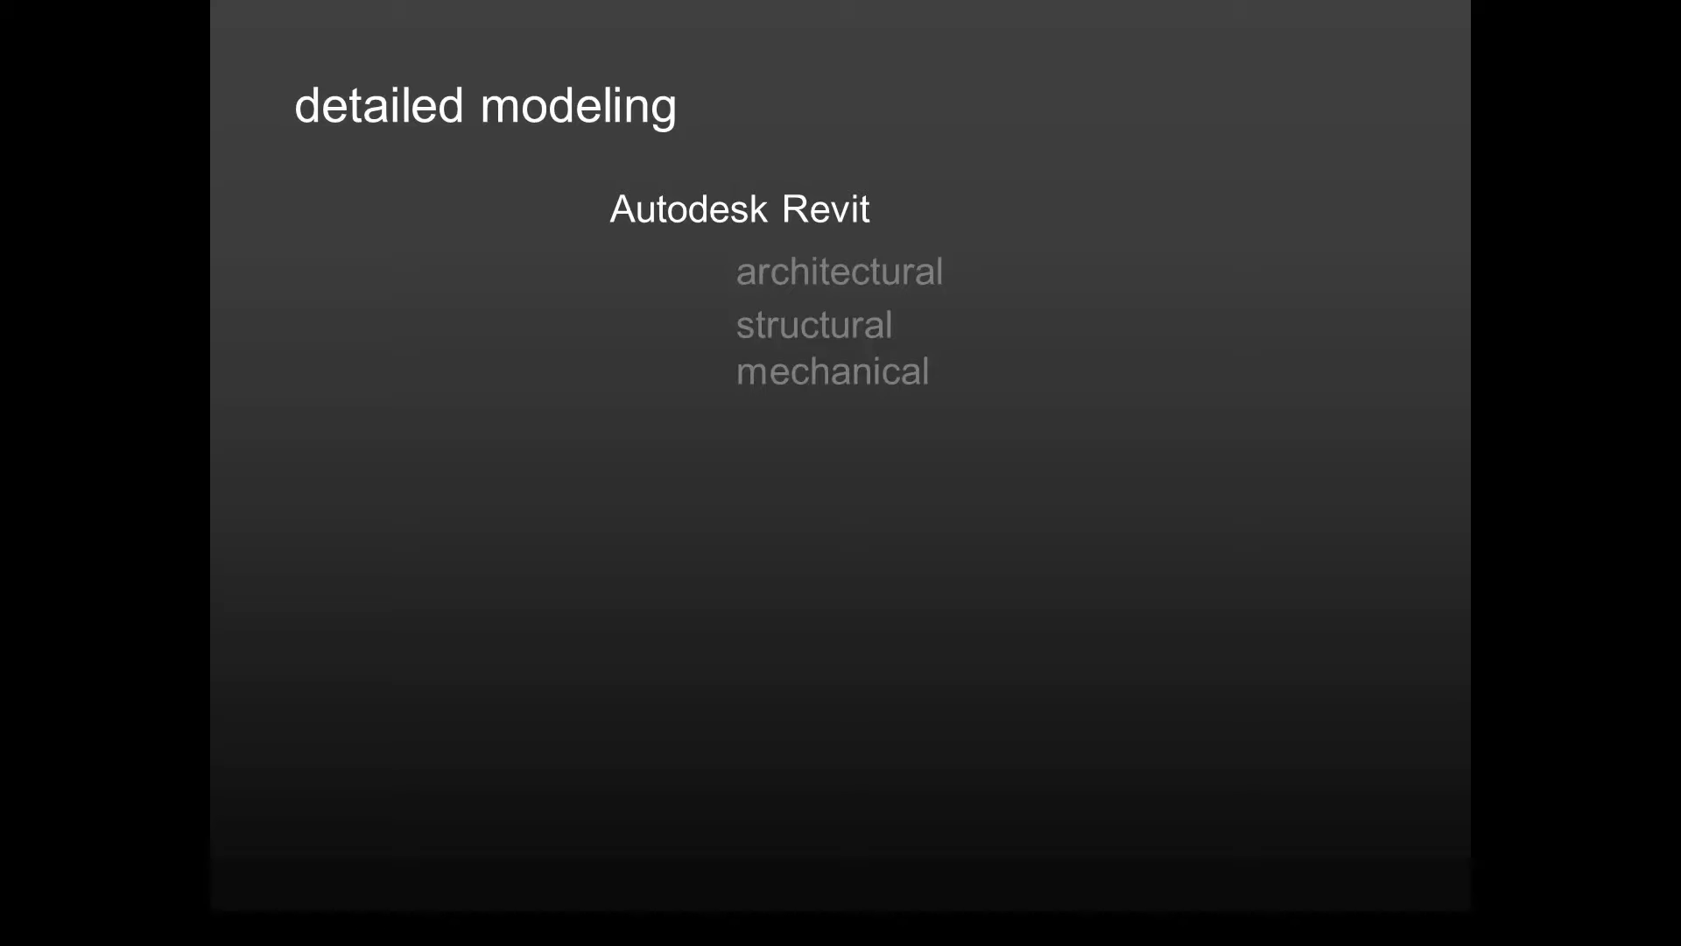
# - Switch to Revit Architecture with the Solar_Decathlon_Sample.rvt project open and maximize its window
pyautogui.hotkey('alt', 'Tab')
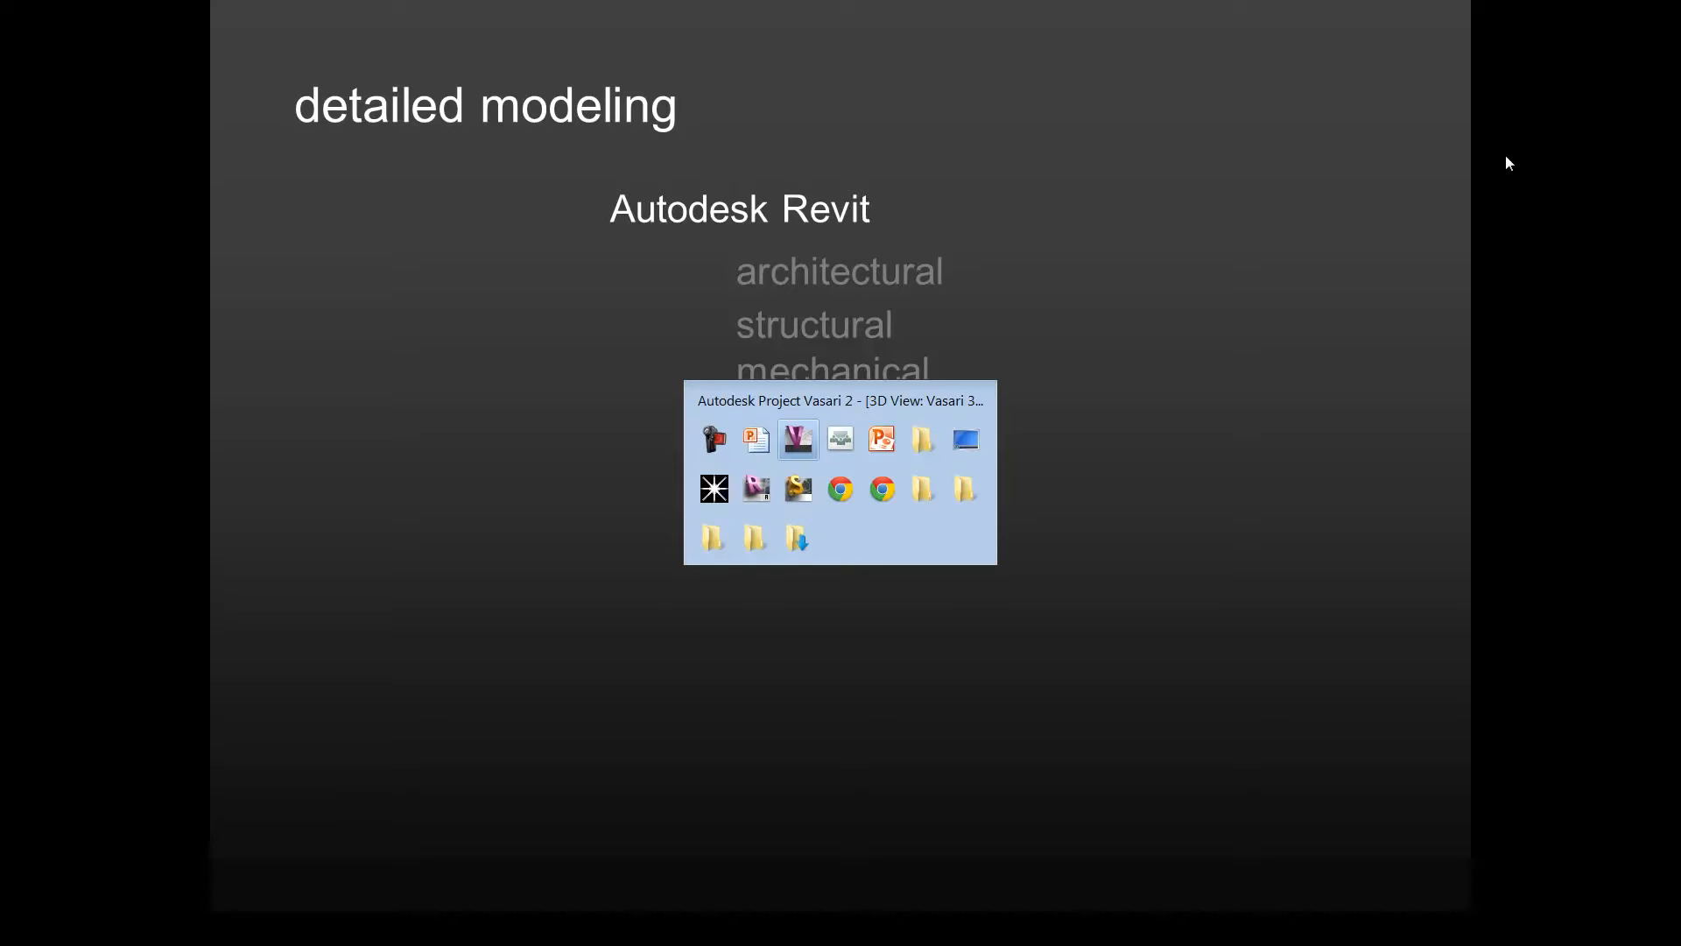
pyautogui.hotkey('alt', 'Tab')
pyautogui.hotkey('alt', 'Tab')
pyautogui.hotkey('alt', 'Tab')
pyautogui.hotkey('alt', 'Tab')
pyautogui.hotkey('alt', 'Tab')
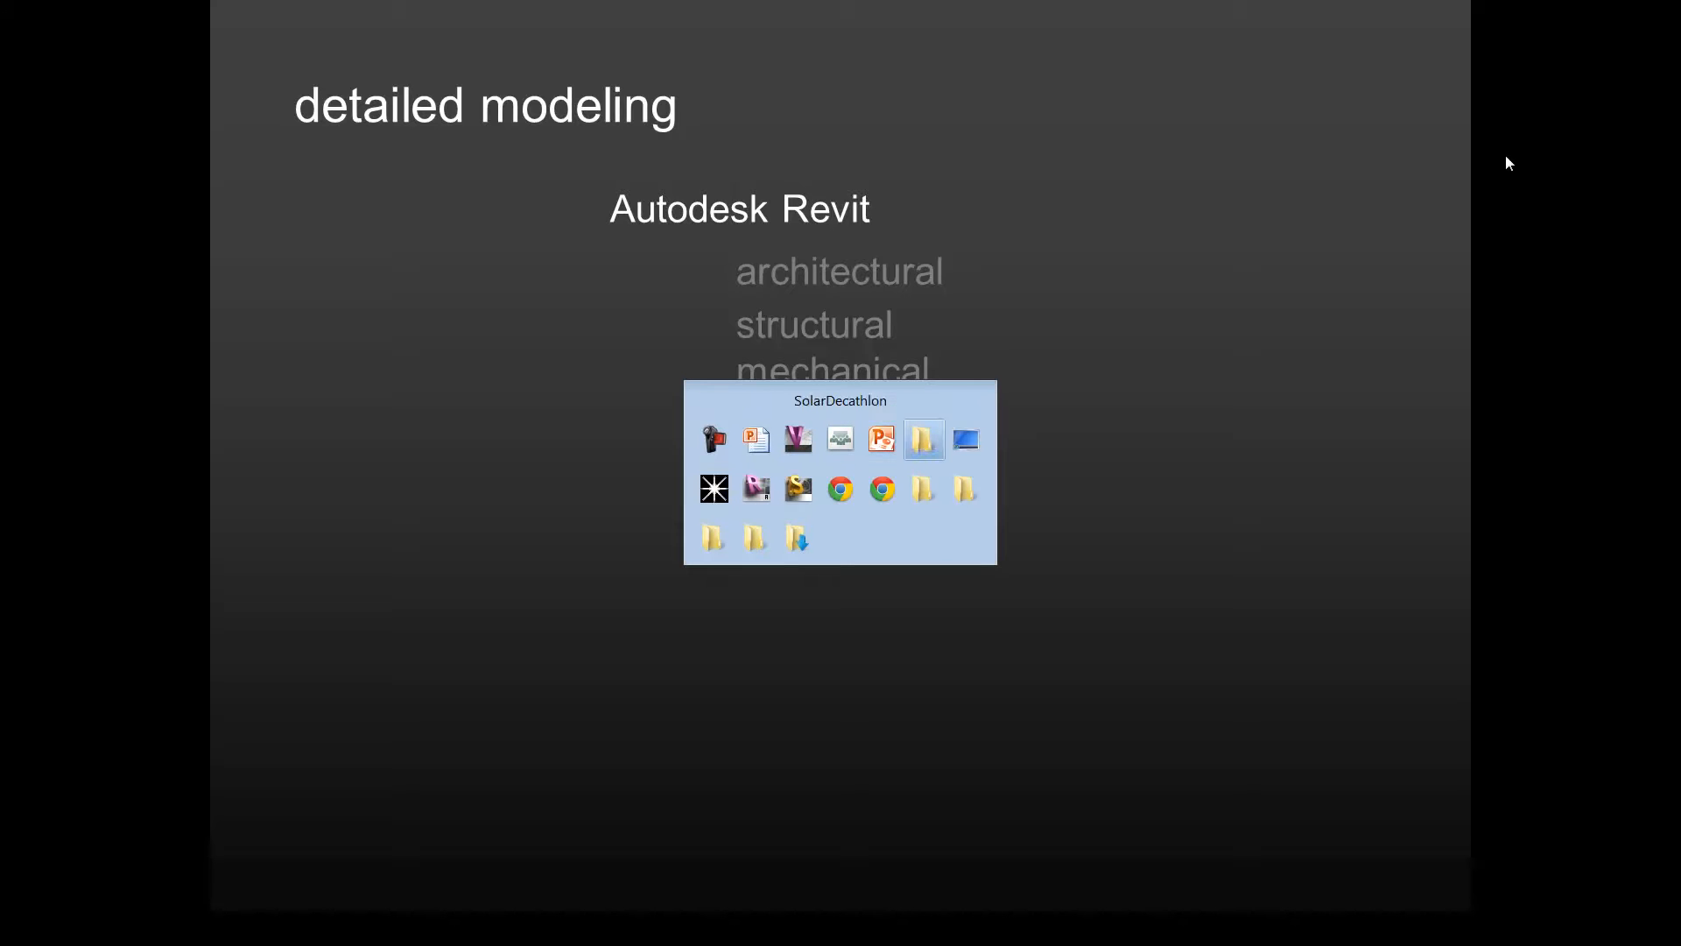
pyautogui.hotkey('alt', 'Tab')
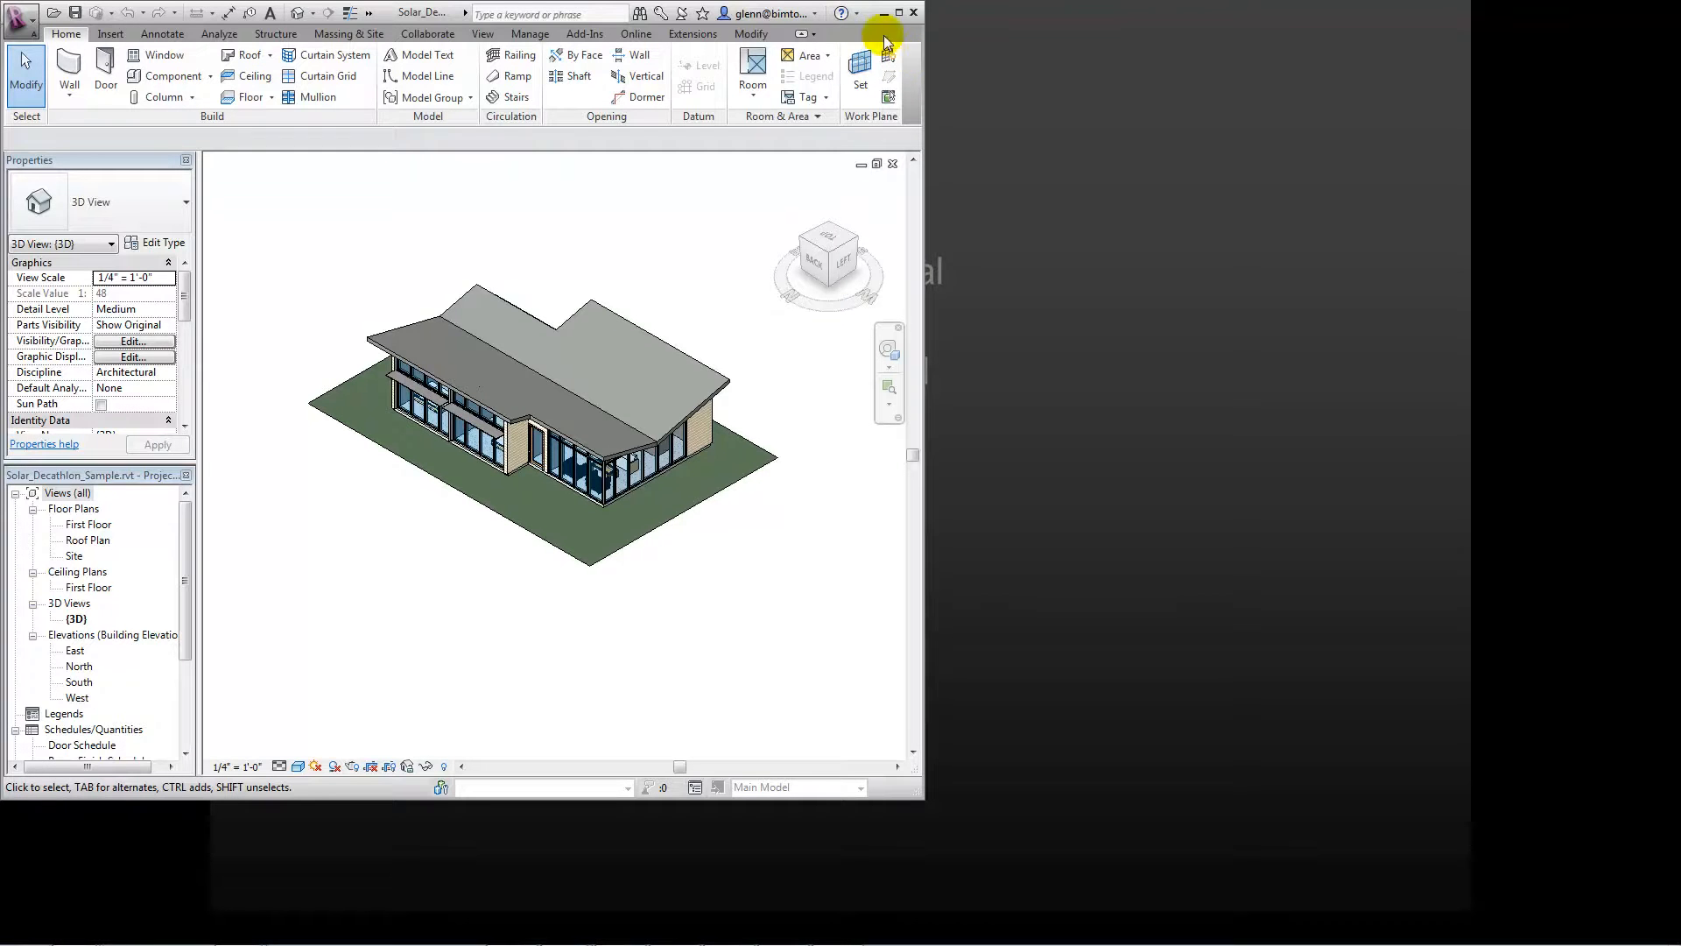
pyautogui.click(898, 13)
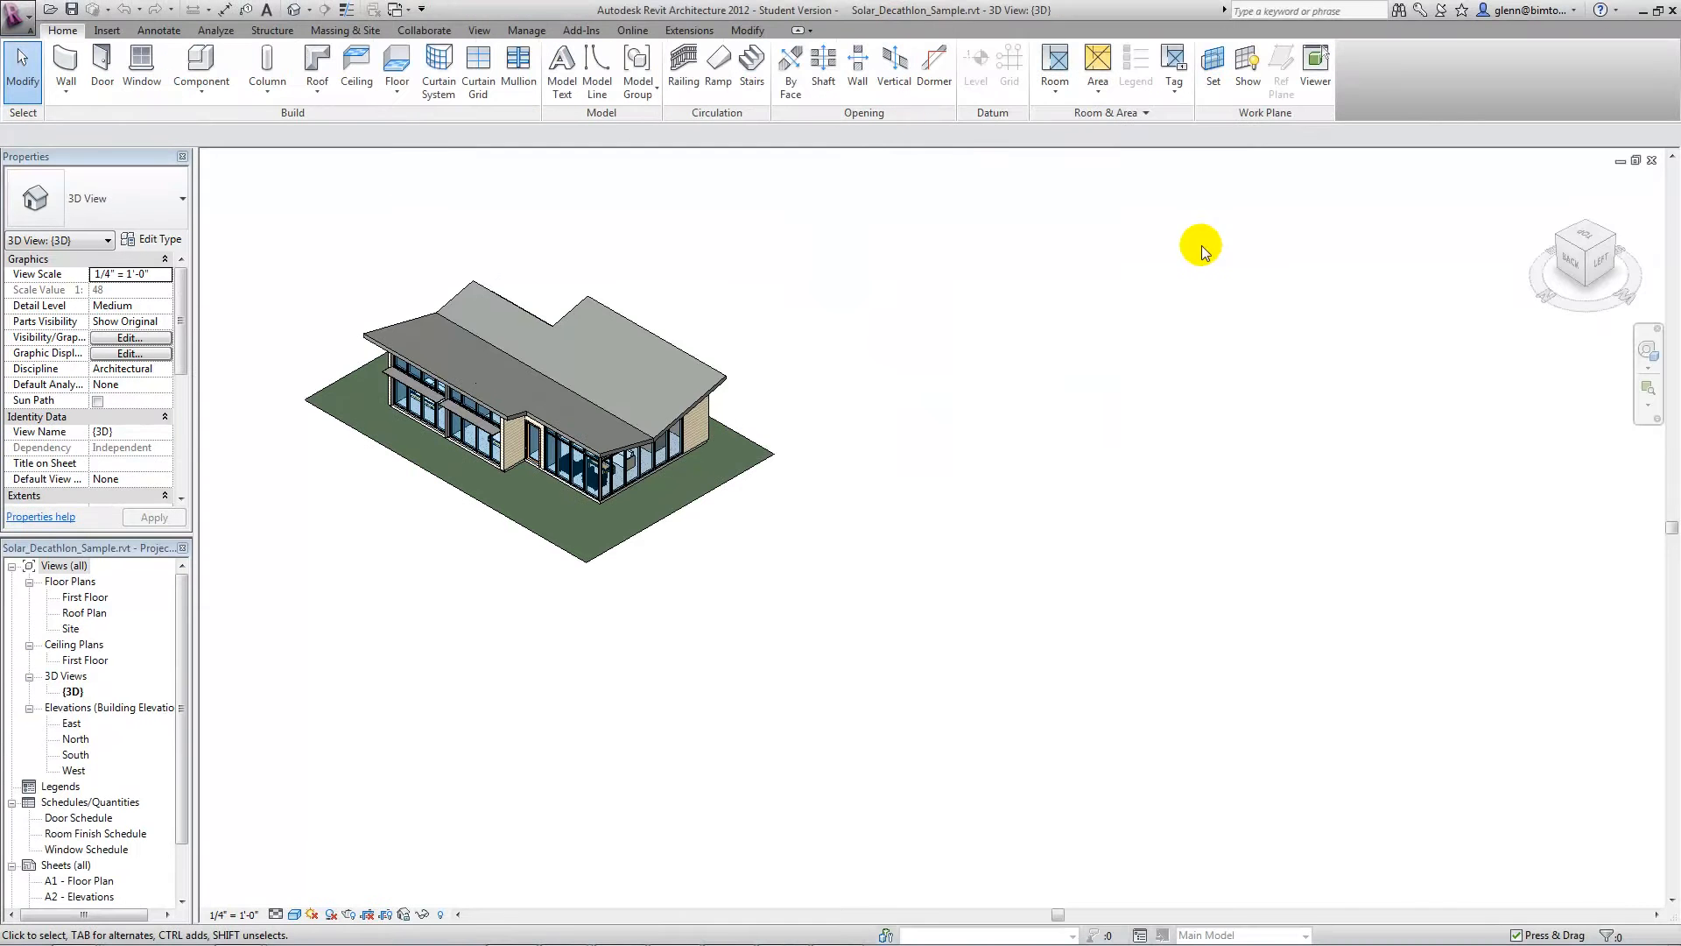
# - Fit the whole house in the 3D view and examine its glazed facades from a closer, lower viewpoint
pyautogui.press('z')
pyautogui.press('f')
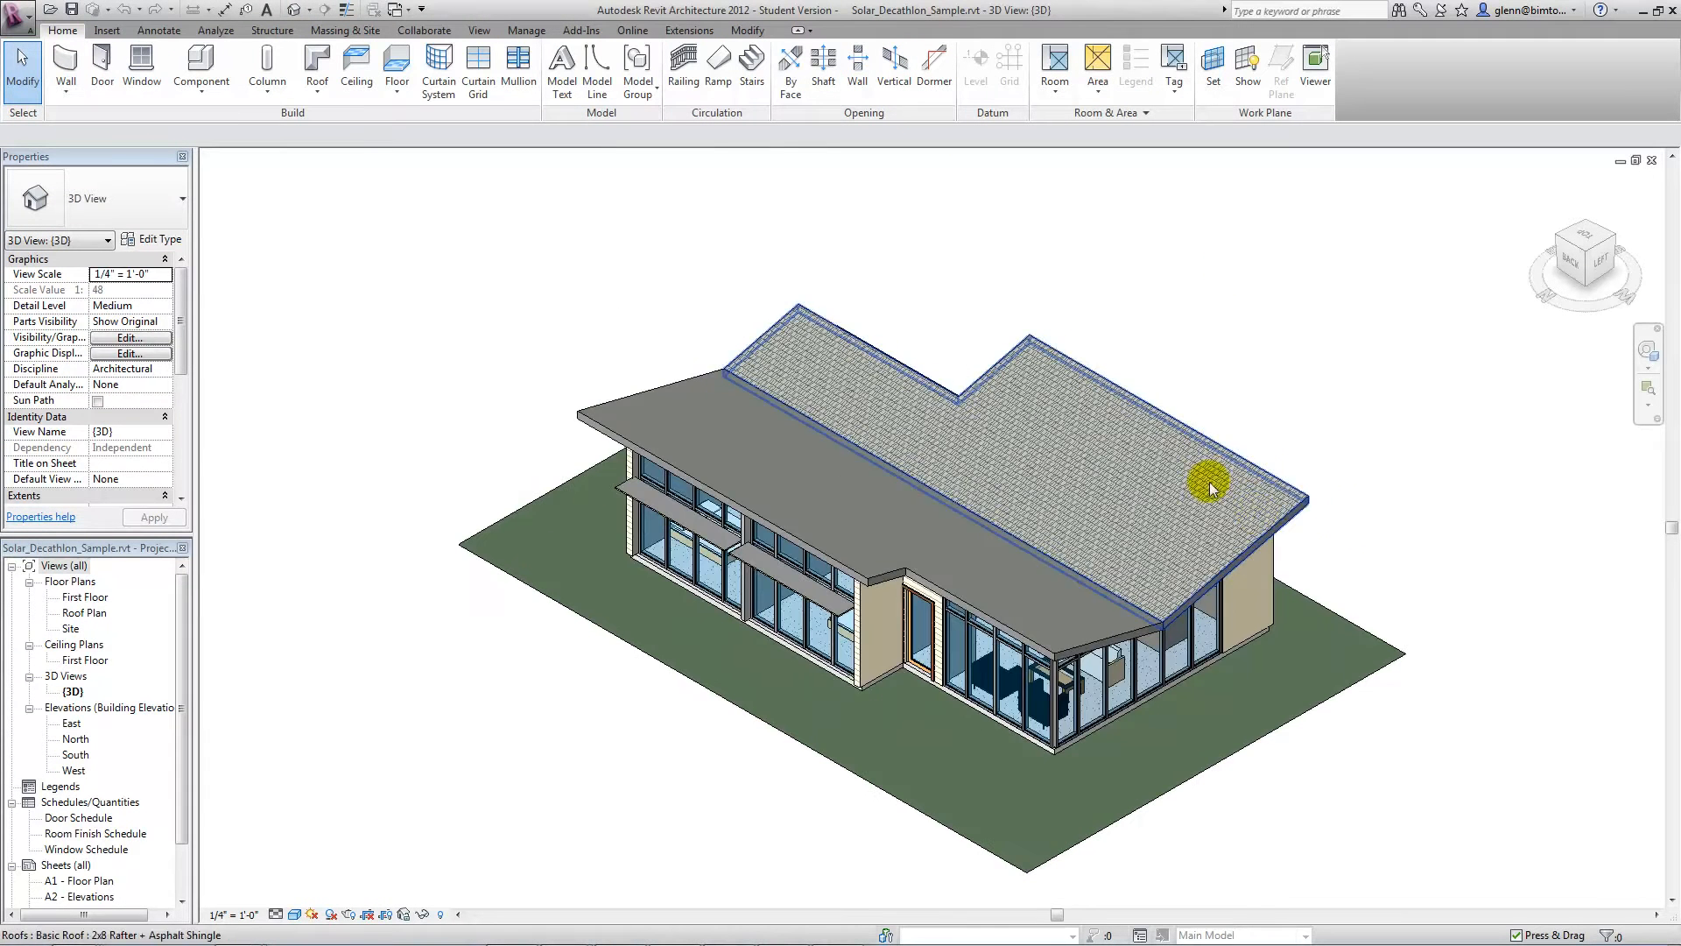
pyautogui.click(1647, 359)
pyautogui.moveTo(1385, 585); pyautogui.dragTo(1391, 549)
pyautogui.scroll(2, 1386, 549)
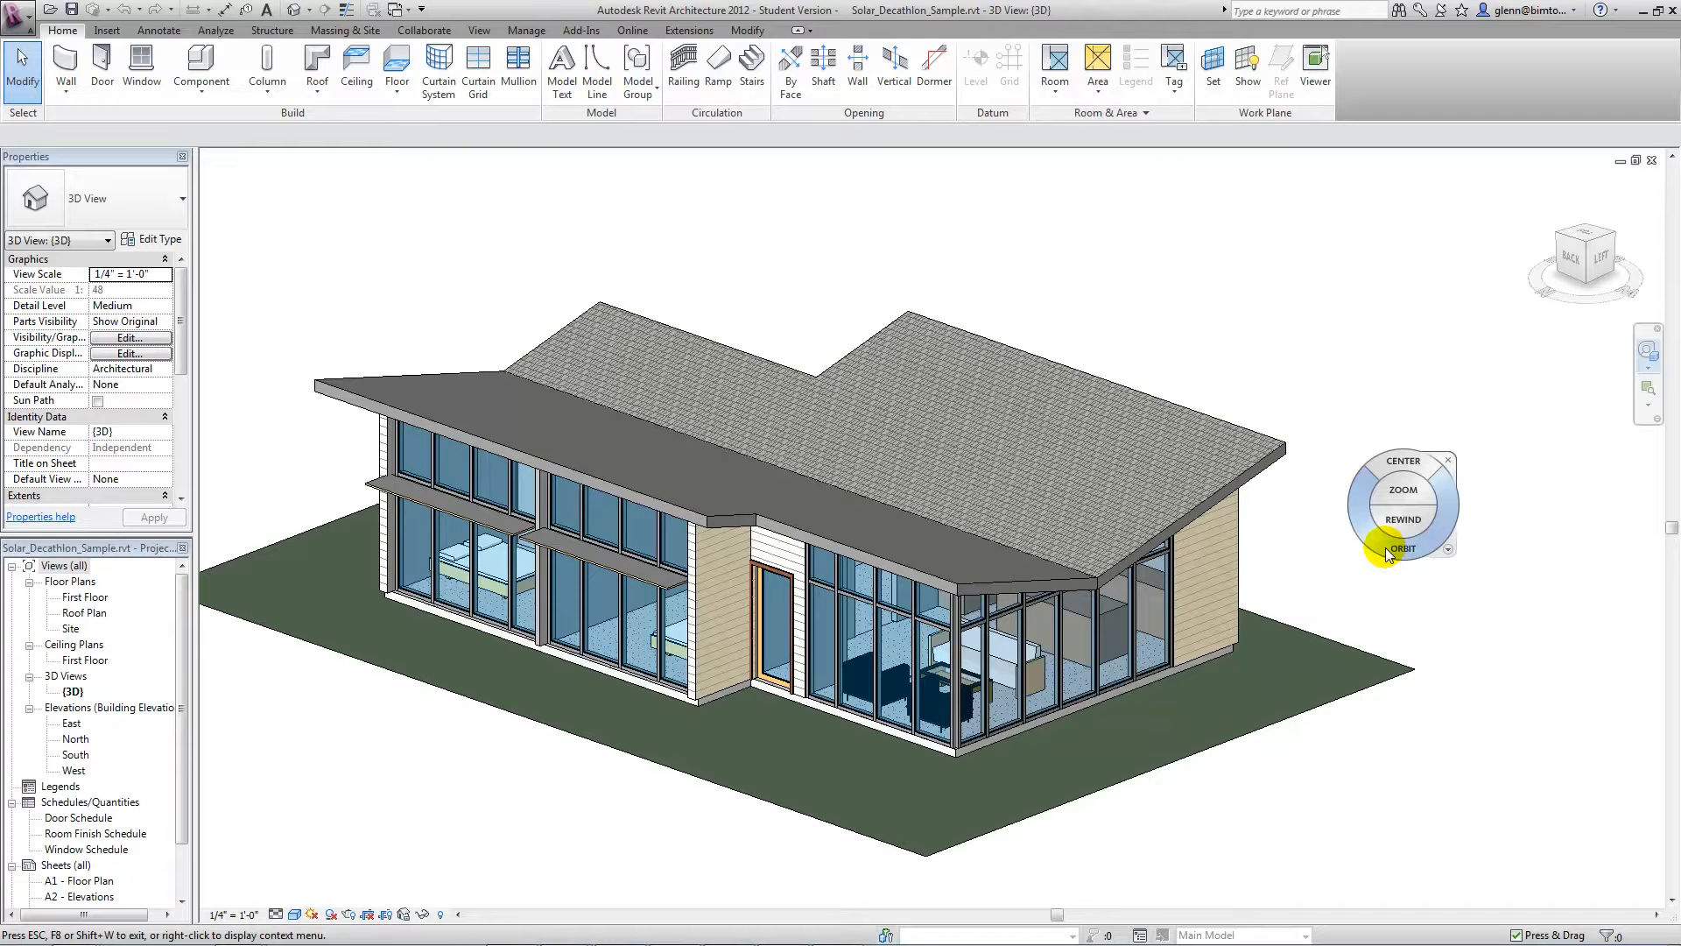
pyautogui.moveTo(1386, 552)
pyautogui.mouseDown()
pyautogui.moveTo(1310, 537)
pyautogui.moveTo(1272, 505)
pyautogui.moveTo(1362, 536)
pyautogui.mouseUp()
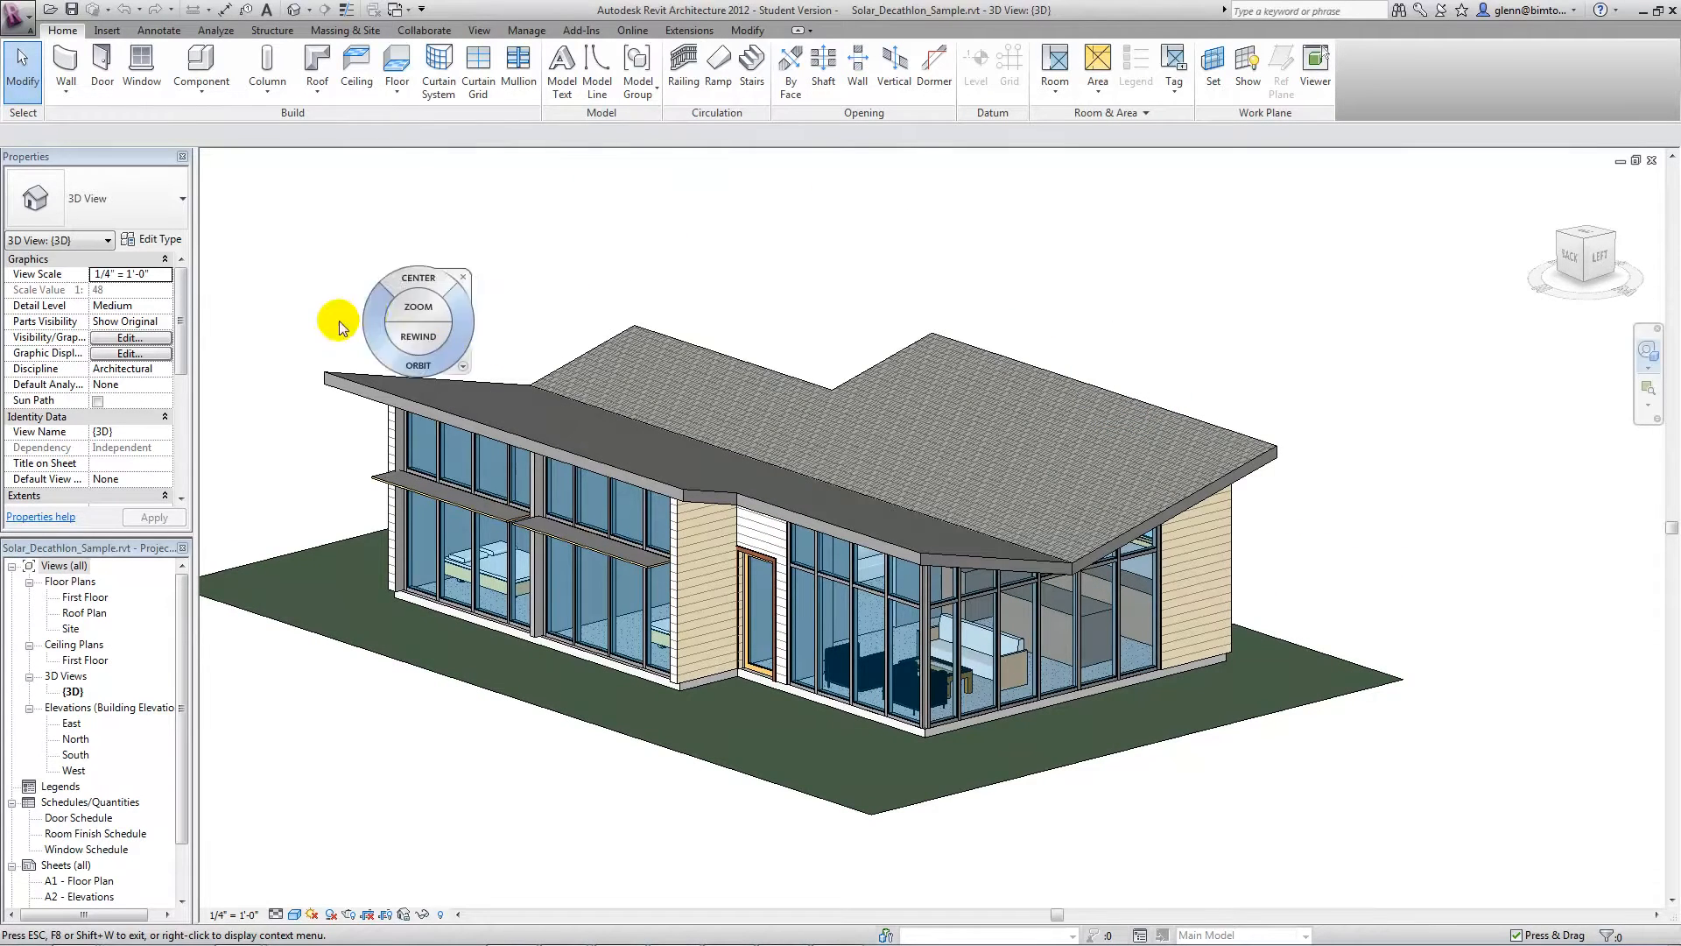
# - Open the First Floor plan and examine the room layout and furniture
pyautogui.doubleClick(99, 602)
pyautogui.doubleClick(88, 603)
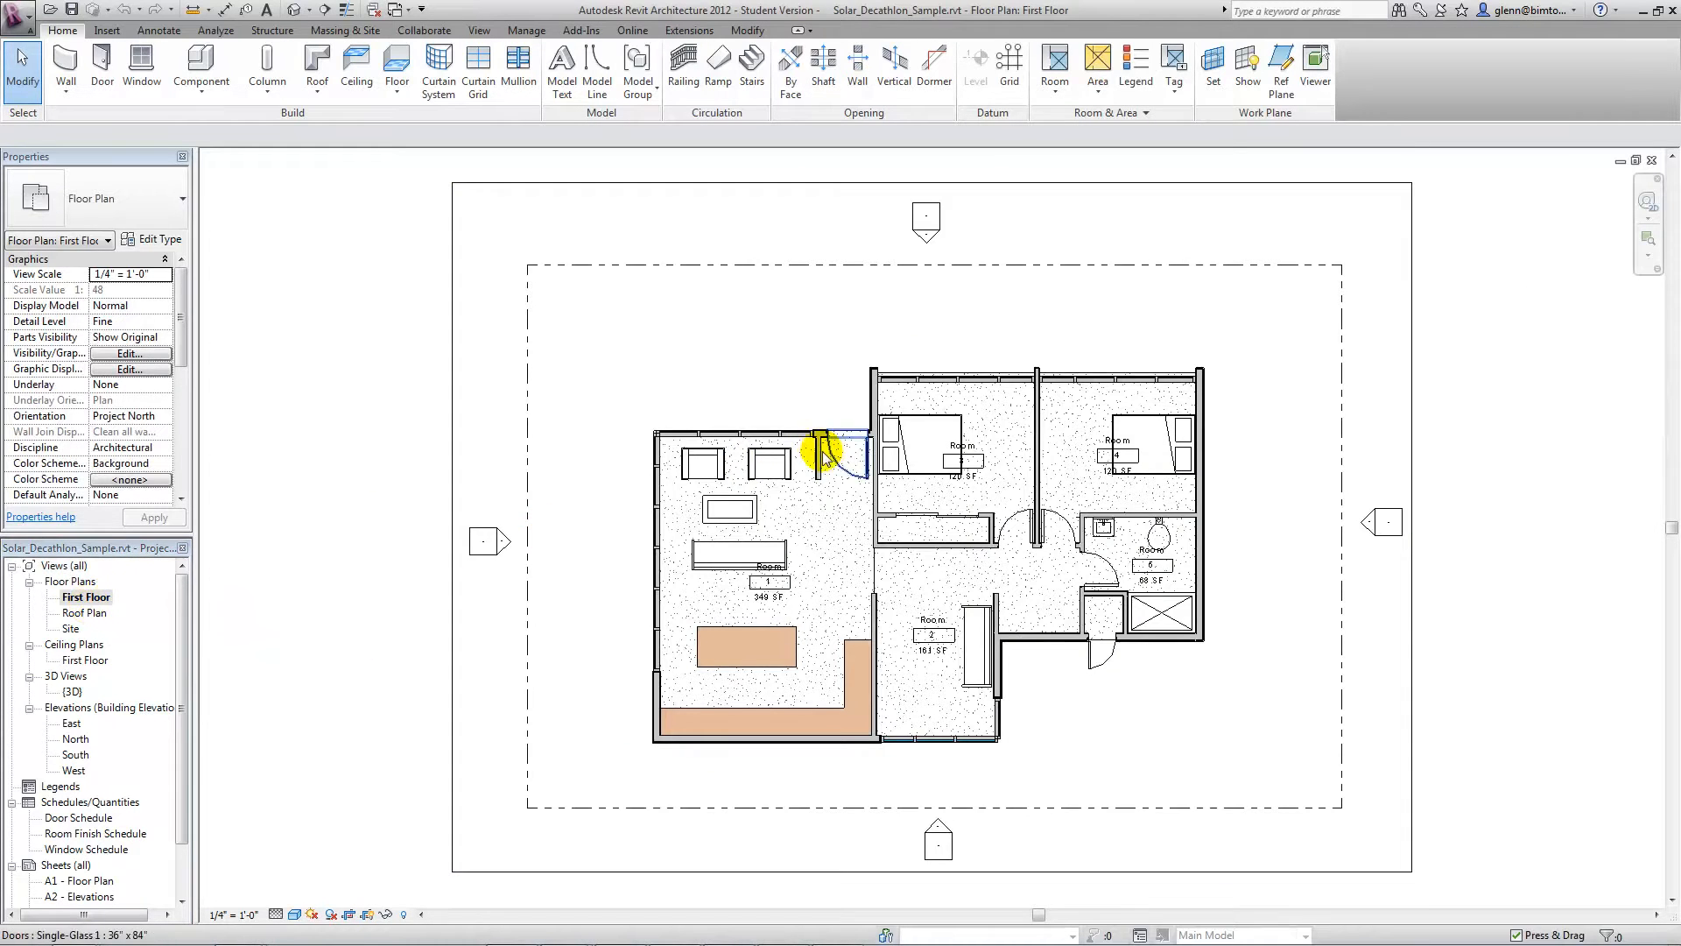
pyautogui.scroll(3, 827, 453)
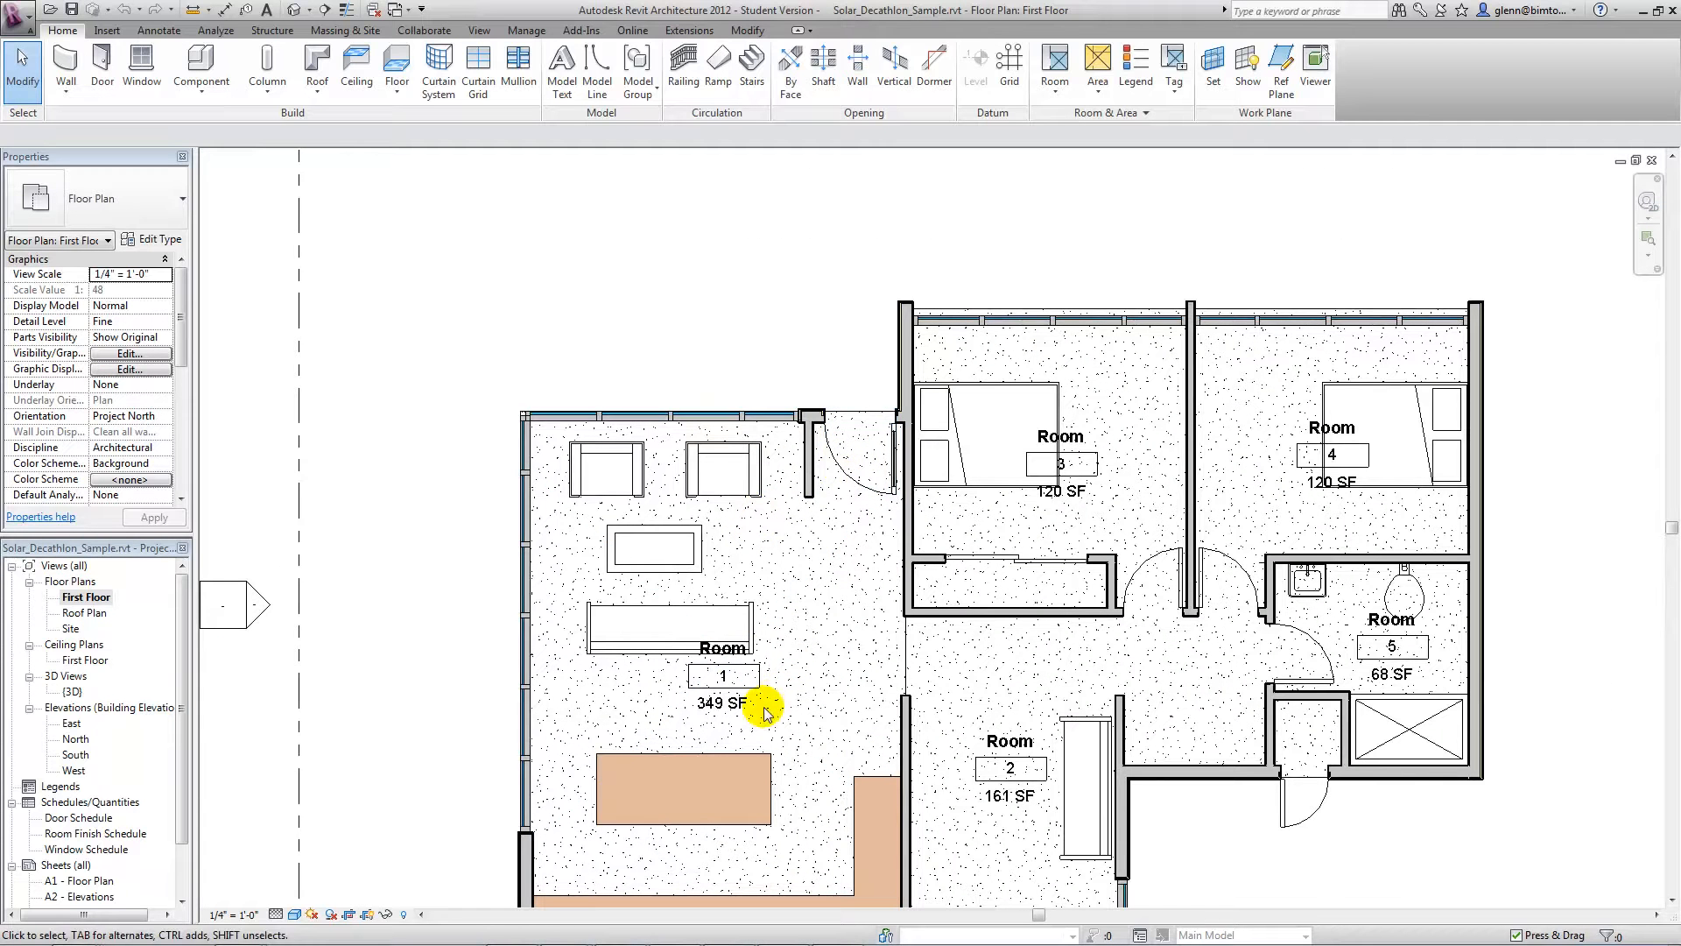
pyautogui.scroll(-2, 859, 645)
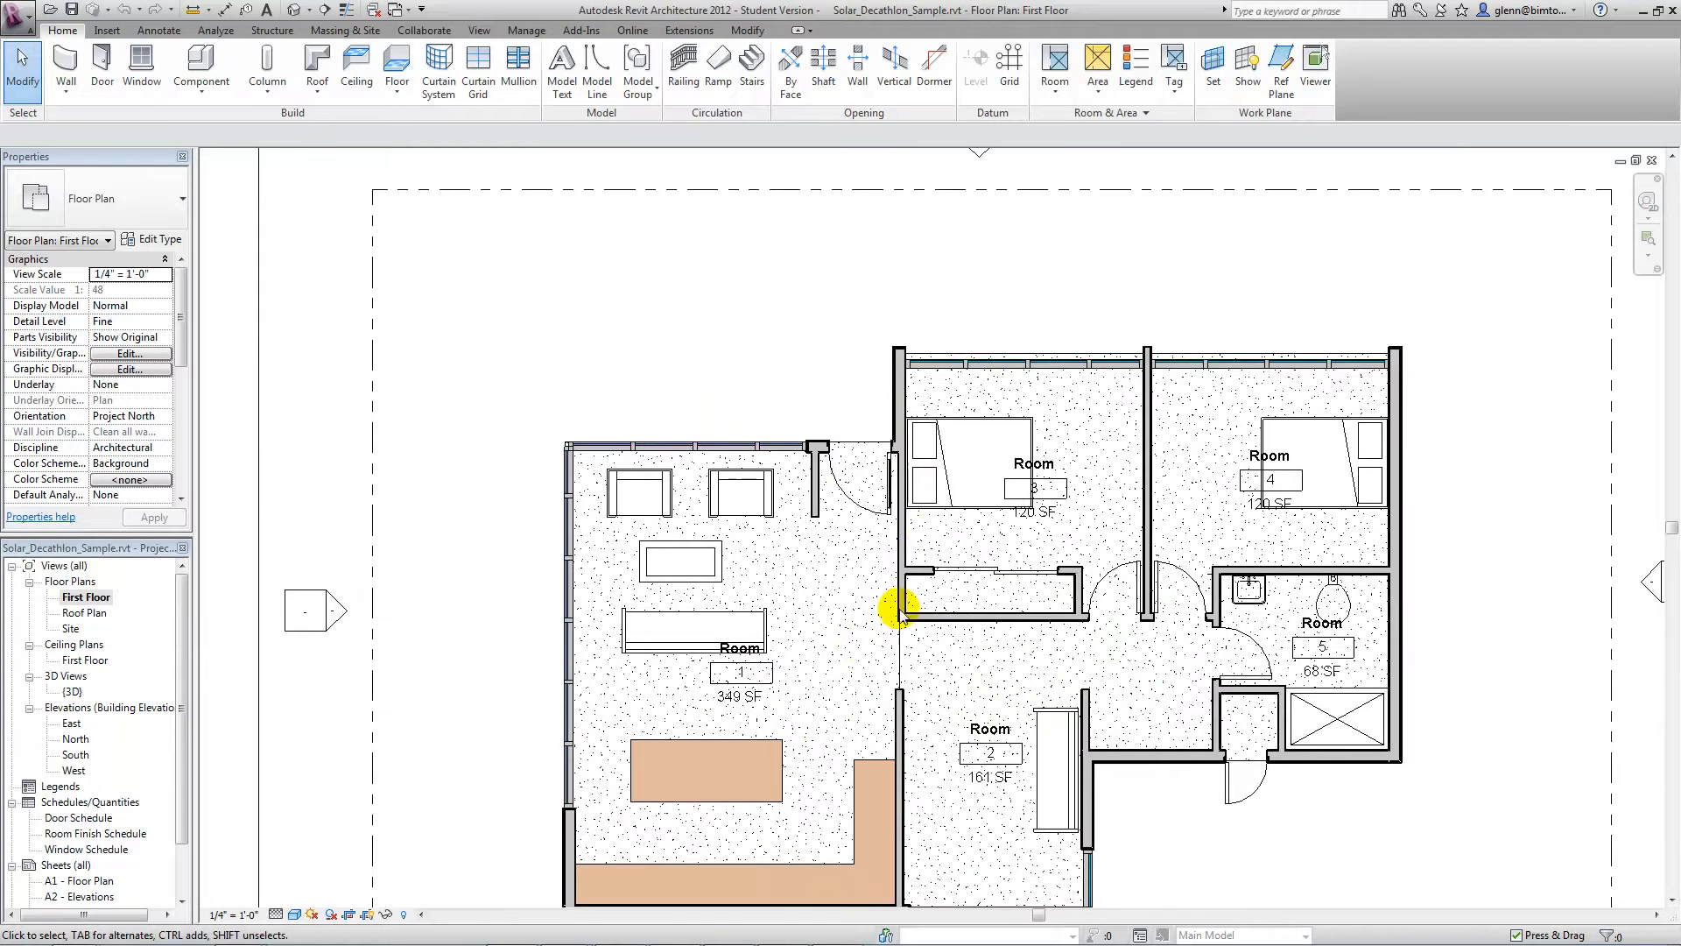
pyautogui.scroll(-1, 1013, 458)
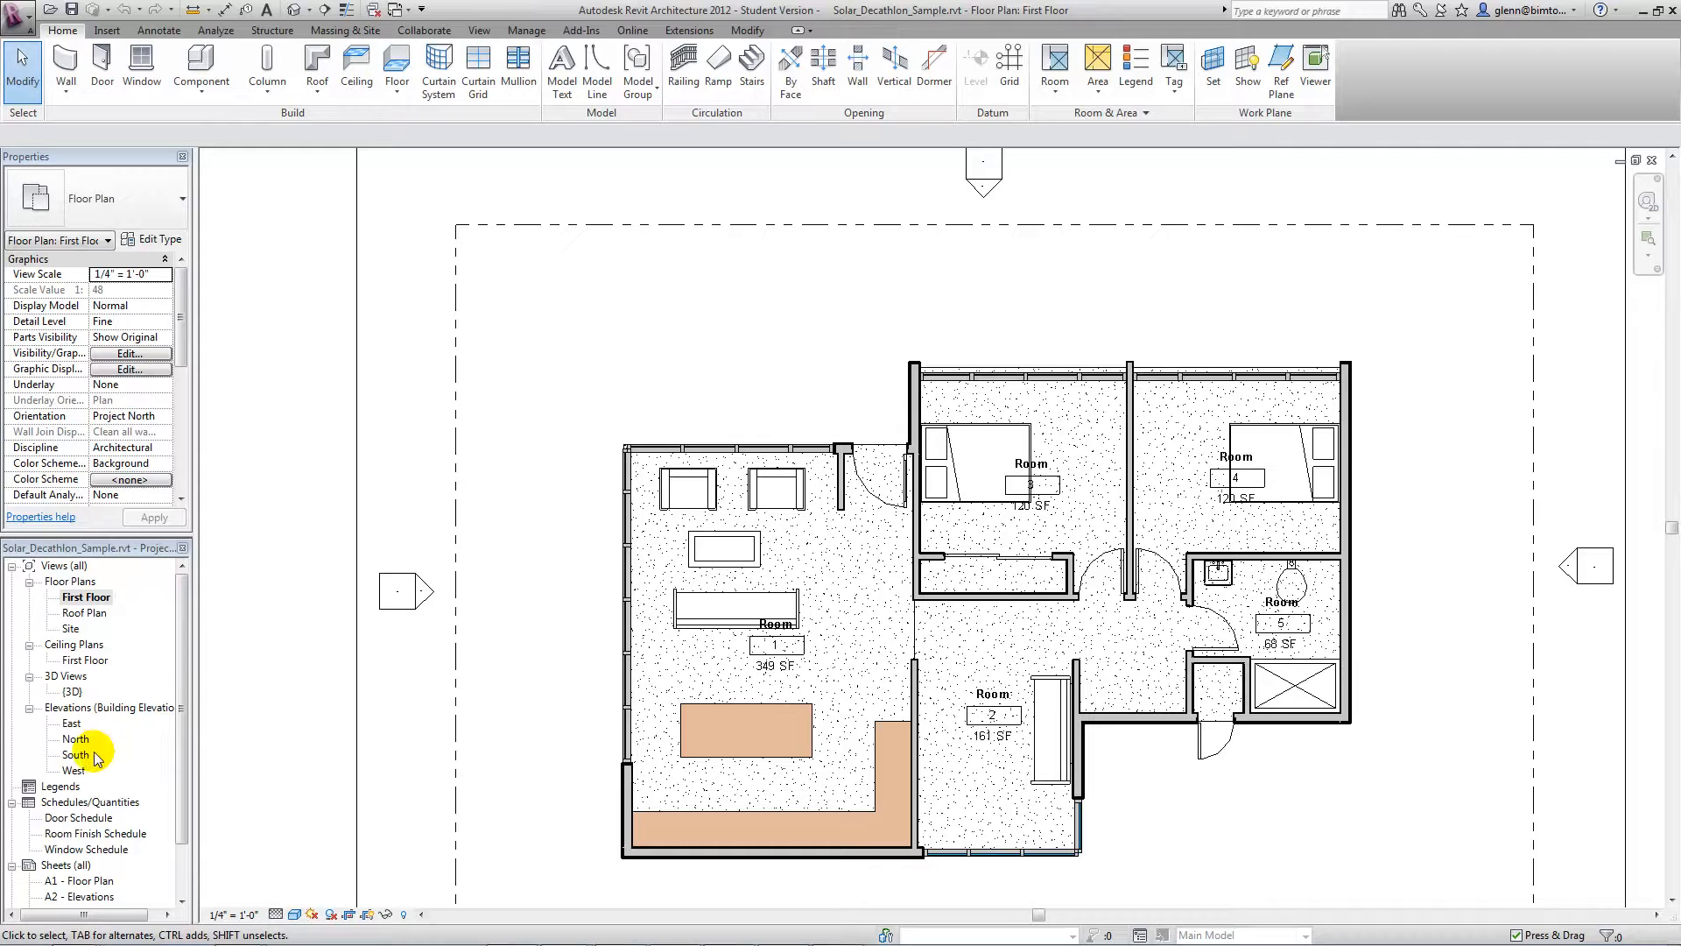
# - View the East, North, South and West building elevations one after another
pyautogui.doubleClick(71, 723)
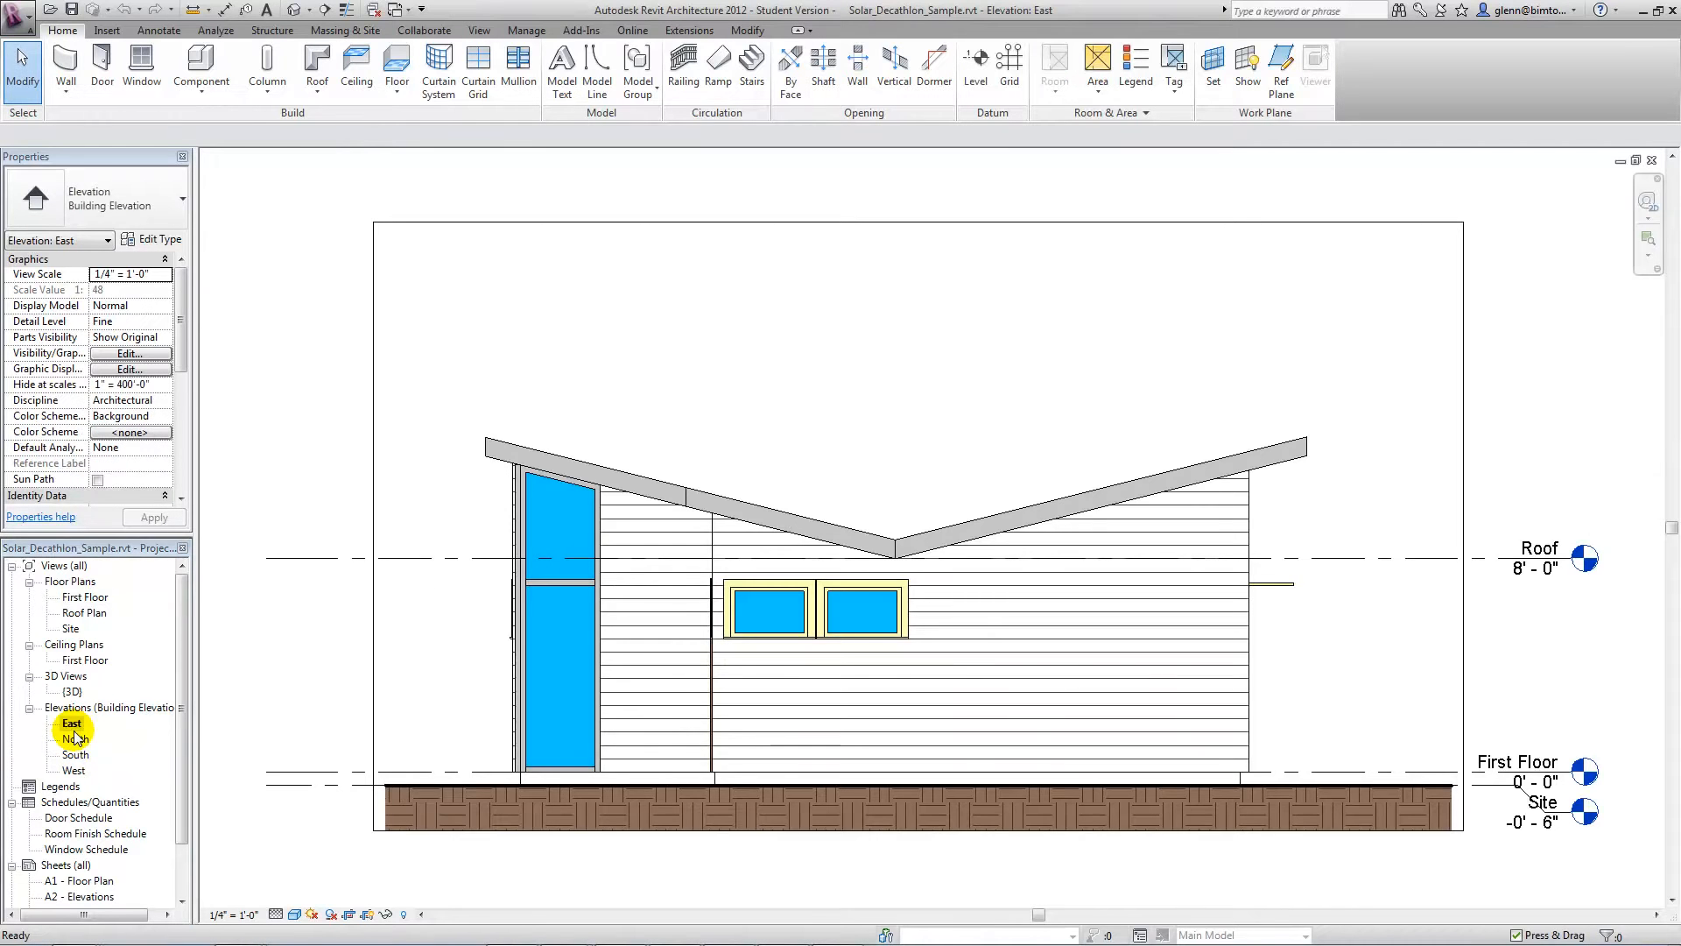
pyautogui.doubleClick(76, 738)
pyautogui.doubleClick(87, 756)
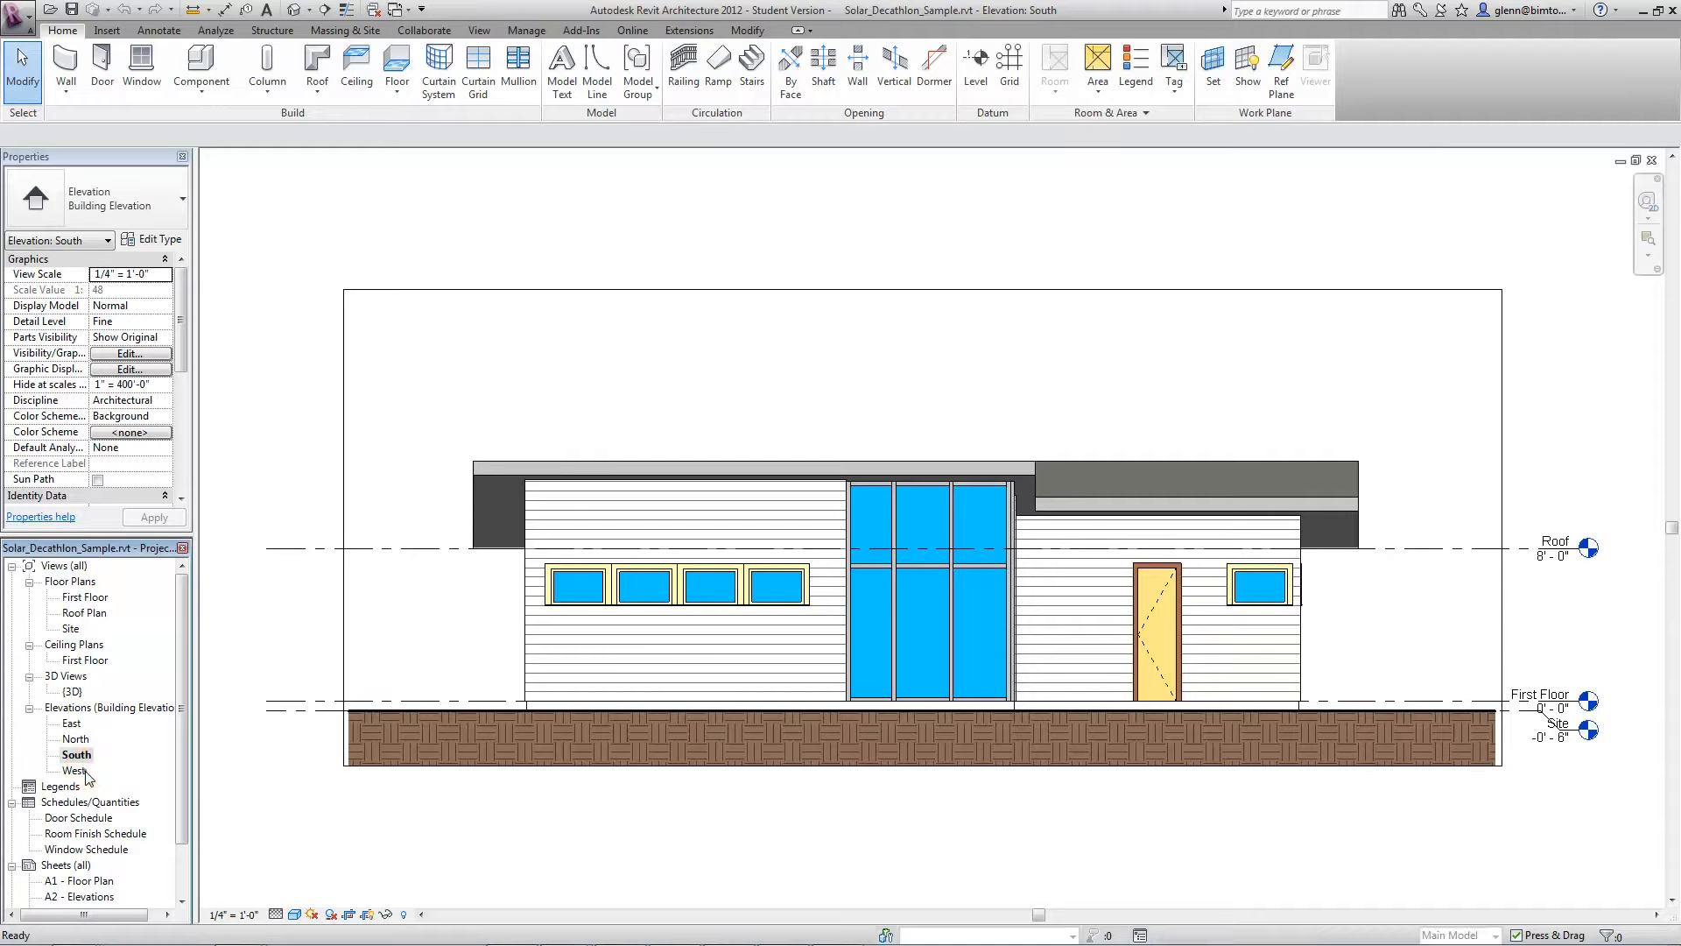
pyautogui.doubleClick(75, 770)
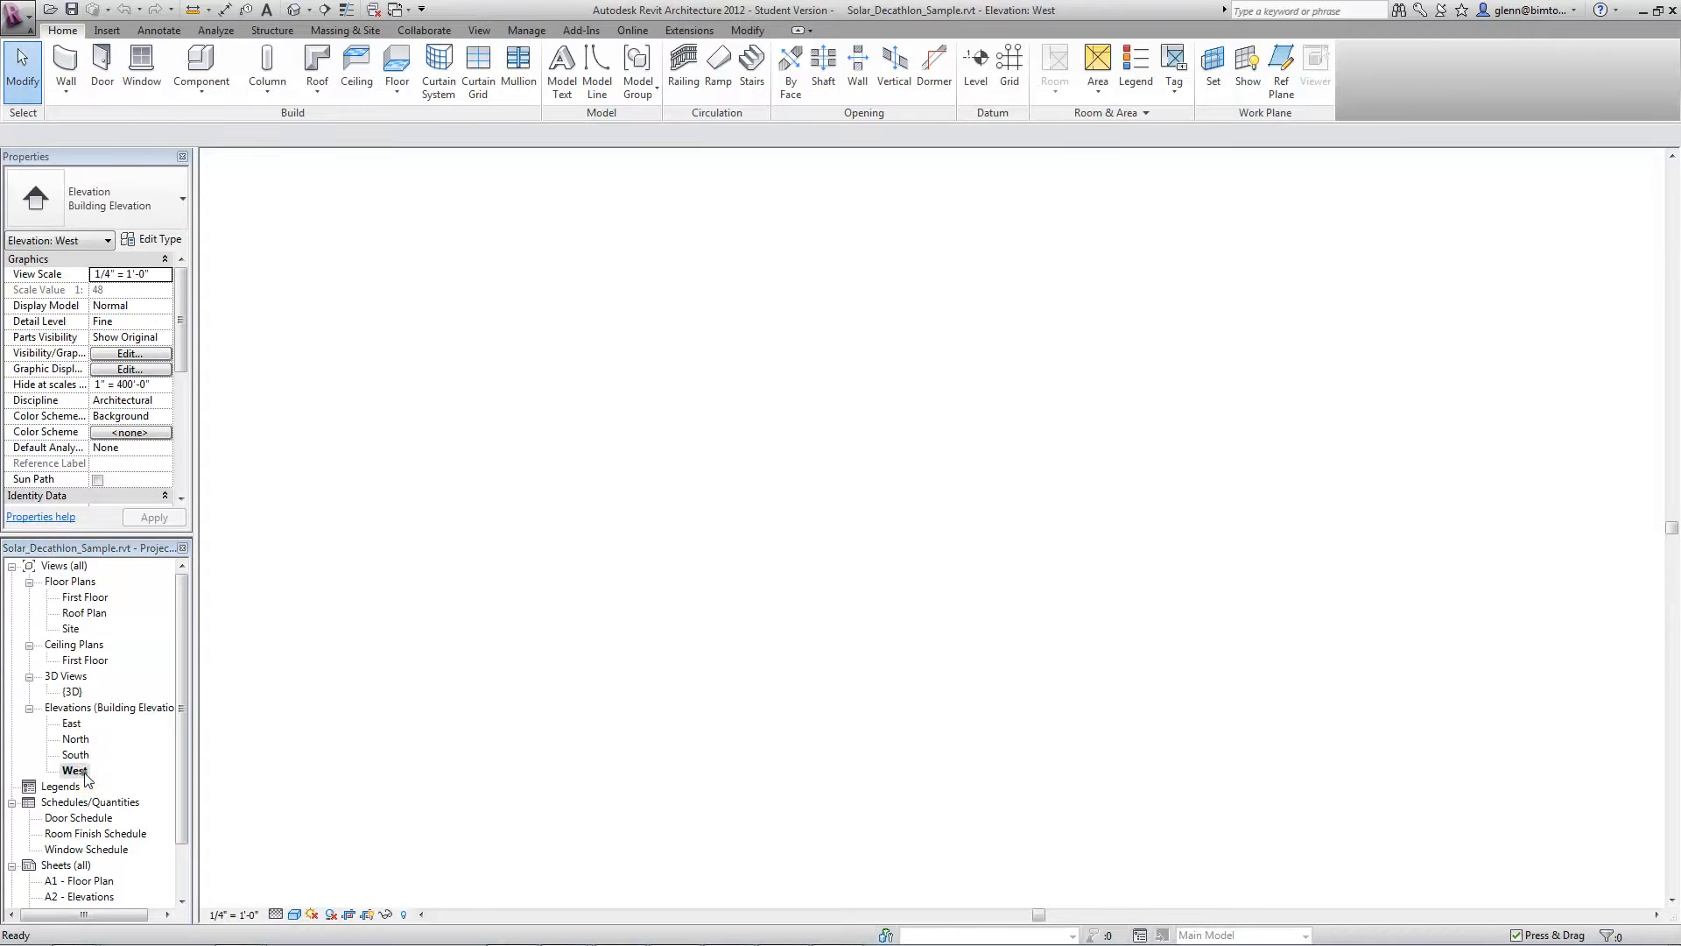
# - Delete the single-glass entry door from the 3D view and check the North elevation for the change
pyautogui.doubleClick(70, 692)
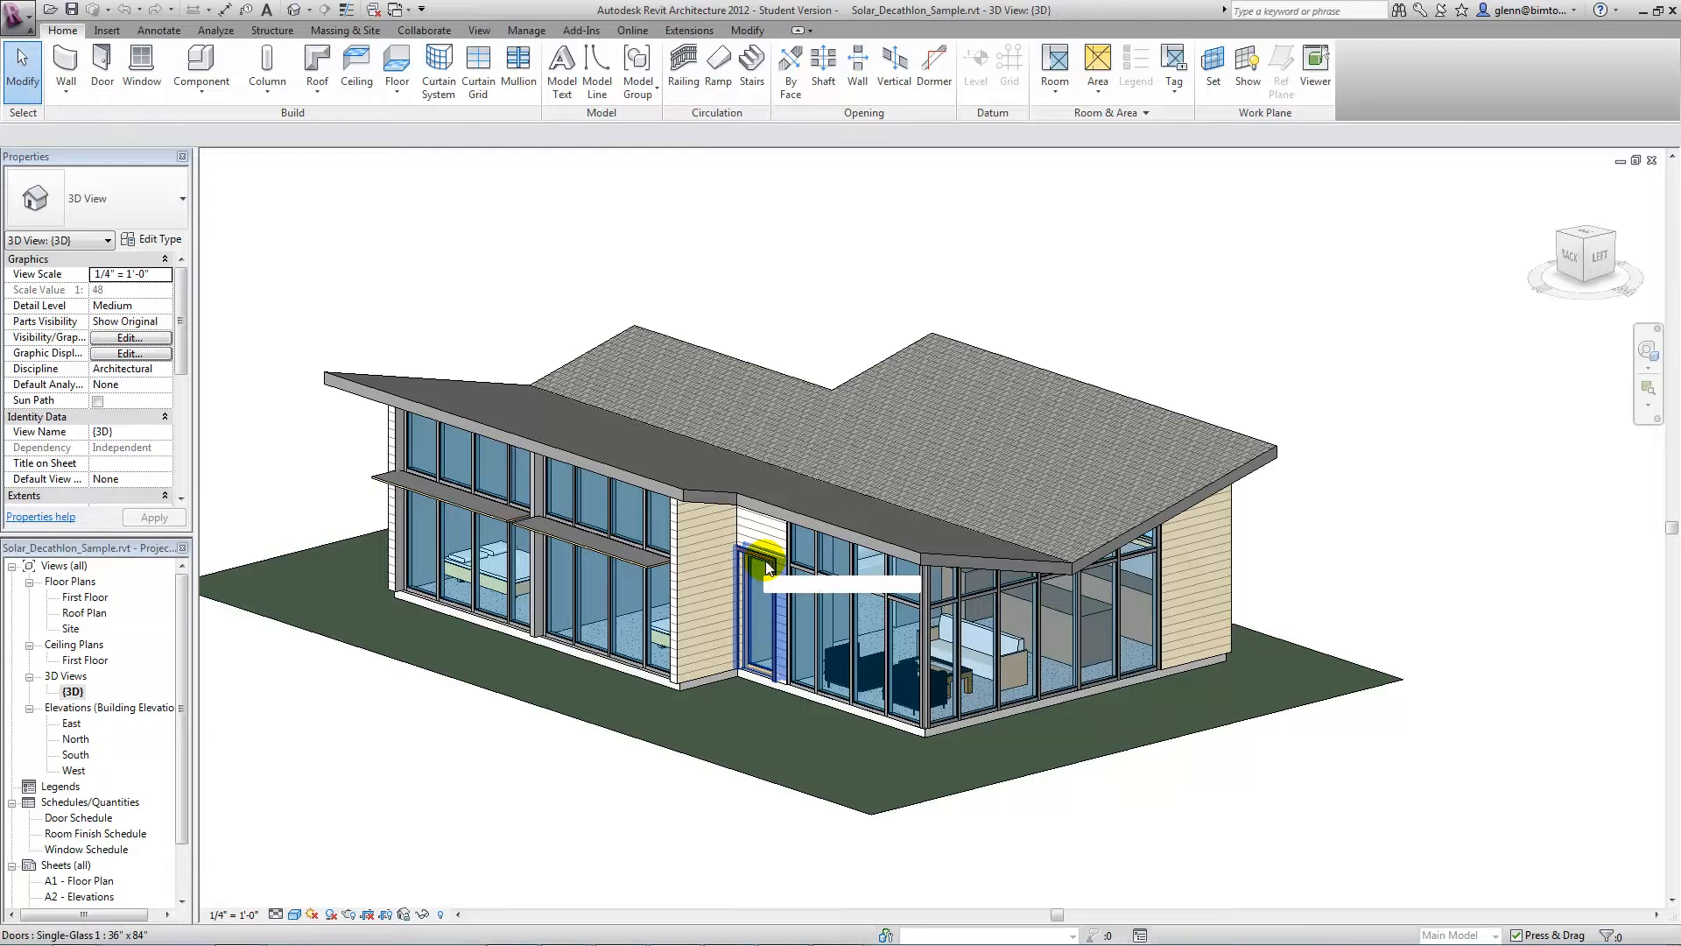
pyautogui.click(651, 809)
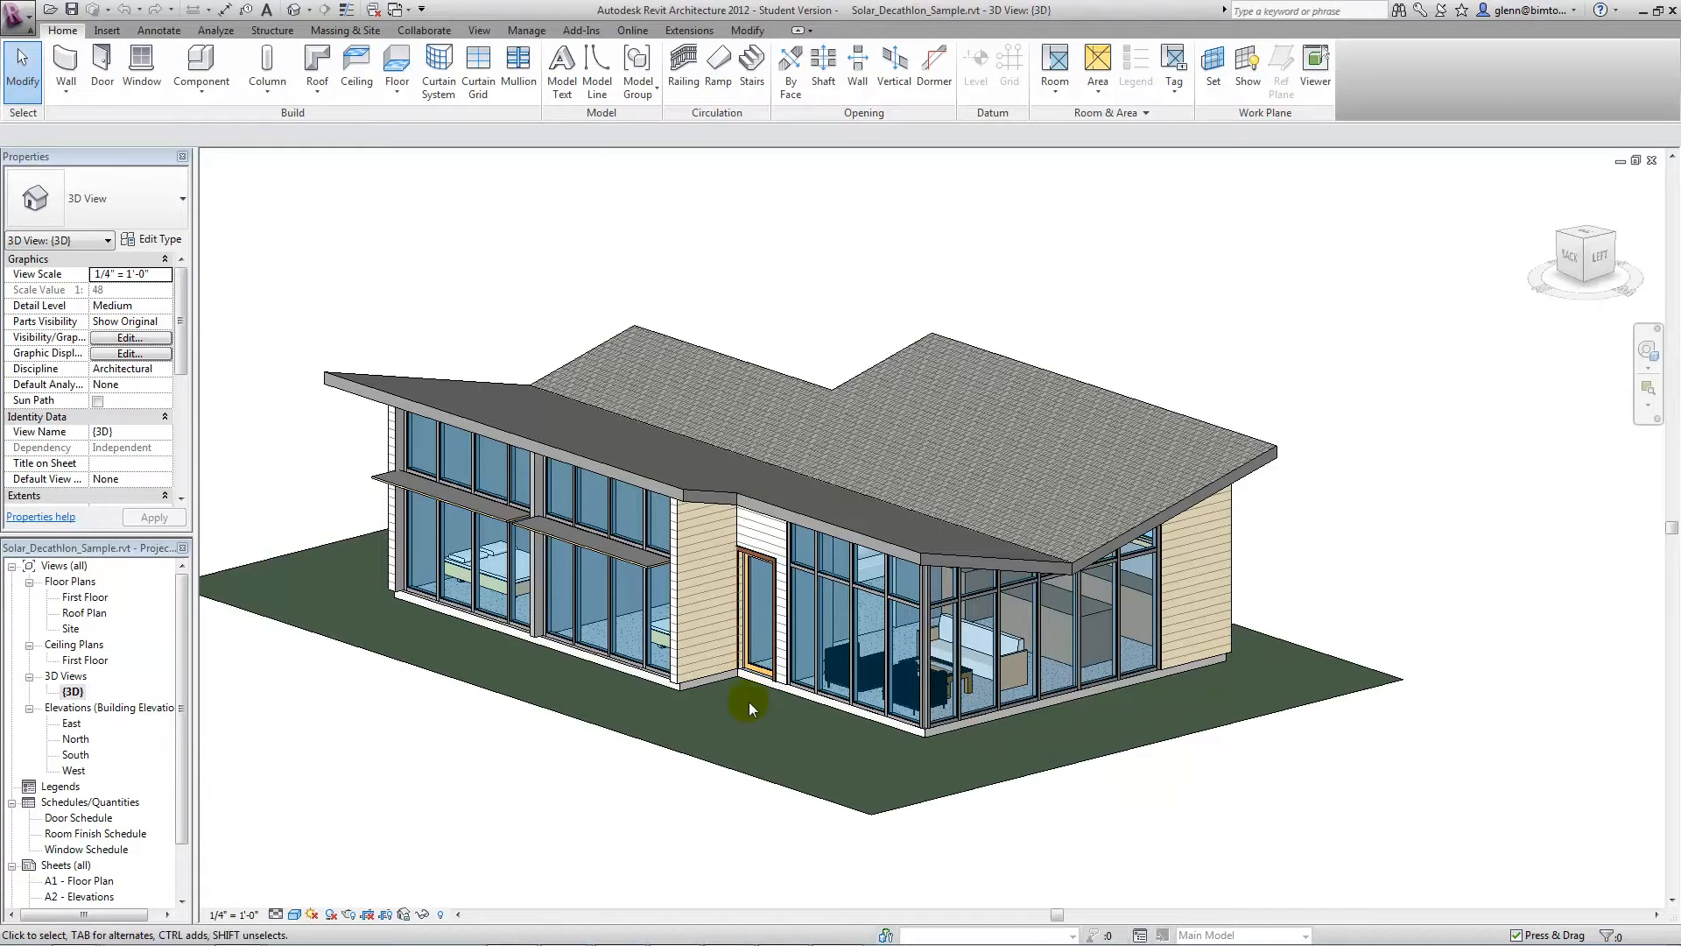
pyautogui.click(760, 669)
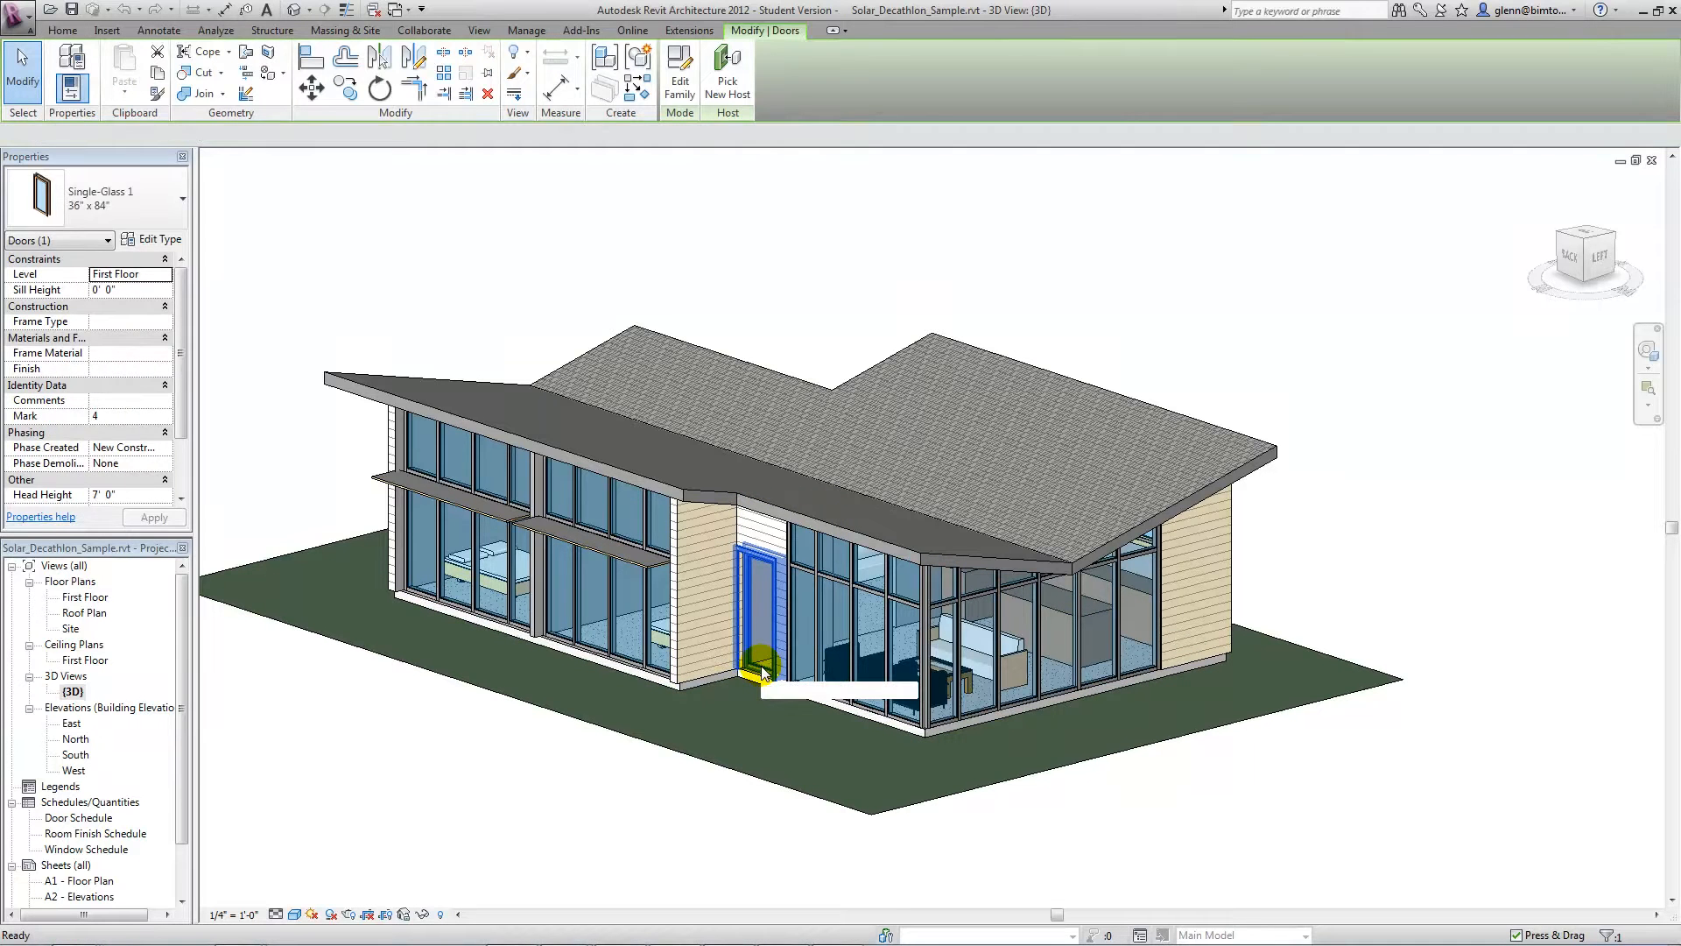
pyautogui.press('Escape')
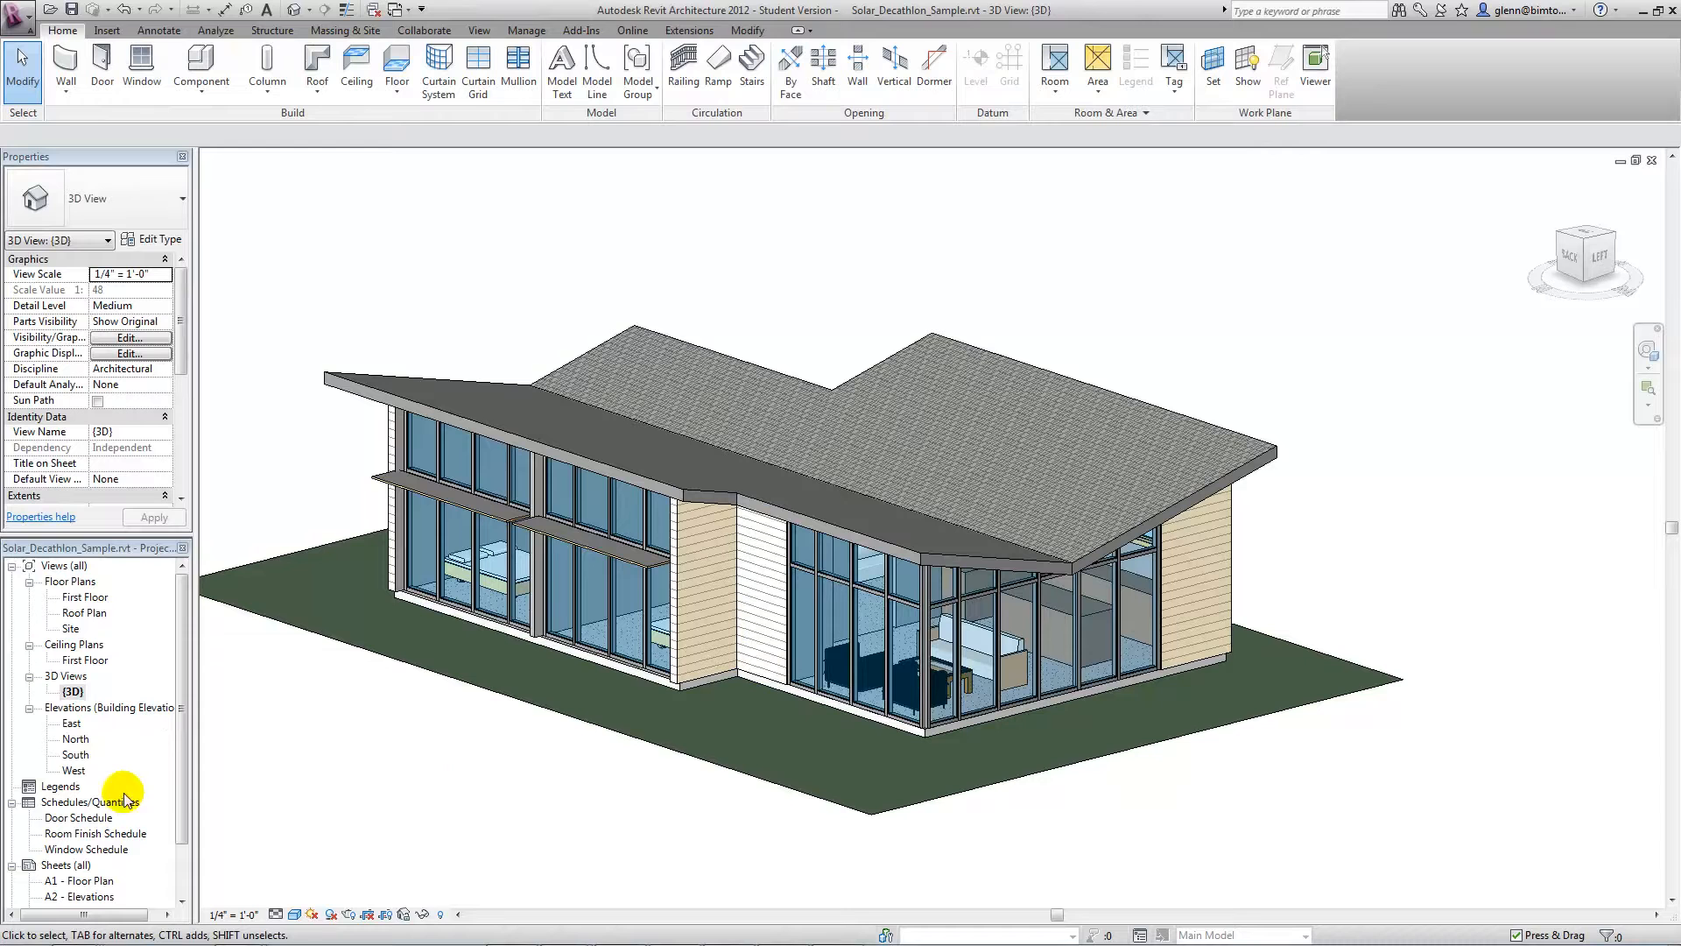
pyautogui.doubleClick(78, 740)
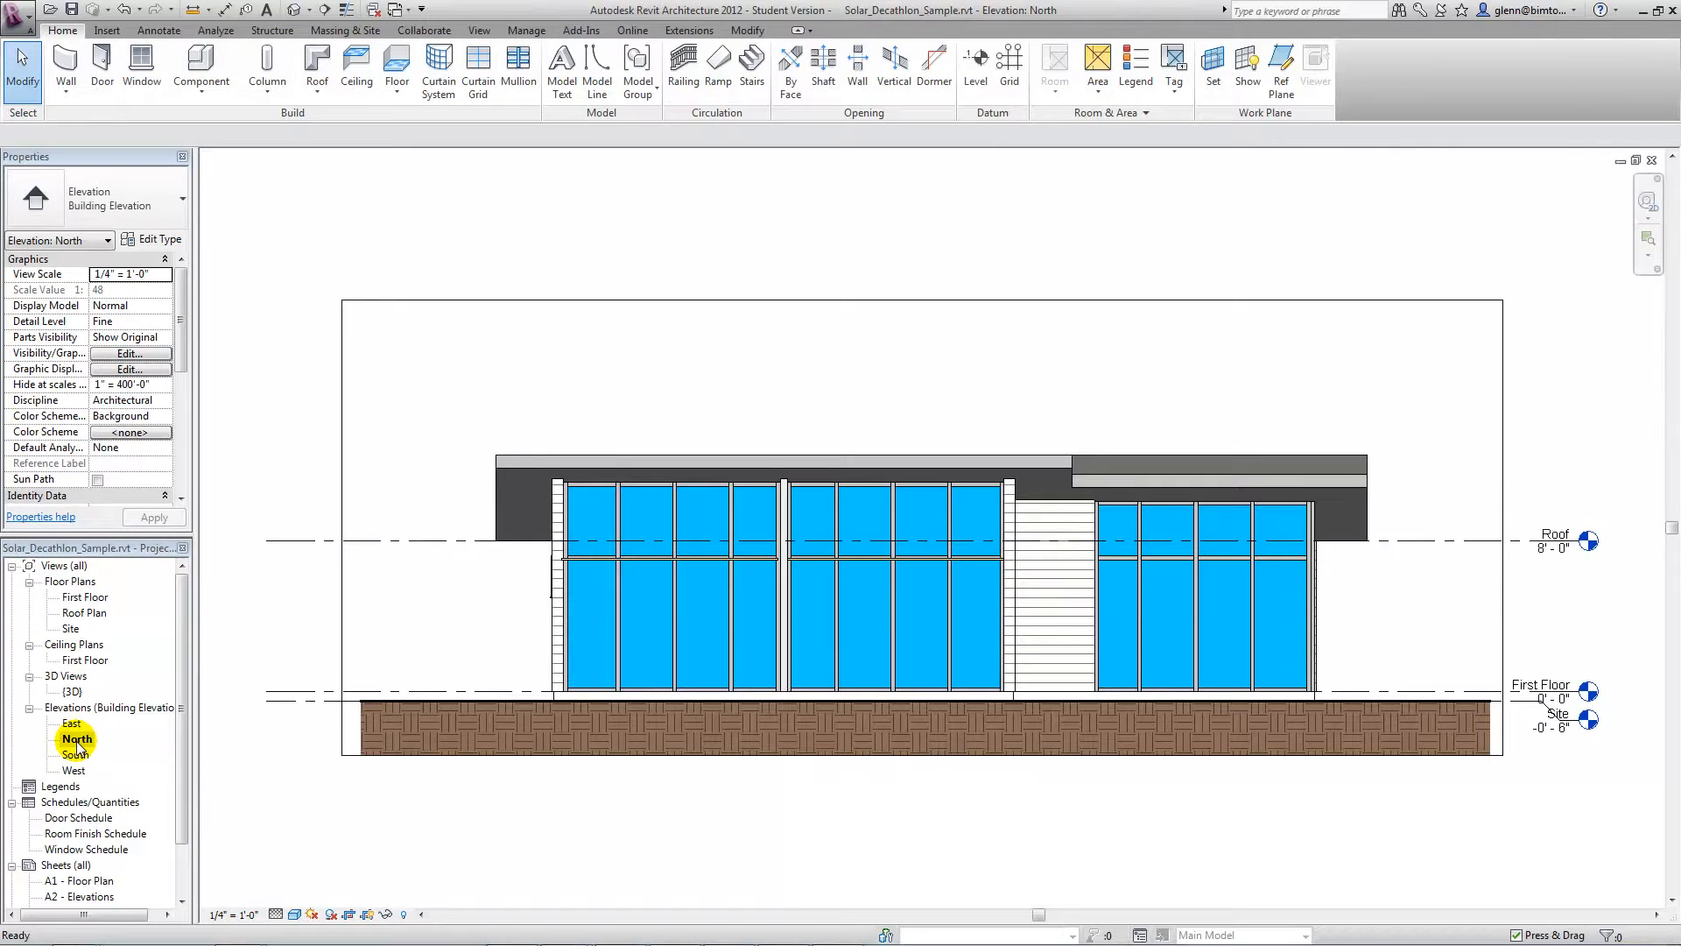
# - Place a Single-Glass 1 36" x 80" door in the entry wall of Room 1 on the First Floor plan
pyautogui.doubleClick(80, 599)
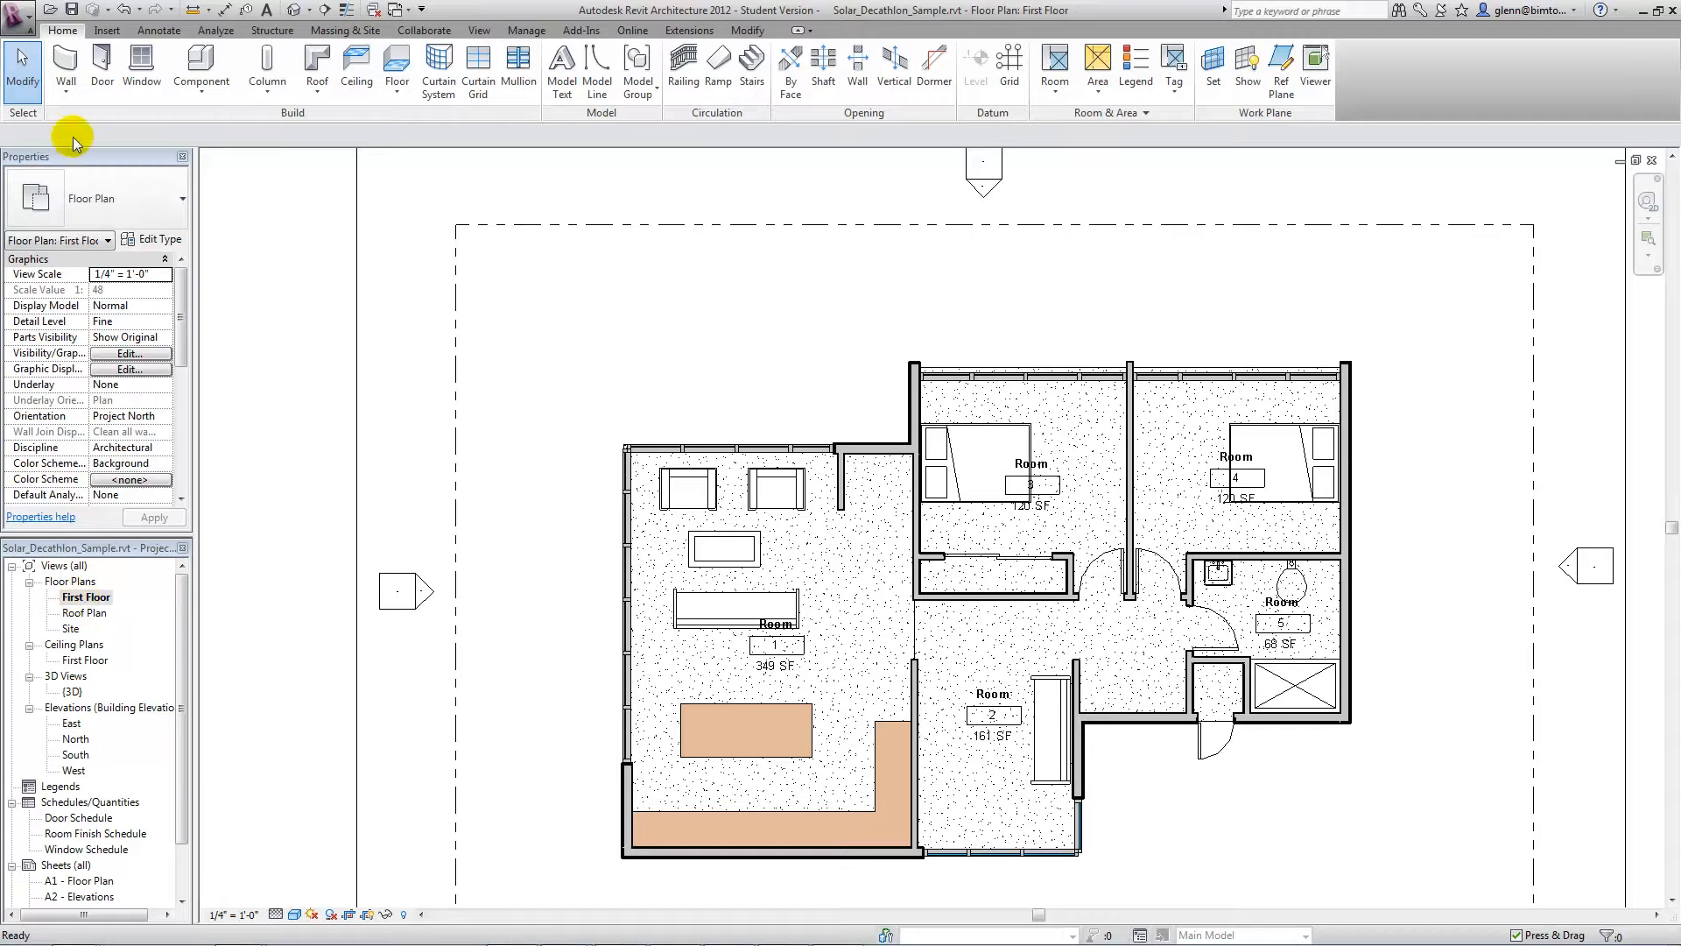
pyautogui.click(102, 92)
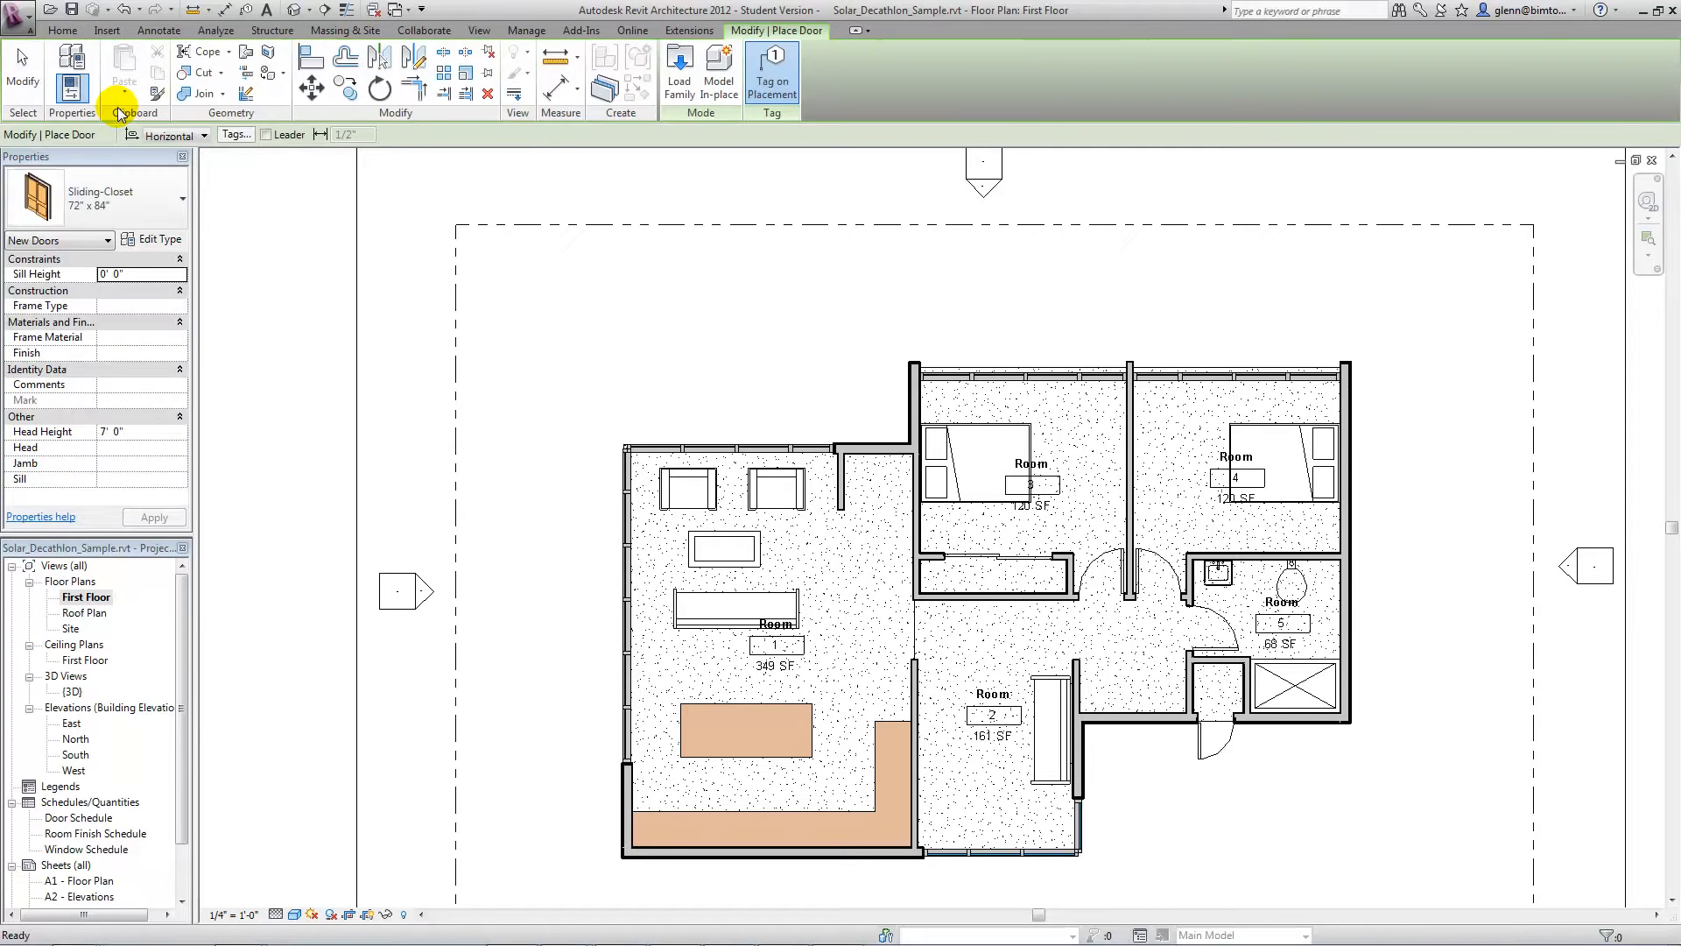
pyautogui.click(182, 200)
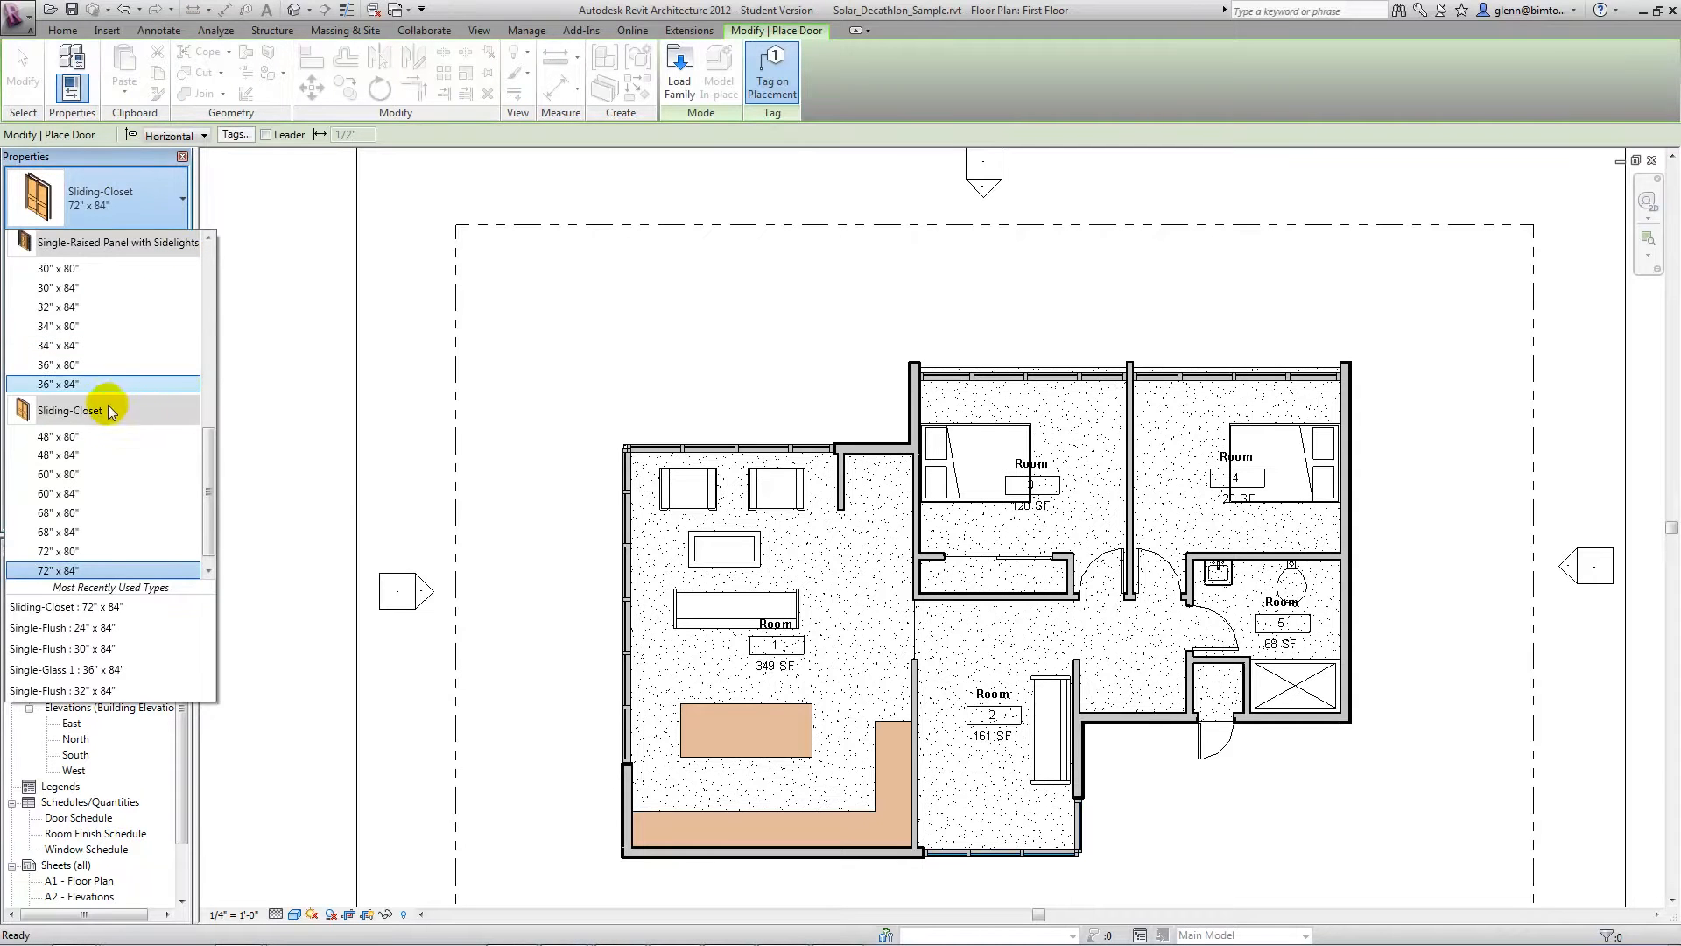
pyautogui.moveTo(202, 449); pyautogui.dragTo(218, 345)
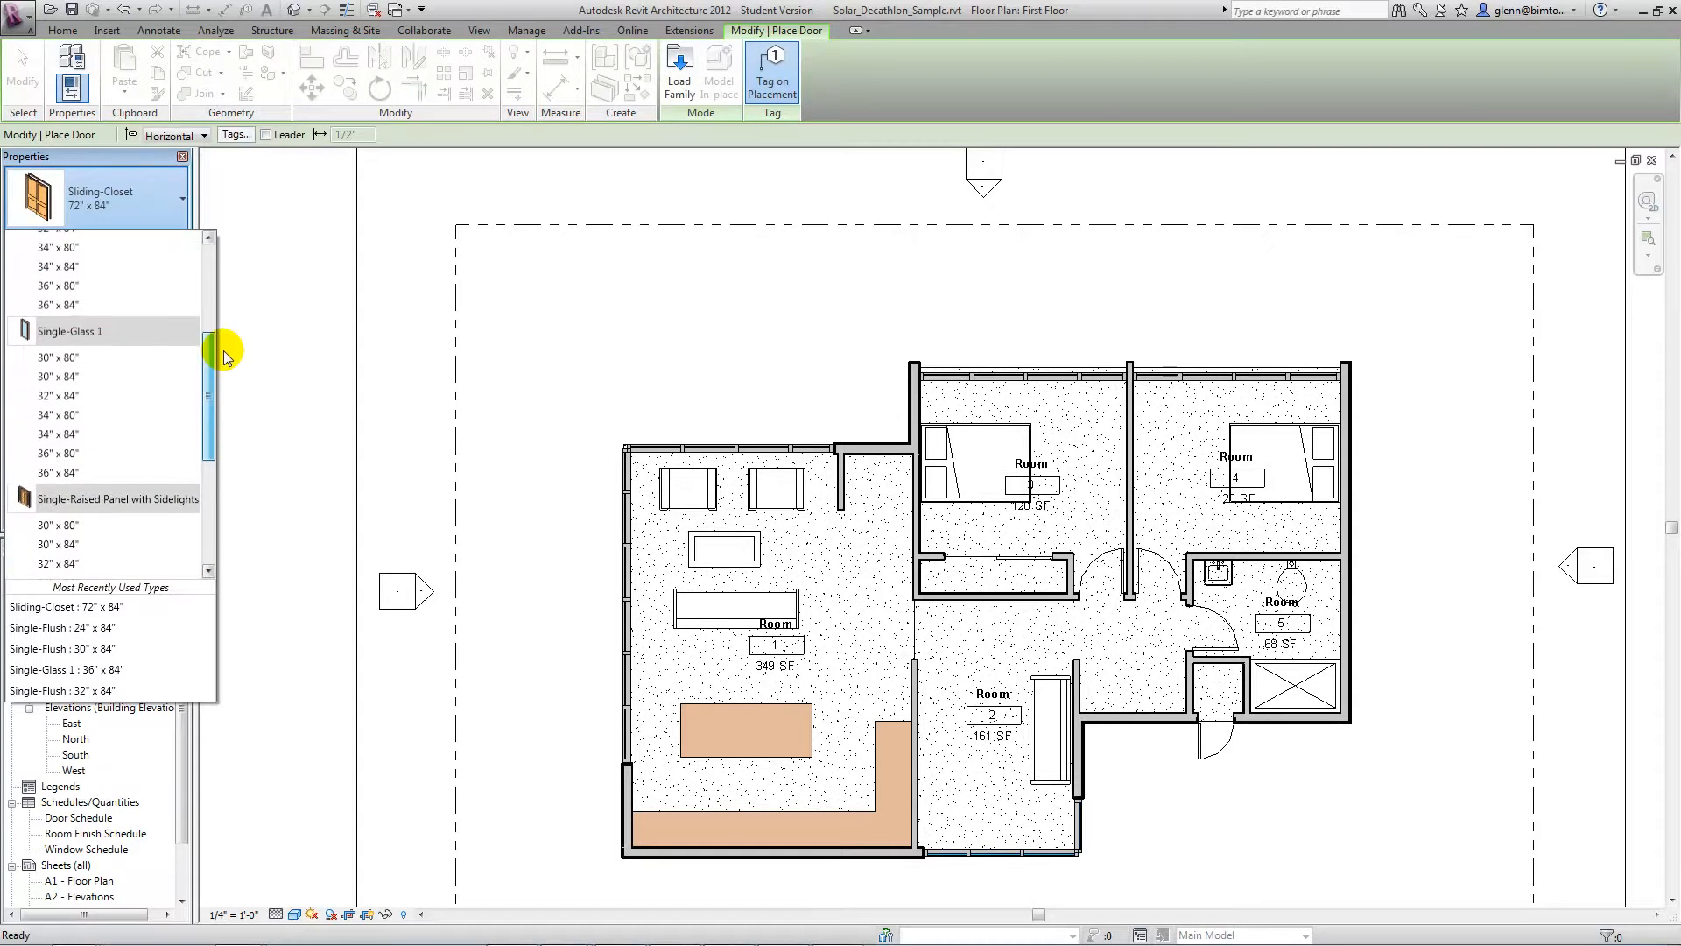
pyautogui.click(62, 455)
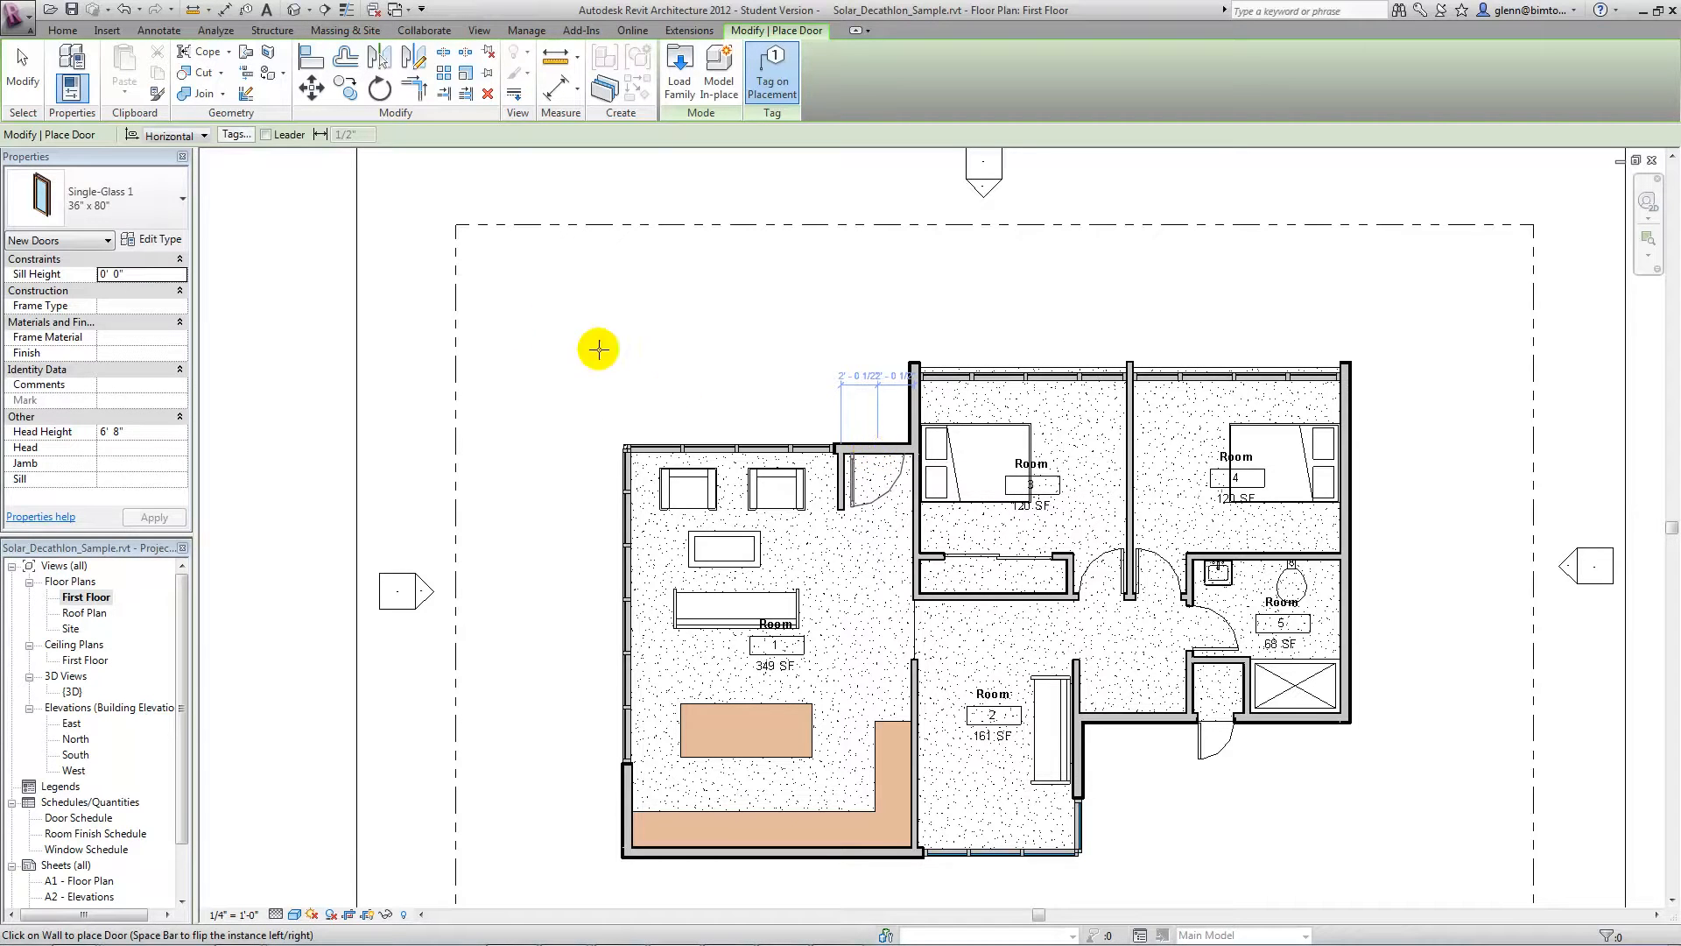
pyautogui.click(32, 96)
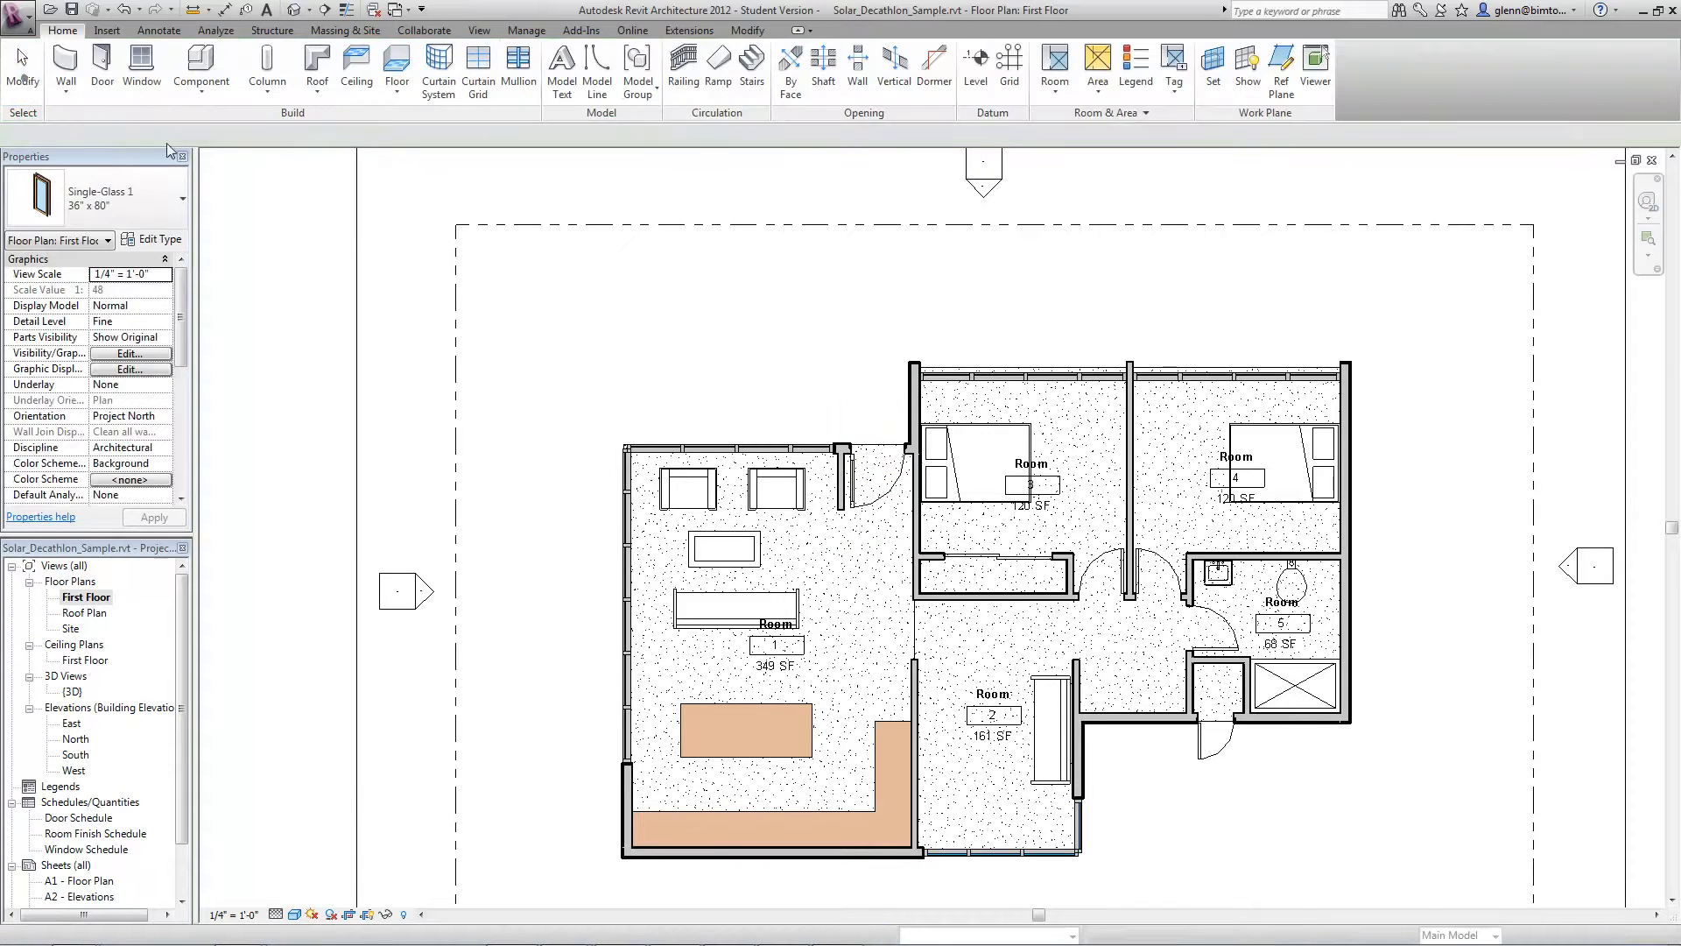
# - Flip the hand of the new entry door and review the door and its properties in the 3D view
pyautogui.click(887, 495)
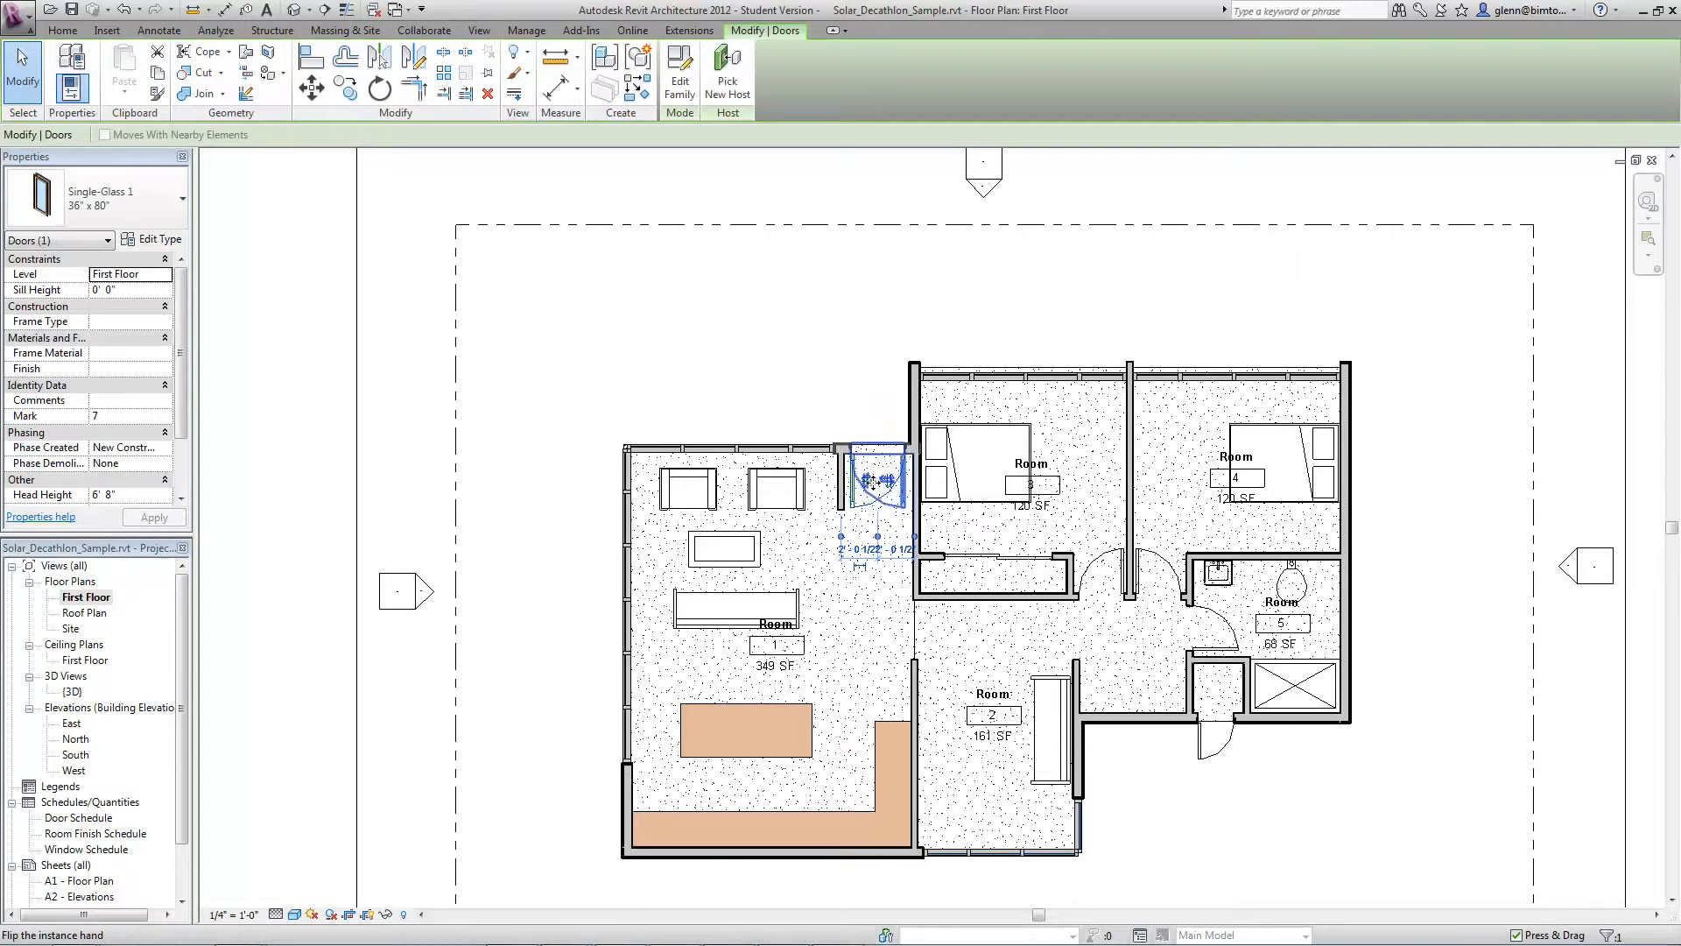
pyautogui.doubleClick(75, 691)
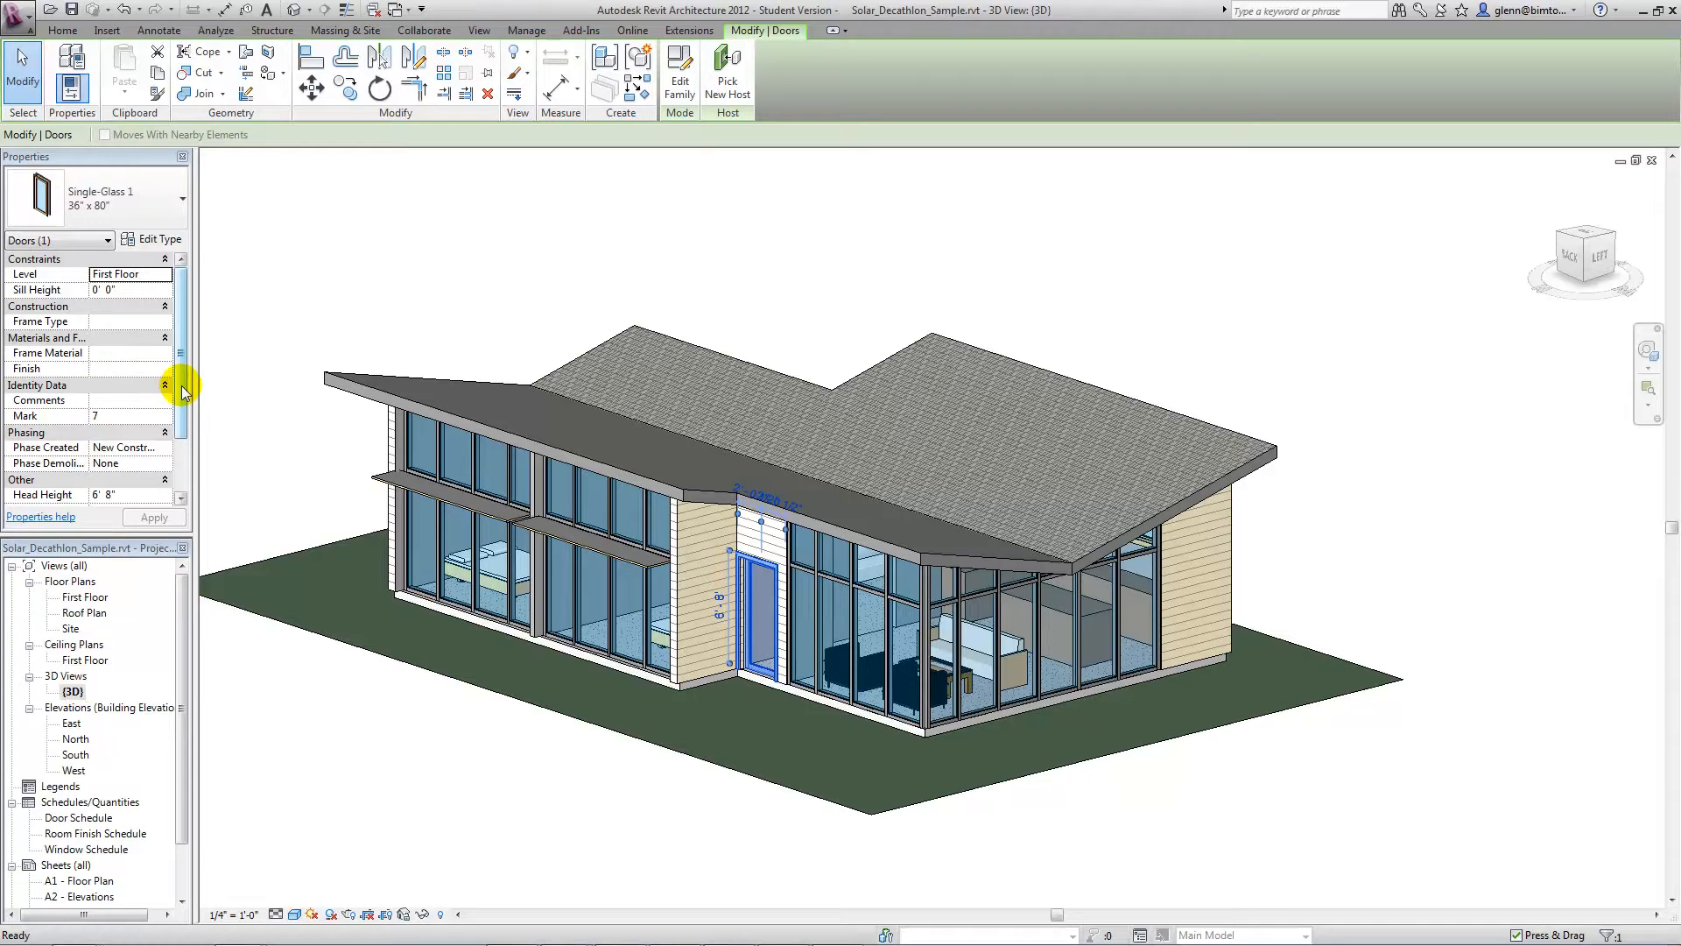
pyautogui.scroll(-1, 181, 434)
pyautogui.moveTo(181, 433); pyautogui.dragTo(177, 382)
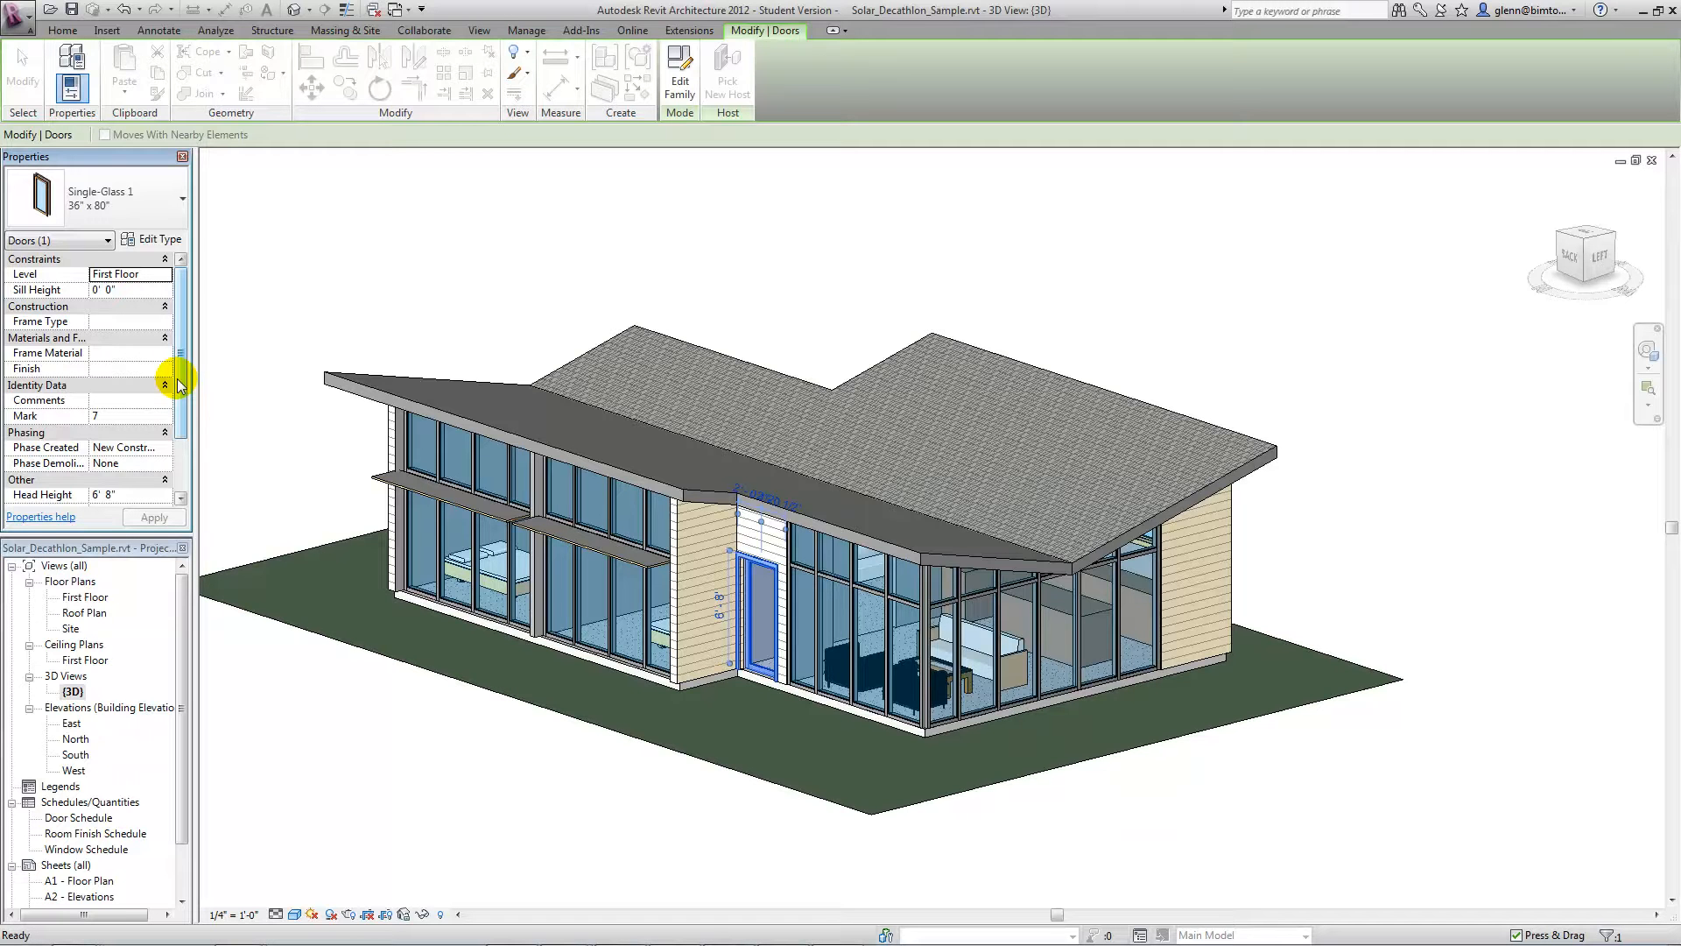
# - Examine the layer structure of the exterior 2x6 stud wall beside Rooms 4 and 5 on the First Floor plan, discarding any edits
pyautogui.doubleClick(92, 597)
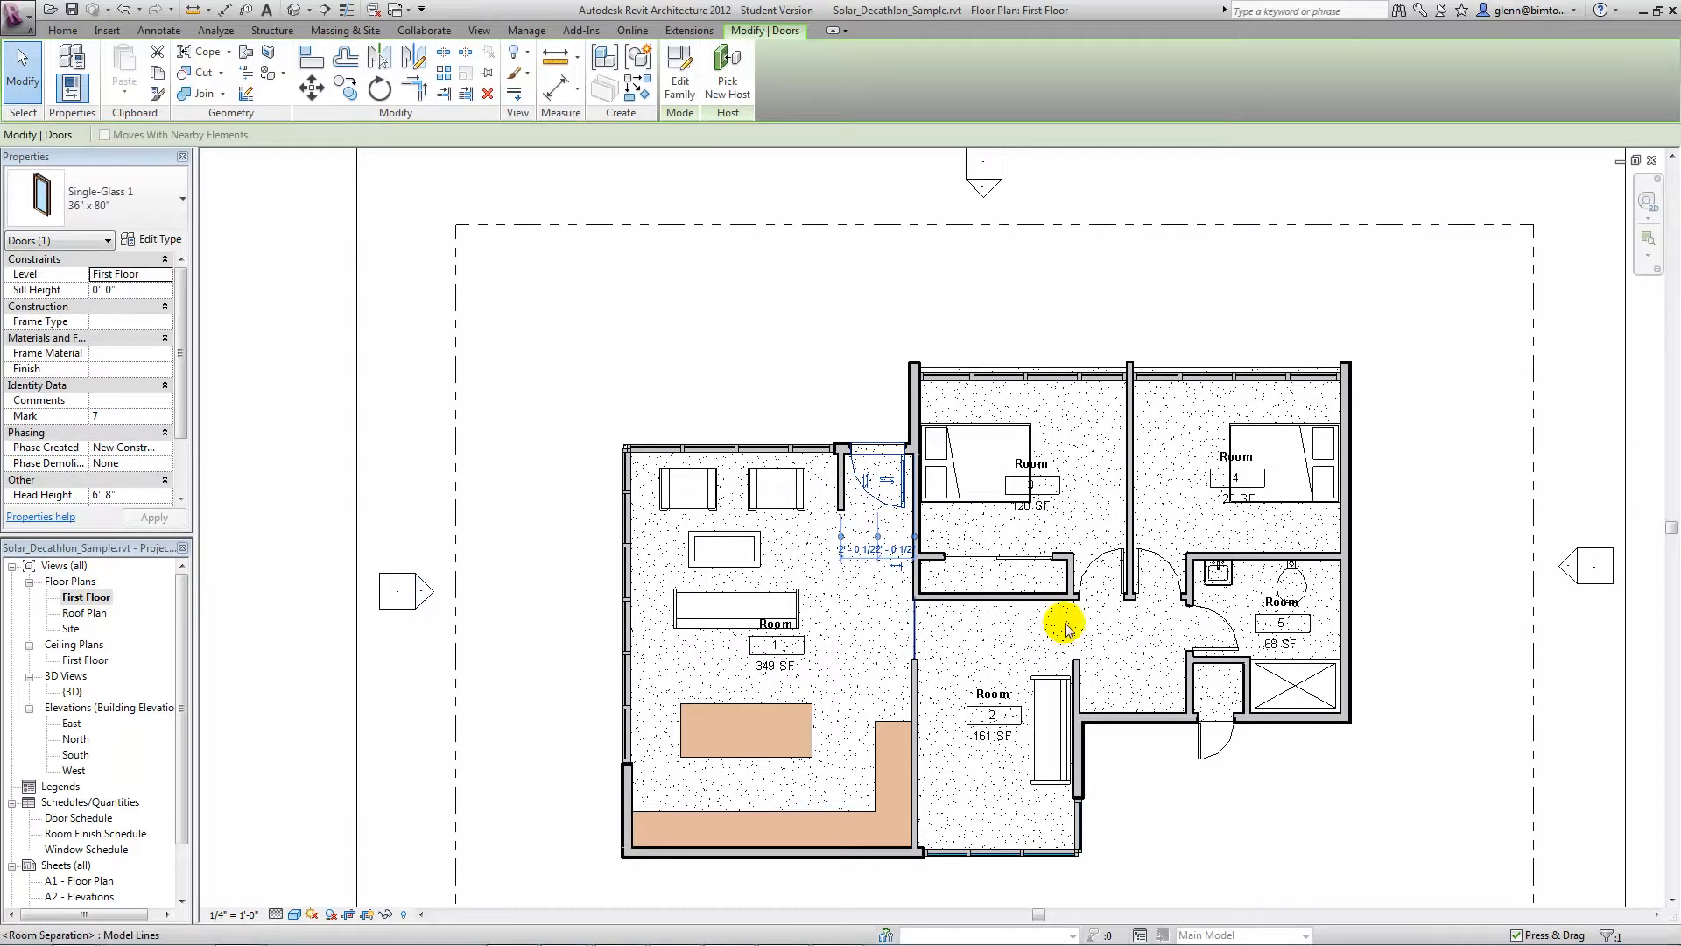
pyautogui.click(1349, 543)
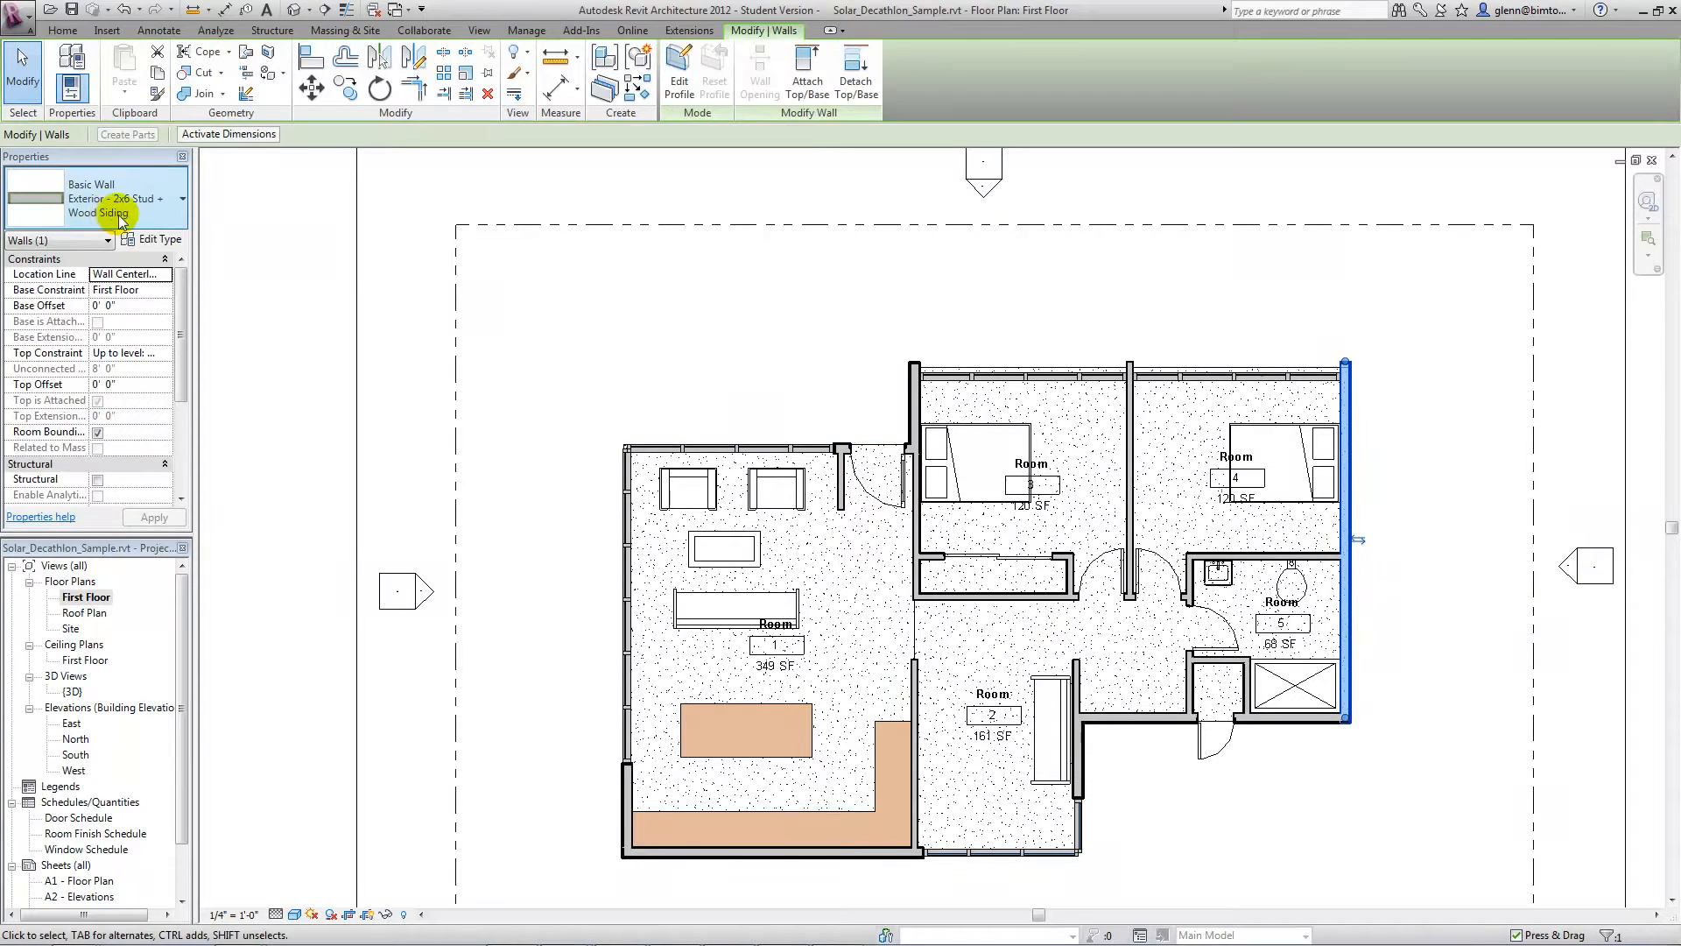
pyautogui.click(153, 239)
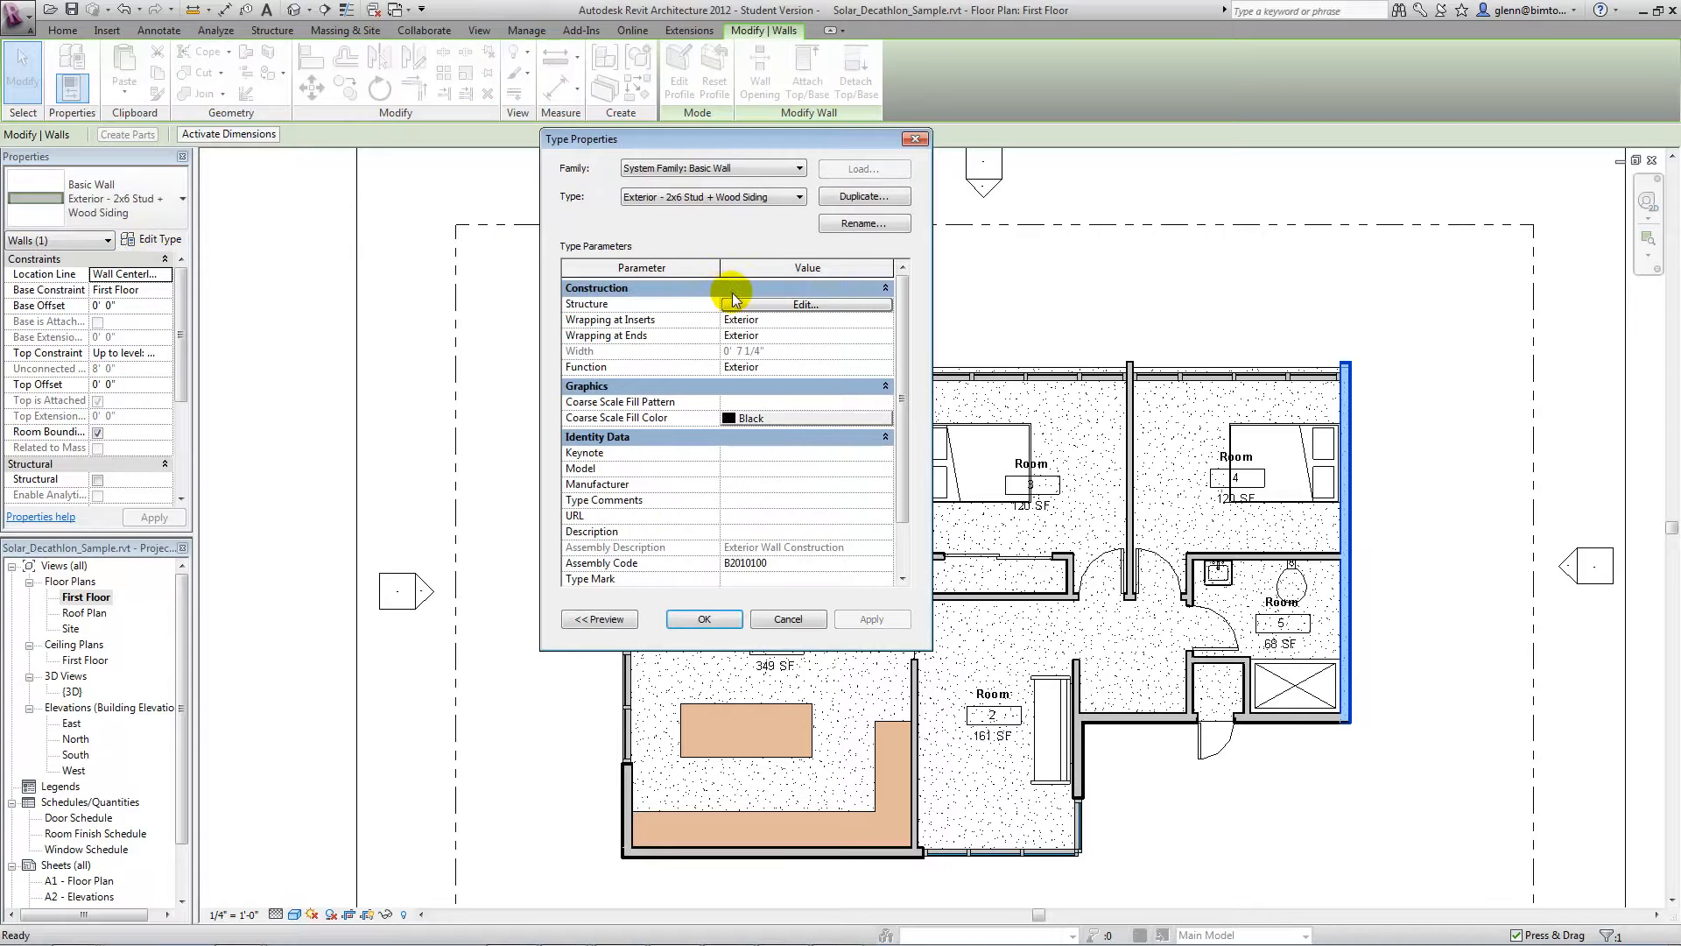
pyautogui.click(753, 305)
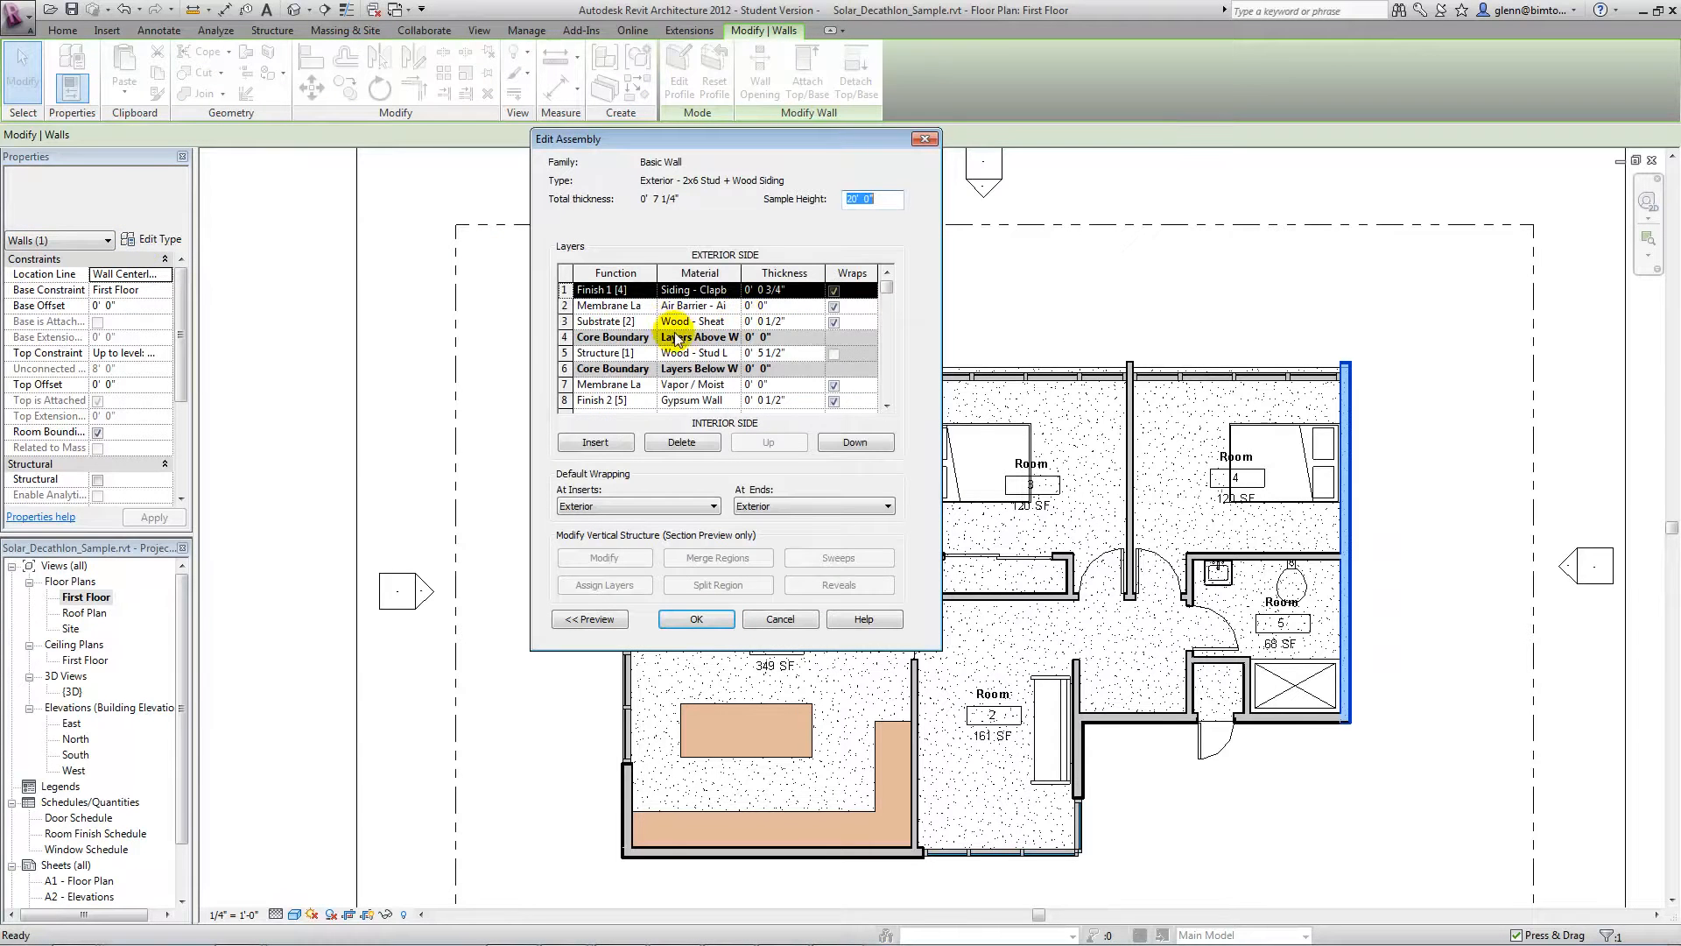
pyautogui.moveTo(741, 275); pyautogui.dragTo(762, 270)
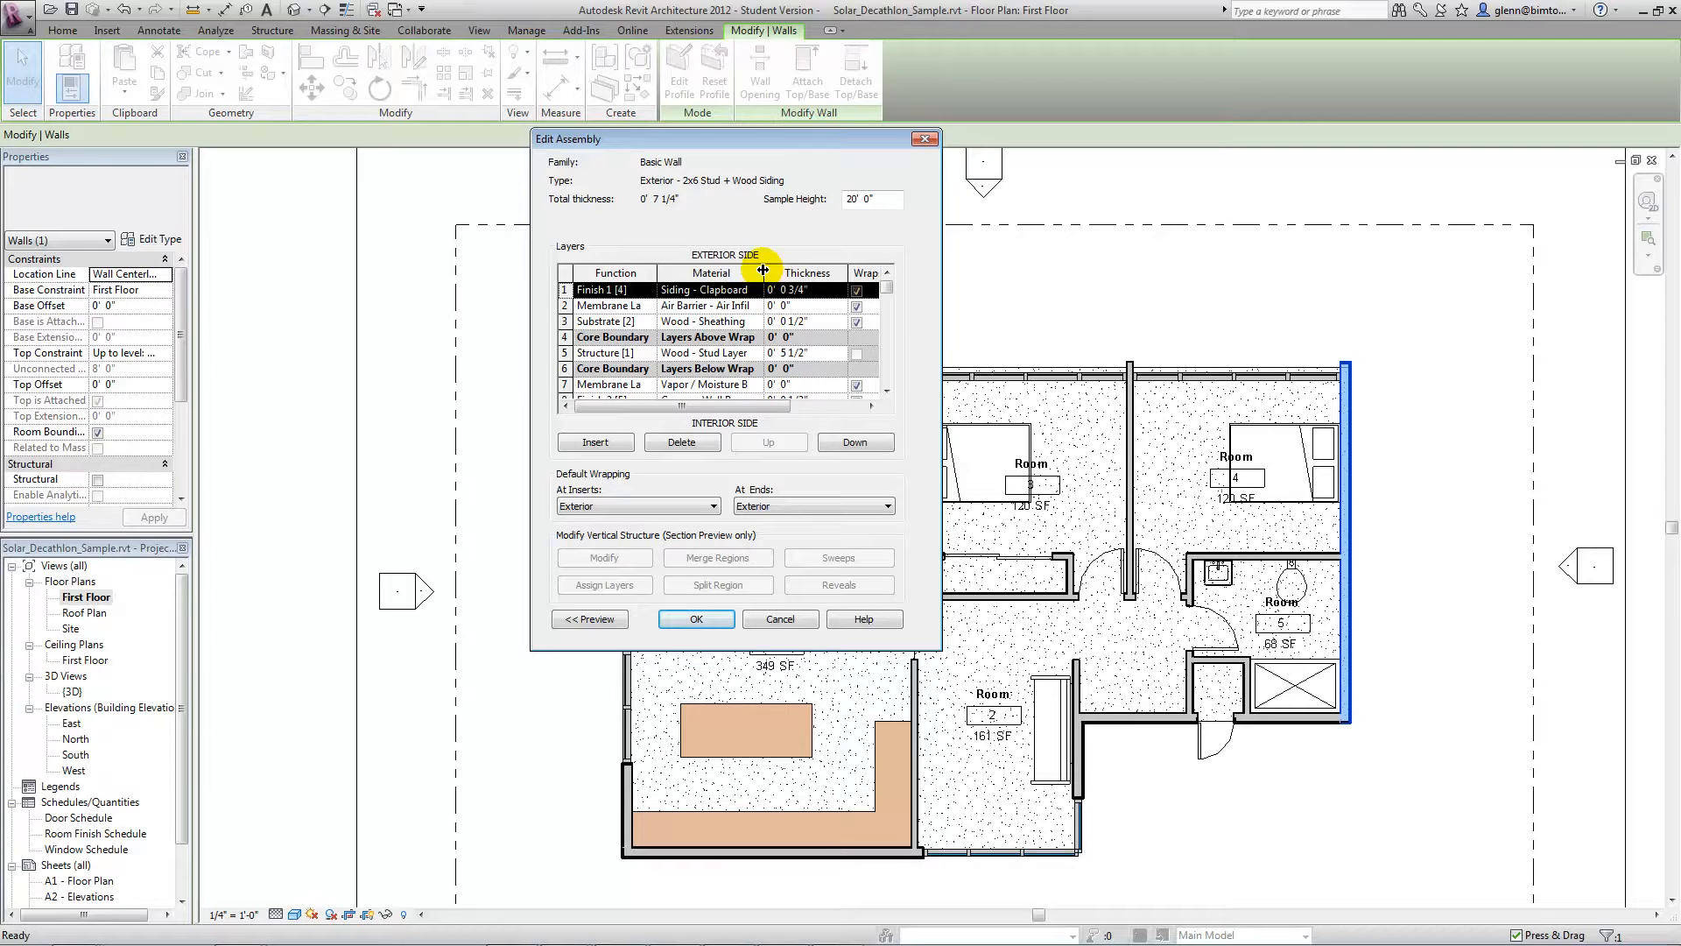
pyautogui.click(791, 621)
pyautogui.click(798, 619)
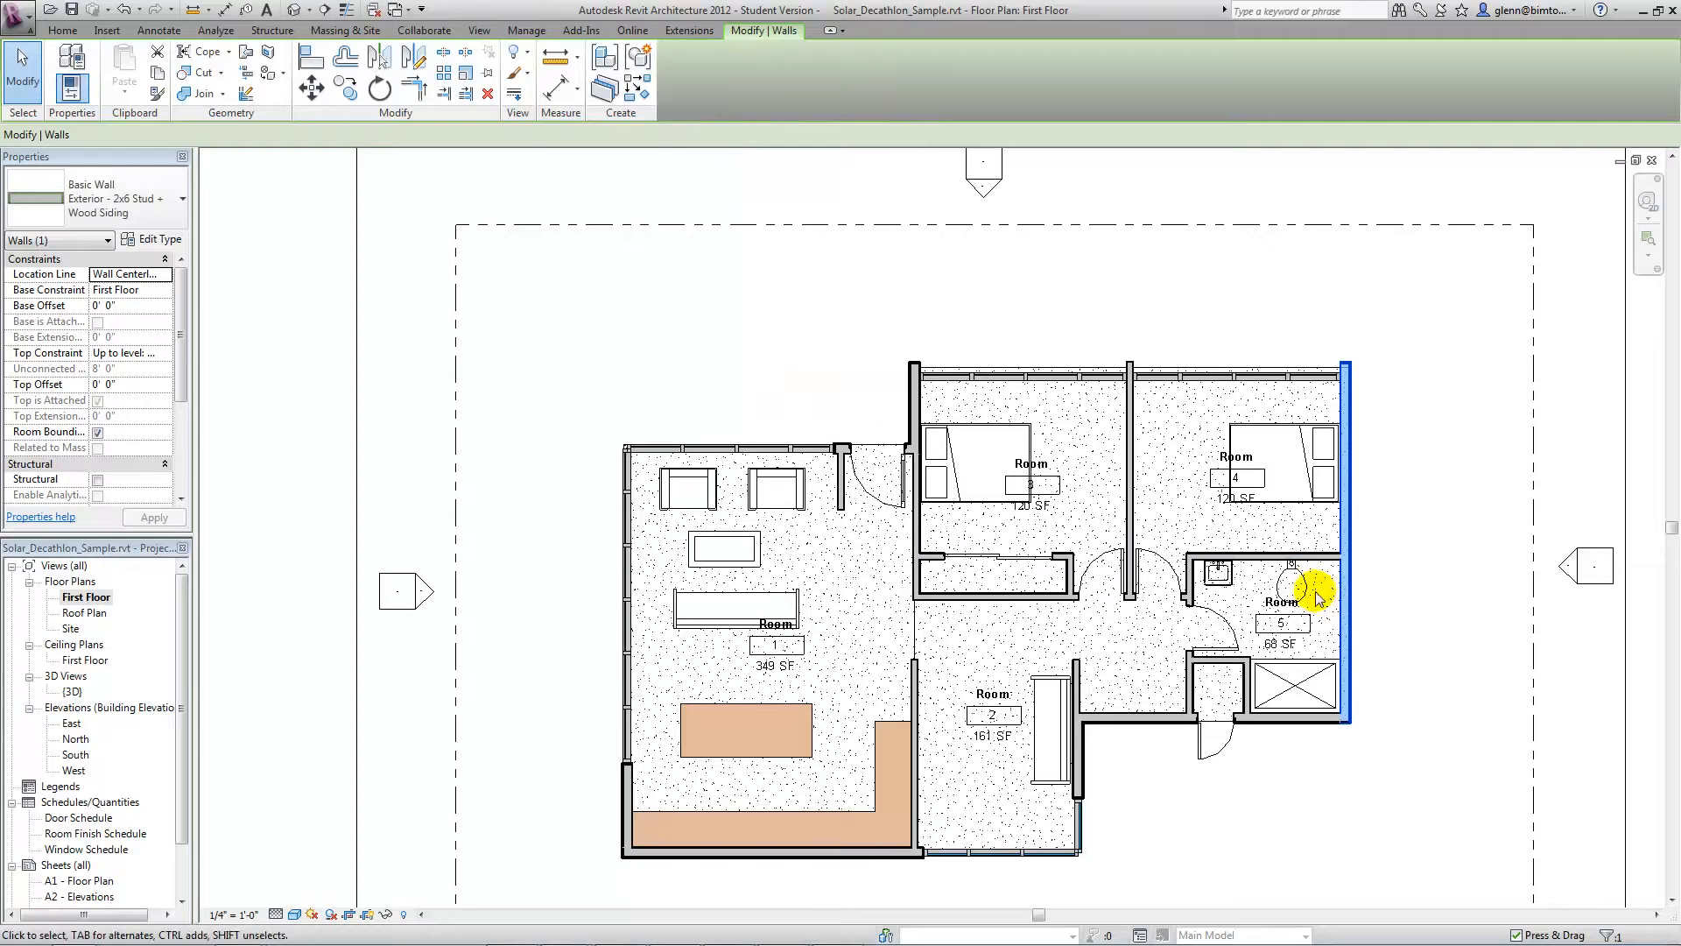
# - Inspect the sink and toilet in Room 5 on the First Floor plan
pyautogui.scroll(1, 1433, 615)
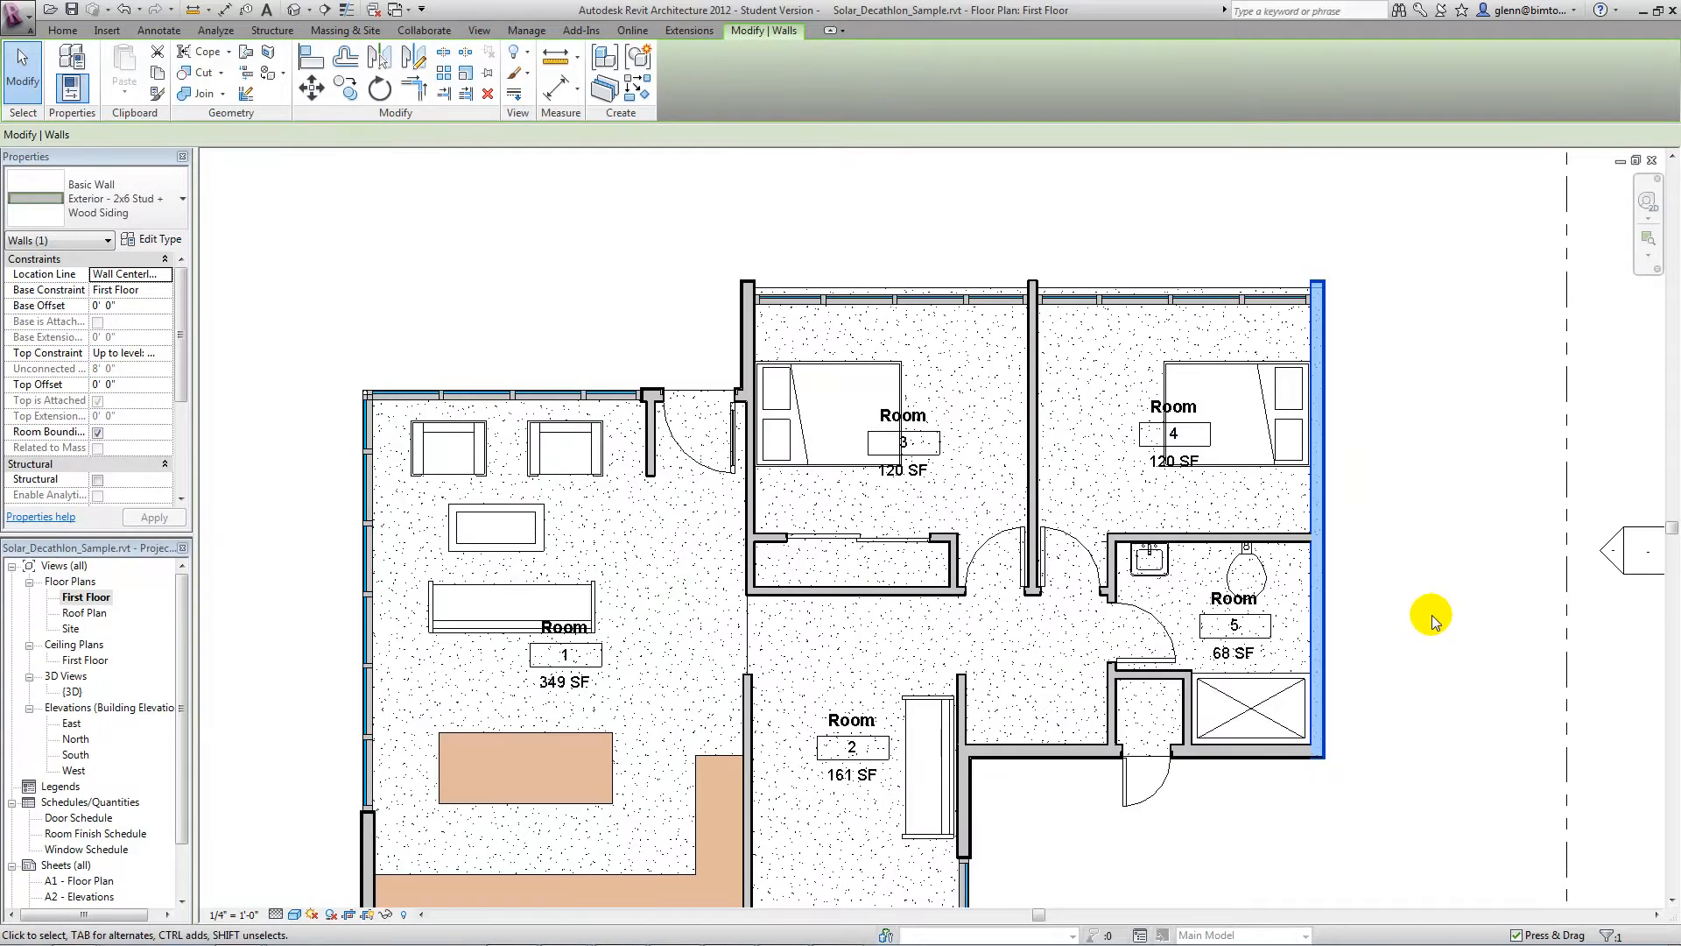
pyautogui.scroll(1, 1433, 614)
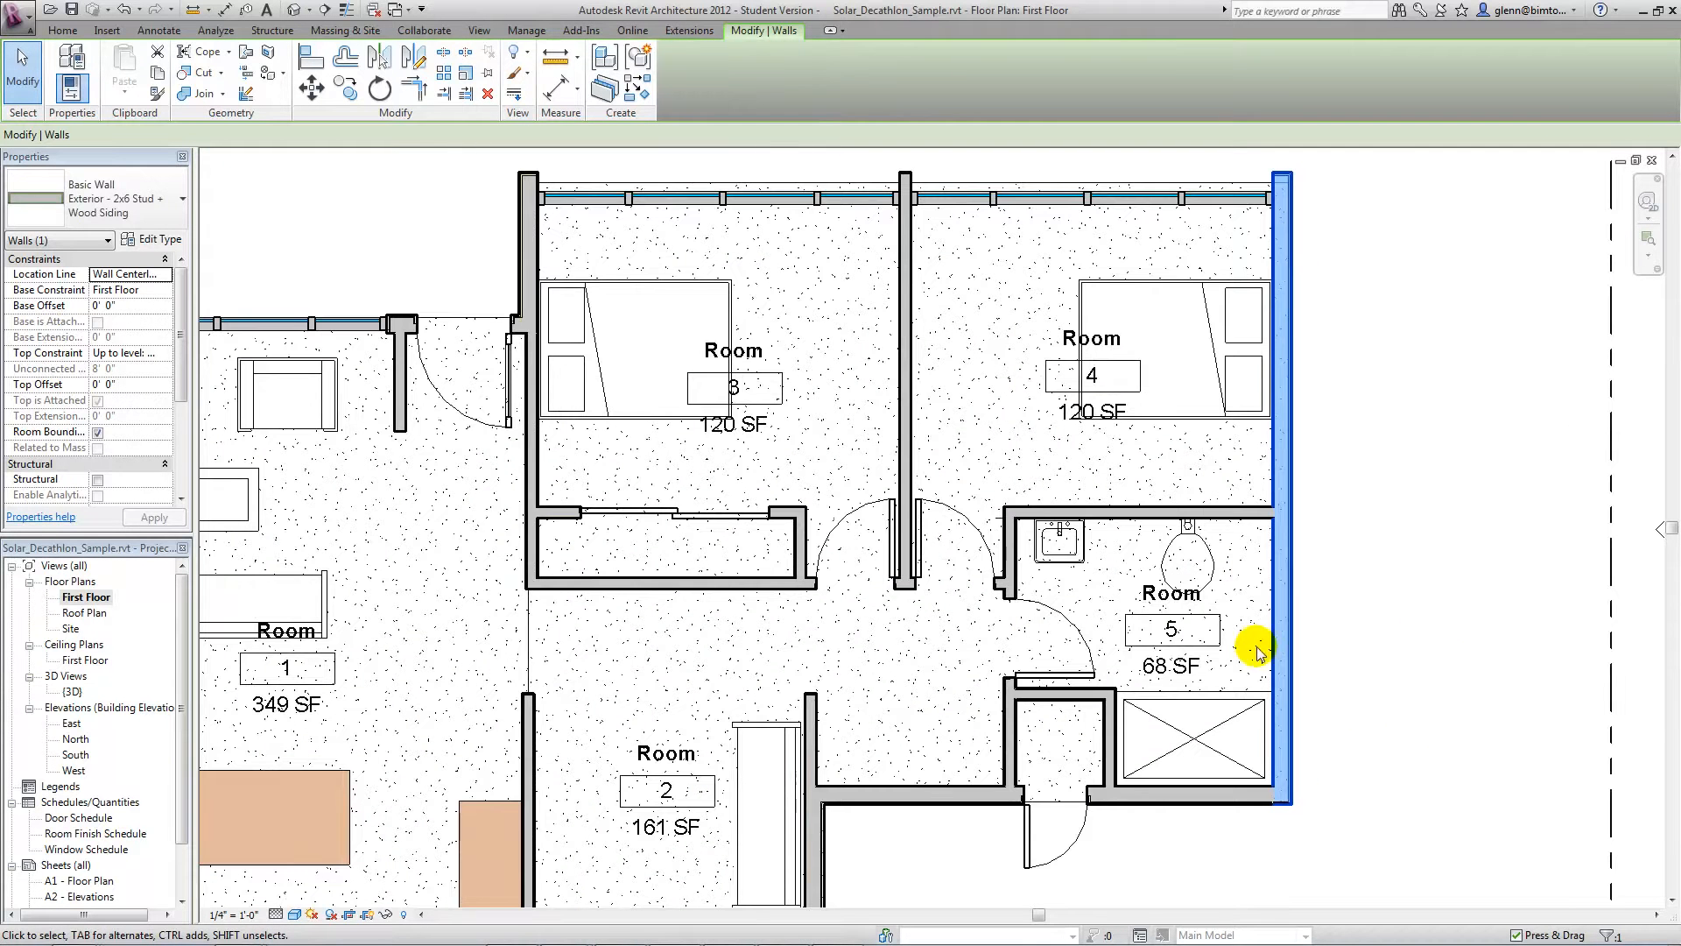
pyautogui.click(1076, 571)
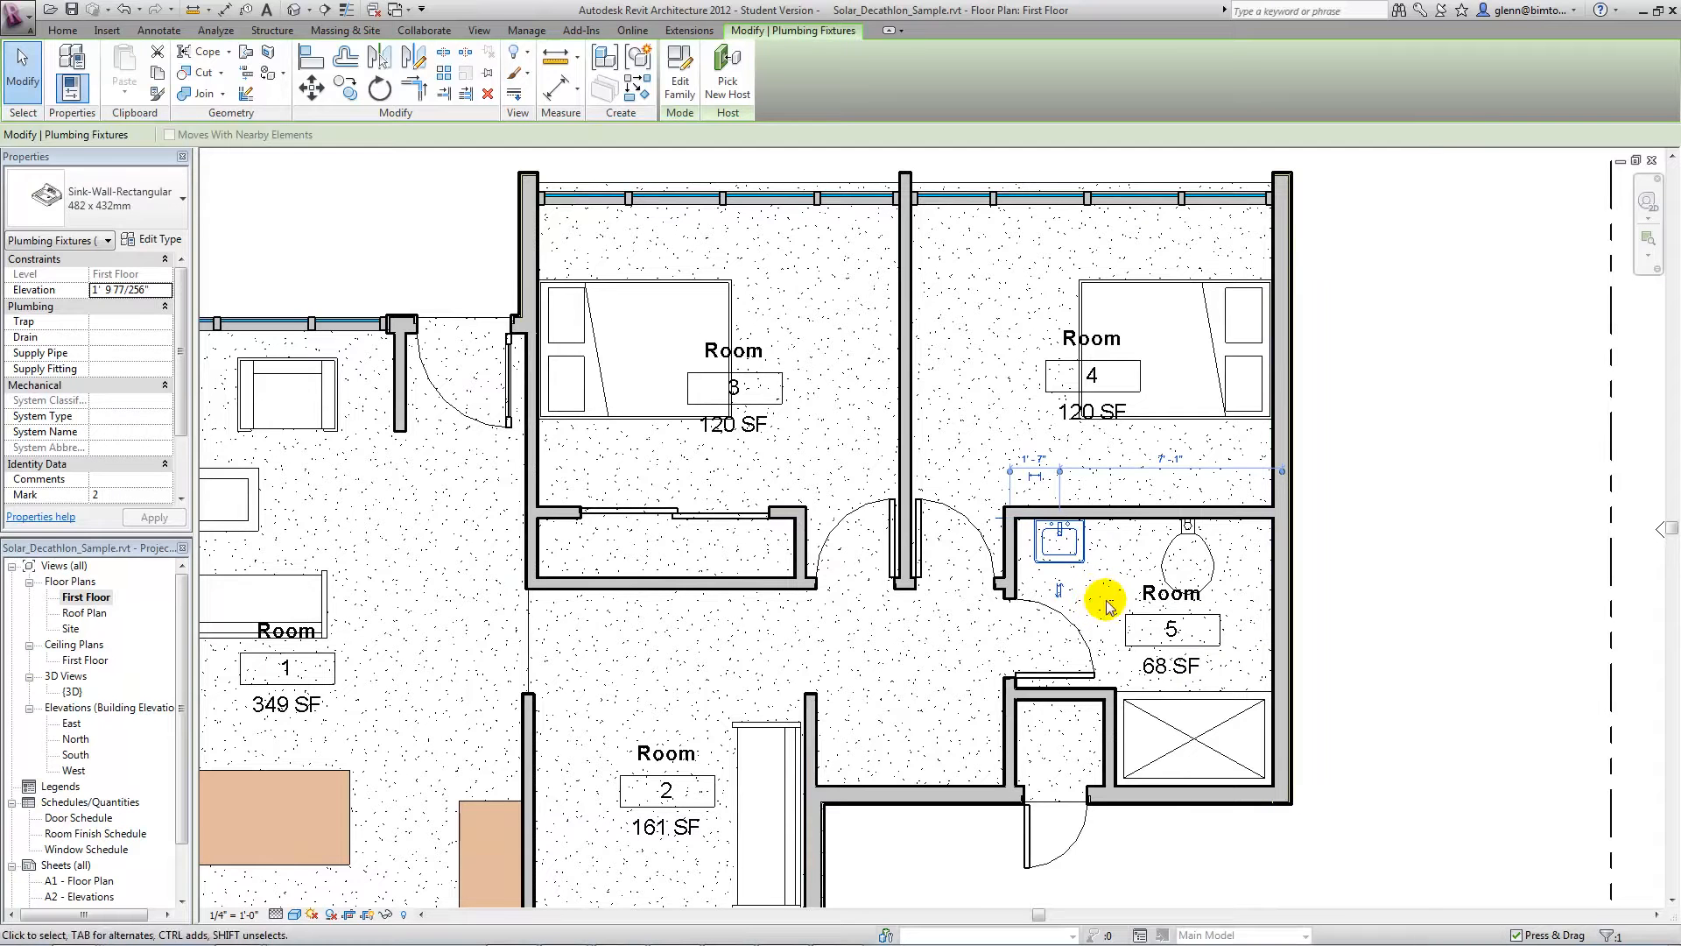
pyautogui.click(1184, 565)
pyautogui.click(1078, 573)
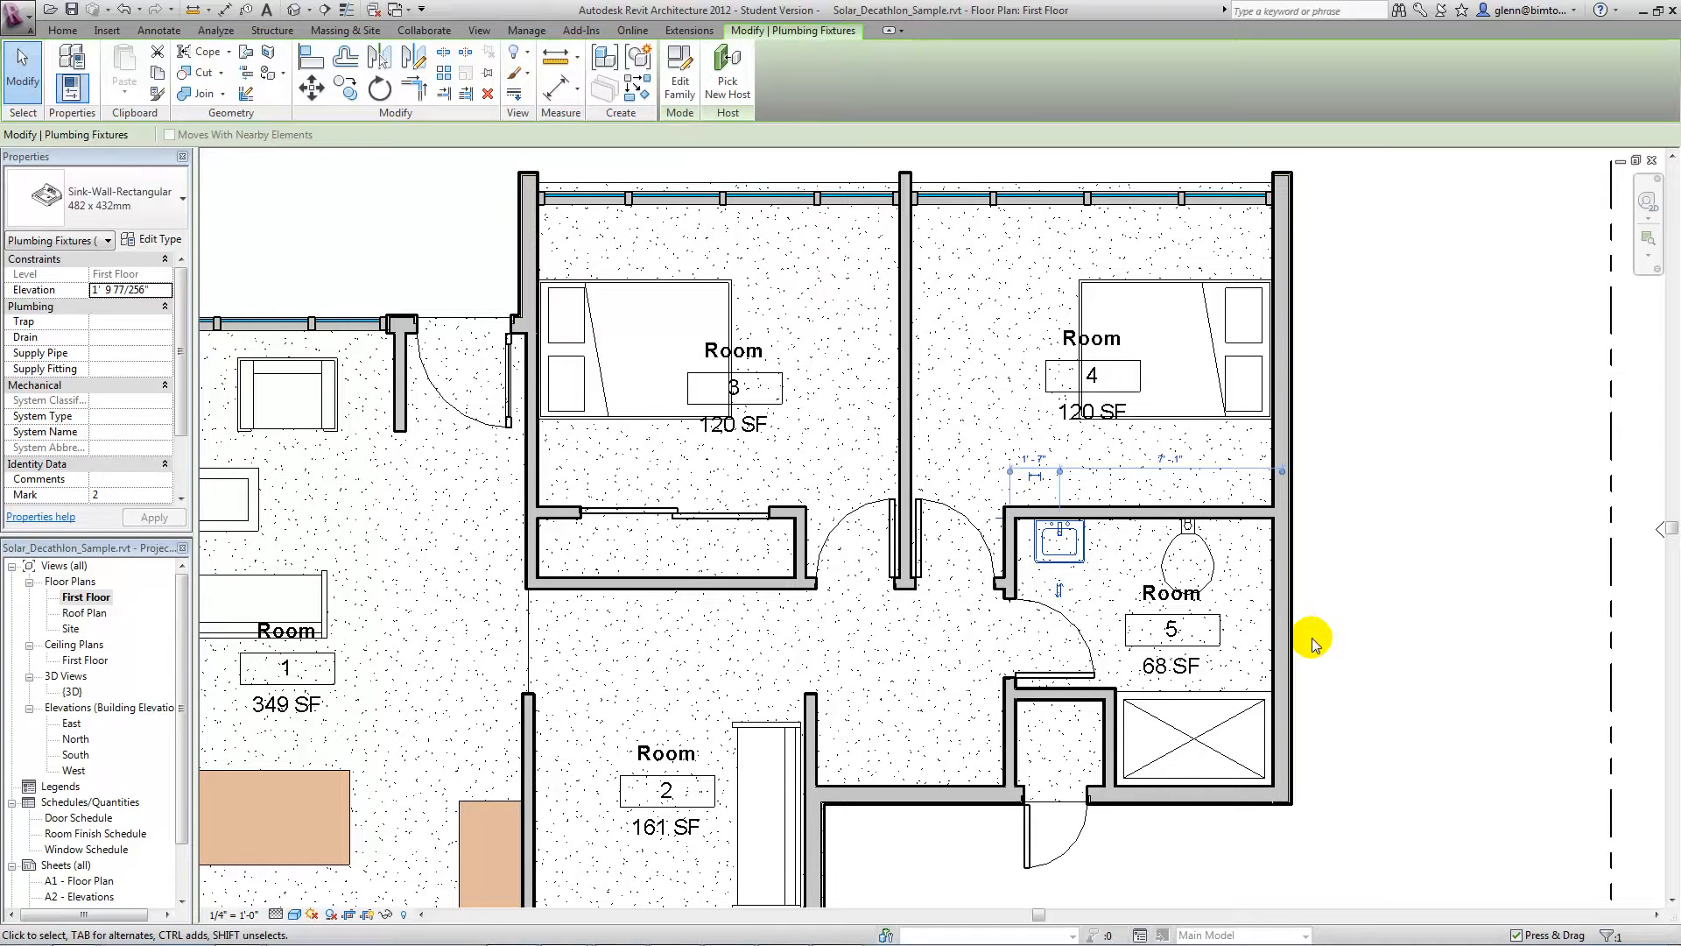
# - Enable the section box in the {3D} view's properties
pyautogui.doubleClick(74, 691)
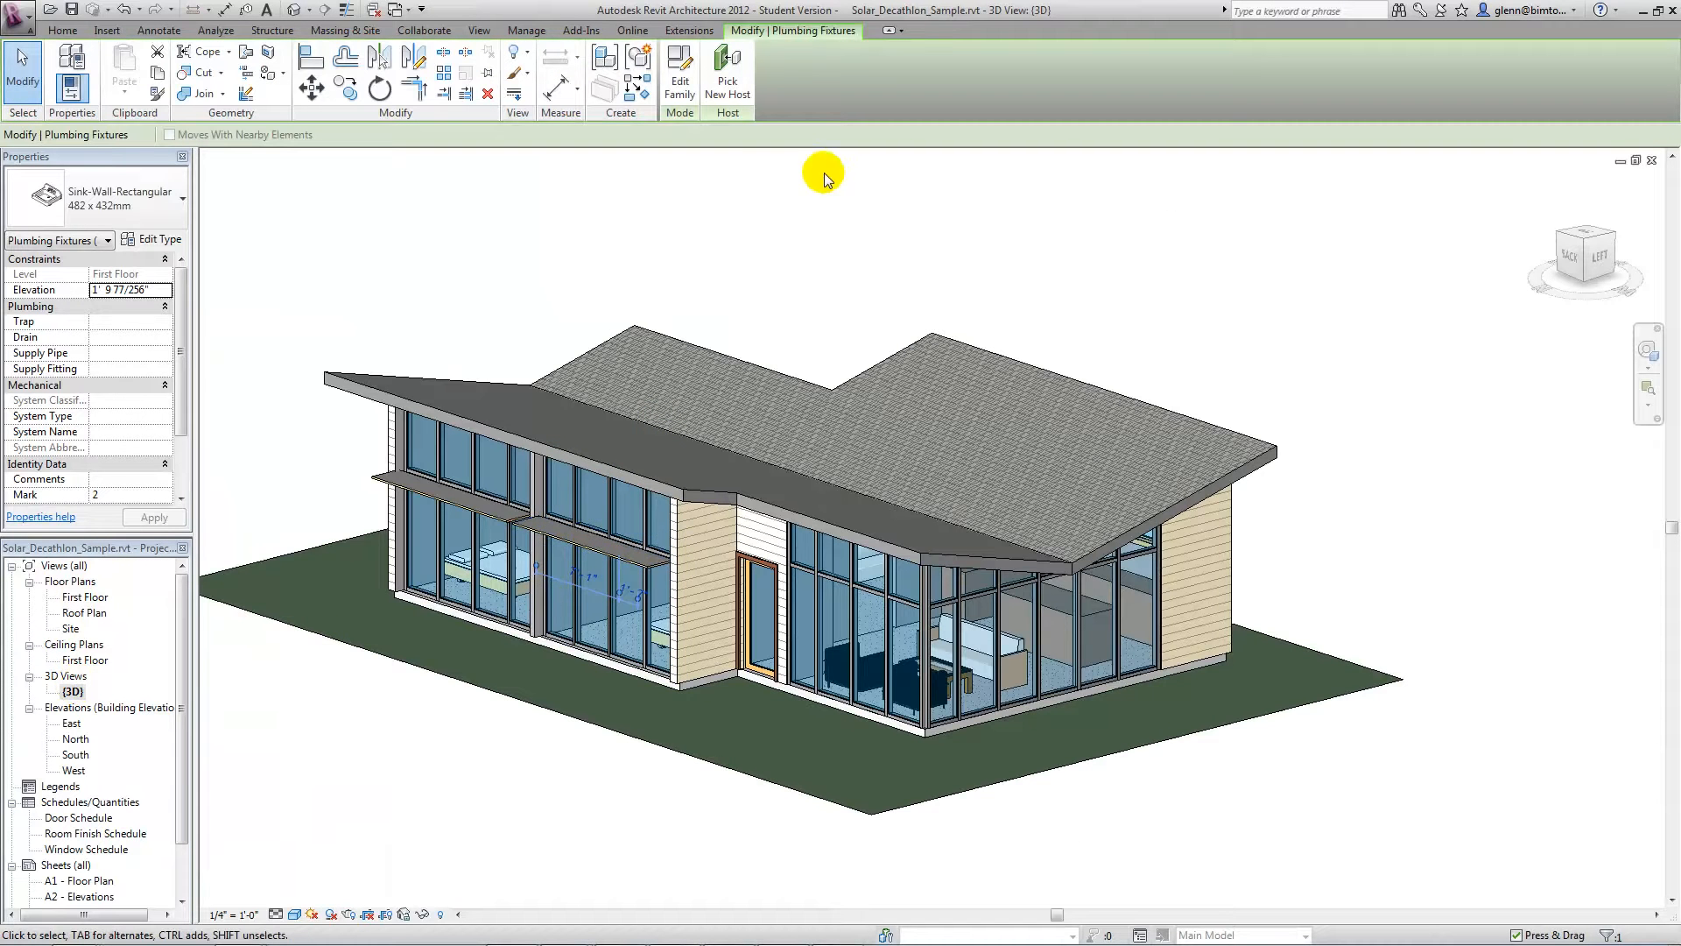
pyautogui.scroll(-1, 838, 215)
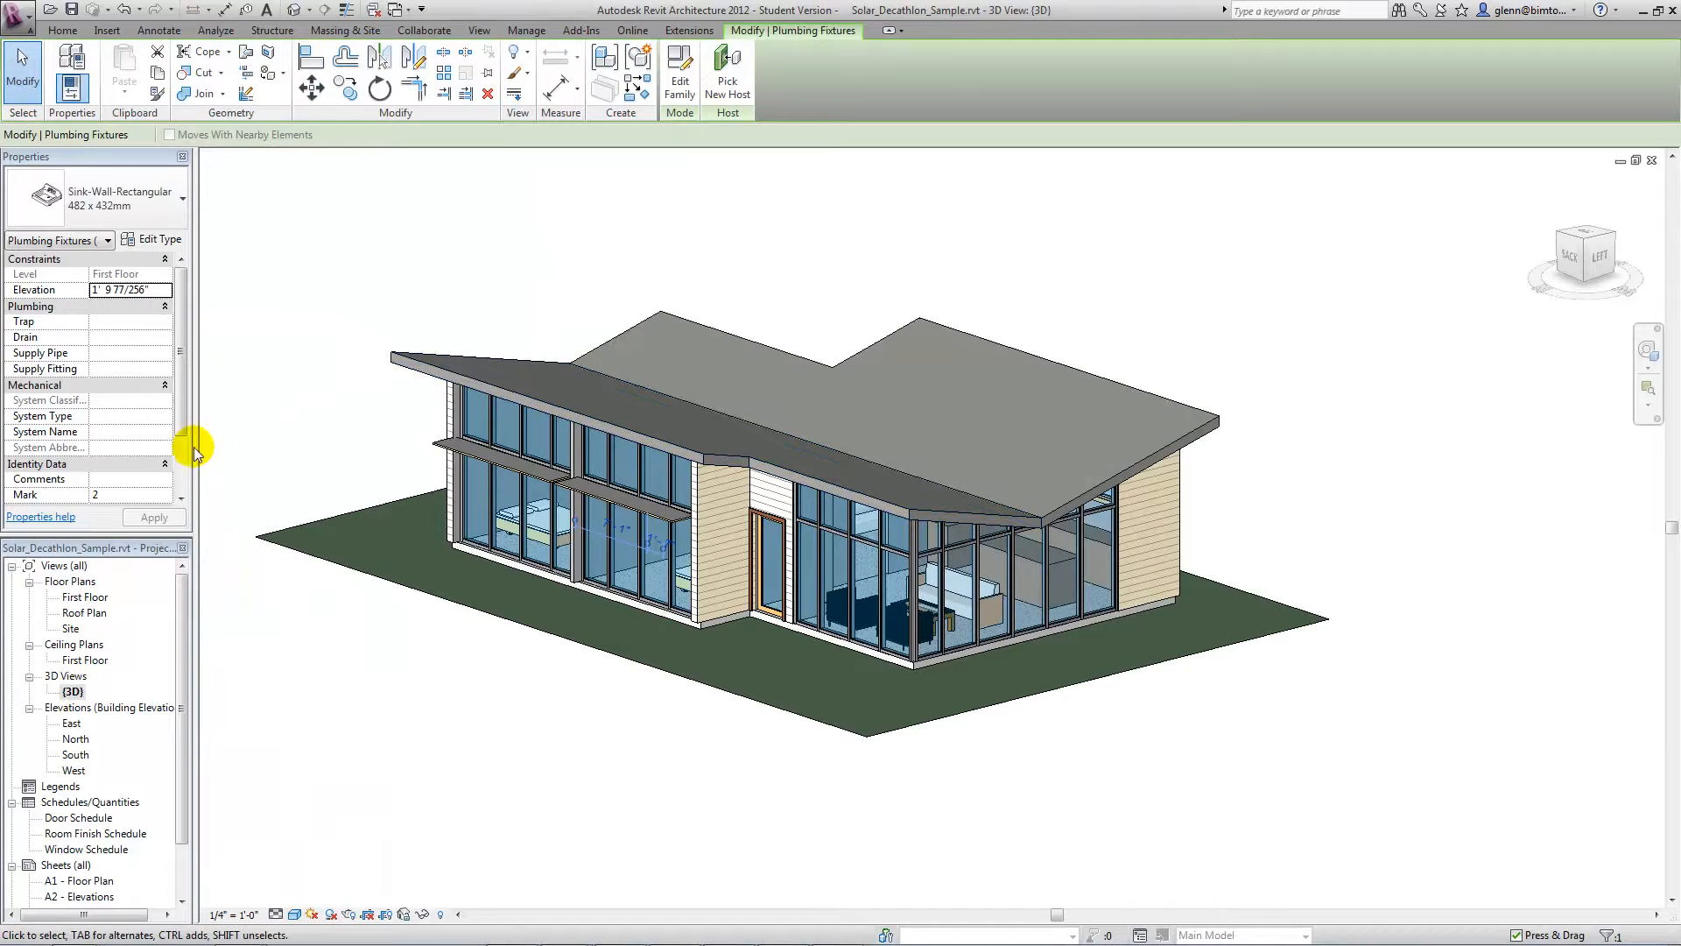
pyautogui.scroll(-2, 168, 442)
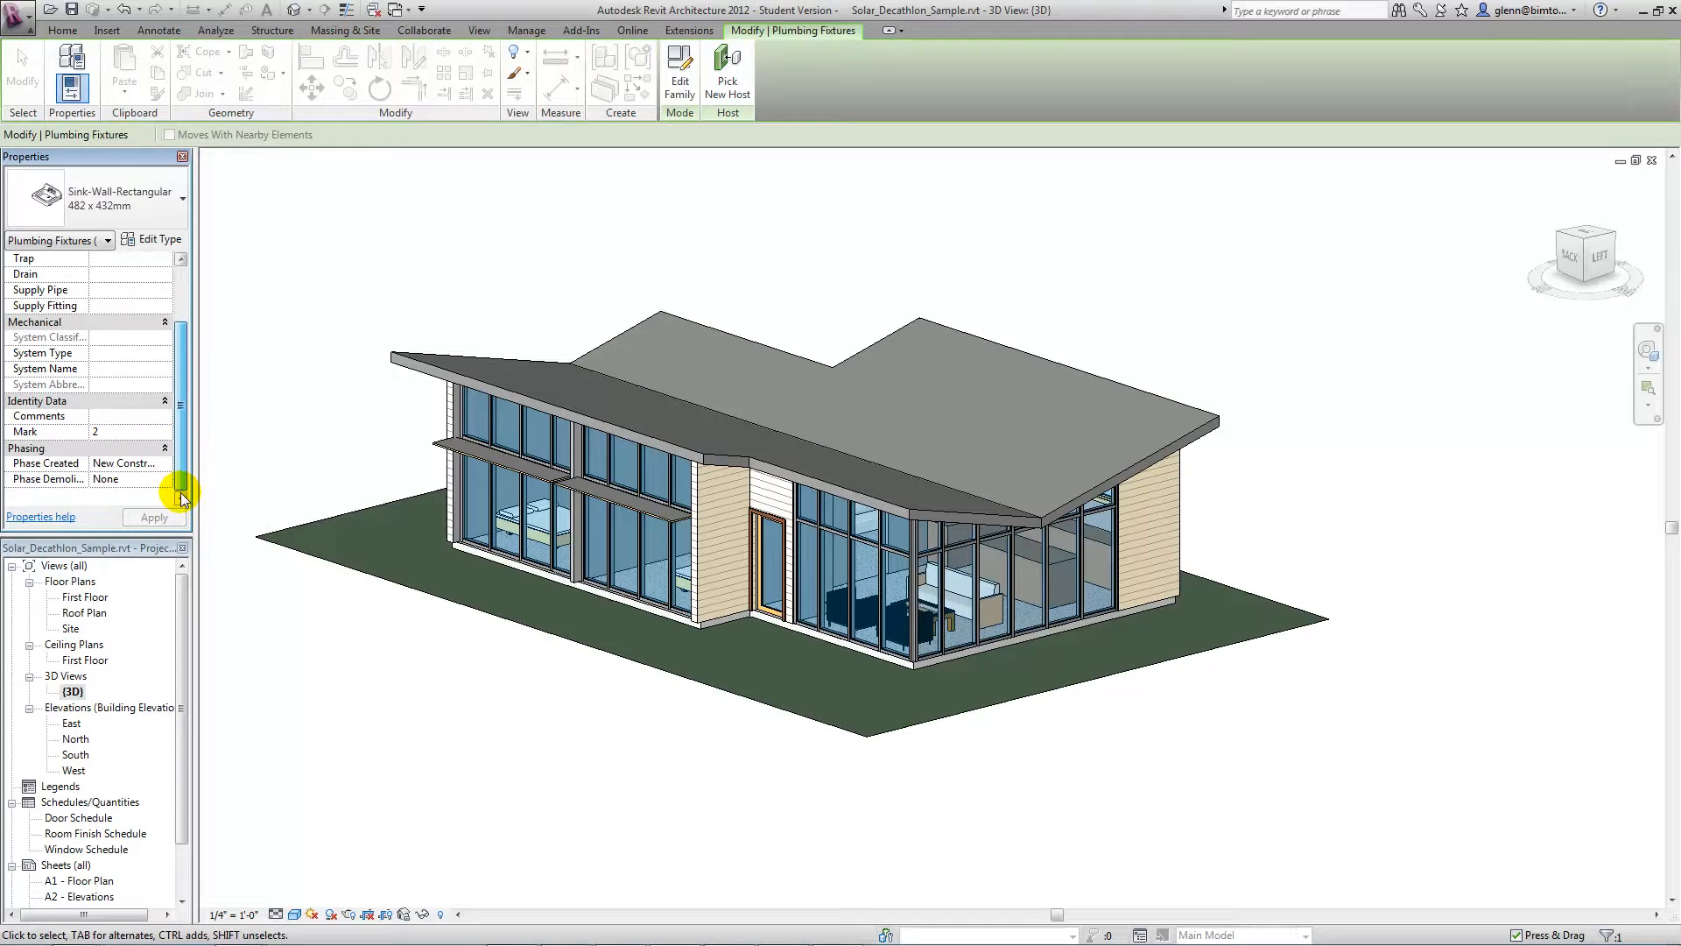
pyautogui.click(321, 405)
pyautogui.moveTo(180, 359); pyautogui.dragTo(184, 423)
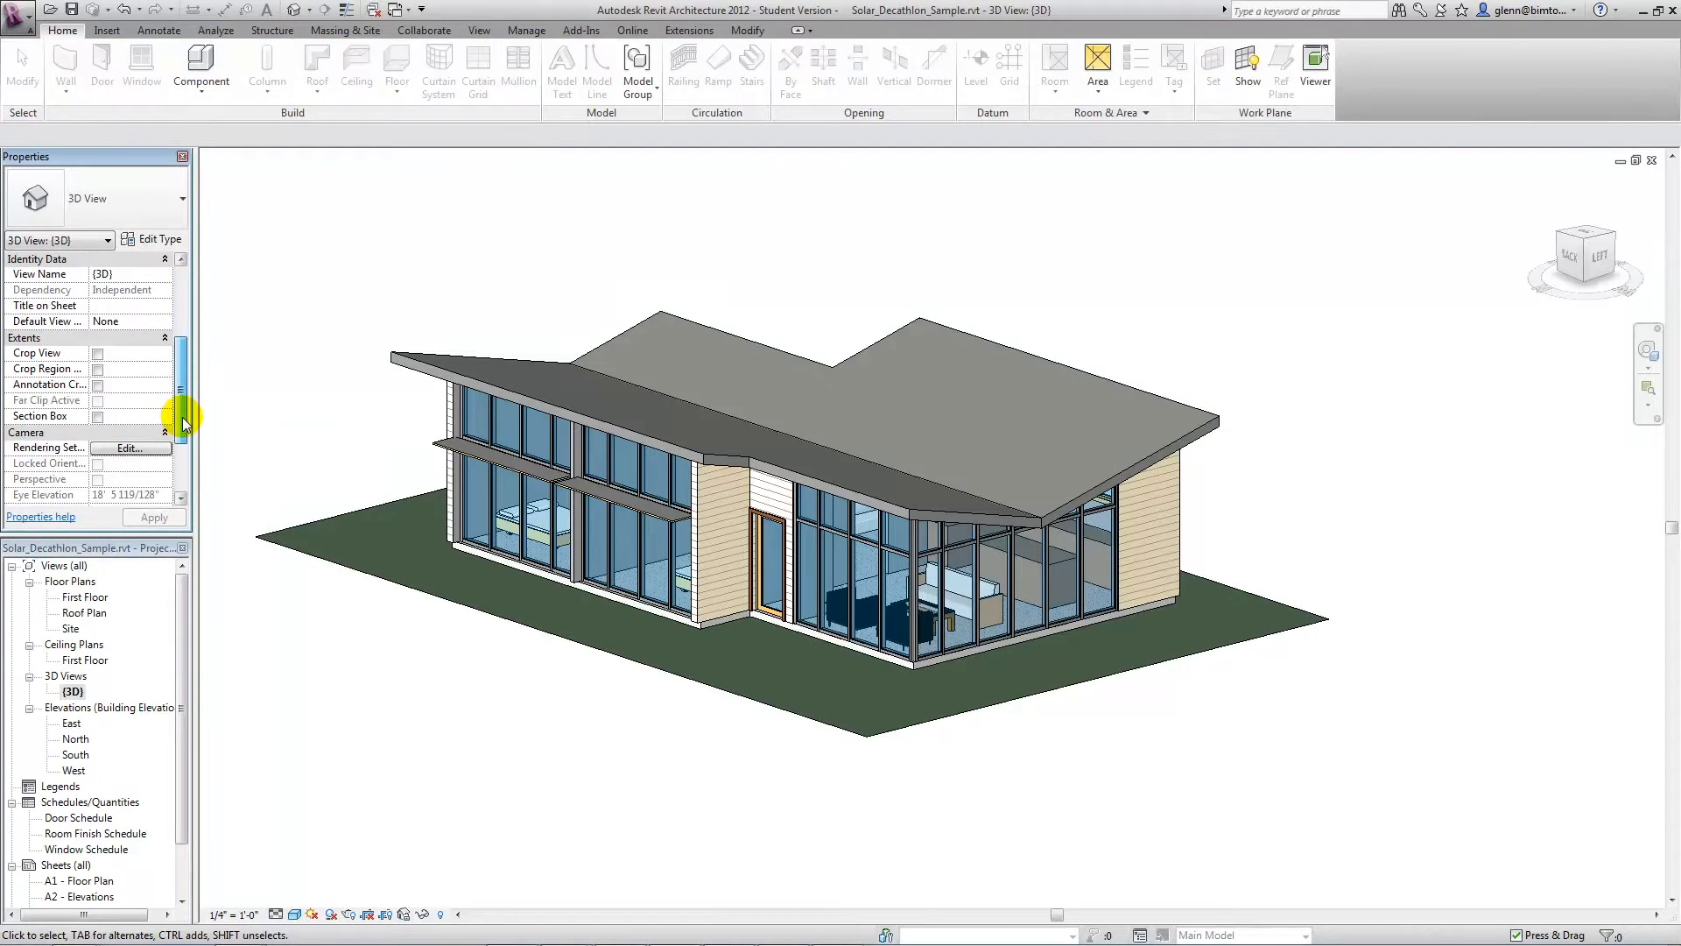
pyautogui.click(98, 417)
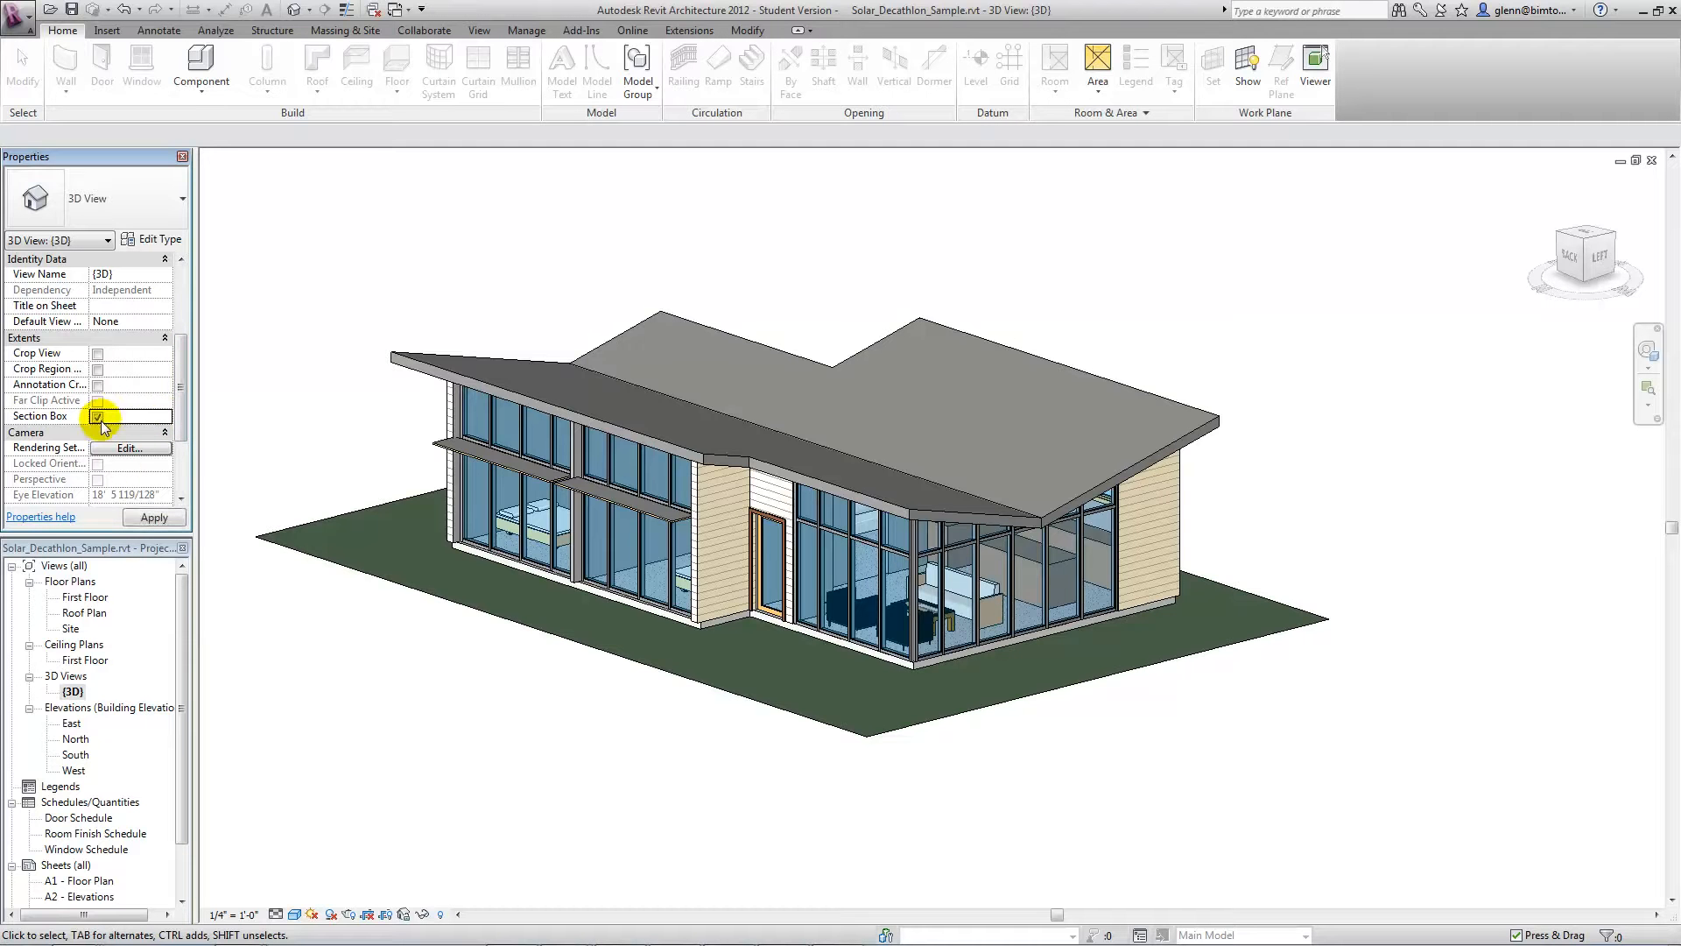
pyautogui.click(155, 517)
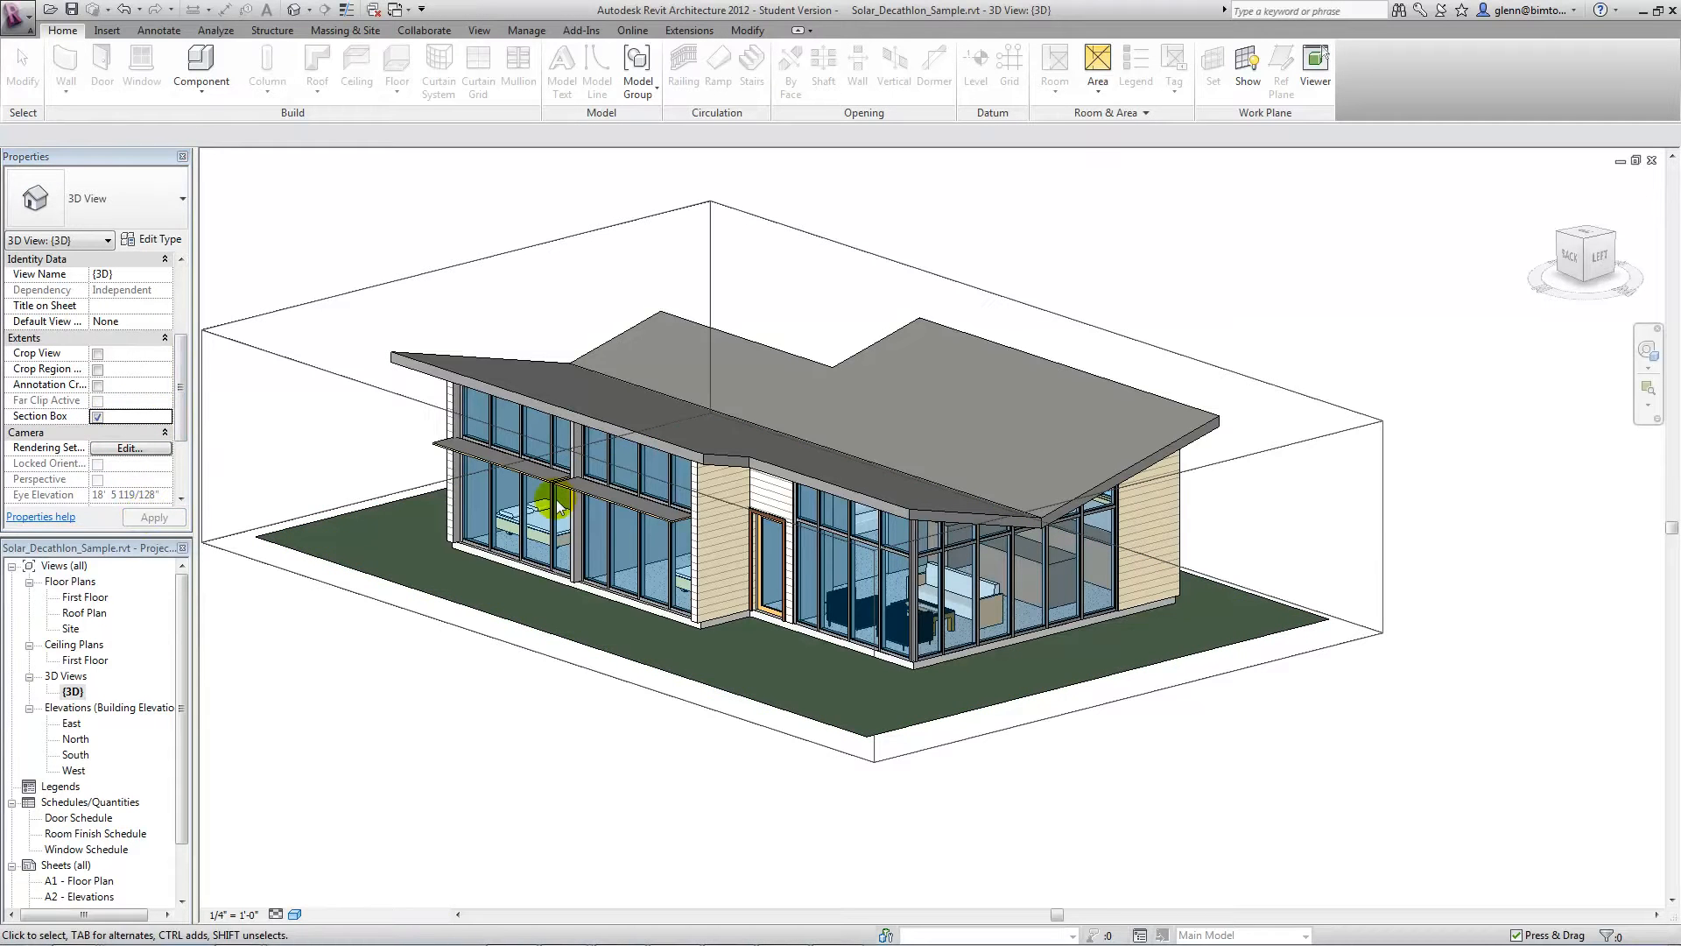
# - Pull the section box face inward past the living room's end window wall to cut open the interior
pyautogui.click(1334, 433)
pyautogui.moveTo(1133, 593); pyautogui.dragTo(999, 529)
pyautogui.click(1647, 350)
pyautogui.moveTo(1480, 536)
pyautogui.mouseDown()
pyautogui.moveTo(1362, 514)
pyautogui.moveTo(1295, 548)
pyautogui.moveTo(1434, 514)
pyautogui.moveTo(1494, 552)
pyautogui.moveTo(1480, 544)
pyautogui.mouseUp()
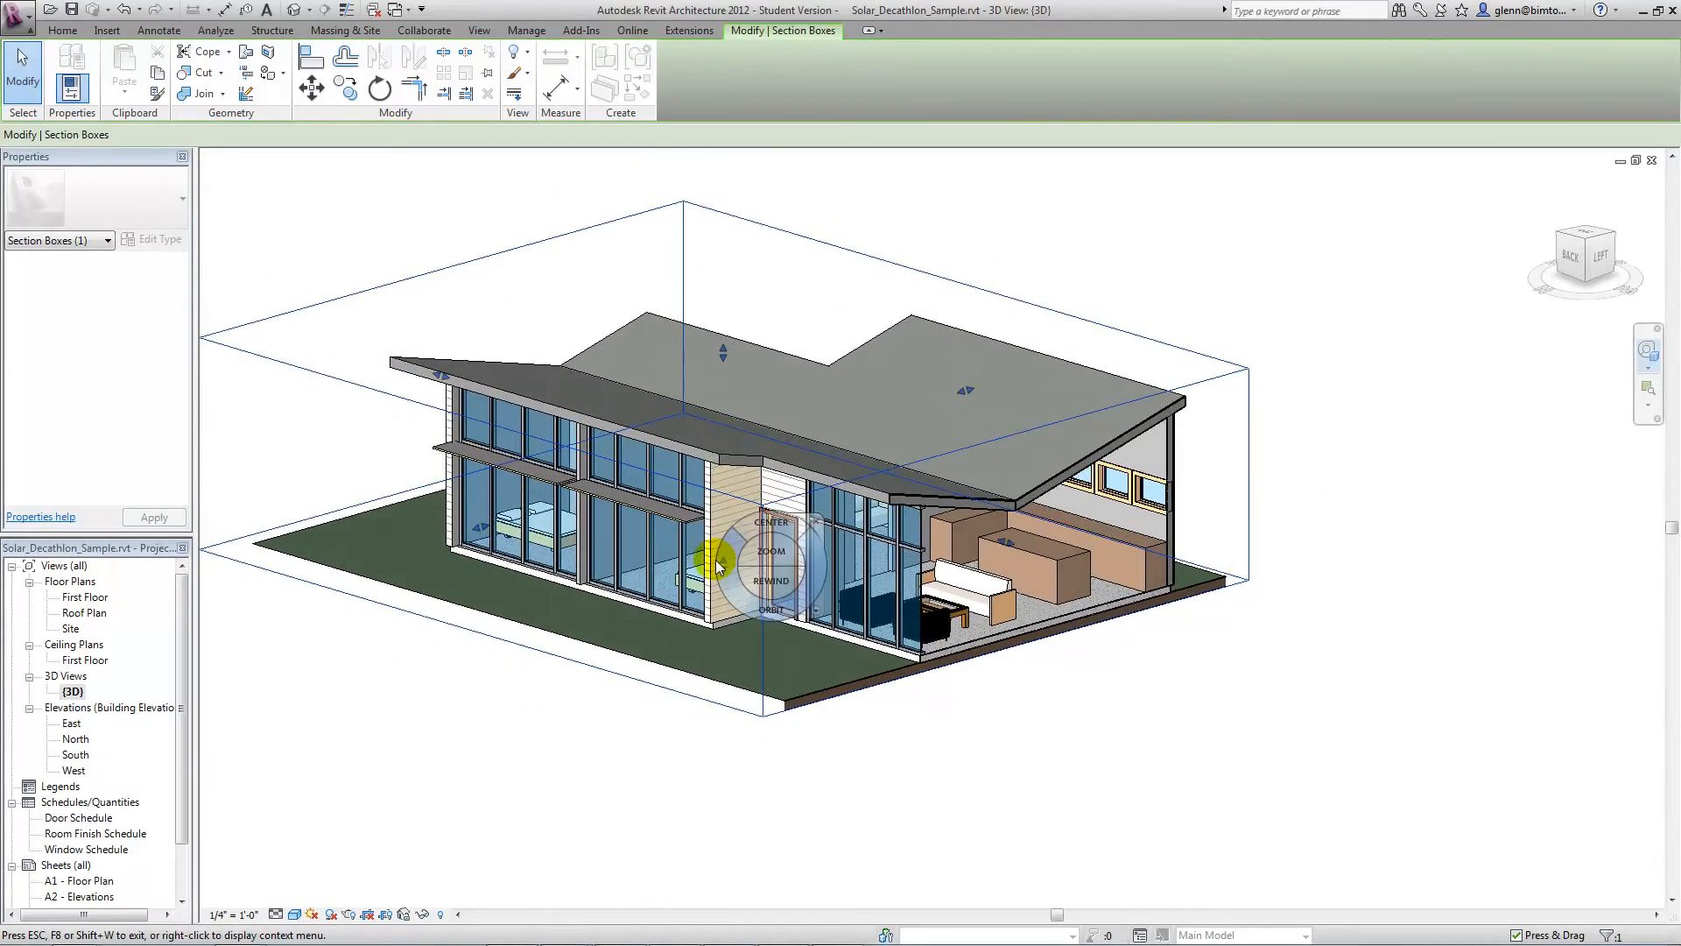
# - Place a camera on the First Floor plan in Room 1's kitchen corner, aimed across the seating area toward the window wall
pyautogui.doubleClick(88, 598)
pyautogui.scroll(-2, 223, 650)
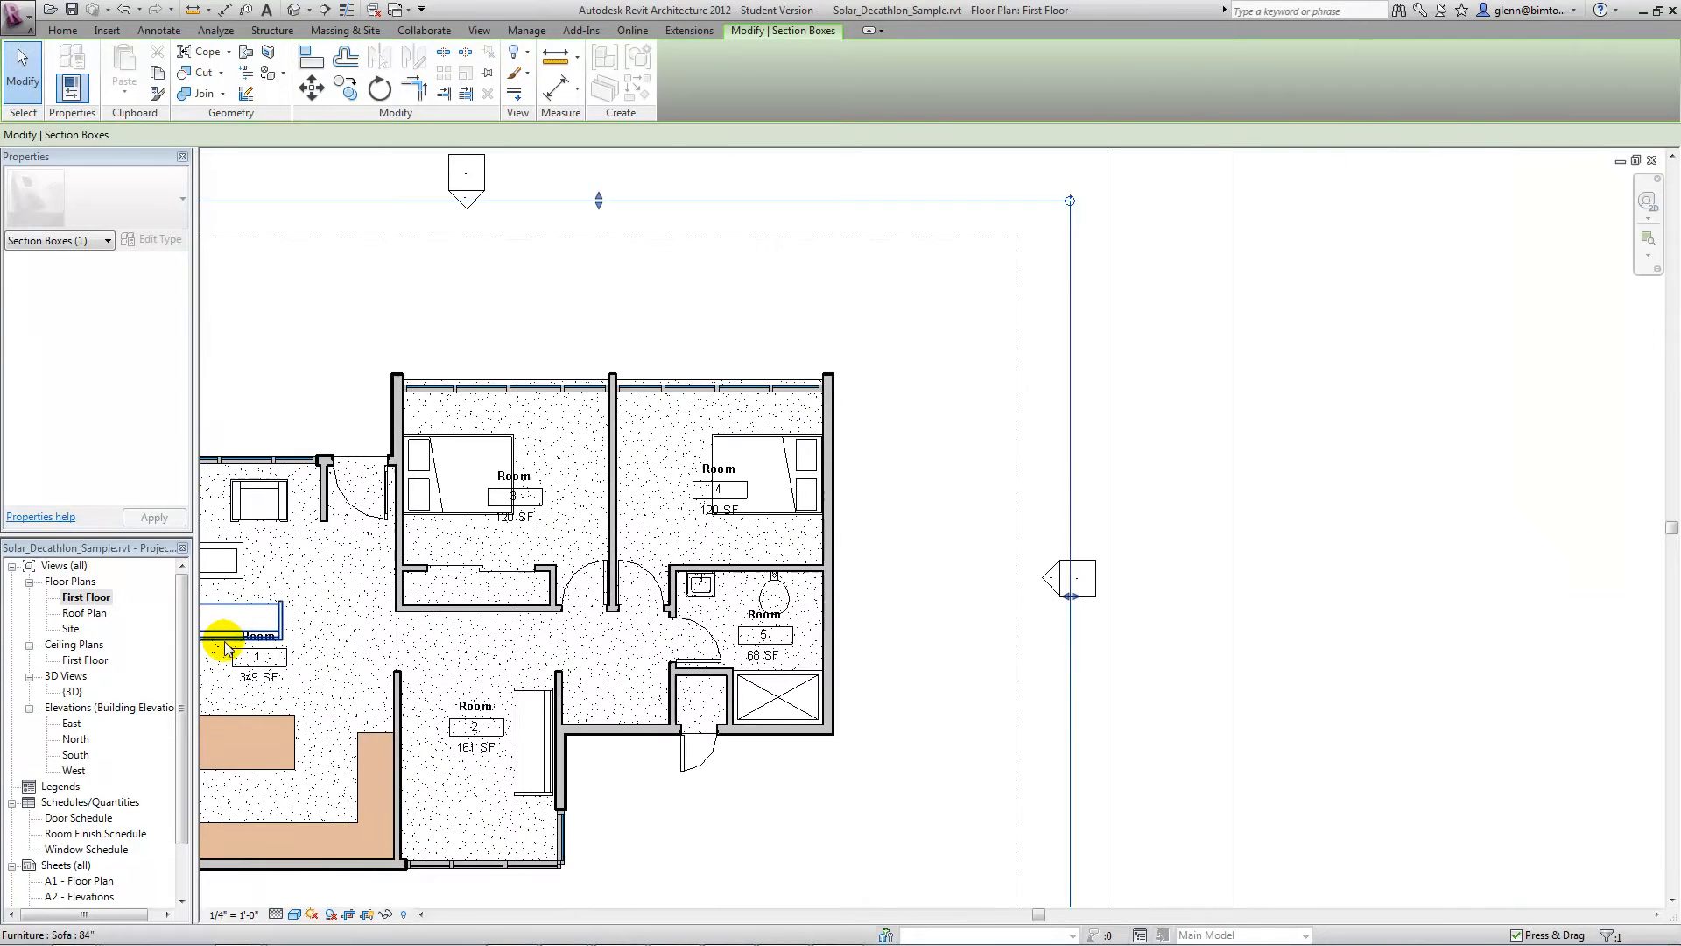
pyautogui.click(479, 30)
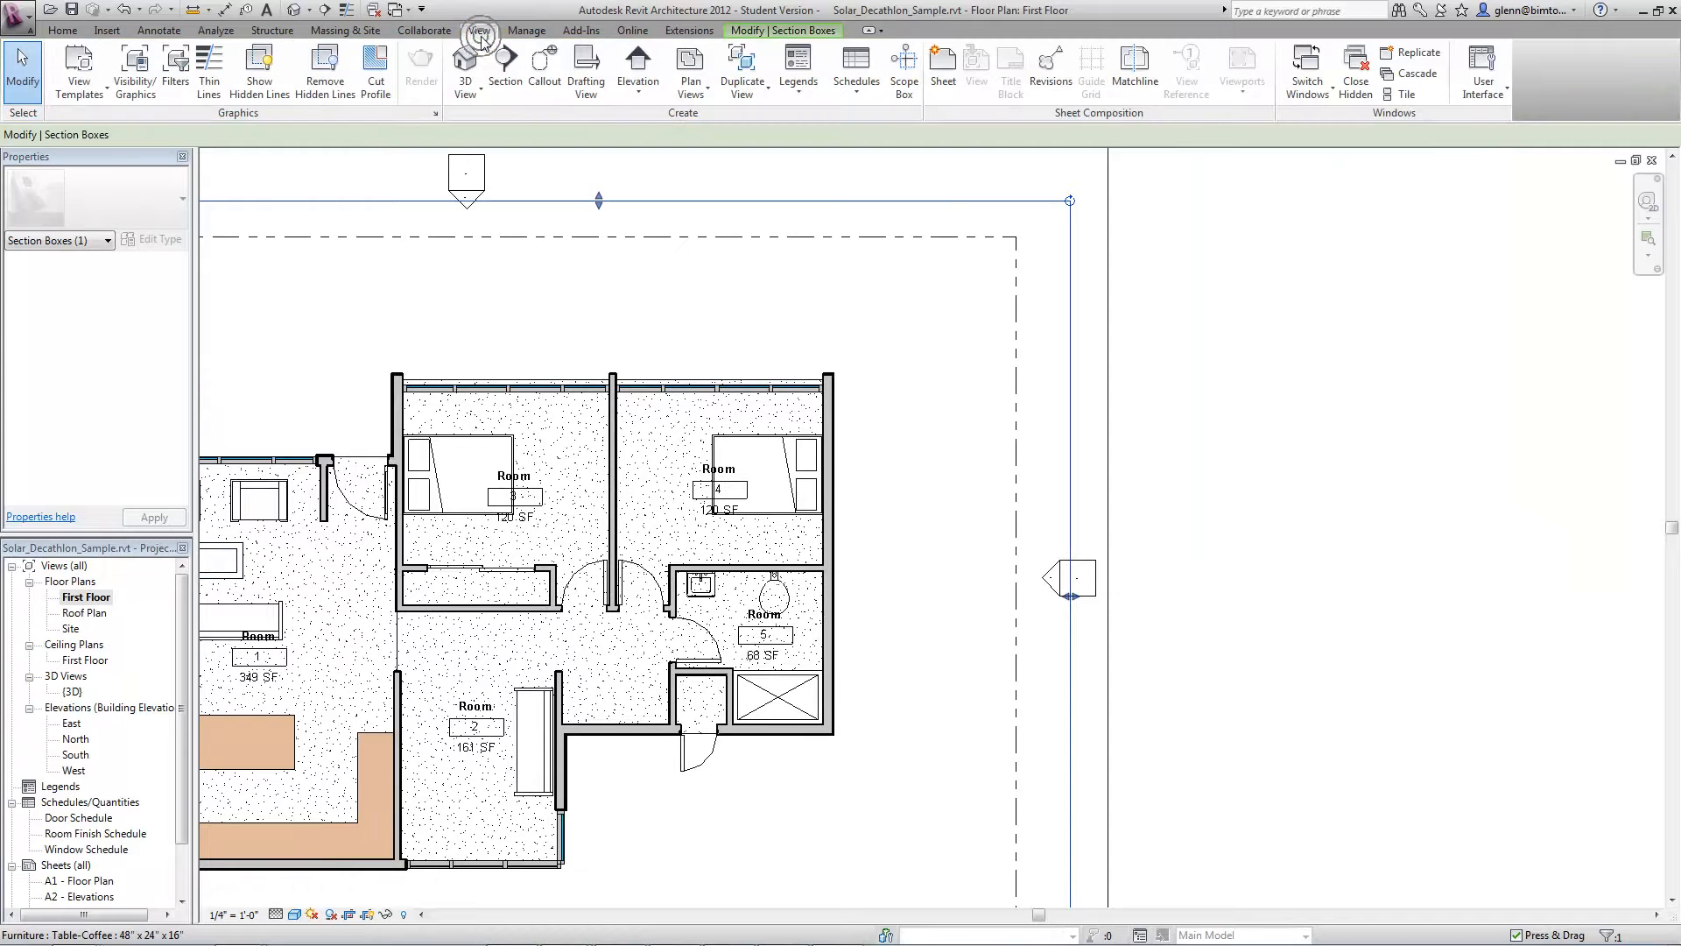
pyautogui.click(480, 92)
pyautogui.click(495, 169)
pyautogui.click(405, 674)
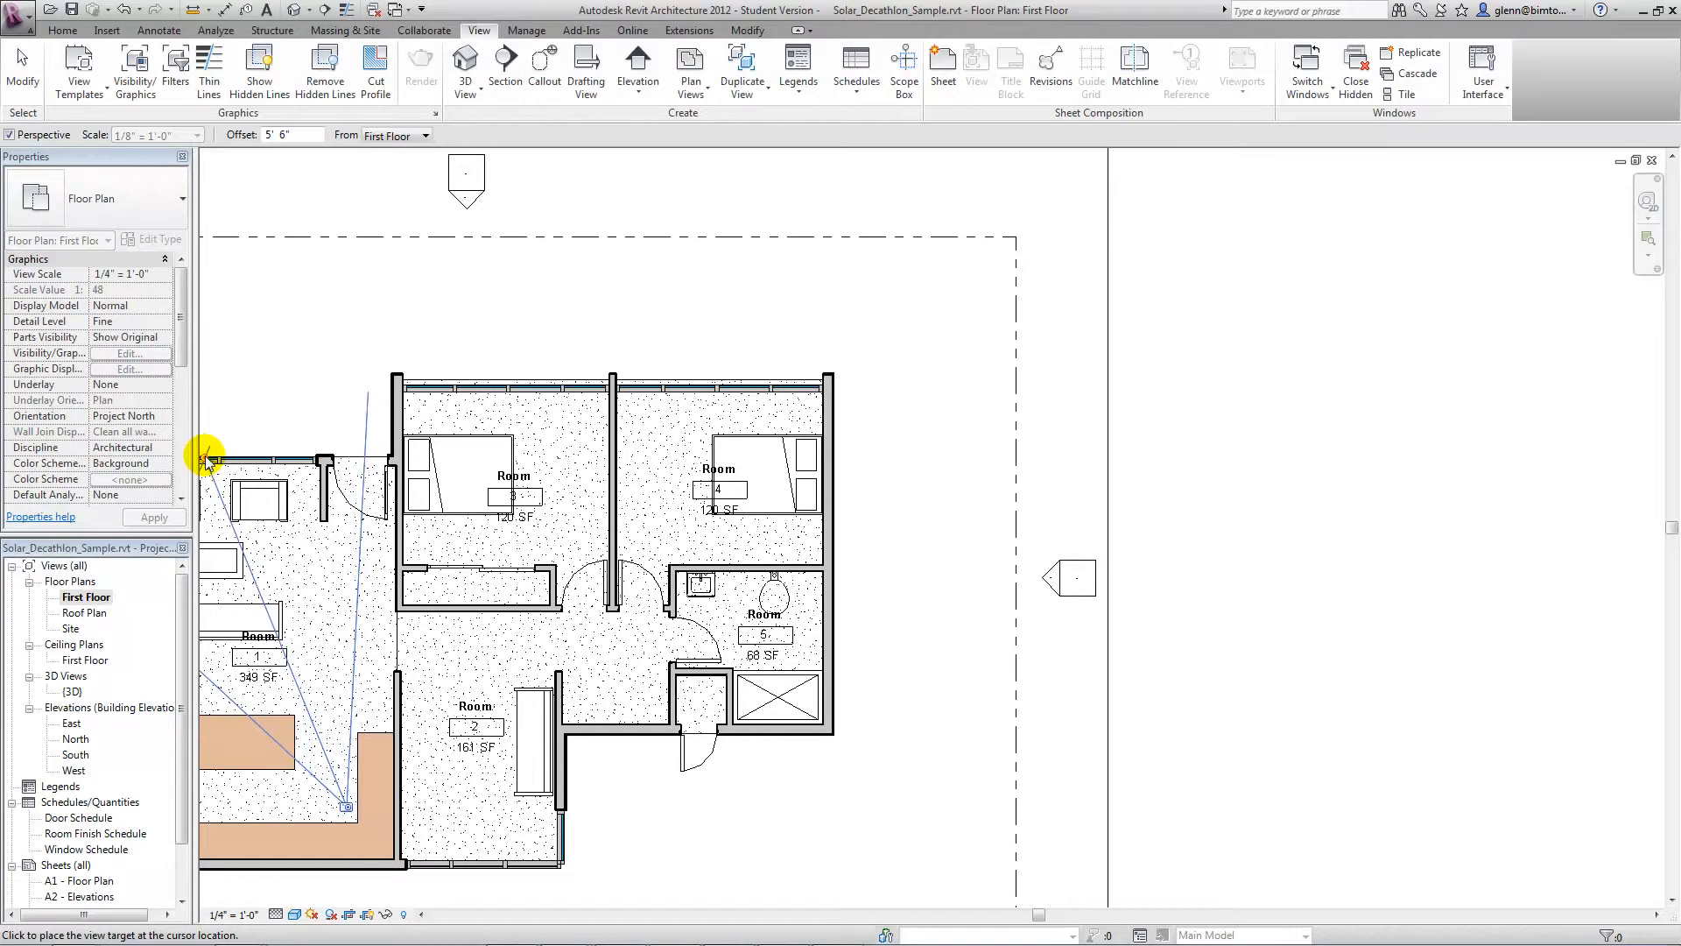
pyautogui.click(201, 414)
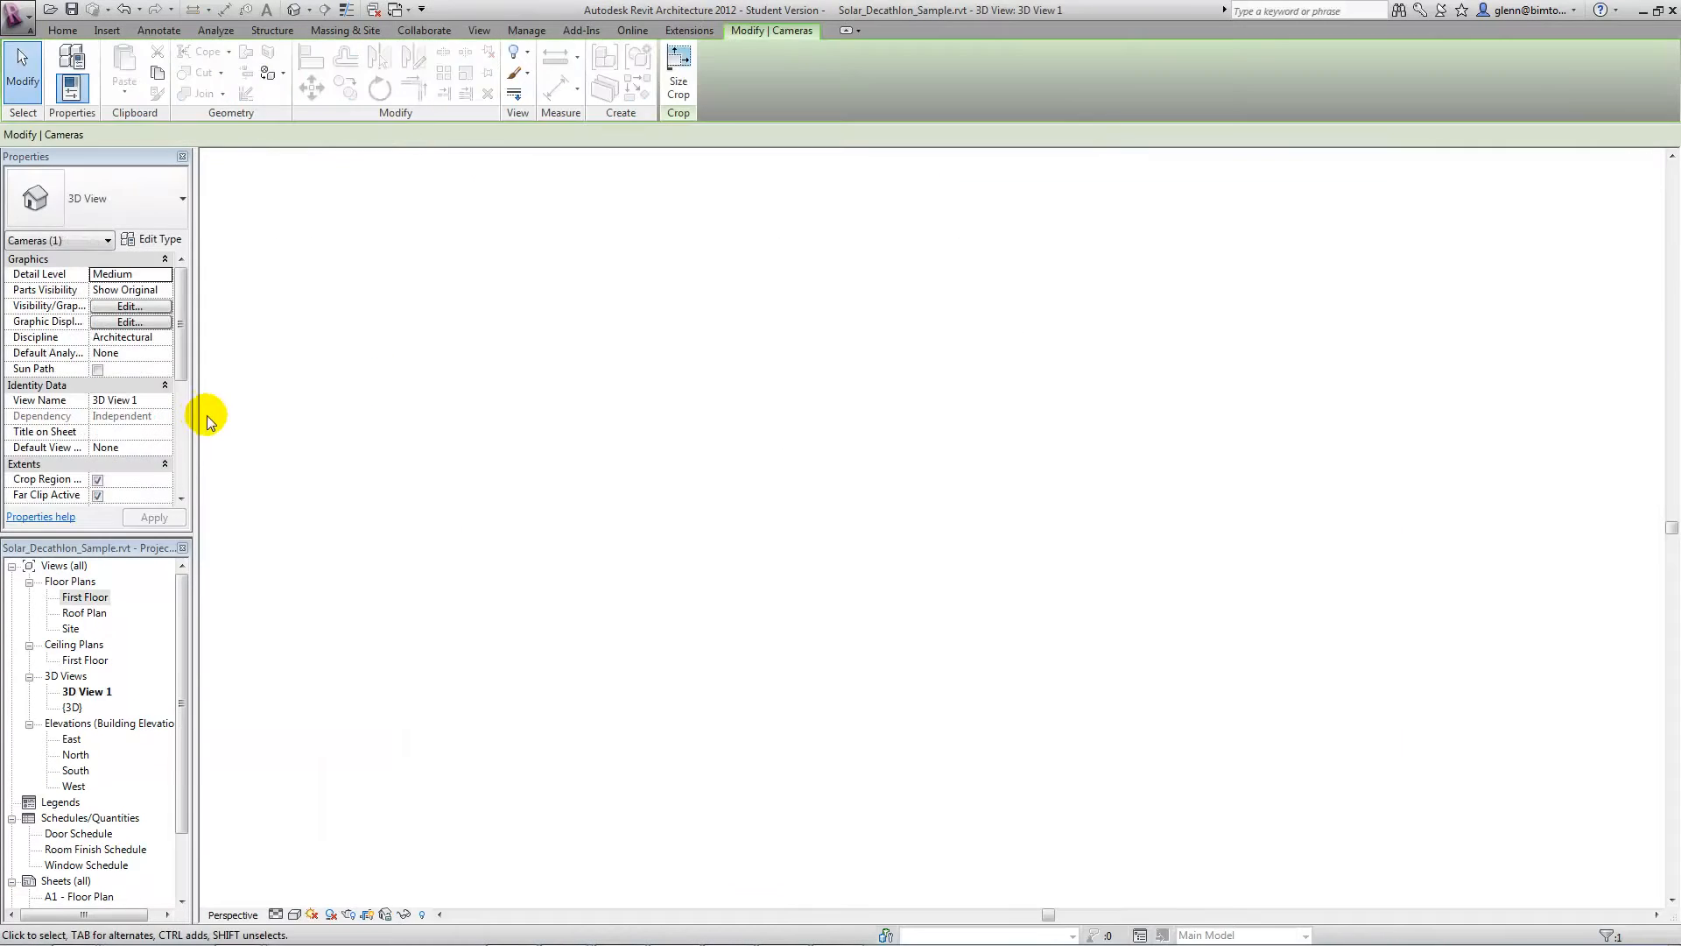
# - Enlarge the camera view's crop region on all four sides to show more of the living room
pyautogui.scroll(-2, 543, 623)
pyautogui.moveTo(501, 567); pyautogui.dragTo(351, 568)
pyautogui.moveTo(690, 765); pyautogui.dragTo(690, 868)
pyautogui.moveTo(689, 370); pyautogui.dragTo(690, 305)
pyautogui.moveTo(1028, 587); pyautogui.dragTo(1118, 586)
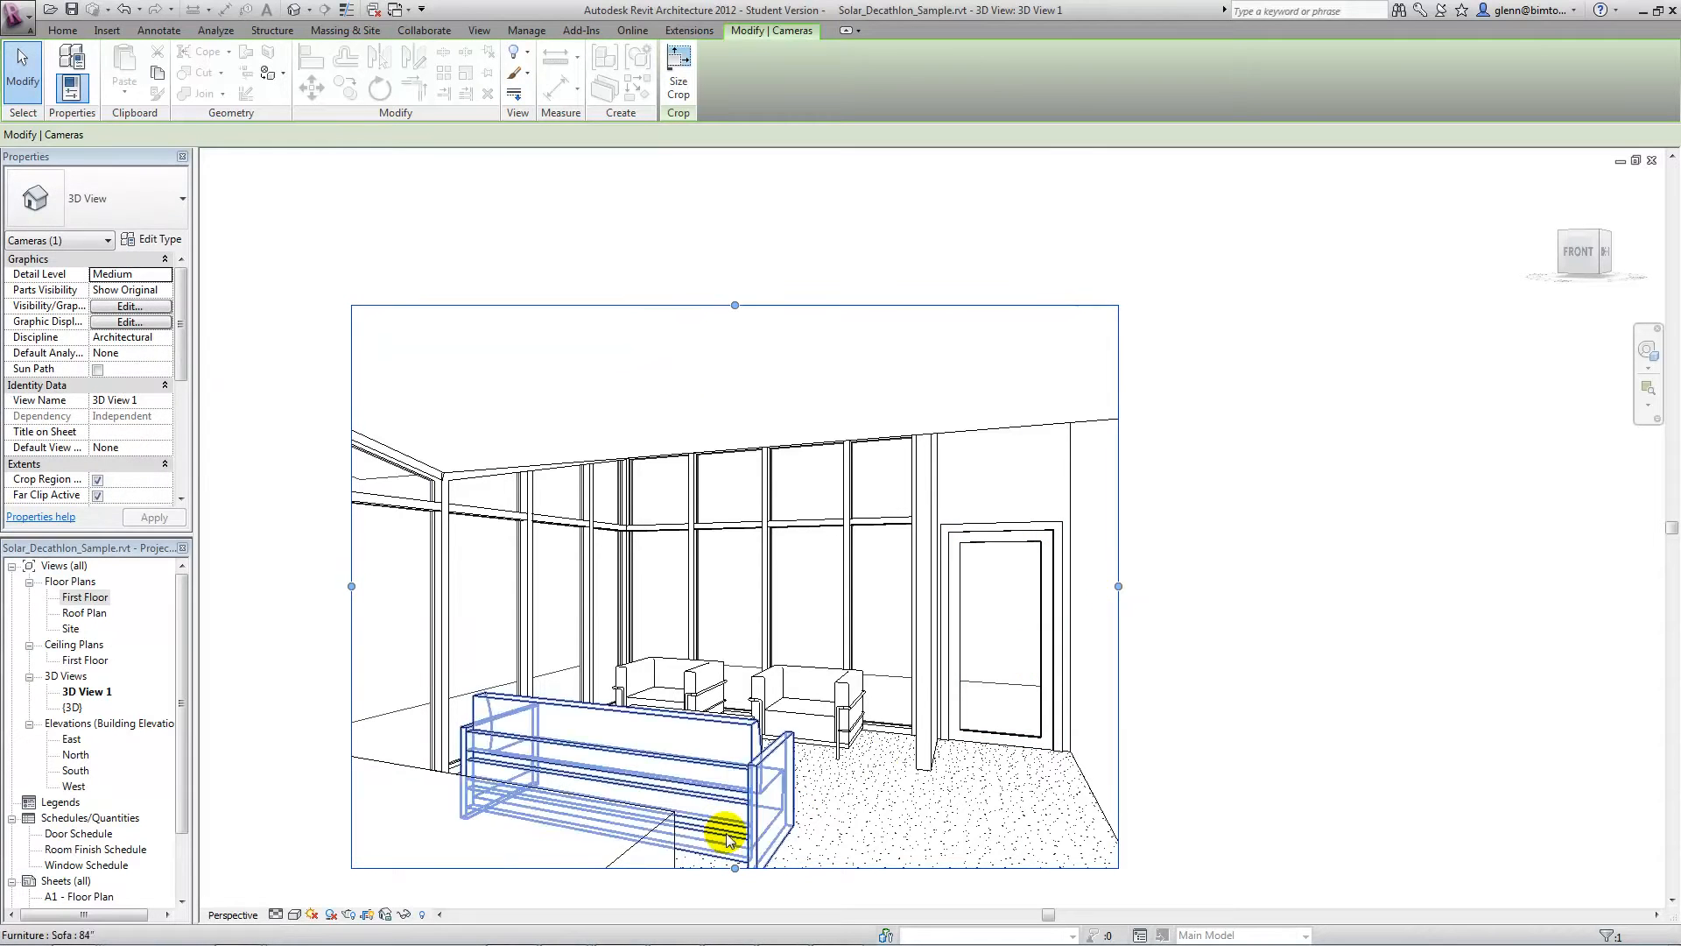
# - Try the Shaded visual style on the camera view and set it to Consistent Colors
pyautogui.click(310, 909)
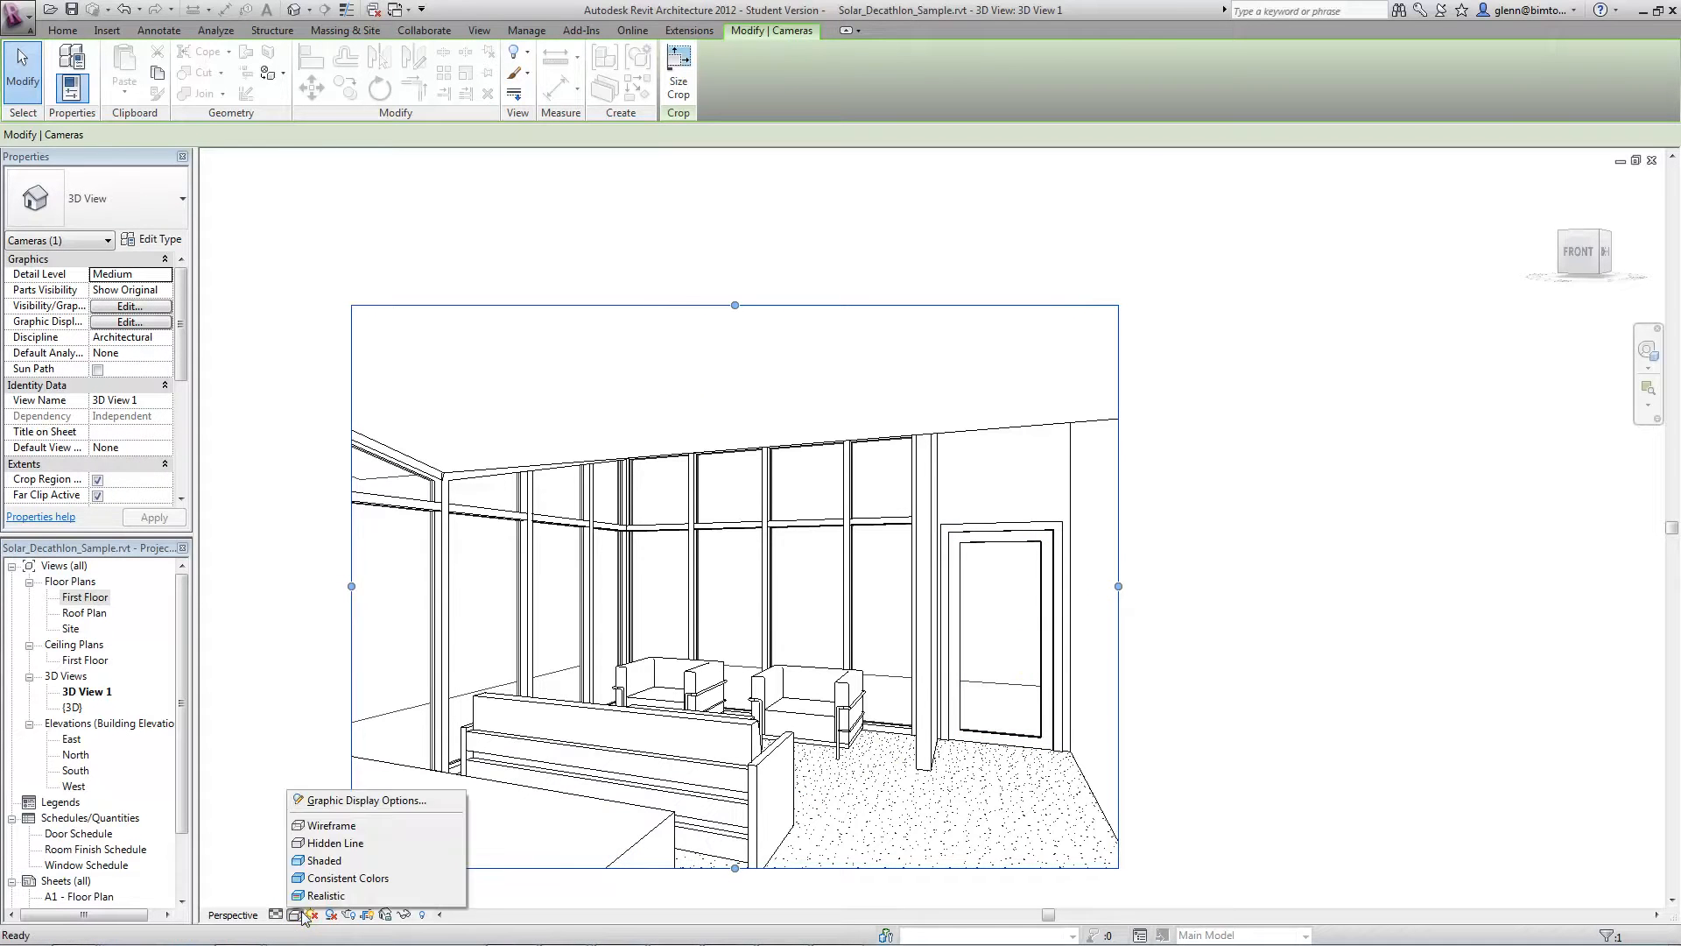
pyautogui.click(333, 862)
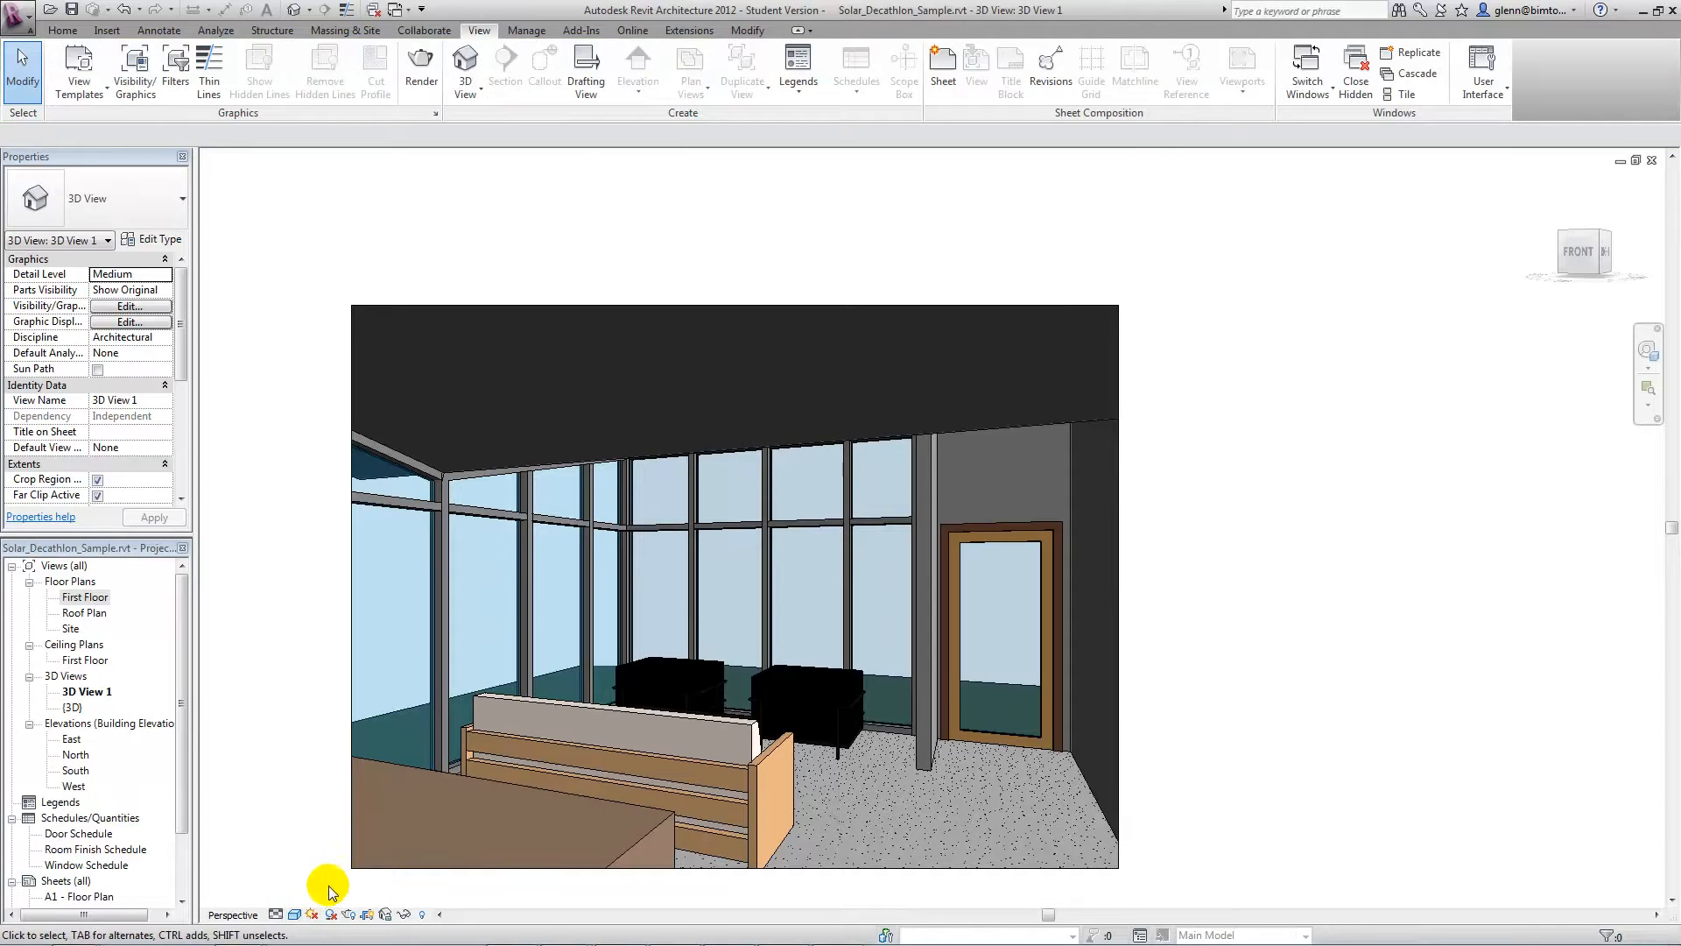
pyautogui.click(296, 915)
pyautogui.click(318, 884)
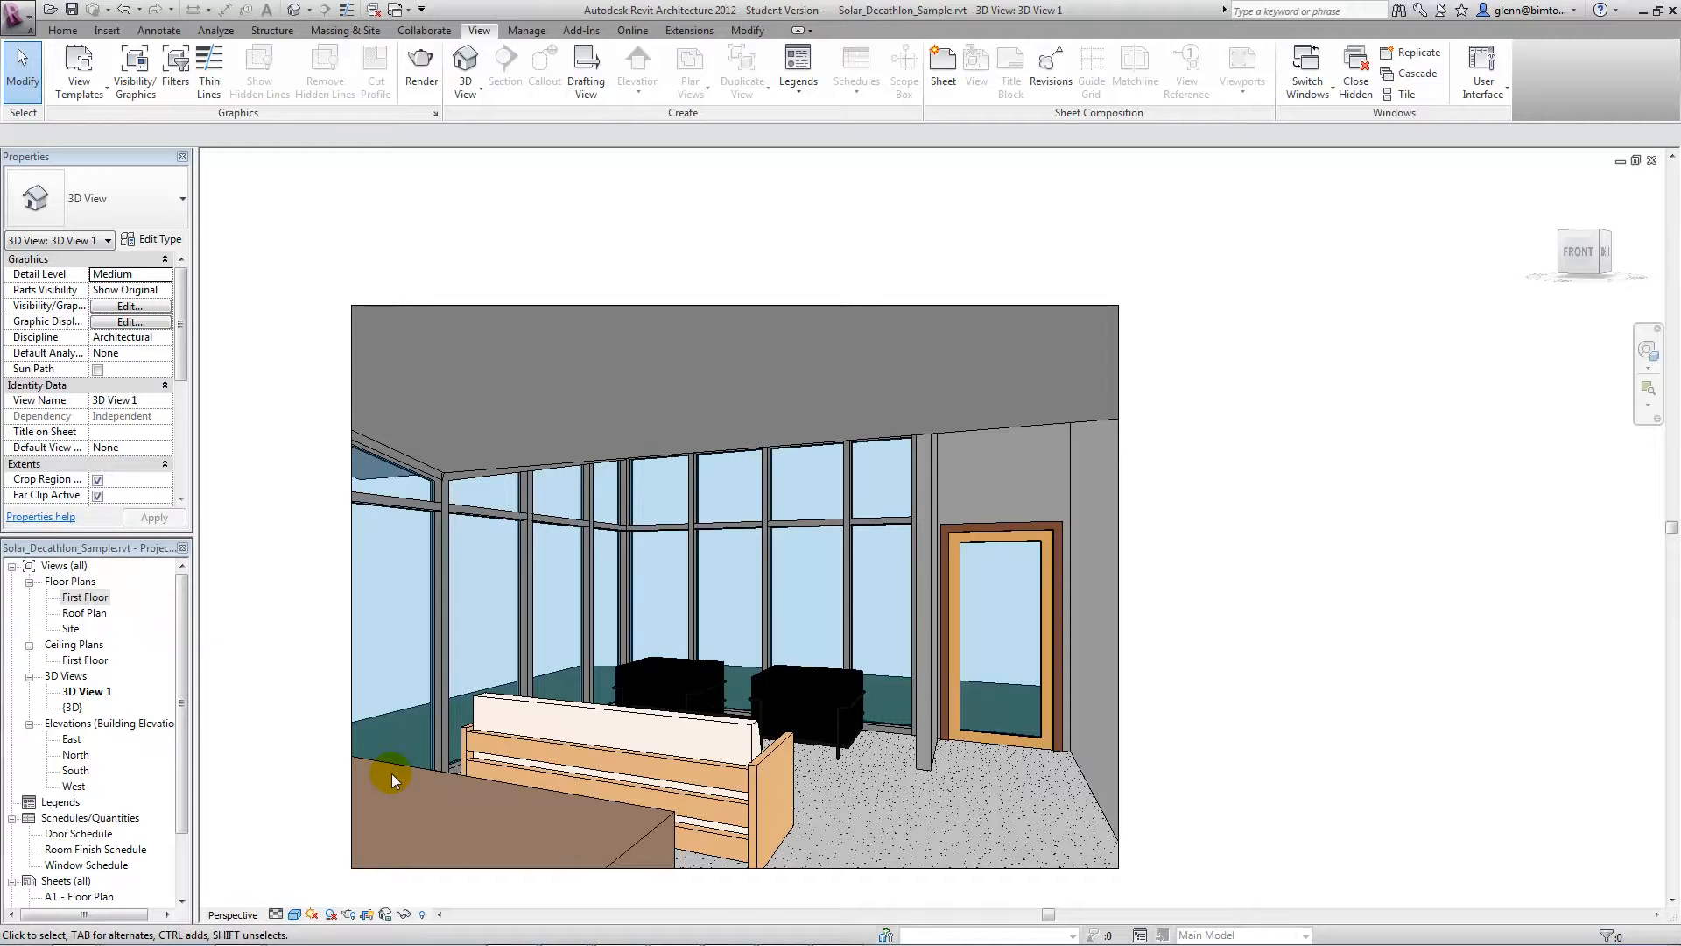
# - Switch to the PowerPoint slide show and advance it to the full list of topics on the visualization slide
pyautogui.hotkey('alt', 'Tab')
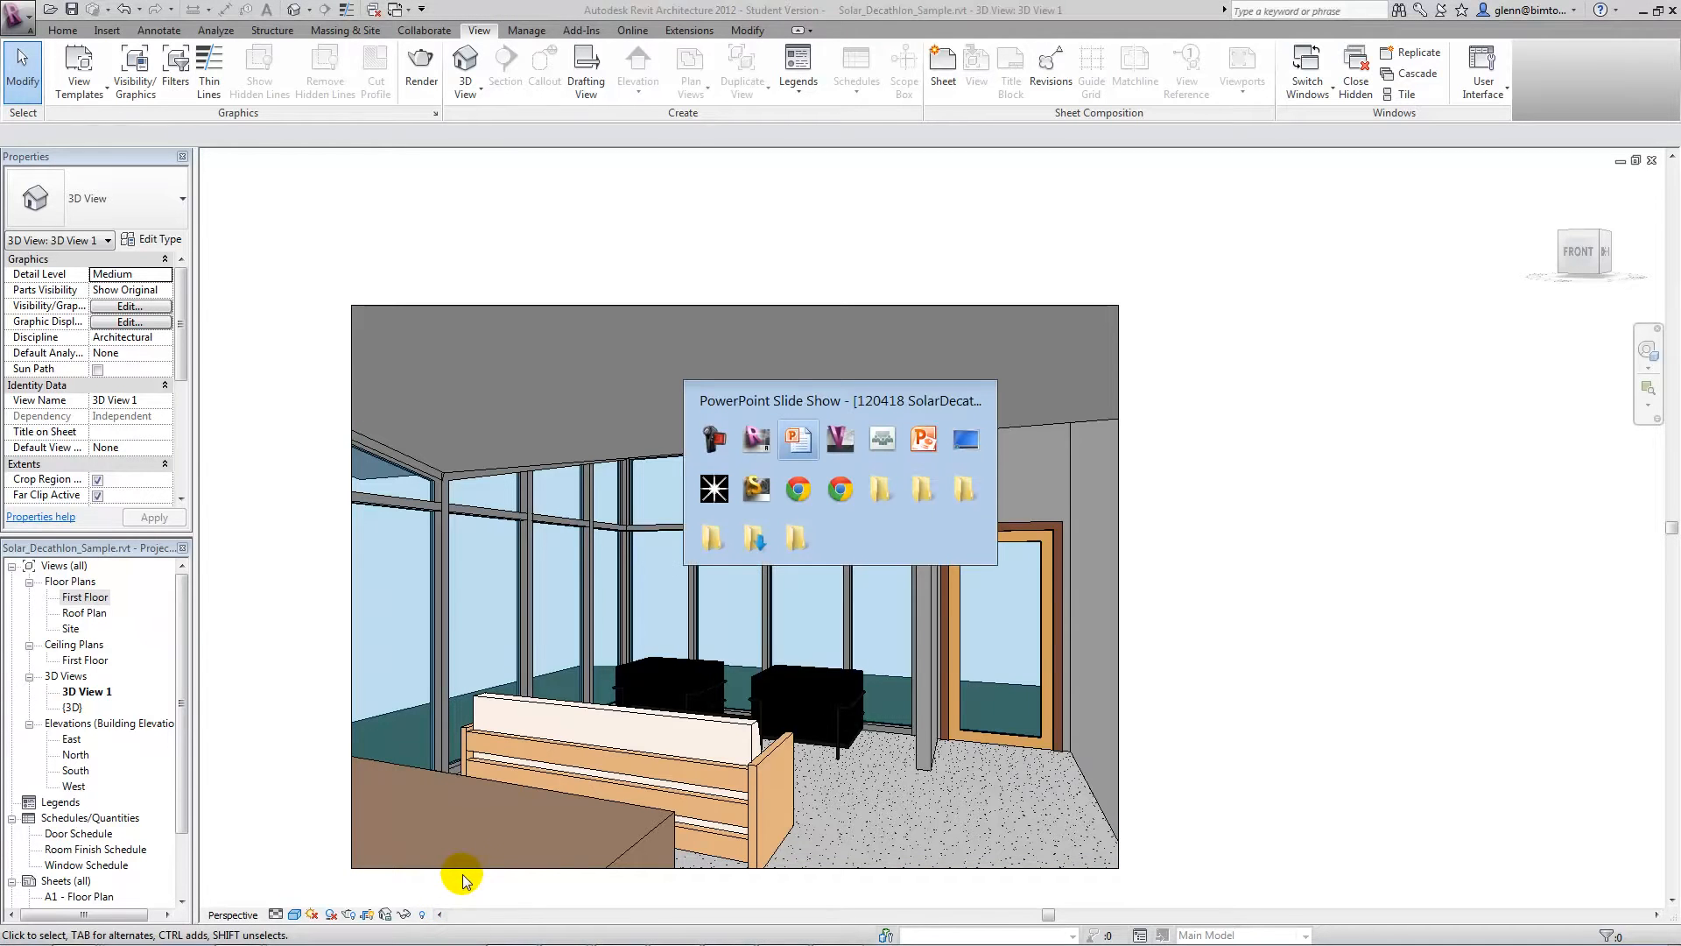
pyautogui.hotkey('alt', 'Tab')
pyautogui.hotkey('alt', 'Tab')
pyautogui.hotkey('alt', 'Tab')
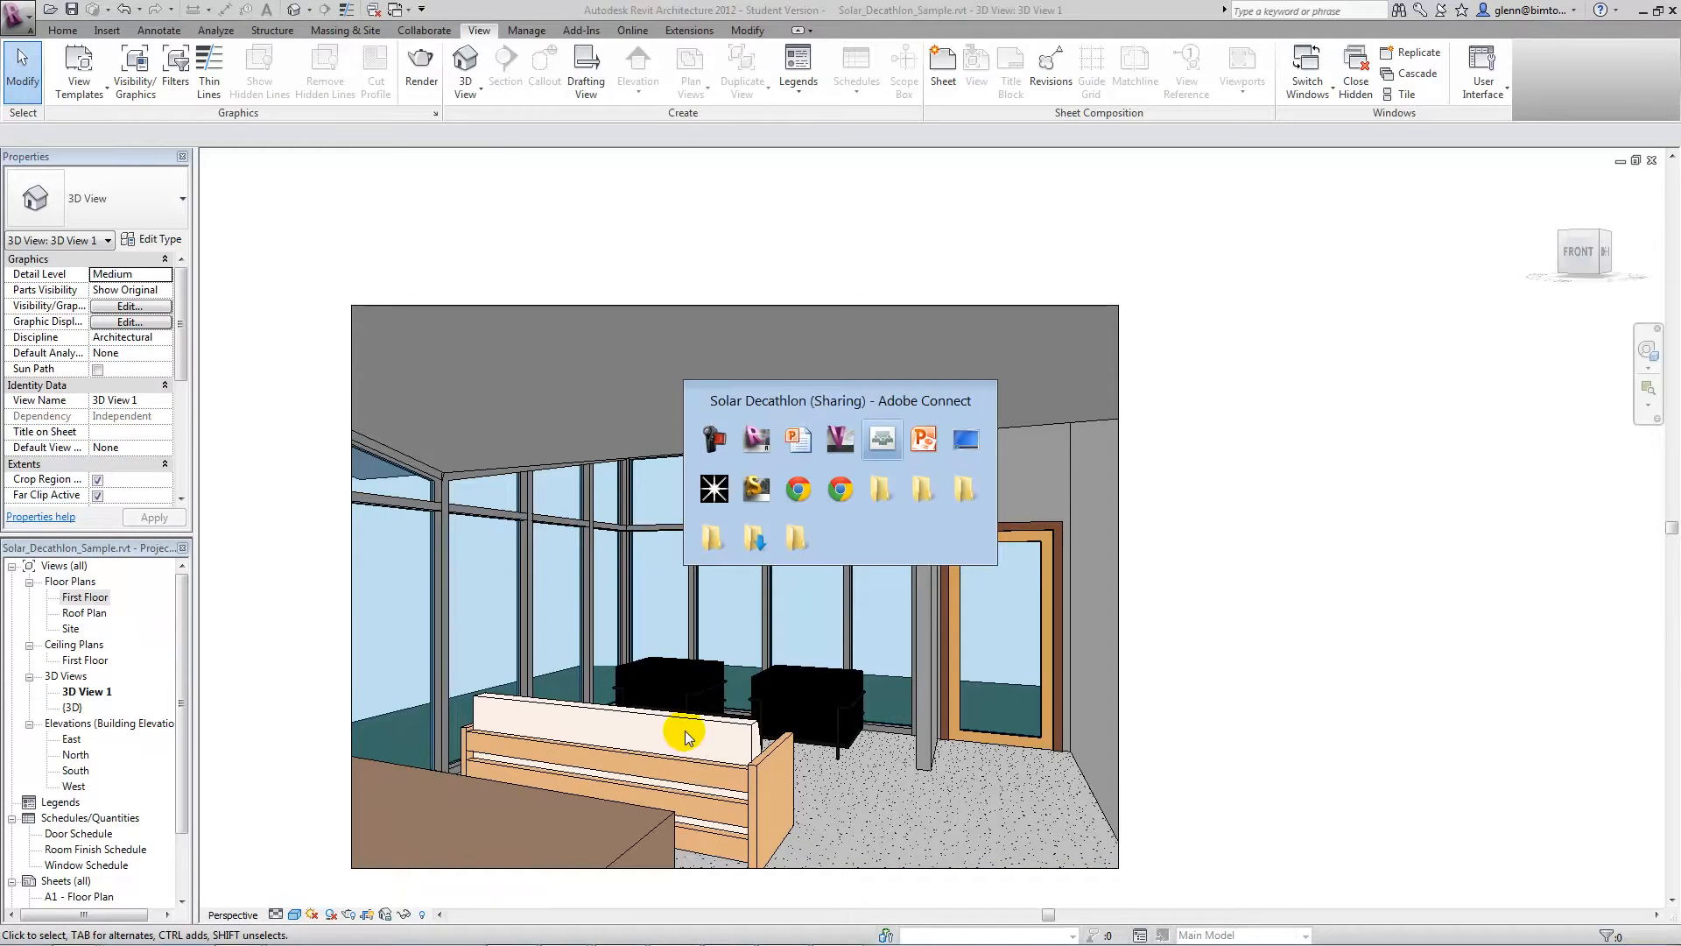
pyautogui.hotkey('alt', 'Tab')
pyautogui.hotkey('alt', 'Tab')
pyautogui.hotkey('alt', 'Tab')
pyautogui.hotkey('alt', 'Tab')
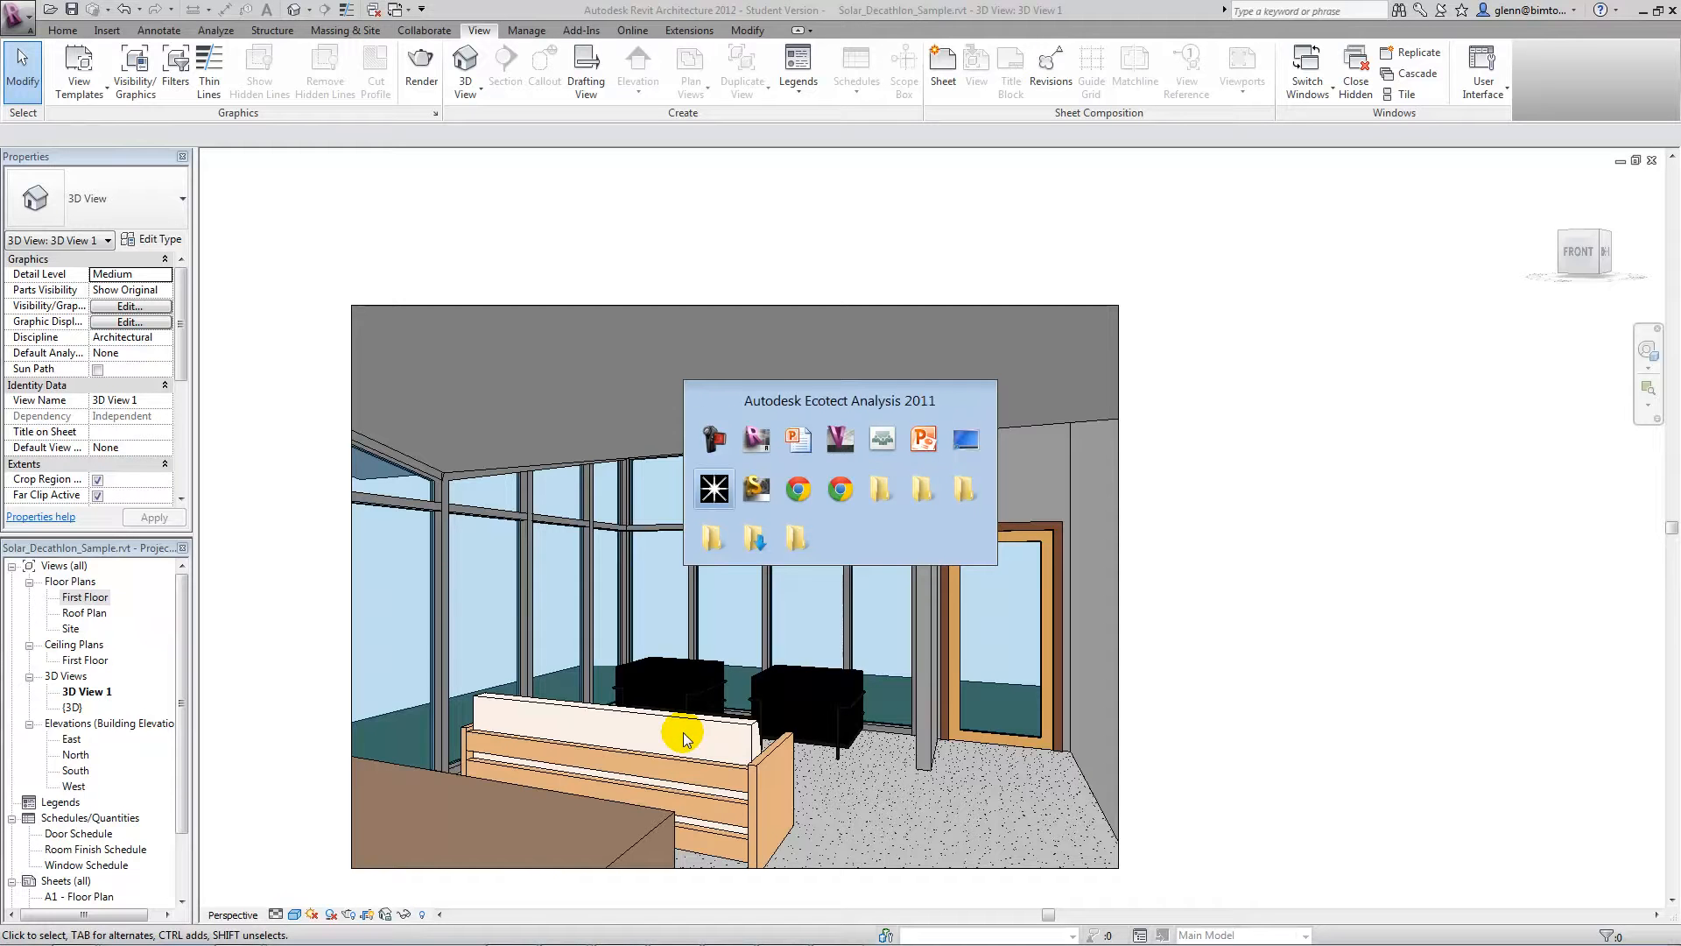
pyautogui.hotkey('alt', 'Tab')
pyautogui.hotkey('alt', 'Tab')
pyautogui.hotkey('alt', 'Tab')
pyautogui.hotkey('alt', 'Tab')
pyautogui.hotkey('alt', 'Tab')
pyautogui.hotkey('alt', 'Tab')
pyautogui.hotkey('alt', 'Tab')
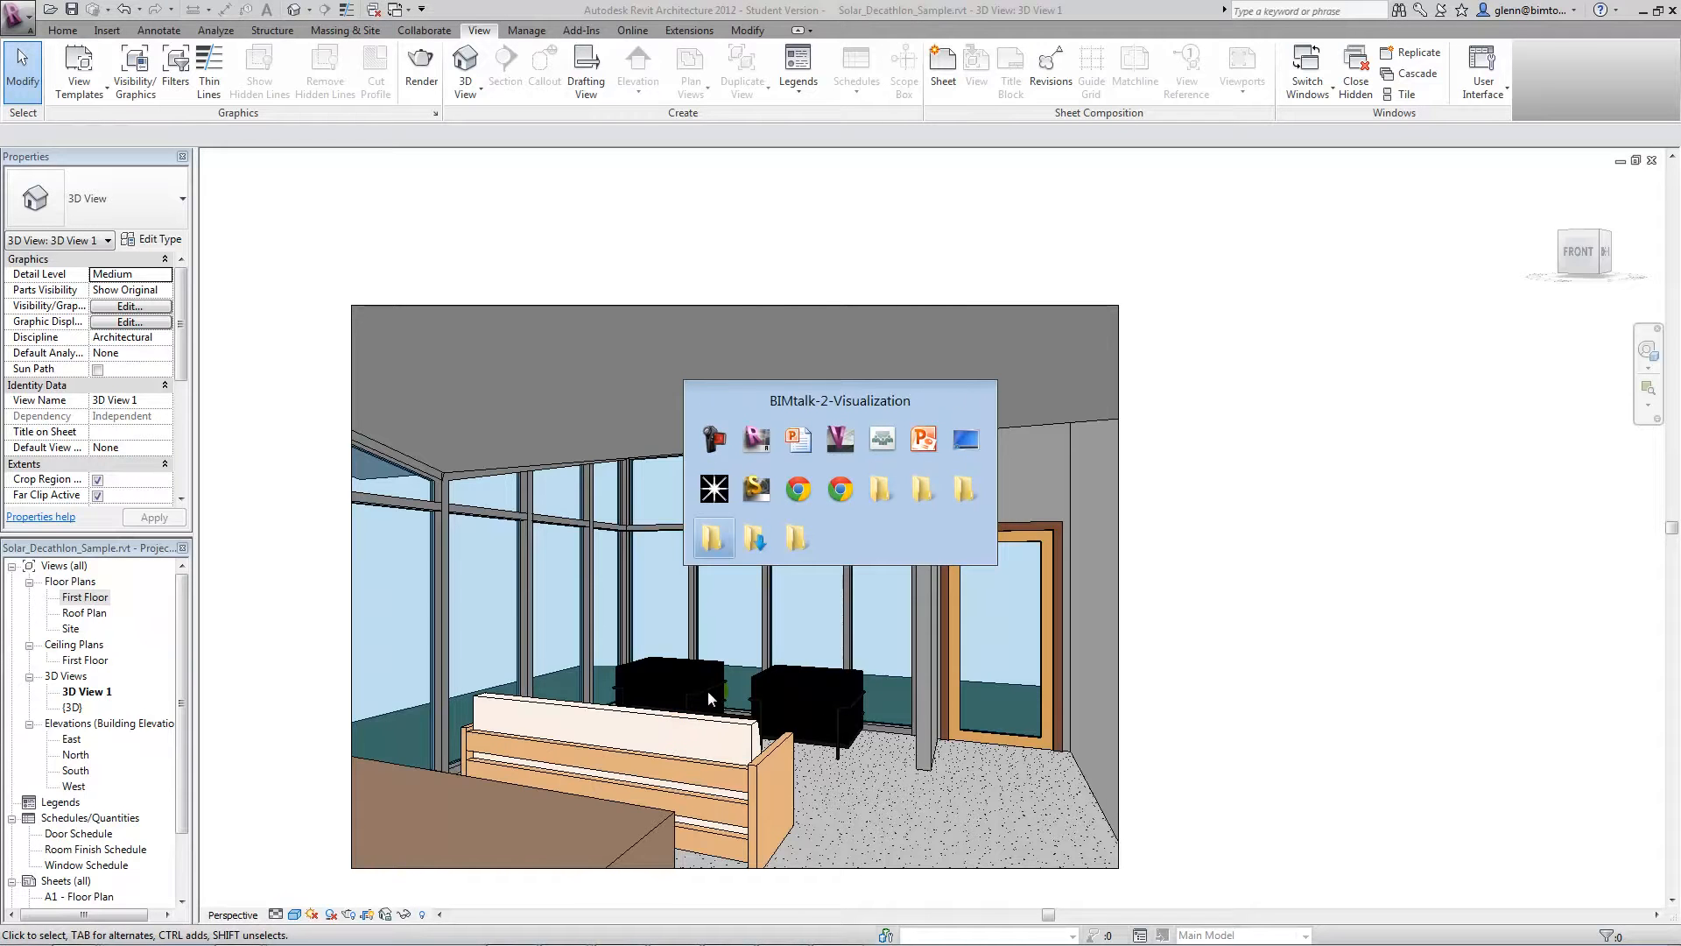
pyautogui.hotkey('alt', 'Tab')
pyautogui.hotkey('alt', 'Tab')
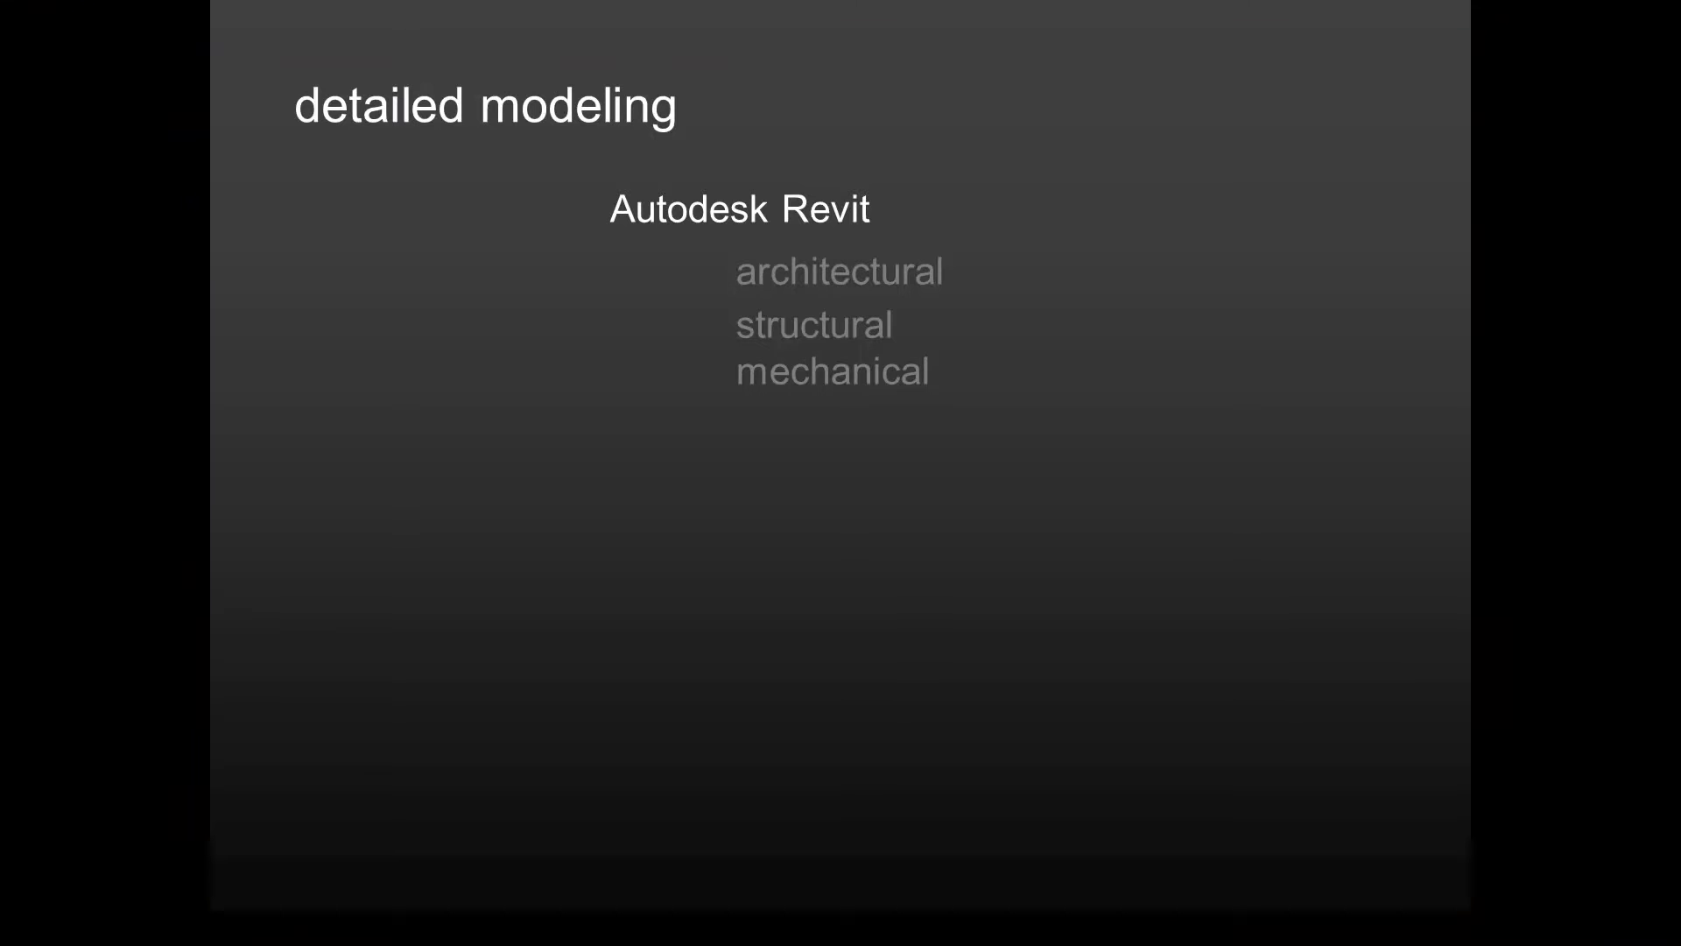
pyautogui.press('Right')
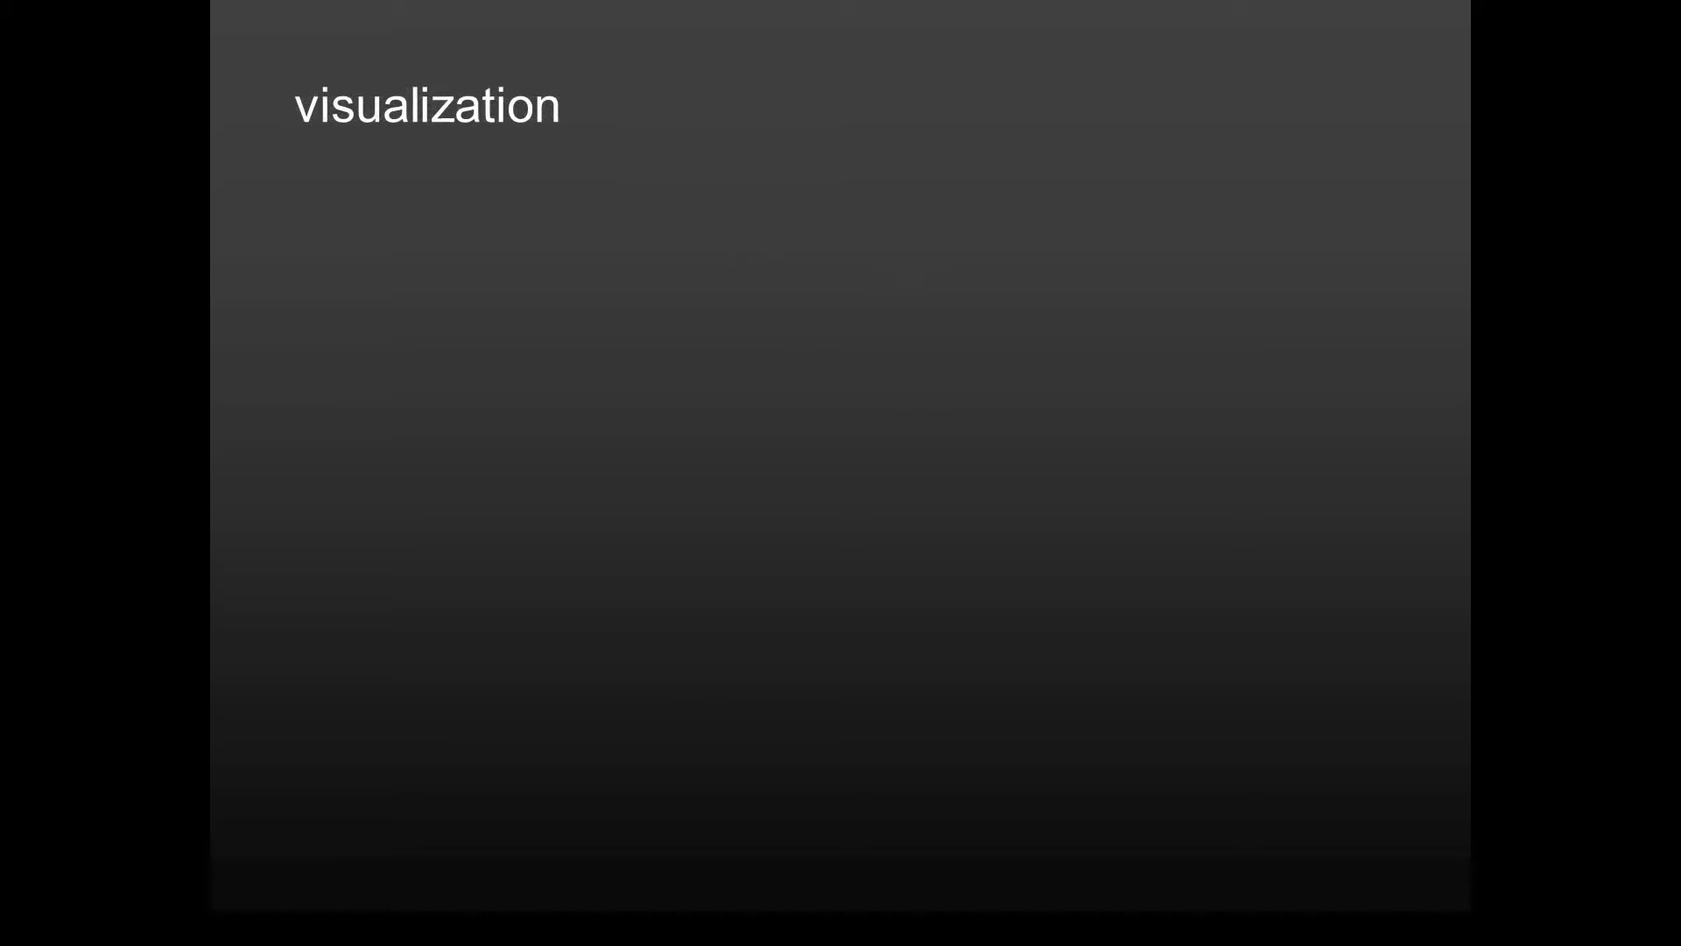
pyautogui.press('Right')
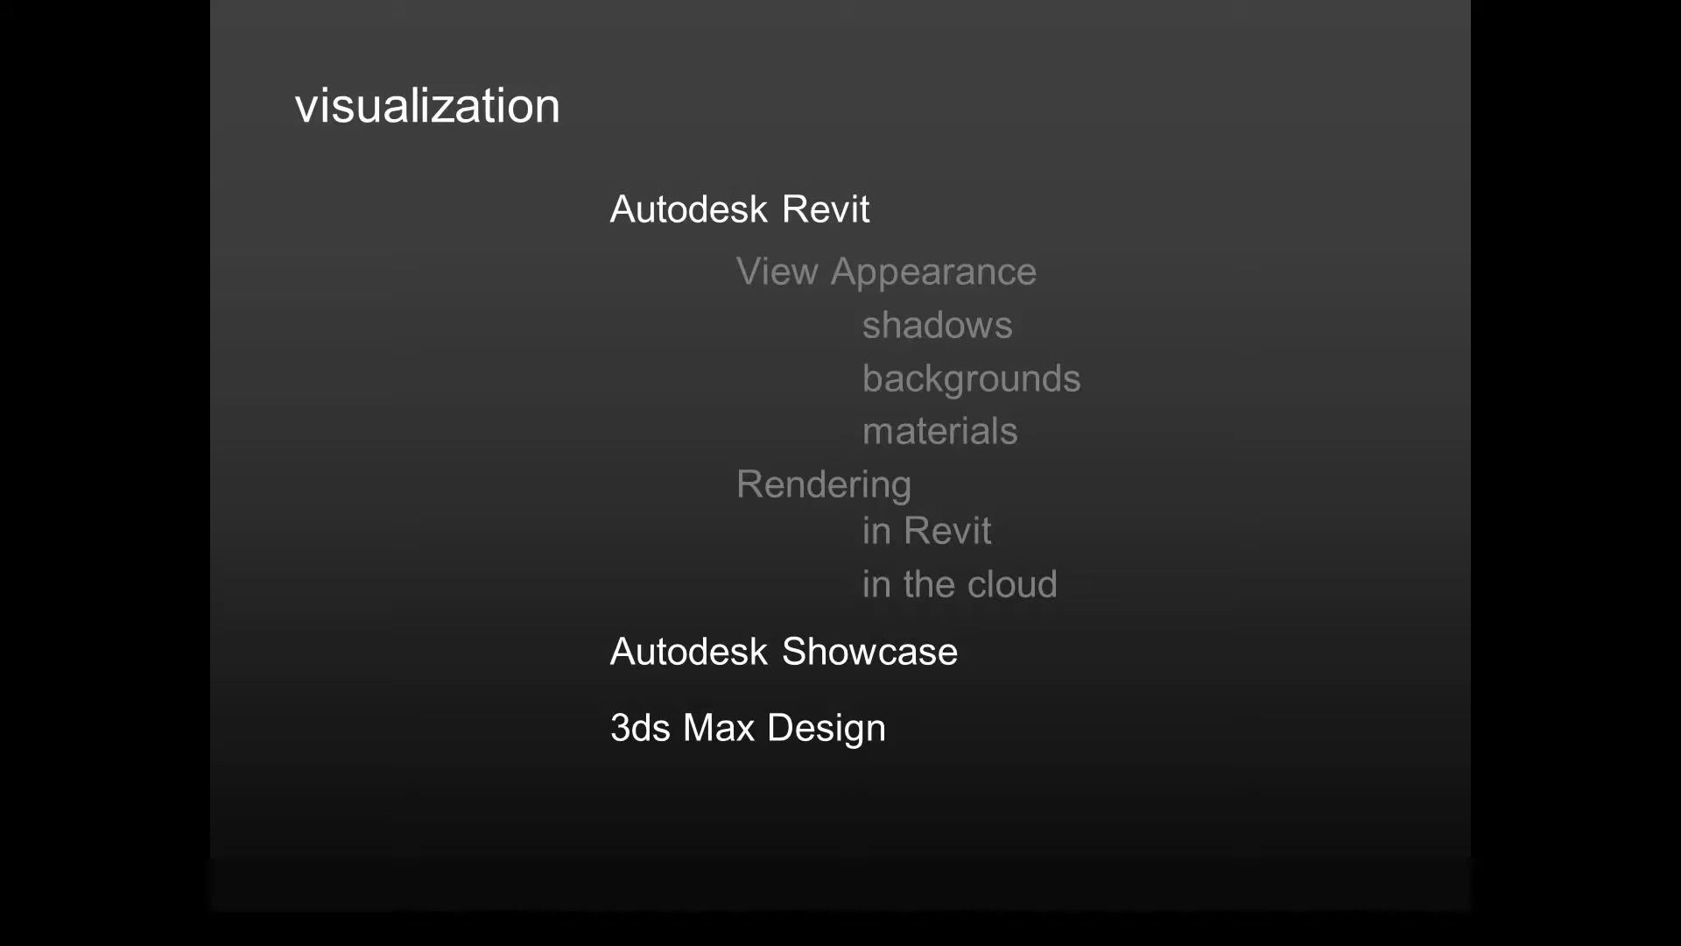
# - Switch back to Revit and open the {3D} view of the house
pyautogui.hotkey('alt', 'Tab')
pyautogui.hotkey('alt', 'Tab')
pyautogui.hotkey('alt', 'Tab')
pyautogui.hotkey('alt', 'Tab')
pyautogui.hotkey('alt', 'Tab')
pyautogui.hotkey('alt', 'Tab')
pyautogui.hotkey('alt', 'Tab')
pyautogui.hotkey('alt', 'Tab')
pyautogui.hotkey('alt', 'Tab')
pyautogui.hotkey('alt', 'Tab')
pyautogui.hotkey('alt', 'Tab')
pyautogui.hotkey('alt', 'Tab')
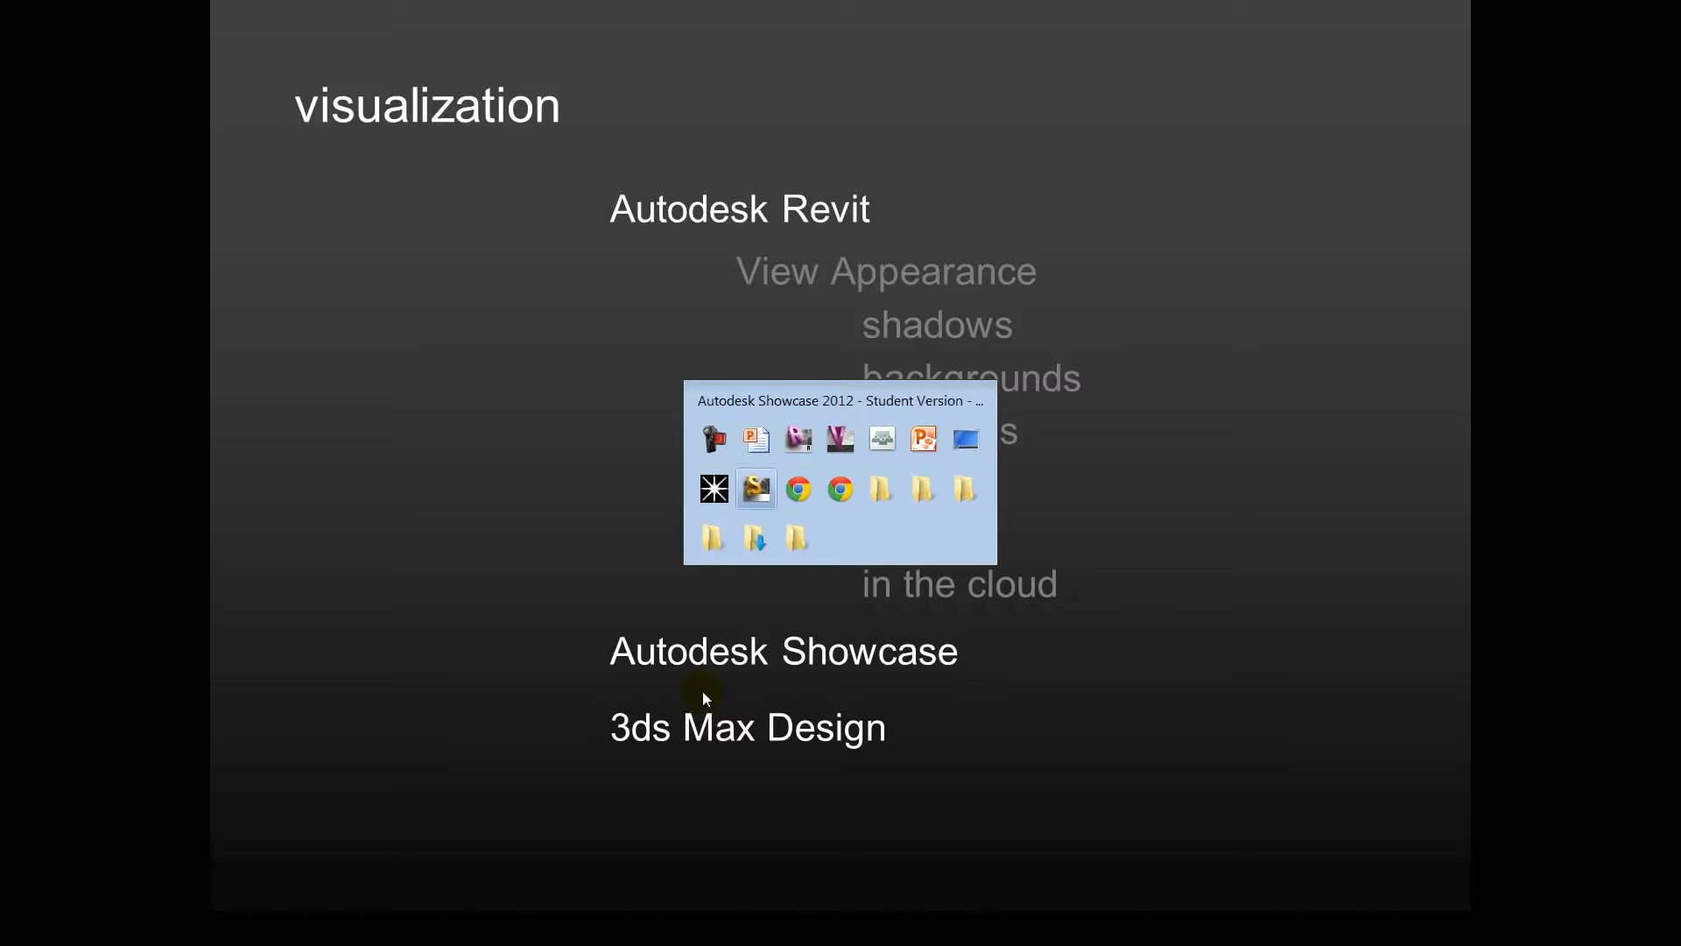
pyautogui.hotkey('alt', 'Tab')
pyautogui.hotkey('alt', 'Tab')
pyautogui.hotkey('alt', 'Tab')
pyautogui.hotkey('alt', 'Tab')
pyautogui.hotkey('alt', 'Tab')
pyautogui.hotkey('alt', 'Tab')
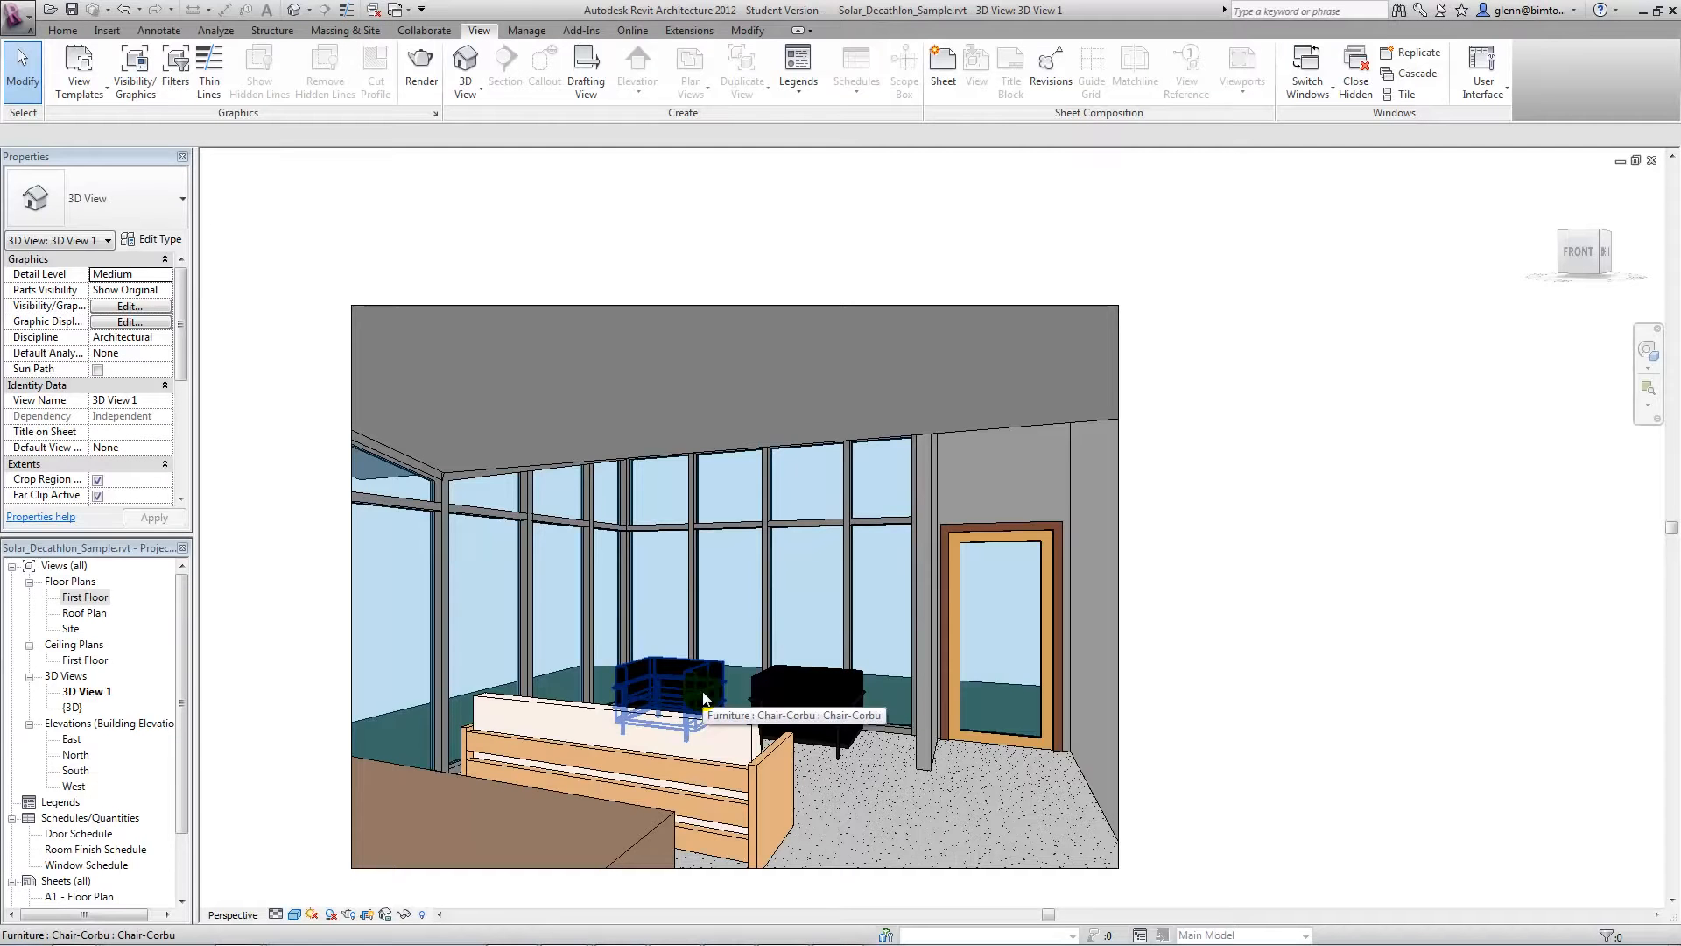
pyautogui.doubleClick(81, 708)
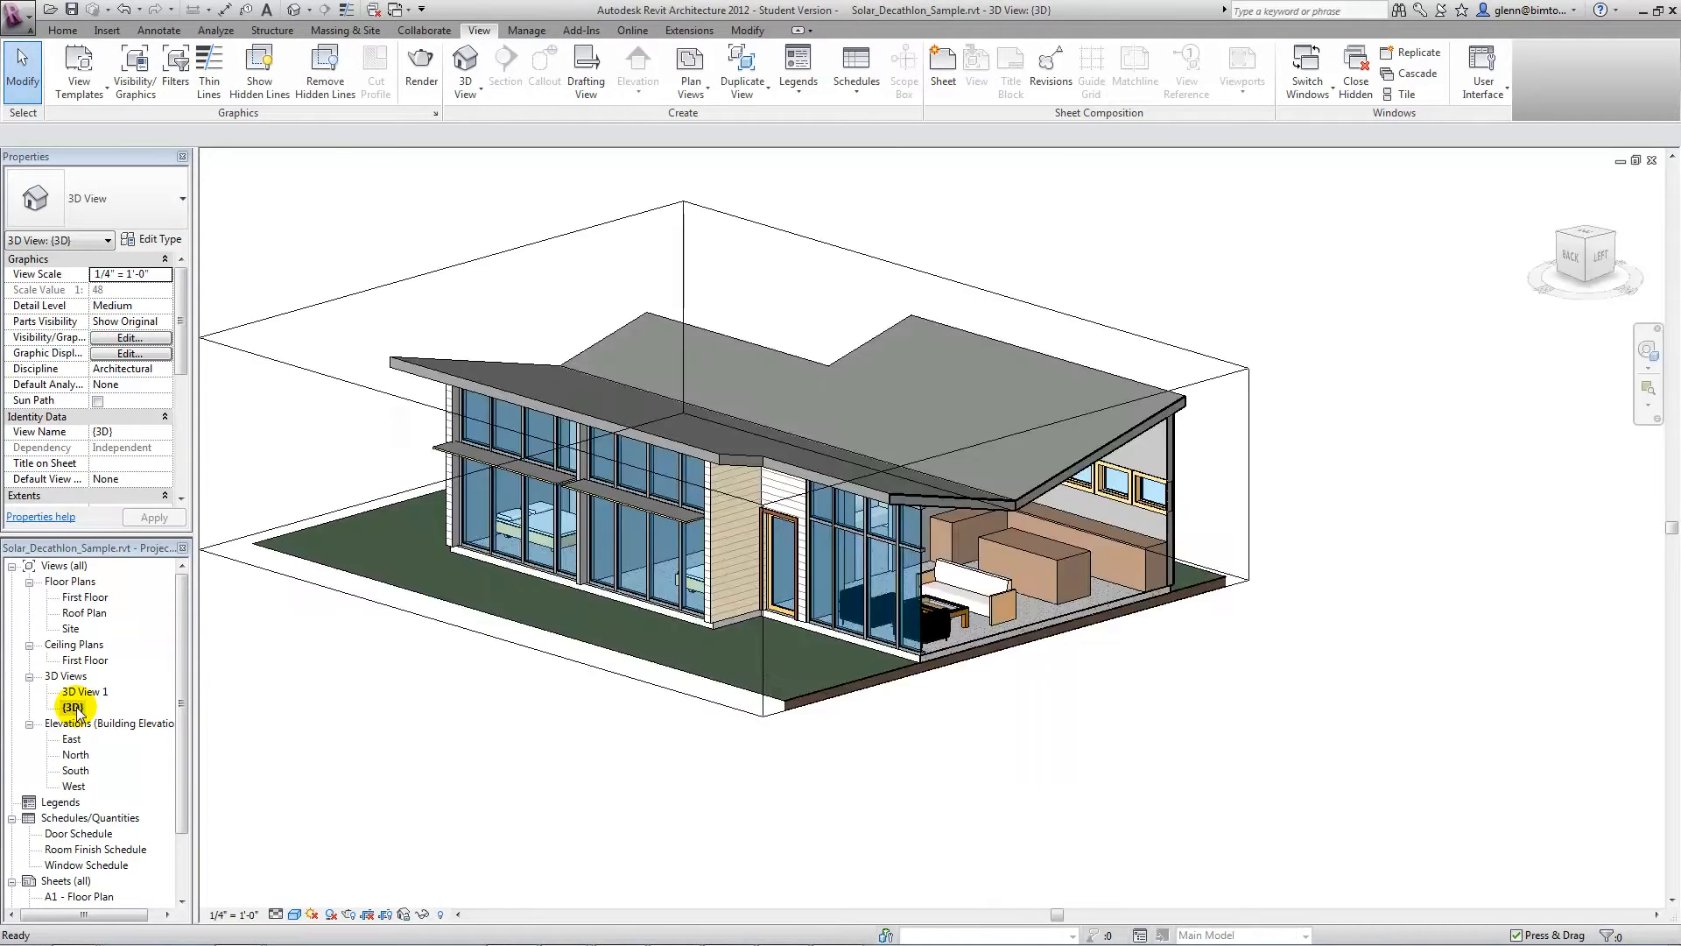
# - Extend the section box in the {3D} view past the living-room end so it encloses the whole house, and deselect it
pyautogui.click(1028, 429)
pyautogui.moveTo(1021, 544); pyautogui.dragTo(1298, 649)
pyautogui.click(705, 786)
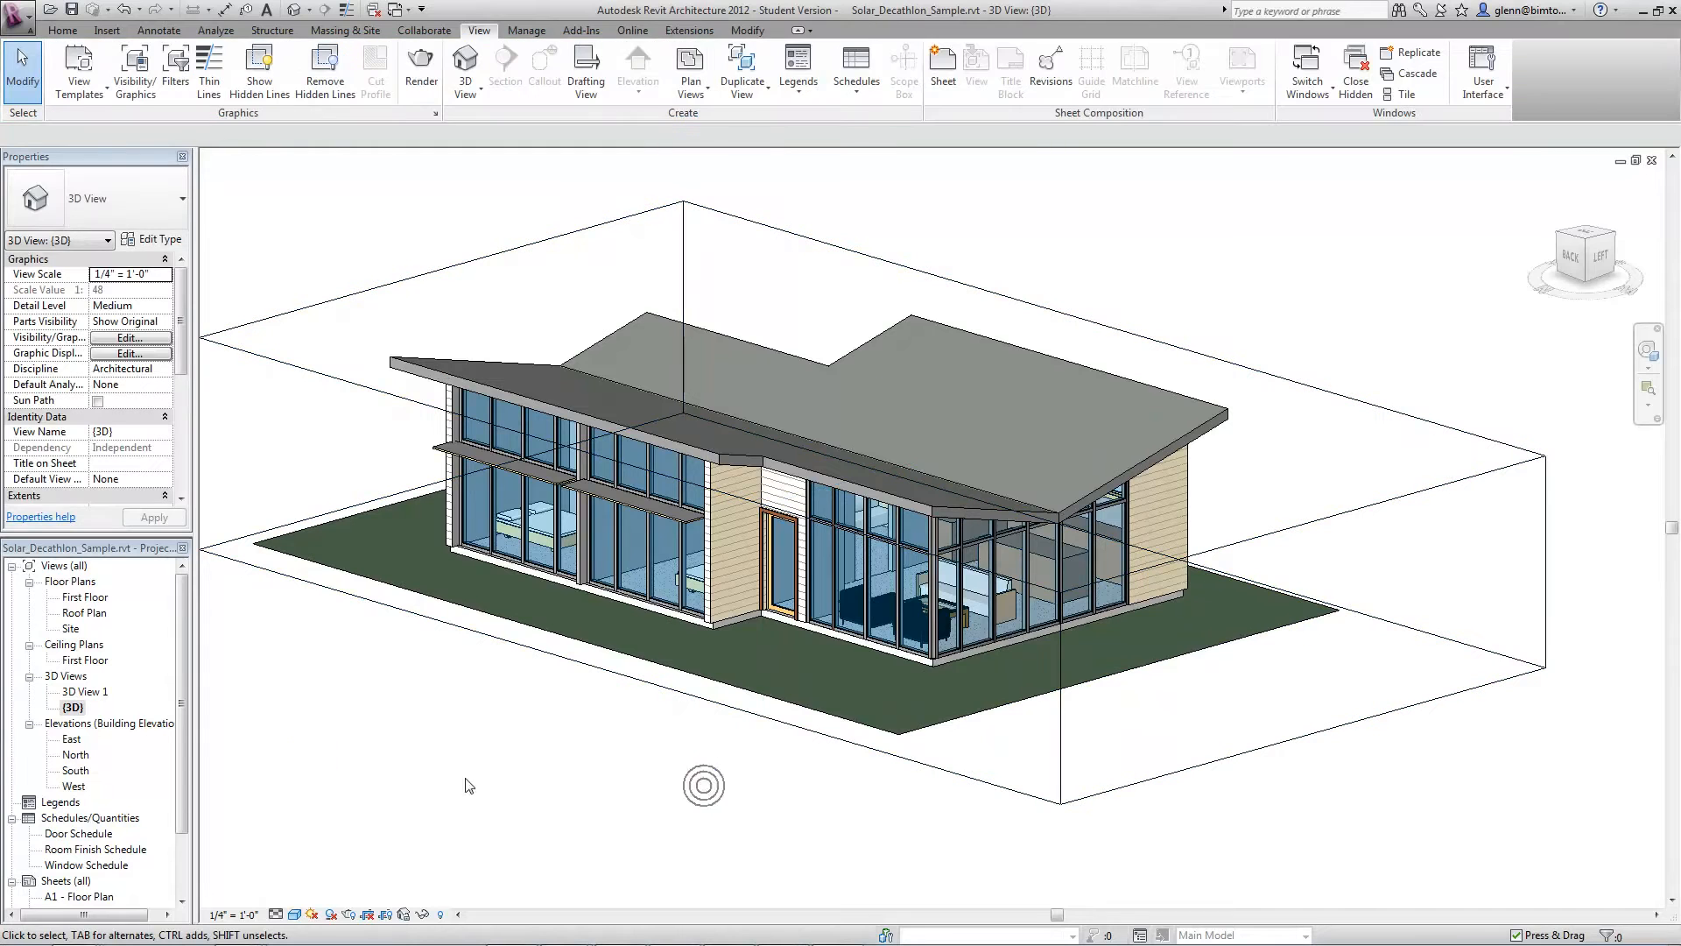
# - Place a perspective camera on the First Floor plan outside the living-room corner near the entrance, aimed diagonally across the house
pyautogui.doubleClick(92, 598)
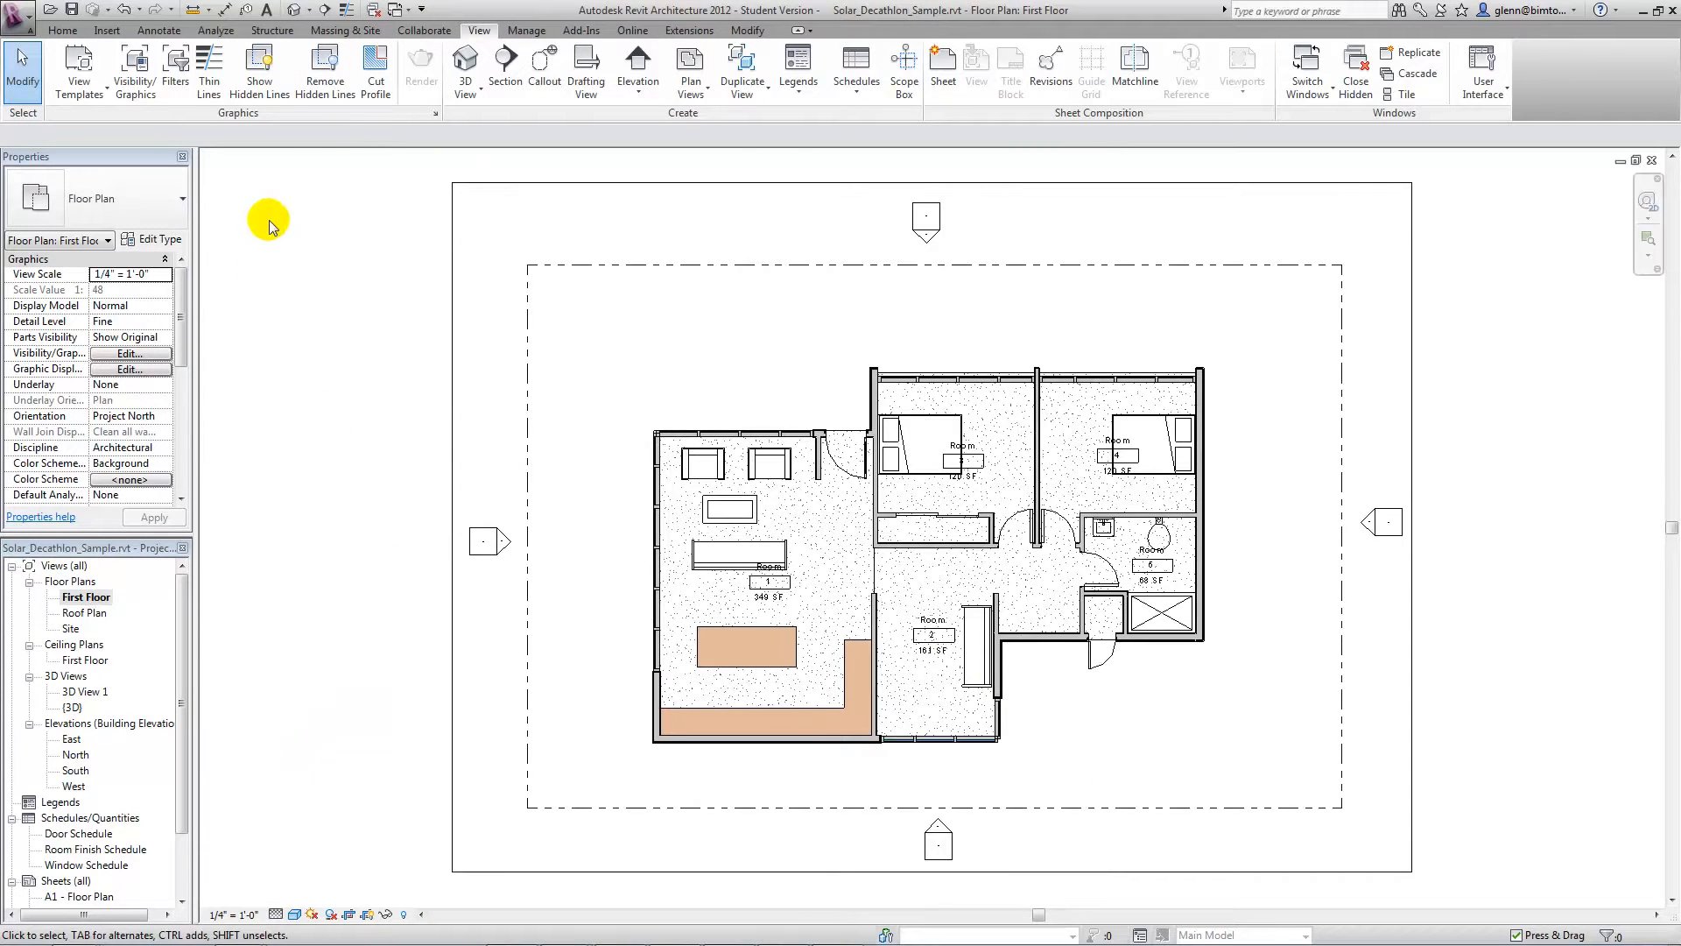
pyautogui.click(480, 95)
pyautogui.click(484, 157)
pyautogui.click(493, 217)
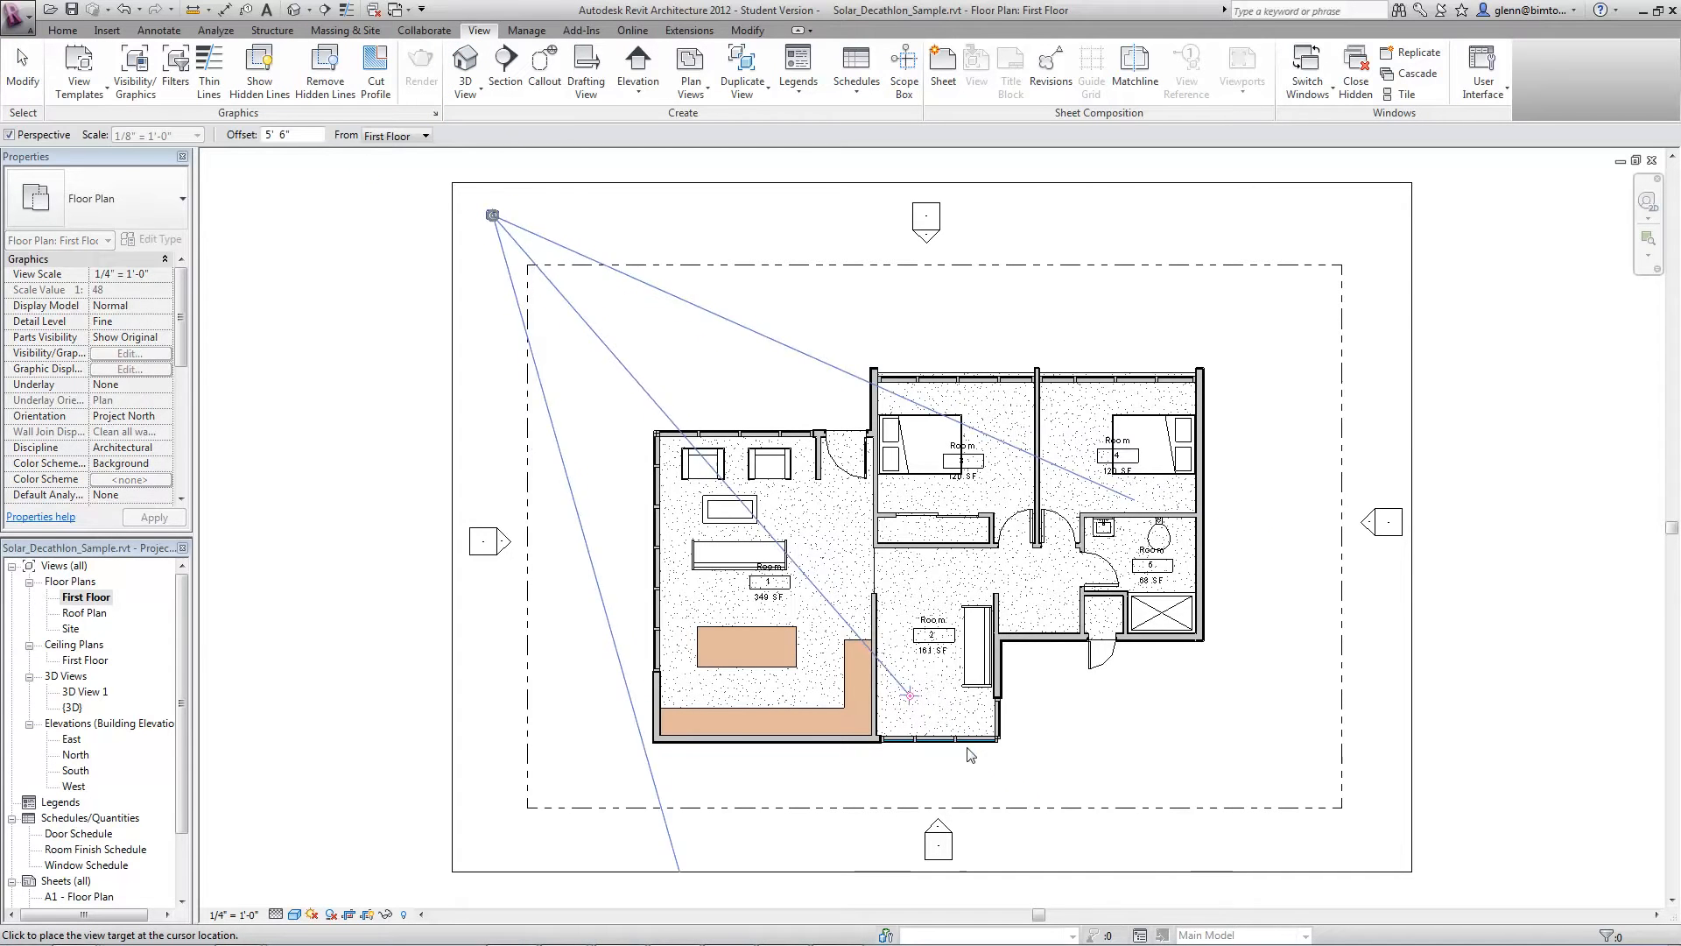
pyautogui.click(1200, 844)
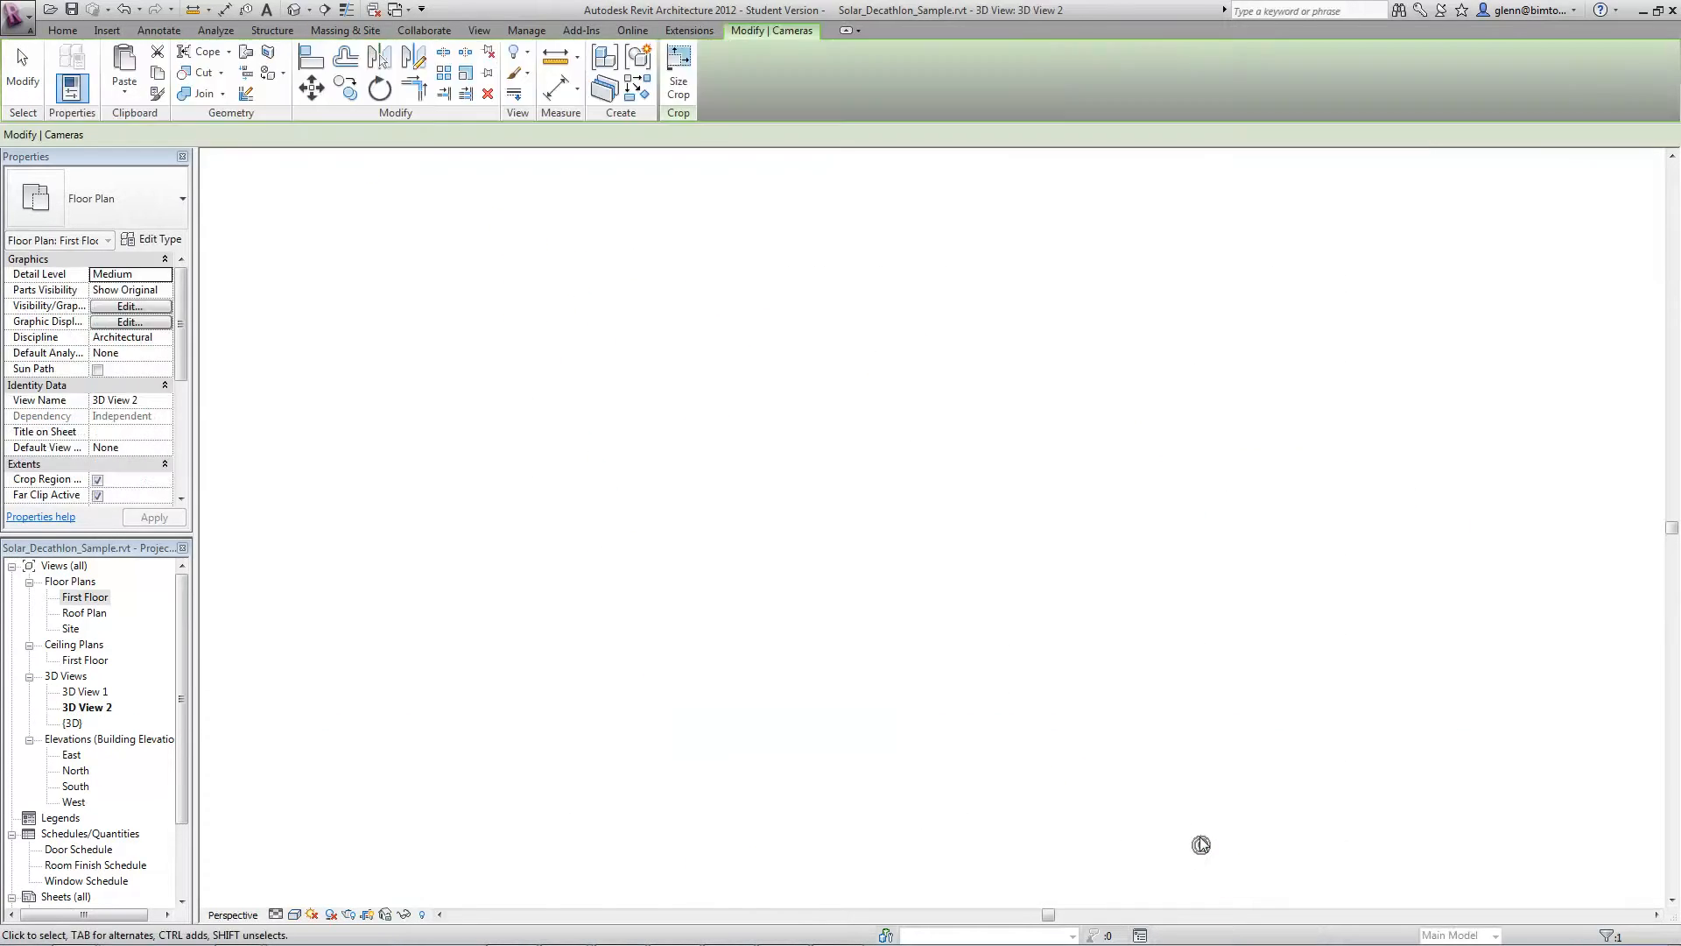
# - Enlarge the new camera view's crop region on both sides and at the top to frame the whole house exterior
pyautogui.scroll(-3, 1038, 709)
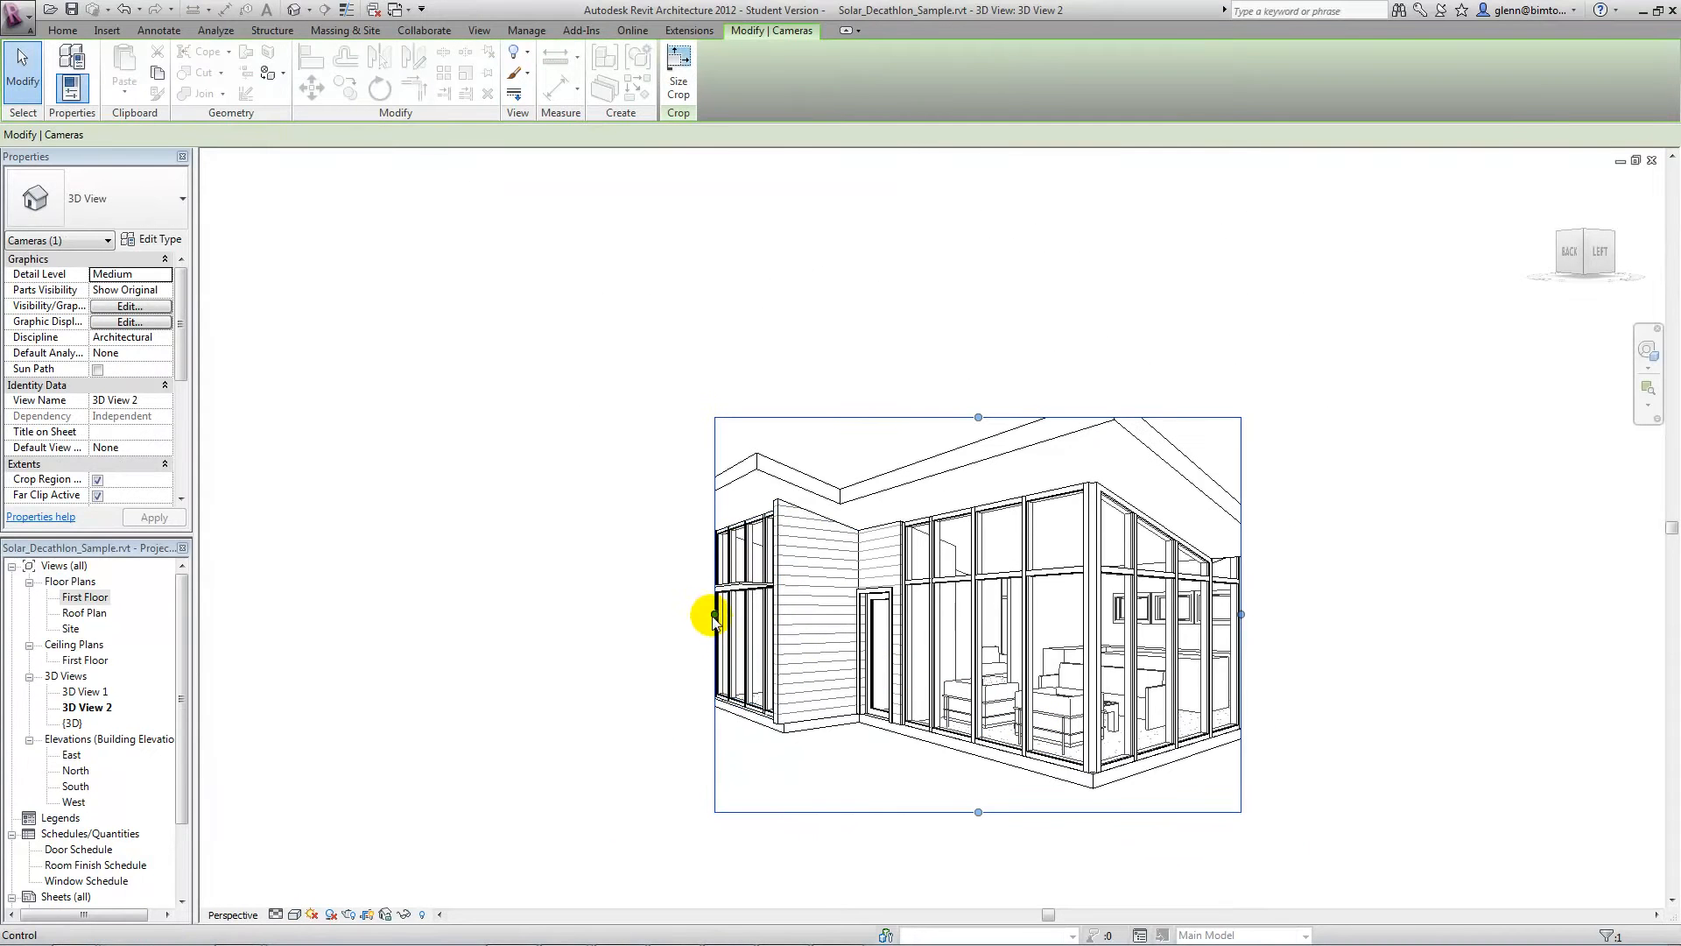
pyautogui.moveTo(714, 614); pyautogui.dragTo(544, 613)
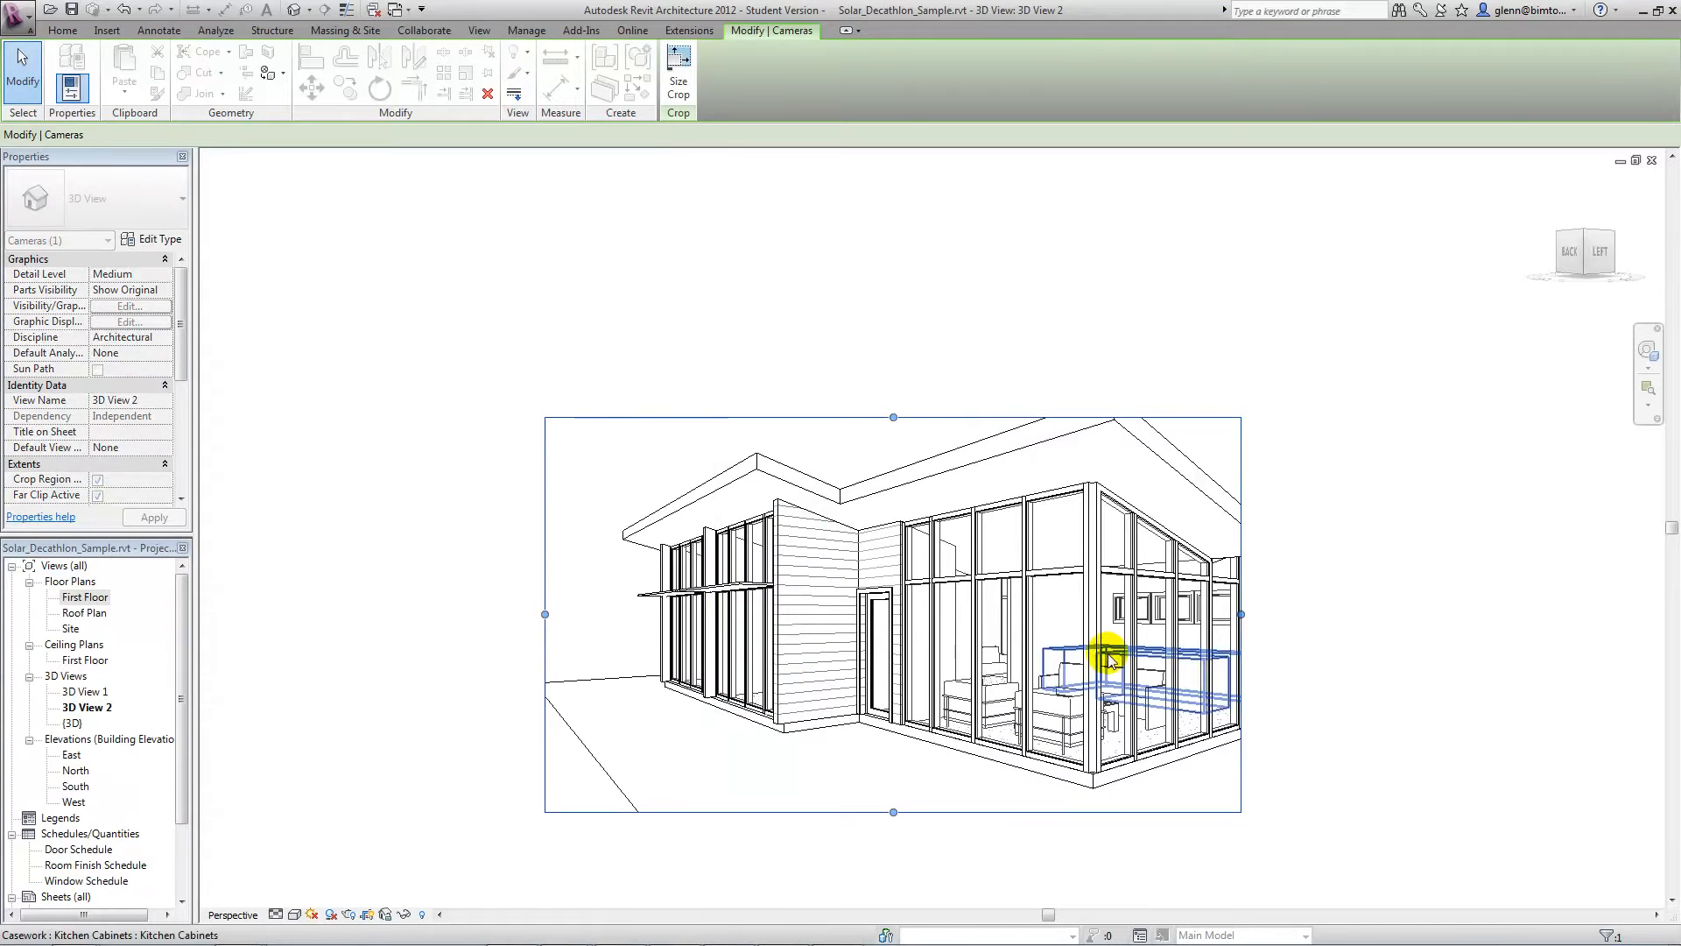
pyautogui.moveTo(1242, 614); pyautogui.dragTo(1451, 630)
pyautogui.moveTo(1016, 417); pyautogui.dragTo(987, 345)
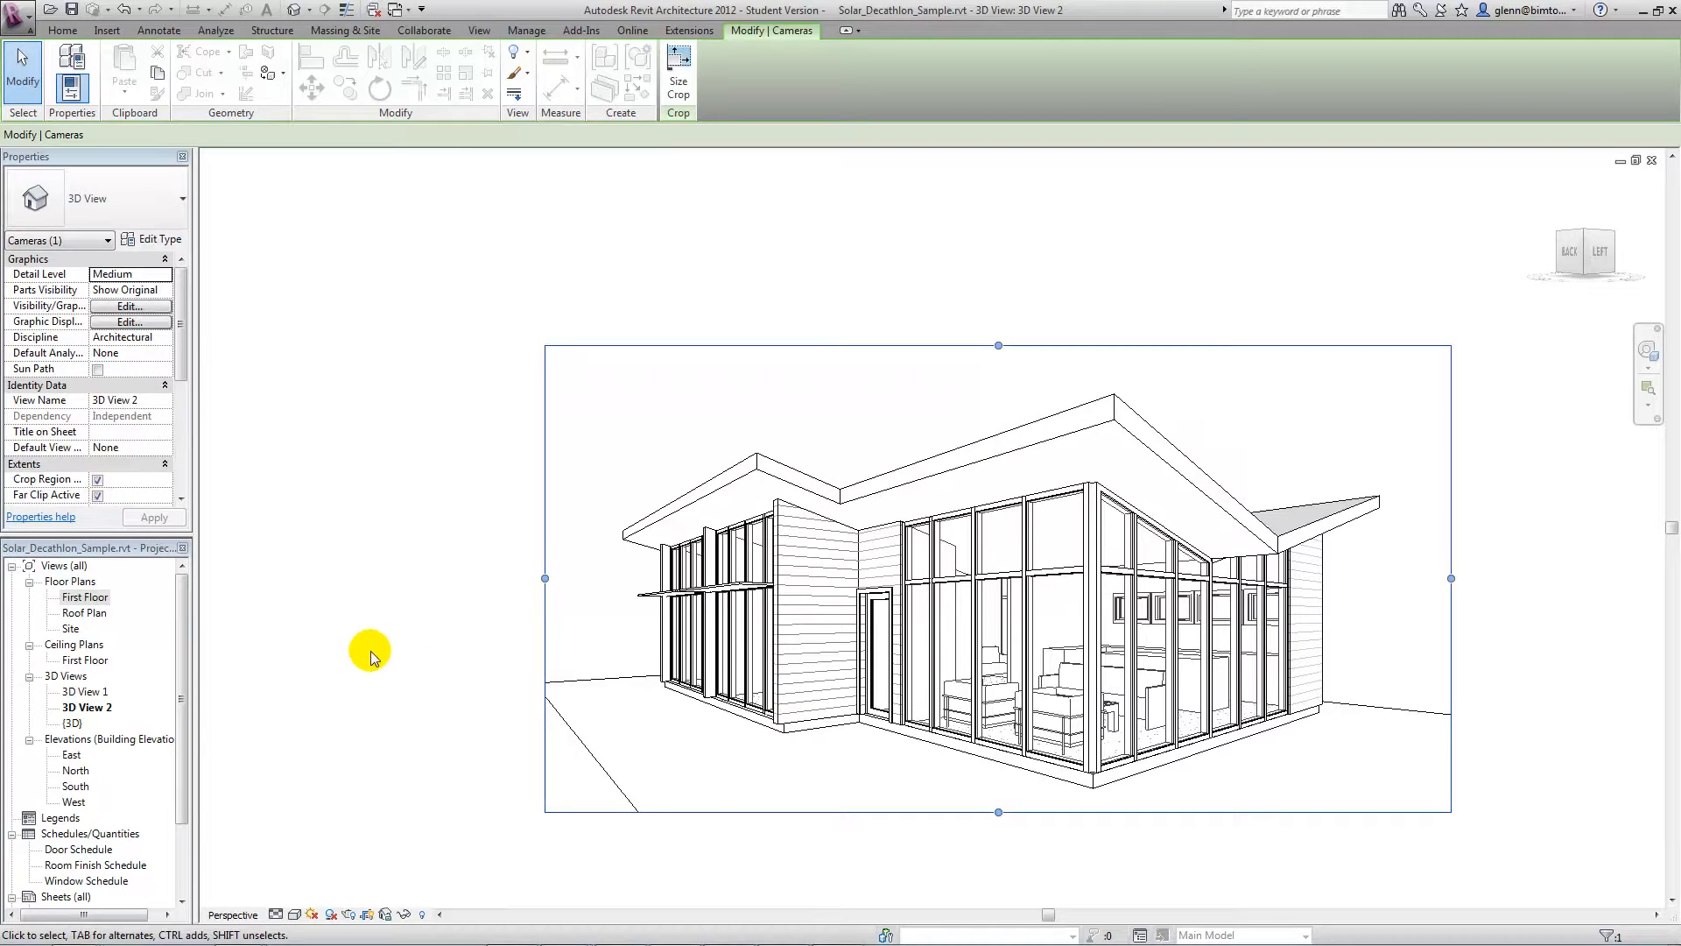
# - Turn on shadows in the exterior camera view and set its visual style to Shaded
pyautogui.click(332, 915)
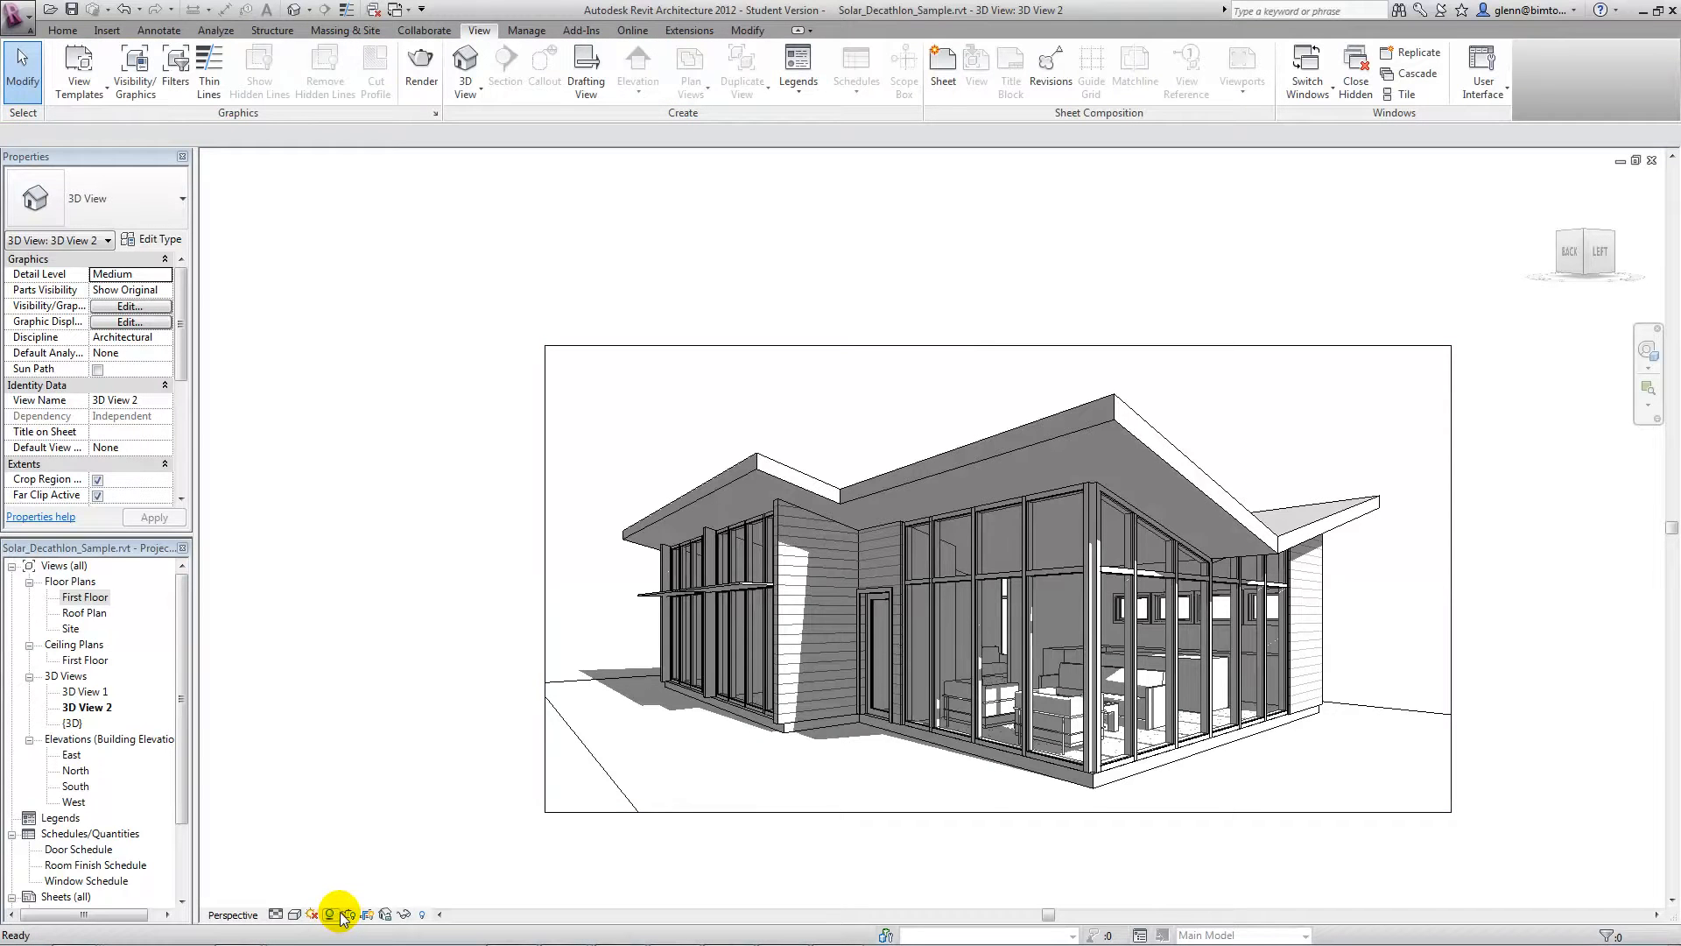
pyautogui.click(296, 914)
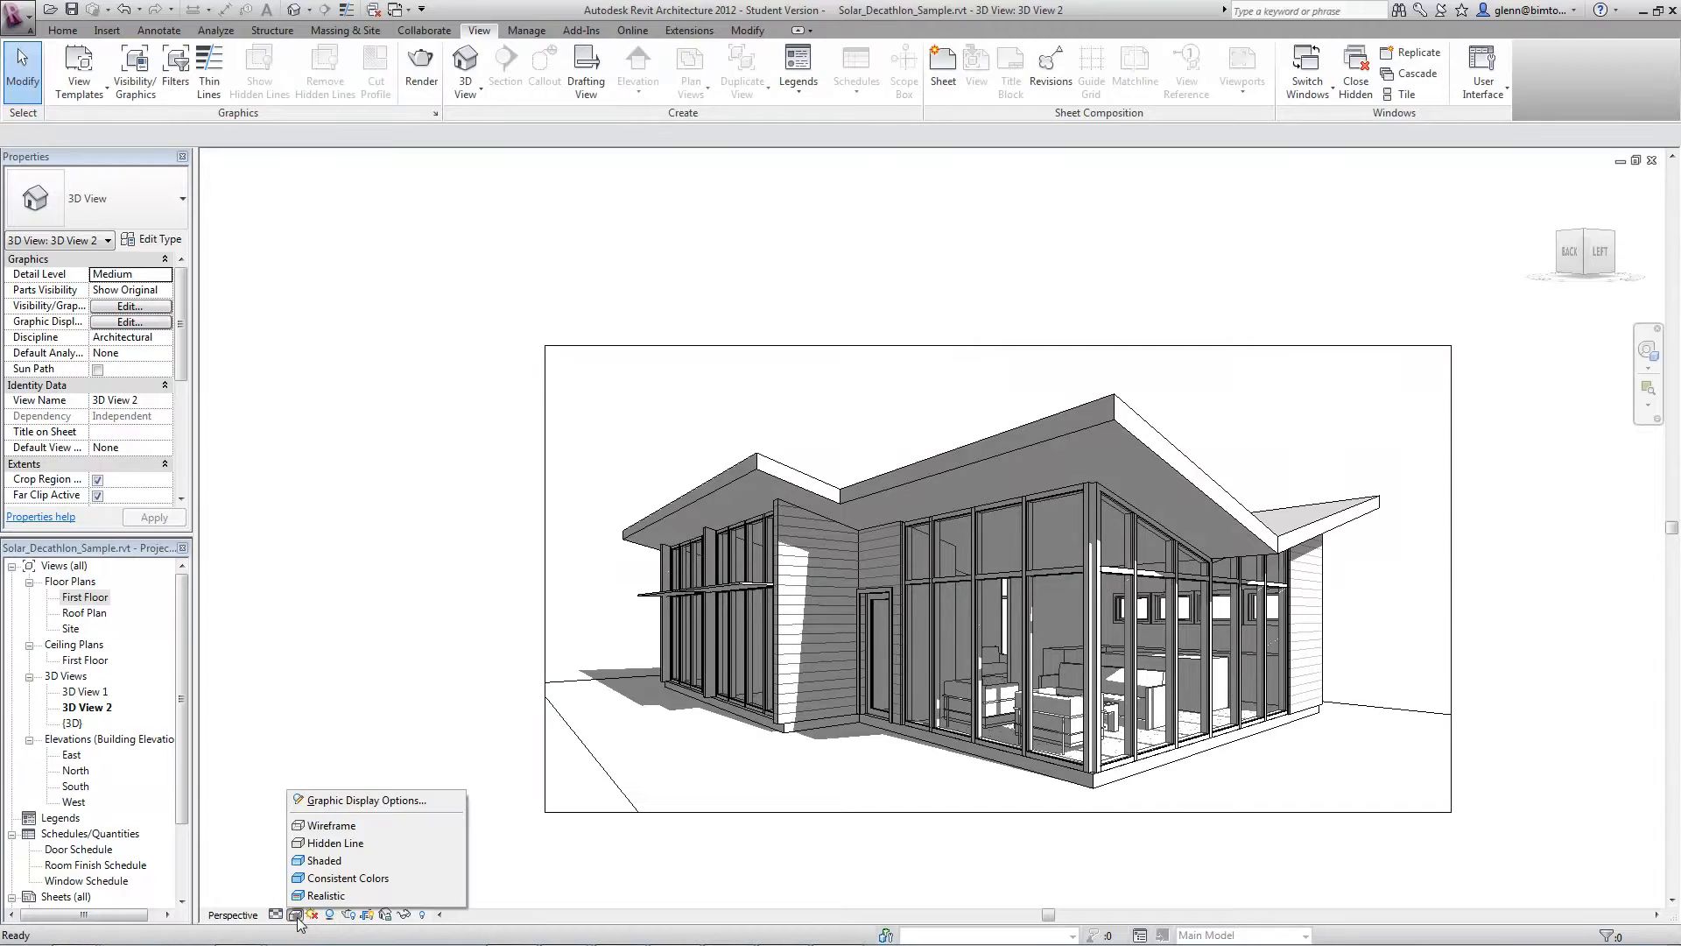
pyautogui.click(323, 861)
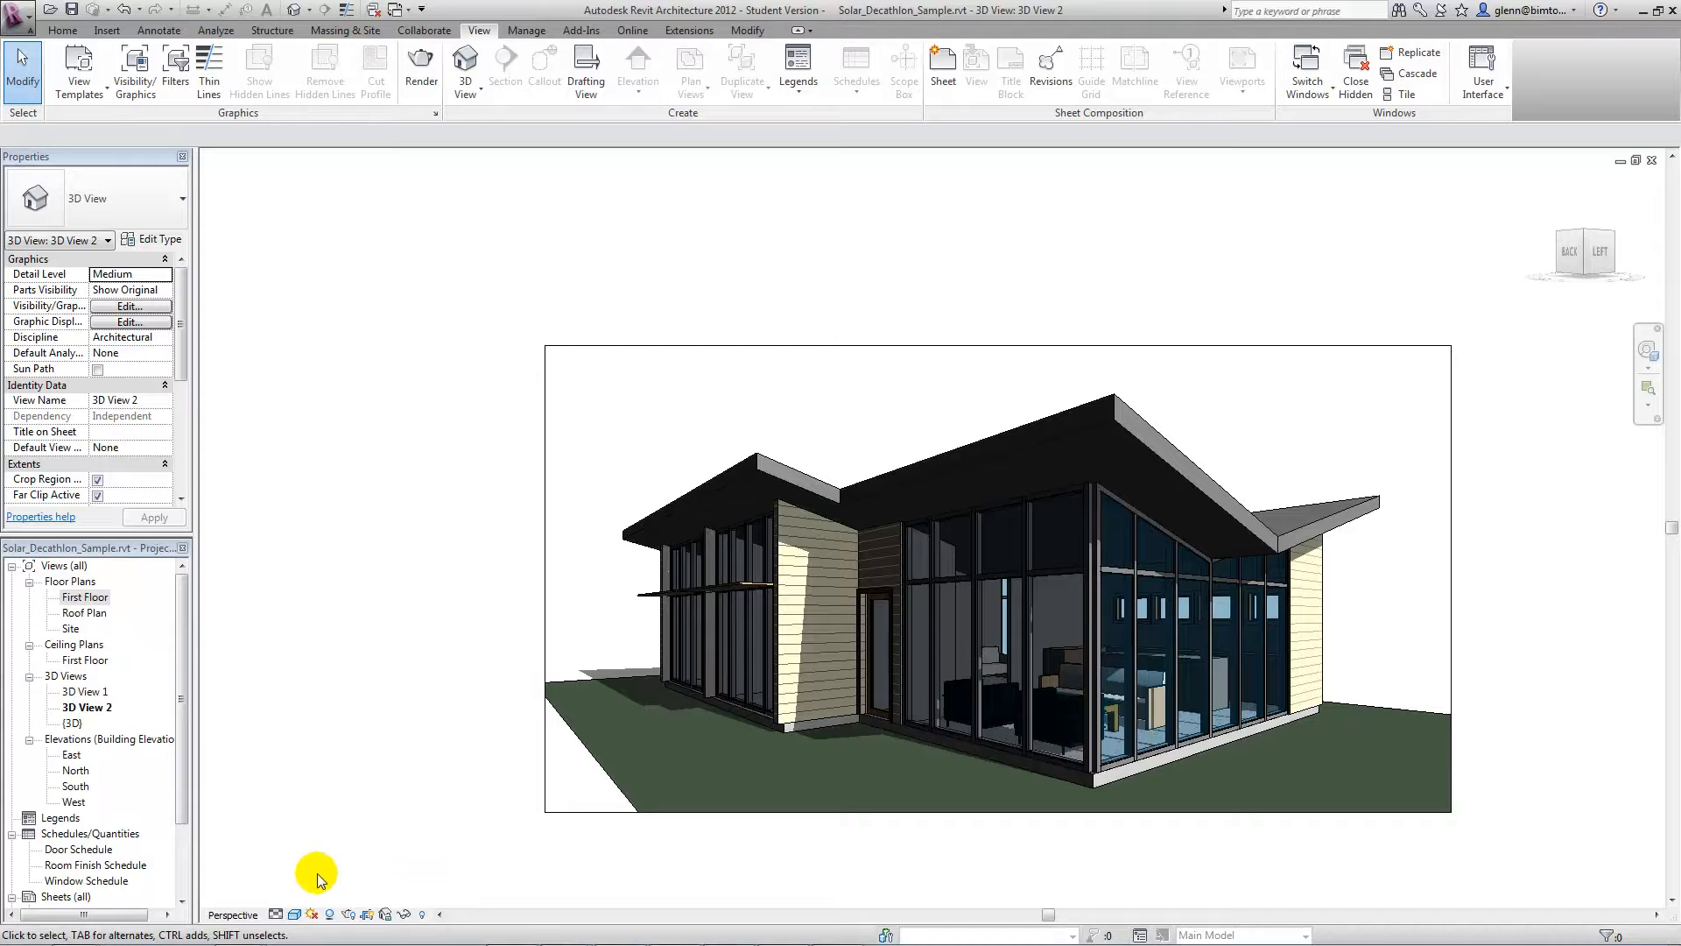
# - Set the exterior camera view's visual style to Realistic and inspect the wood siding beside the entrance door up close
pyautogui.click(295, 915)
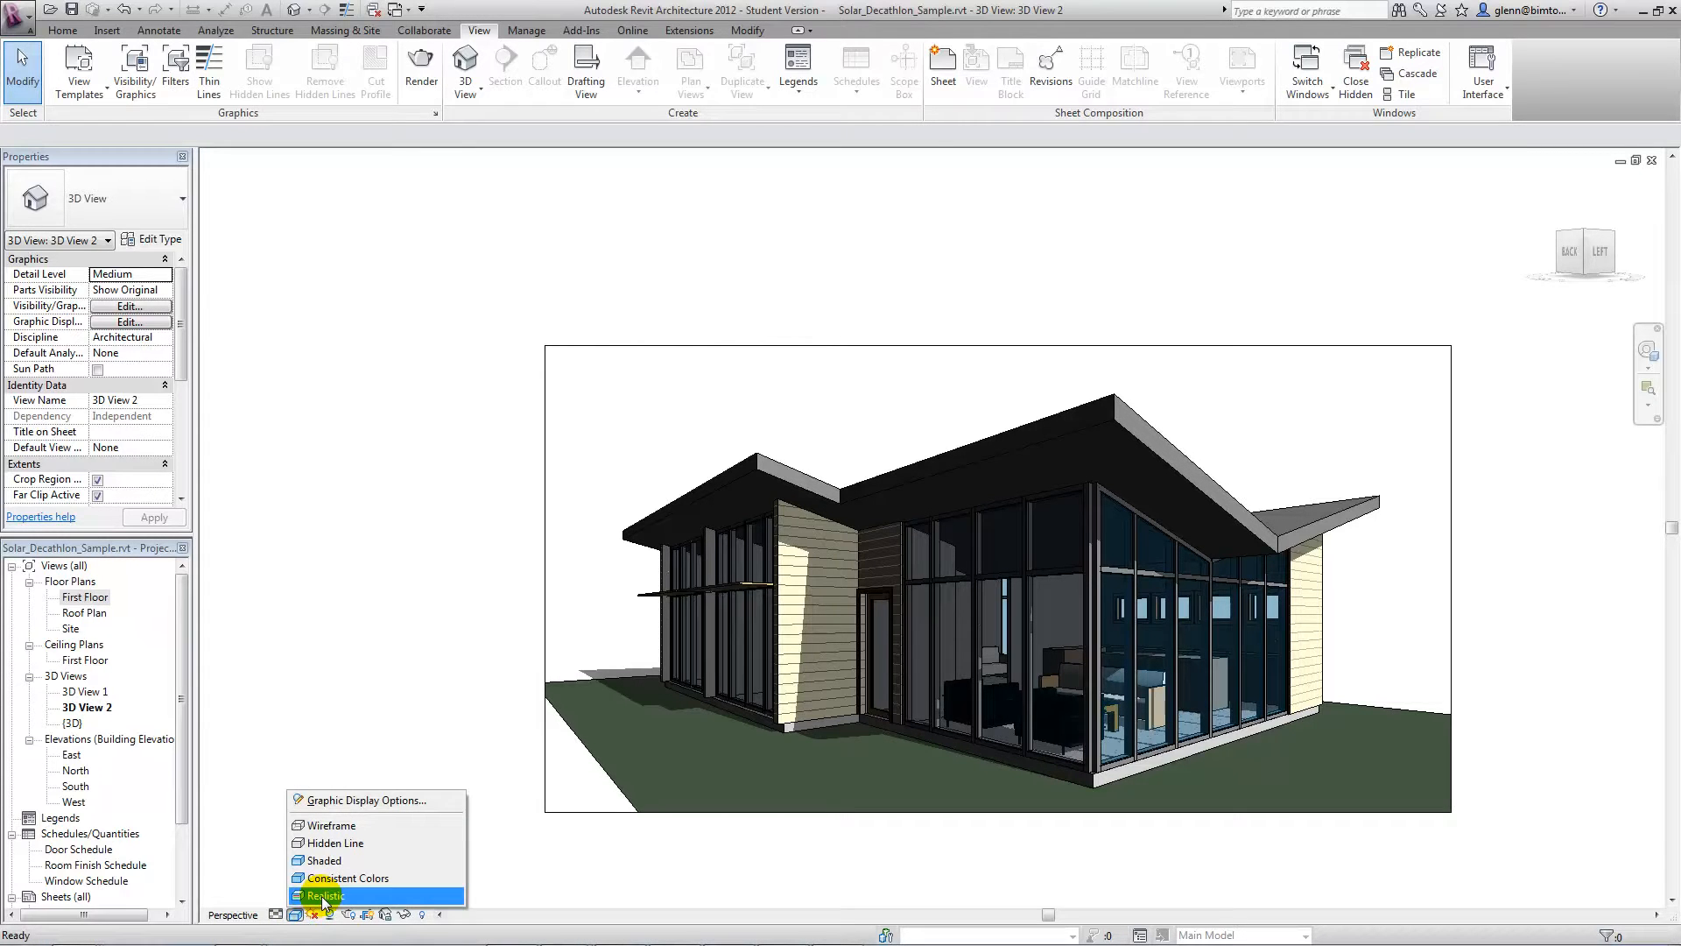
pyautogui.click(324, 895)
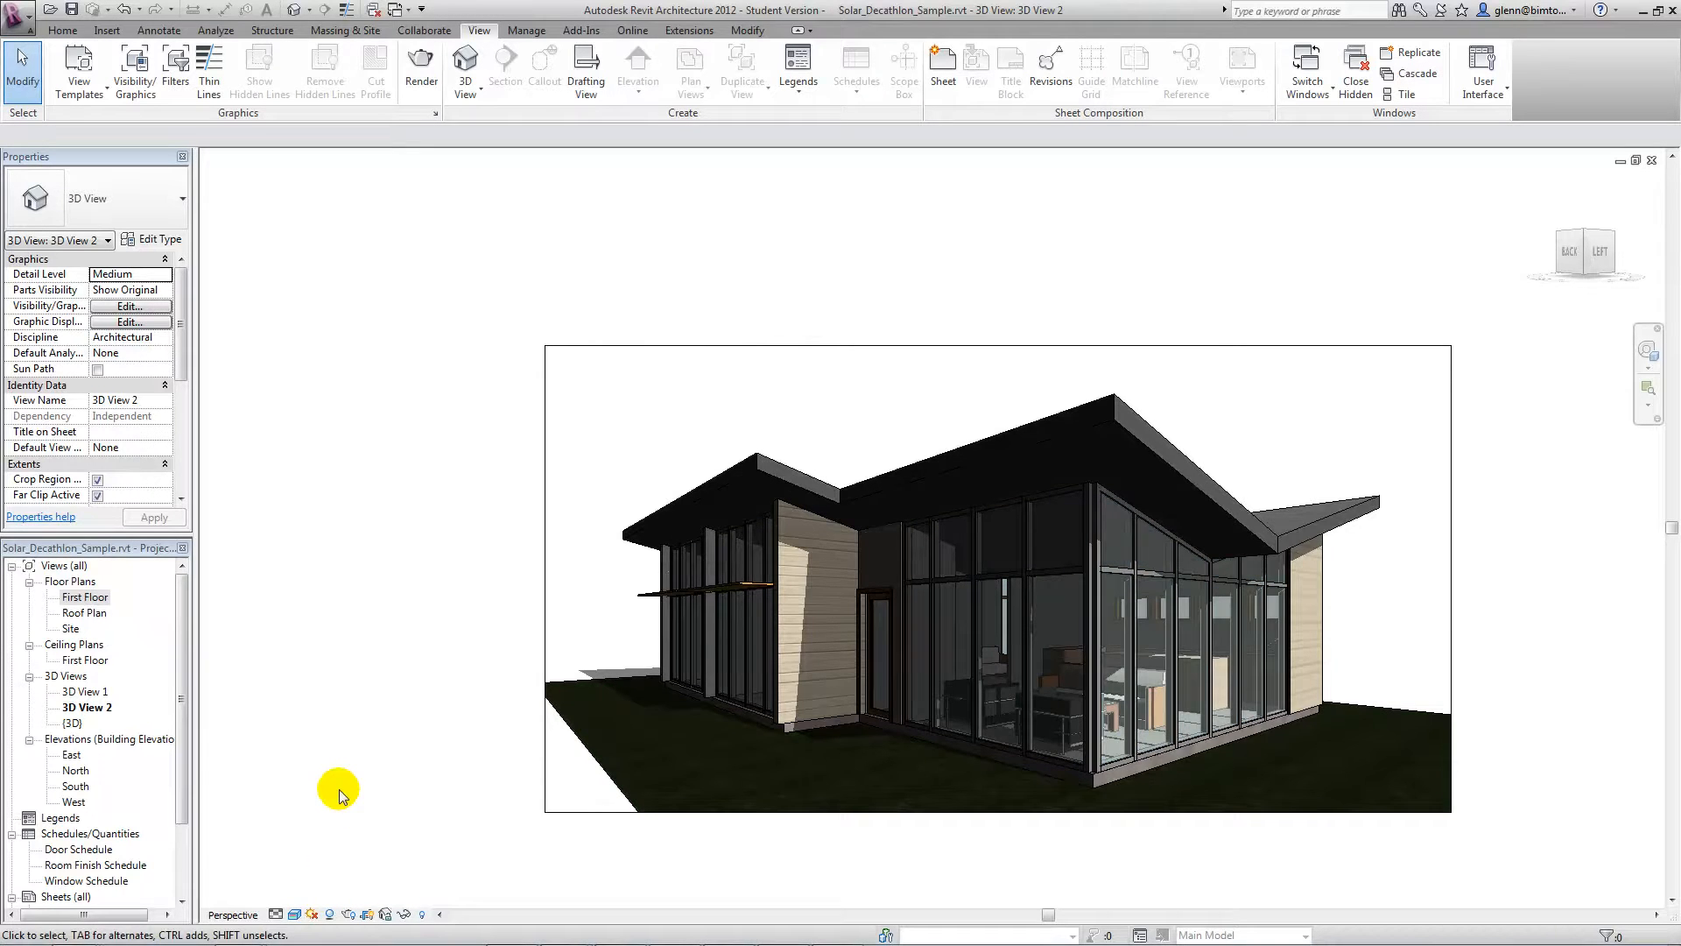
pyautogui.scroll(-1, 1023, 521)
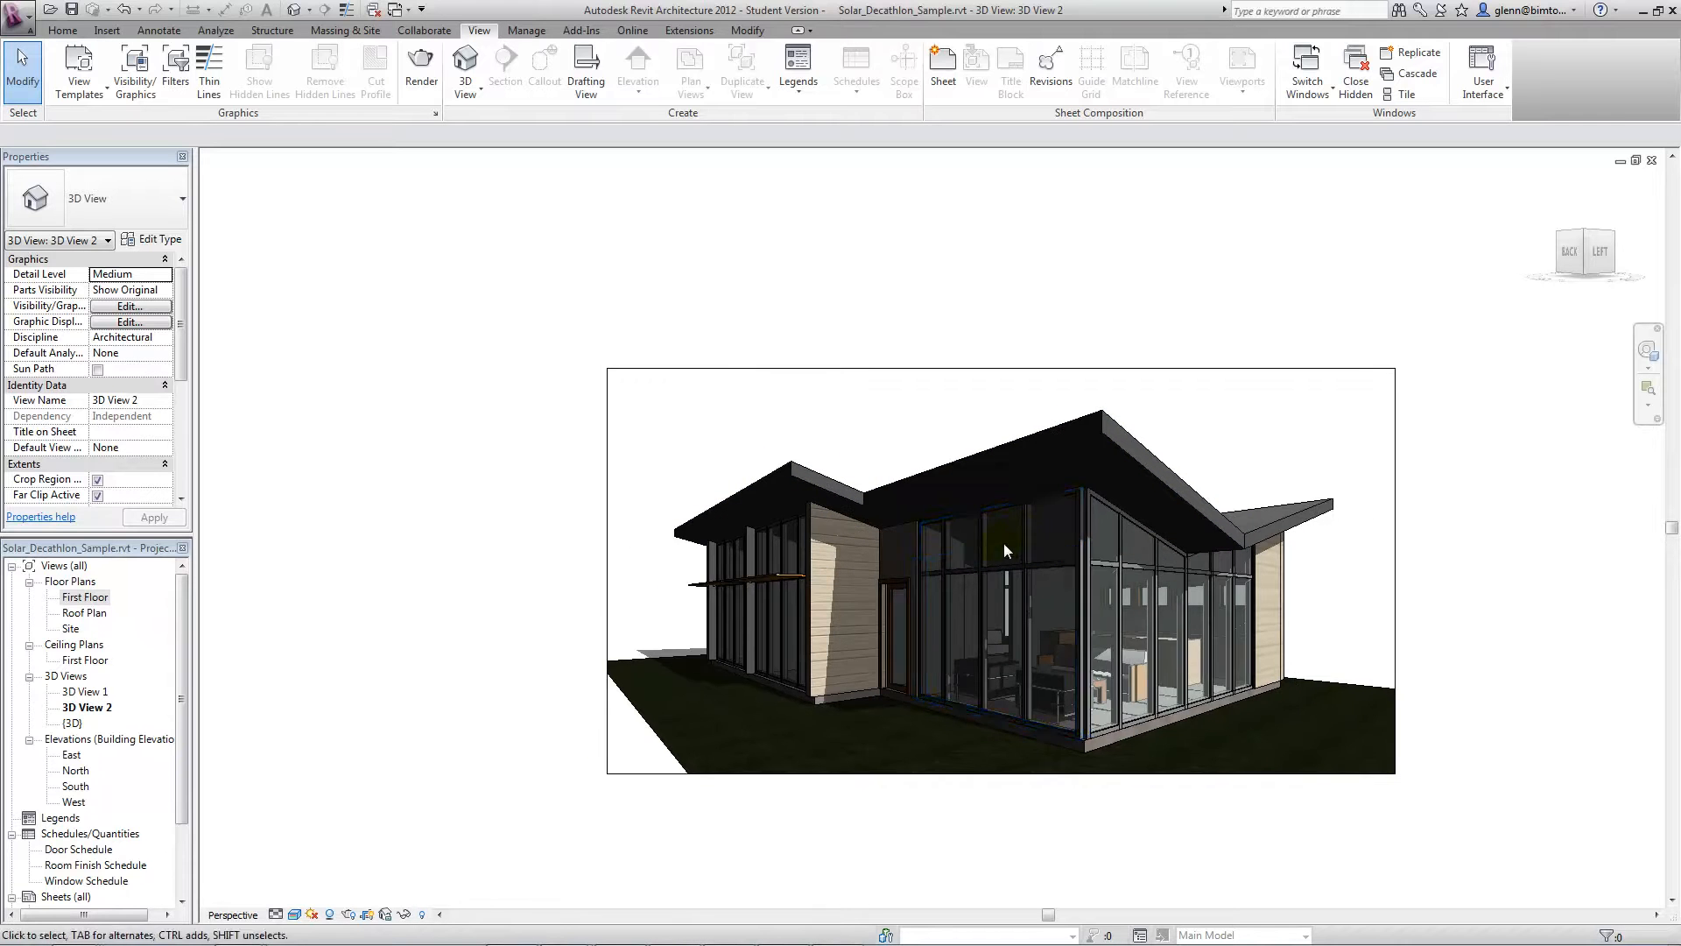
pyautogui.scroll(5, 1009, 538)
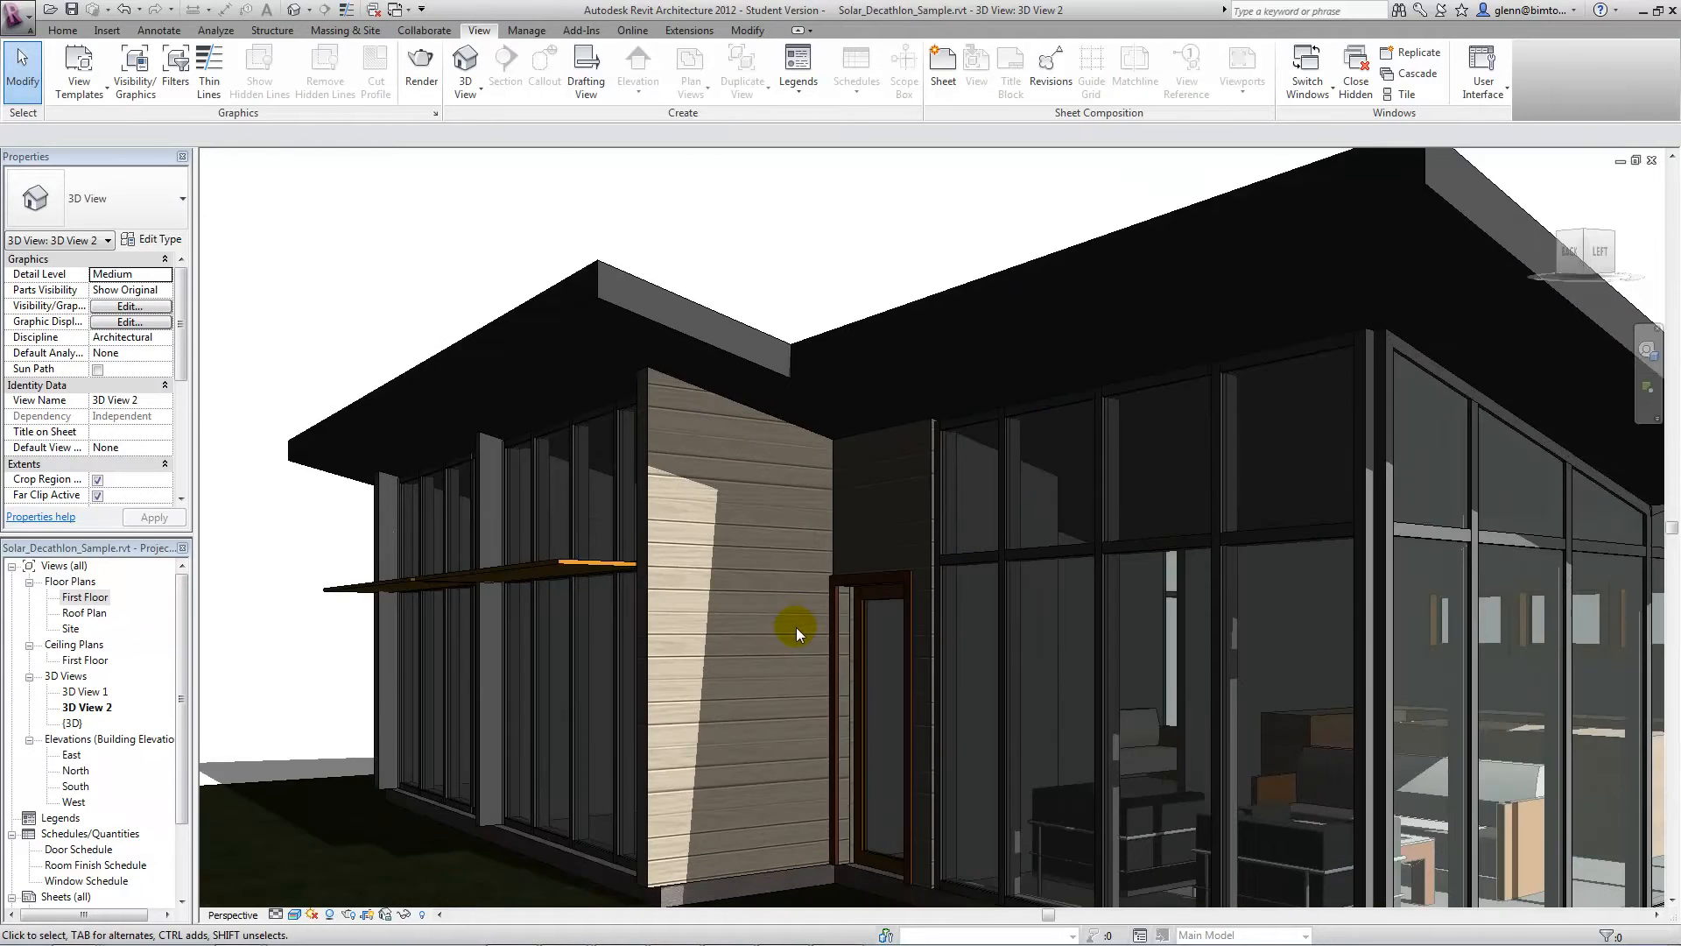
pyautogui.scroll(1, 796, 627)
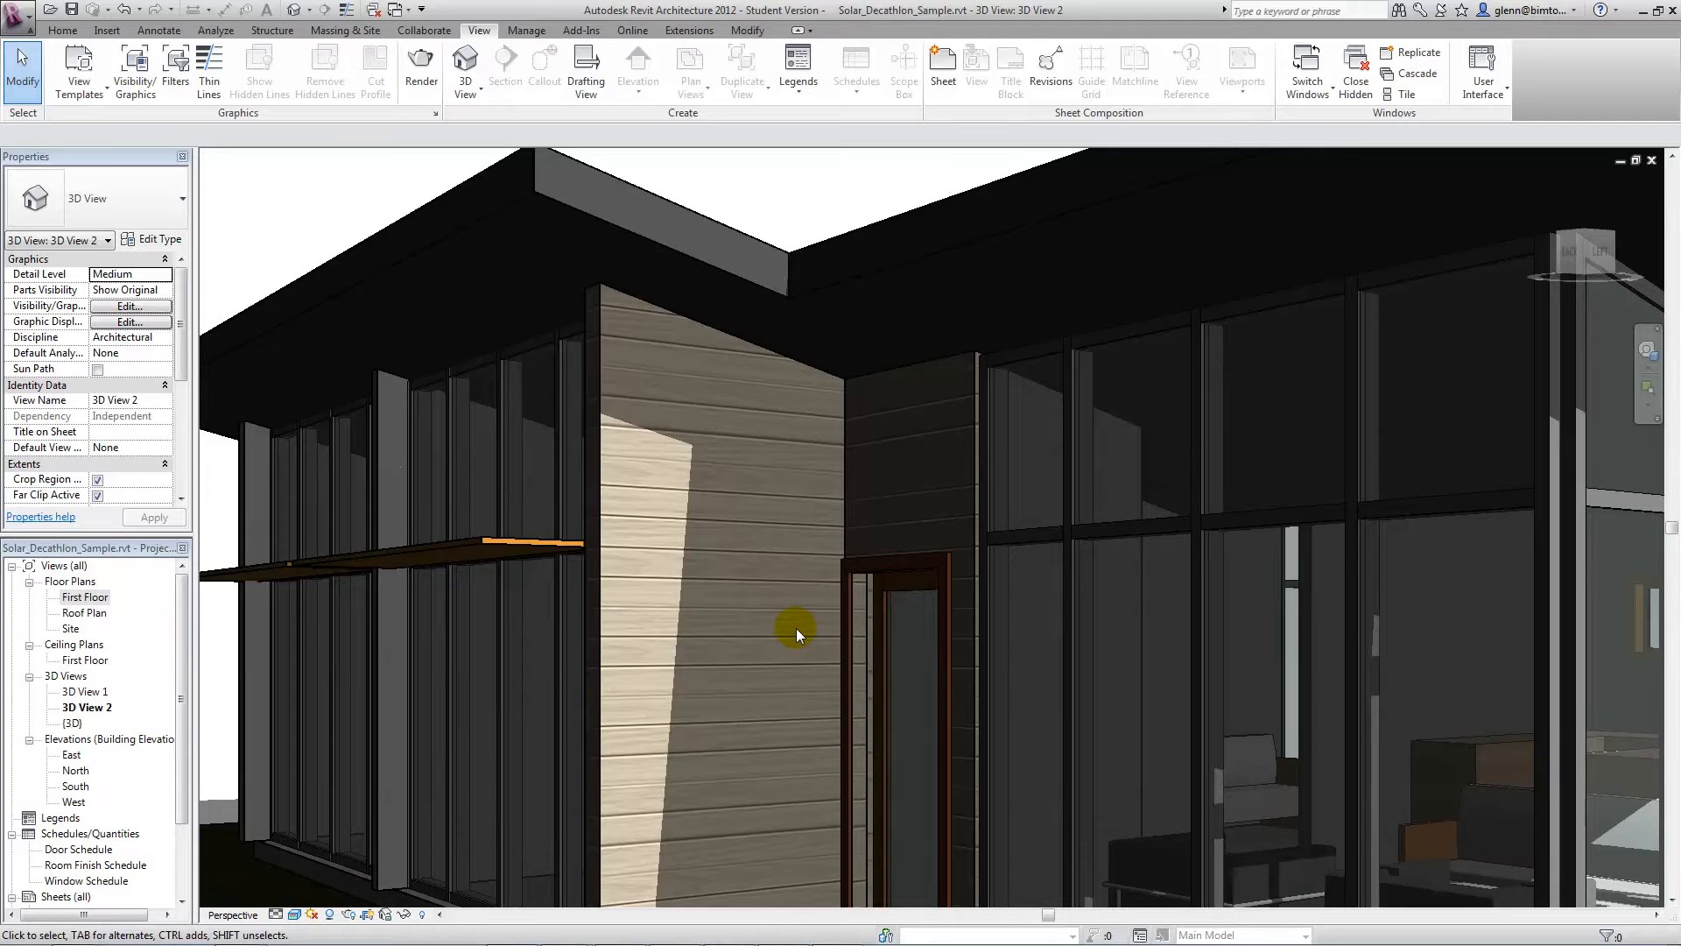
pyautogui.scroll(-4, 796, 628)
pyautogui.scroll(-2, 796, 628)
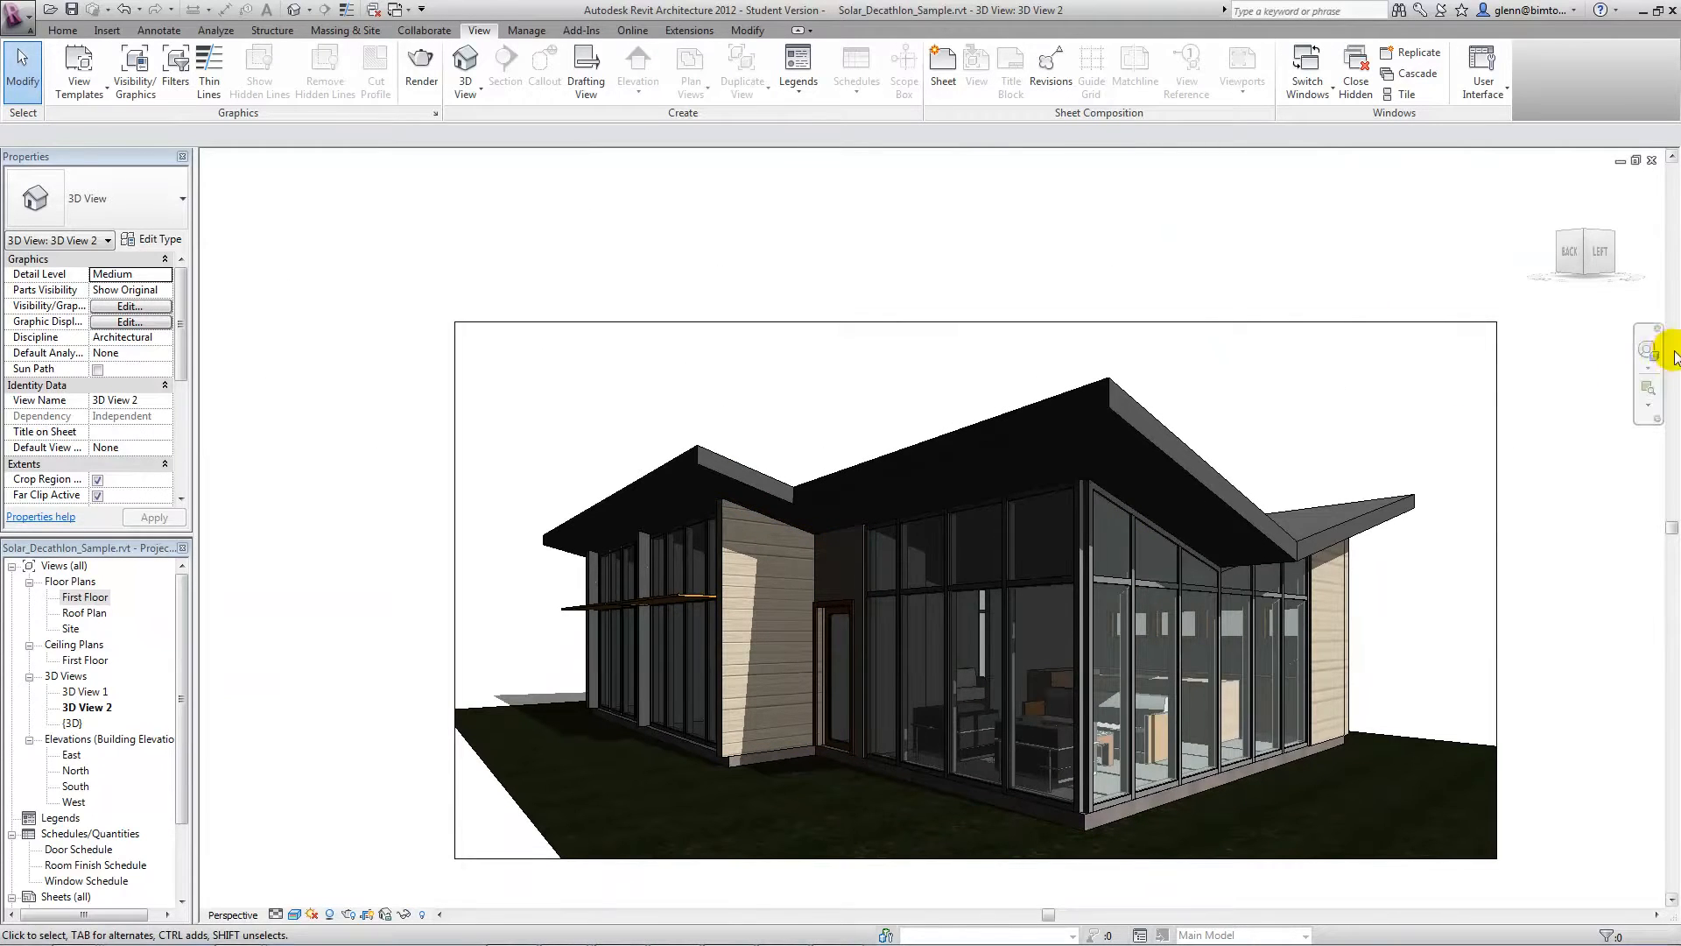
# - Orbit the exterior camera view with the steering wheel to look down on the roof and return to near eye level
pyautogui.click(1647, 351)
pyautogui.moveTo(1257, 528); pyautogui.dragTo(1249, 554)
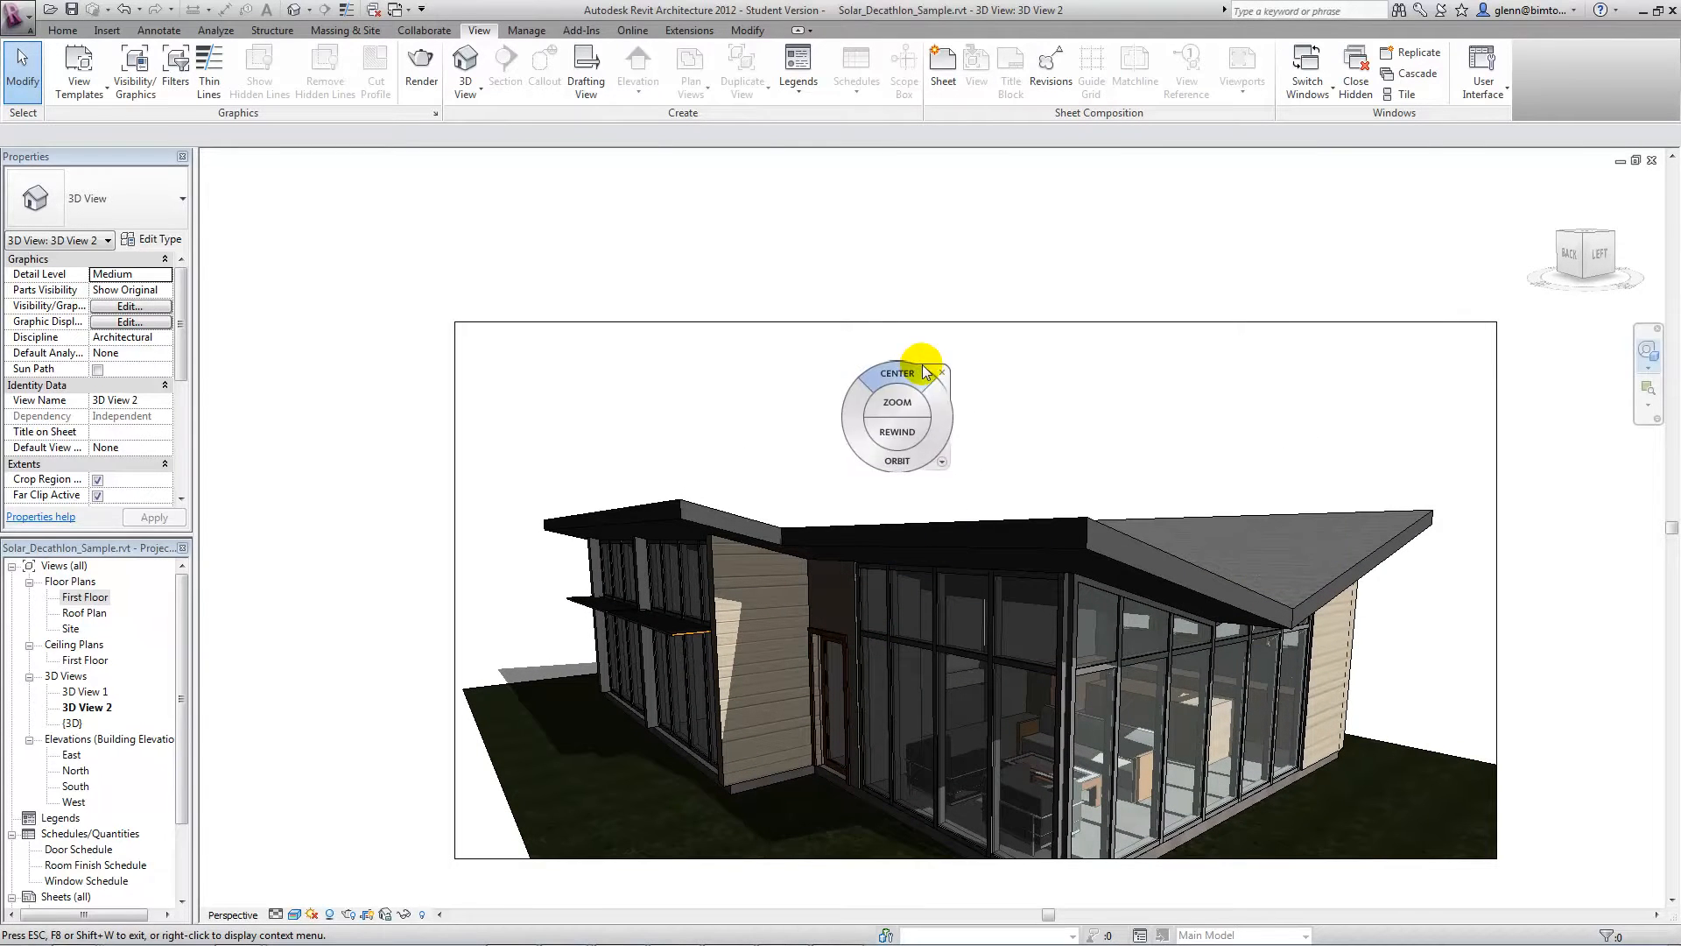
pyautogui.moveTo(1261, 512); pyautogui.dragTo(1260, 481)
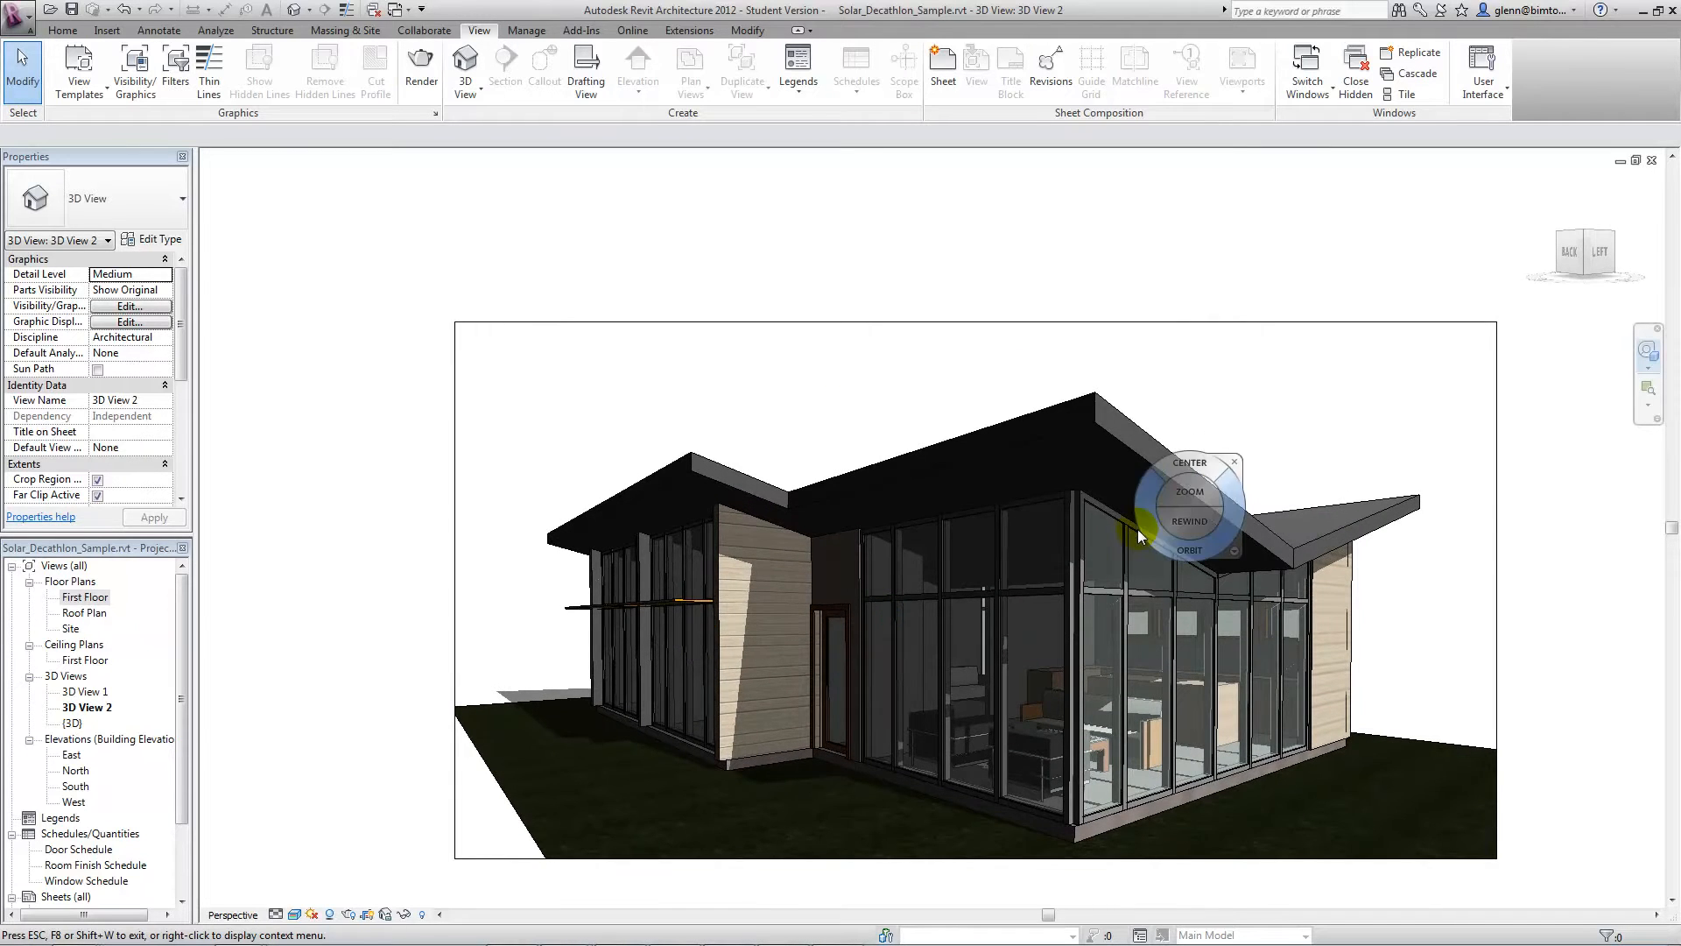
# - Set the view's background to Gradient in the Graphic Display Options and apply it
pyautogui.click(294, 915)
pyautogui.click(333, 801)
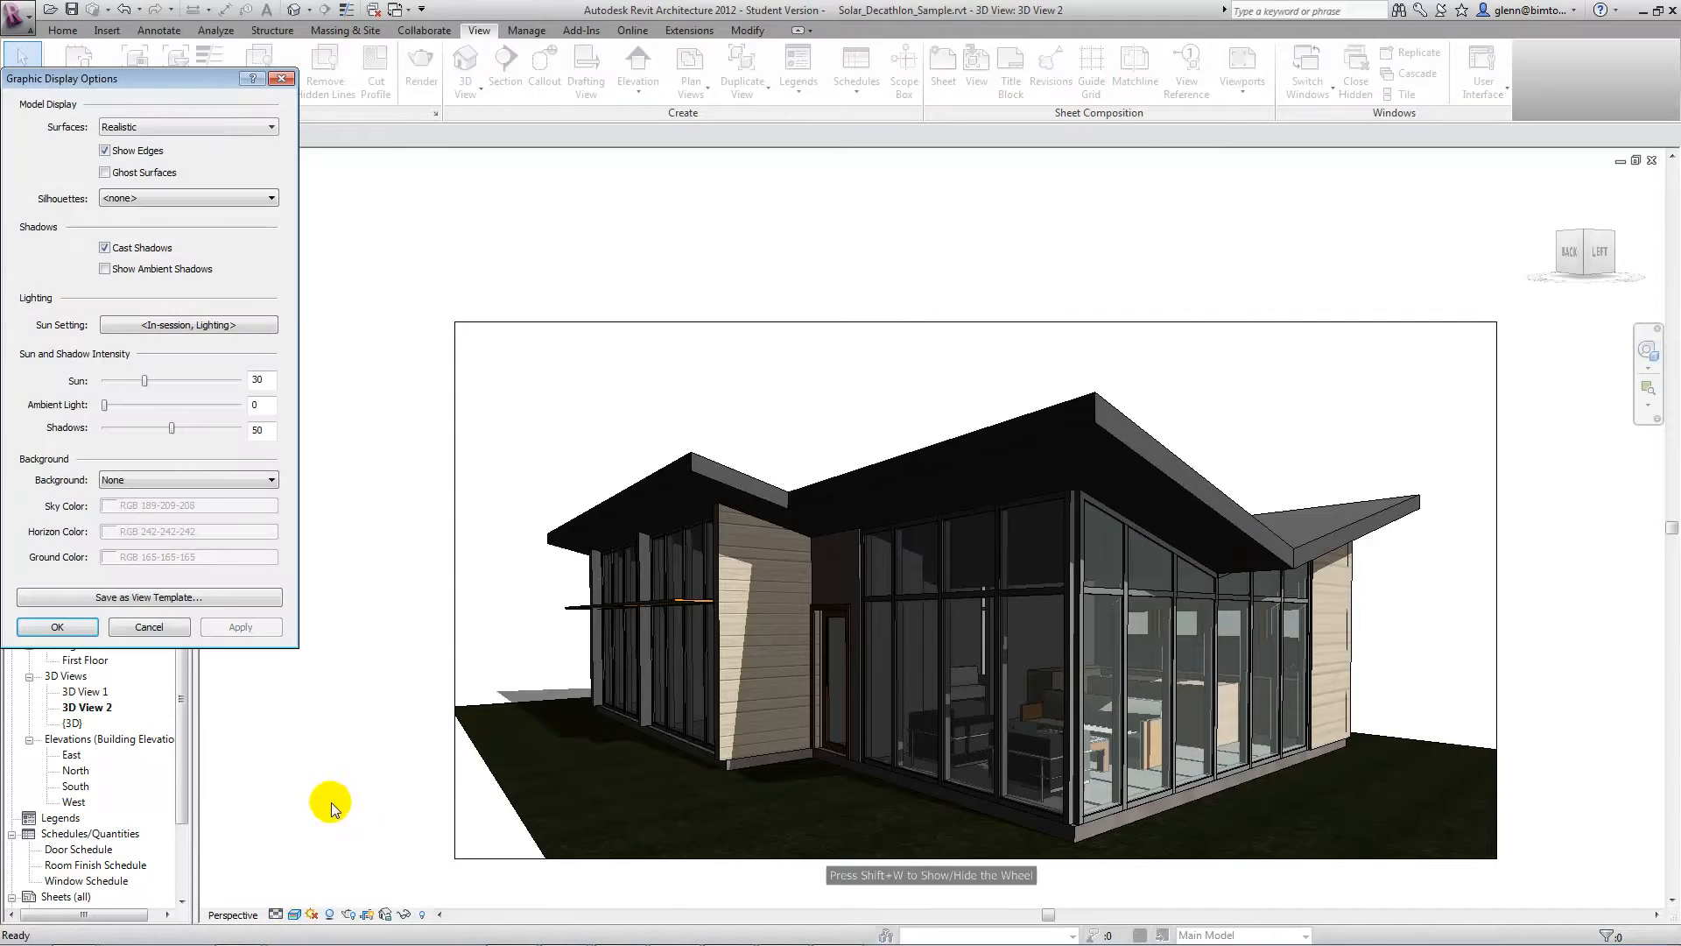
pyautogui.click(162, 485)
pyautogui.click(161, 505)
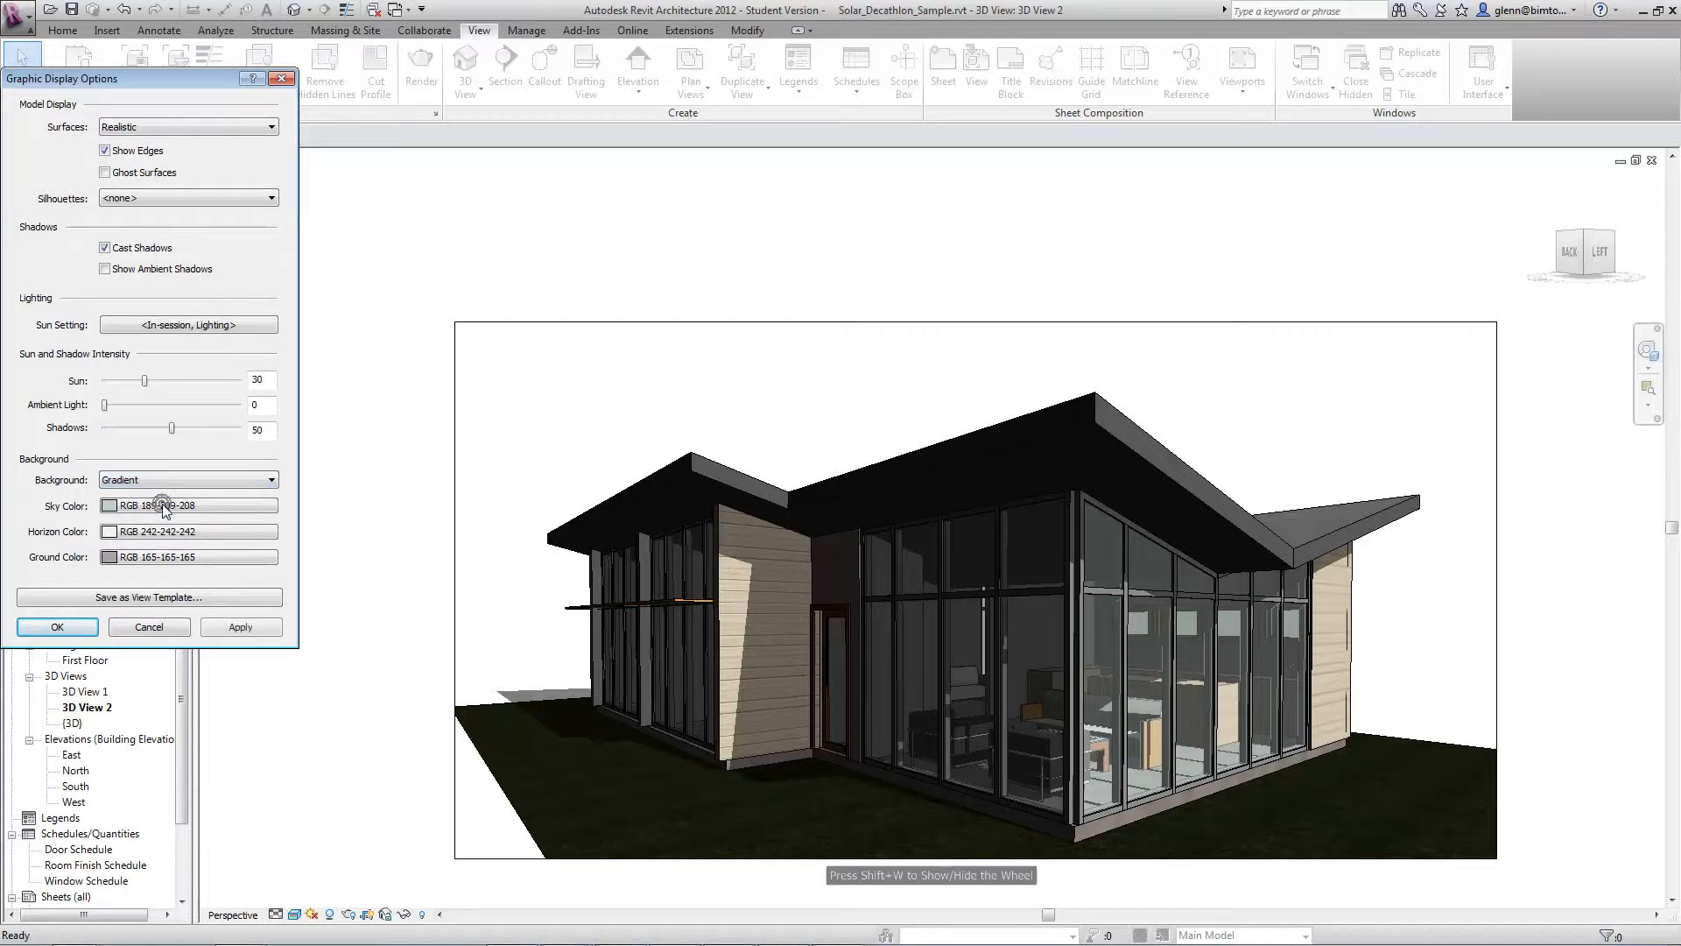
pyautogui.click(238, 627)
pyautogui.click(57, 627)
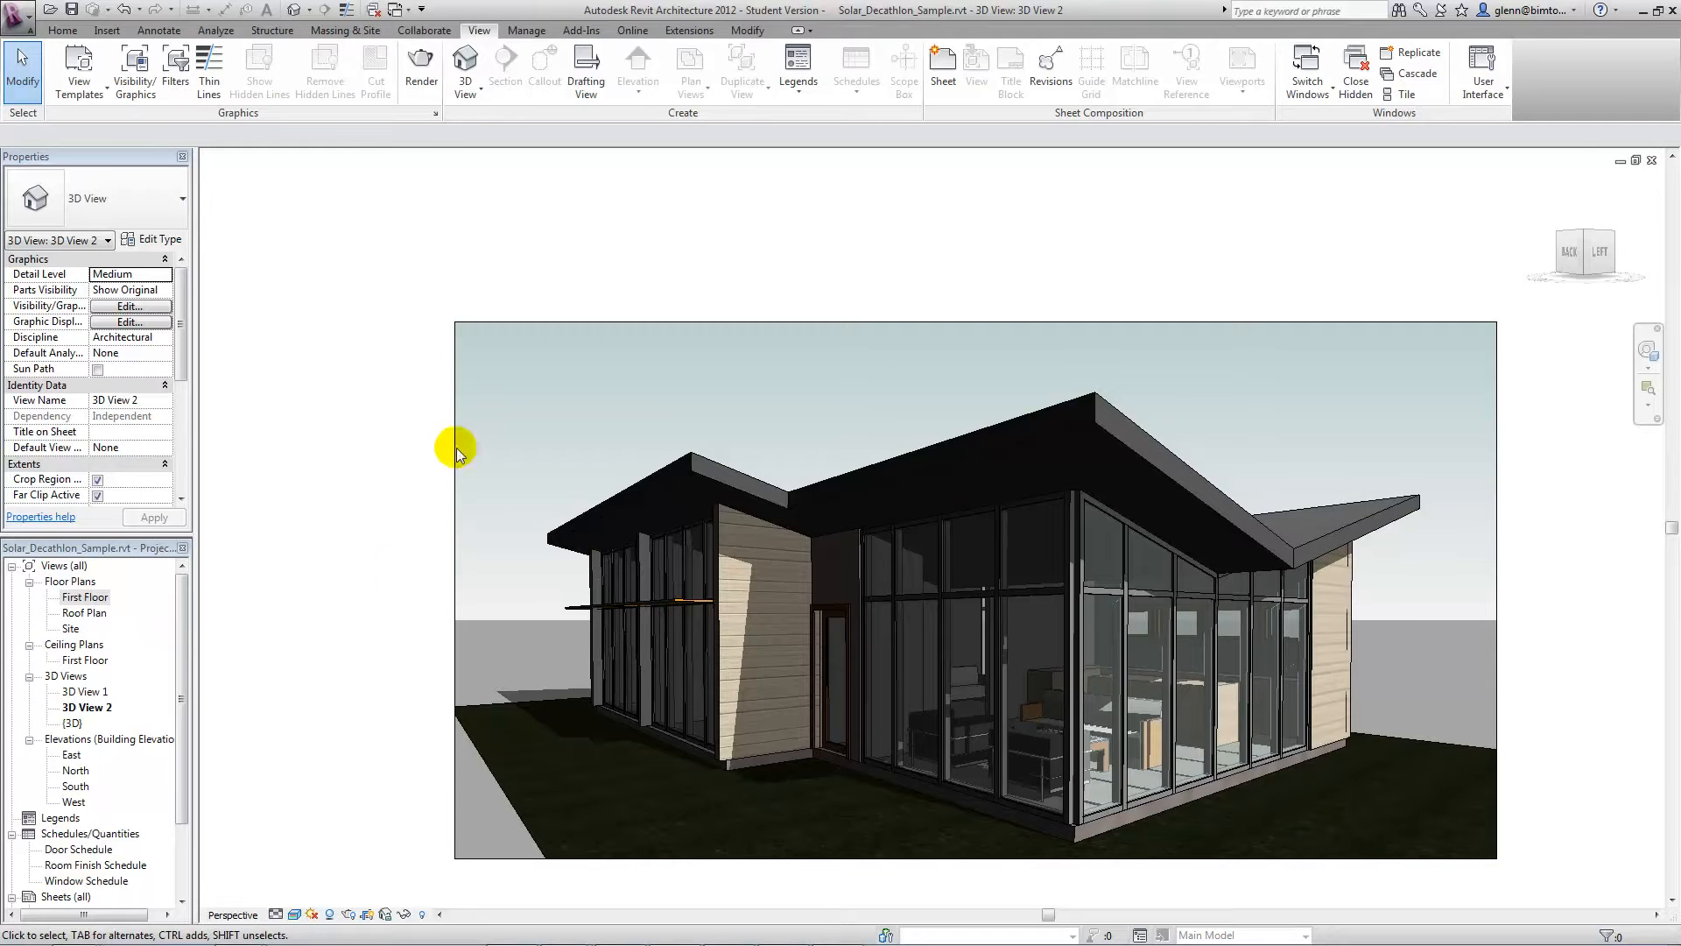
# - Look through the export formats for the FBX option and leave the list without exporting
pyautogui.click(22, 14)
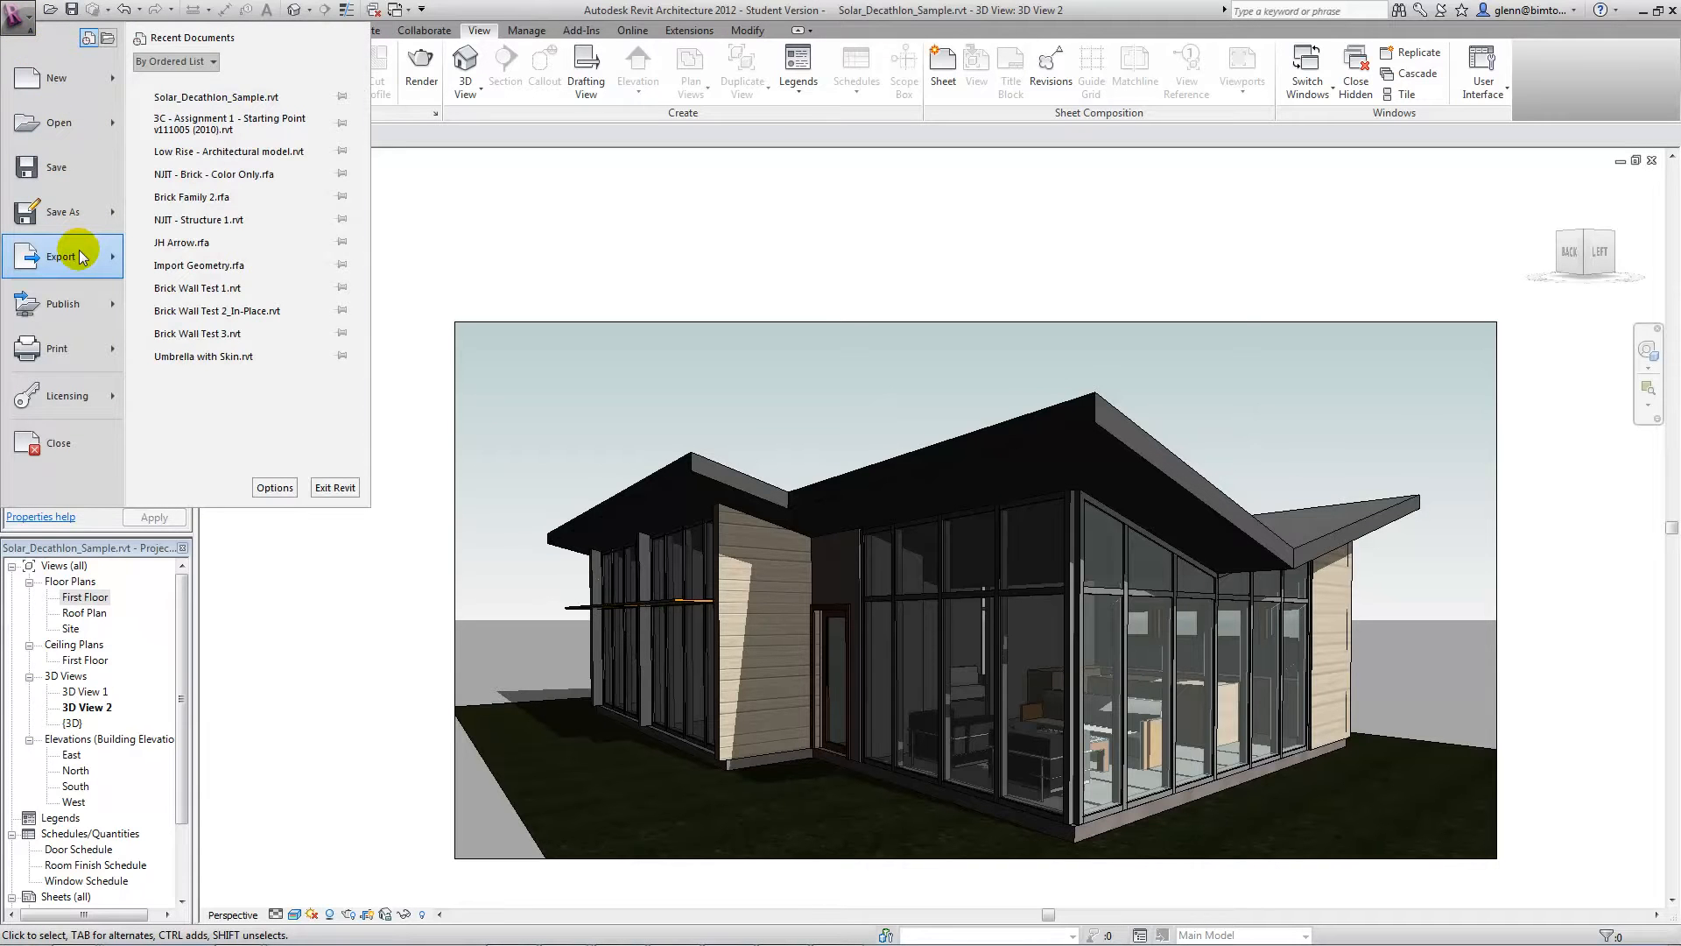
pyautogui.moveTo(82, 256)
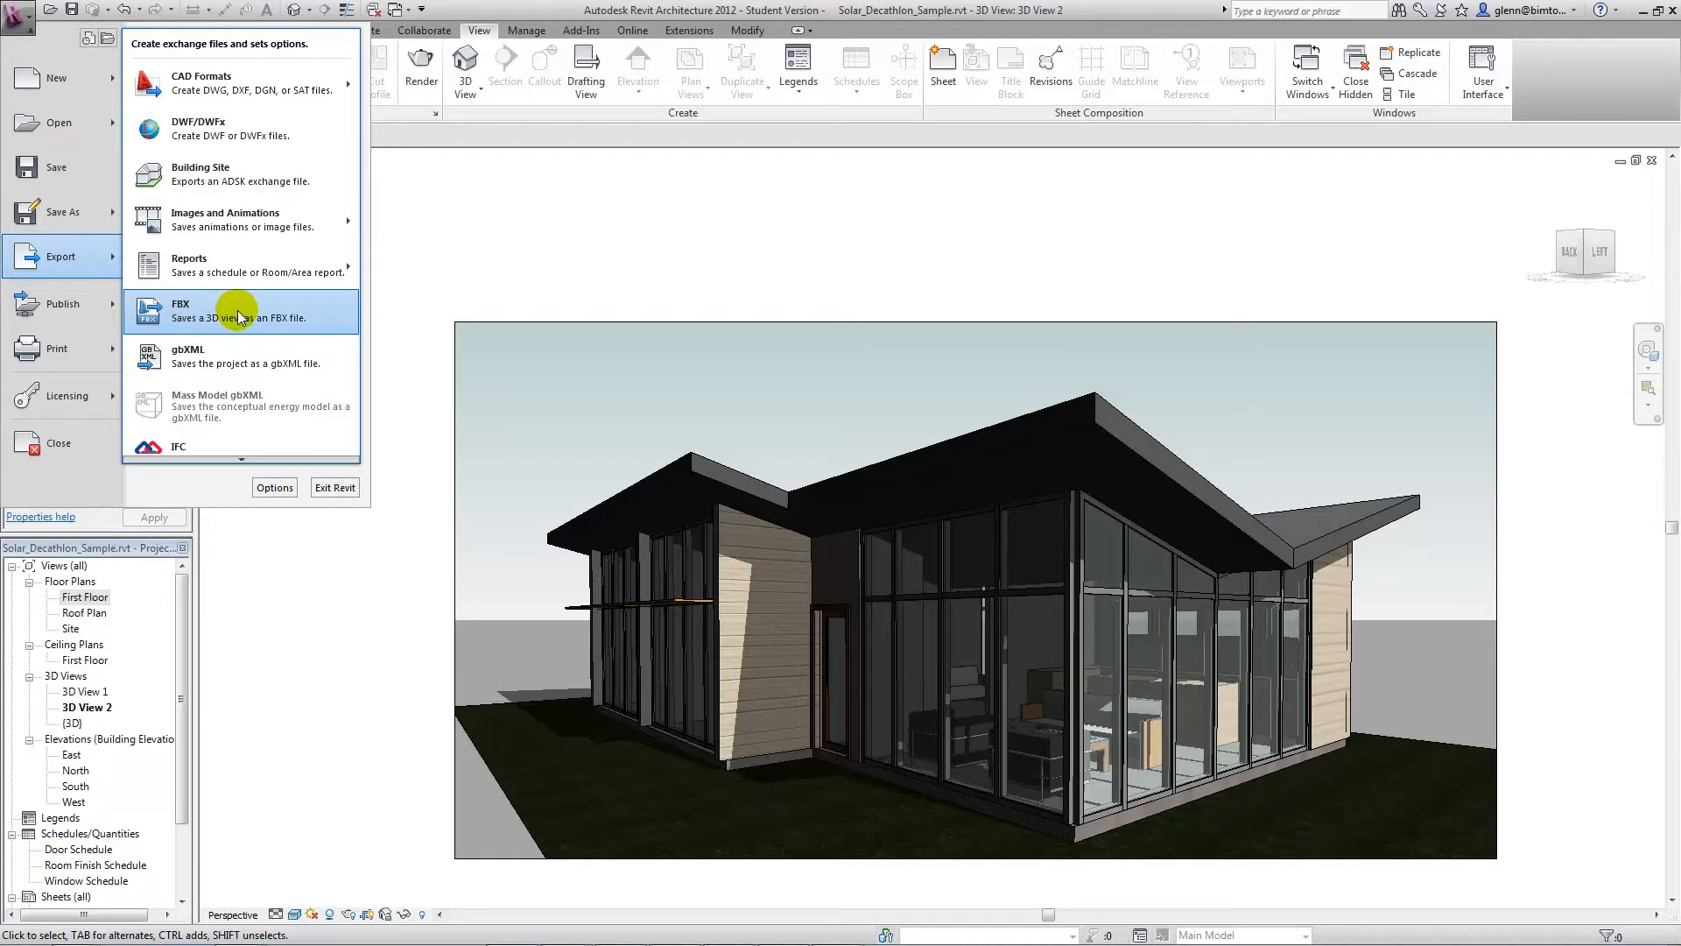
pyautogui.click(338, 561)
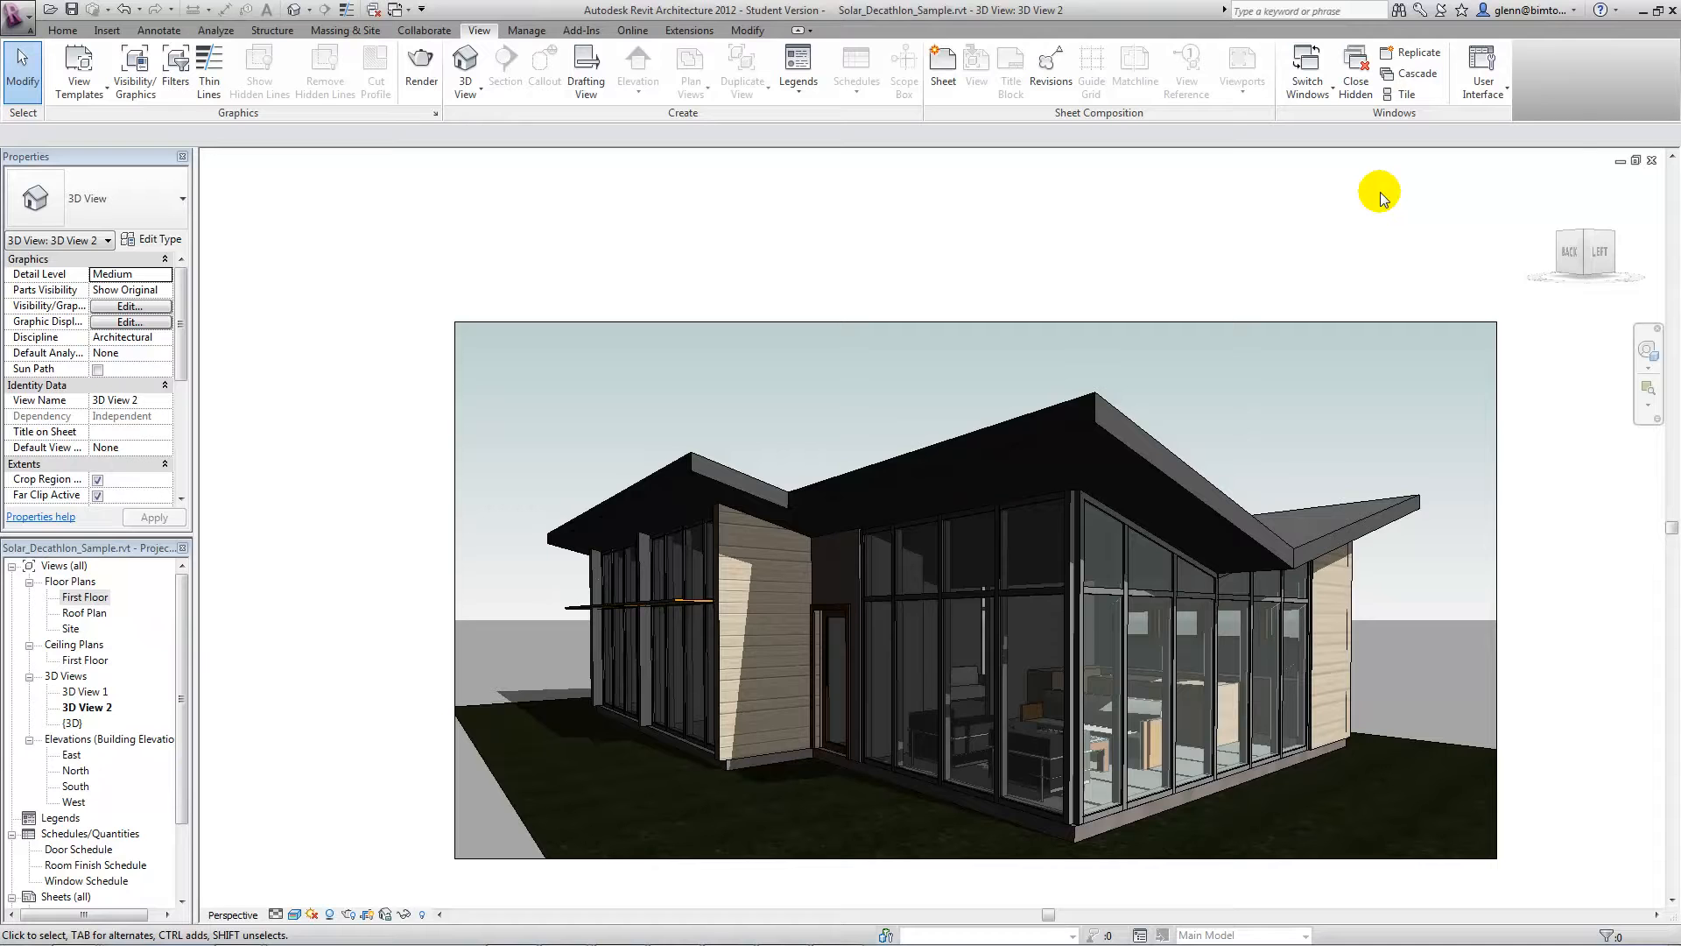
# - Minimize Revit and switch from the slide show to Autodesk Showcase with the Solar_Decathlon_Sample_Showcase.a3s scene
pyautogui.click(1644, 18)
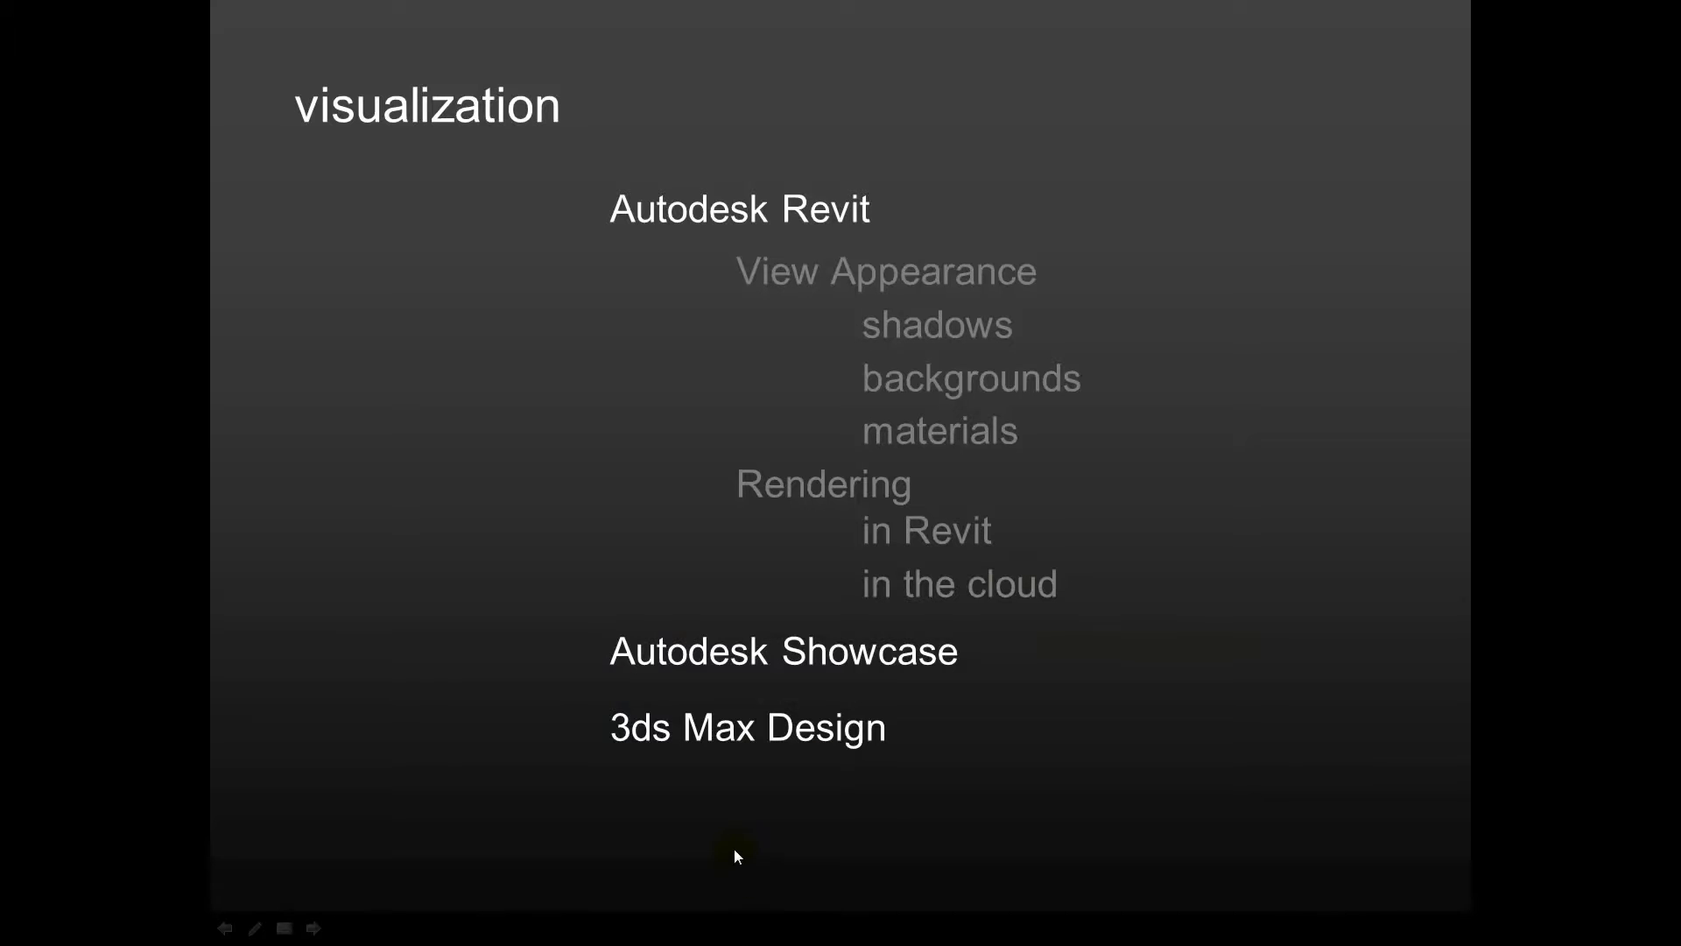
pyautogui.hotkey('alt', 'Tab')
pyautogui.press('Tab')
pyautogui.press('Tab')
pyautogui.press('Tab')
pyautogui.press('Tab')
pyautogui.press('Tab')
pyautogui.press('Tab')
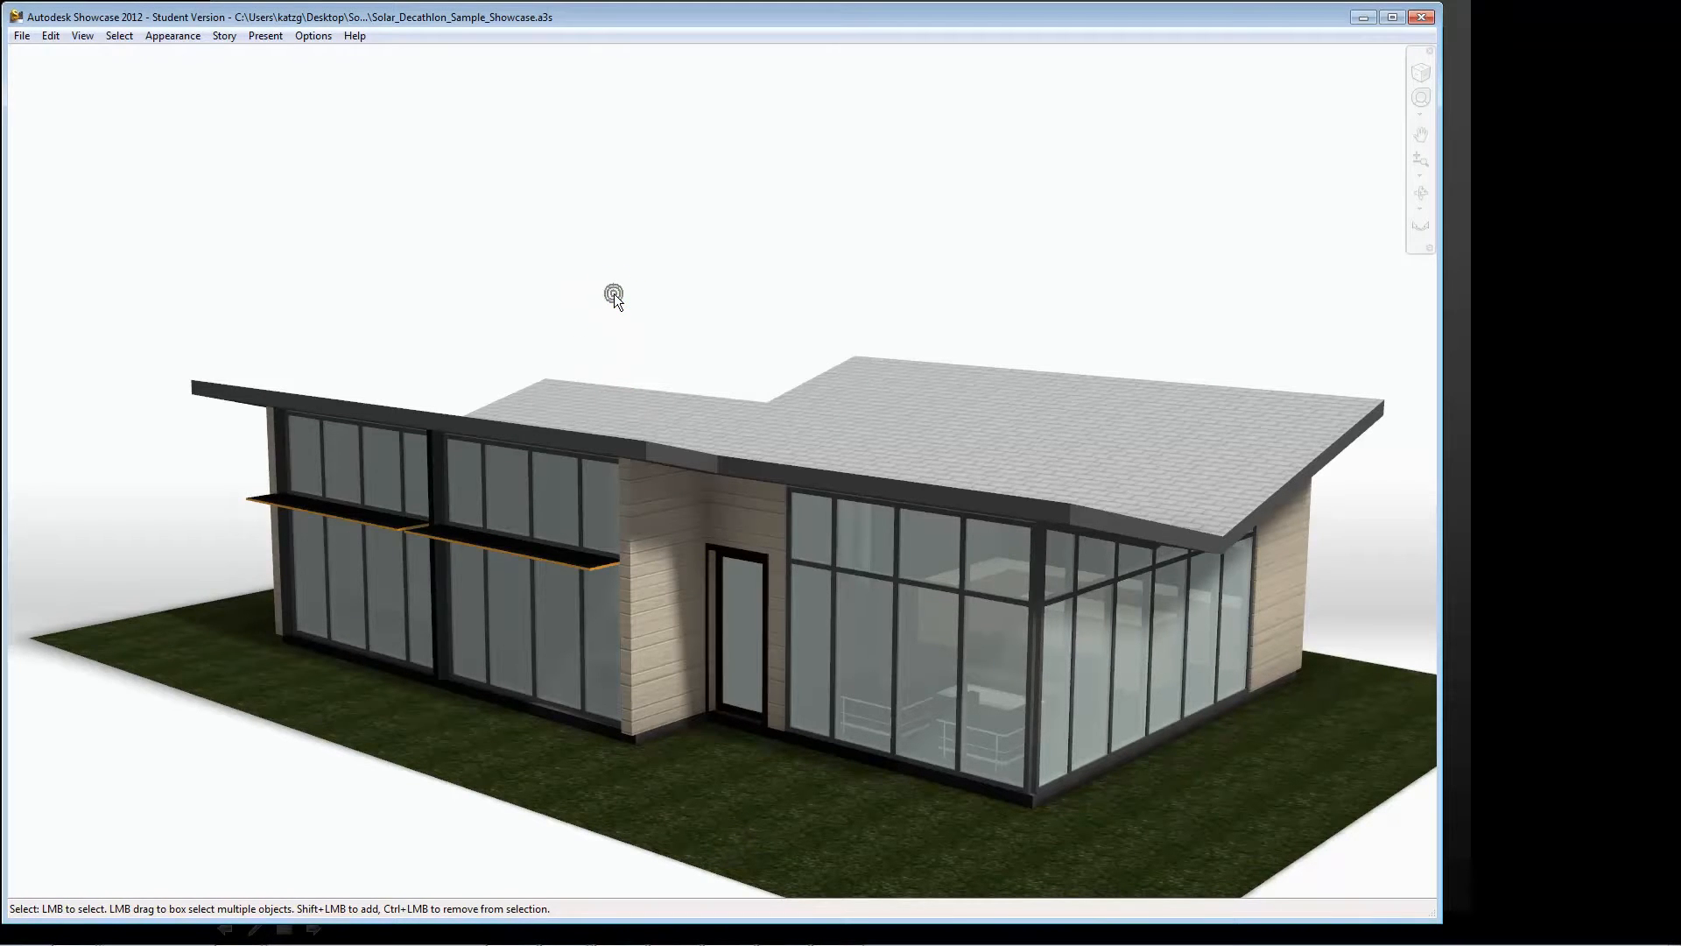
# - Examine the whole house in Showcase by orbiting around it with the steering wheel, and hide the wheel
pyautogui.scroll(-3, 614, 293)
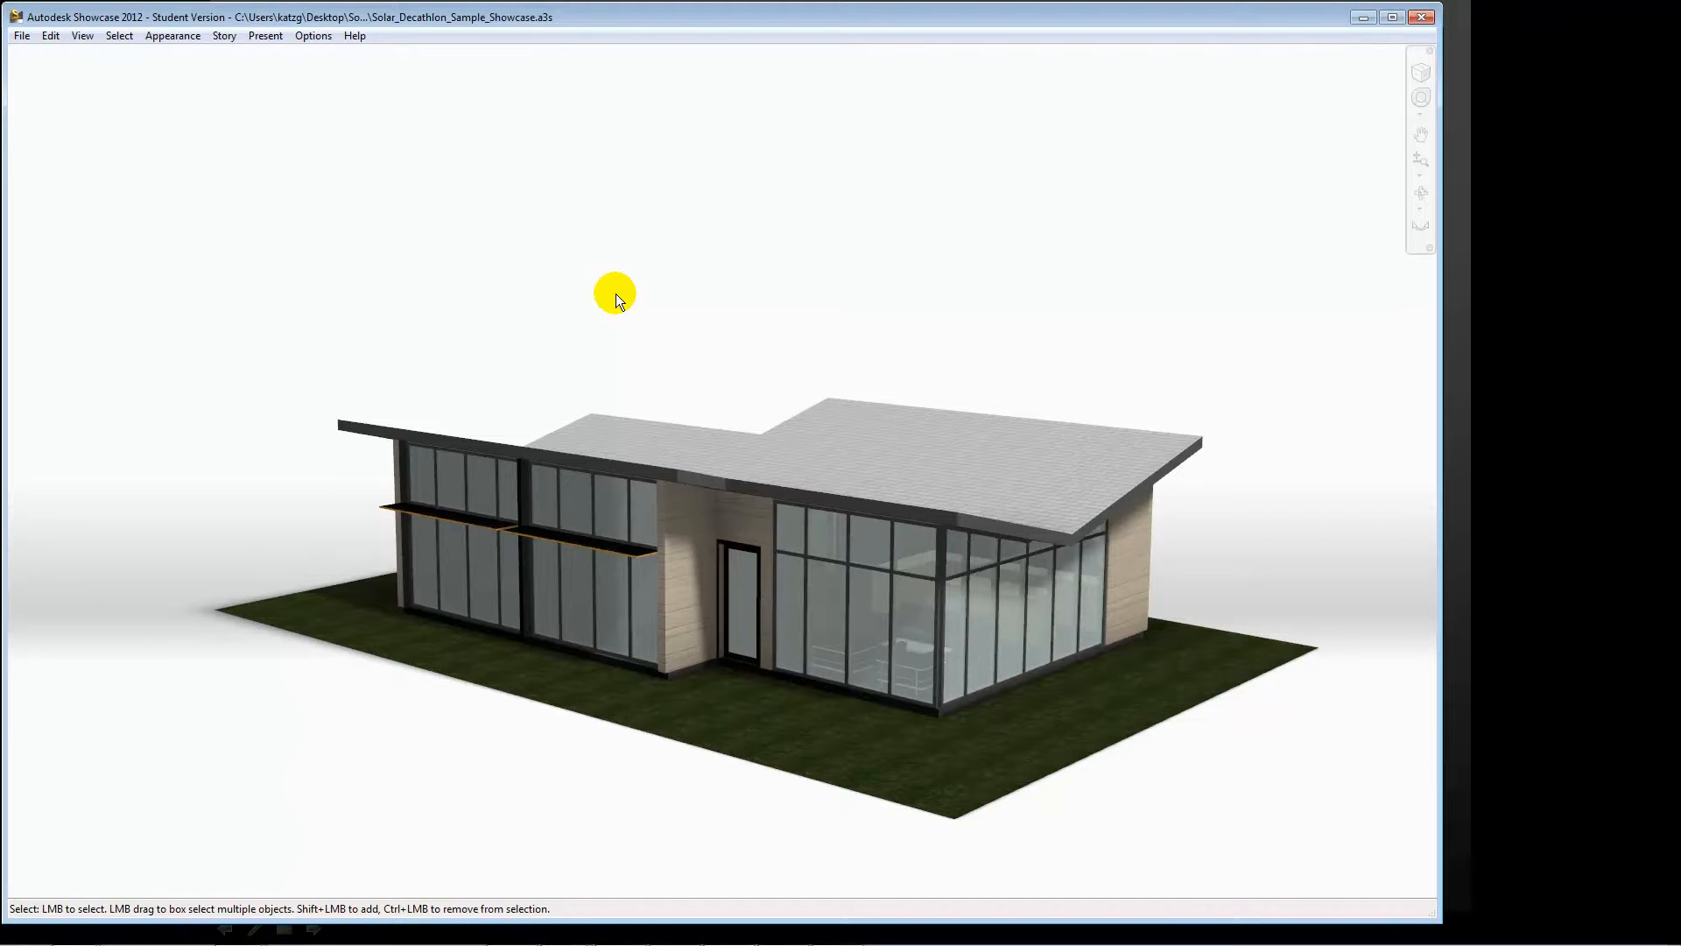
pyautogui.hotkey('shift', 'w')
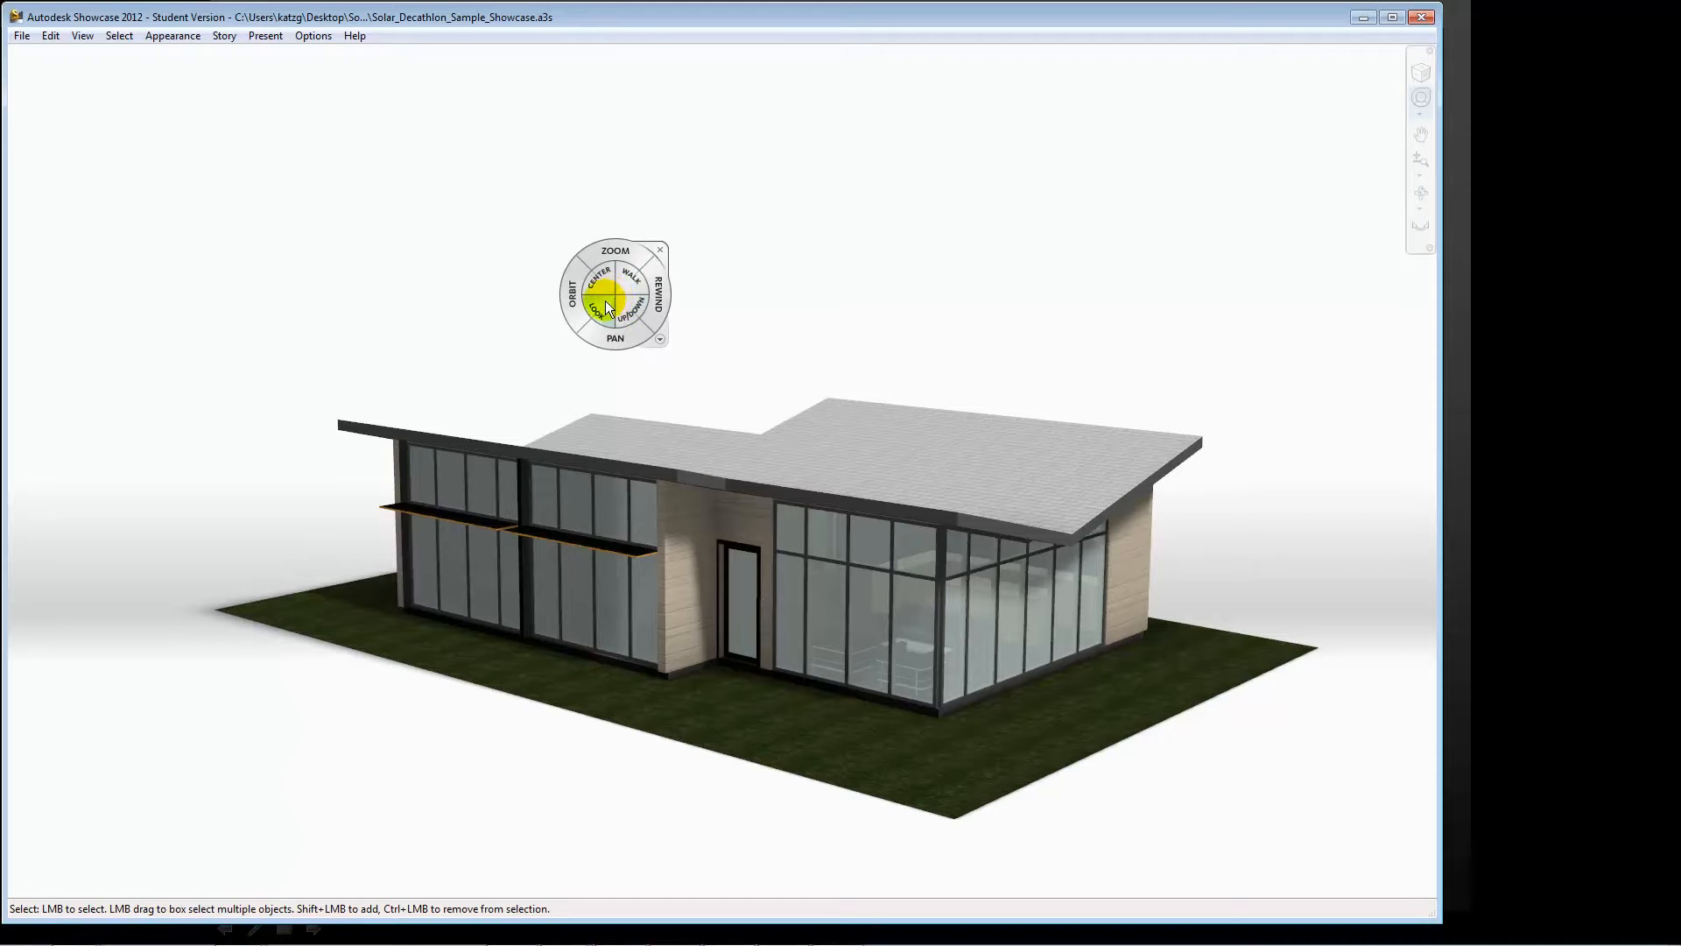
pyautogui.moveTo(571, 312); pyautogui.dragTo(516, 311)
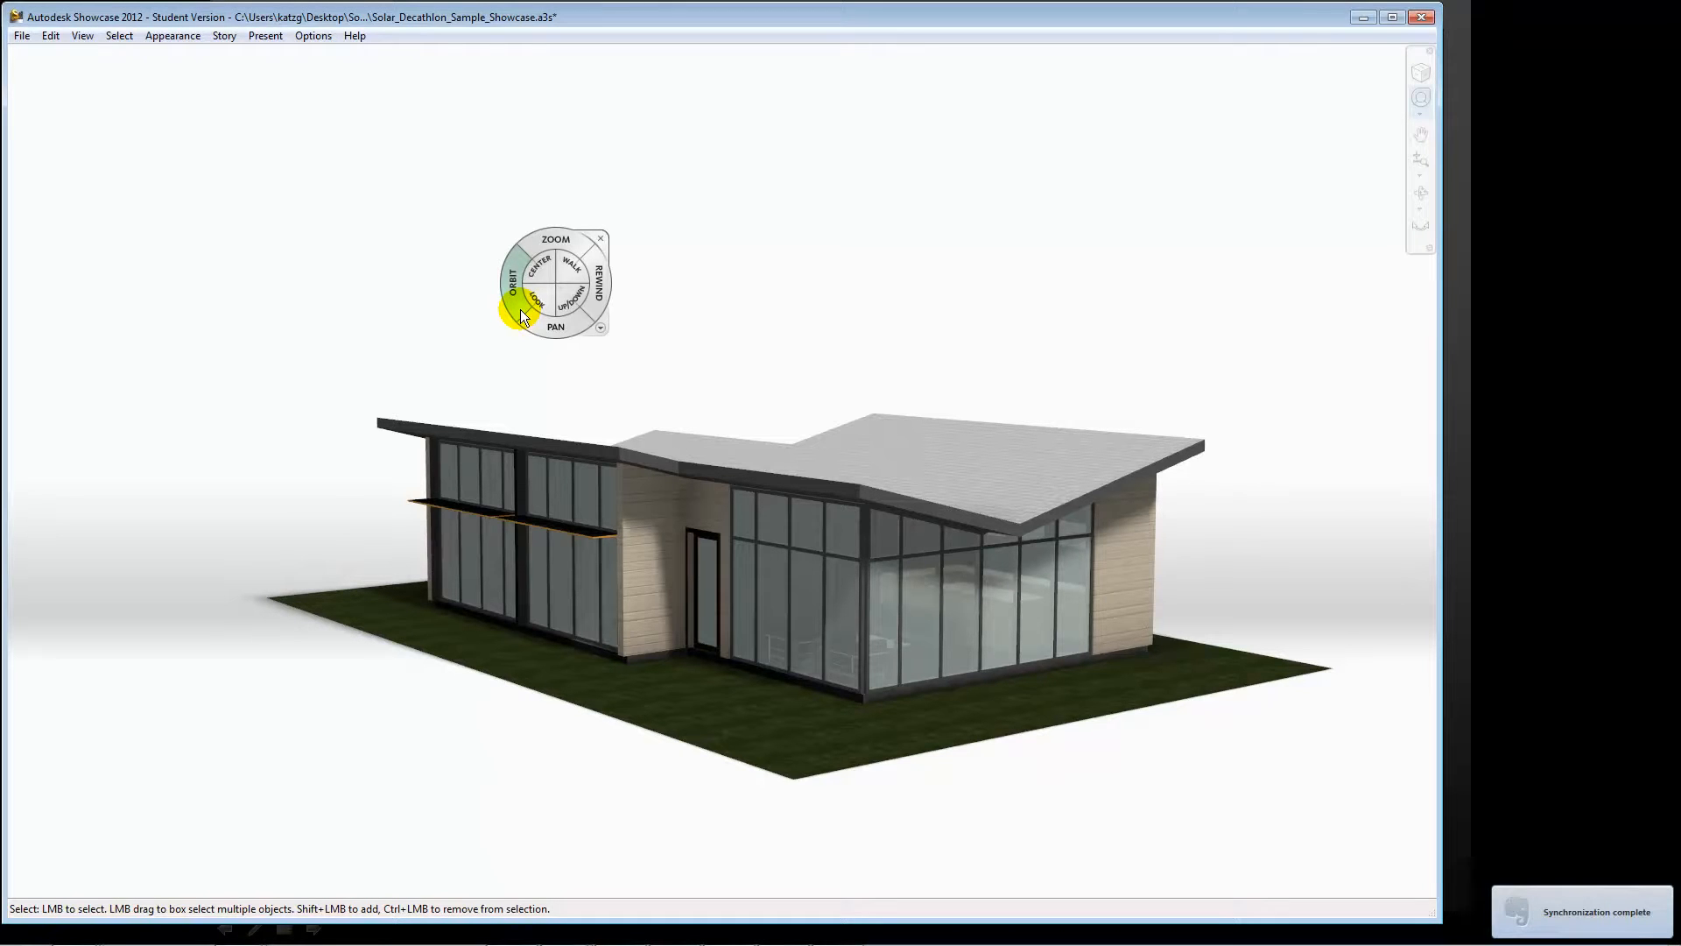
pyautogui.moveTo(520, 308); pyautogui.dragTo(554, 327)
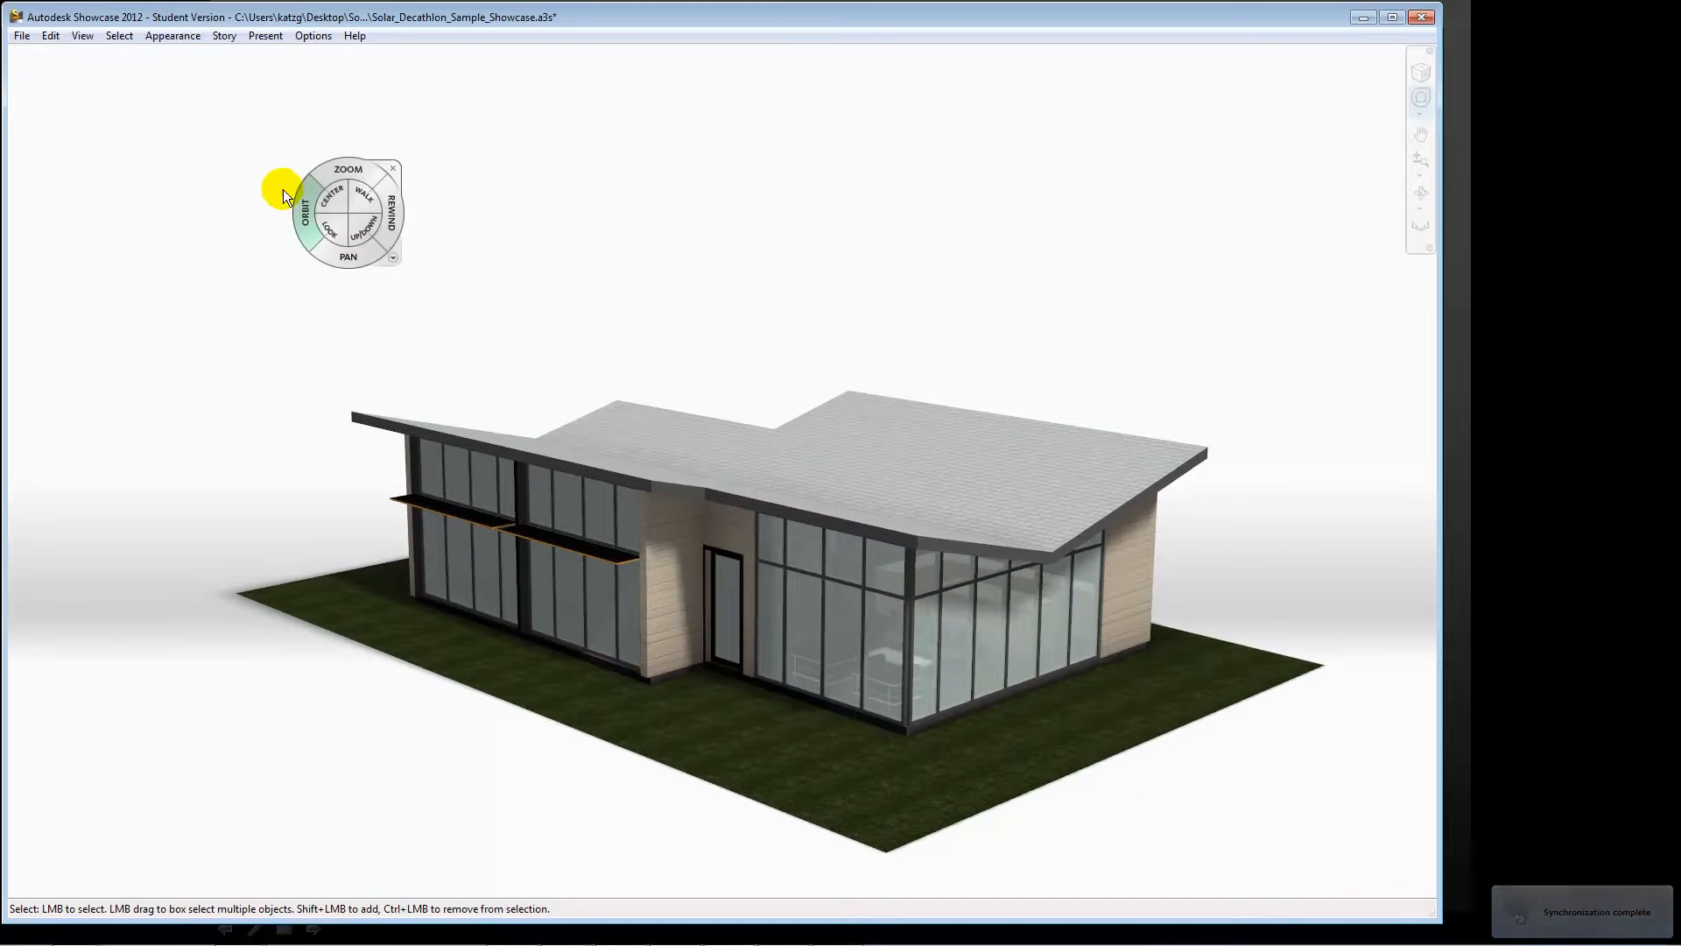
pyautogui.hotkey('shift', 'w')
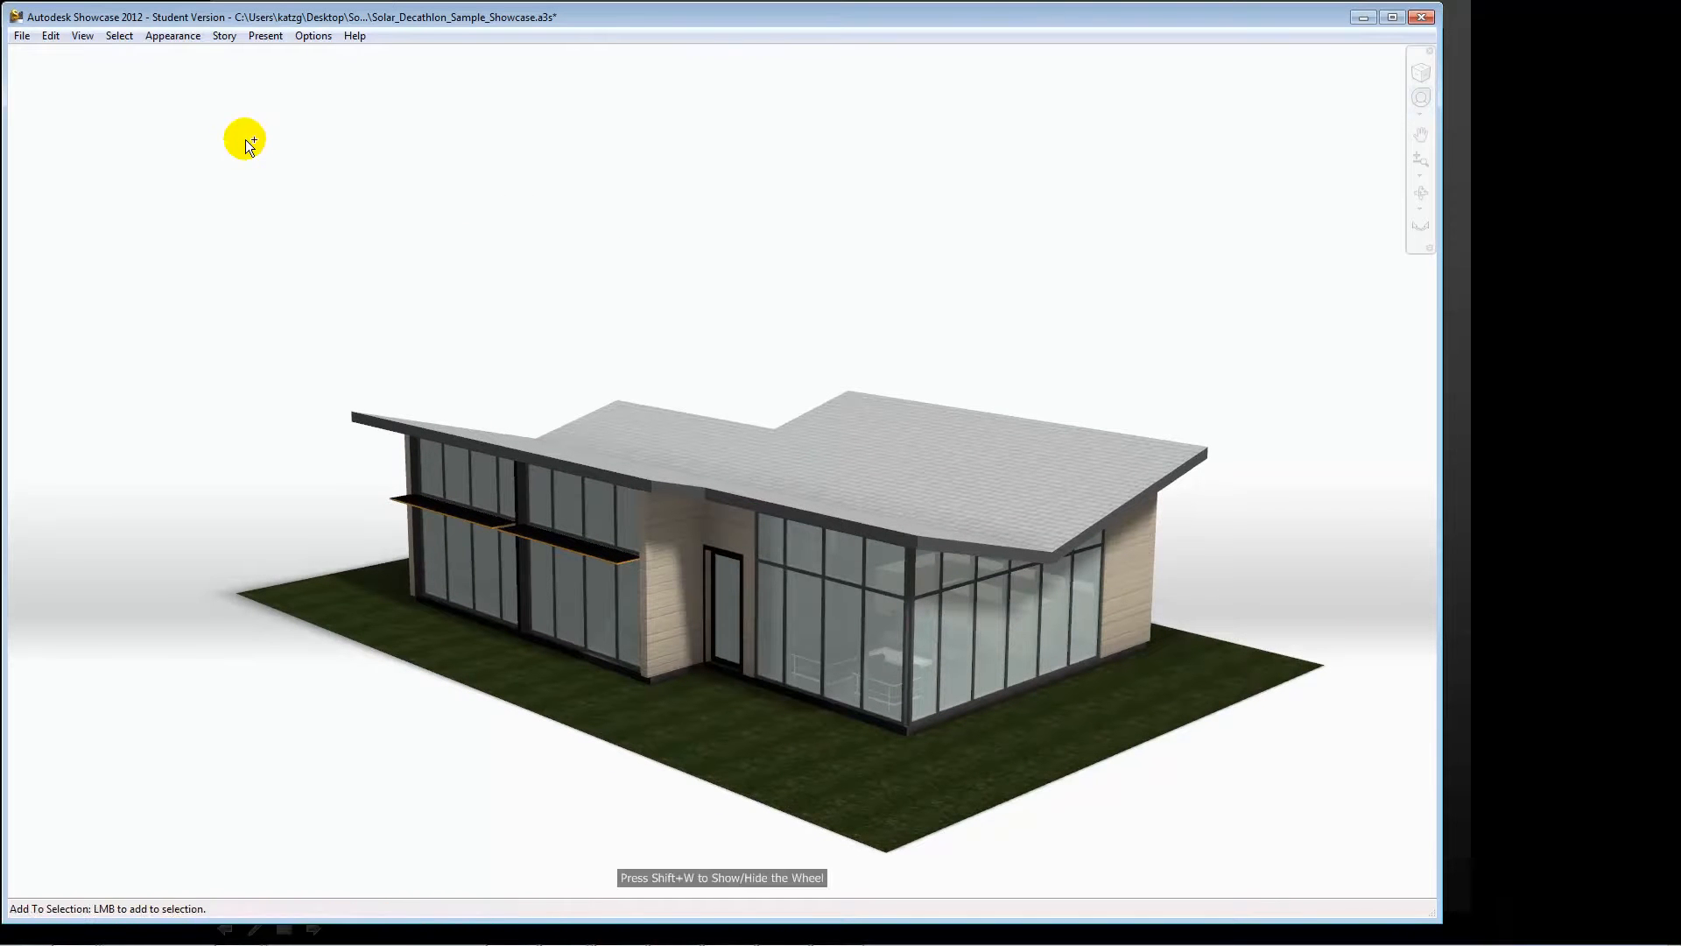
# - Select all objects that share the material of the wood-sided exterior wall beside the entrance door
pyautogui.click(675, 540)
pyautogui.click(739, 329)
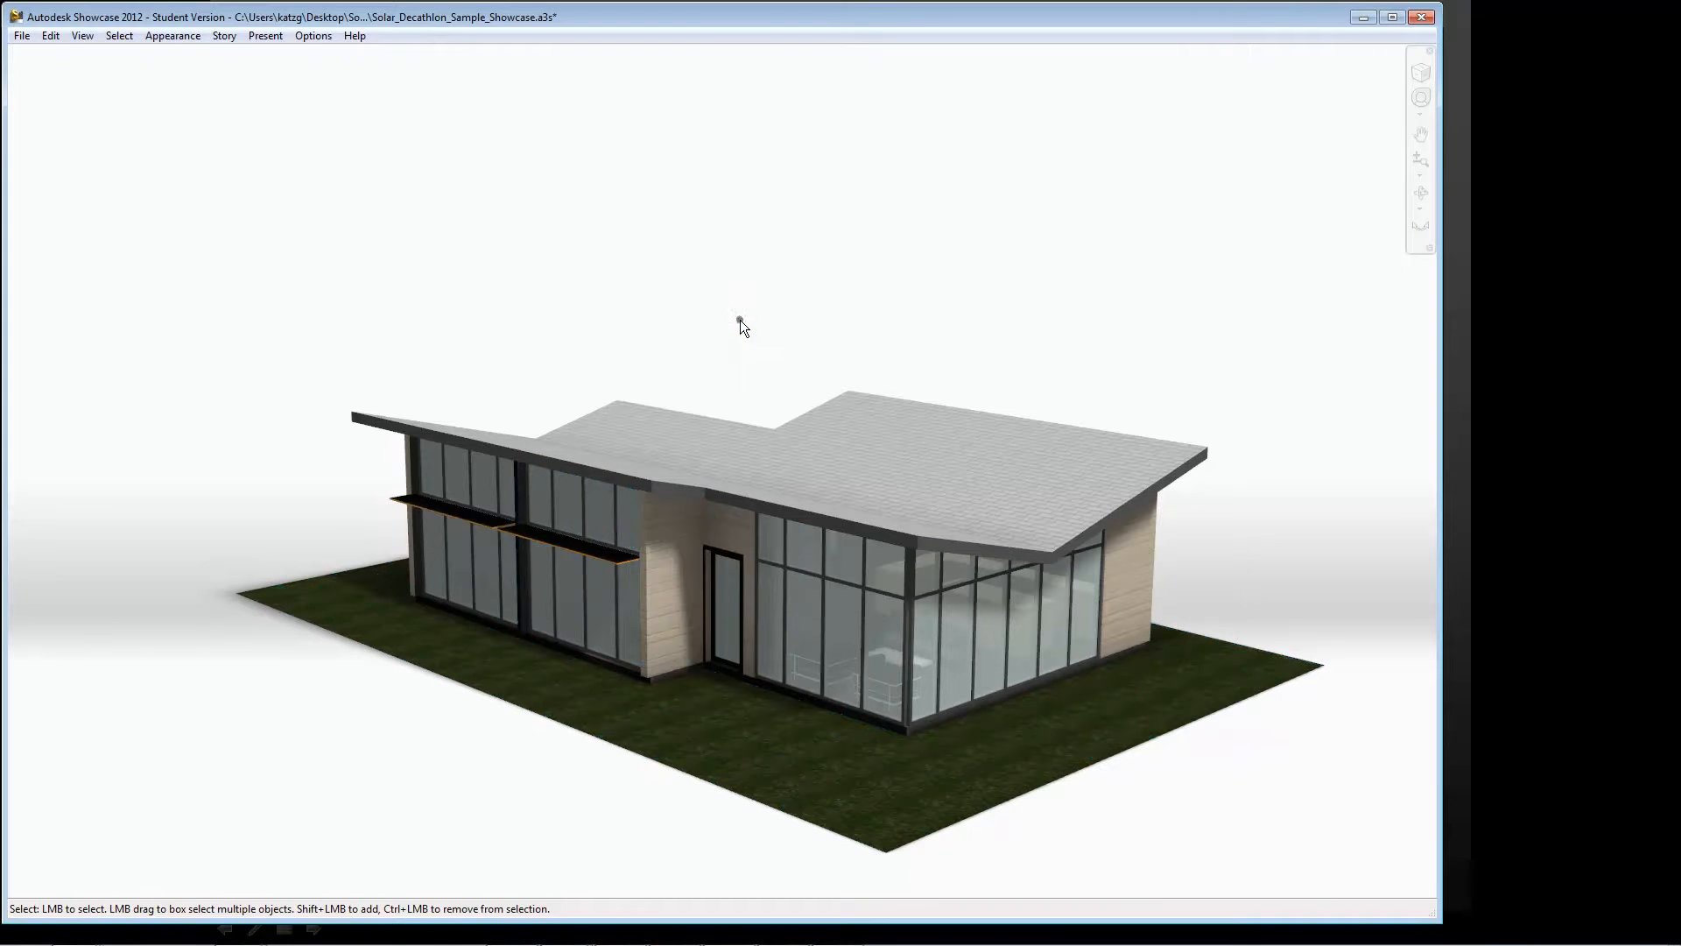
pyautogui.click(674, 564)
pyautogui.rightClick(674, 564)
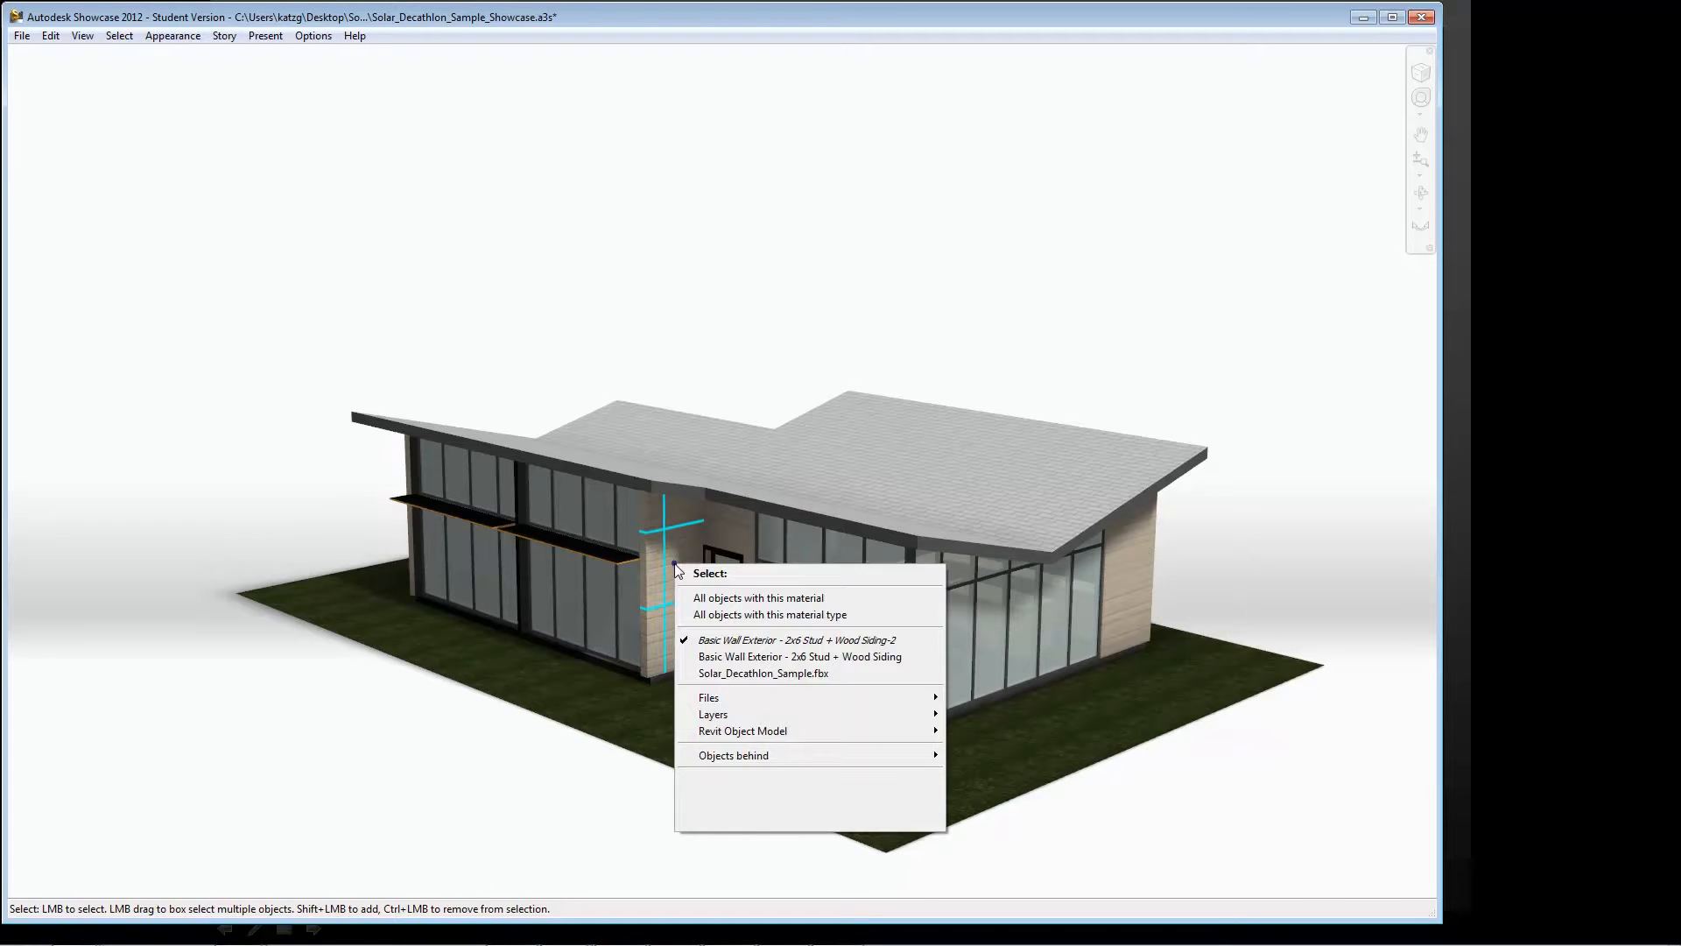
pyautogui.click(722, 600)
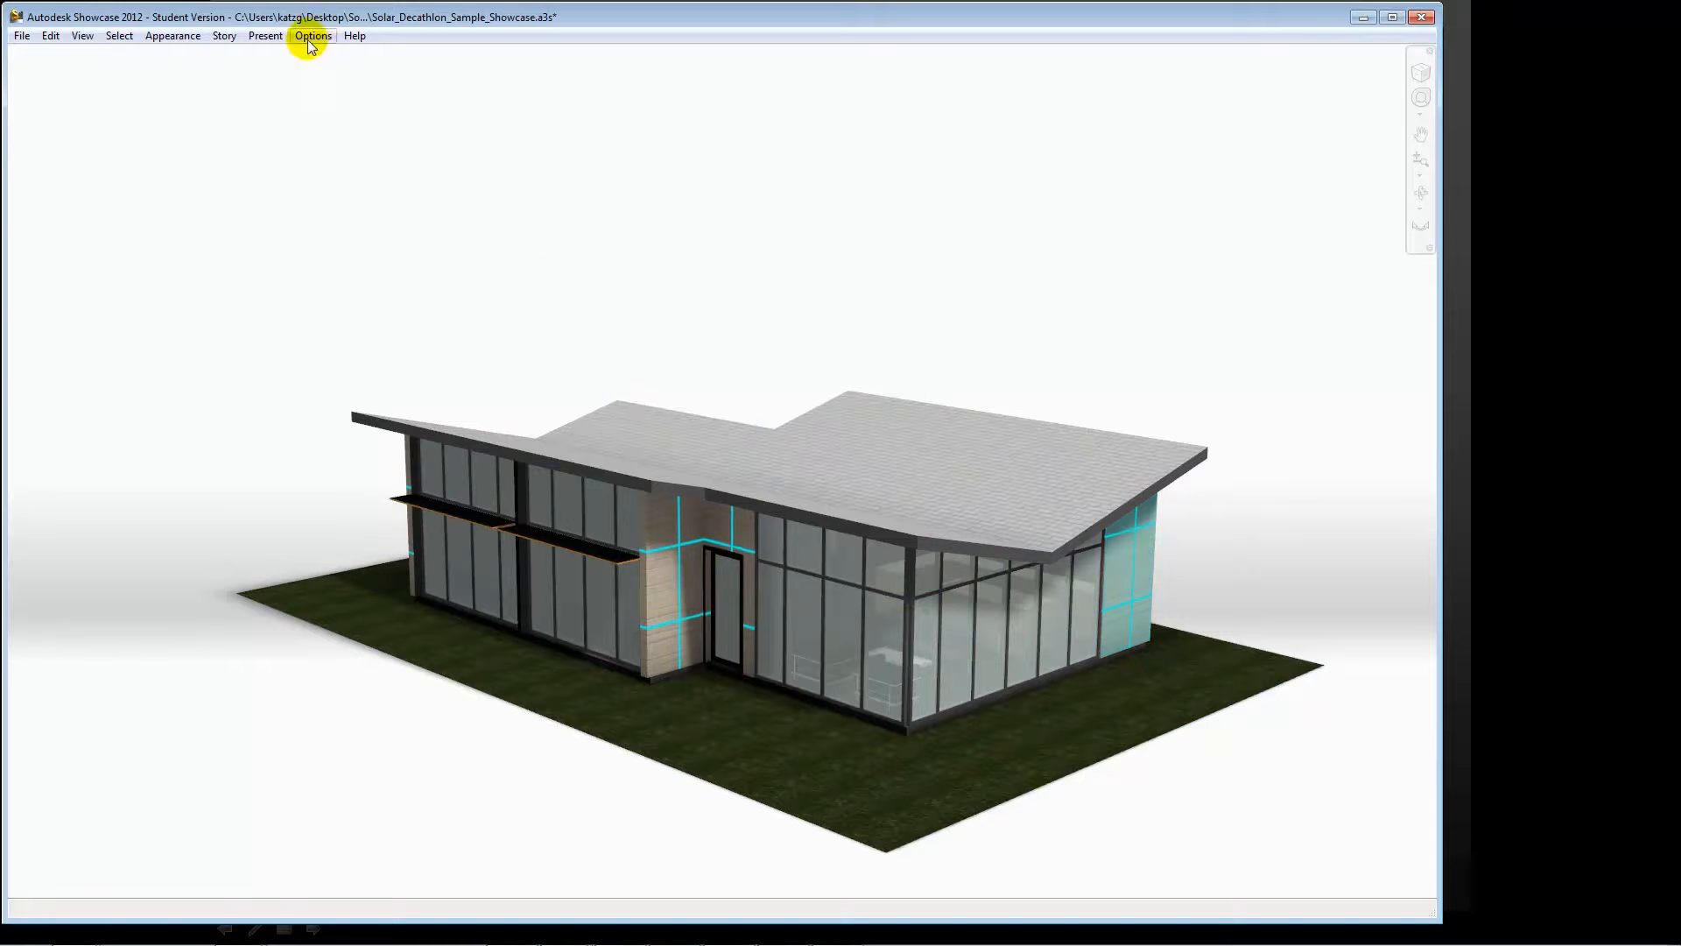
# - Open the Material Library and expand the Siding category under Autodesk Materials
pyautogui.click(161, 37)
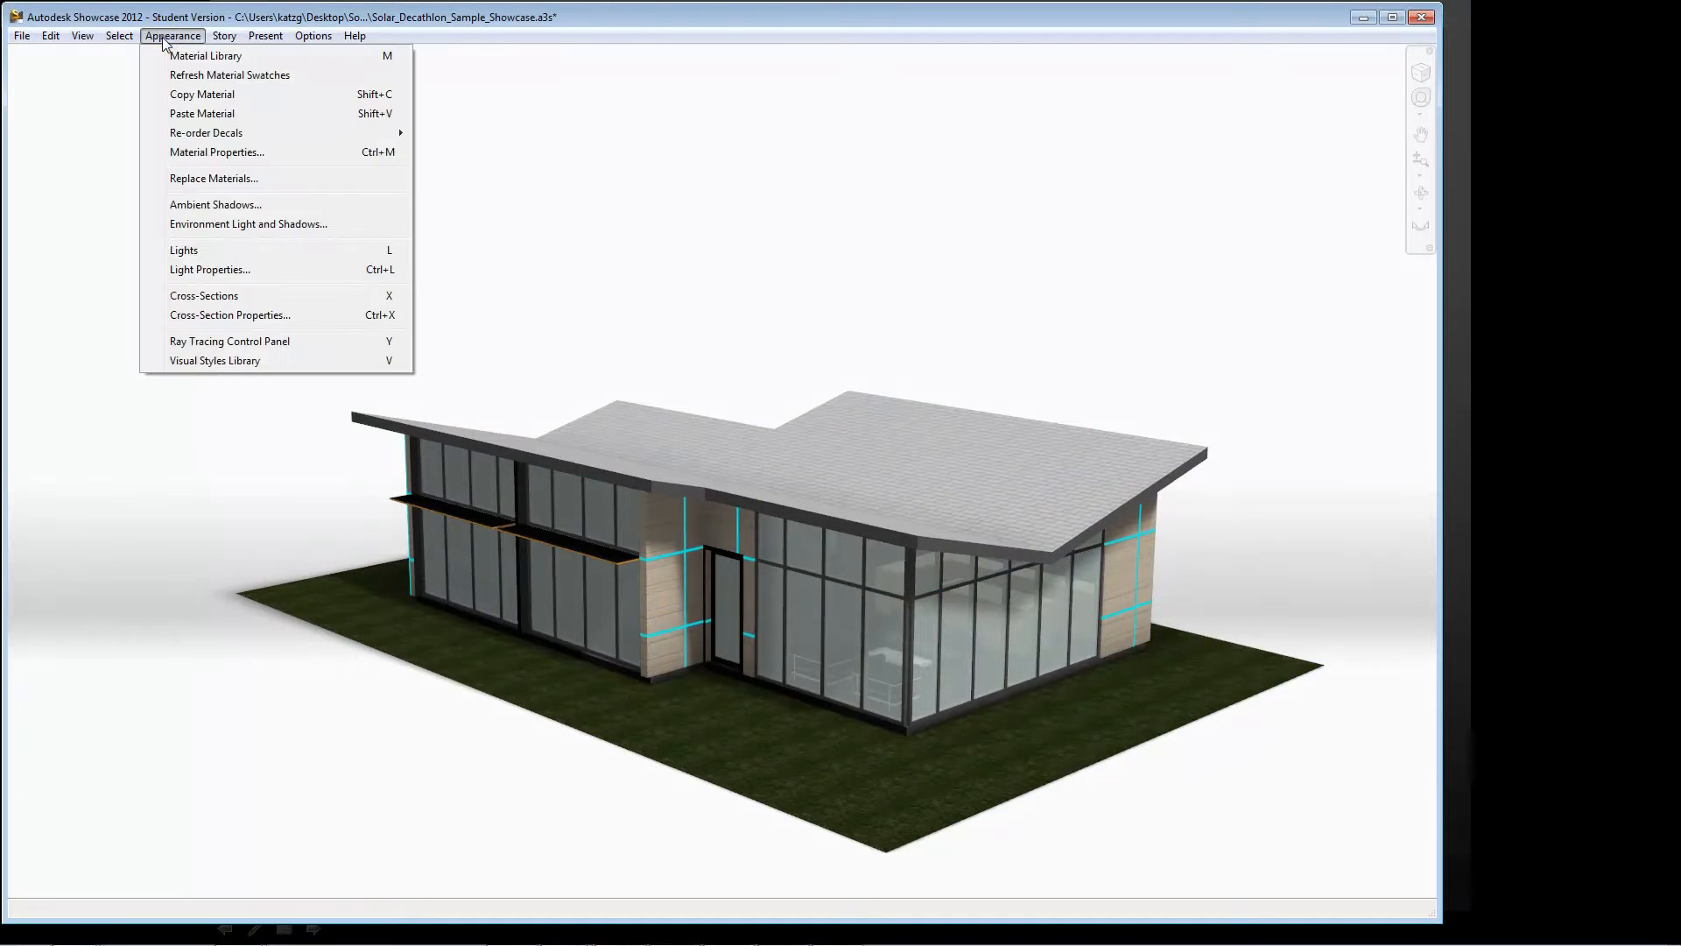
pyautogui.click(170, 49)
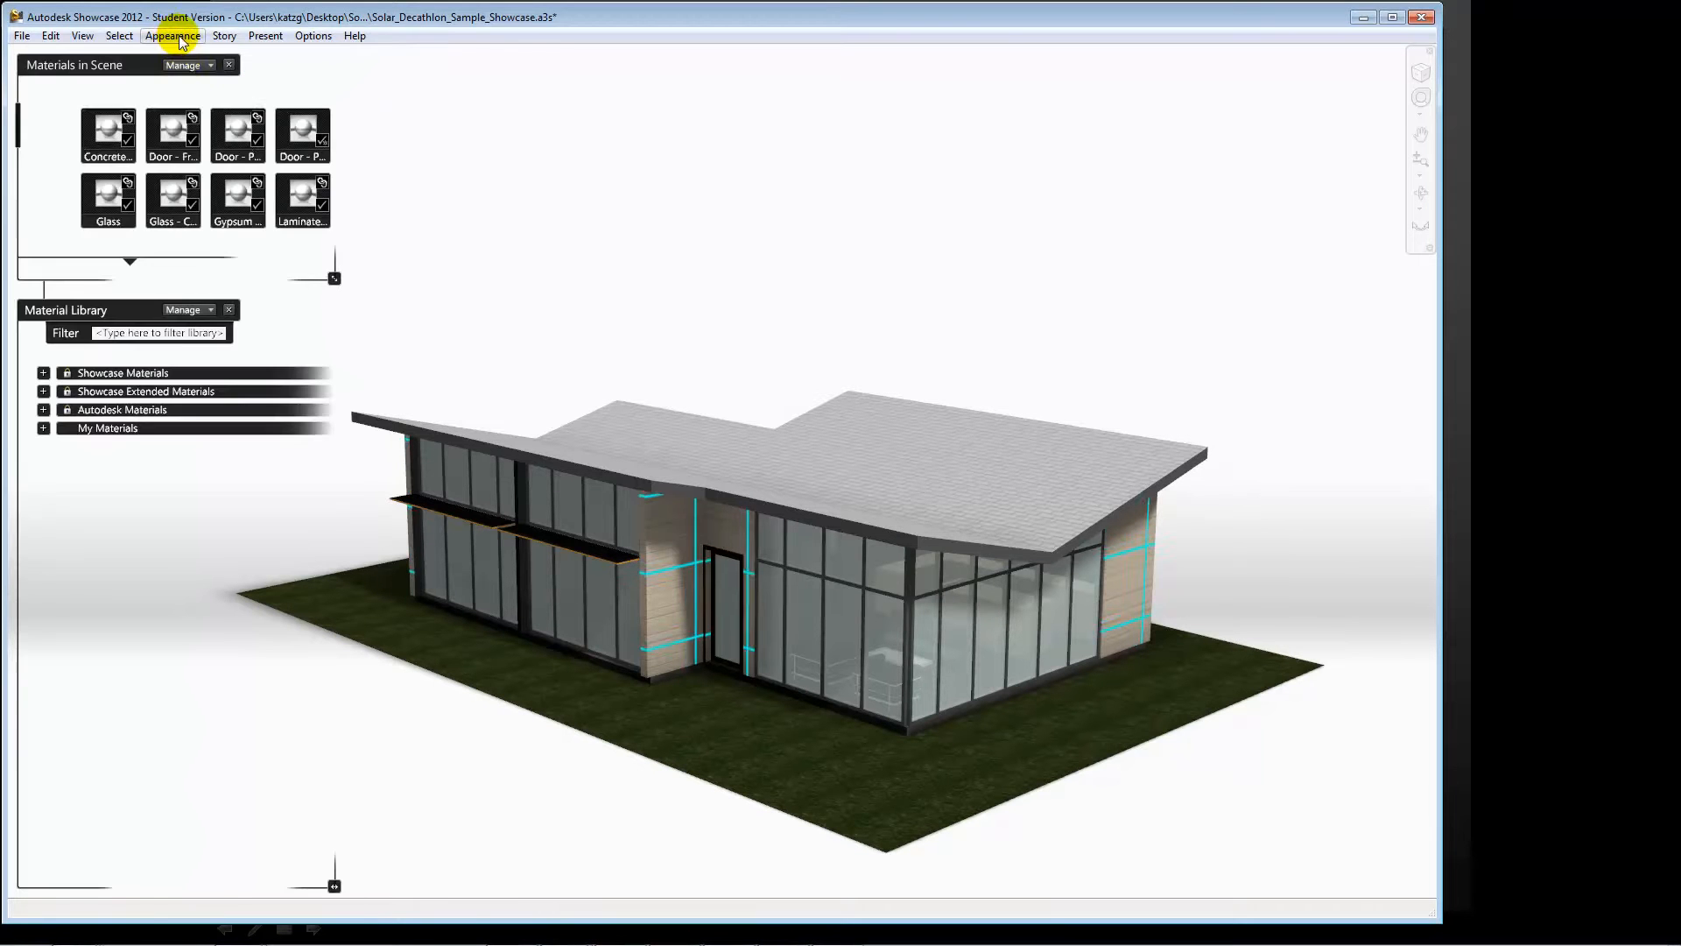
pyautogui.click(43, 409)
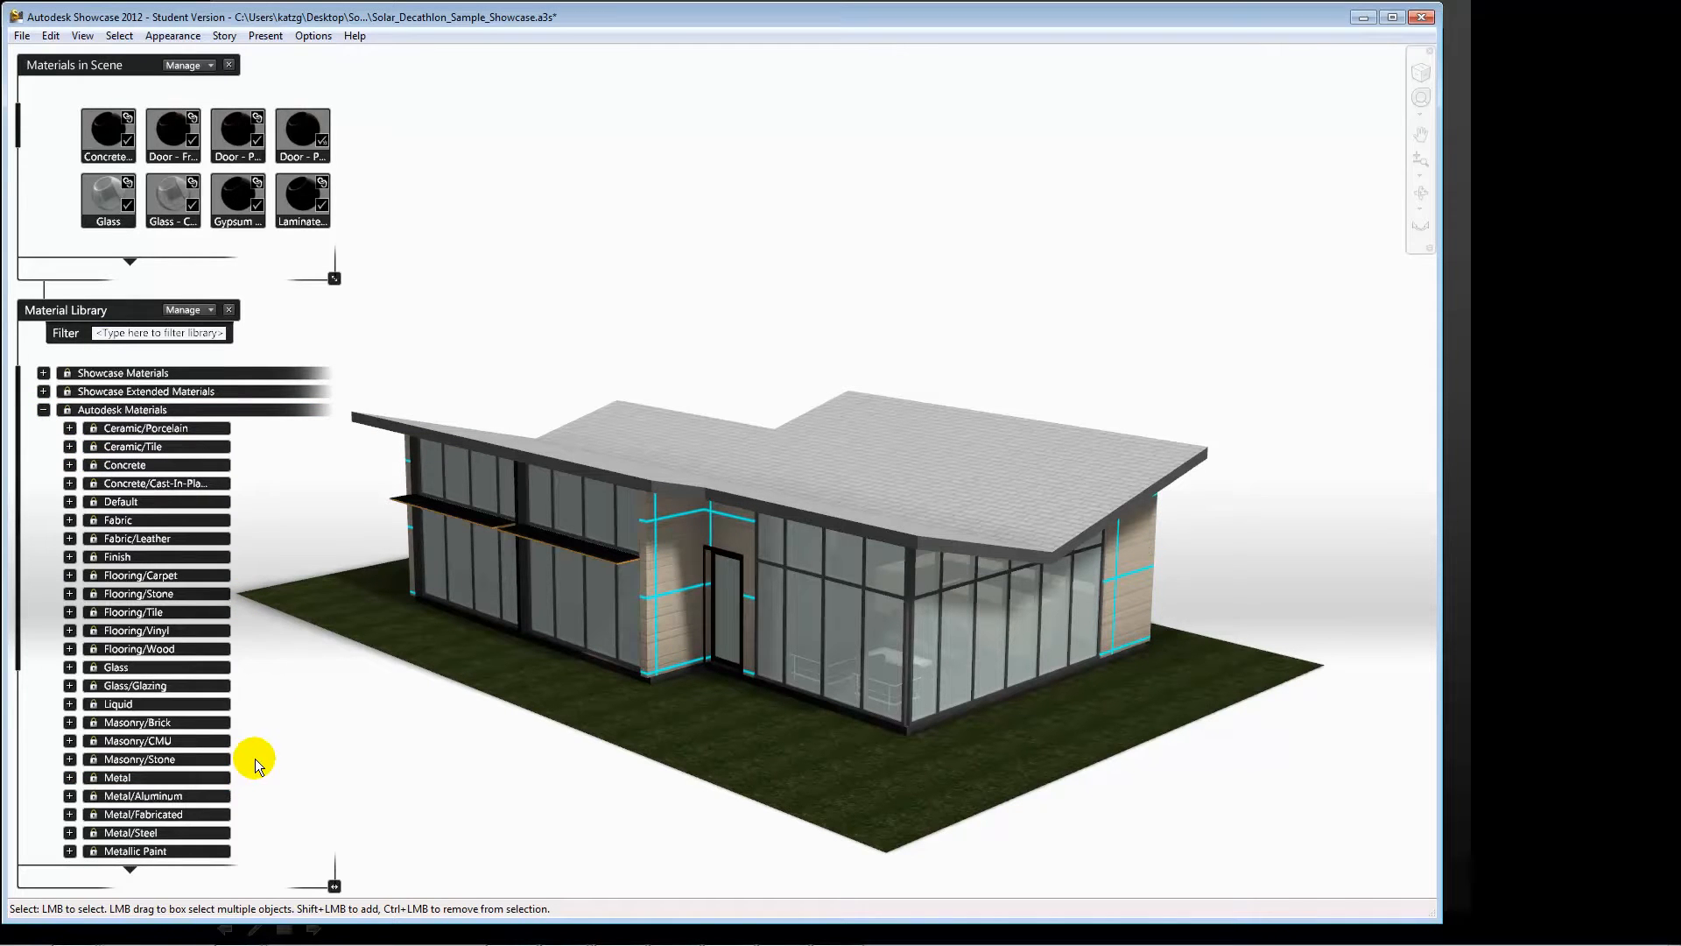
pyautogui.click(174, 760)
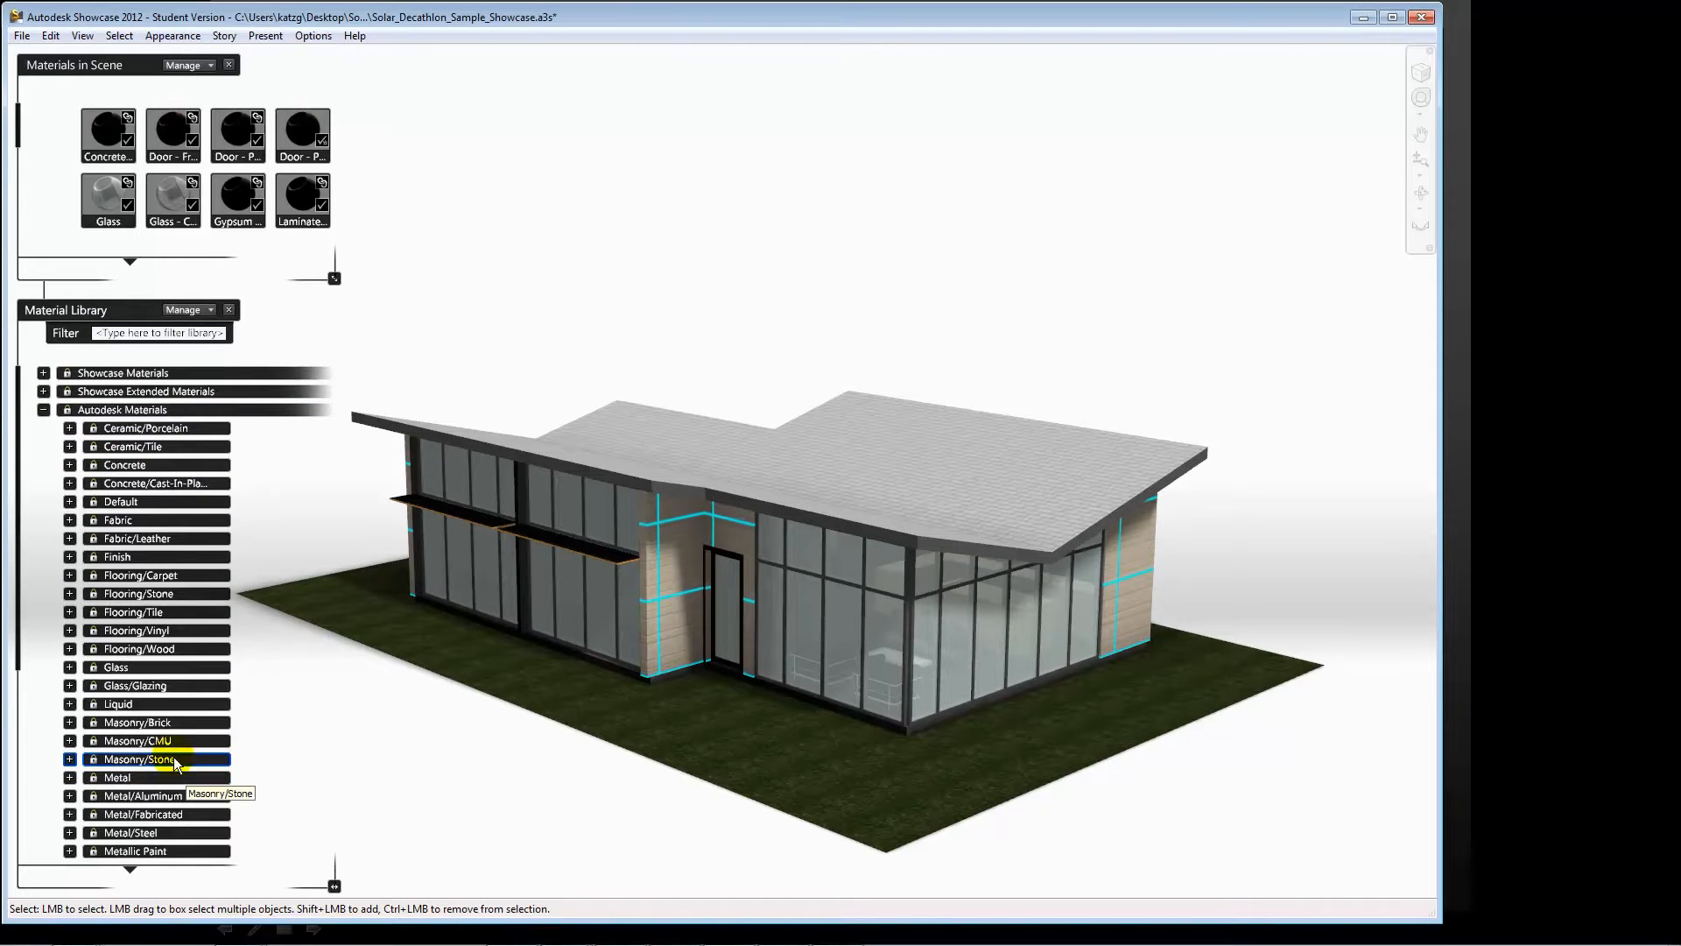
pyautogui.scroll(-1, 154, 678)
pyautogui.click(160, 675)
pyautogui.scroll(-2, 159, 674)
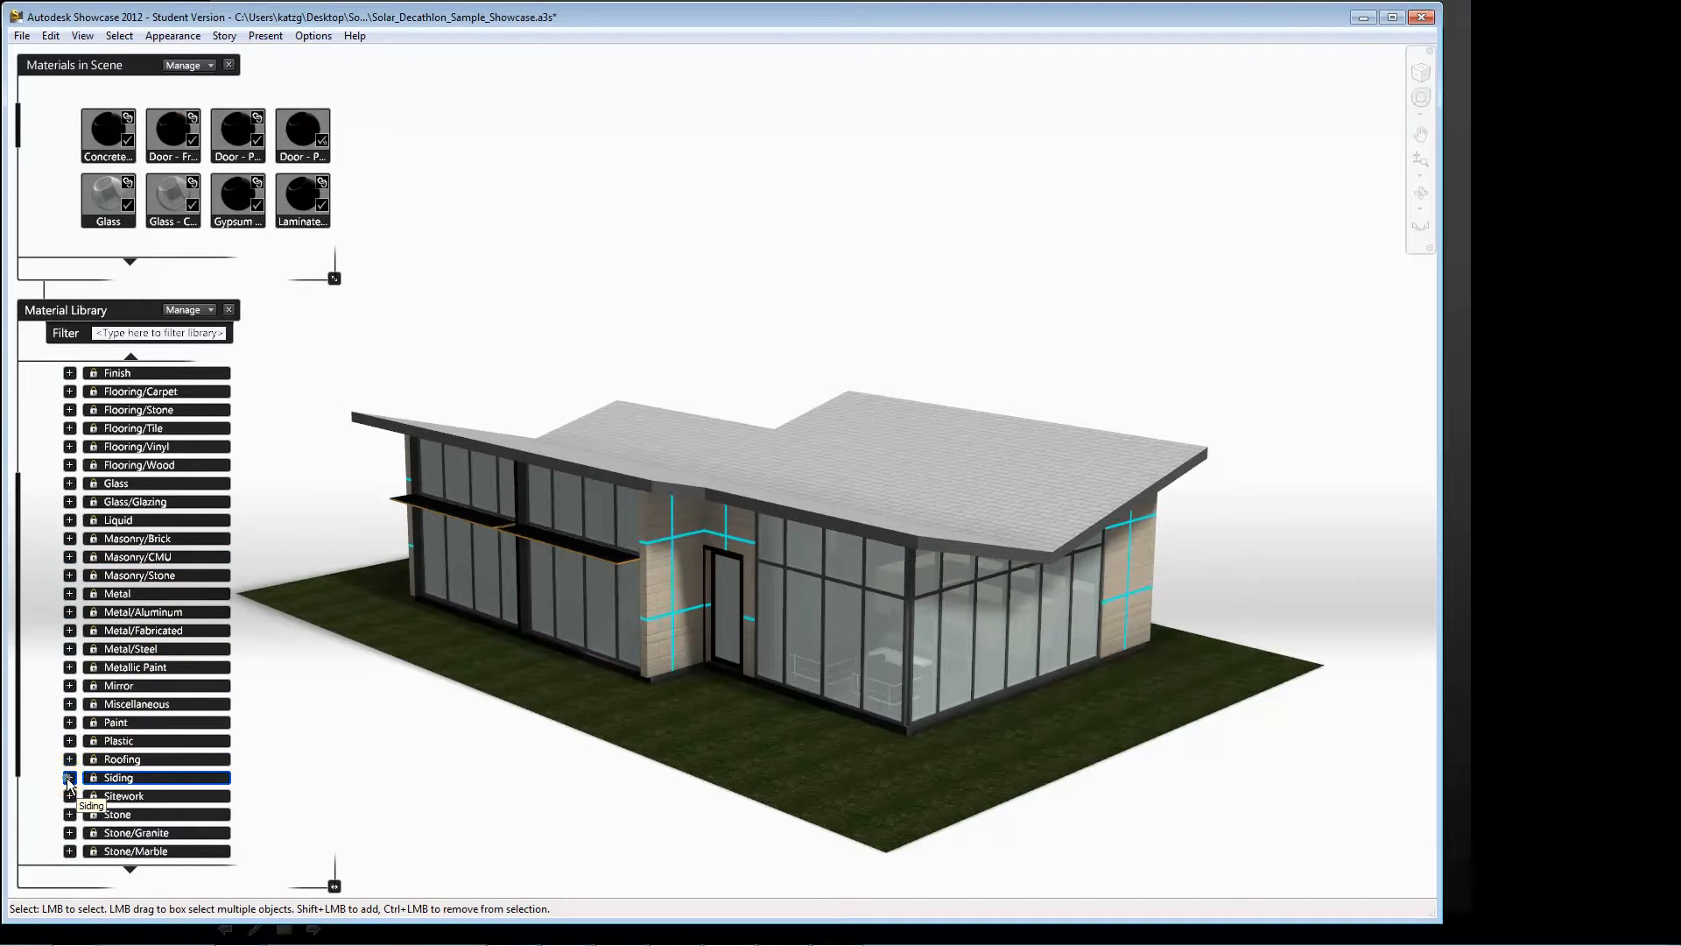
pyautogui.click(69, 778)
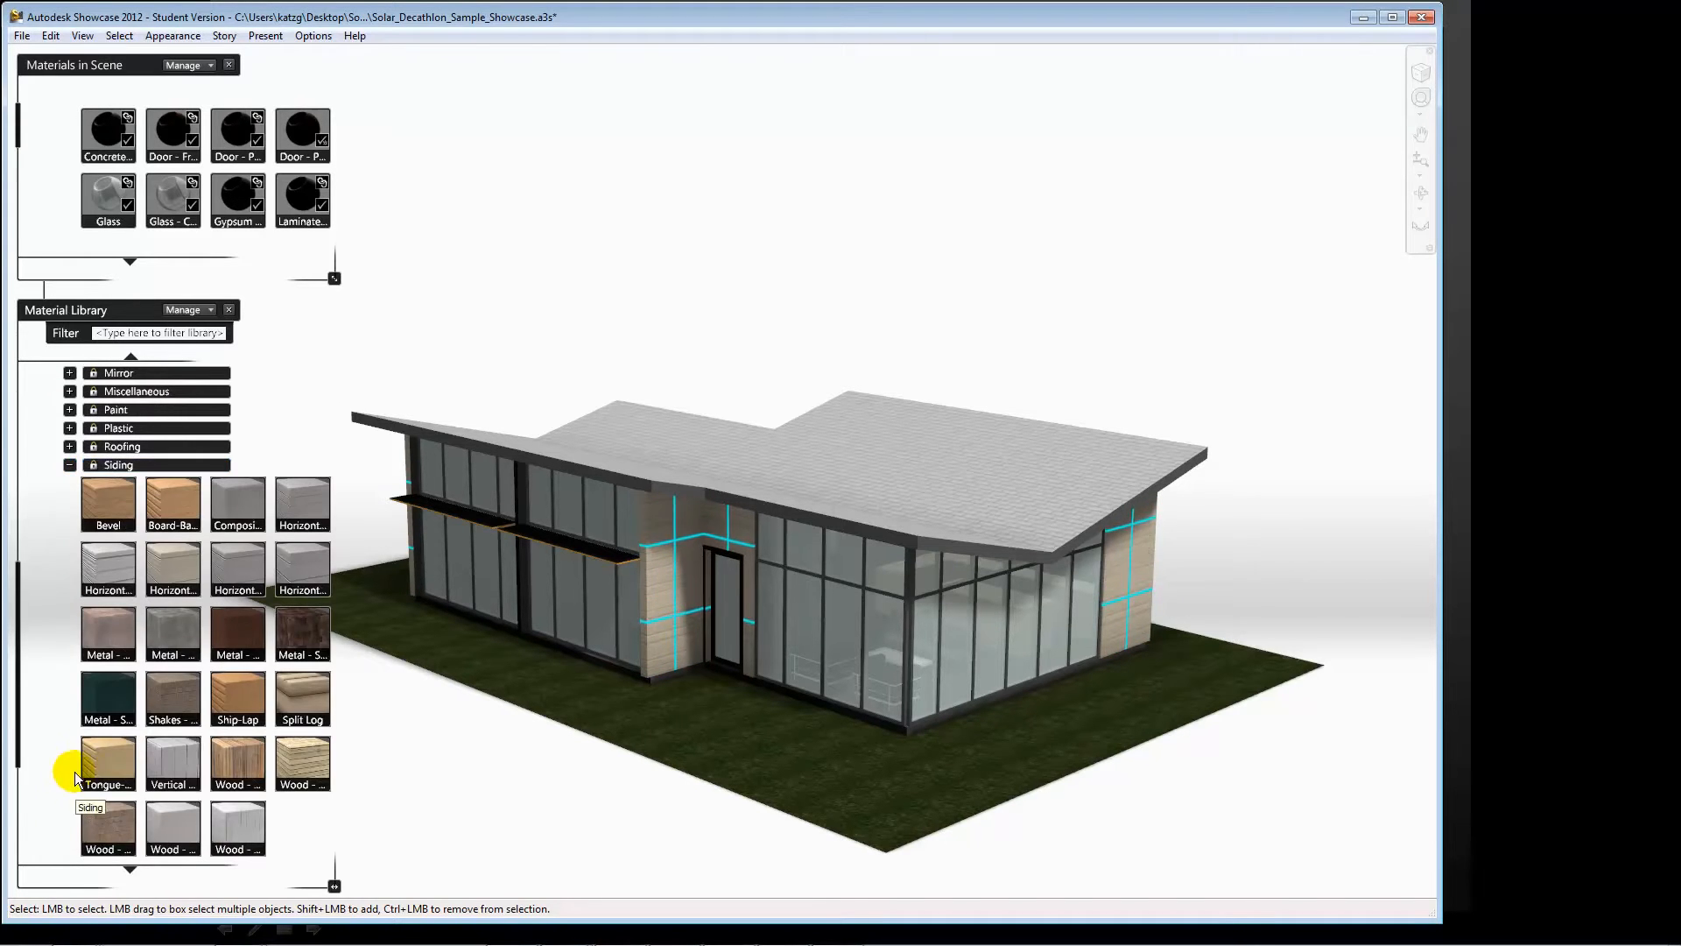
# - Try several metal, wood and board-and-batten siding materials from the library on the selected exterior walls
pyautogui.doubleClick(285, 632)
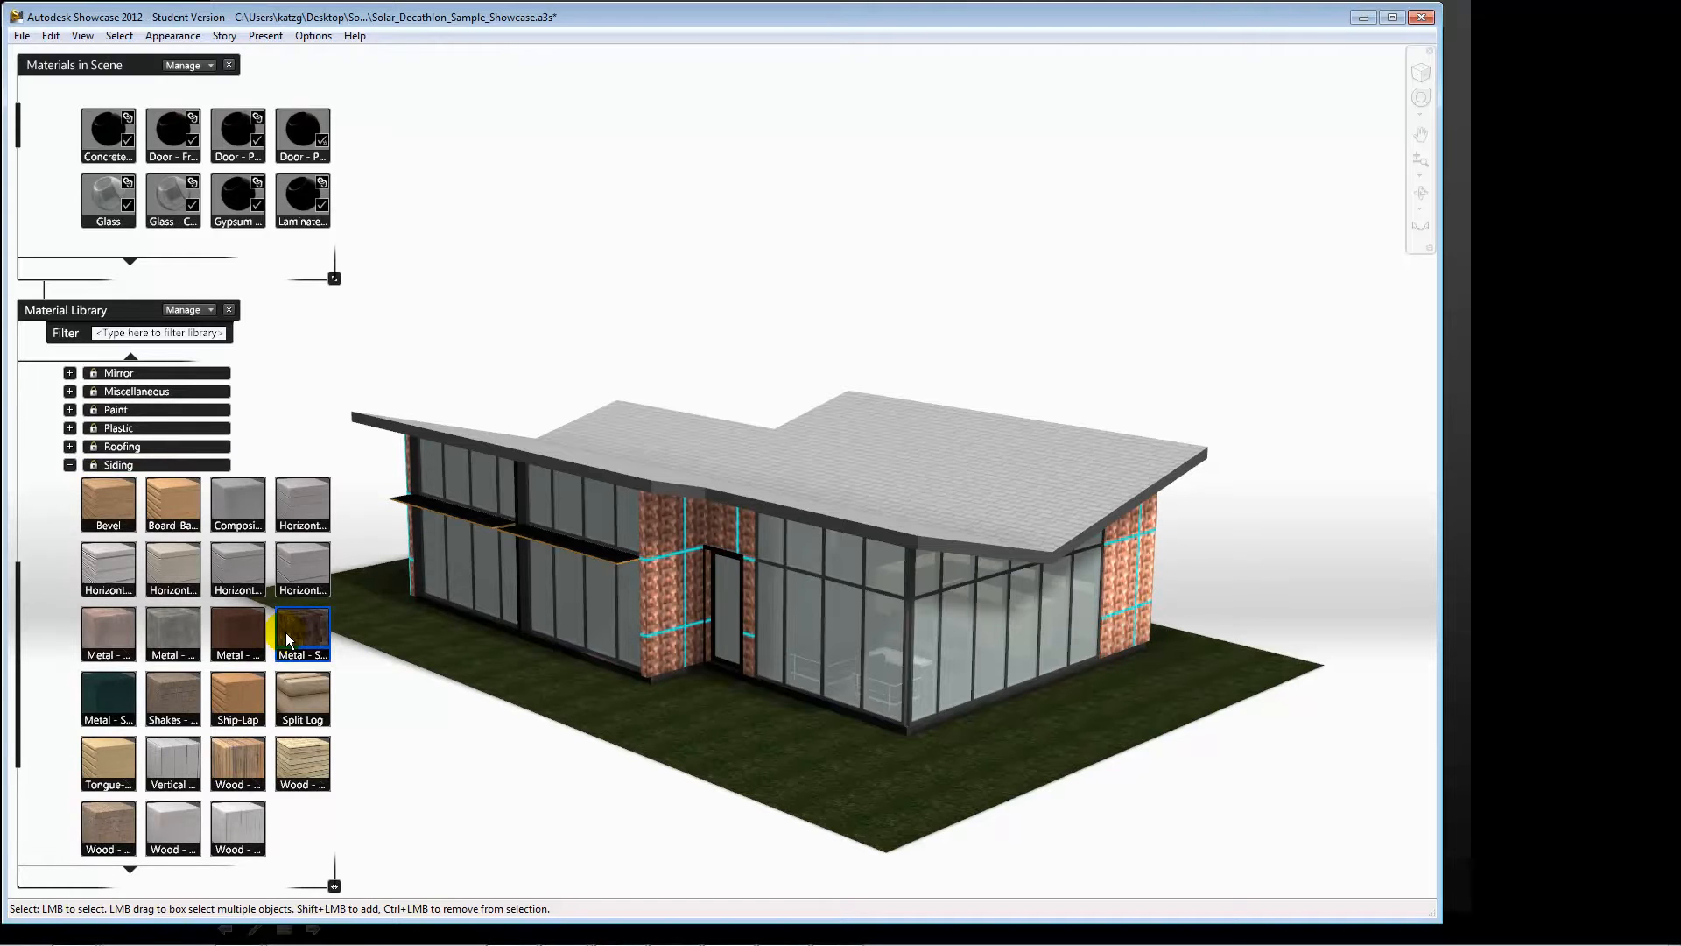
pyautogui.doubleClick(293, 751)
pyautogui.scroll(5, 647, 643)
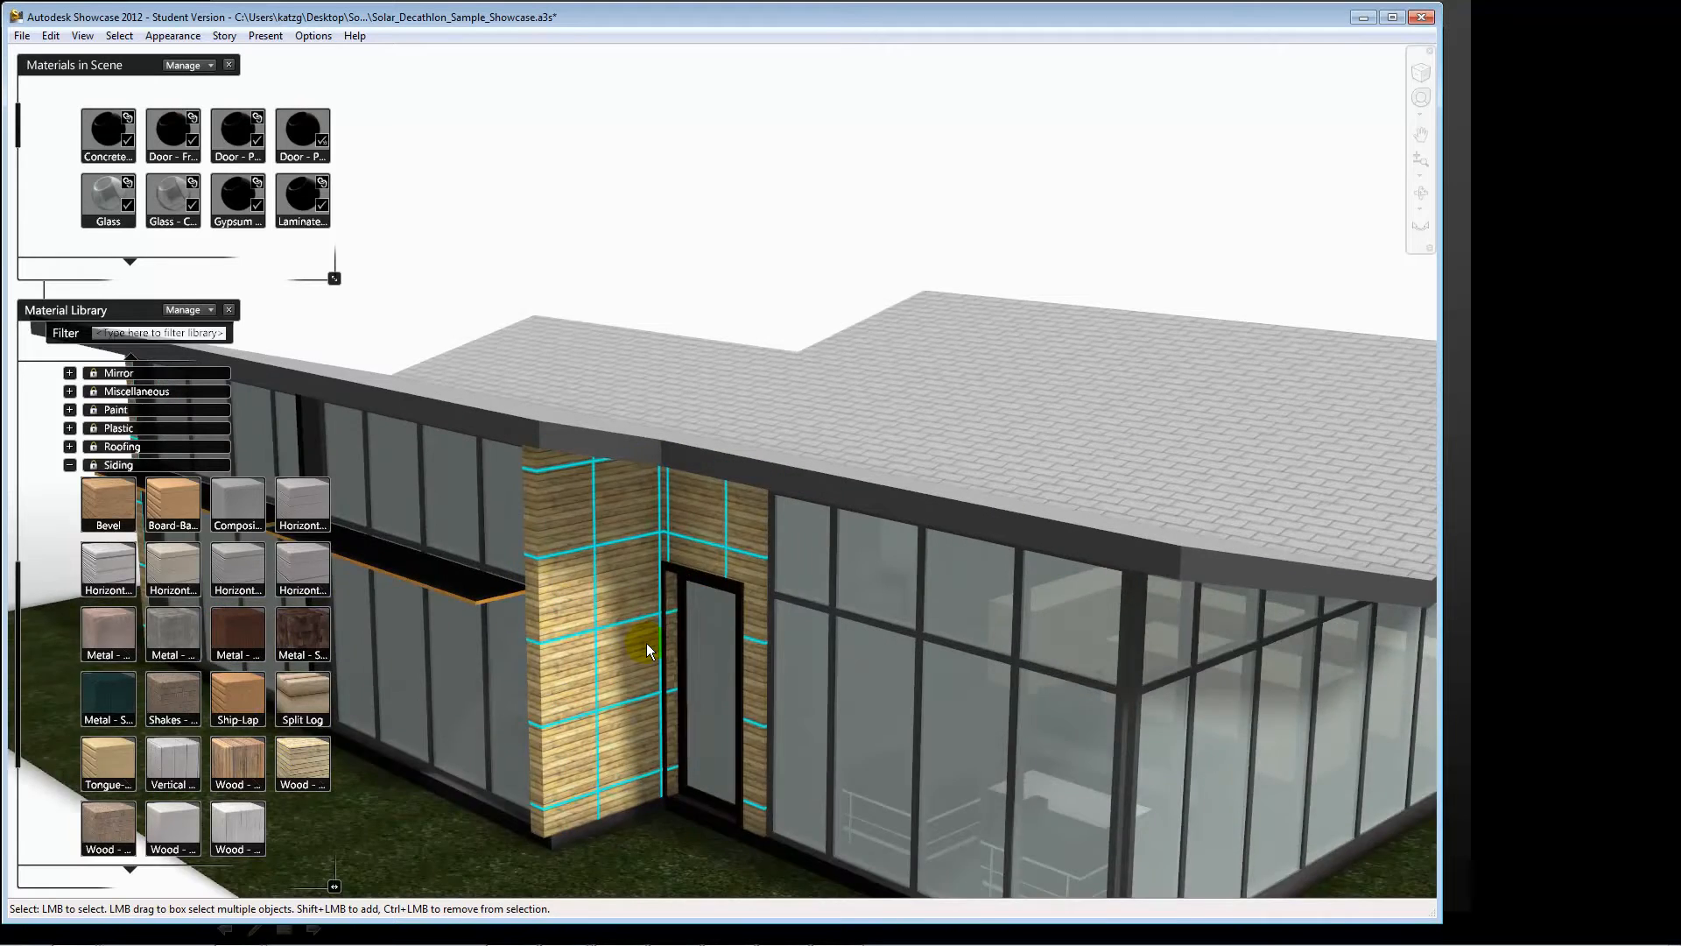
pyautogui.doubleClick(251, 770)
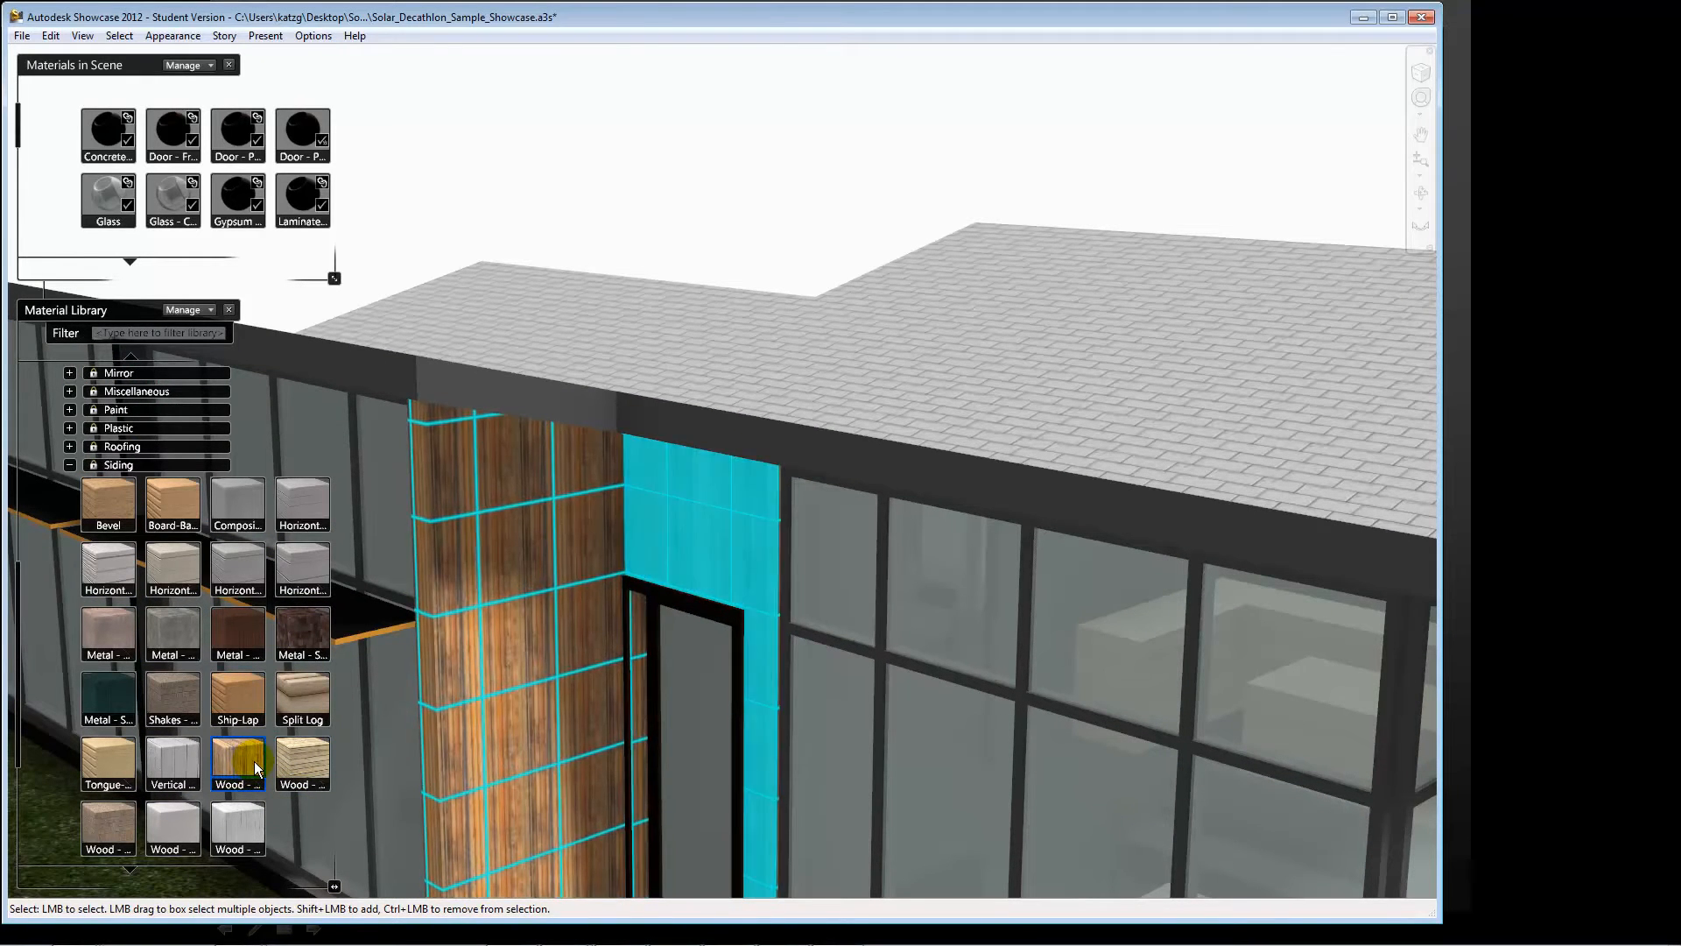
pyautogui.doubleClick(189, 510)
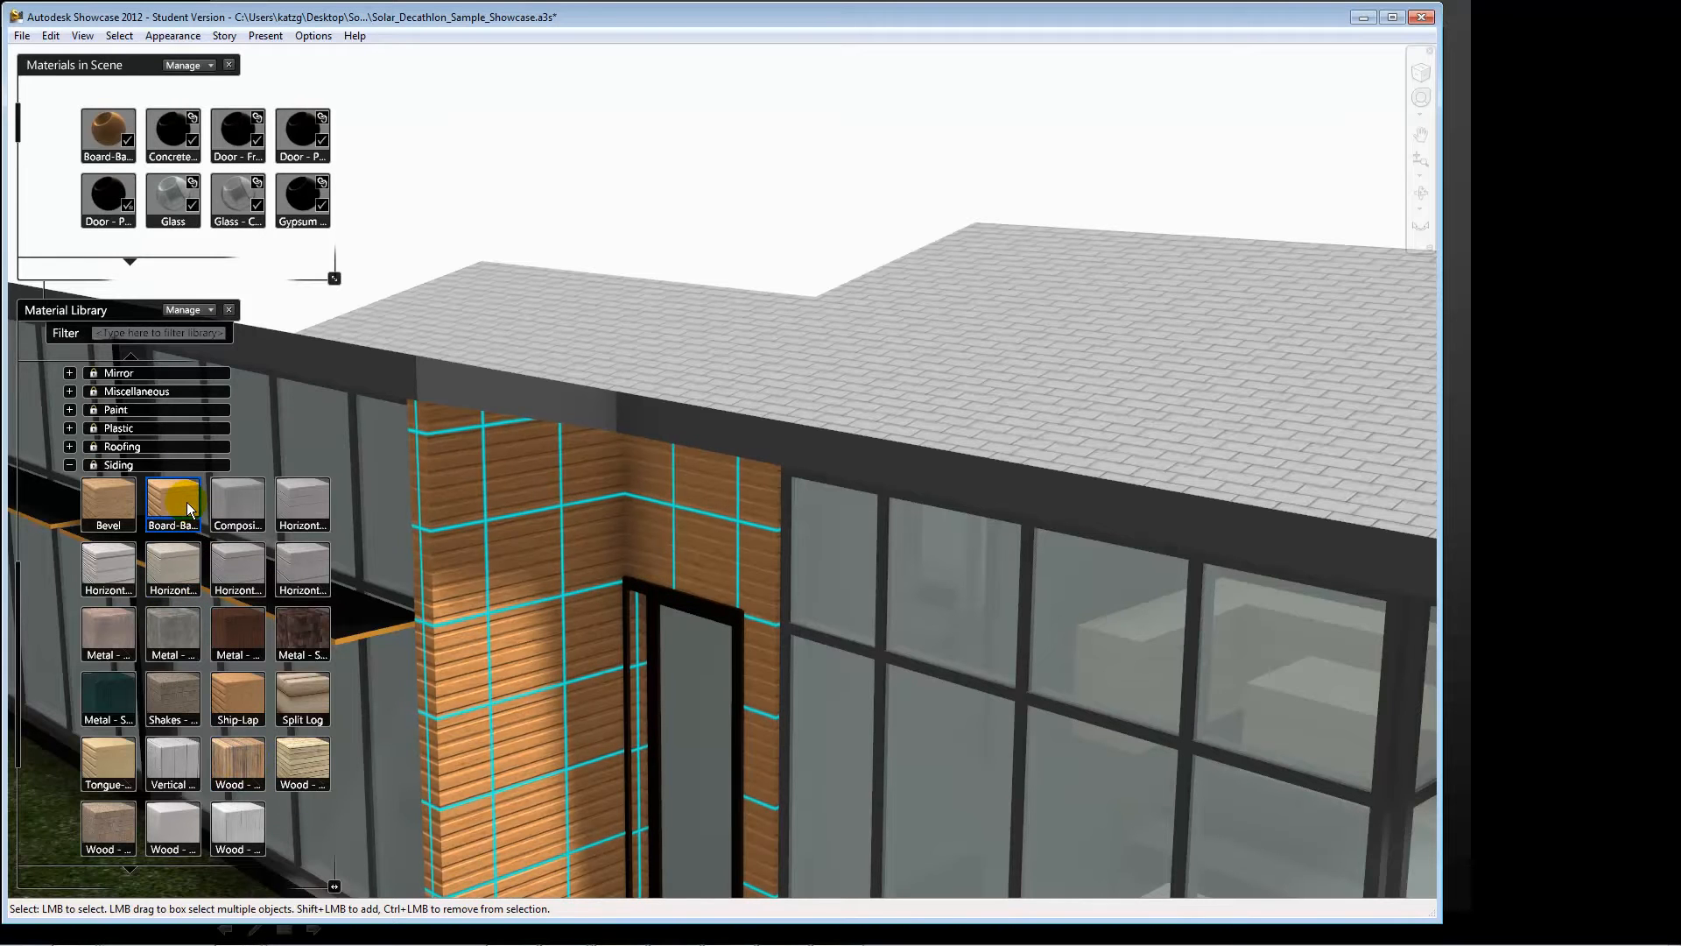
# - Apply the Wood - Horizontal Cedar siding to the selected walls, then clear the selection and close the material library
pyautogui.doubleClick(118, 827)
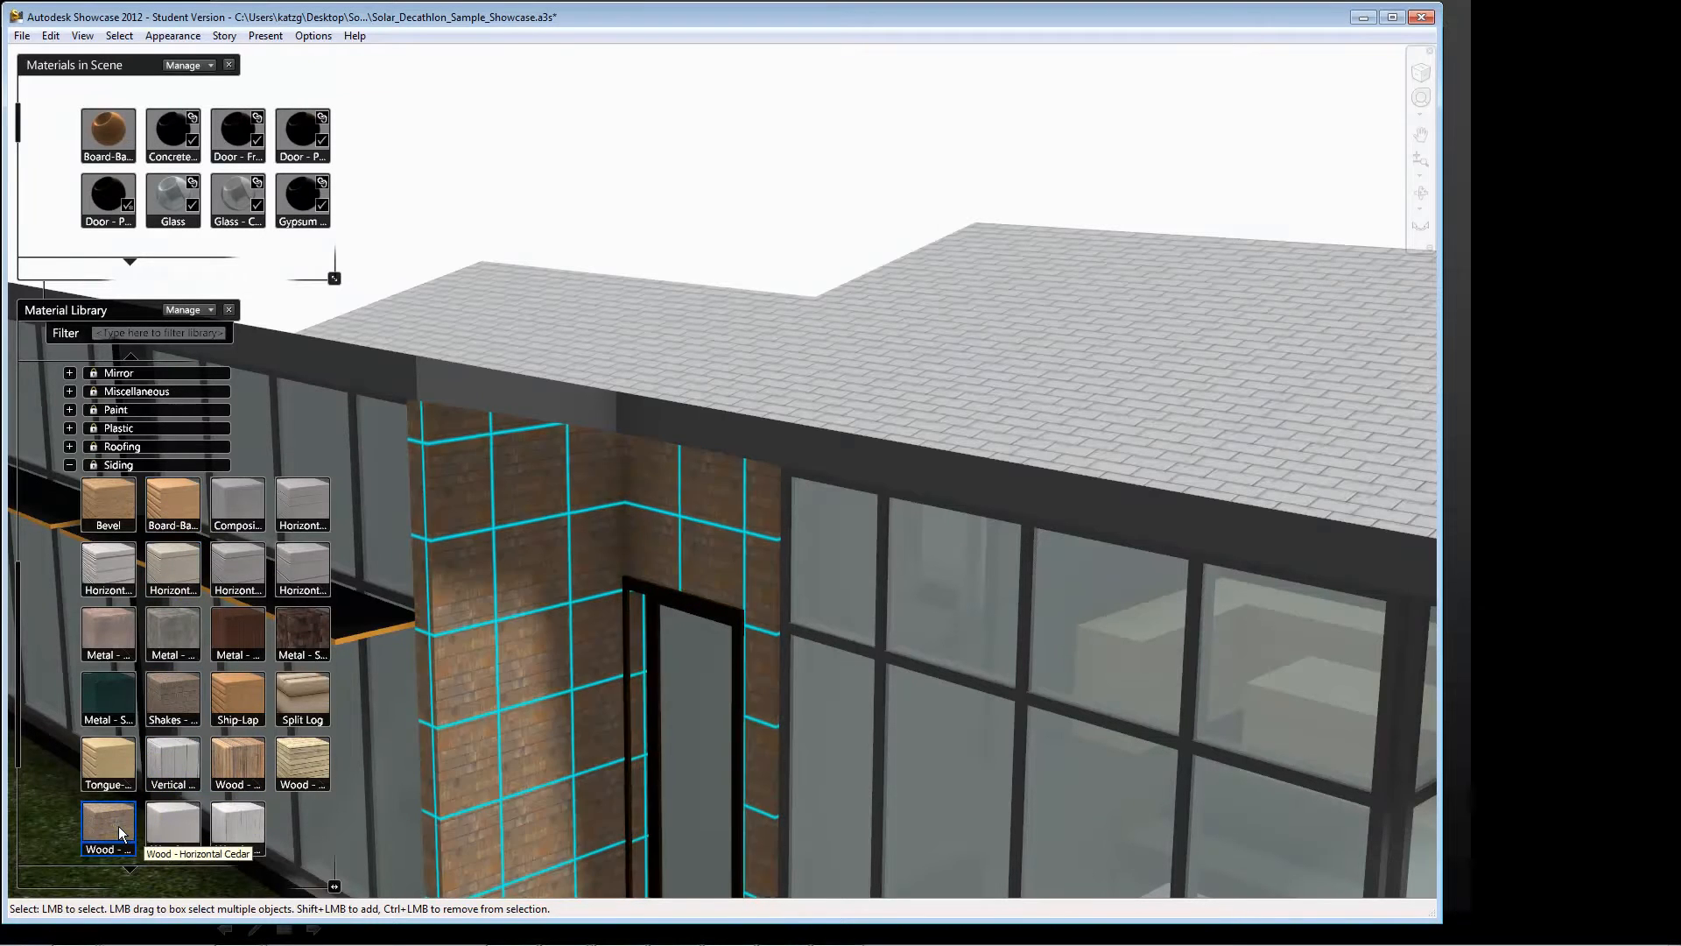
pyautogui.scroll(-2, 545, 685)
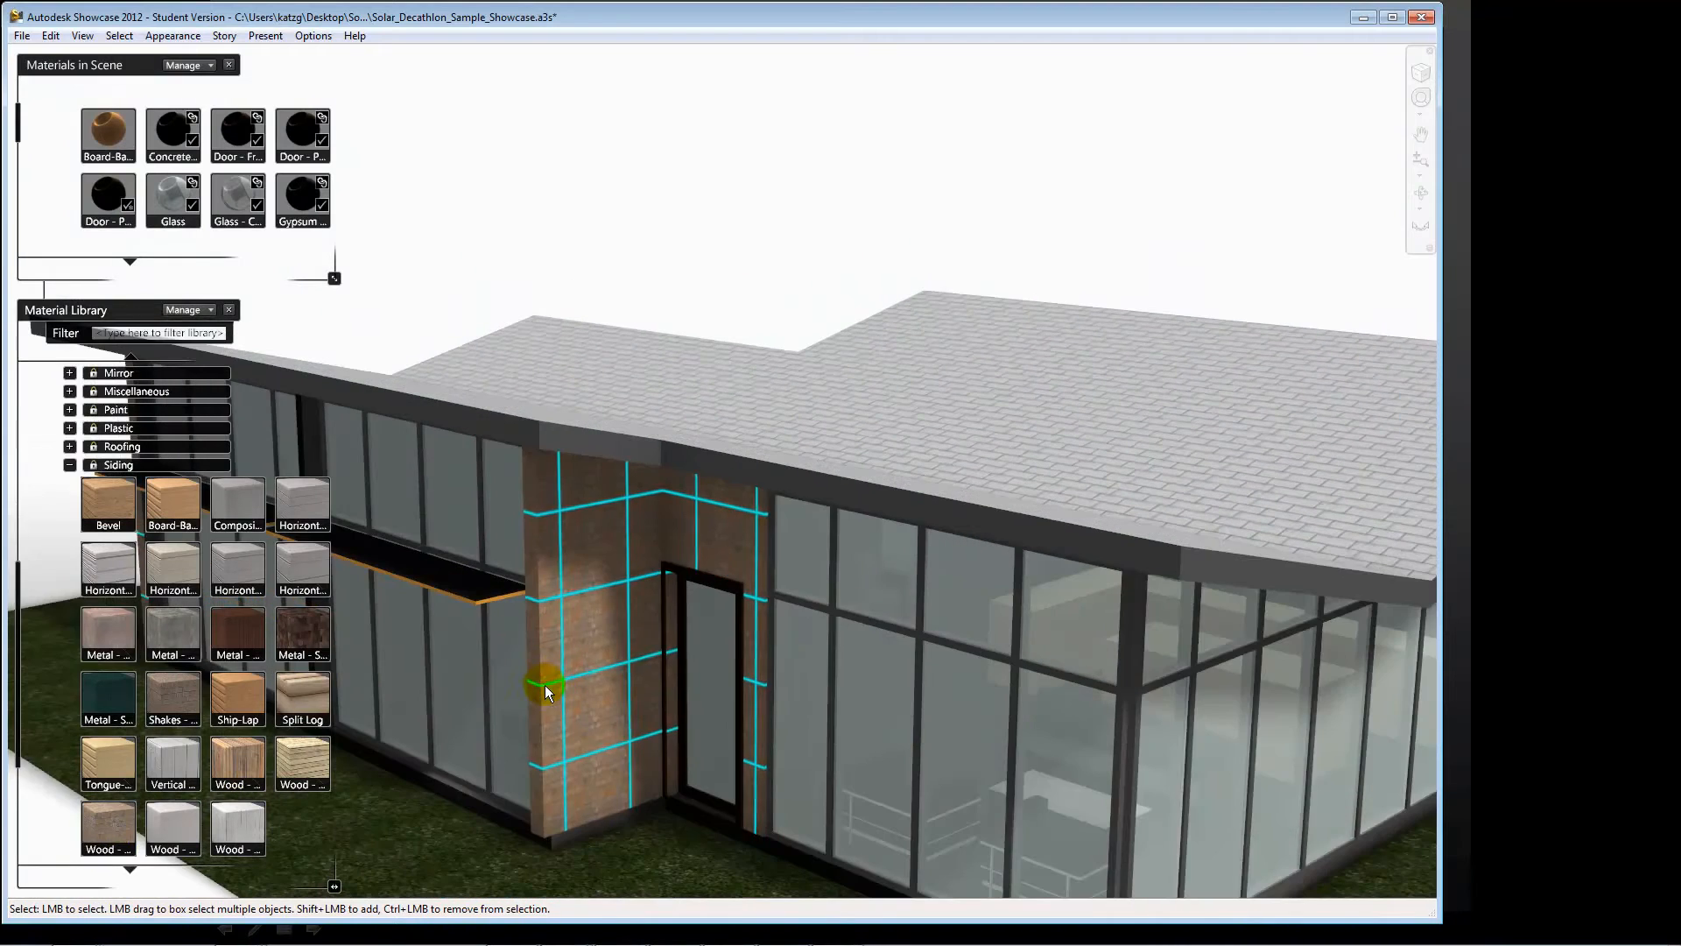
pyautogui.scroll(2, 547, 683)
pyautogui.scroll(-2, 555, 676)
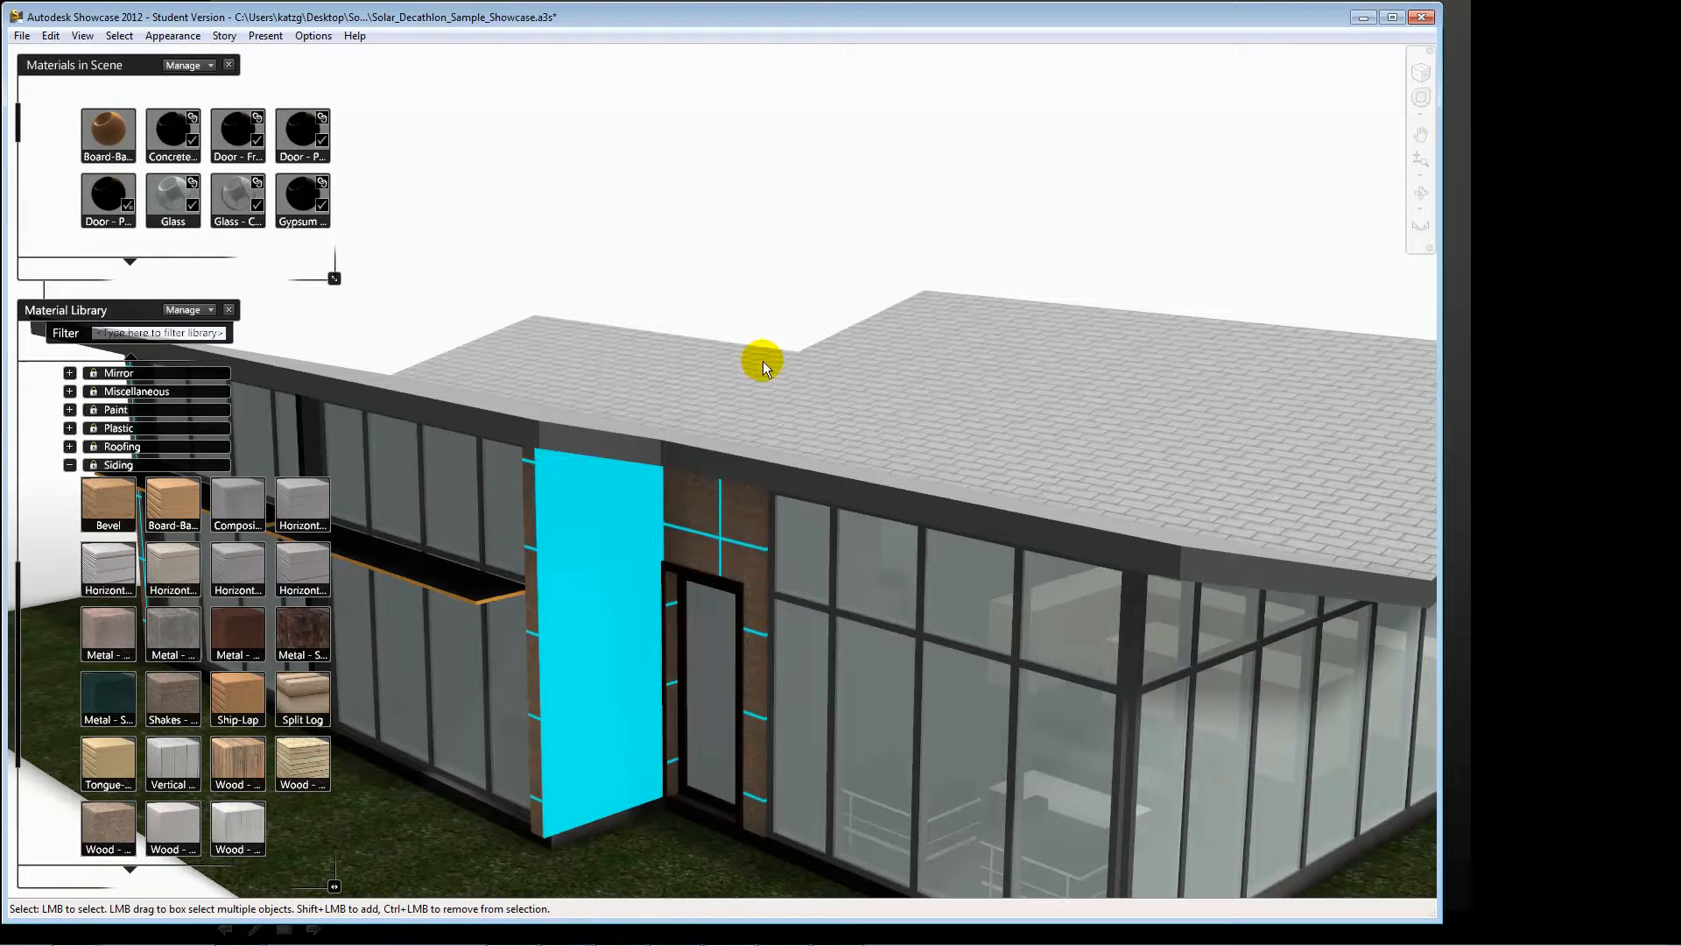
pyautogui.click(759, 275)
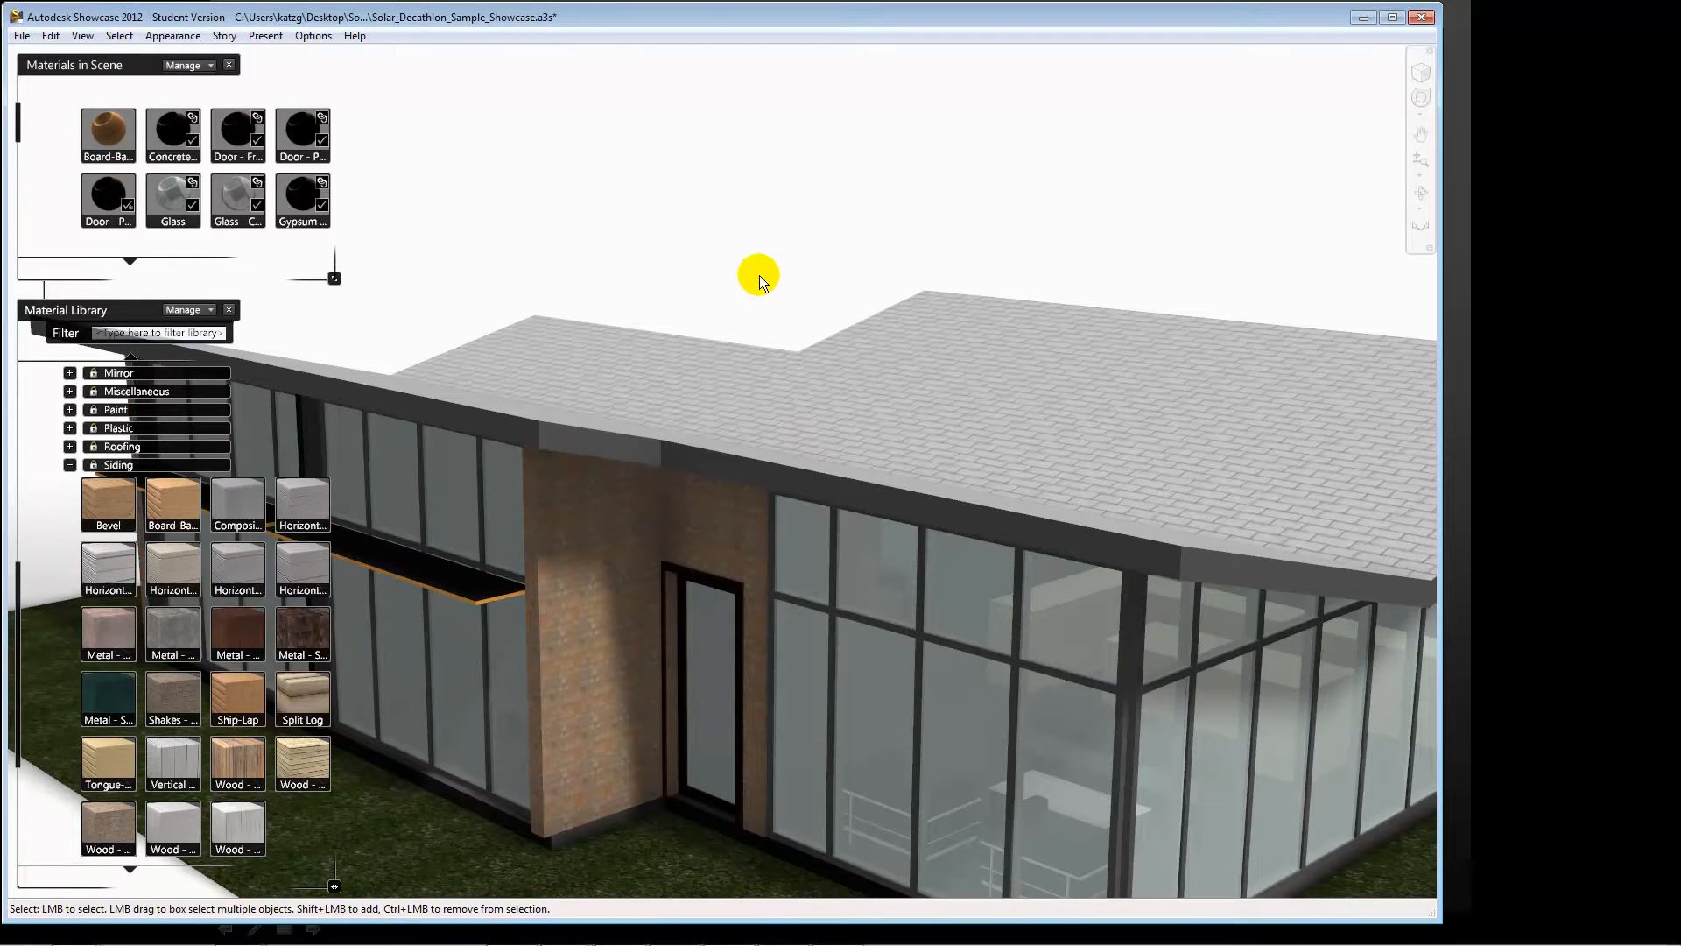
pyautogui.scroll(-5, 760, 275)
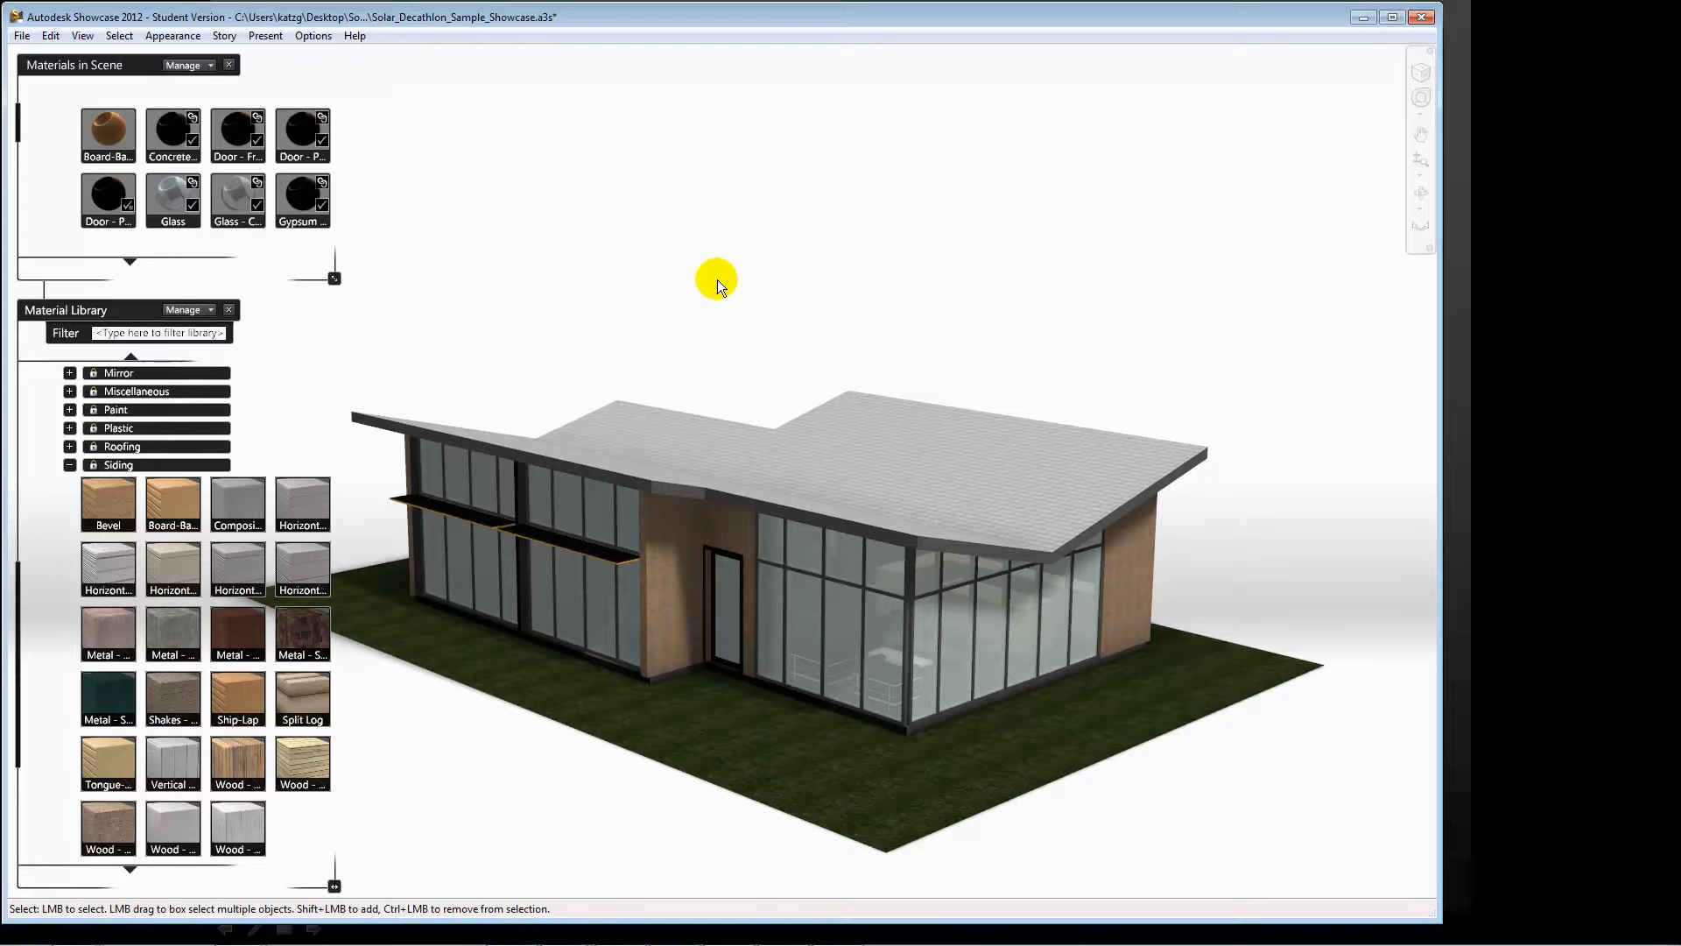
pyautogui.click(230, 310)
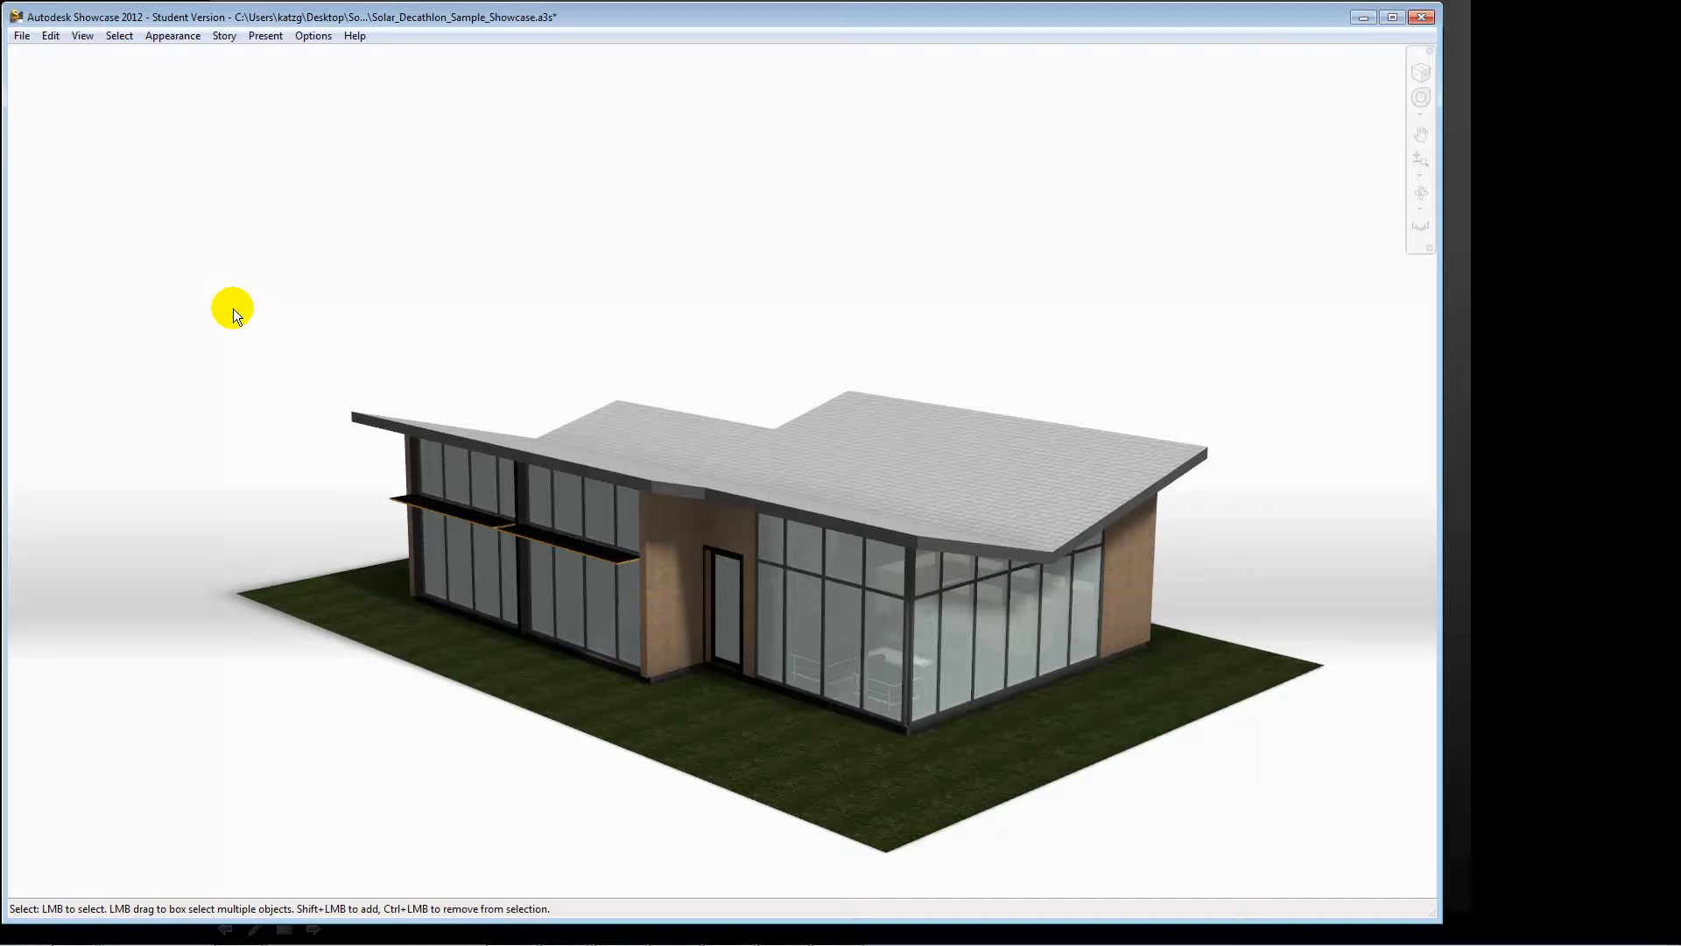
# - View the Ambient Shadows settings and close them without changing anything
pyautogui.click(186, 36)
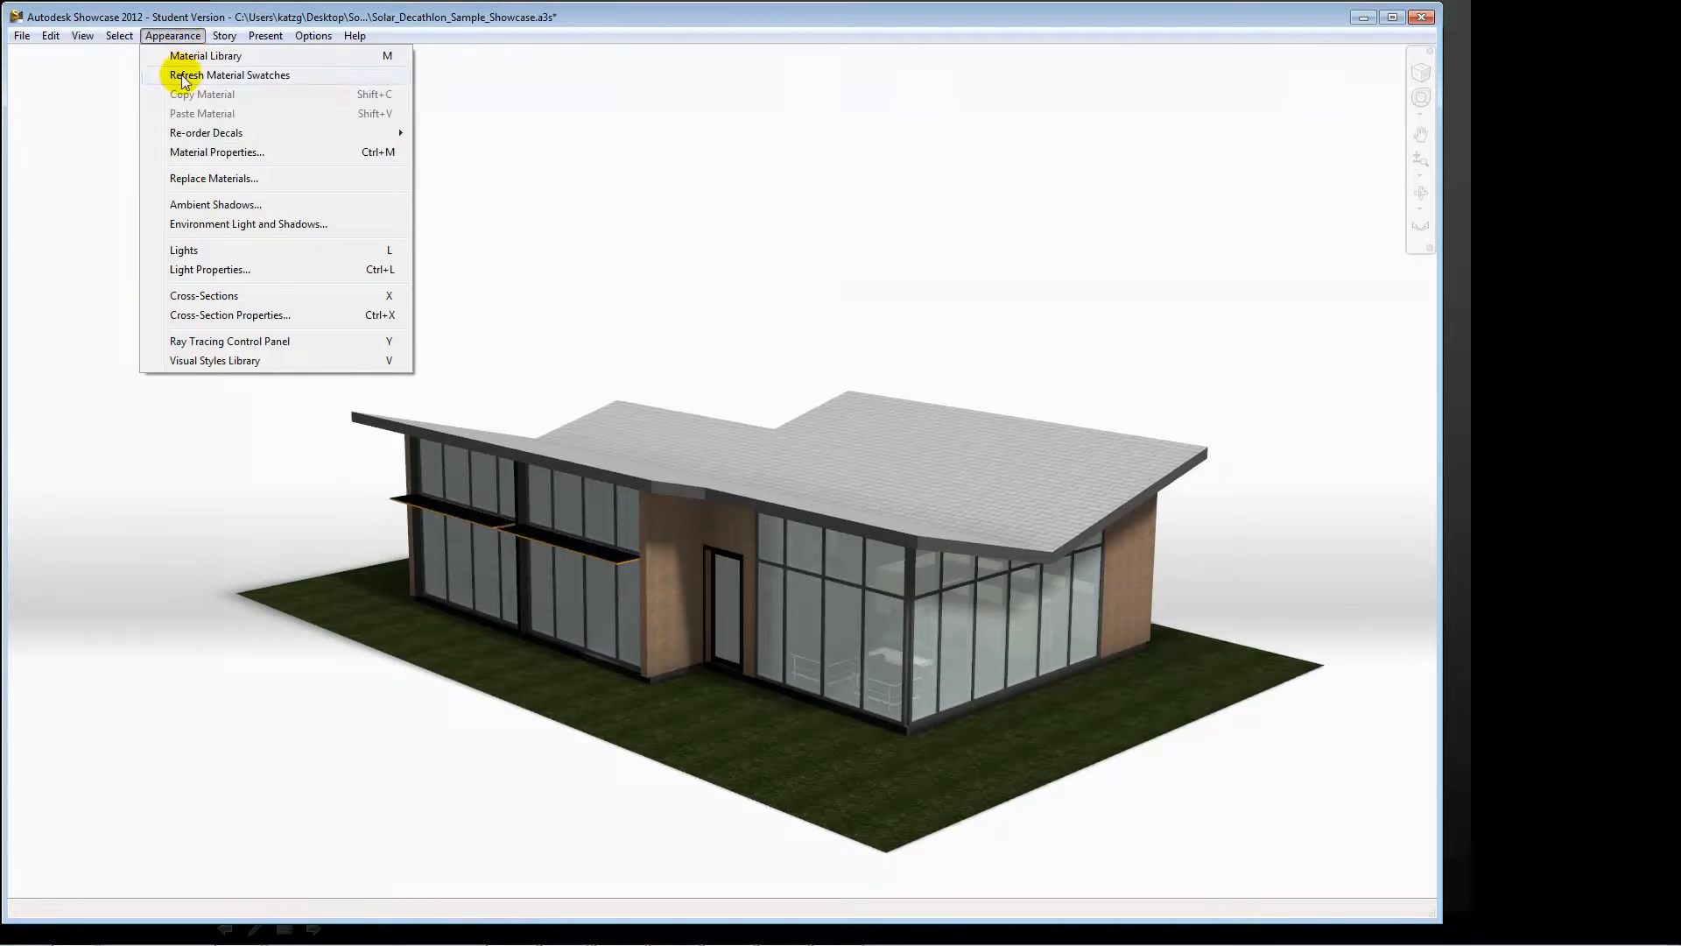
pyautogui.click(376, 149)
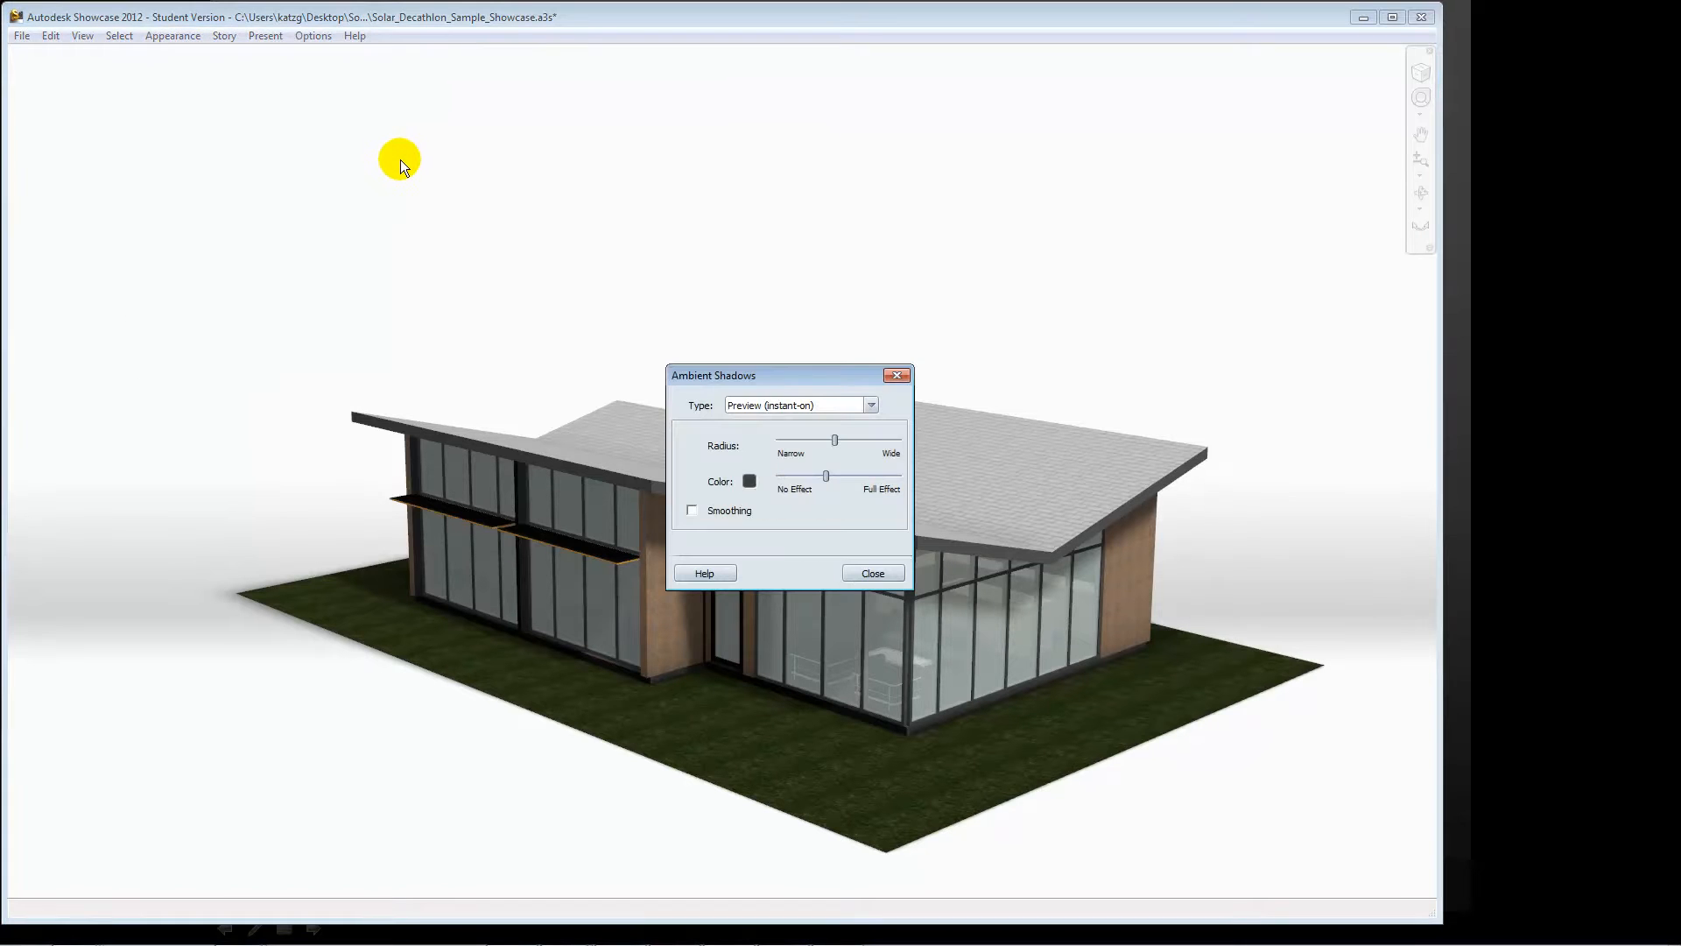
pyautogui.click(870, 573)
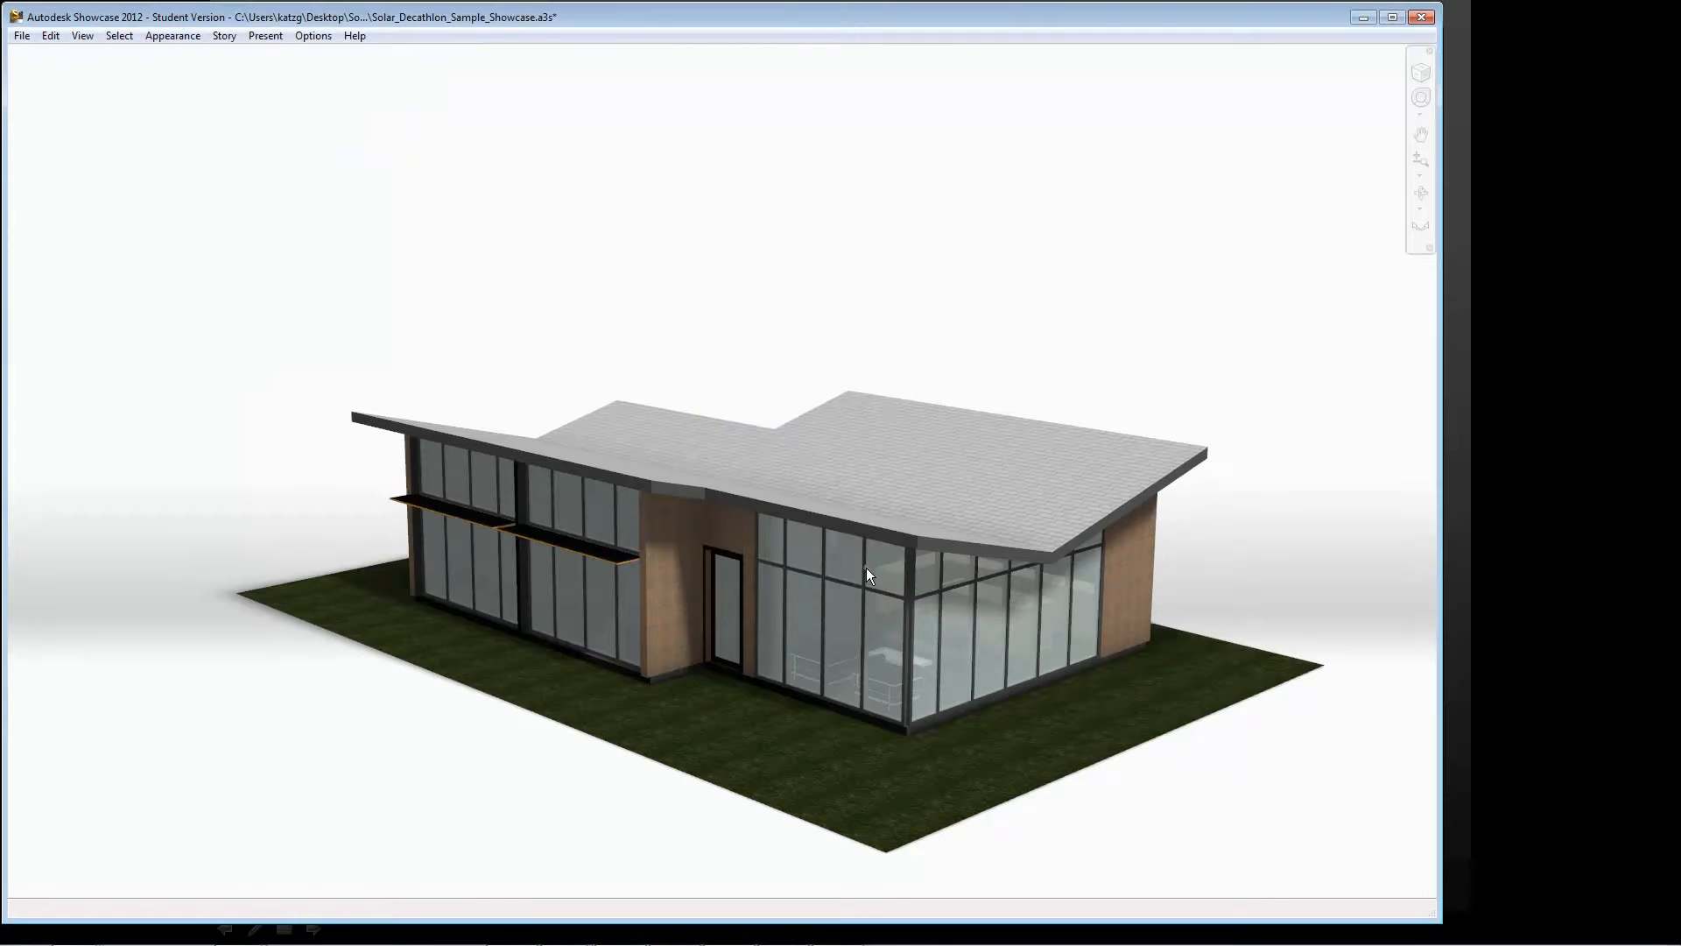
# - Show the alternative lineups and switch the wood siding lineup to Alternate1 and on to Alternate3
pyautogui.click(223, 37)
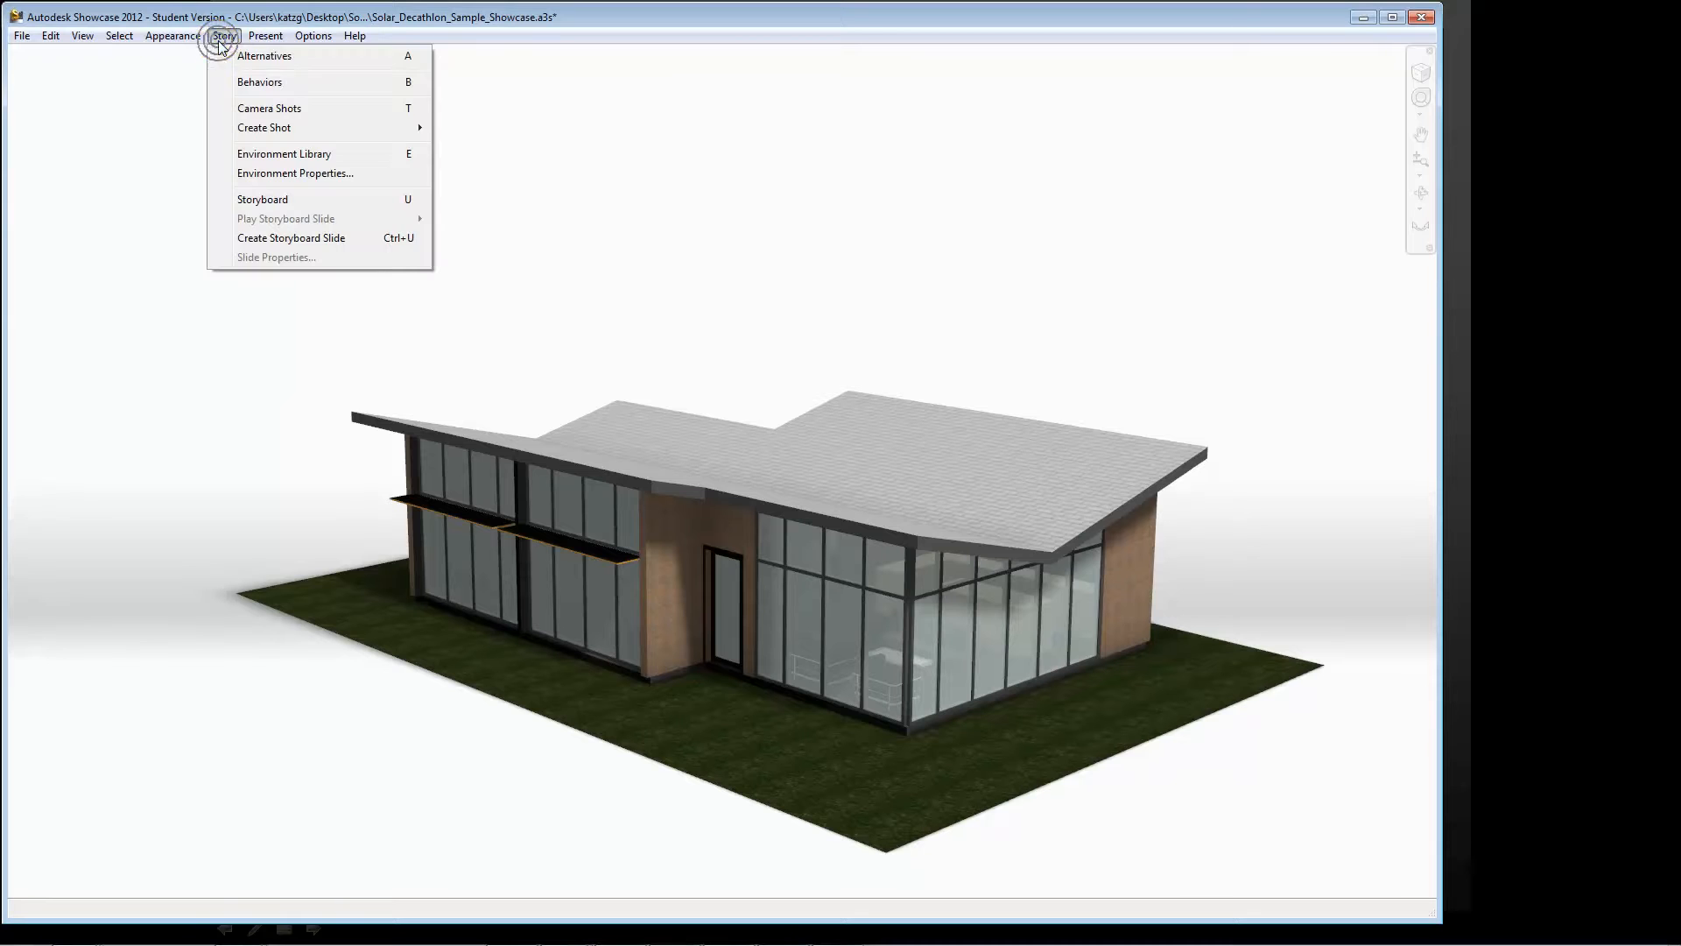
pyautogui.click(240, 55)
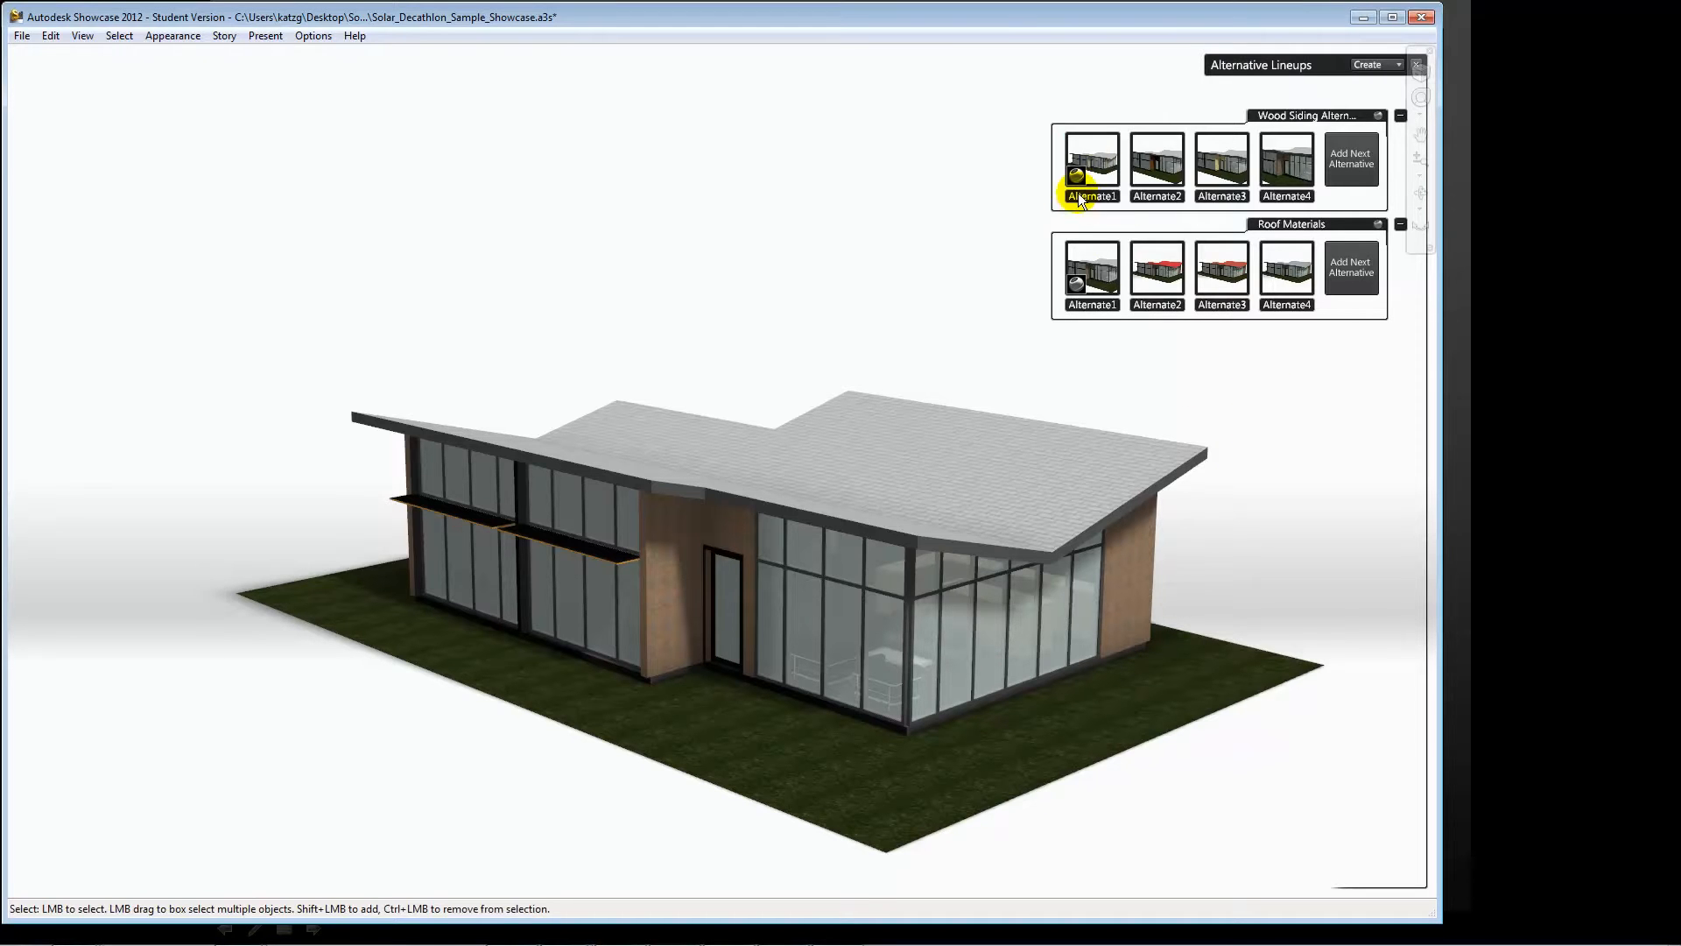
pyautogui.scroll(3, 1200, 372)
pyautogui.scroll(2, 1199, 369)
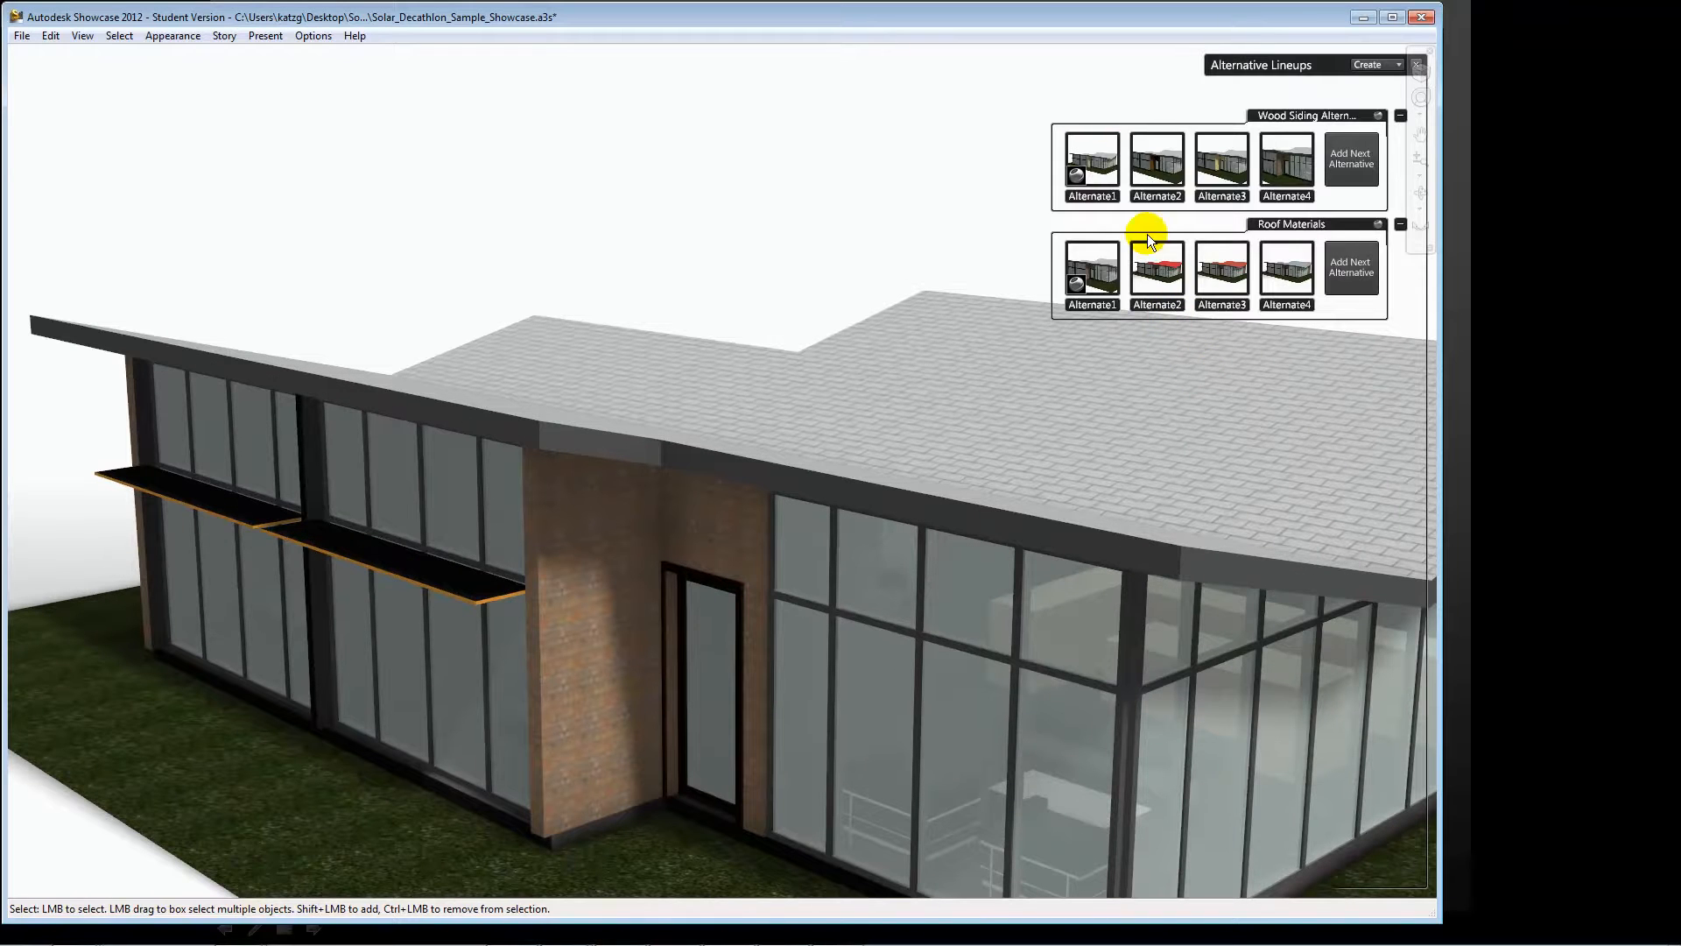
pyautogui.click(1109, 165)
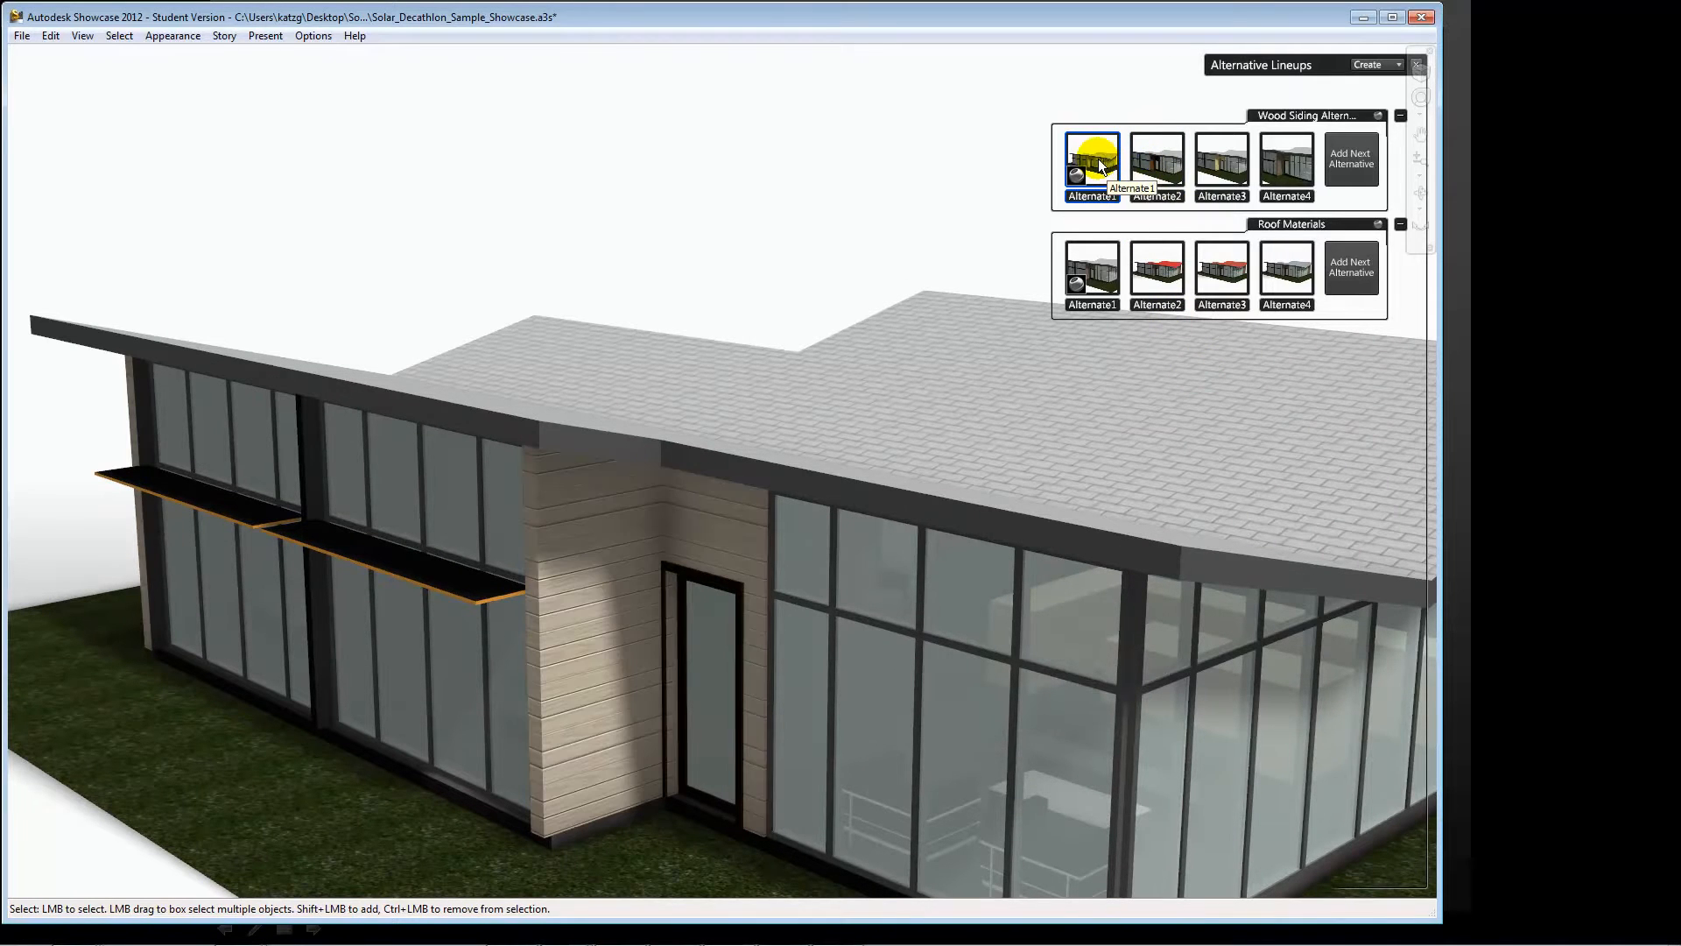
pyautogui.click(1210, 172)
pyautogui.click(1208, 172)
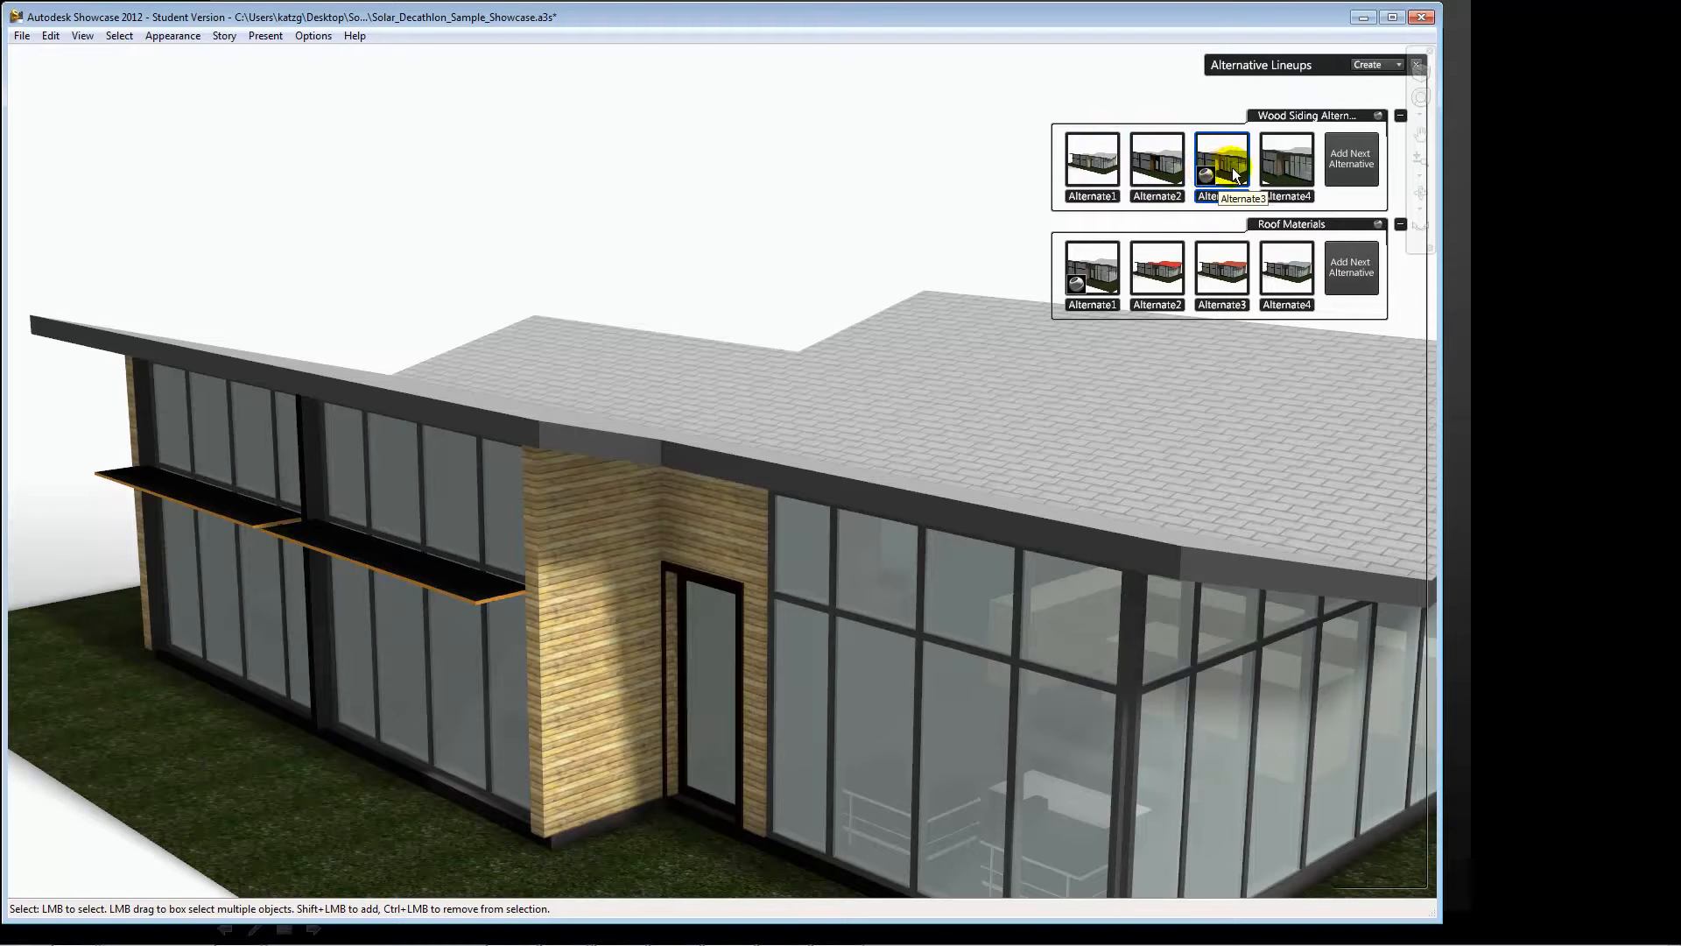
pyautogui.click(1221, 172)
# - Cycle the Roof Materials lineup through Alternate2 and Alternate3 to Alternate4, and set the wood siding lineup to Alternate2
pyautogui.click(1089, 275)
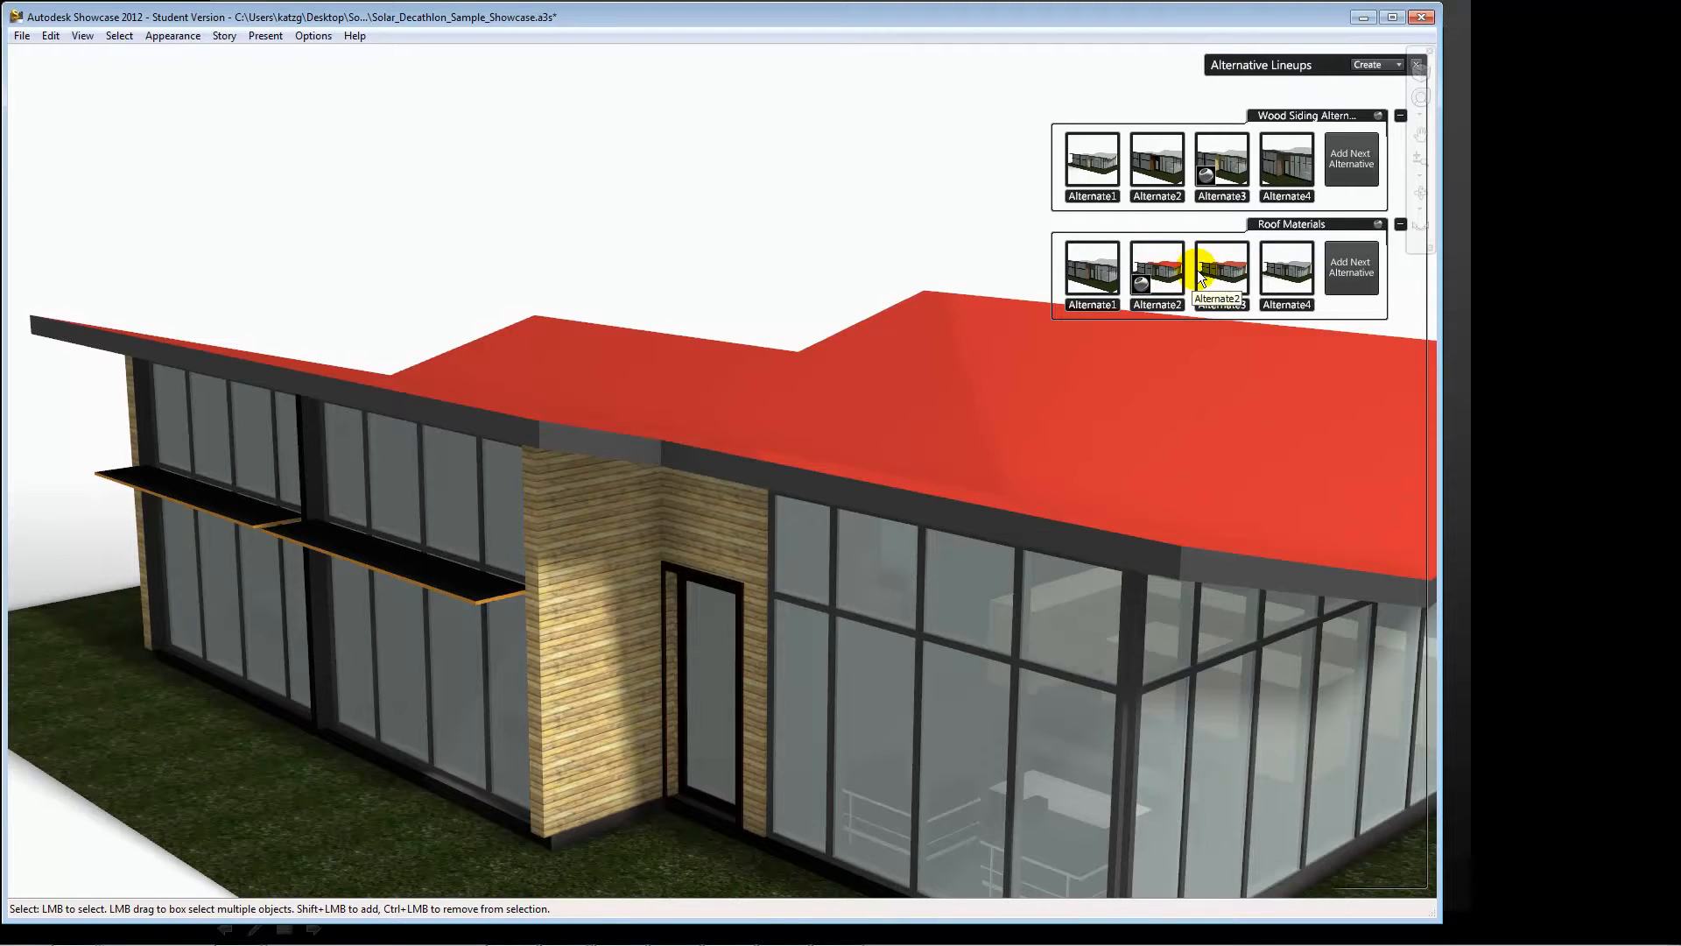
pyautogui.click(1227, 270)
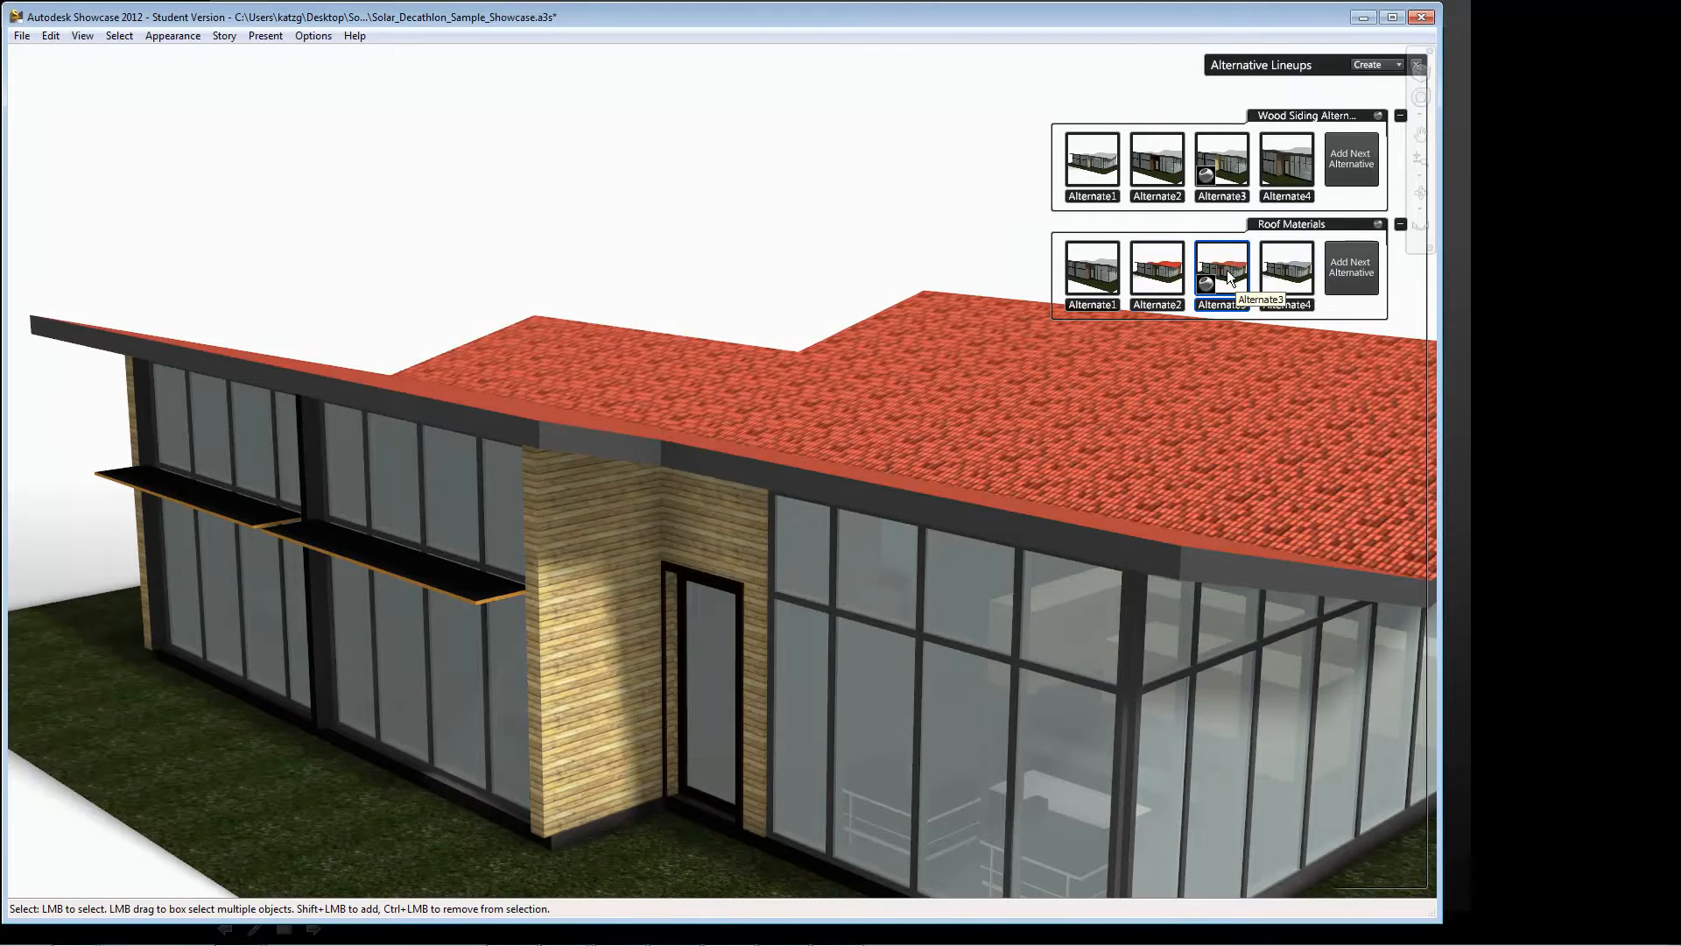
pyautogui.click(1285, 270)
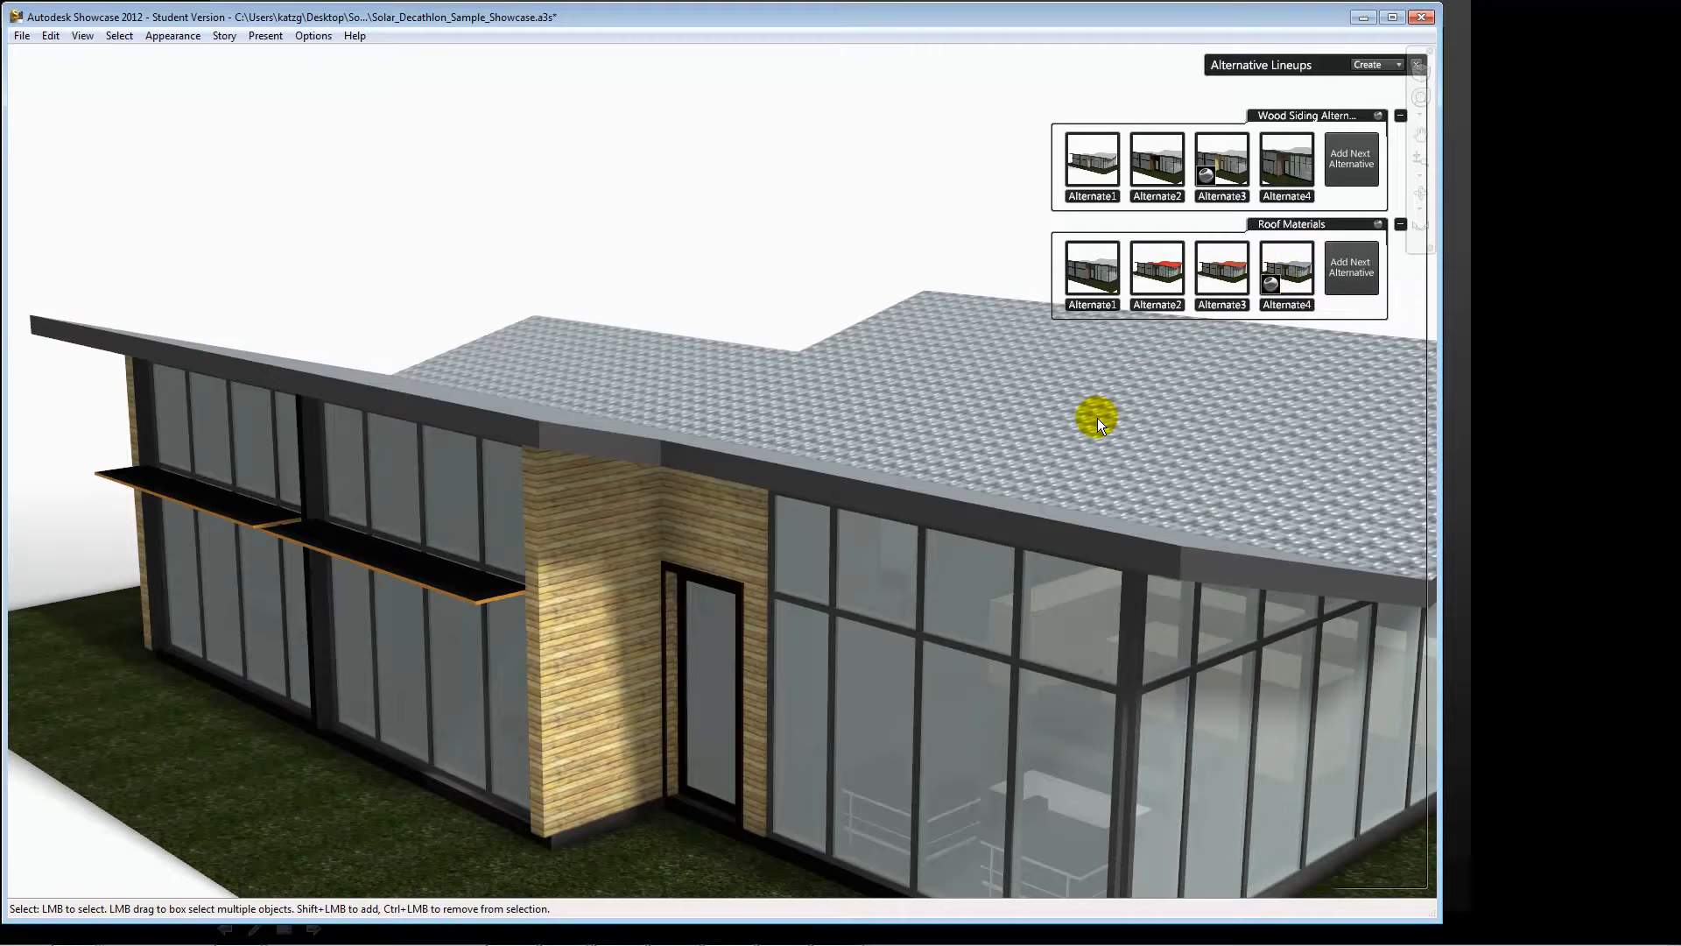
pyautogui.scroll(2, 1097, 419)
pyautogui.scroll(-4, 1097, 418)
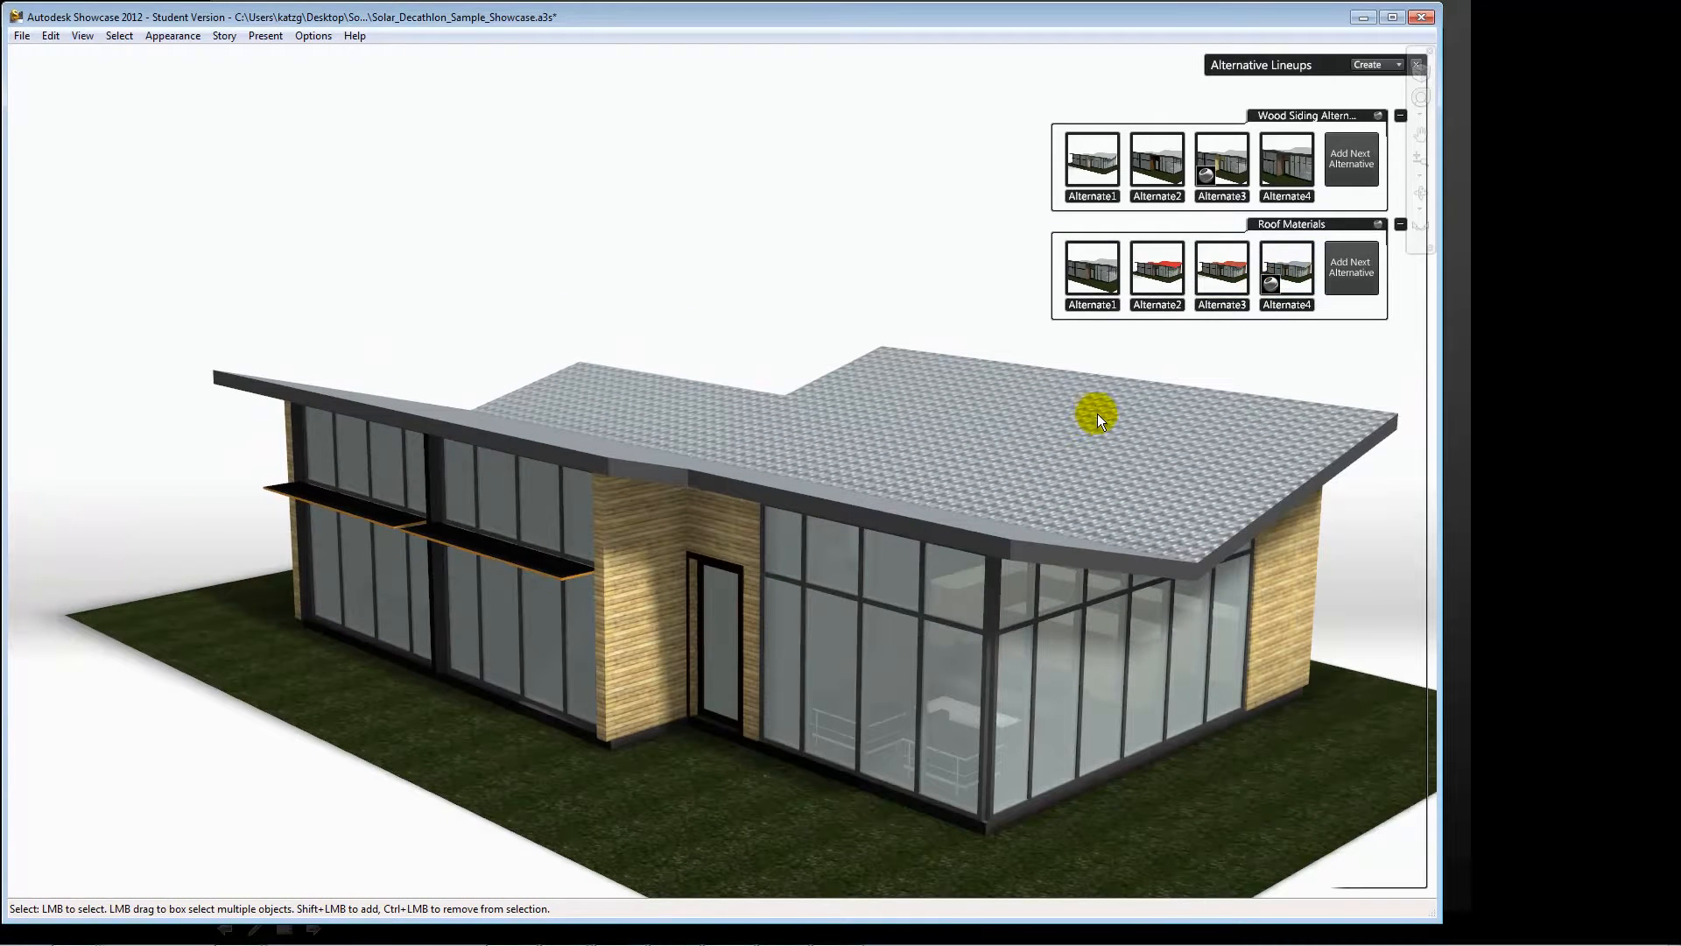
pyautogui.click(1170, 170)
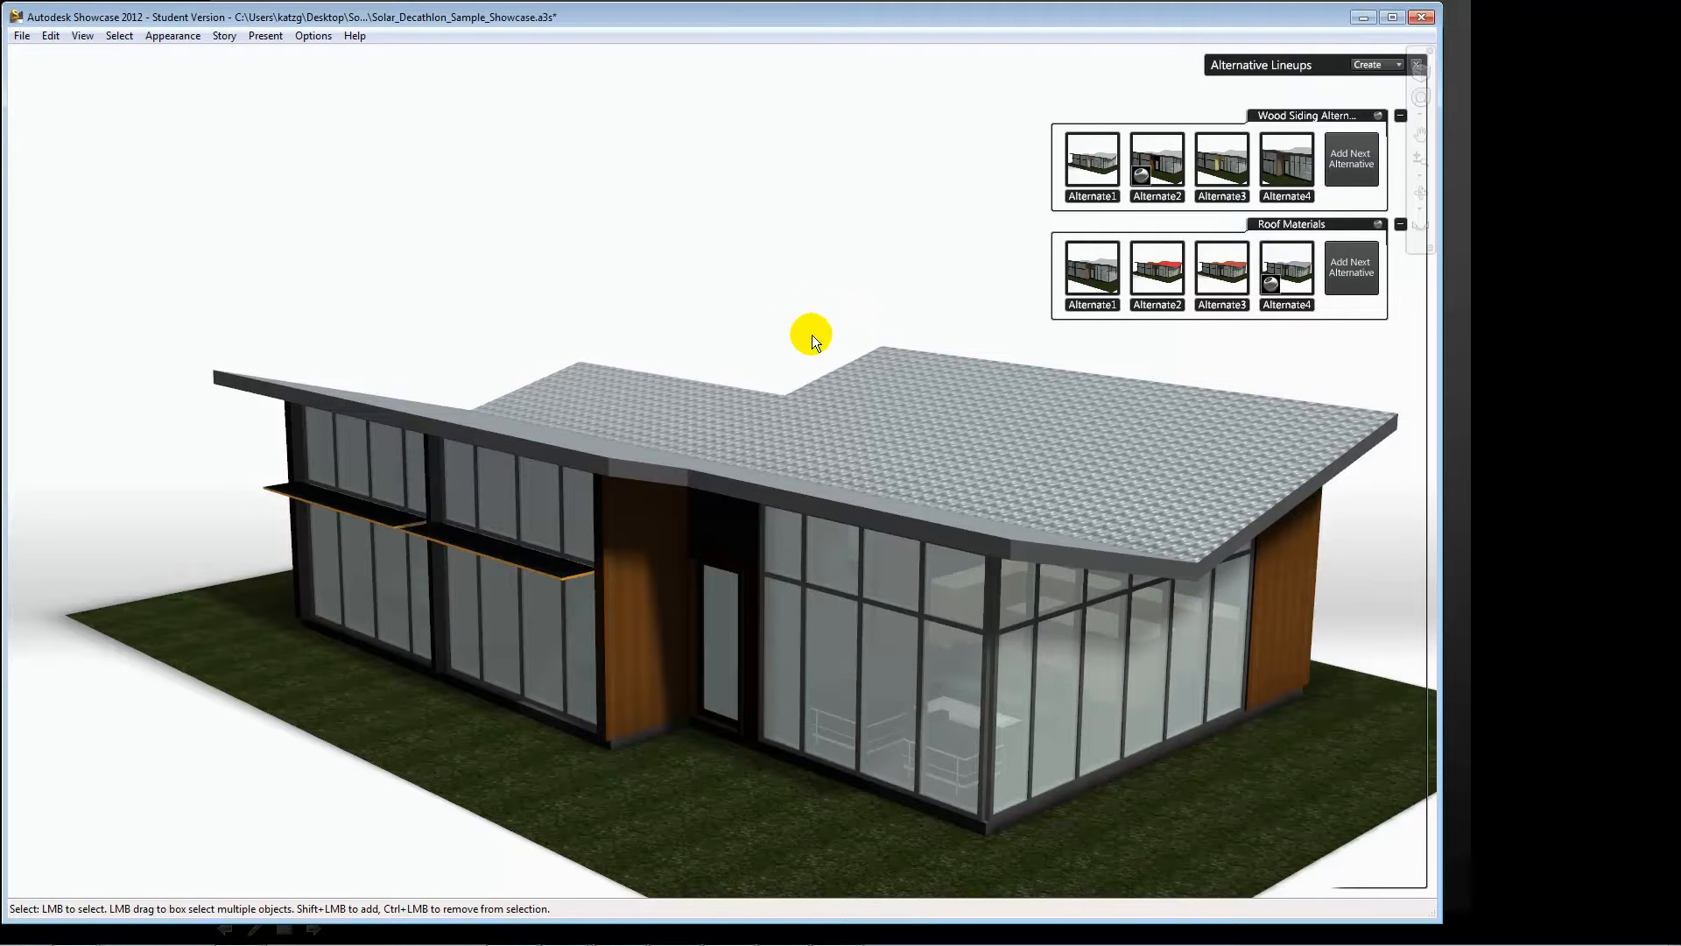
# - Show the steering wheel, orbit to a lower view of the house, and move inside to look around the interior
pyautogui.hotkey('shift', 'w')
pyautogui.moveTo(736, 325)
pyautogui.mouseDown()
pyautogui.moveTo(837, 335)
pyautogui.moveTo(990, 278)
pyautogui.moveTo(765, 315)
pyautogui.moveTo(743, 294)
pyautogui.mouseUp()
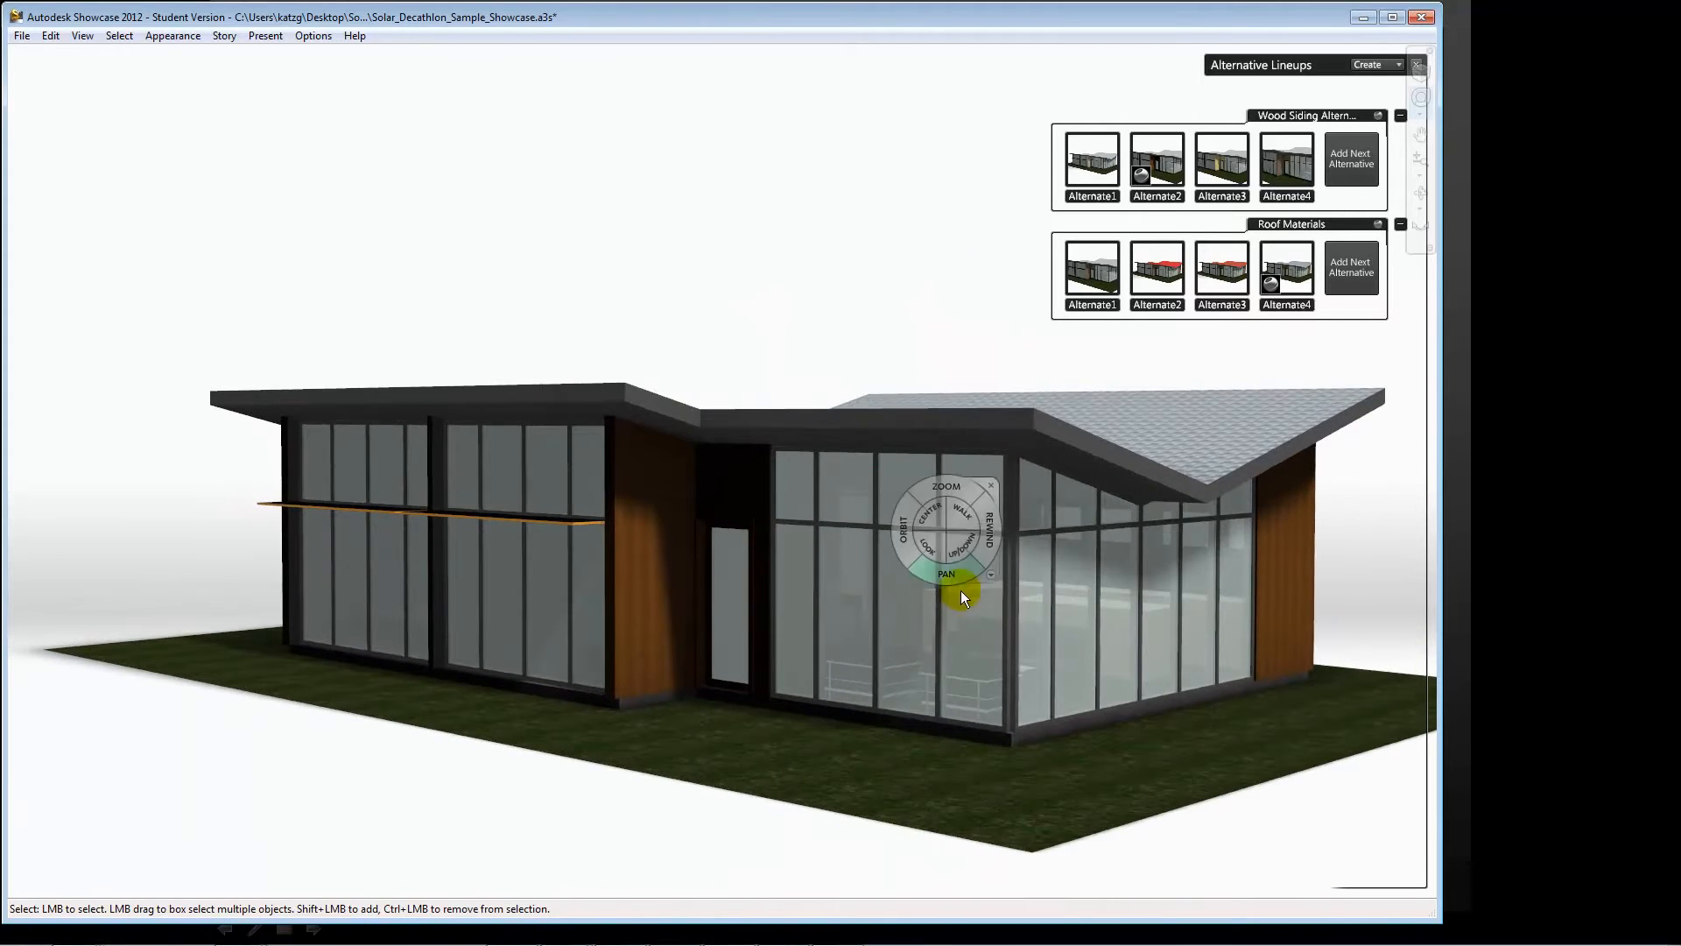
pyautogui.scroll(3, 970, 610)
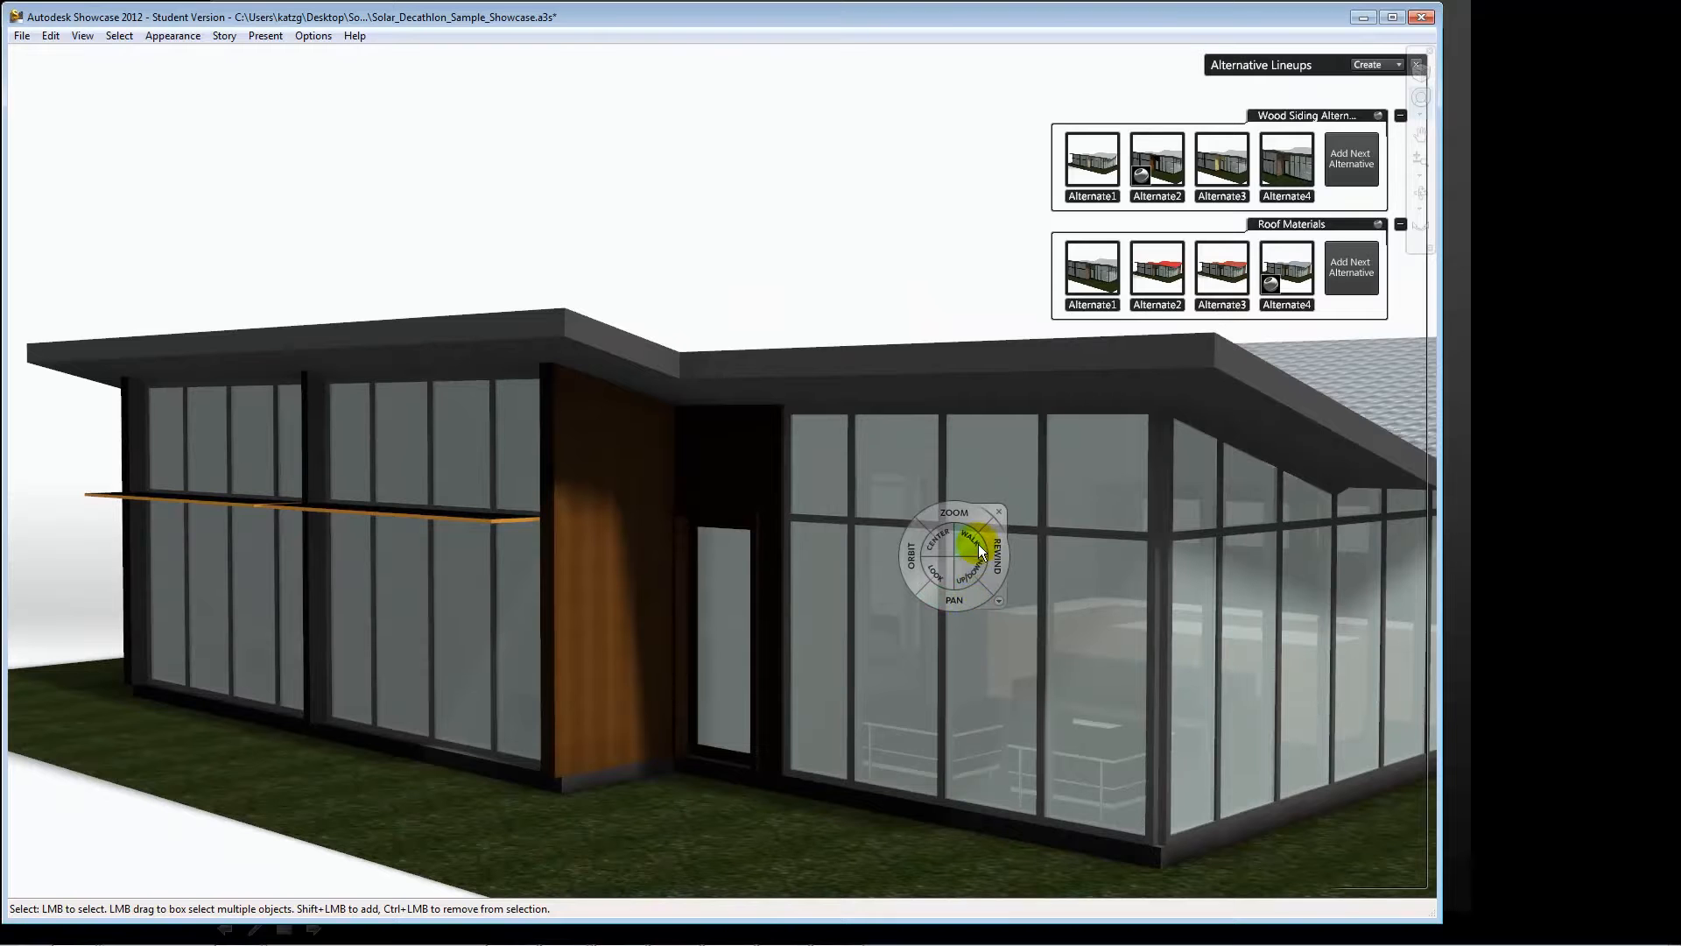
pyautogui.moveTo(960, 754)
pyautogui.mouseDown()
pyautogui.moveTo(716, 716)
pyautogui.moveTo(788, 675)
pyautogui.moveTo(797, 649)
pyautogui.moveTo(791, 596)
pyautogui.moveTo(764, 561)
pyautogui.mouseUp()
pyautogui.moveTo(722, 680); pyautogui.dragTo(672, 463)
pyautogui.moveTo(694, 685); pyautogui.dragTo(676, 438)
pyautogui.moveTo(706, 524); pyautogui.dragTo(1085, 534)
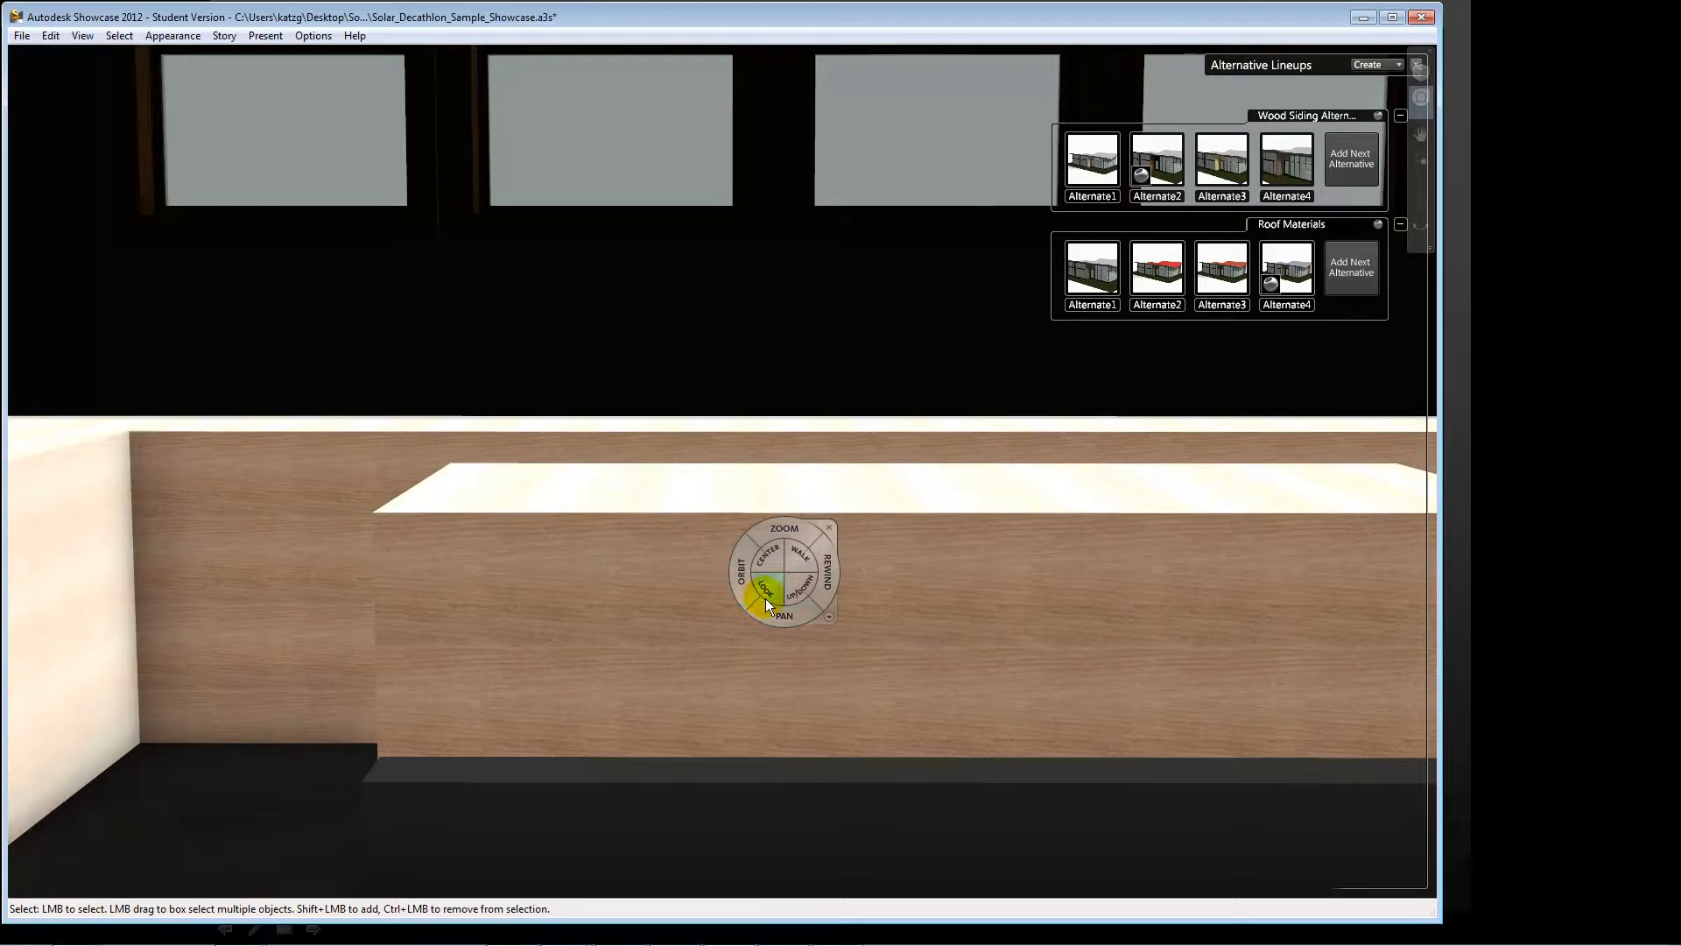
# - Look around the interior, back out of the house, and orbit to a raised exterior view of its glazed side
pyautogui.moveTo(765, 595); pyautogui.dragTo(1015, 574)
pyautogui.moveTo(898, 590)
pyautogui.mouseDown()
pyautogui.moveTo(1026, 551)
pyautogui.moveTo(1024, 523)
pyautogui.moveTo(1190, 581)
pyautogui.moveTo(1176, 537)
pyautogui.moveTo(1085, 514)
pyautogui.moveTo(957, 544)
pyautogui.moveTo(930, 580)
pyautogui.mouseUp()
pyautogui.scroll(-6, 930, 580)
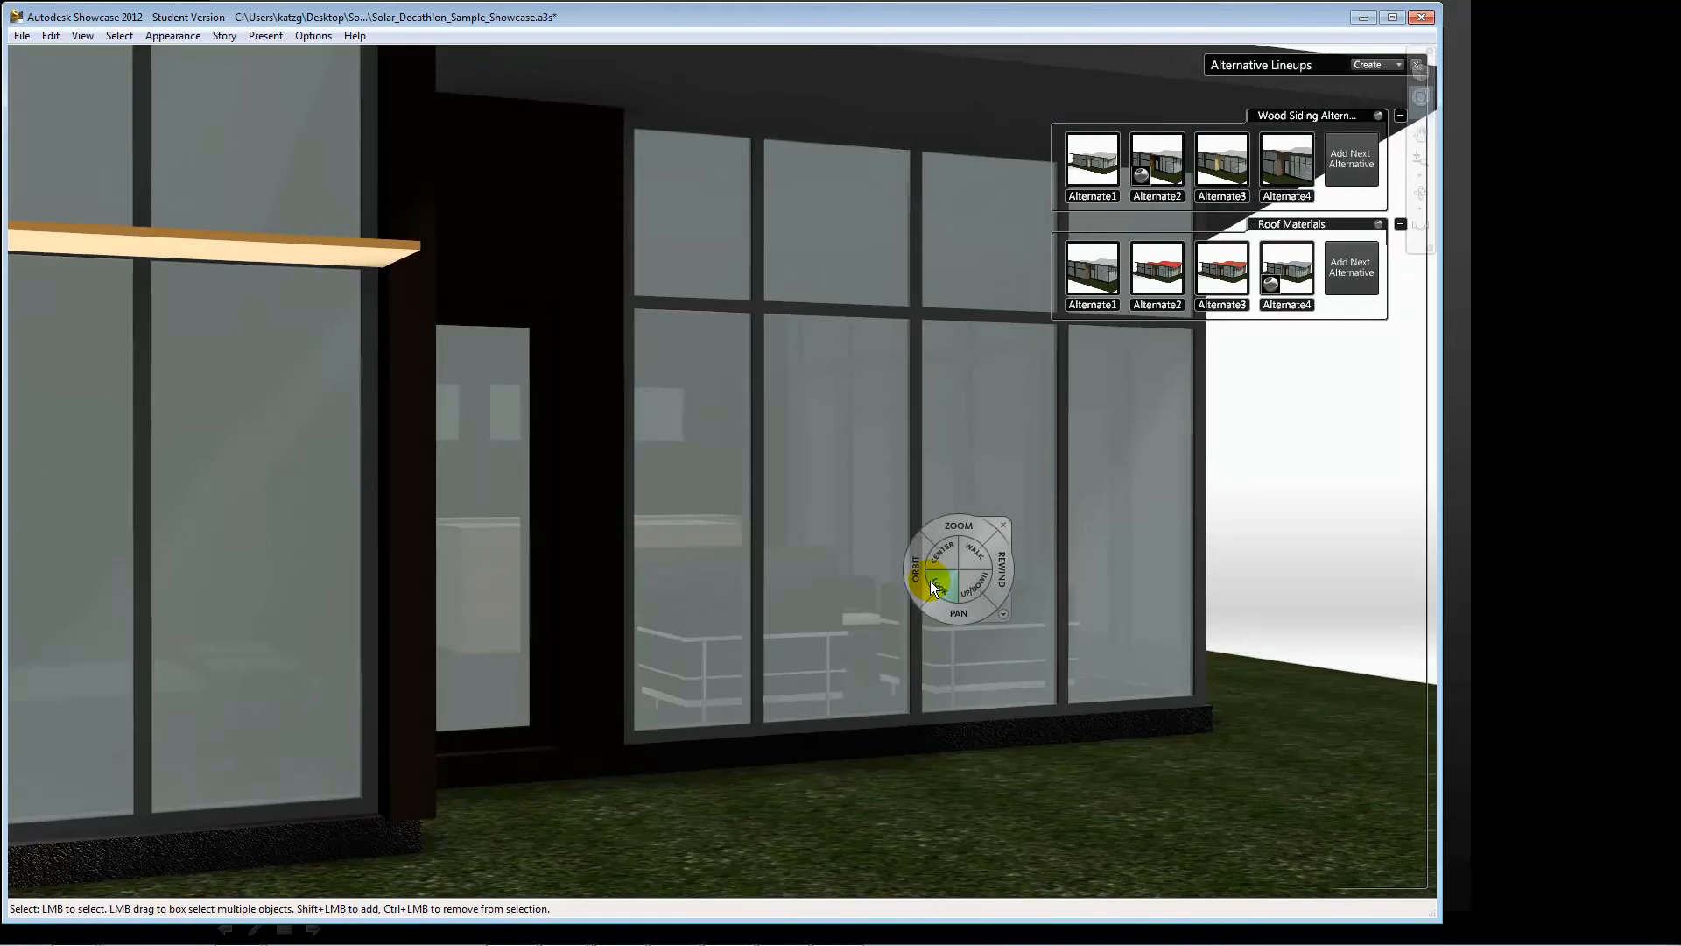
pyautogui.scroll(-3, 930, 580)
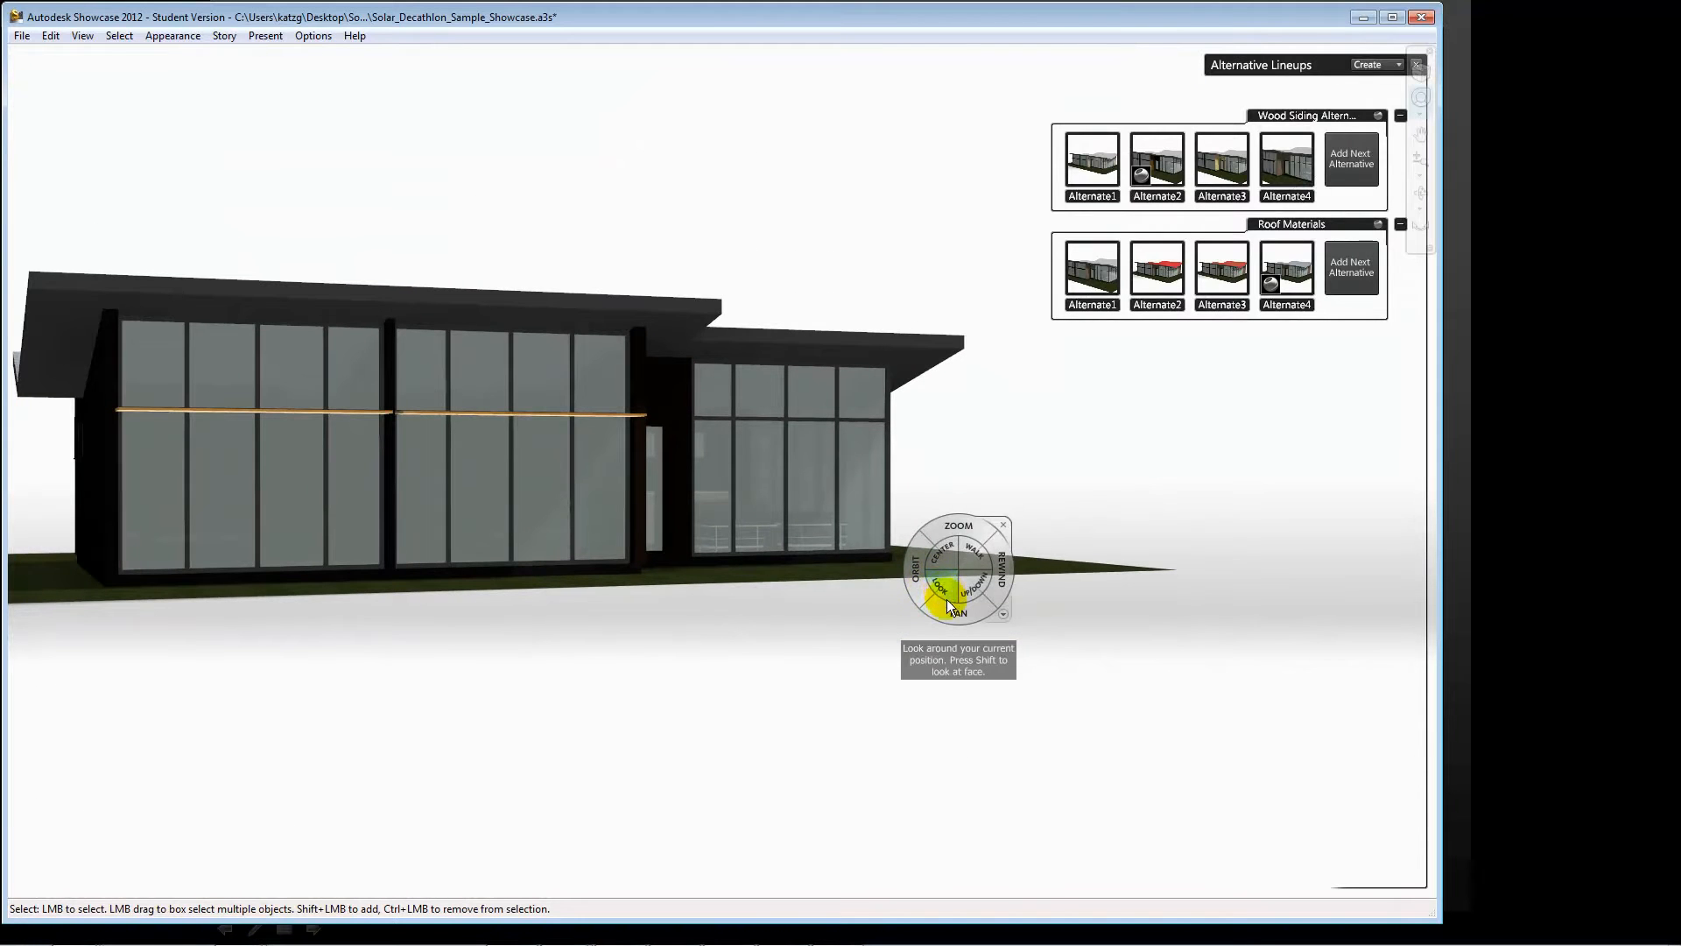
pyautogui.moveTo(916, 588)
pyautogui.mouseDown()
pyautogui.moveTo(665, 667)
pyautogui.moveTo(648, 649)
pyautogui.moveTo(672, 629)
pyautogui.mouseUp()
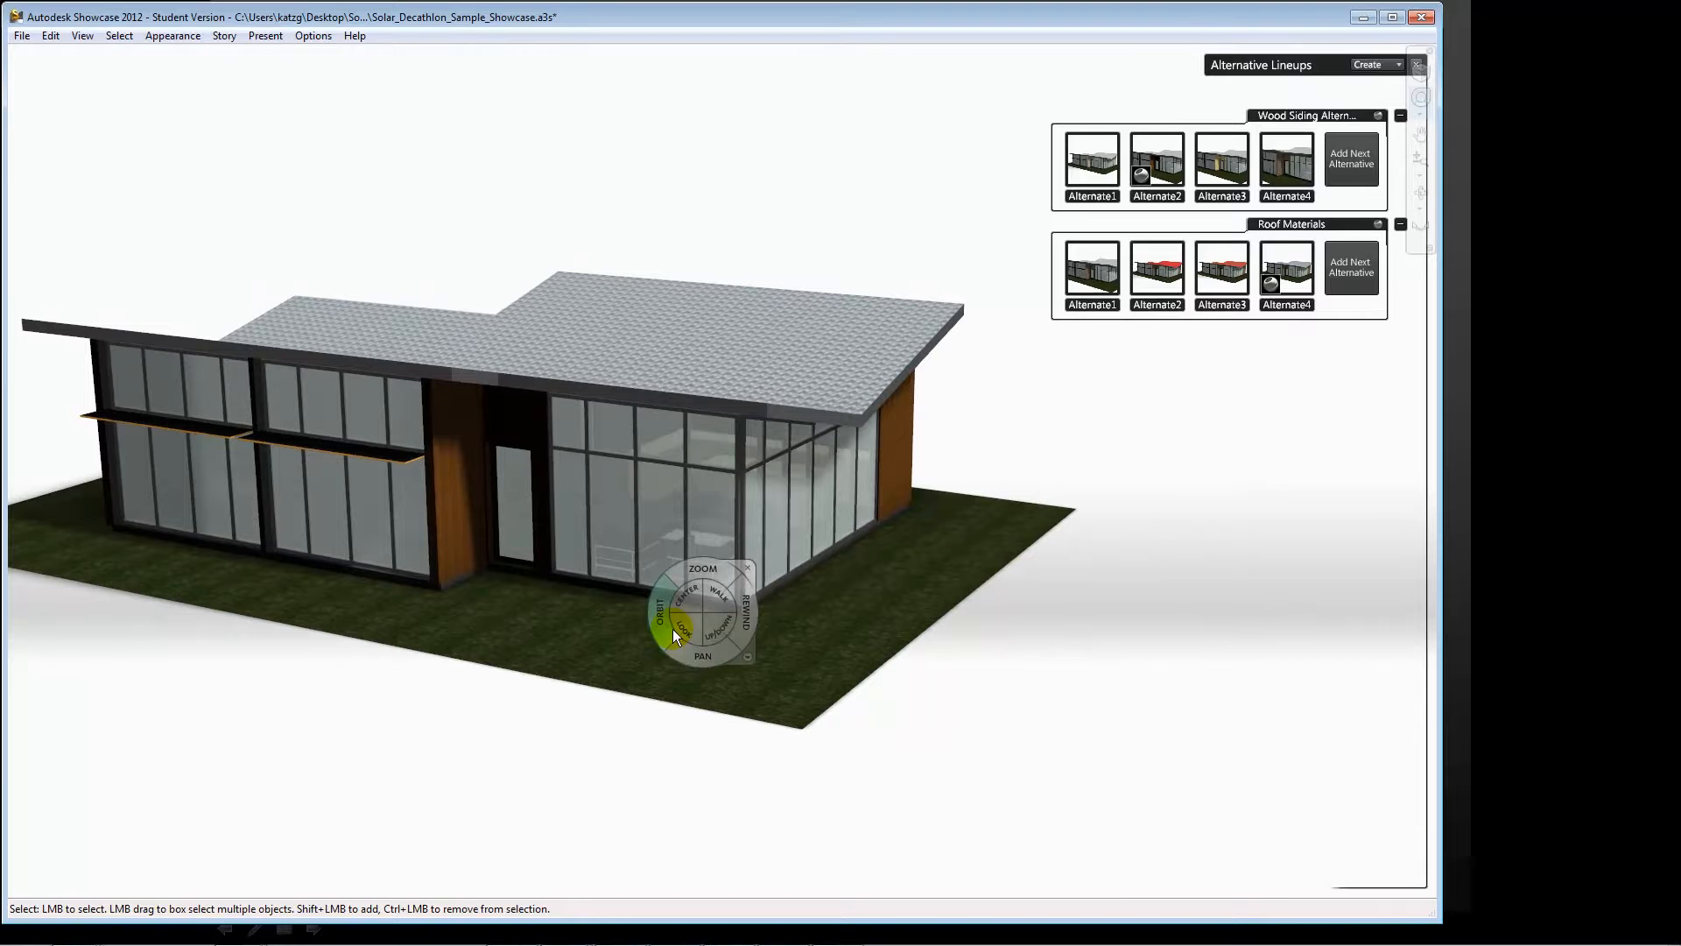
# - Open the environment library, place the house in the grass field exterior environment, and view it against the mountains
pyautogui.click(161, 36)
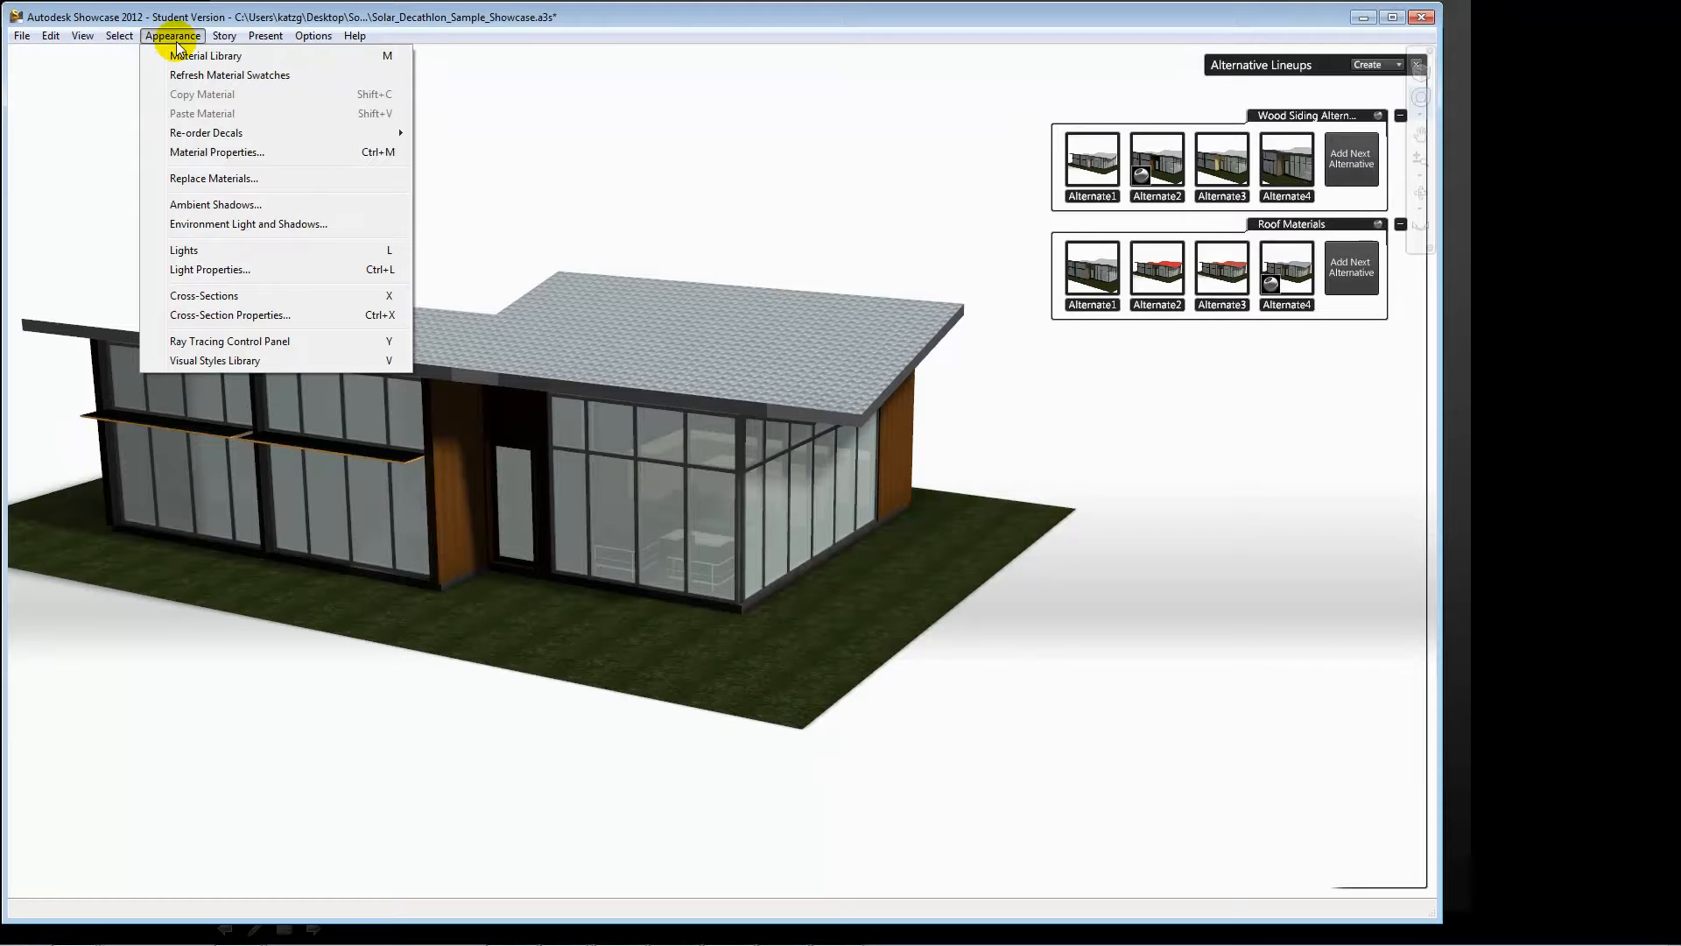
pyautogui.moveTo(225, 36)
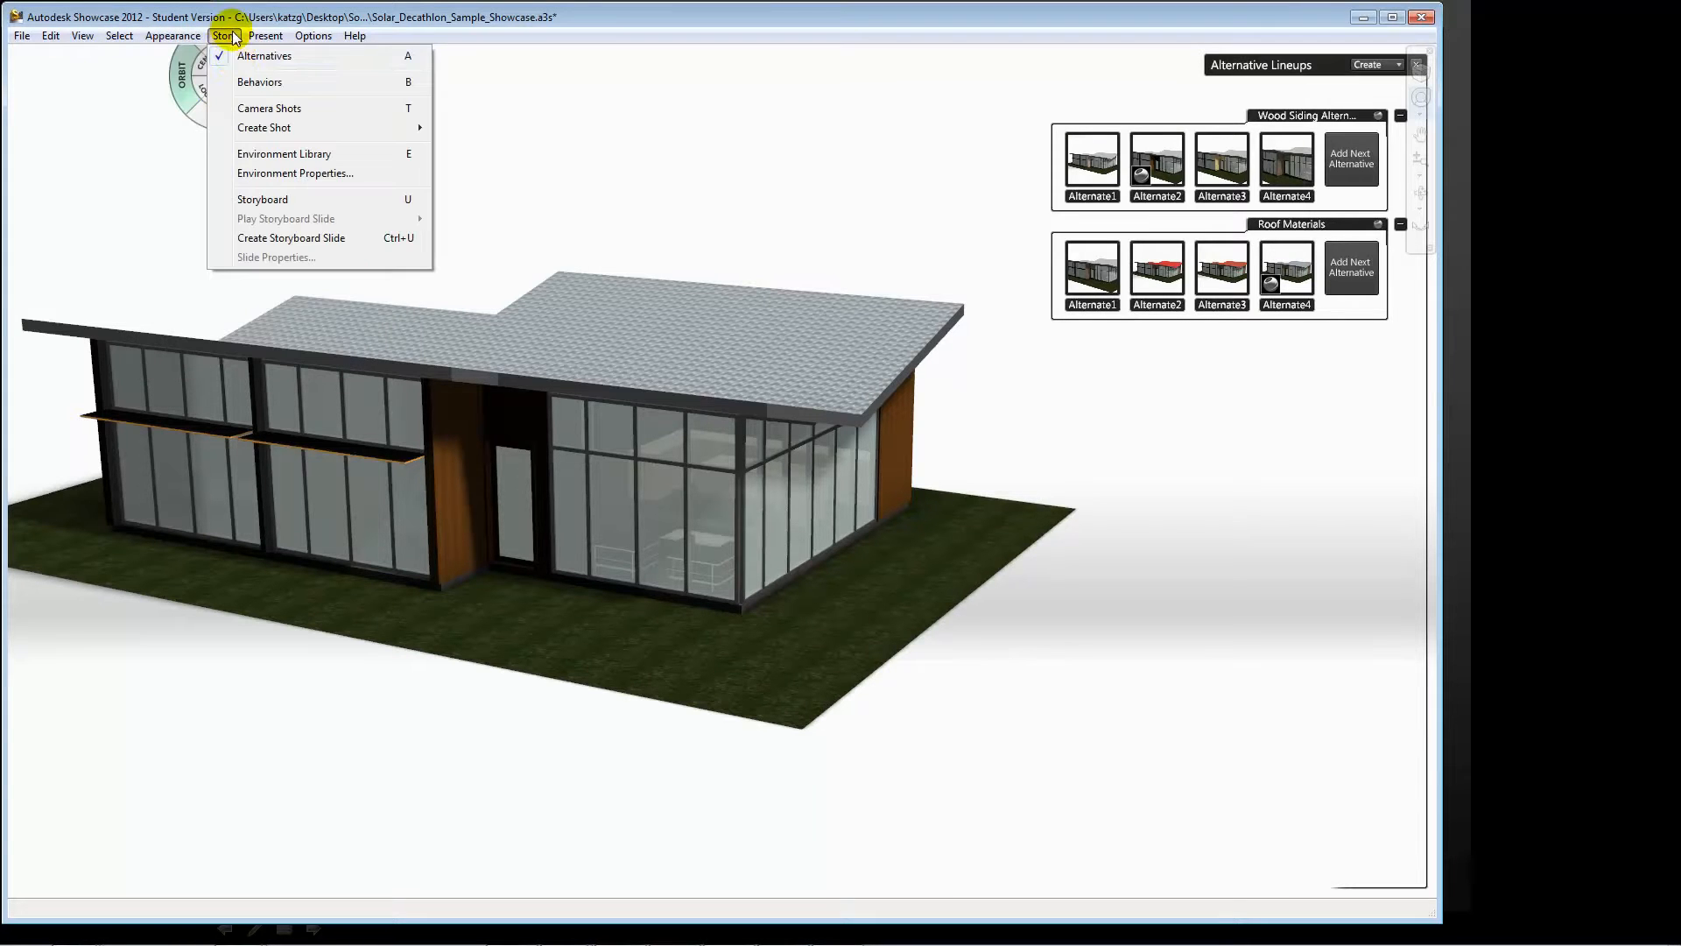
pyautogui.click(270, 150)
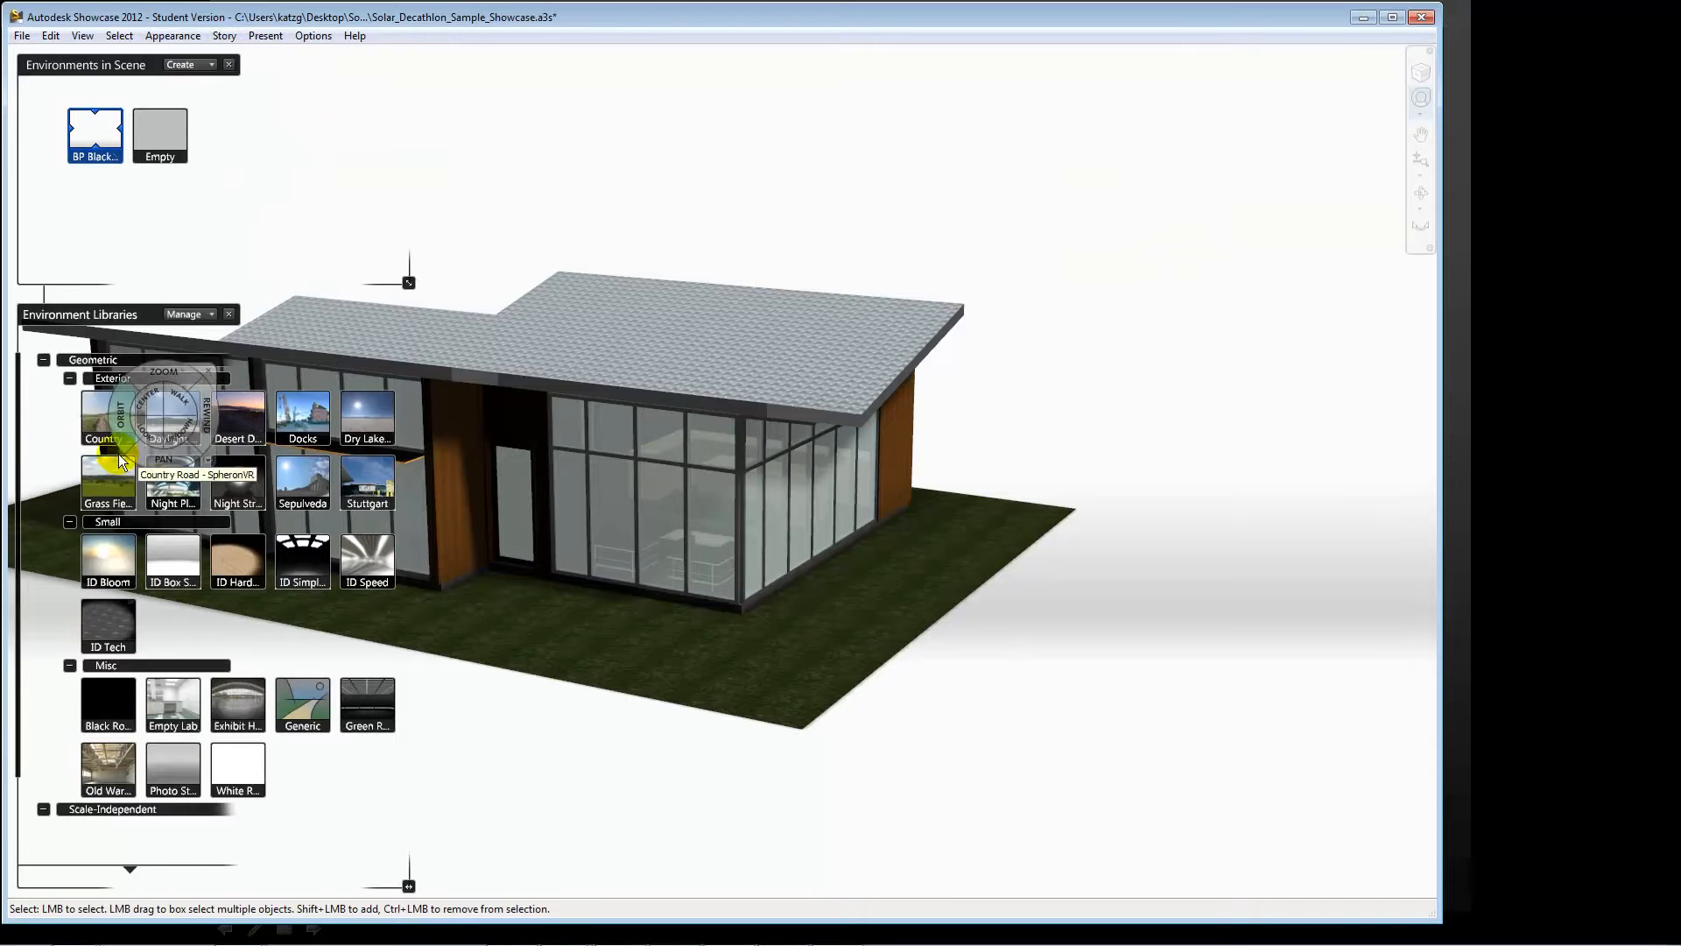
pyautogui.click(102, 480)
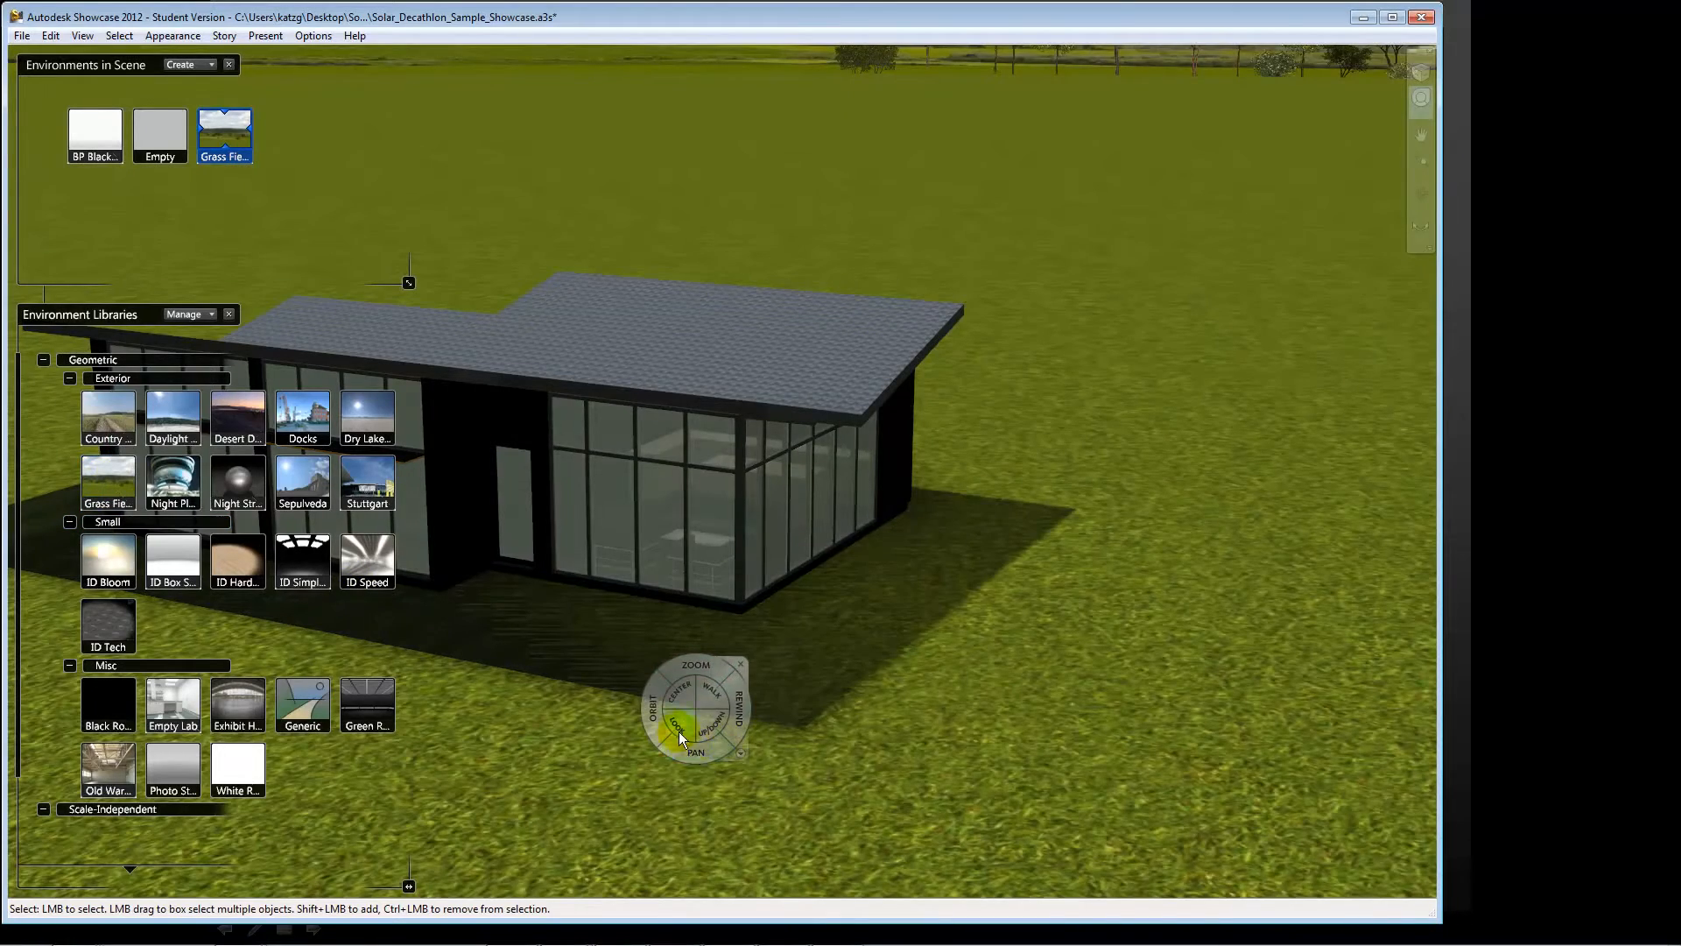
pyautogui.moveTo(666, 722); pyautogui.dragTo(1009, 698)
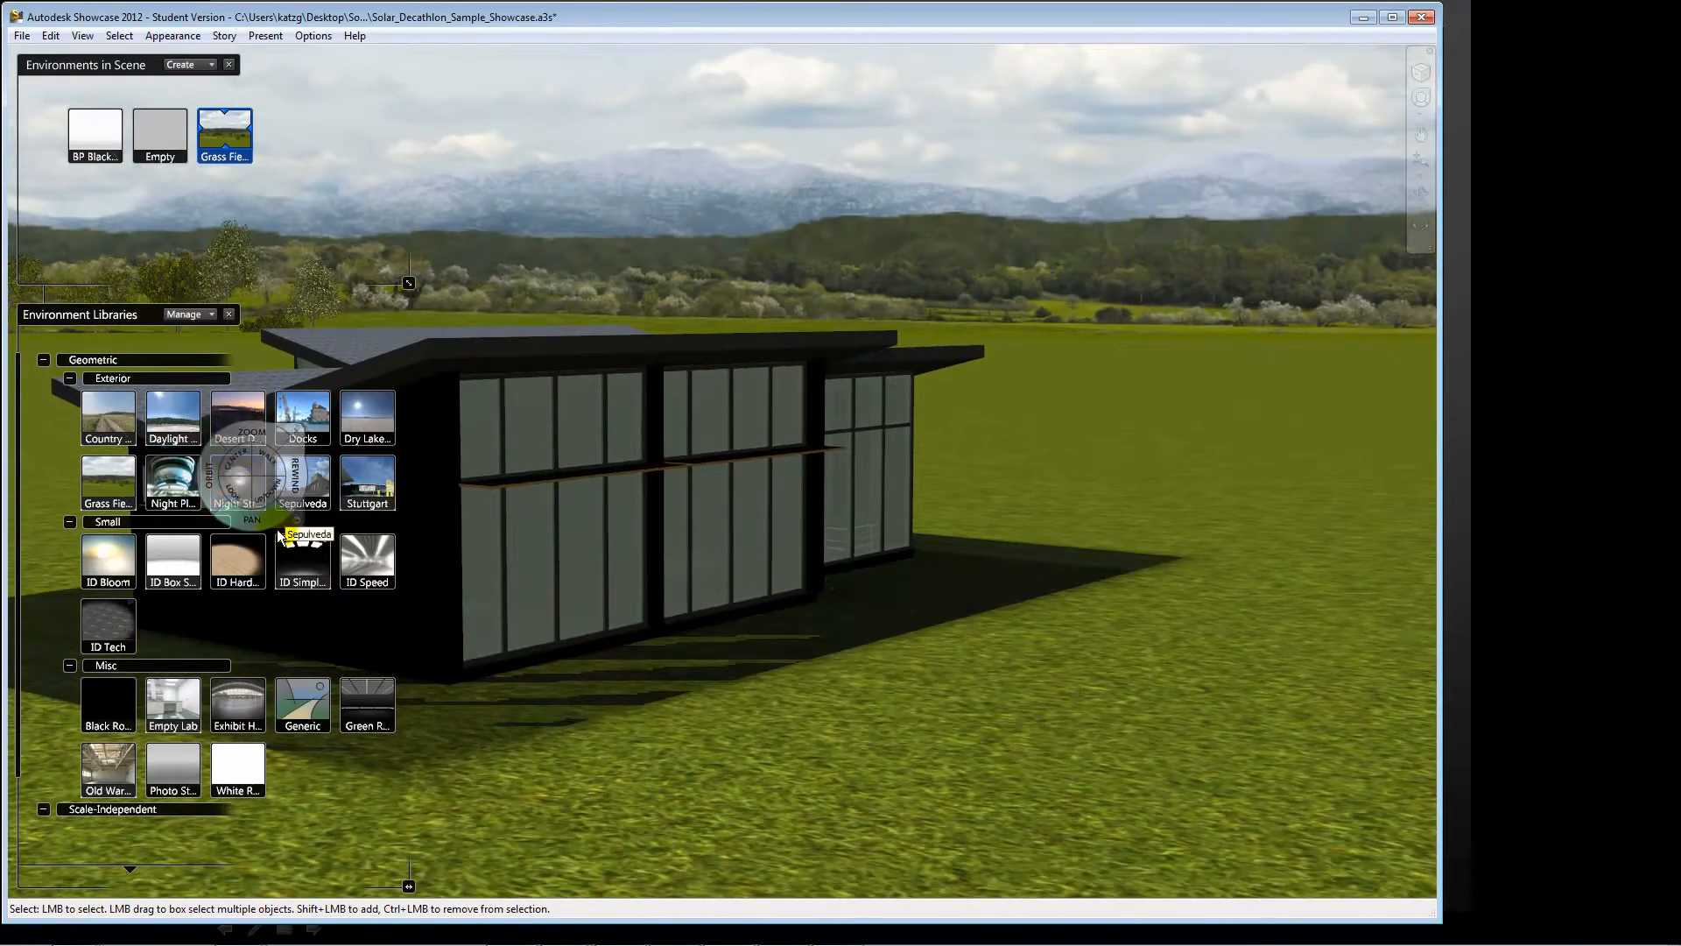
# - Switch the exterior environment to the desert road at dusk and on to the dry lake bed, viewing the house from above
pyautogui.doubleClick(254, 422)
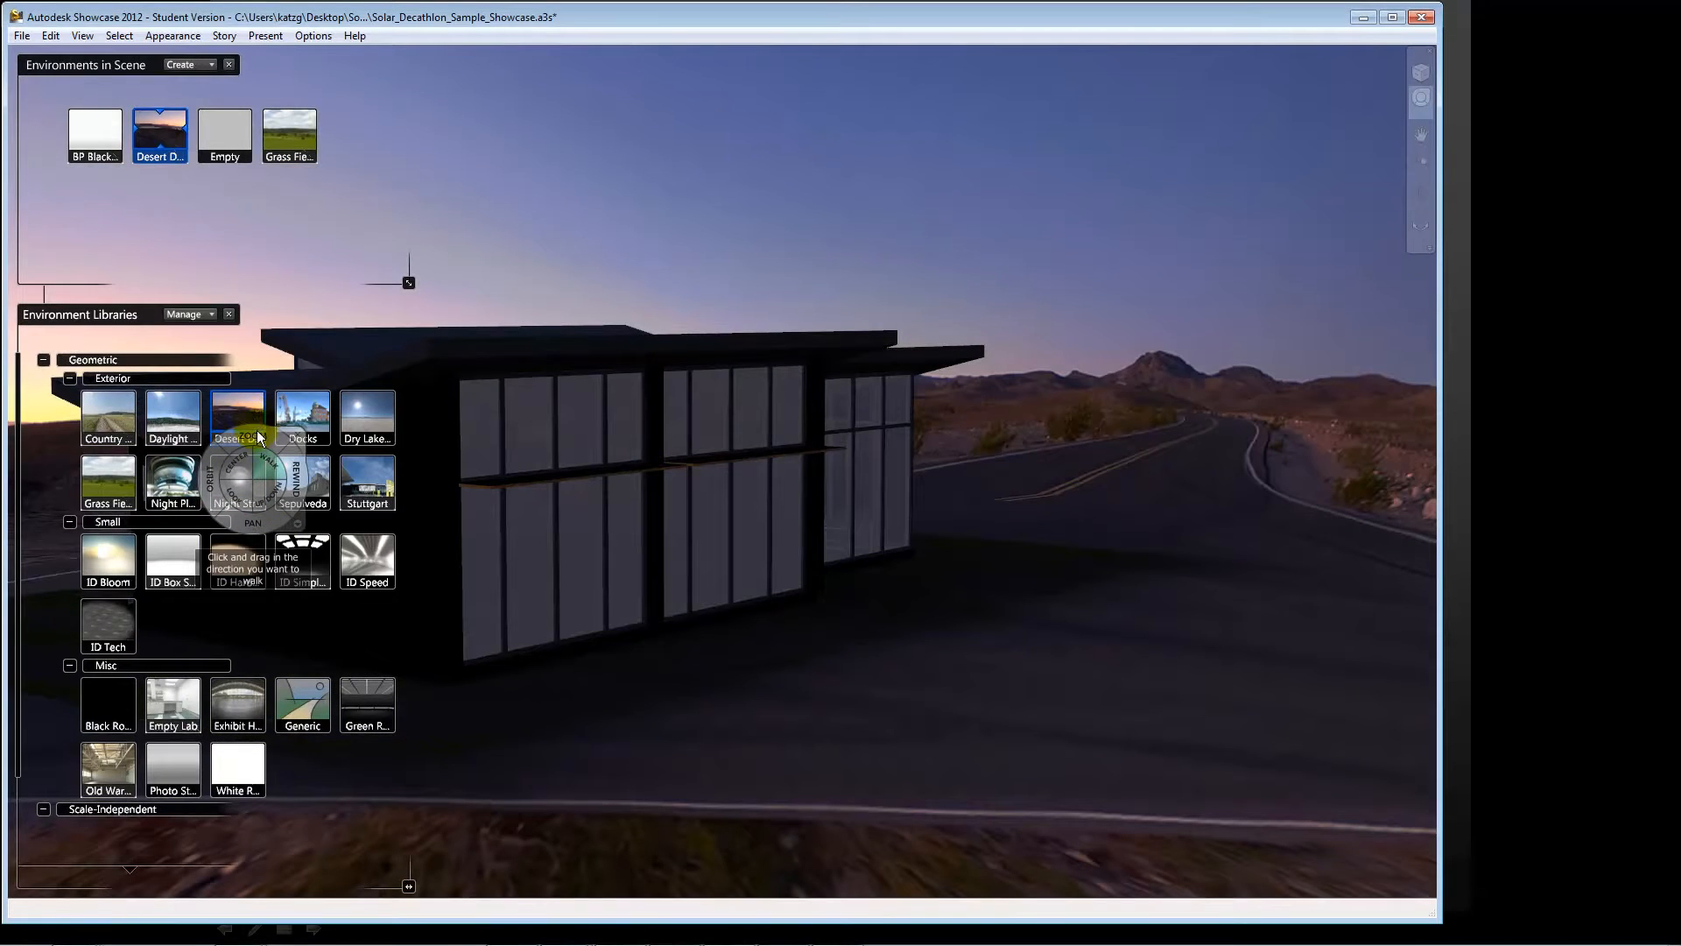
pyautogui.doubleClick(368, 418)
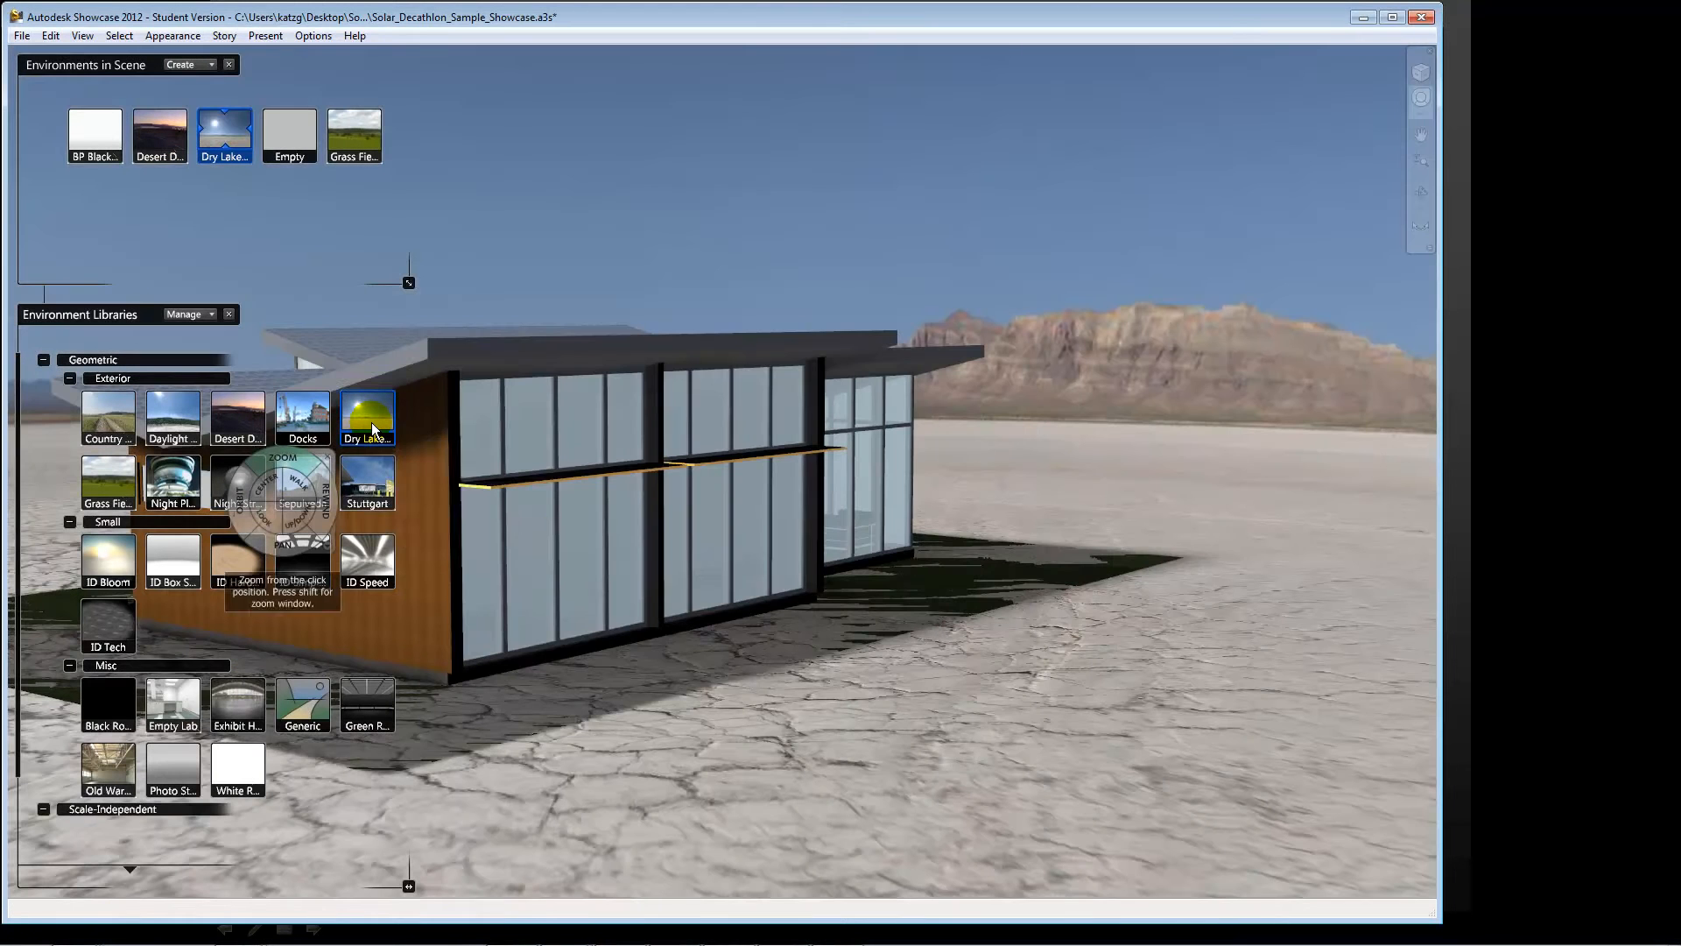
pyautogui.moveTo(623, 604); pyautogui.dragTo(166, 658)
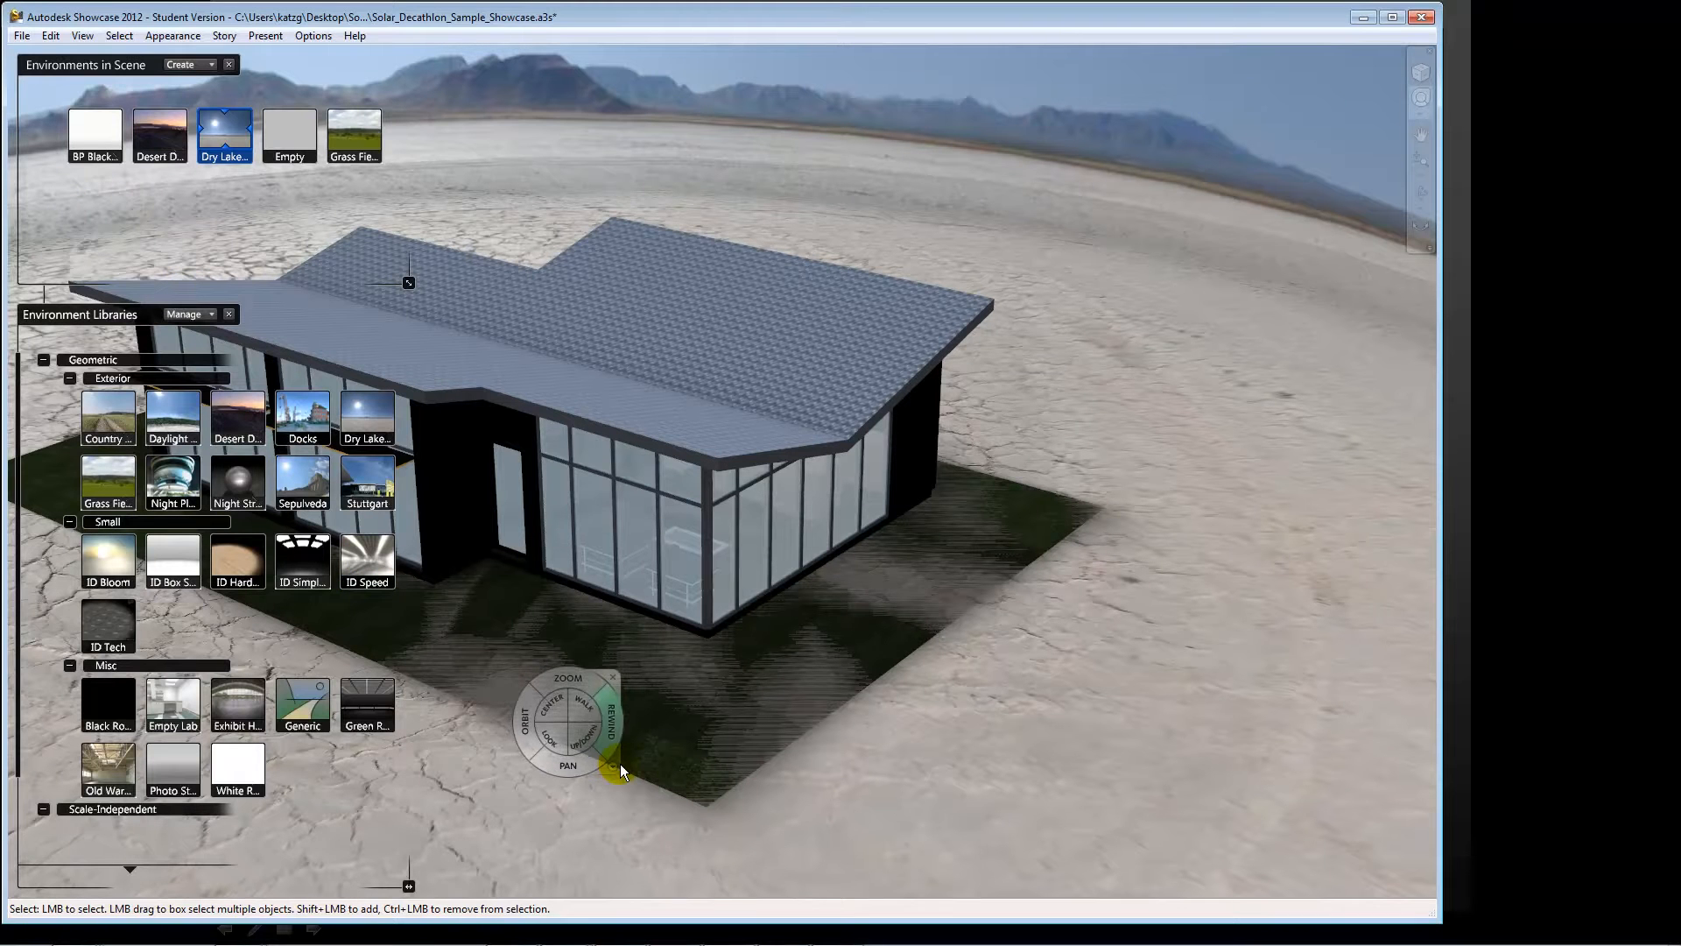
# - Hide the steering wheel and delete the grass ground slab beneath the house
pyautogui.hotkey('shift', 'w')
pyautogui.click(667, 786)
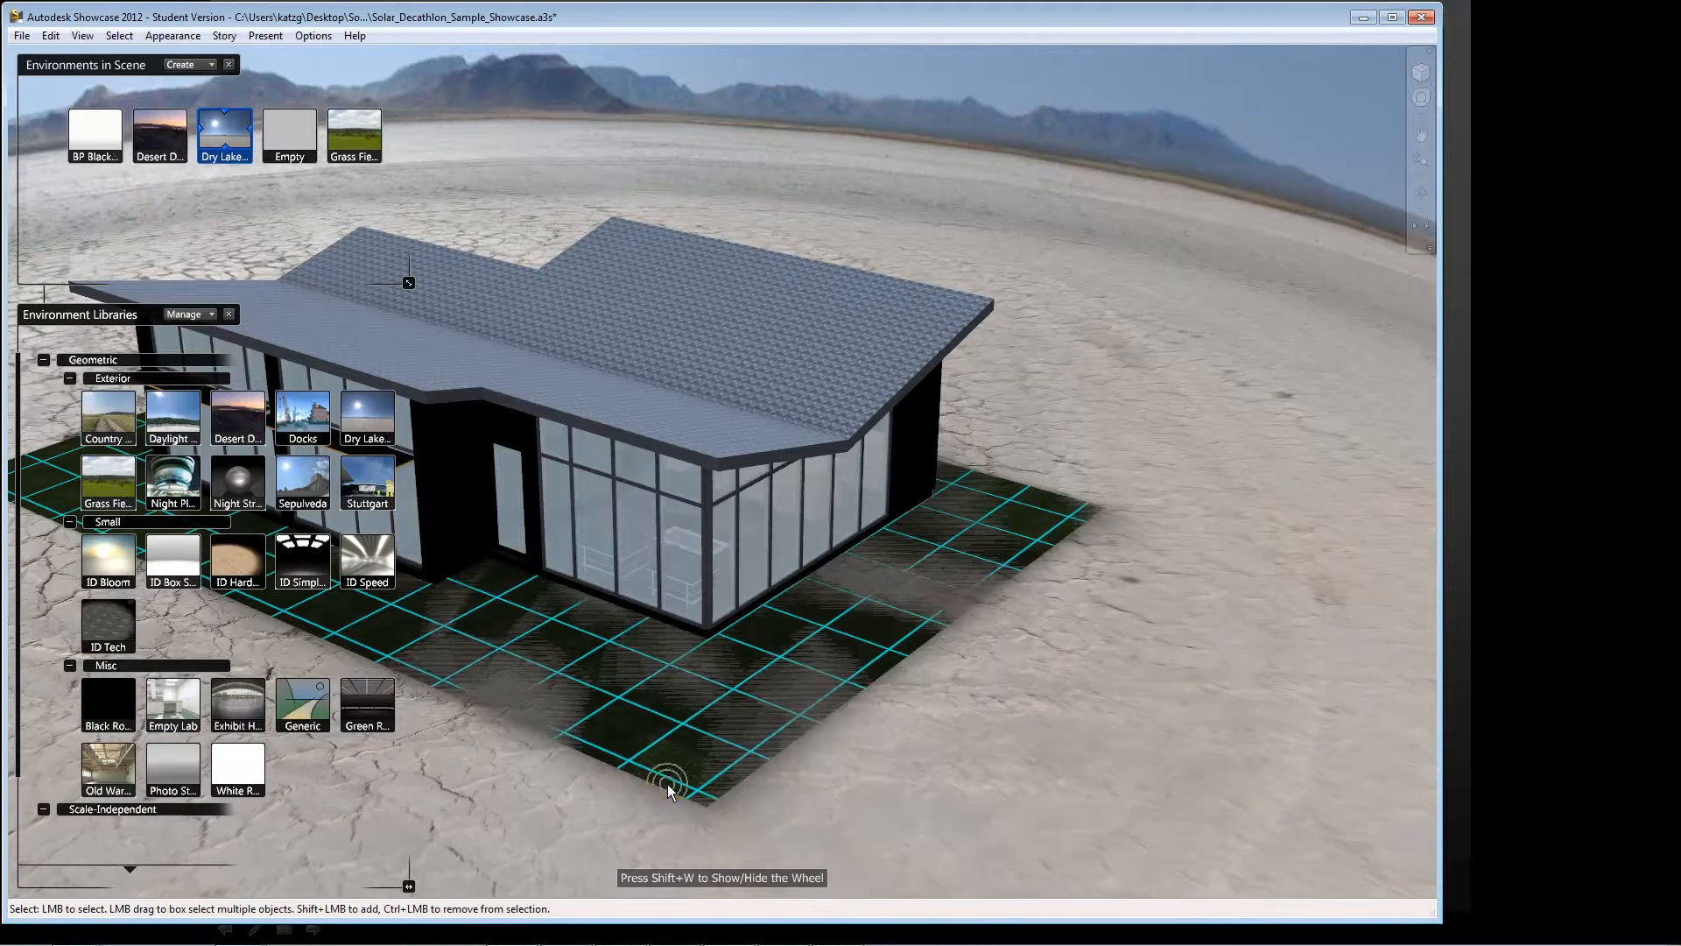
pyautogui.press('Delete')
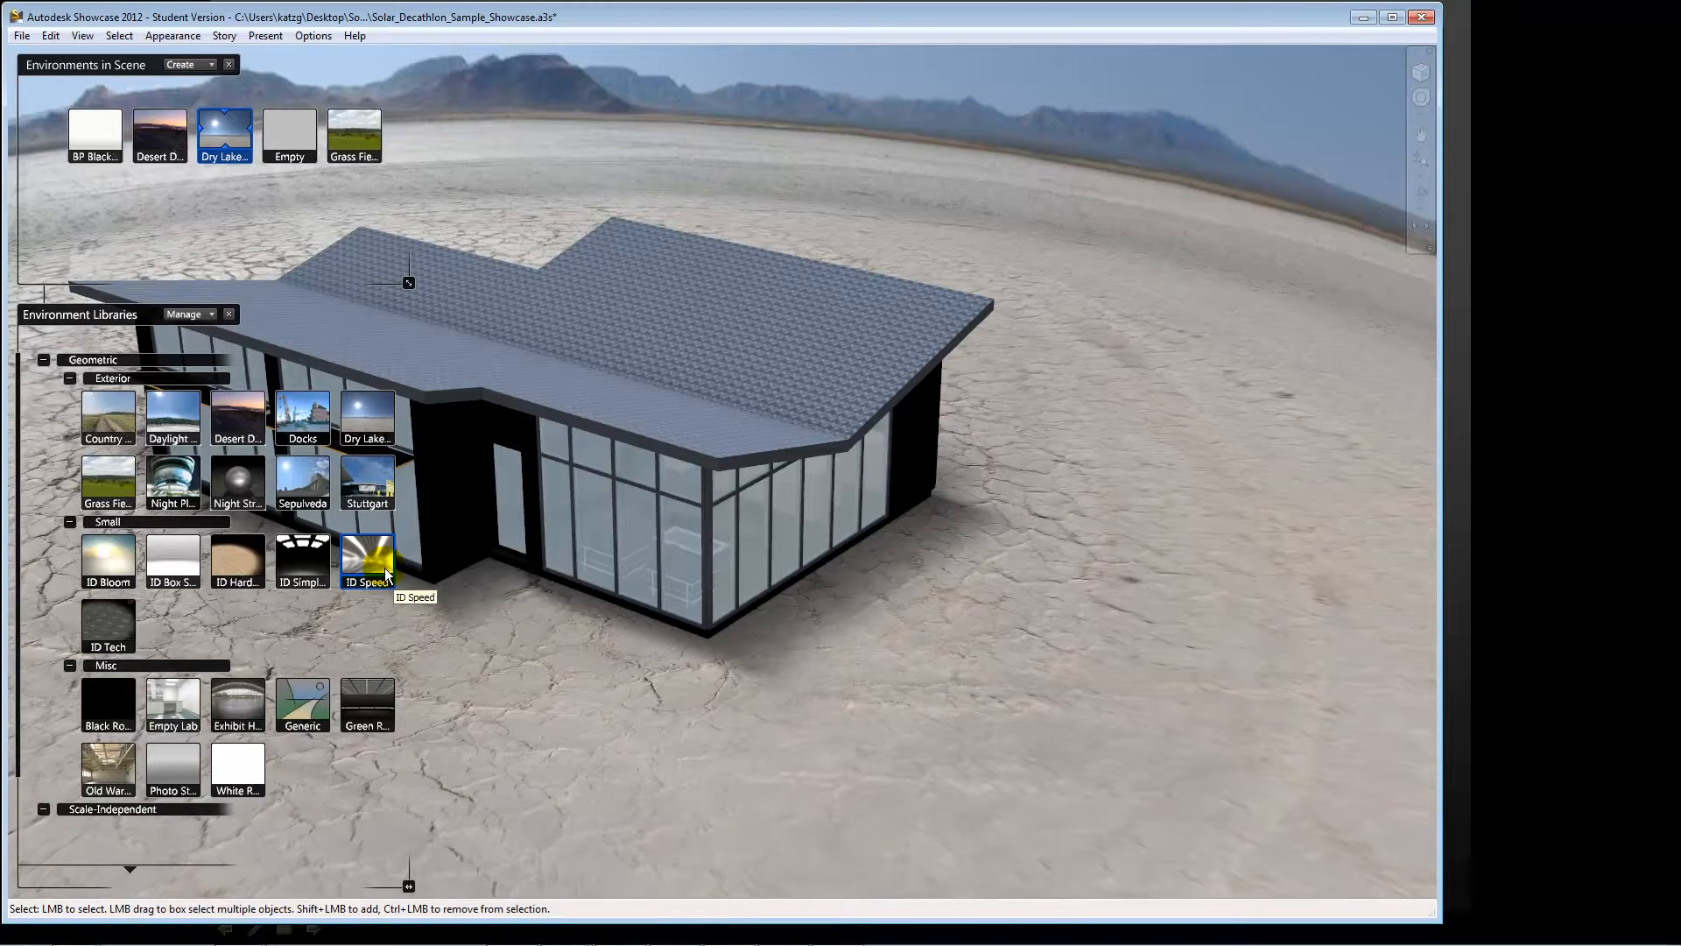
pyautogui.moveTo(385, 573); pyautogui.dragTo(513, 520)
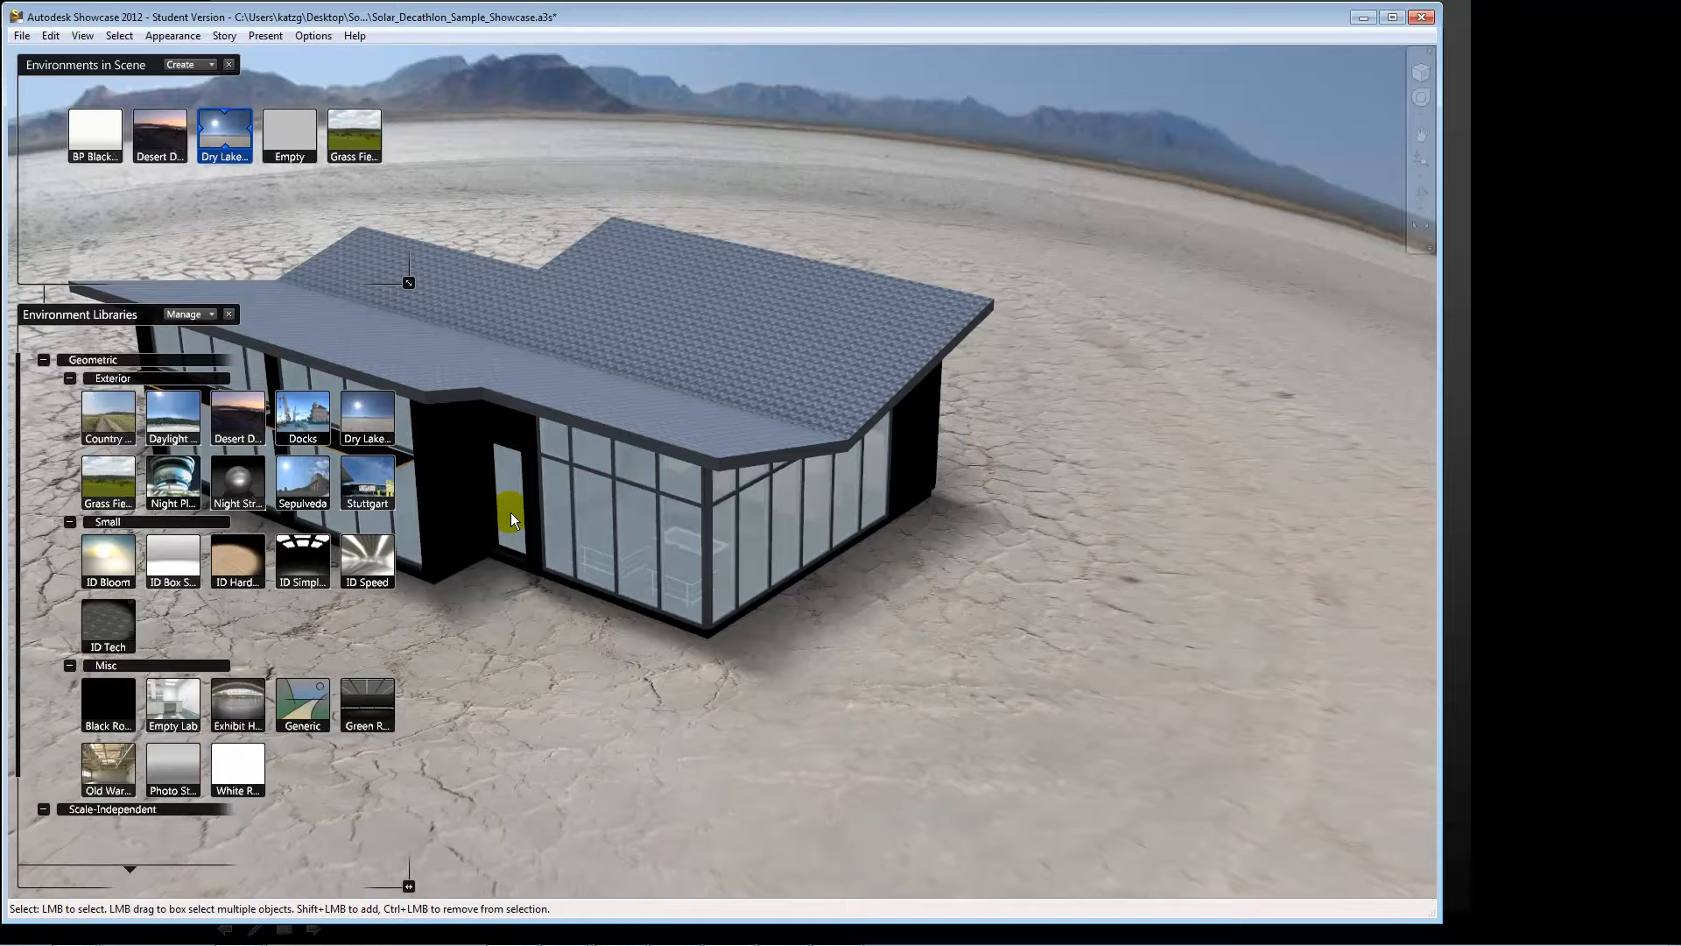
# - Switch to the PowerPoint slide show and bring up the analysis slide
pyautogui.hotkey('alt', 'Tab')
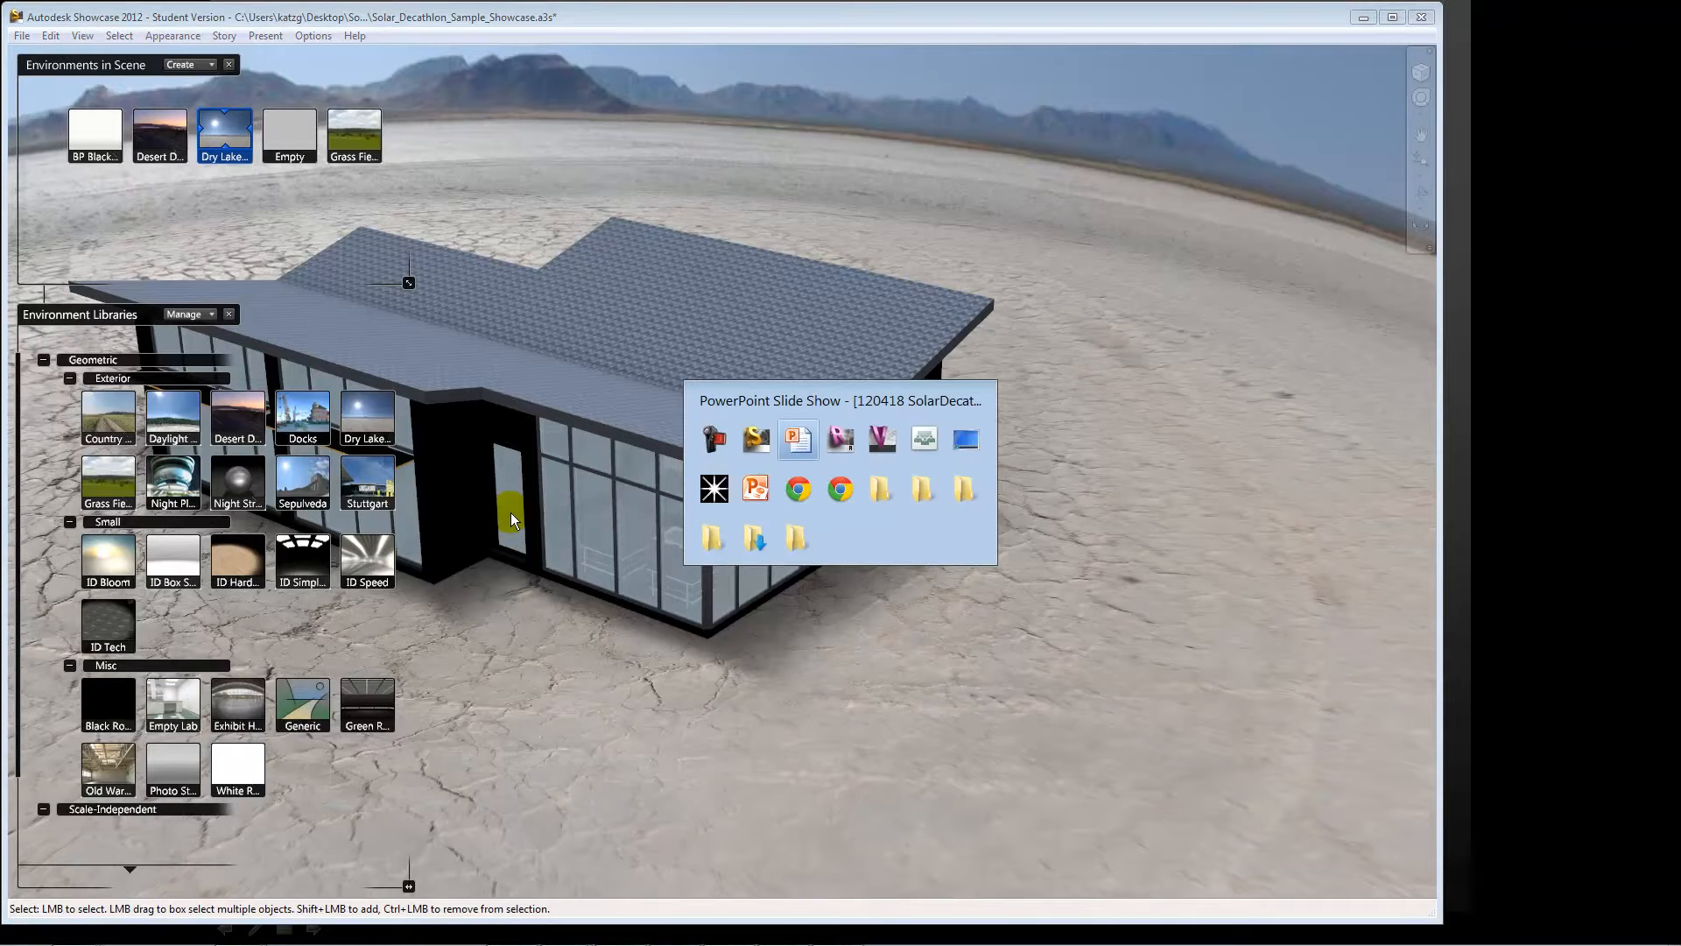
pyautogui.hotkey('alt', 'Tab')
pyautogui.hotkey('alt', 'Tab')
pyautogui.hotkey('alt', 'Tab')
pyautogui.hotkey('alt', 'Tab')
pyautogui.hotkey('alt', 'Tab')
pyautogui.hotkey('alt', 'Tab')
pyautogui.hotkey('alt', 'Tab')
pyautogui.hotkey('alt', 'Tab')
pyautogui.hotkey('alt', 'Tab')
pyautogui.hotkey('alt', 'Tab')
pyautogui.hotkey('alt', 'Tab')
pyautogui.hotkey('alt', 'Tab')
pyautogui.hotkey('alt', 'Tab')
pyautogui.hotkey('alt', 'Tab')
pyautogui.hotkey('alt', 'Tab')
pyautogui.hotkey('alt', 'Tab')
pyautogui.hotkey('alt', 'Tab')
pyautogui.click(511, 512)
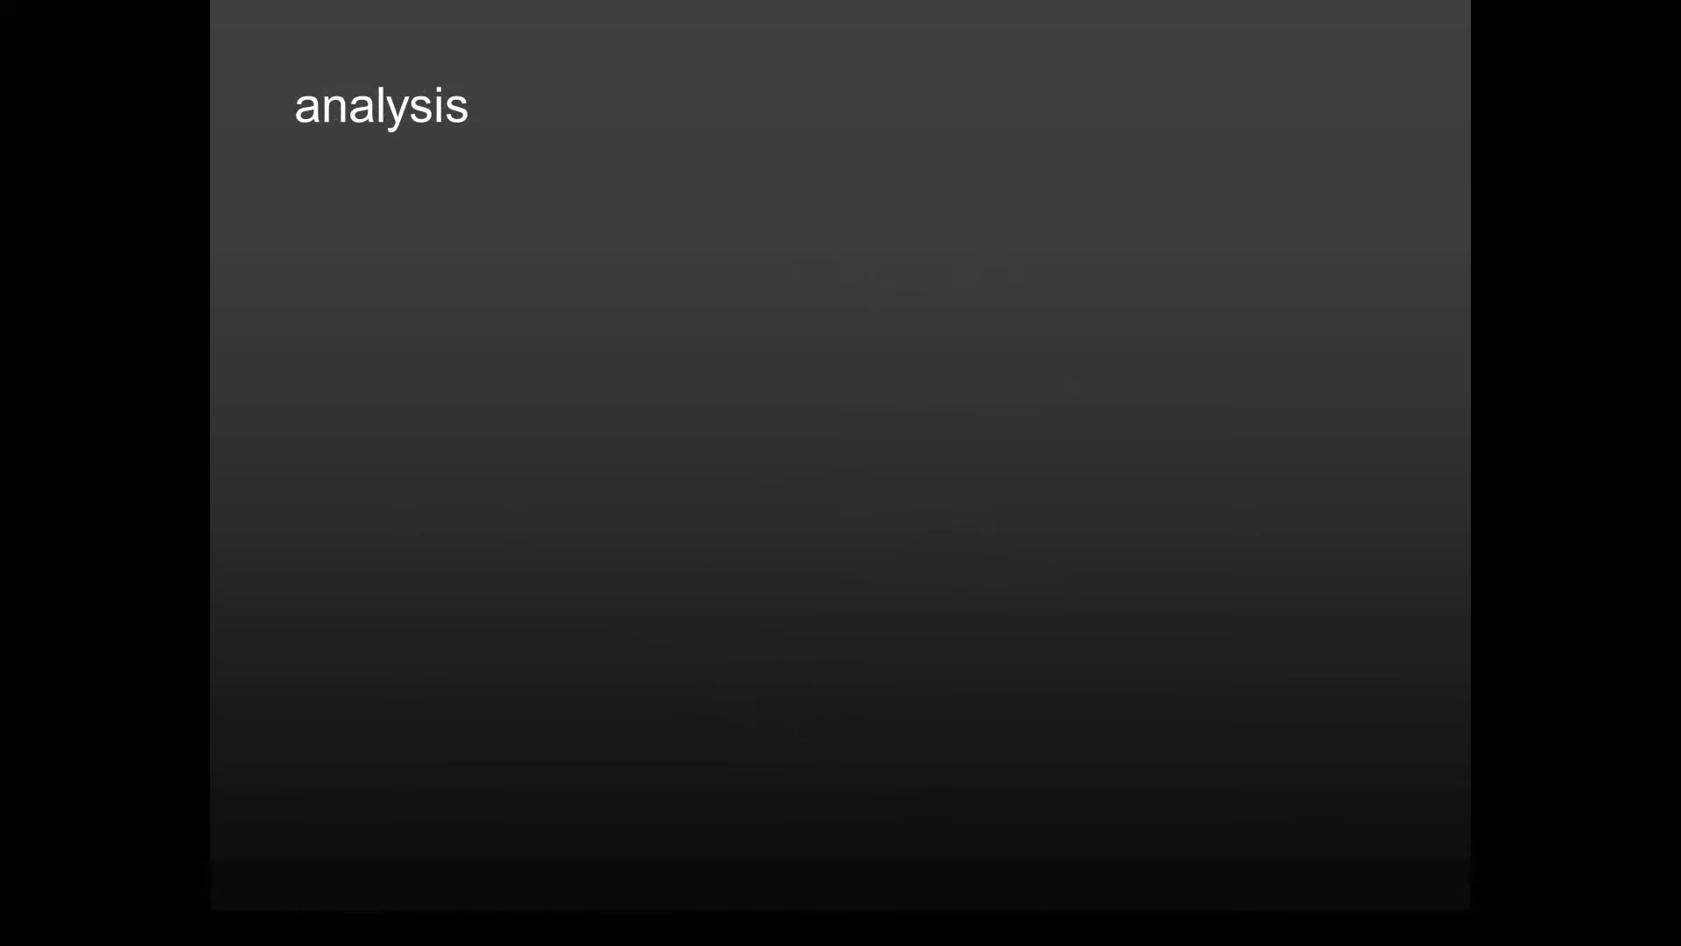
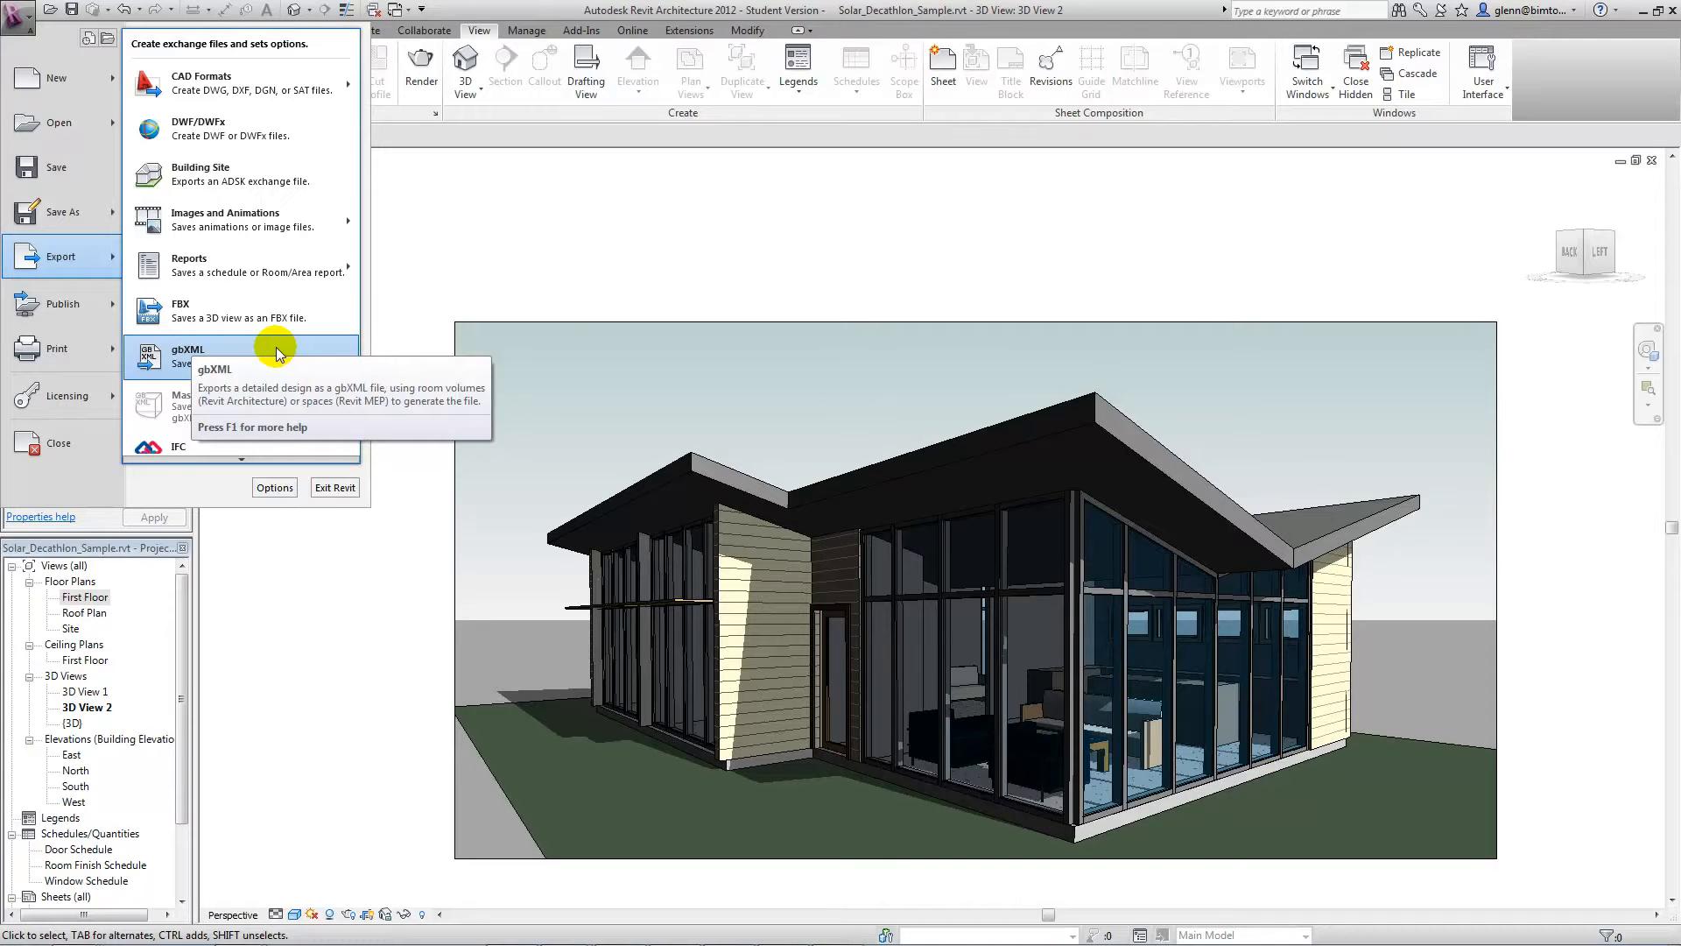
# - Leave Revit's gbXML export options without exporting, and switch to the house model in Autodesk Ecotect Analysis
pyautogui.click(439, 261)
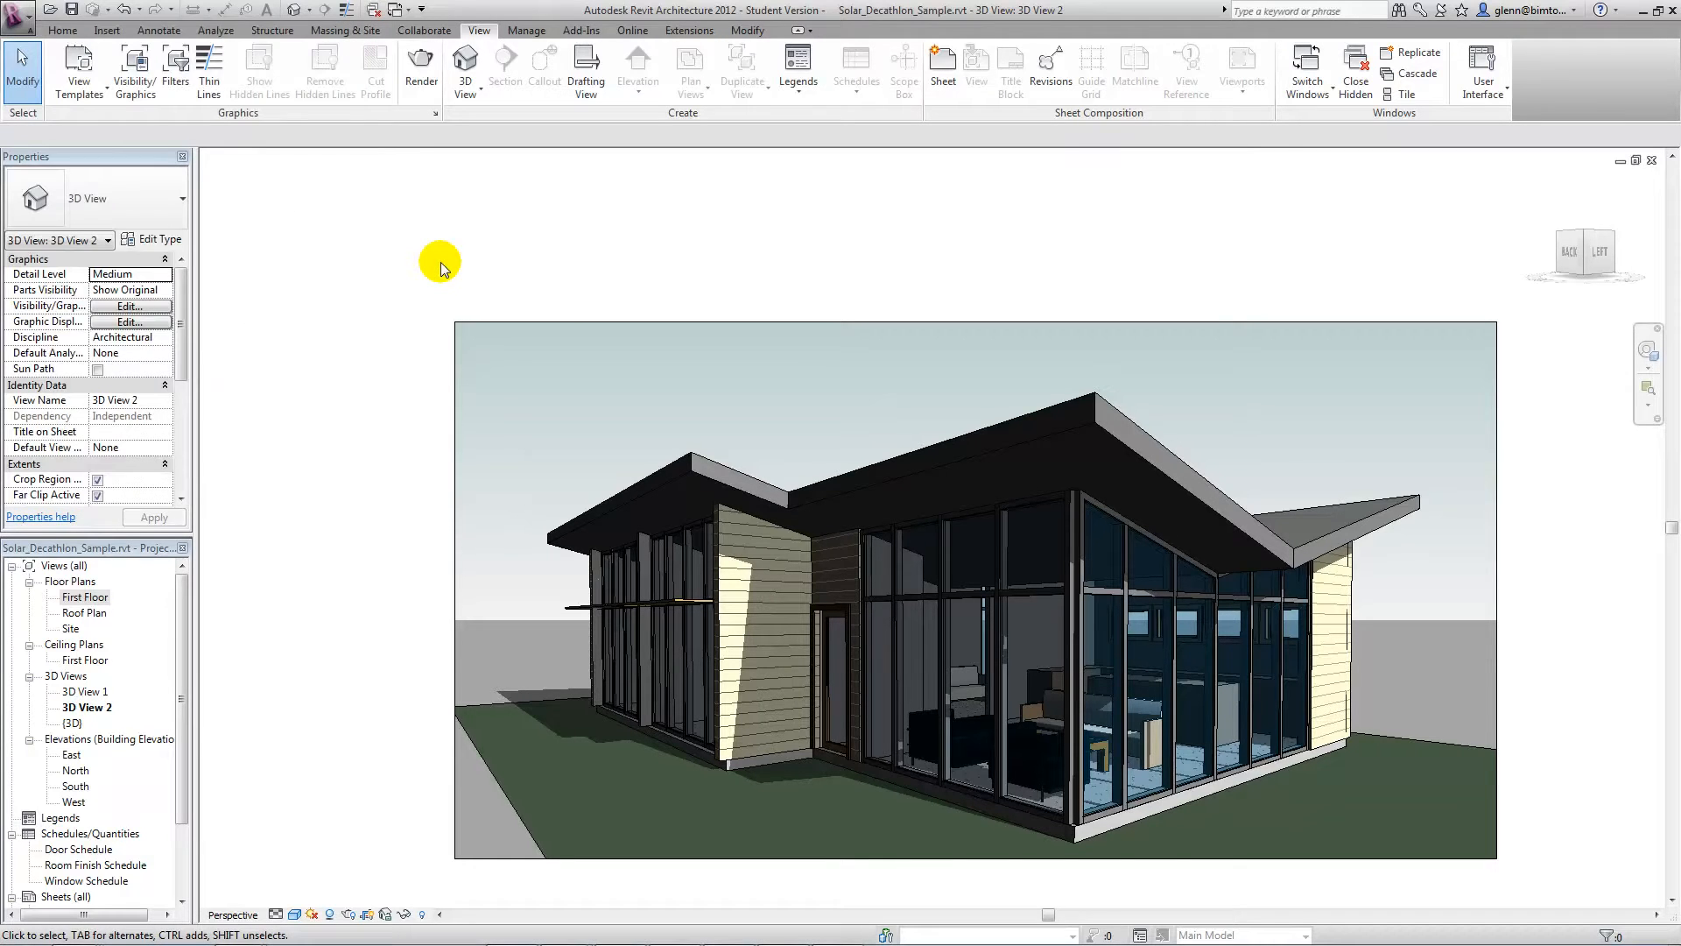
pyautogui.hotkey('alt', 'Tab')
pyautogui.hotkey('alt', 'Tab')
pyautogui.hotkey('alt', 'Tab')
pyautogui.hotkey('alt', 'Tab')
pyautogui.hotkey('alt', 'Tab')
pyautogui.hotkey('alt', 'Tab')
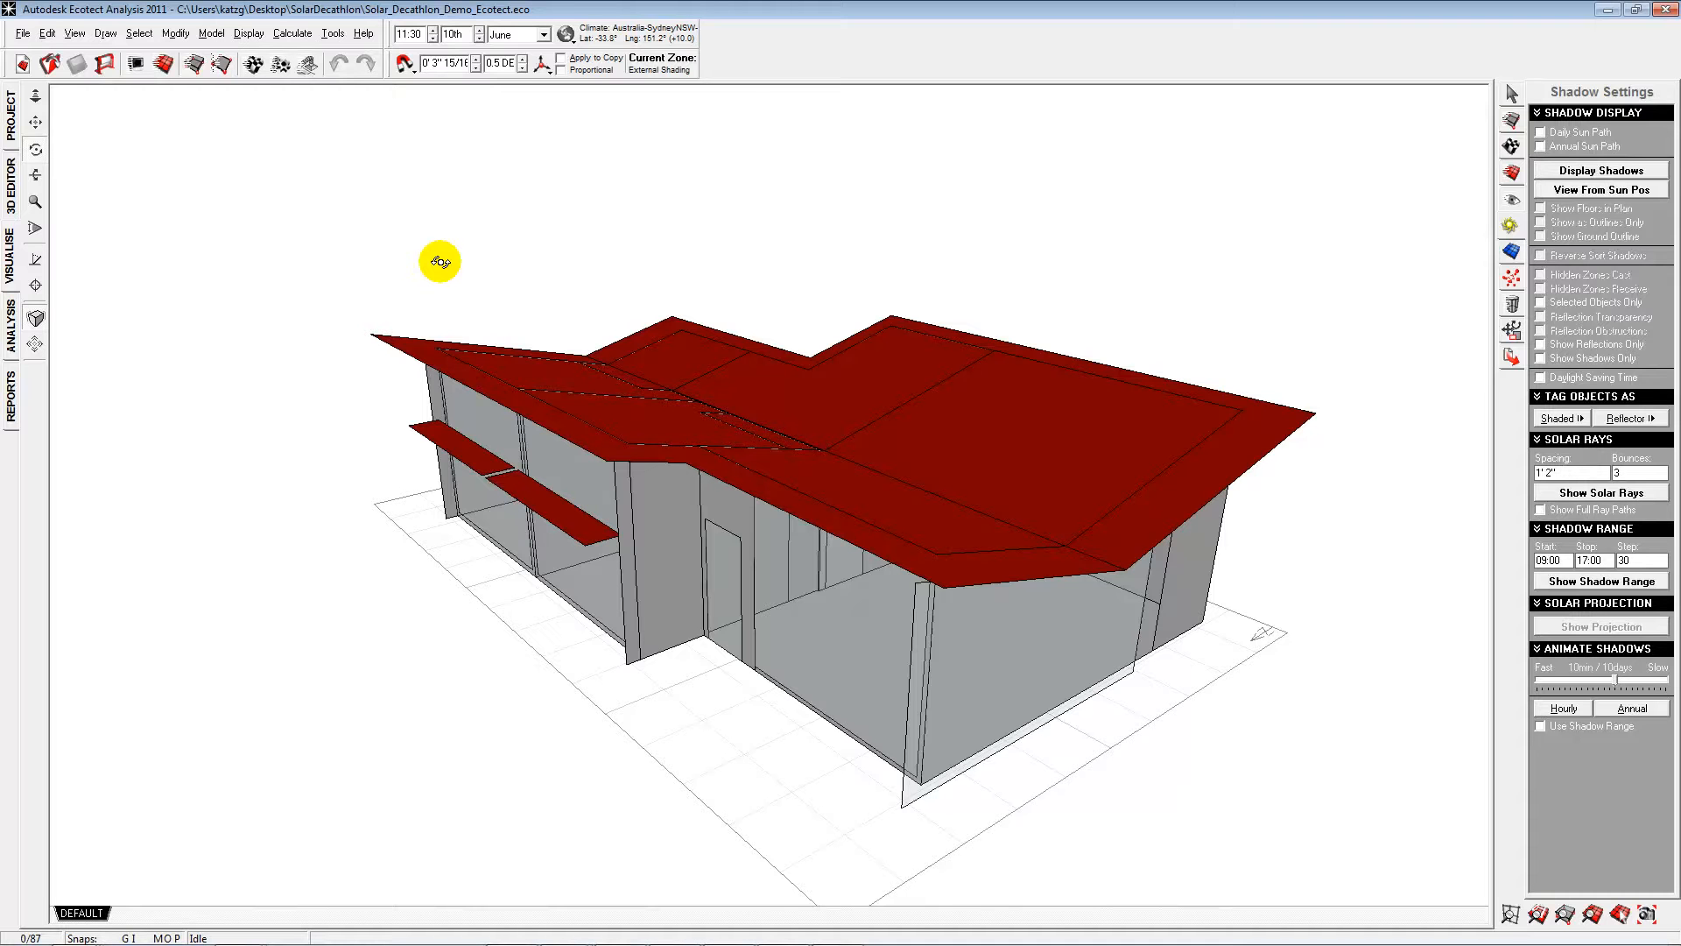
# - Display the house's shadows and switch the month to January and back to June to compare them
pyautogui.moveTo(341, 623)
pyautogui.mouseDown(button='middle')
pyautogui.moveTo(349, 473)
pyautogui.moveTo(394, 586)
pyautogui.moveTo(473, 596)
pyautogui.moveTo(450, 724)
pyautogui.moveTo(382, 721)
pyautogui.moveTo(338, 514)
pyautogui.moveTo(338, 620)
pyautogui.moveTo(342, 570)
pyautogui.moveTo(476, 514)
pyautogui.moveTo(655, 638)
pyautogui.moveTo(792, 473)
pyautogui.moveTo(661, 480)
pyautogui.moveTo(650, 595)
pyautogui.moveTo(972, 461)
pyautogui.moveTo(791, 724)
pyautogui.moveTo(631, 618)
pyautogui.moveTo(555, 499)
pyautogui.moveTo(491, 488)
pyautogui.moveTo(428, 563)
pyautogui.moveTo(397, 567)
pyautogui.moveTo(364, 476)
pyautogui.moveTo(330, 525)
pyautogui.moveTo(358, 641)
pyautogui.moveTo(382, 507)
pyautogui.moveTo(356, 507)
pyautogui.moveTo(359, 615)
pyautogui.mouseUp(button='middle')
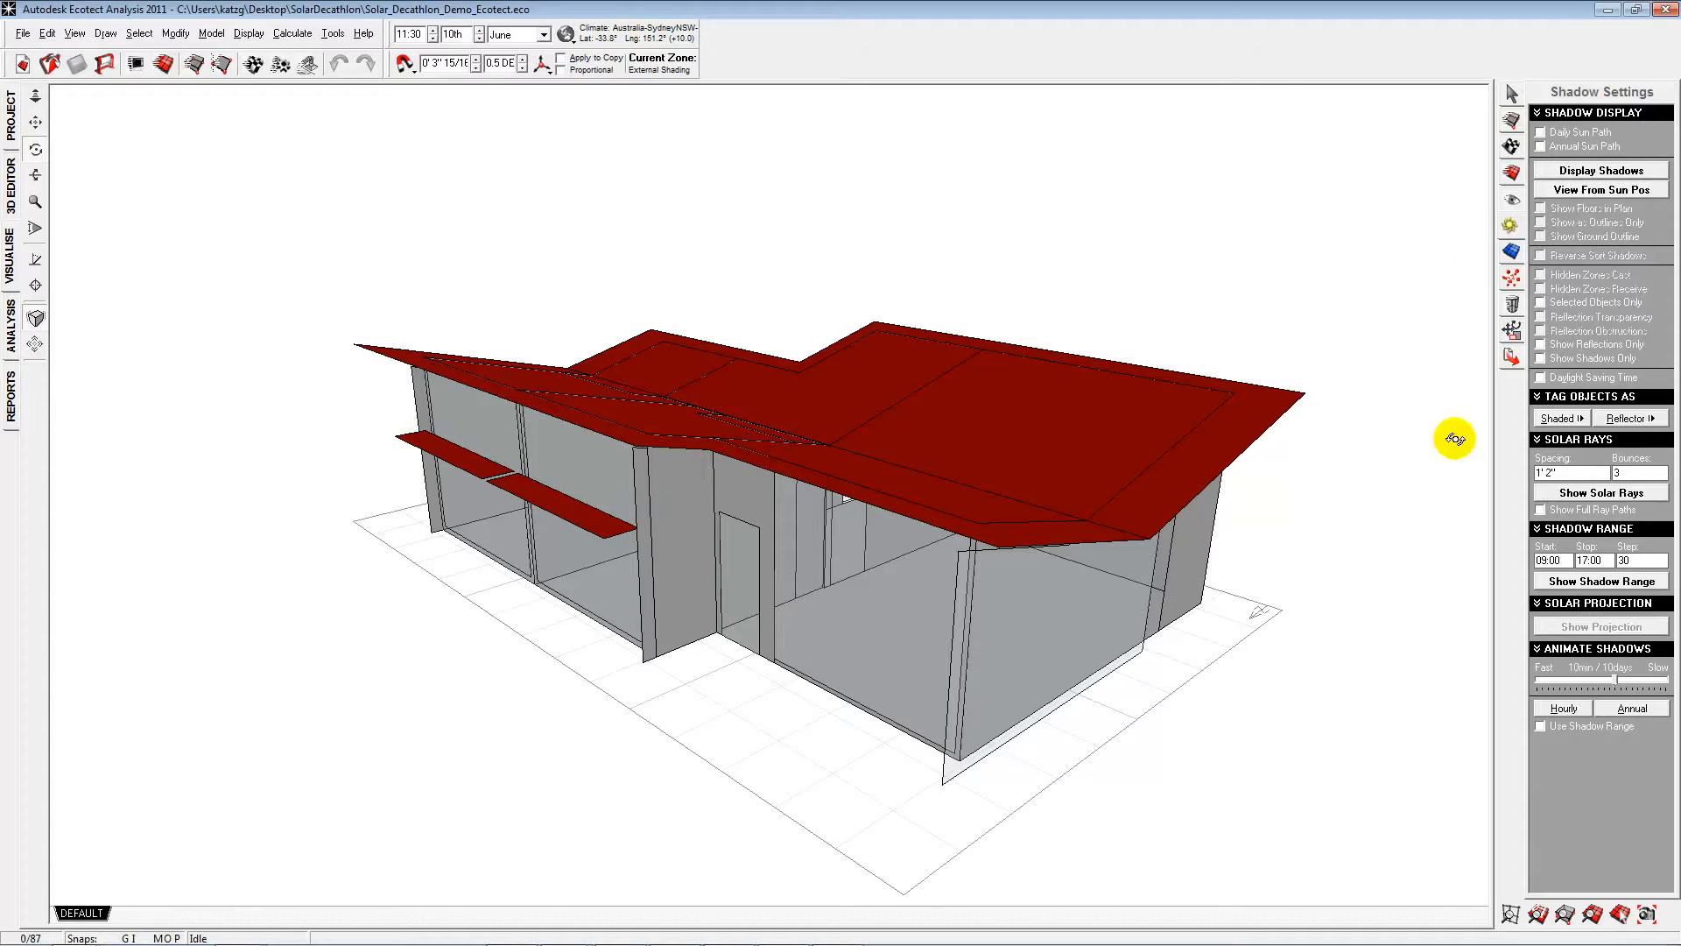
pyautogui.scroll(-4, 1325, 208)
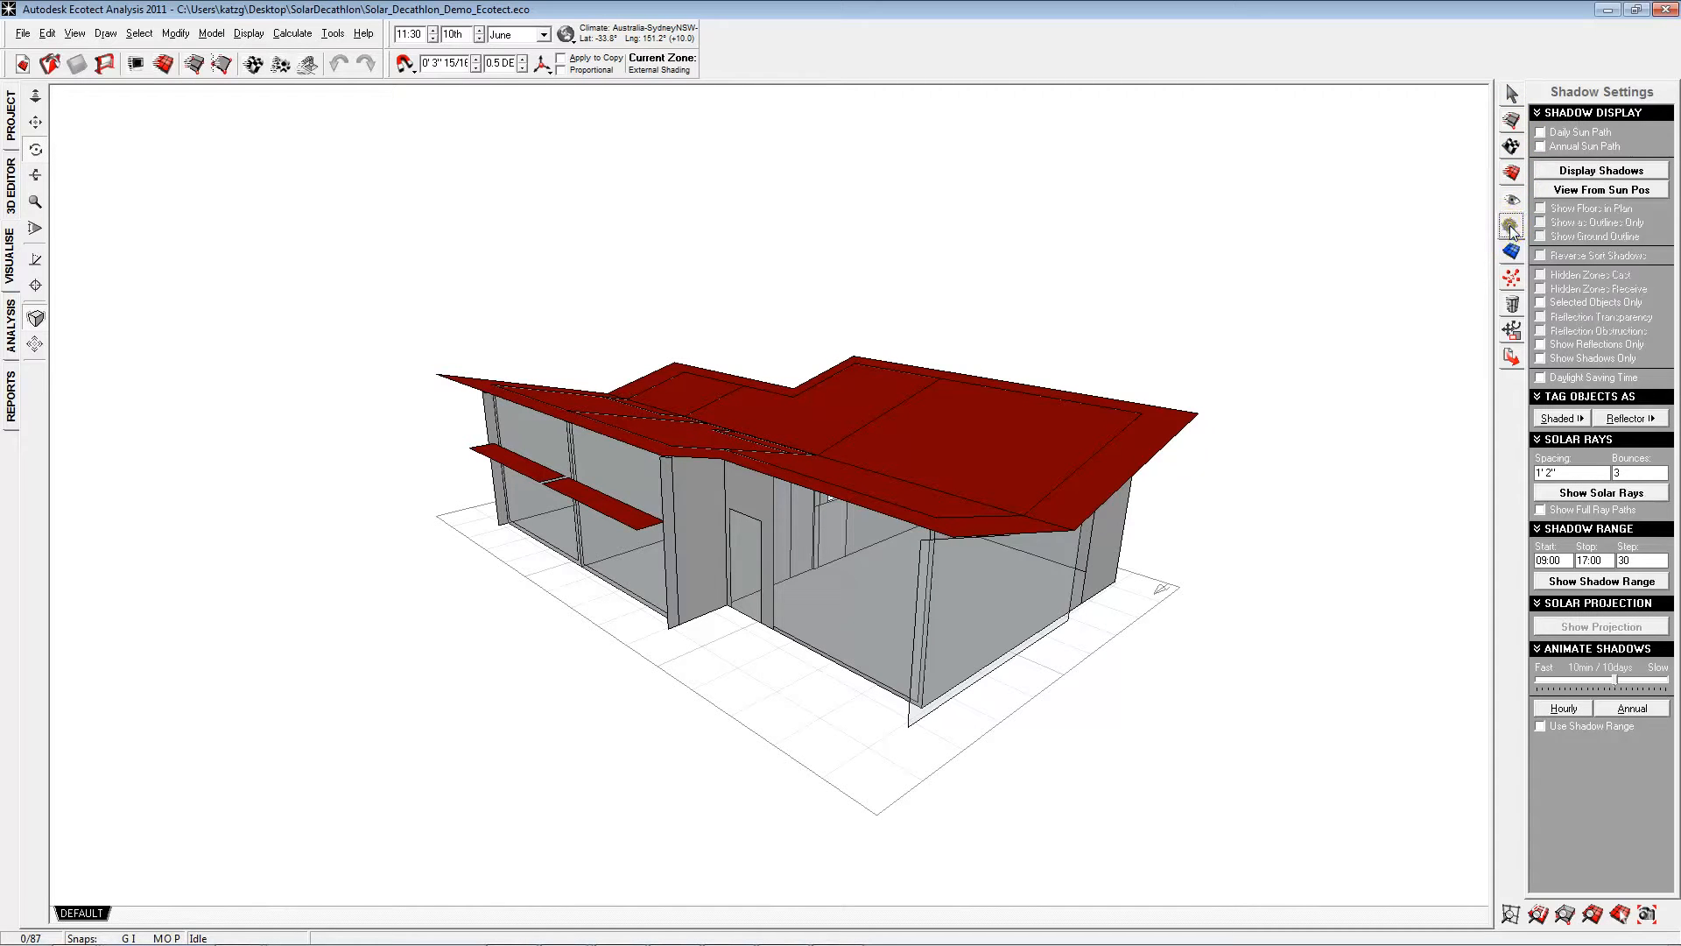
pyautogui.click(1564, 175)
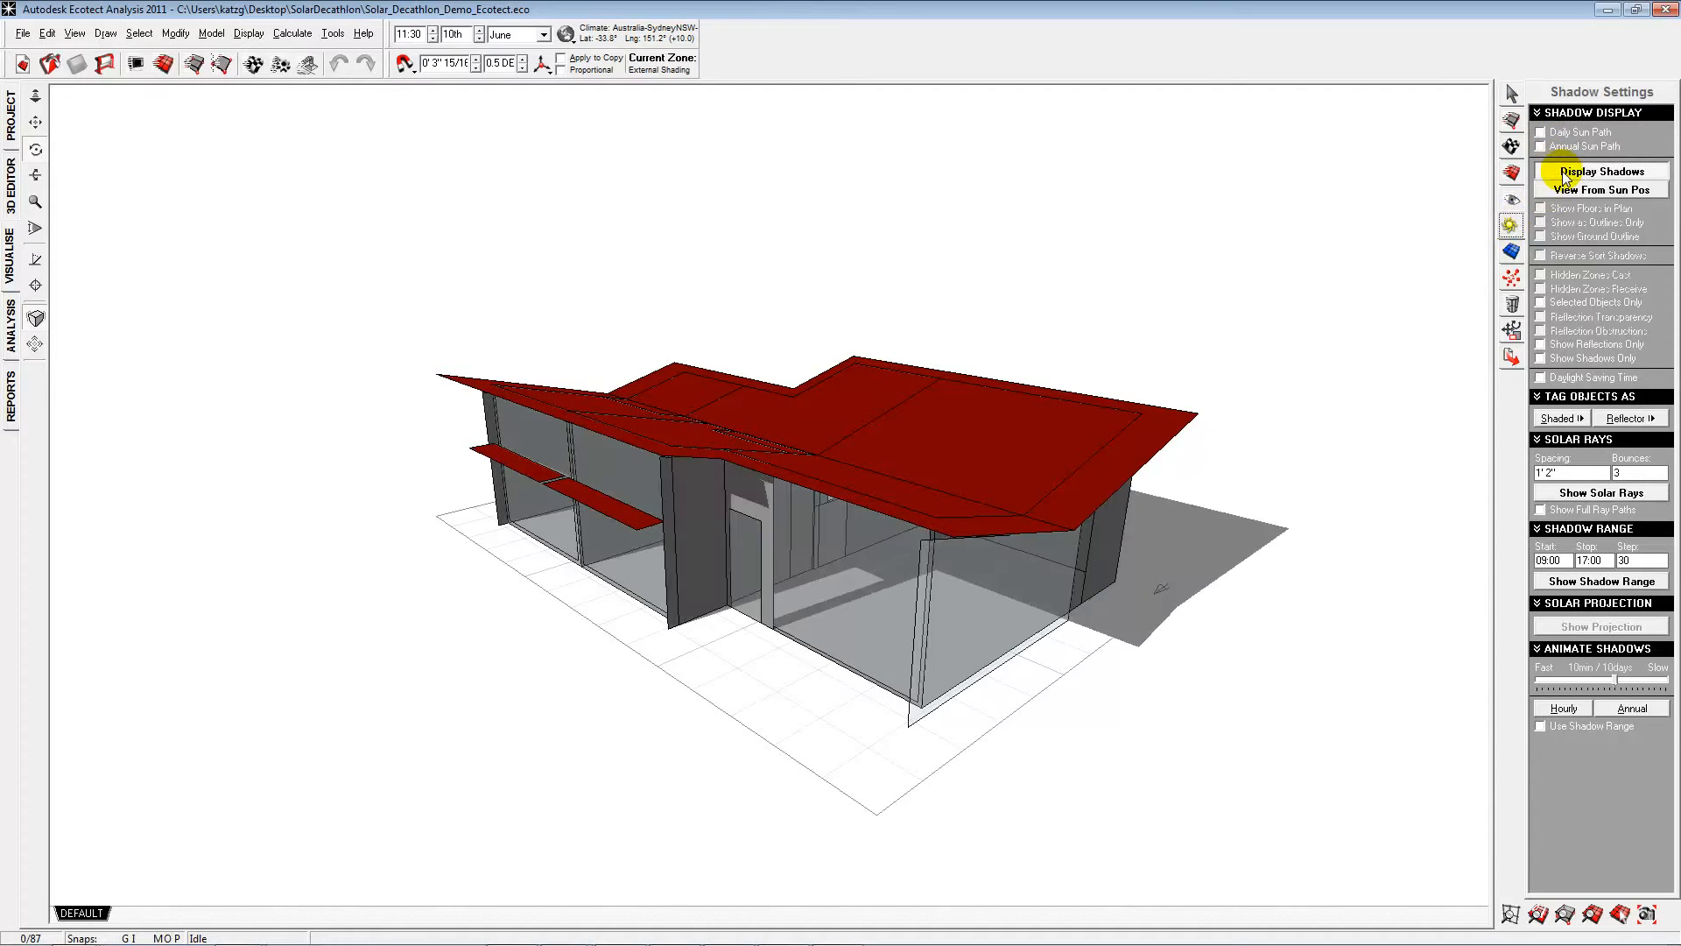
pyautogui.click(524, 36)
pyautogui.click(533, 50)
pyautogui.click(544, 35)
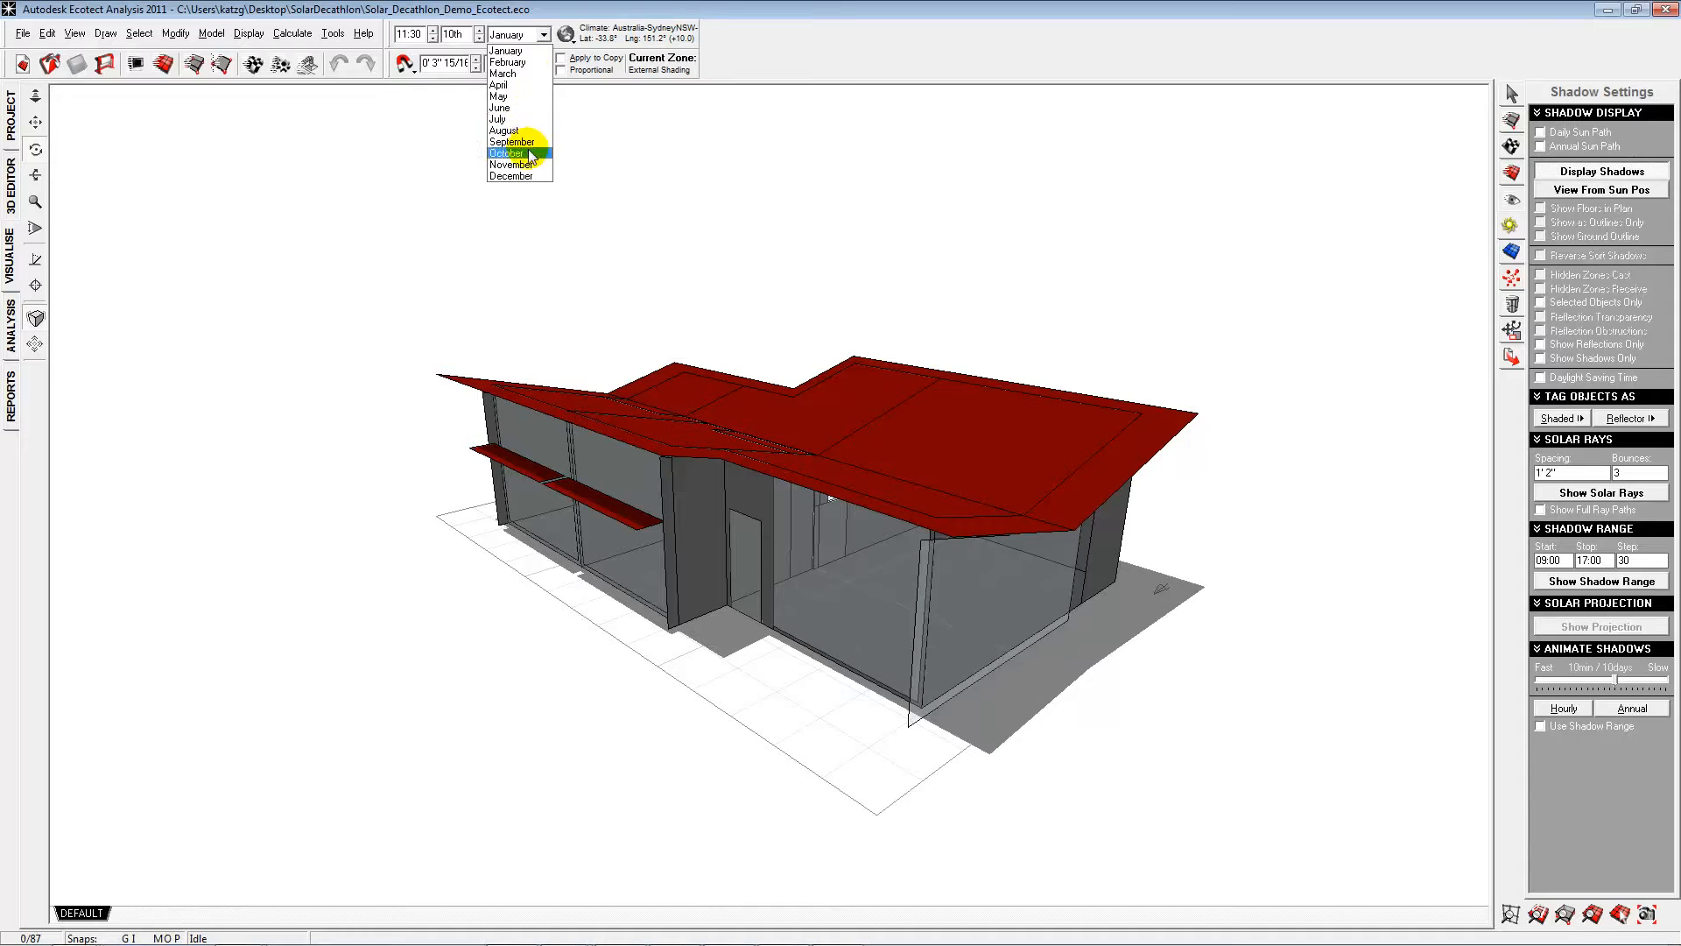
pyautogui.click(533, 107)
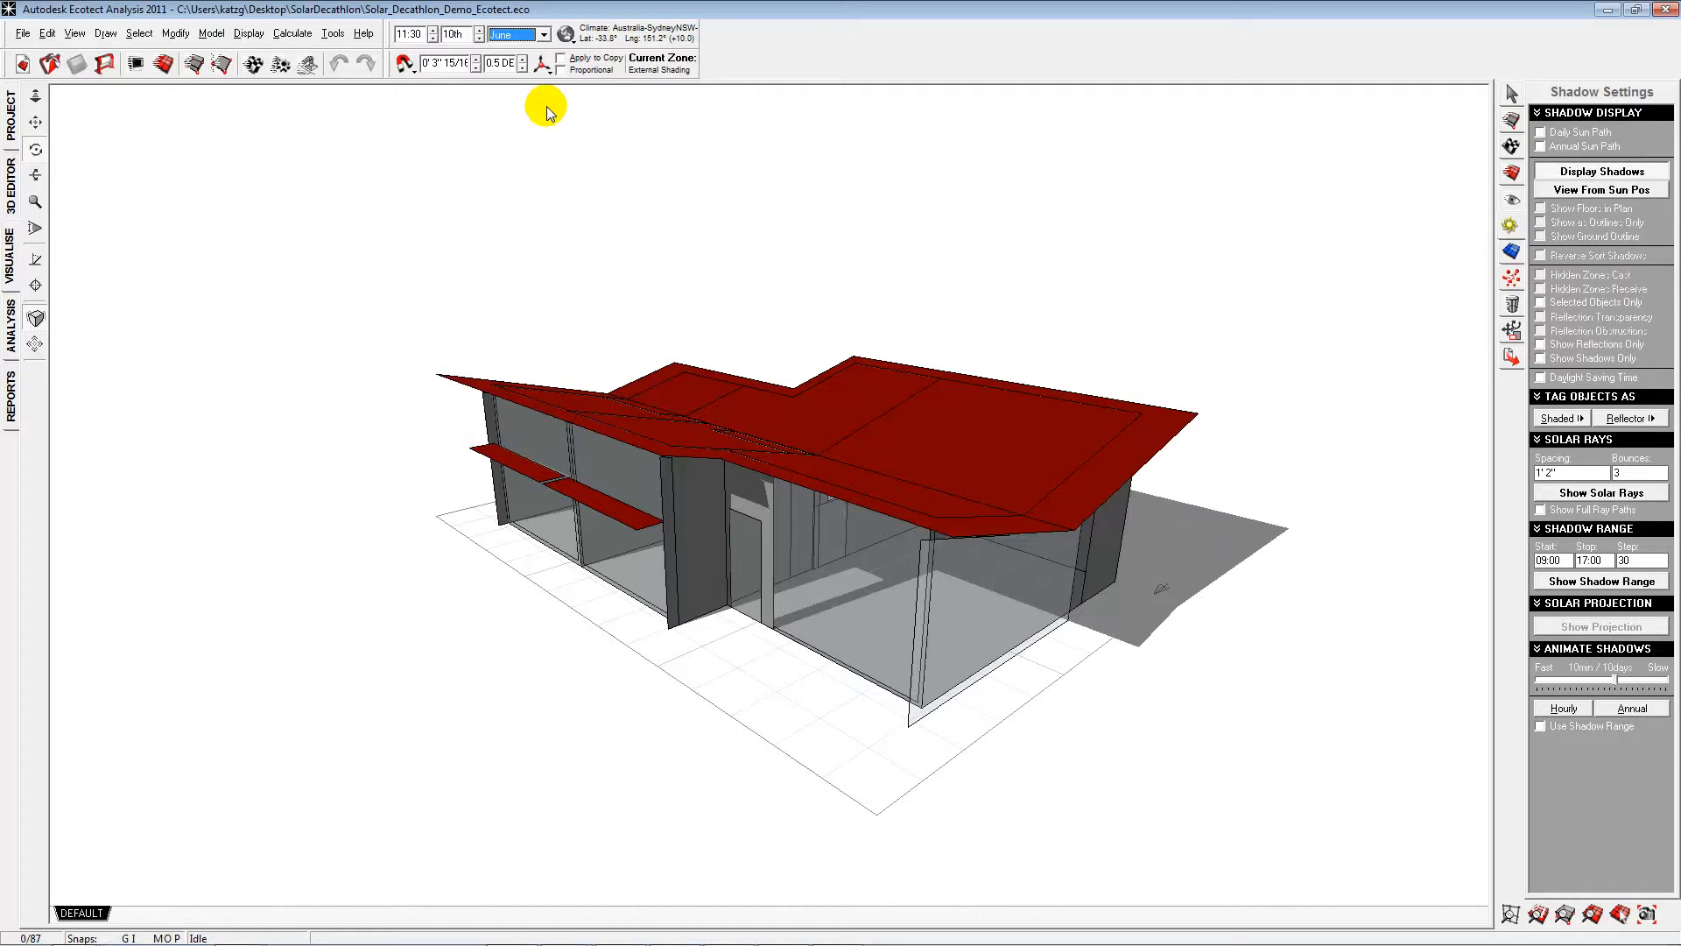
# - Switch the shadow month to January again and on to May
pyautogui.click(542, 35)
pyautogui.click(535, 51)
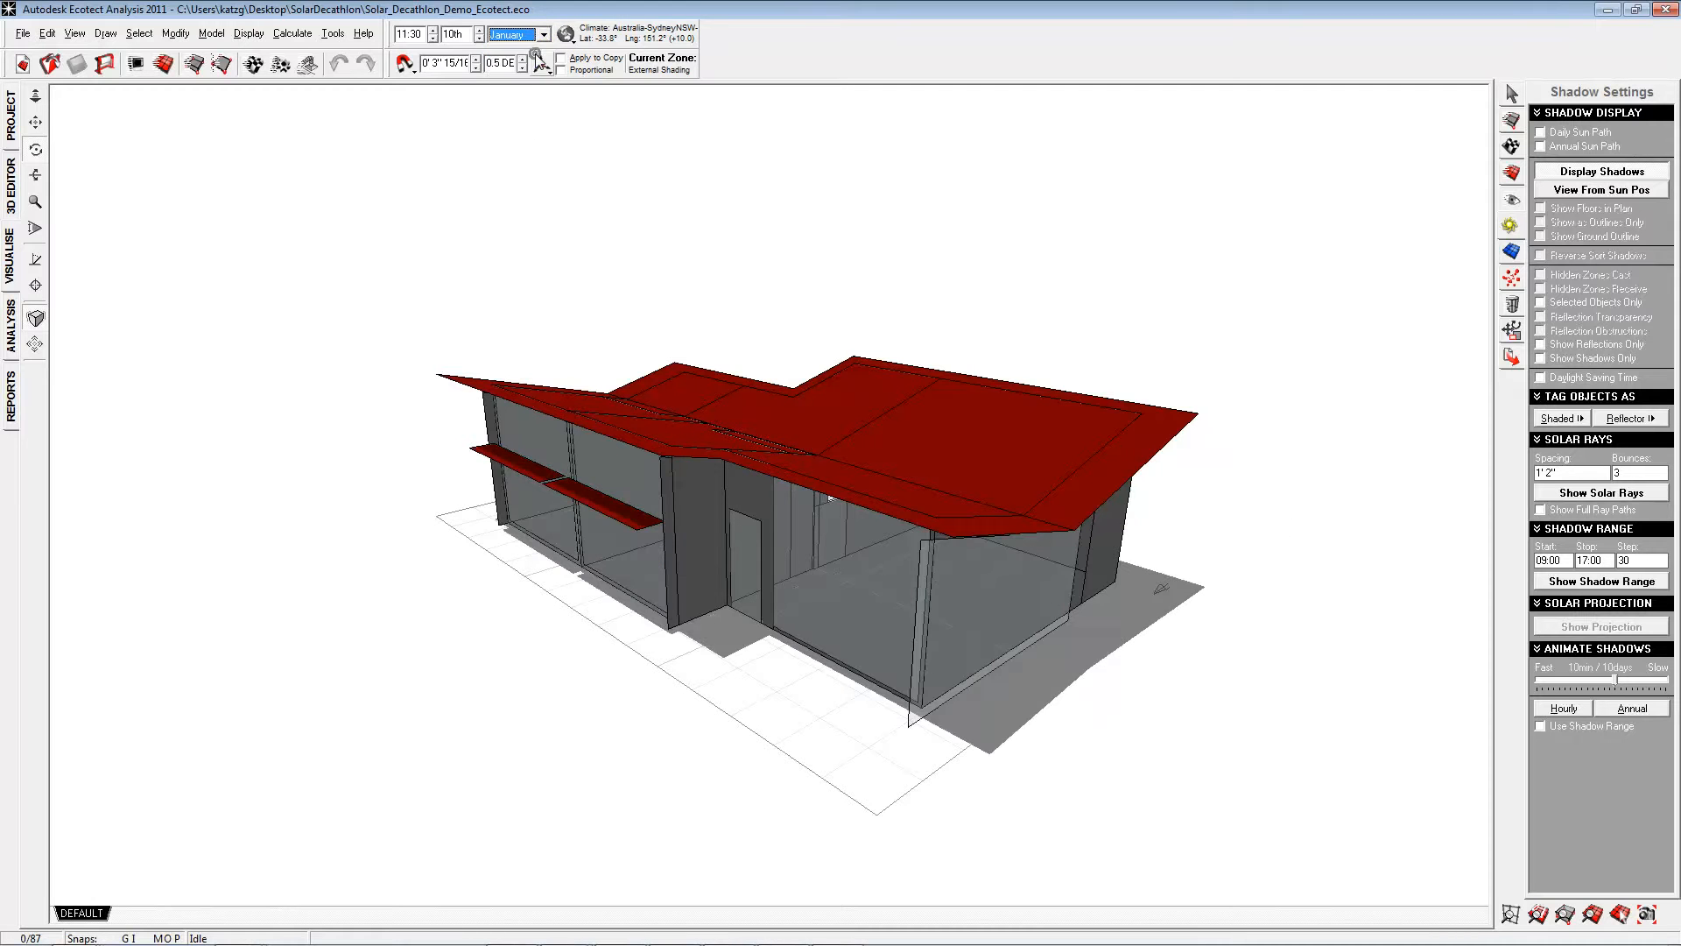
pyautogui.click(544, 36)
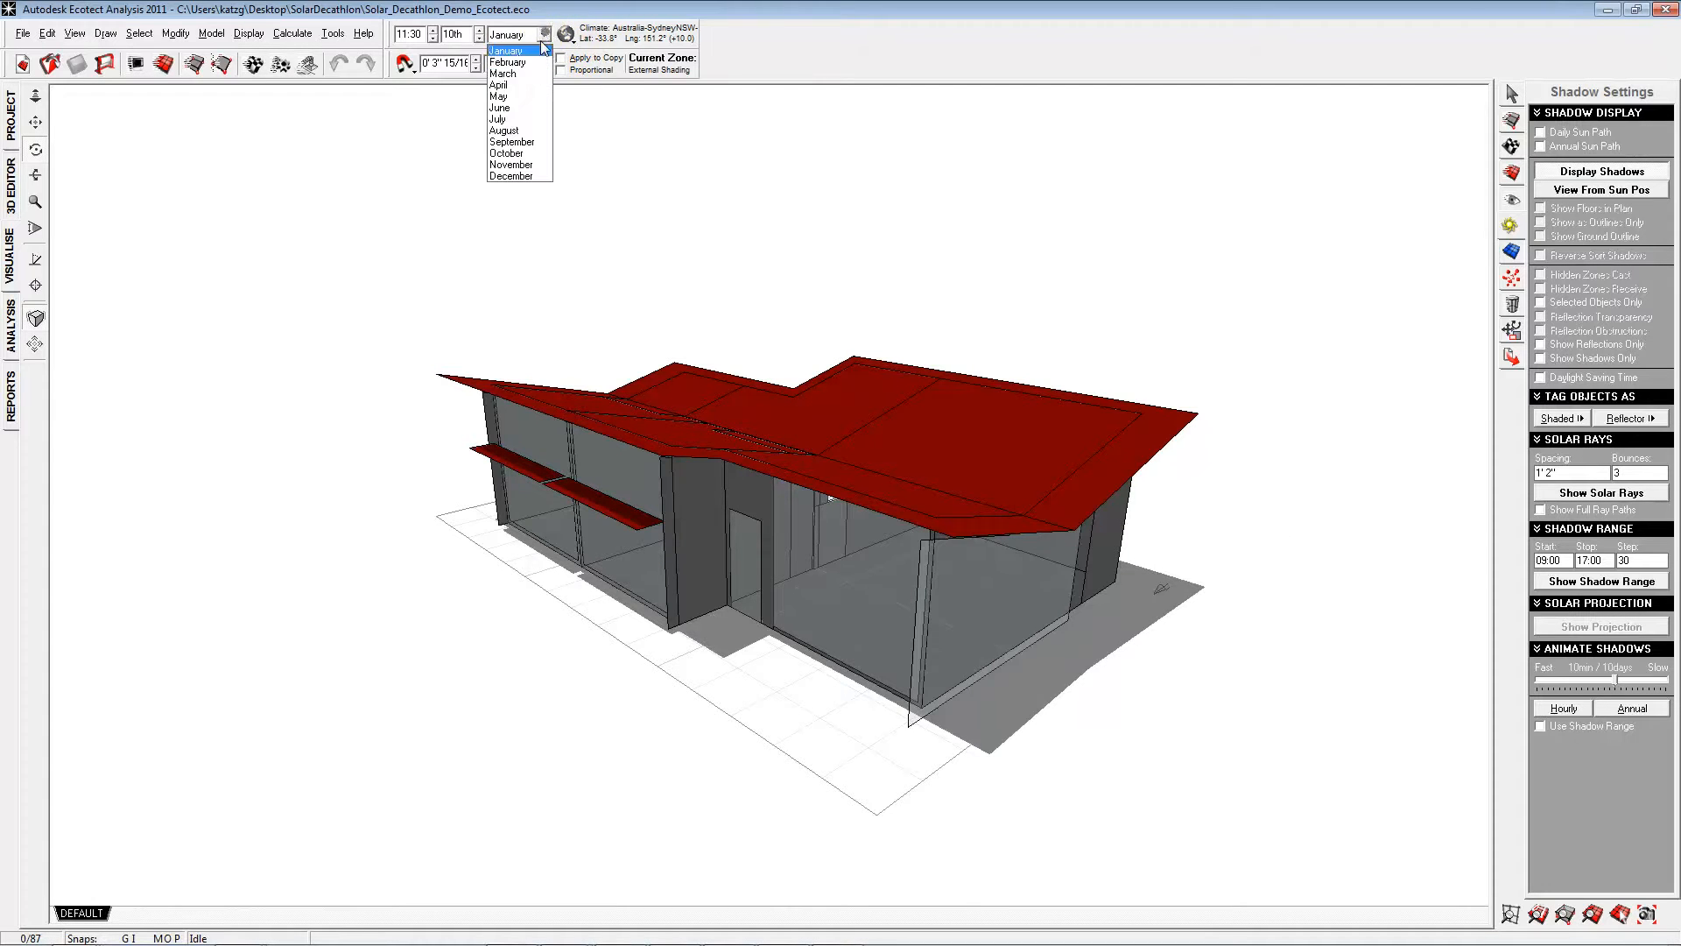
pyautogui.click(533, 97)
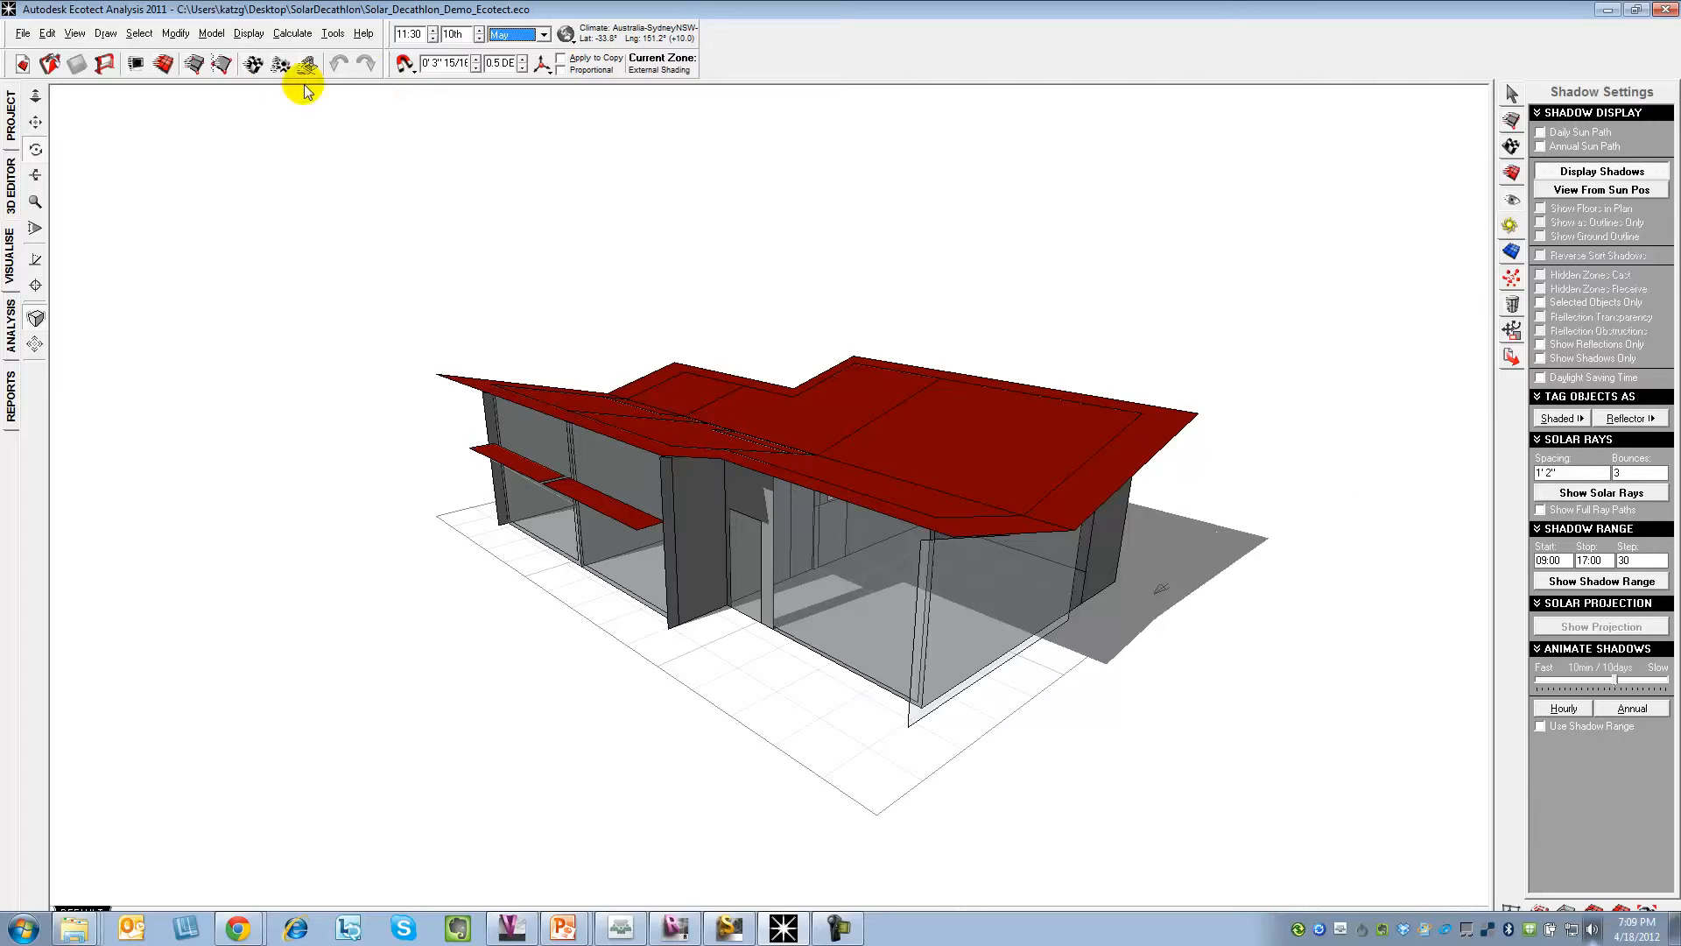
# - Advance the shadow study's time of day to 12:45
pyautogui.click(435, 28)
pyautogui.click(435, 28)
pyautogui.click(435, 28)
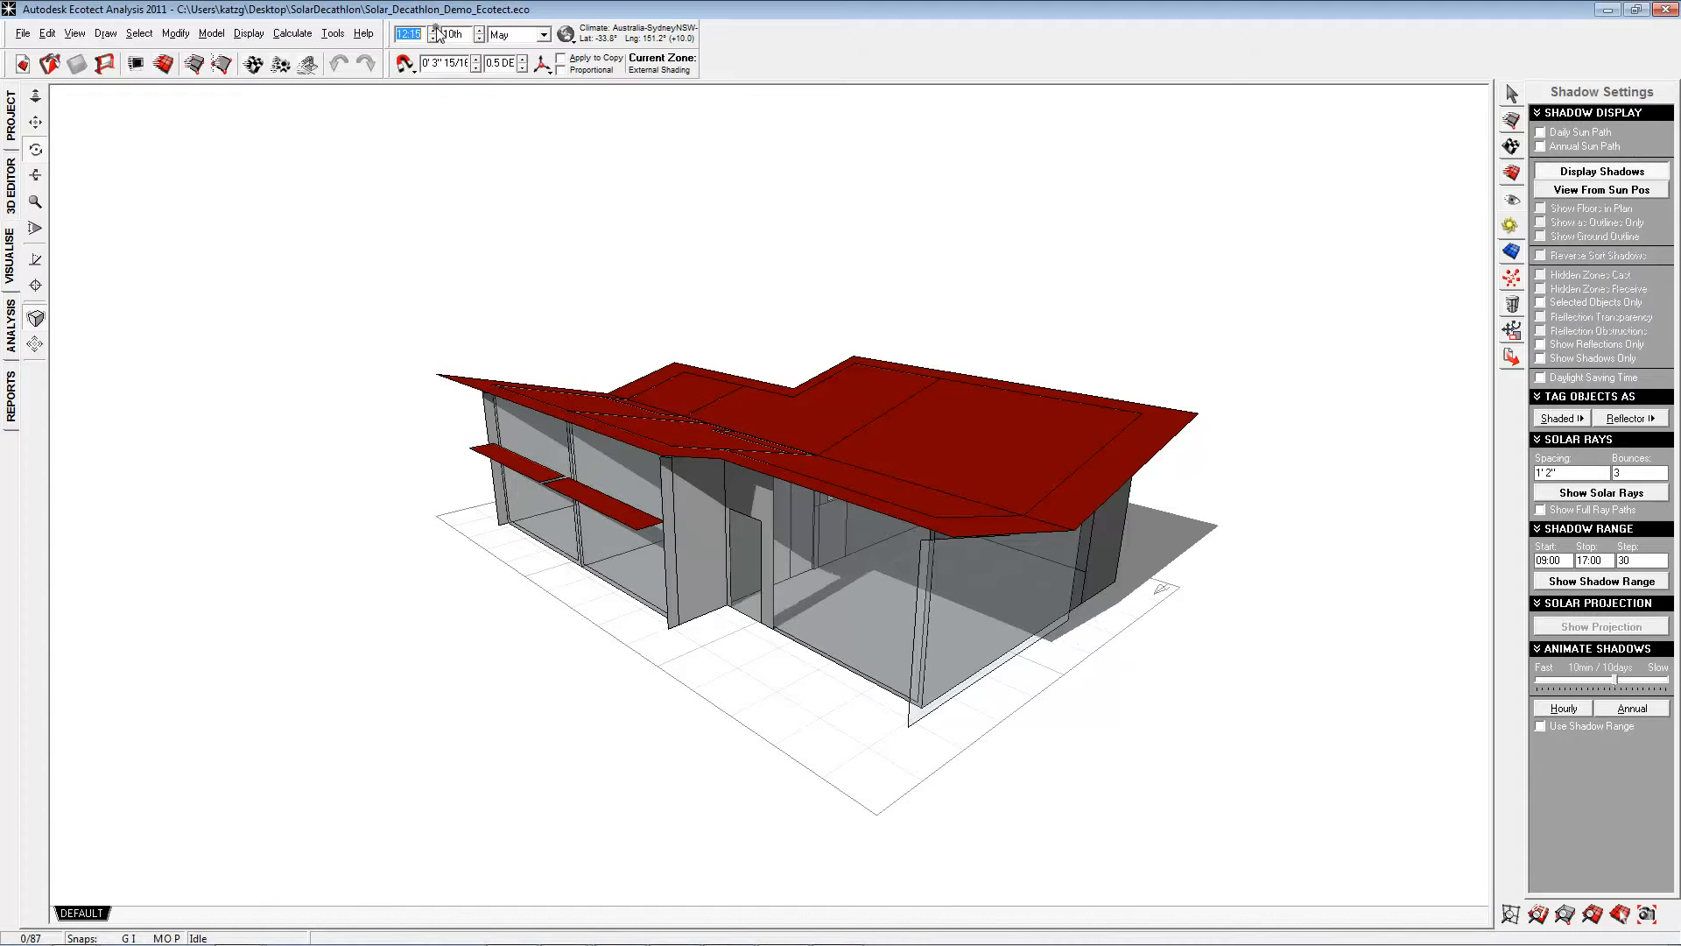
pyautogui.click(436, 28)
pyautogui.click(435, 28)
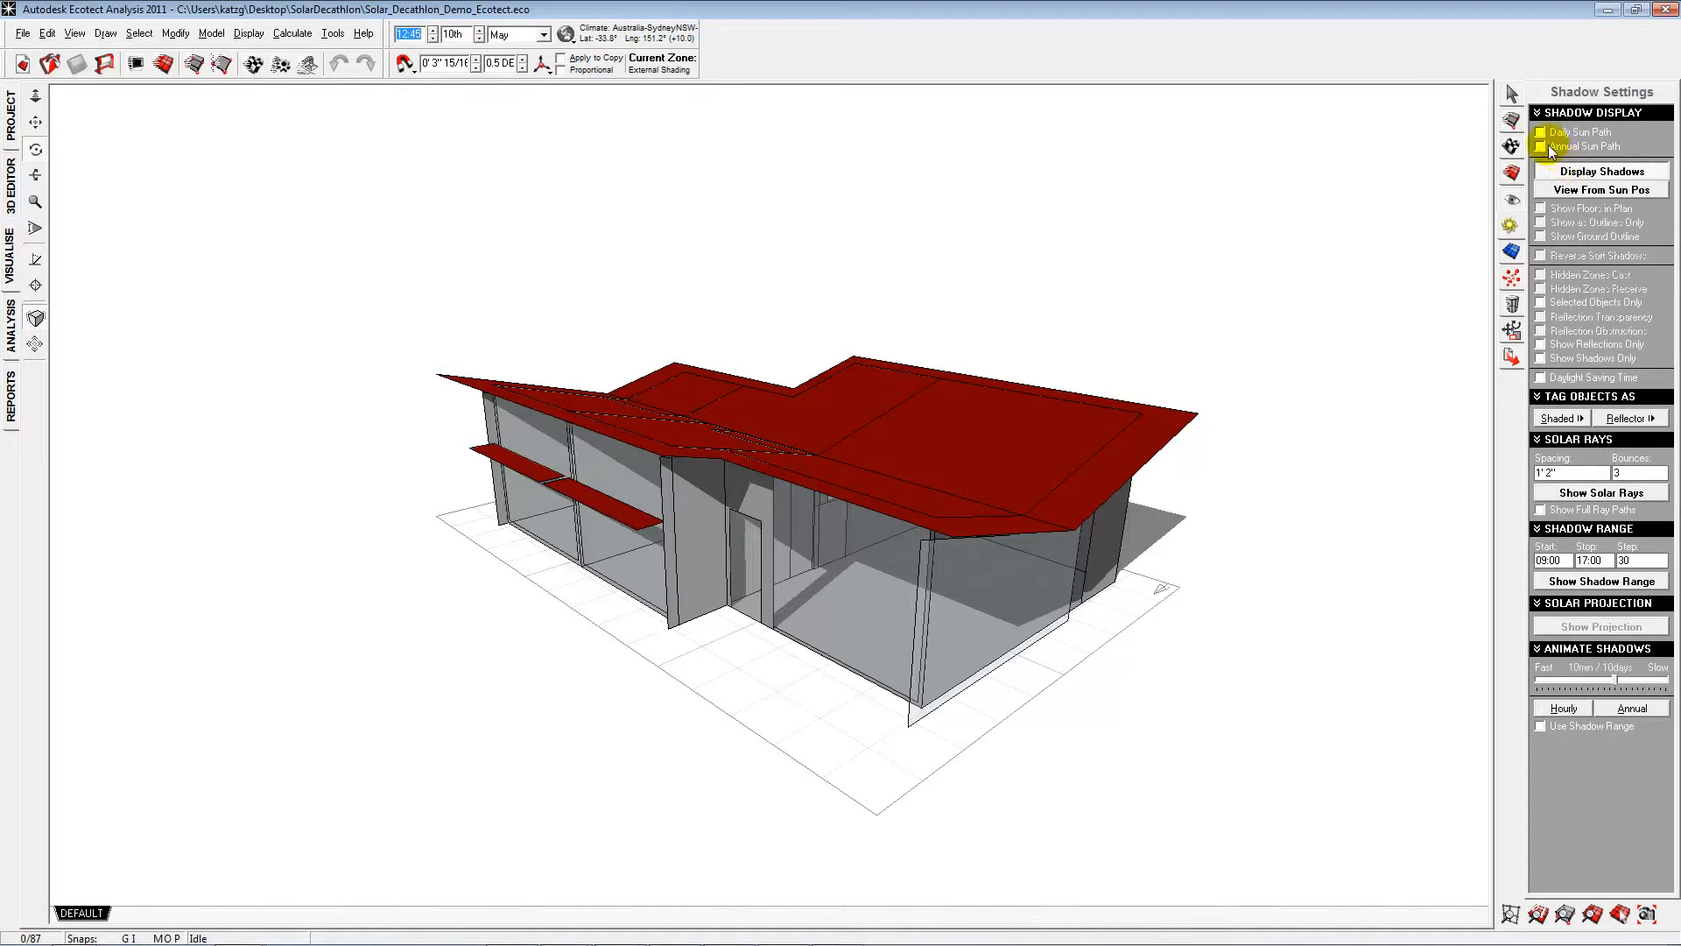
# - Show the daily sun path, move the sun along it to 13:15, and hide the path again
pyautogui.click(1540, 132)
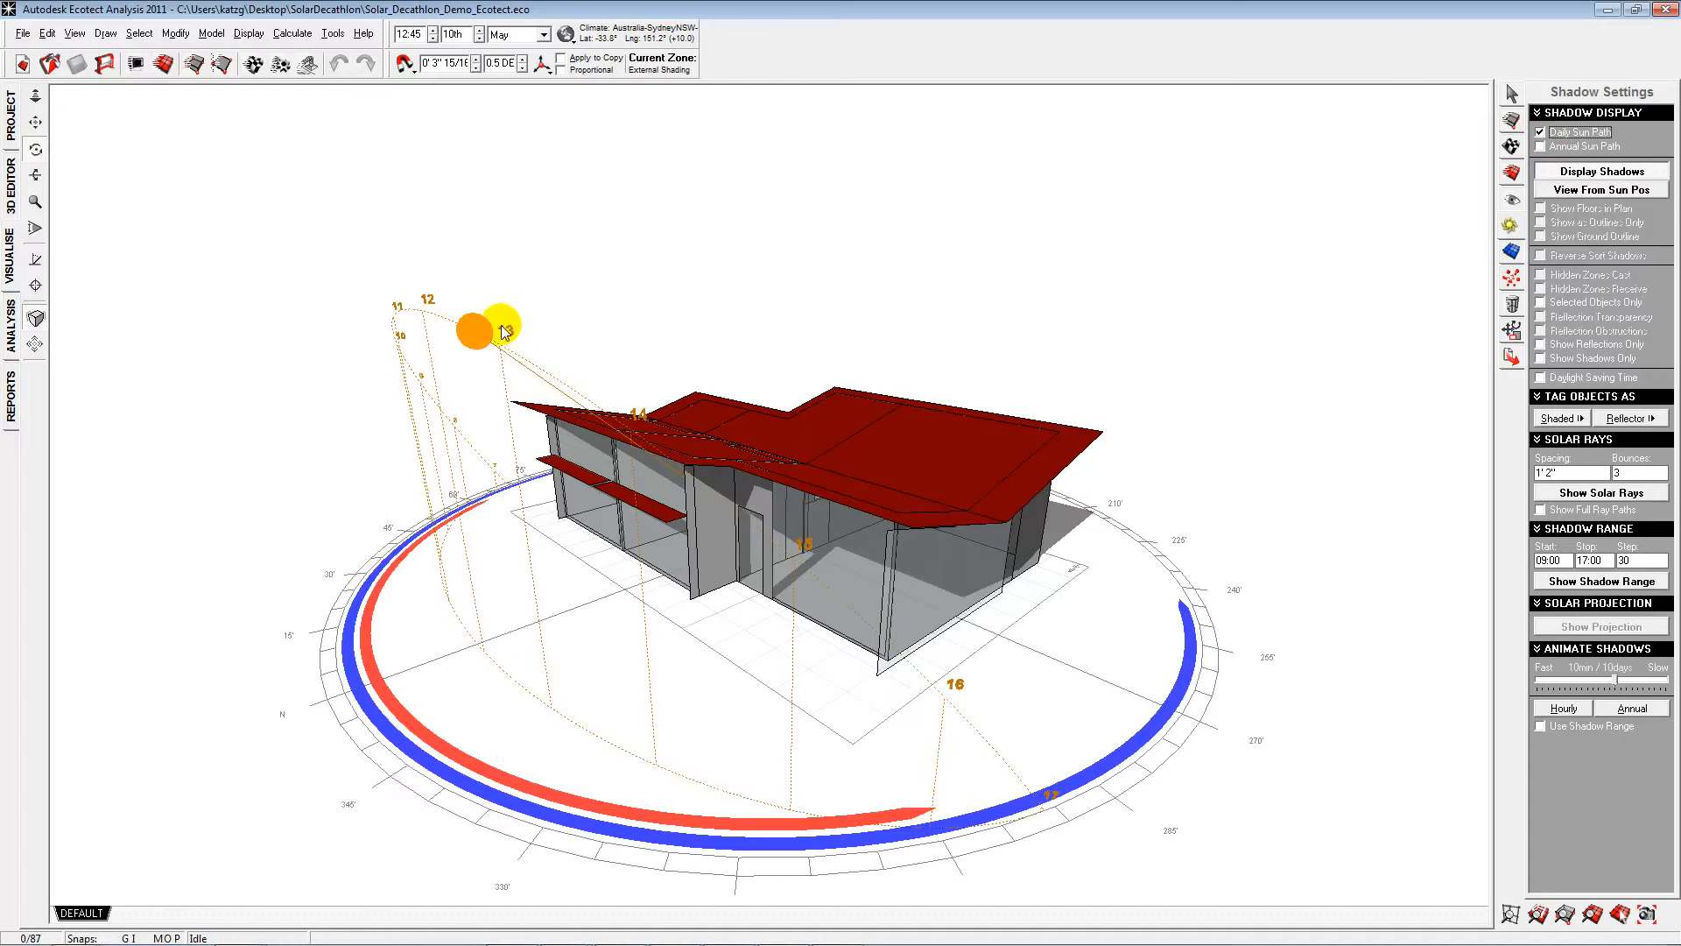
pyautogui.moveTo(483, 340); pyautogui.dragTo(561, 390)
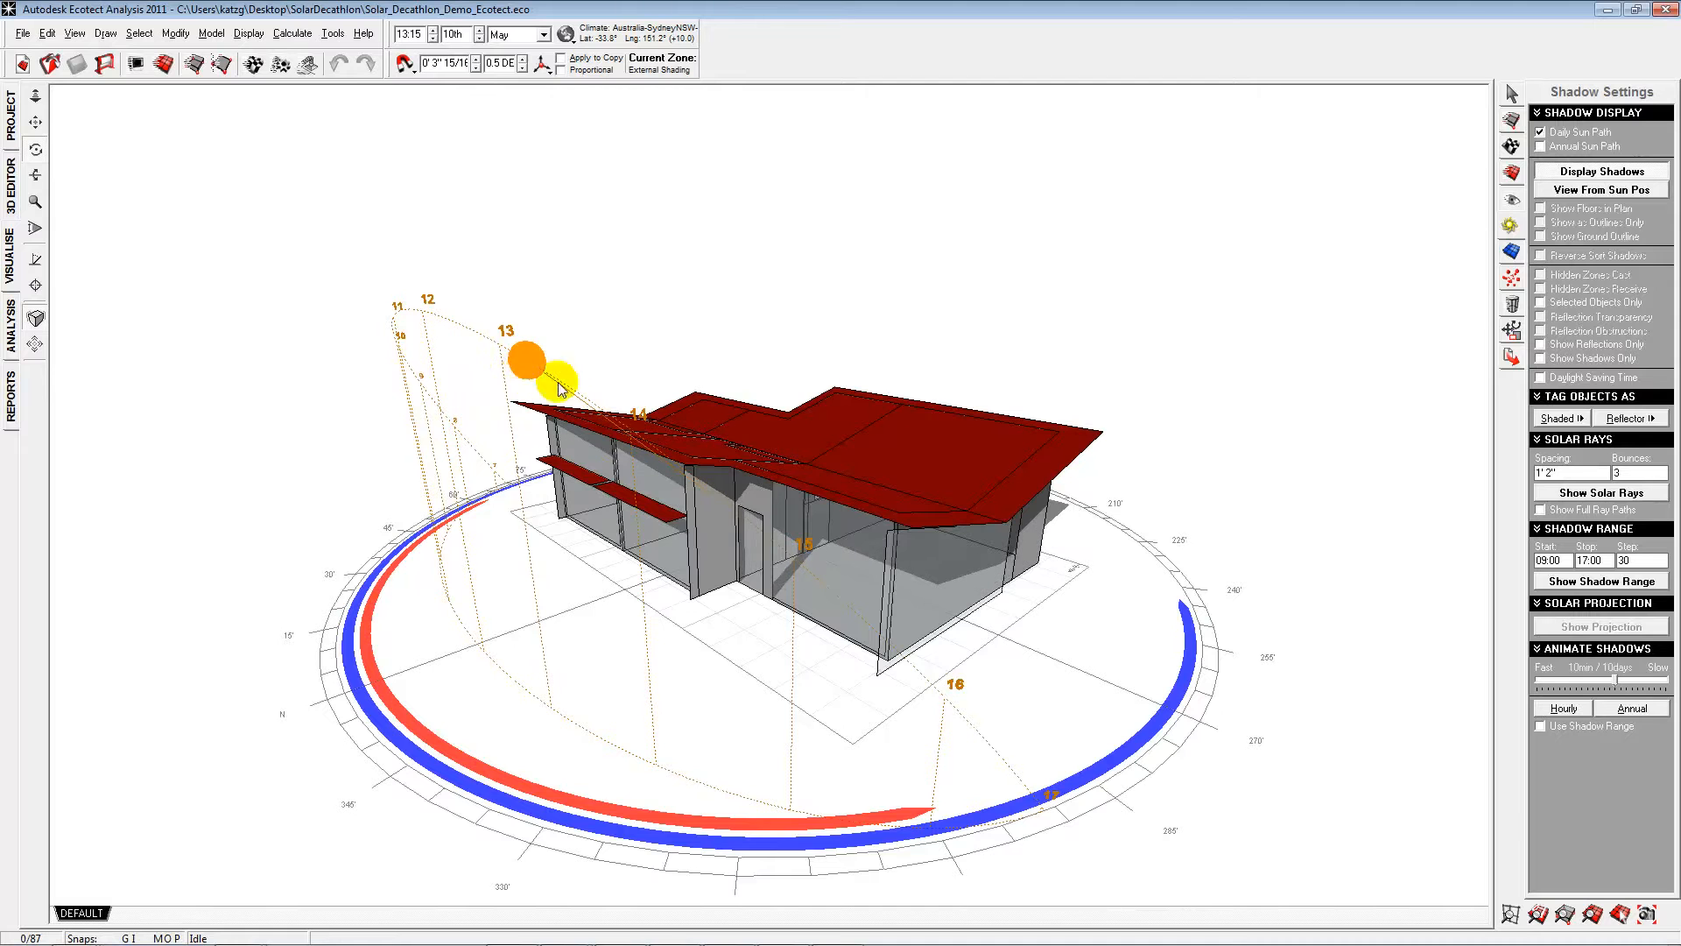
pyautogui.click(1540, 131)
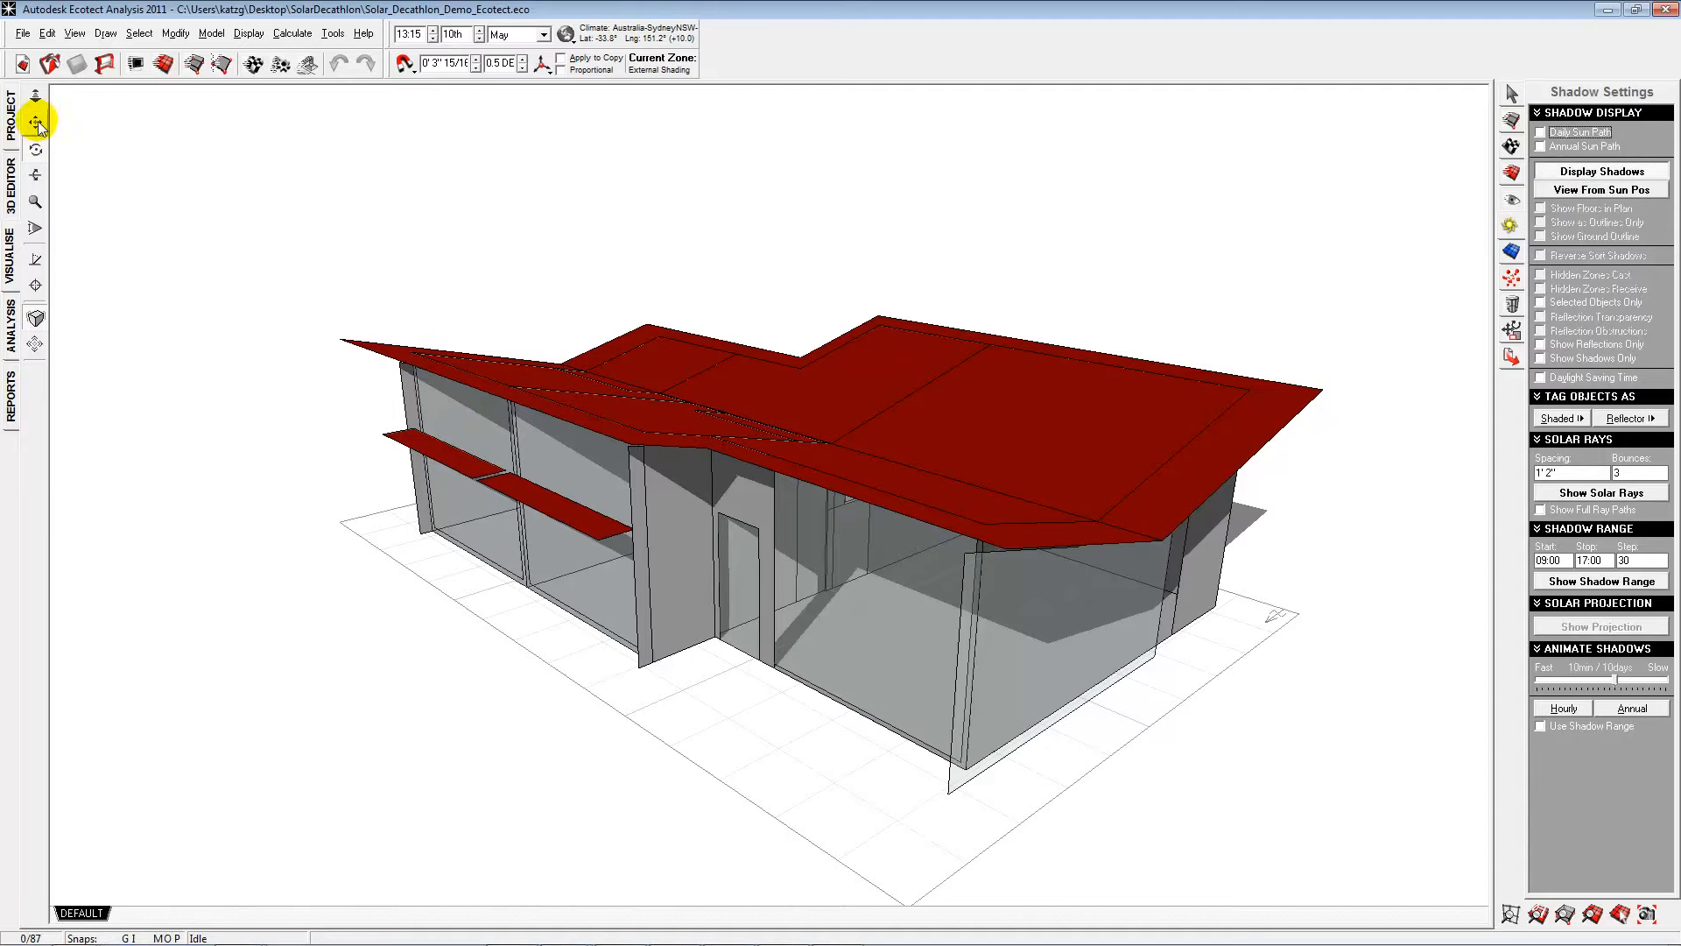
# - Switch to the wireframe editing view, hide the shadows, and select the horizontal shading shelf along the glazed wall
pyautogui.click(15, 182)
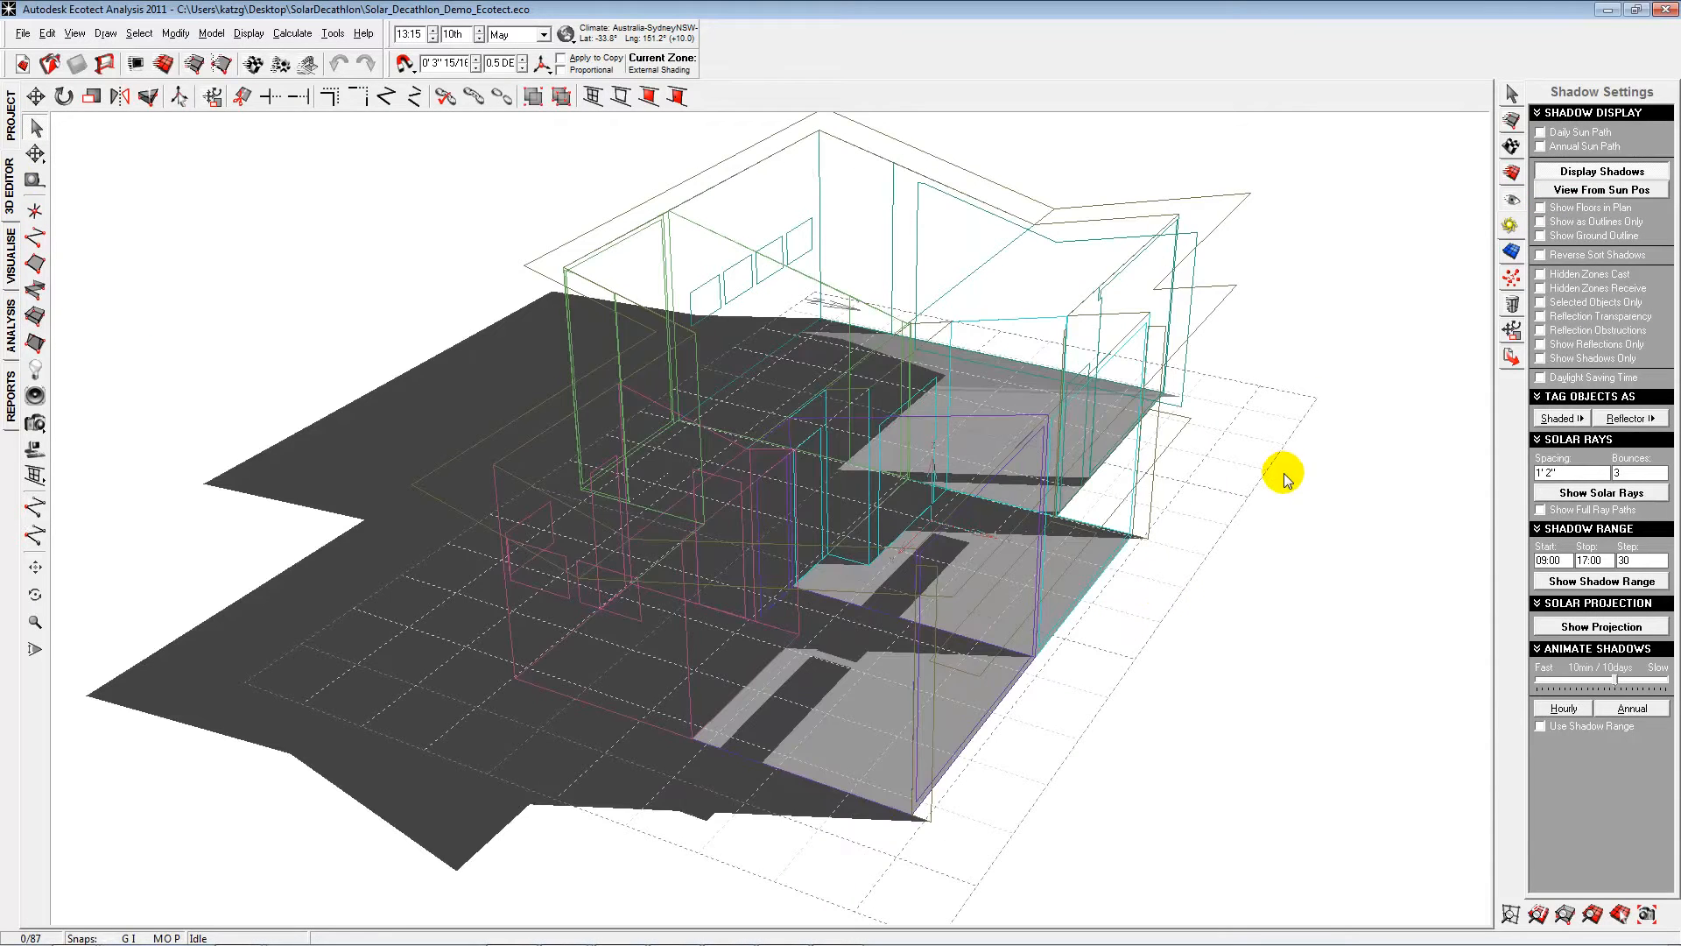
pyautogui.click(1589, 170)
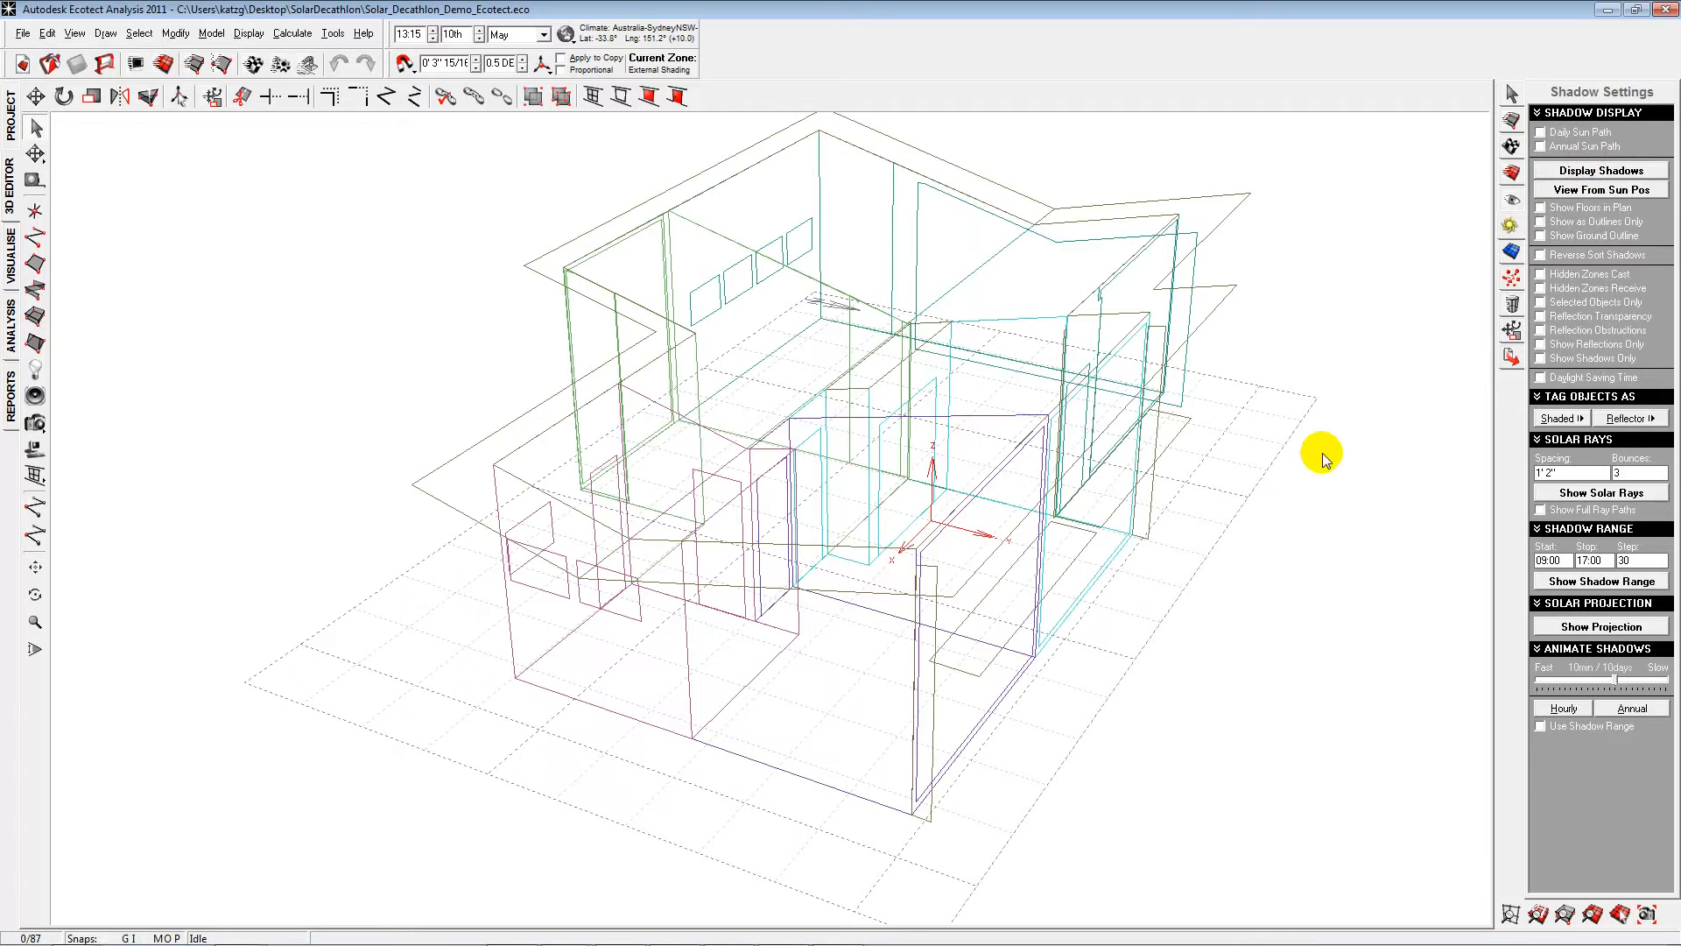
pyautogui.click(1078, 559)
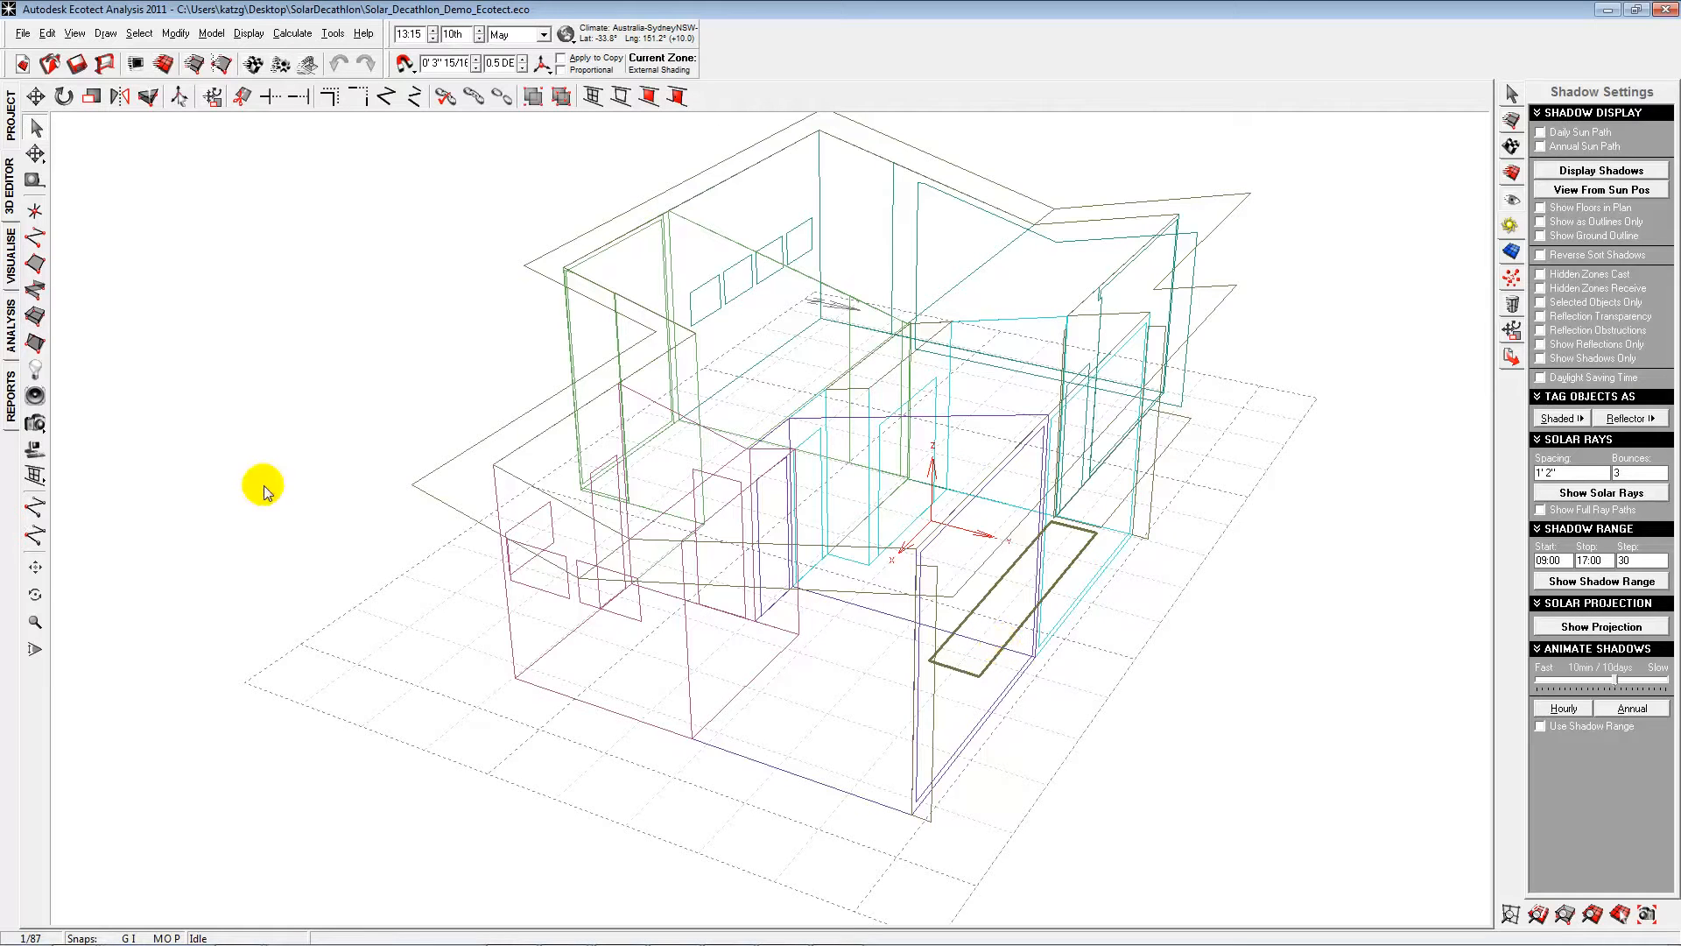
# - Show the solar rays striking the selected shading shelf
pyautogui.click(16, 278)
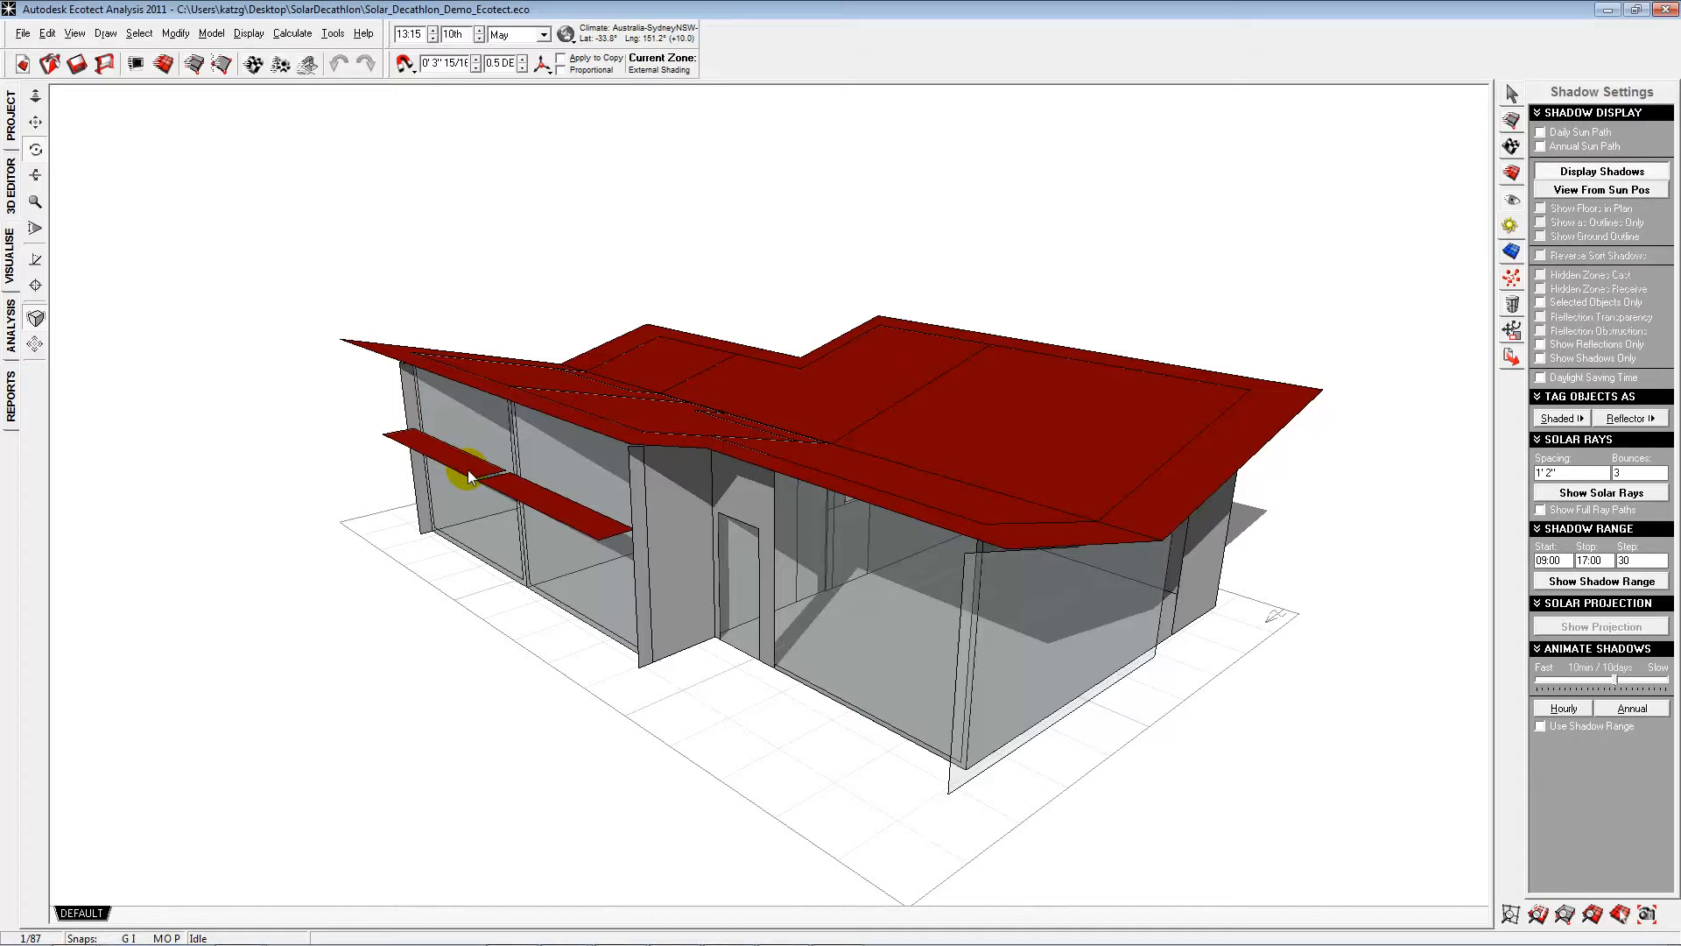
pyautogui.click(11, 184)
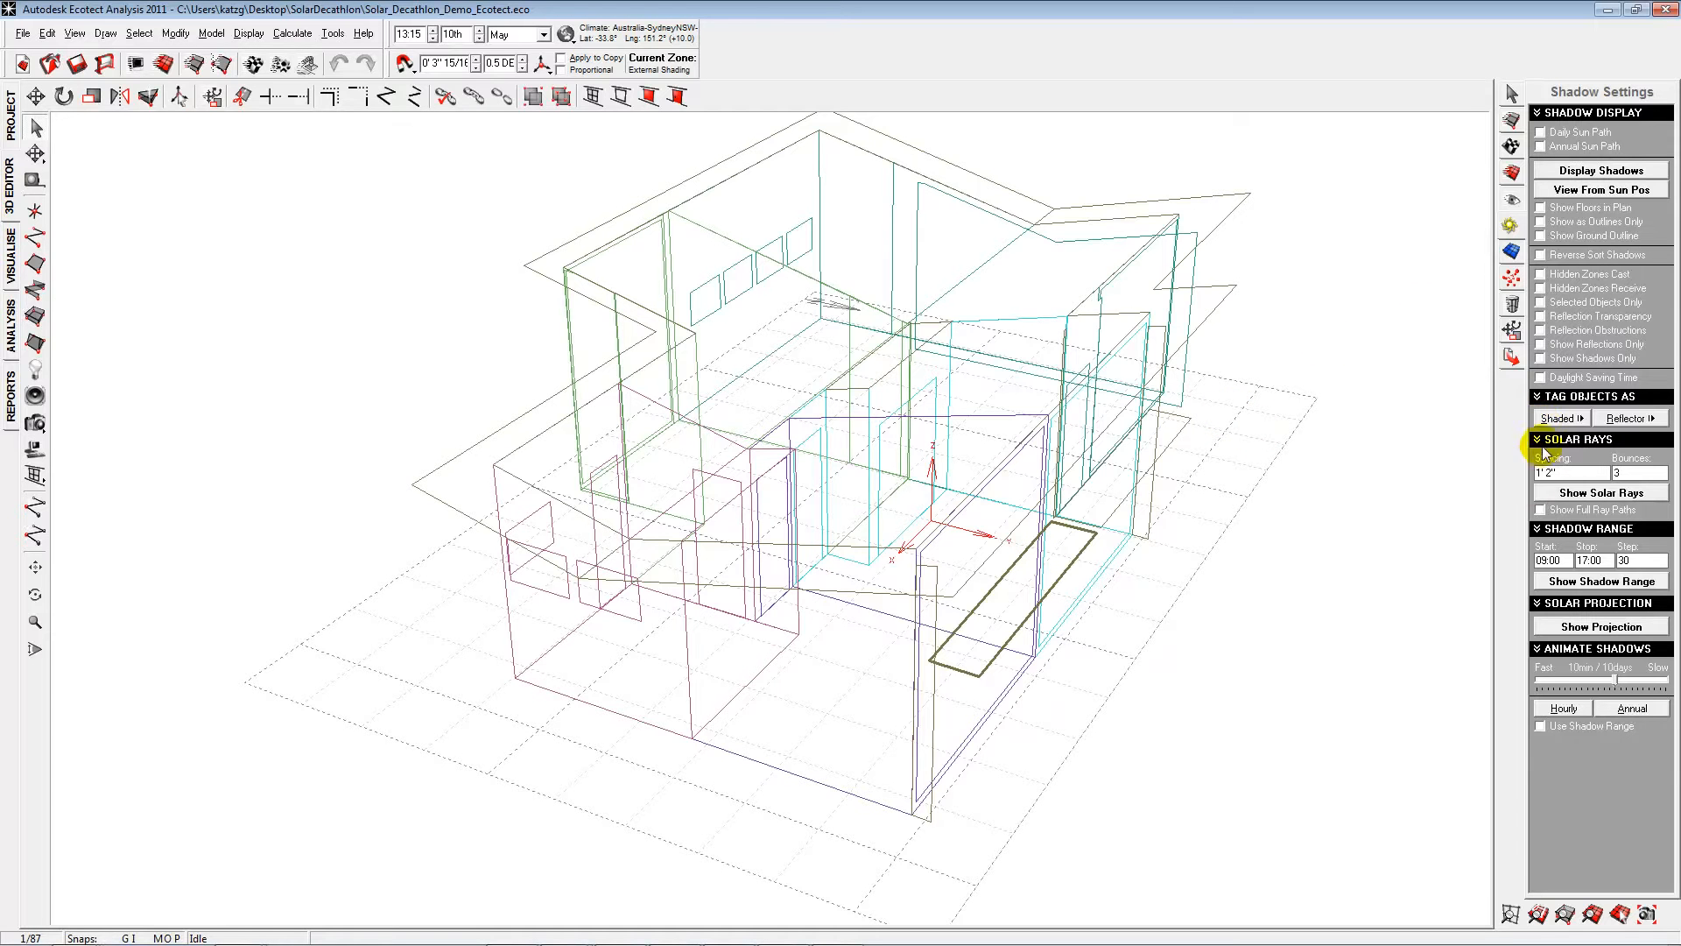
pyautogui.click(1591, 495)
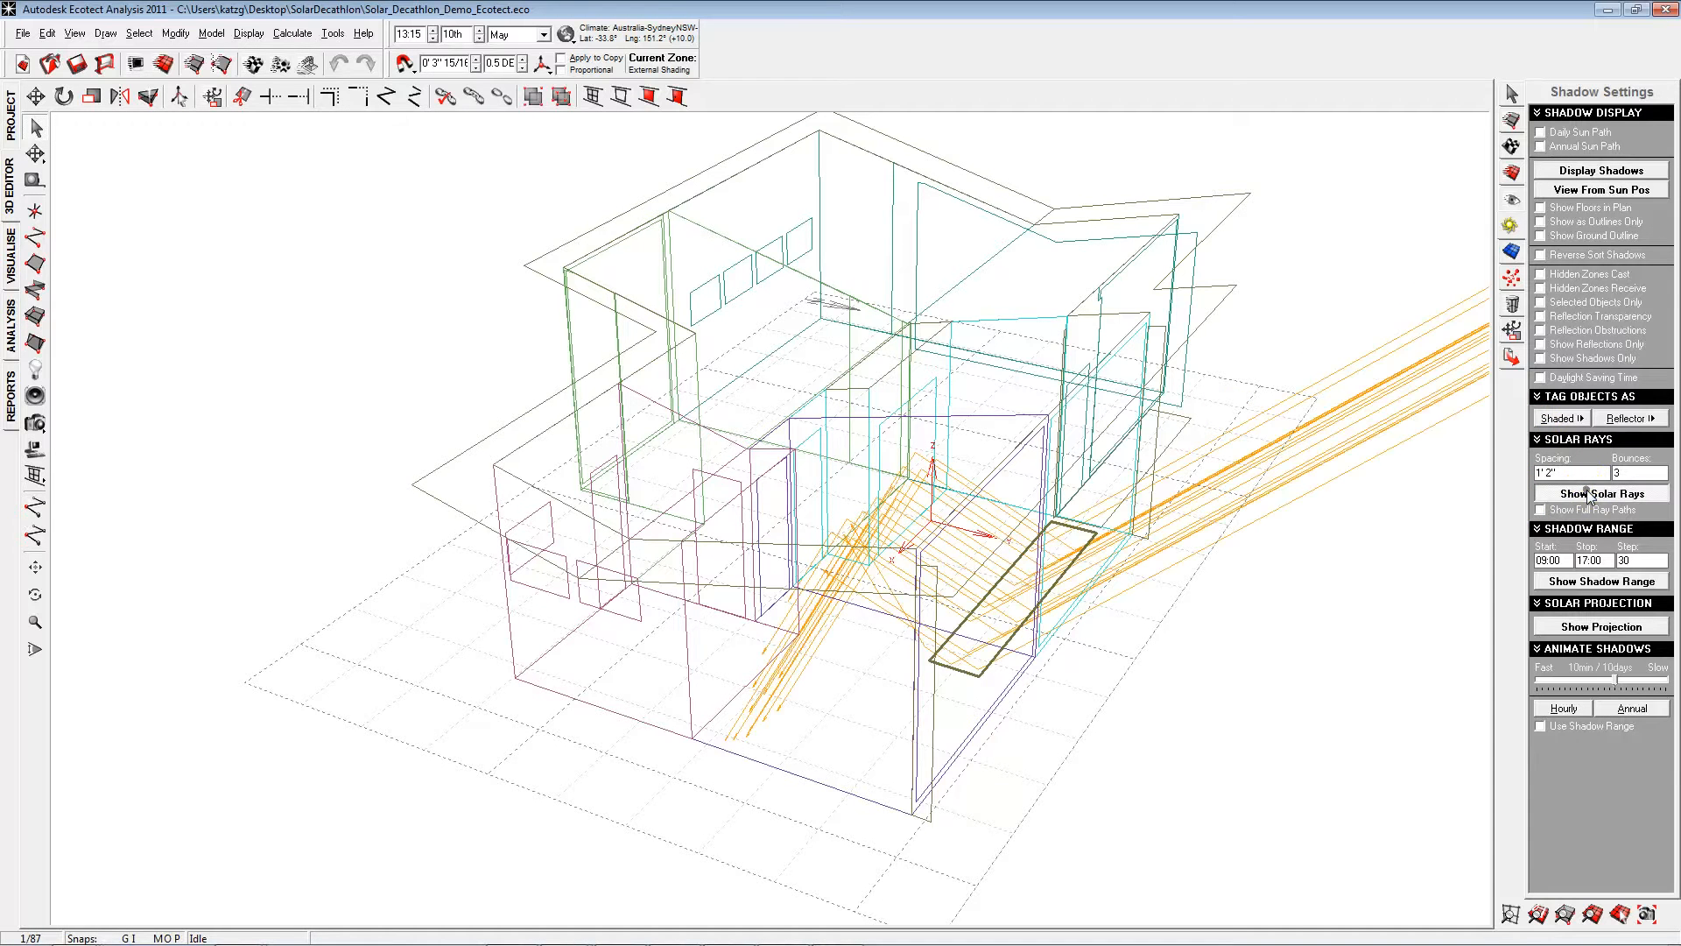
pyautogui.scroll(-3, 1207, 701)
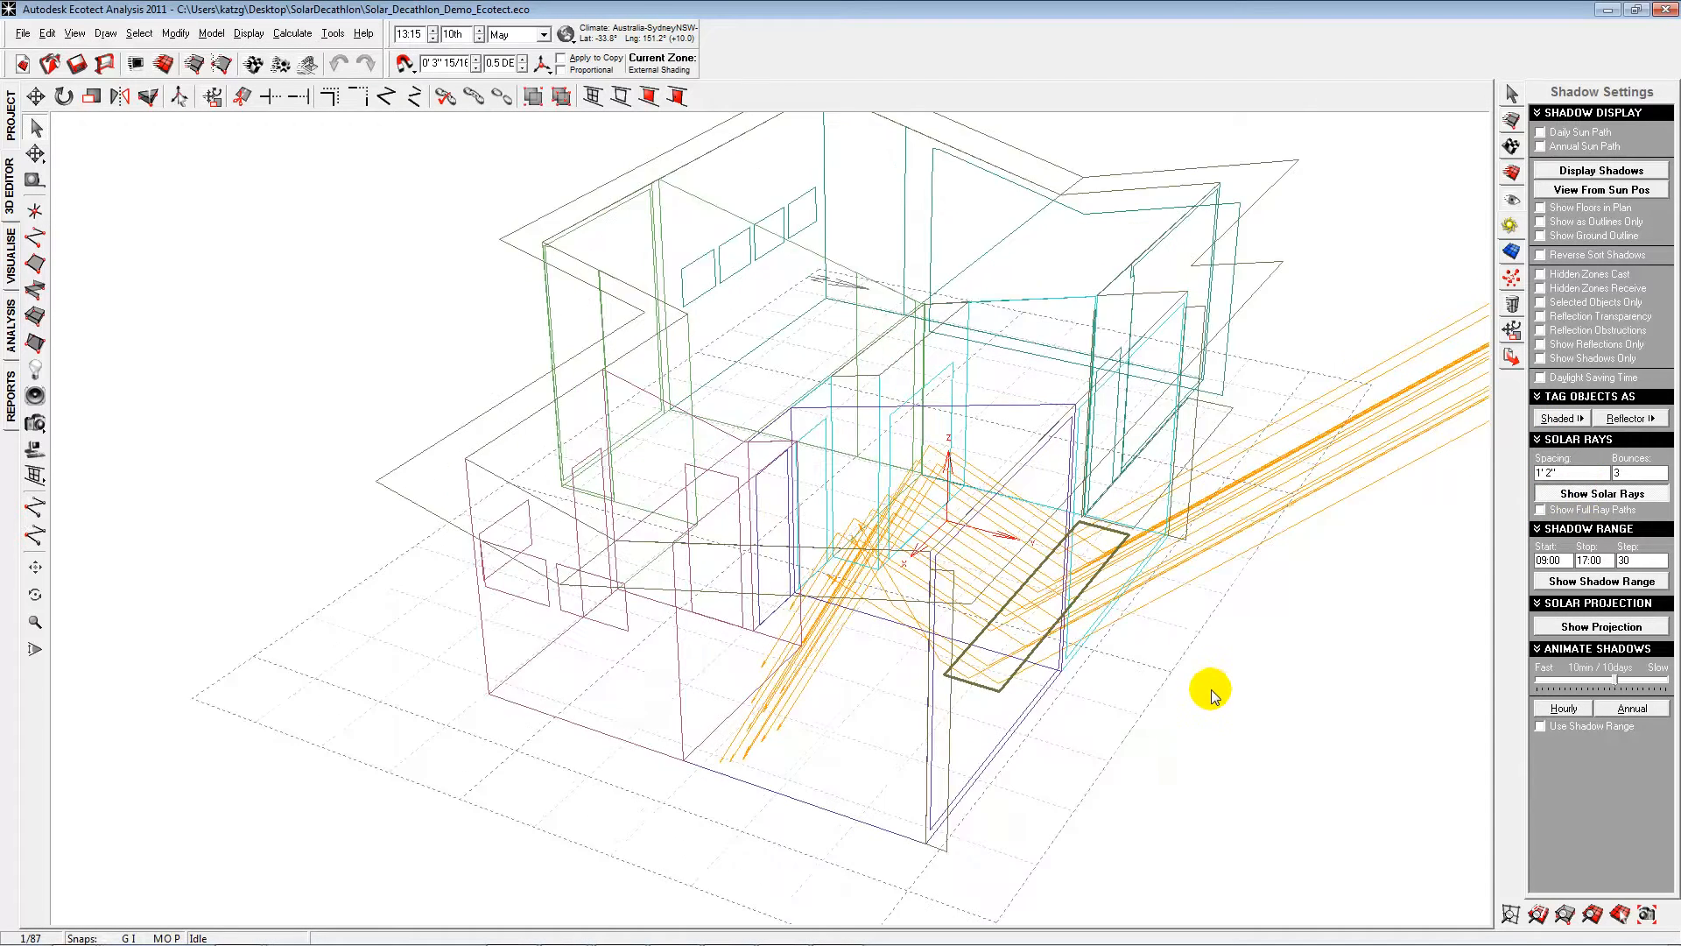
pyautogui.scroll(-1, 1219, 672)
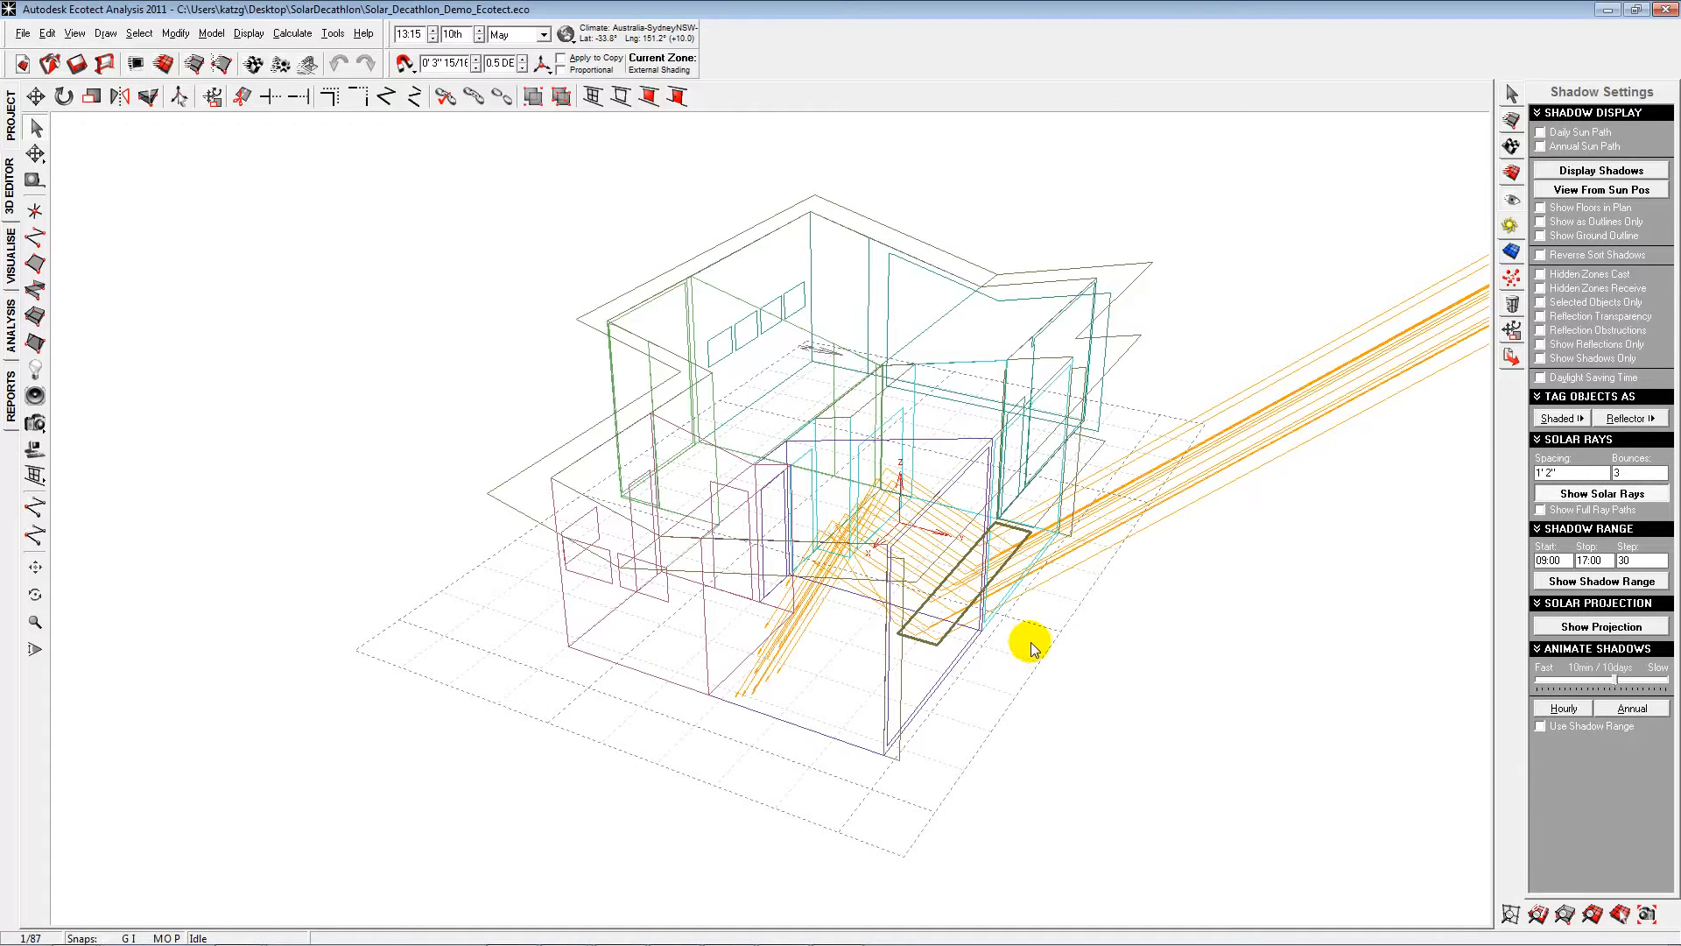
# - Compare the shelf's solar rays in January and February, ending on January
pyautogui.click(543, 35)
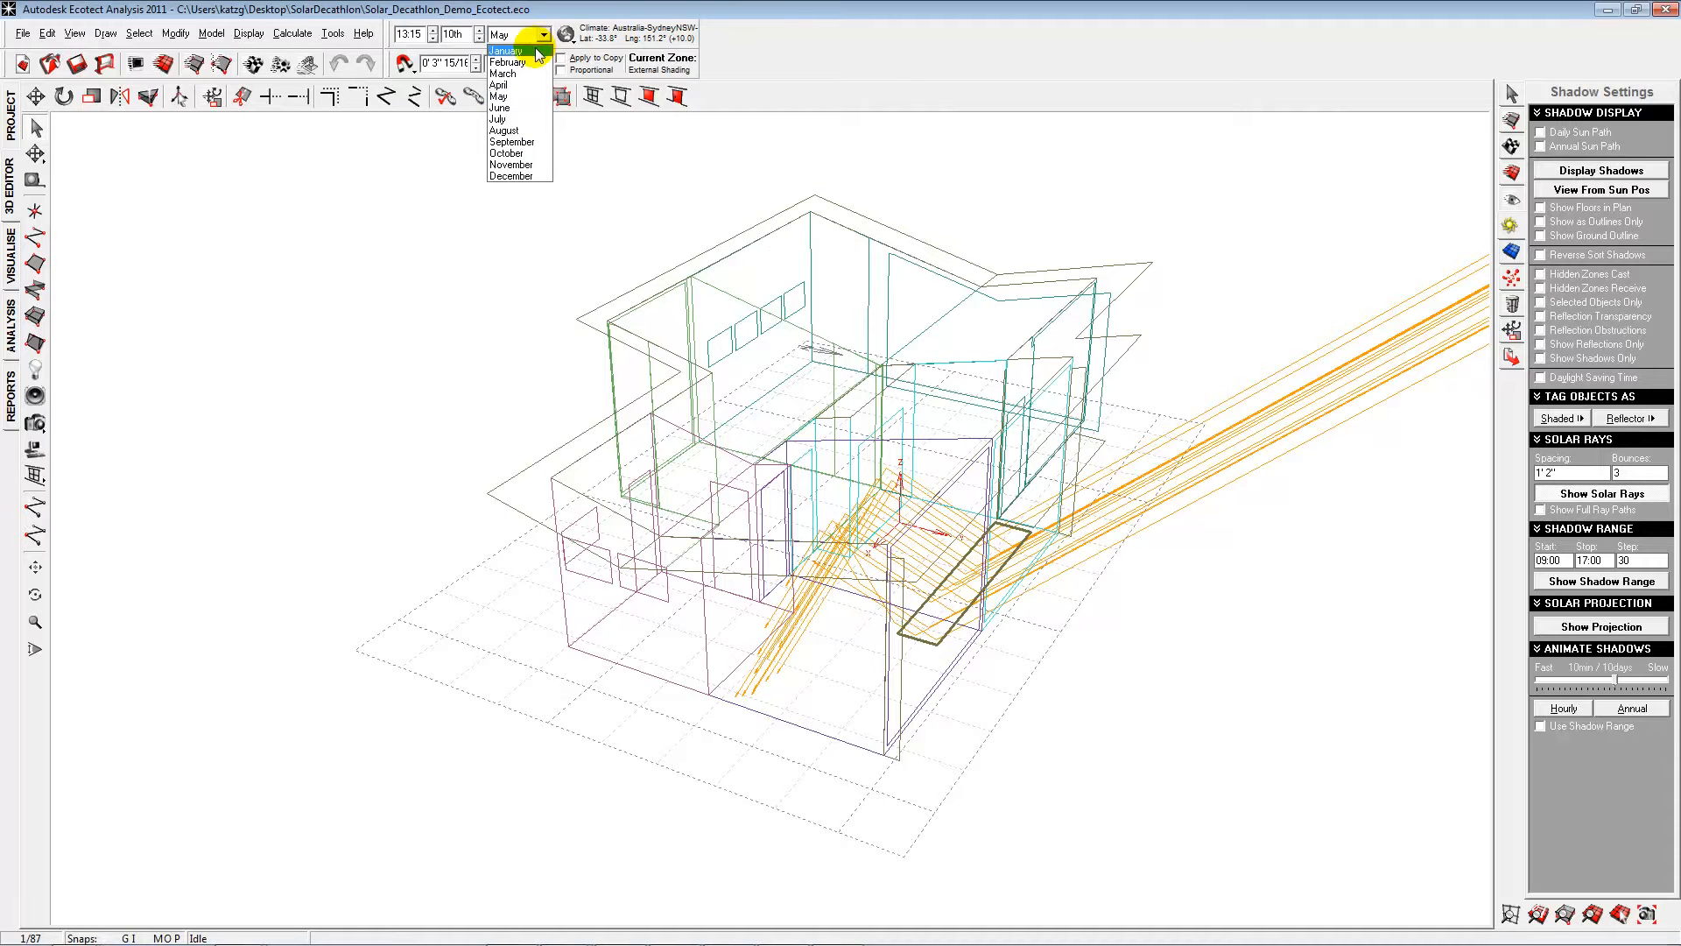
pyautogui.click(536, 49)
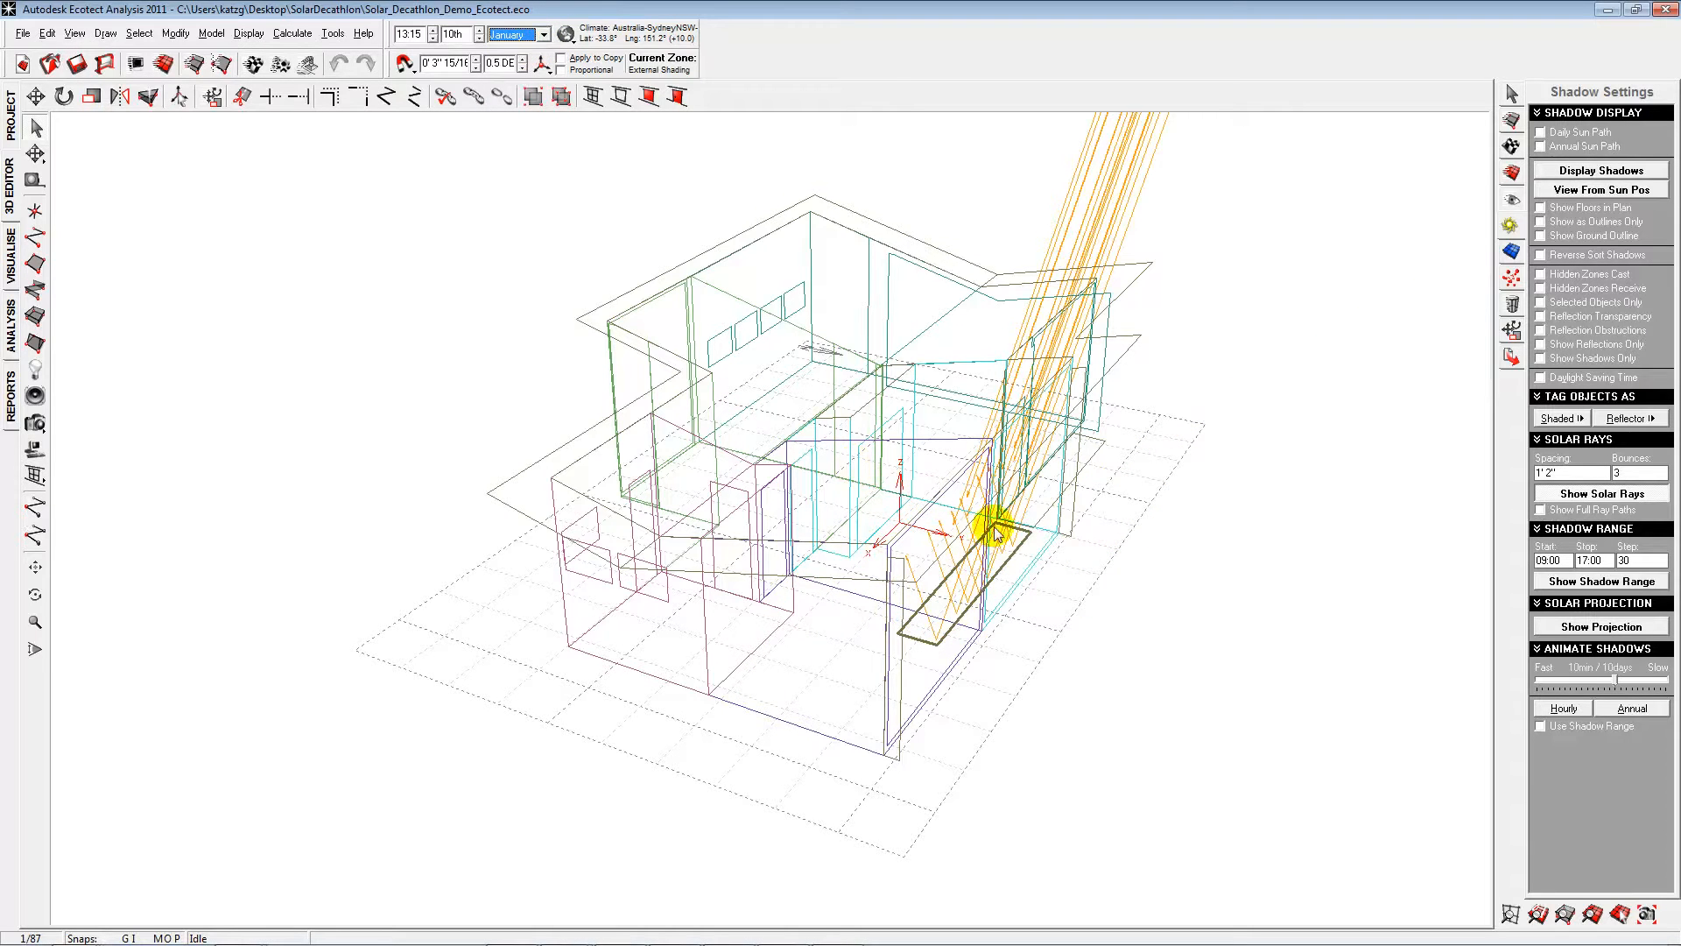
pyautogui.press('Down')
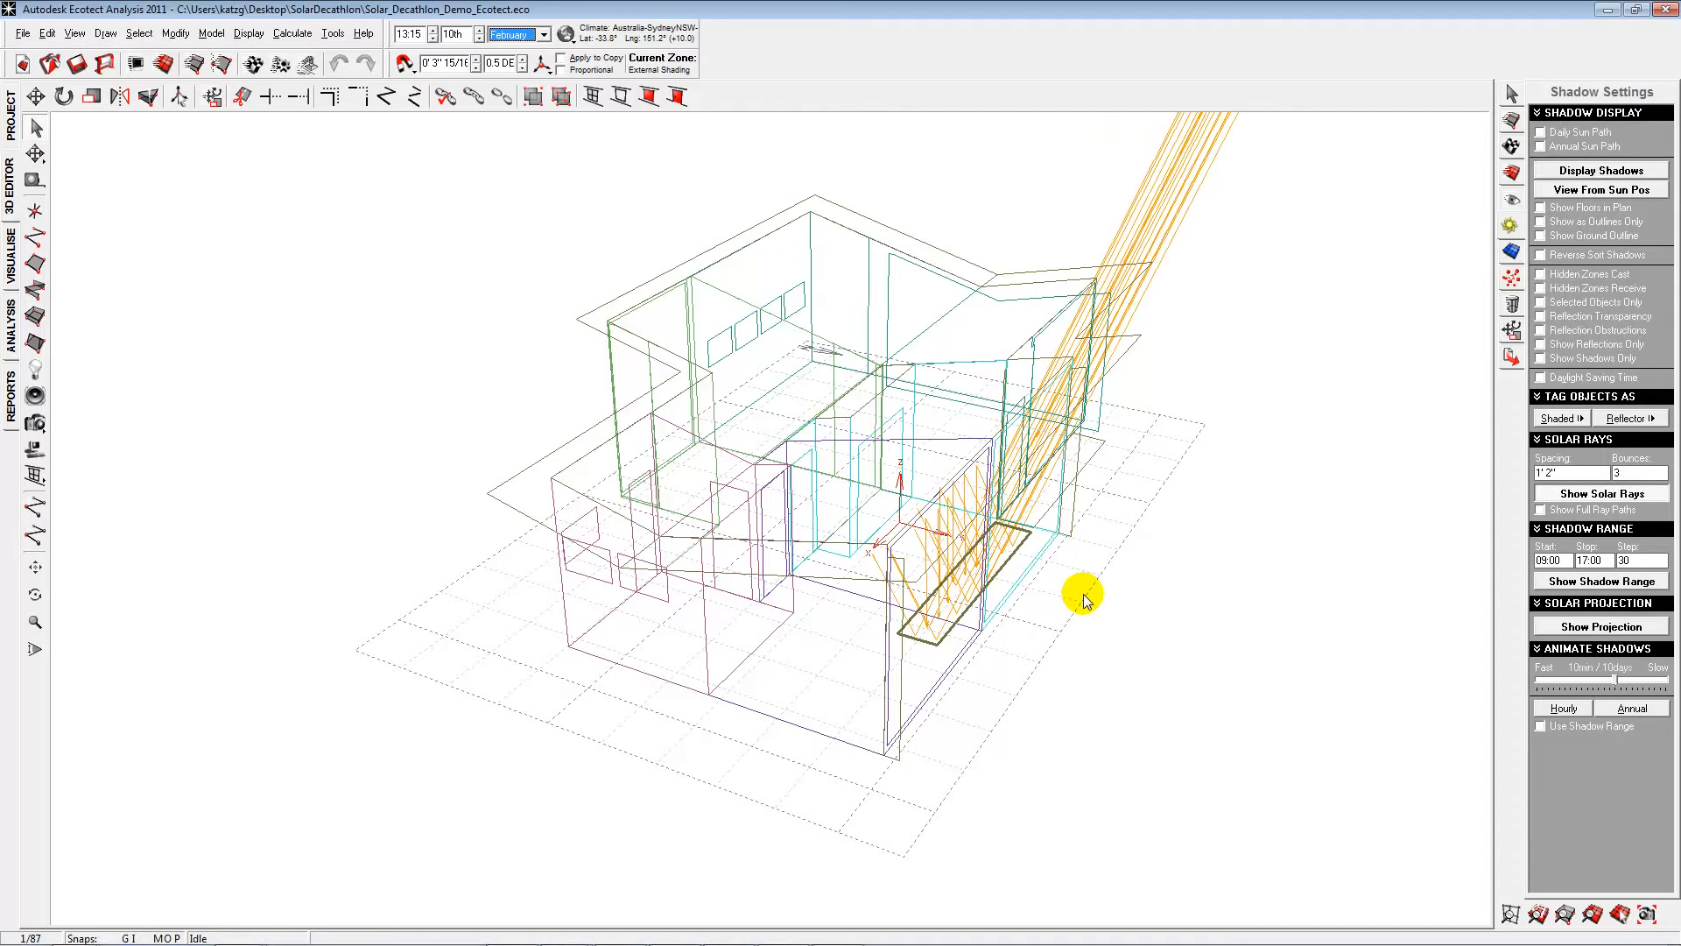
pyautogui.press('Up')
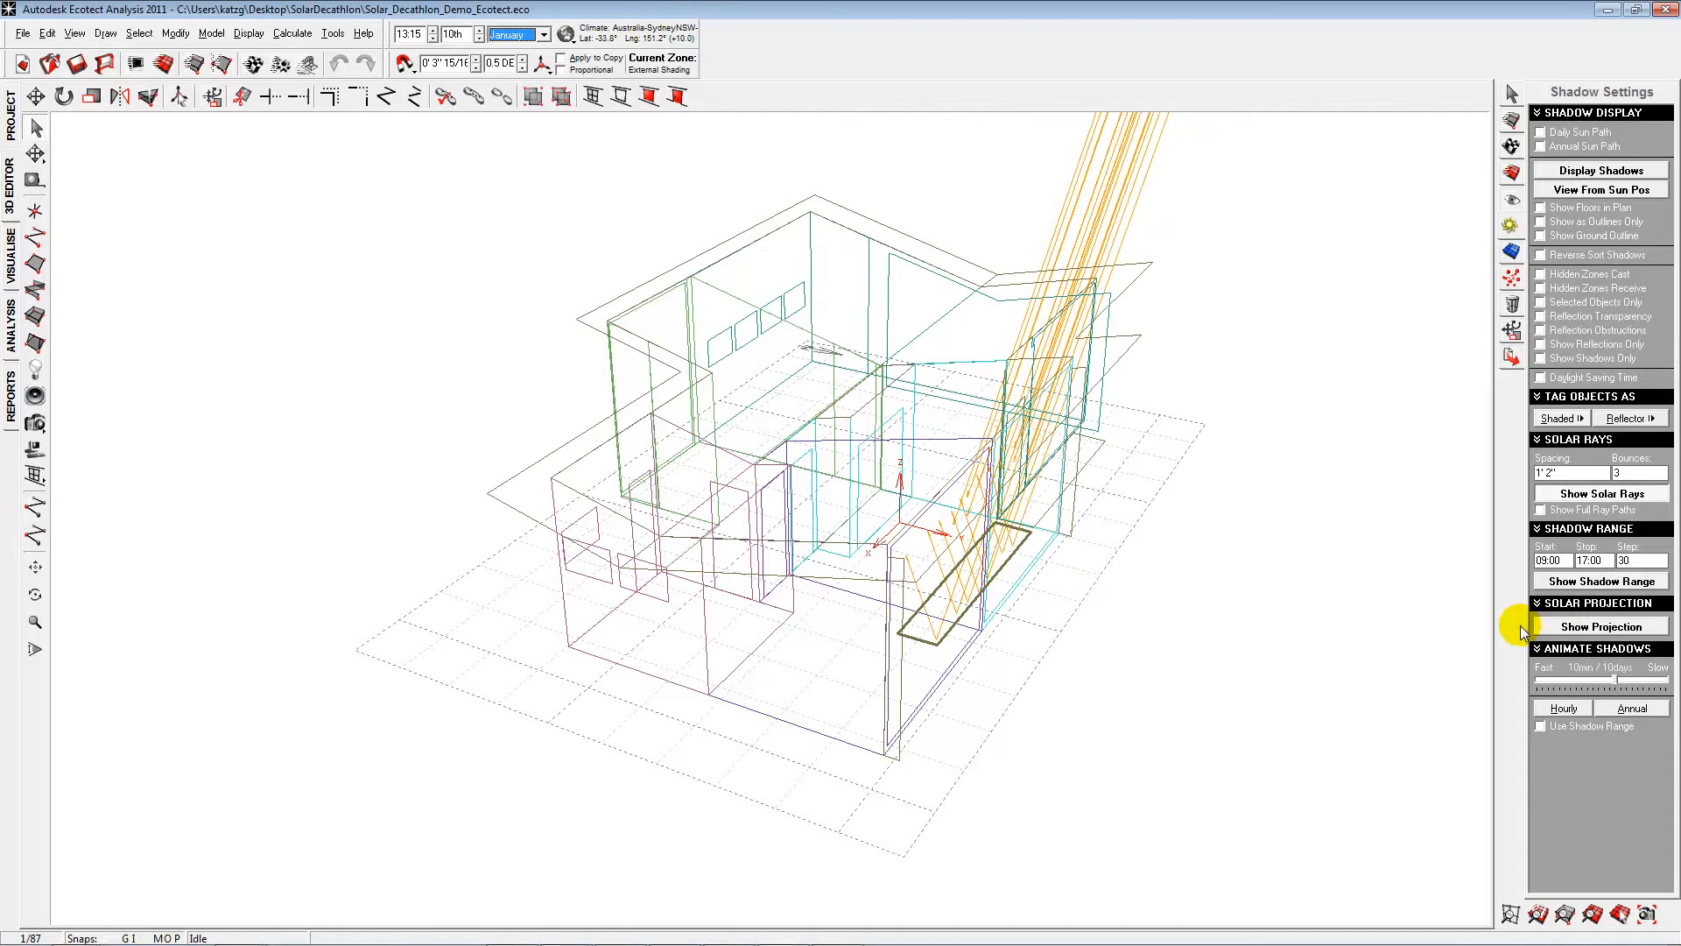
# - Set the solar rays to 5 bounces and change the month to June
pyautogui.click(1652, 472)
pyautogui.moveTo(1652, 472); pyautogui.dragTo(1591, 470)
pyautogui.write('5')
pyautogui.press('Return')
pyautogui.click(544, 35)
pyautogui.click(528, 103)
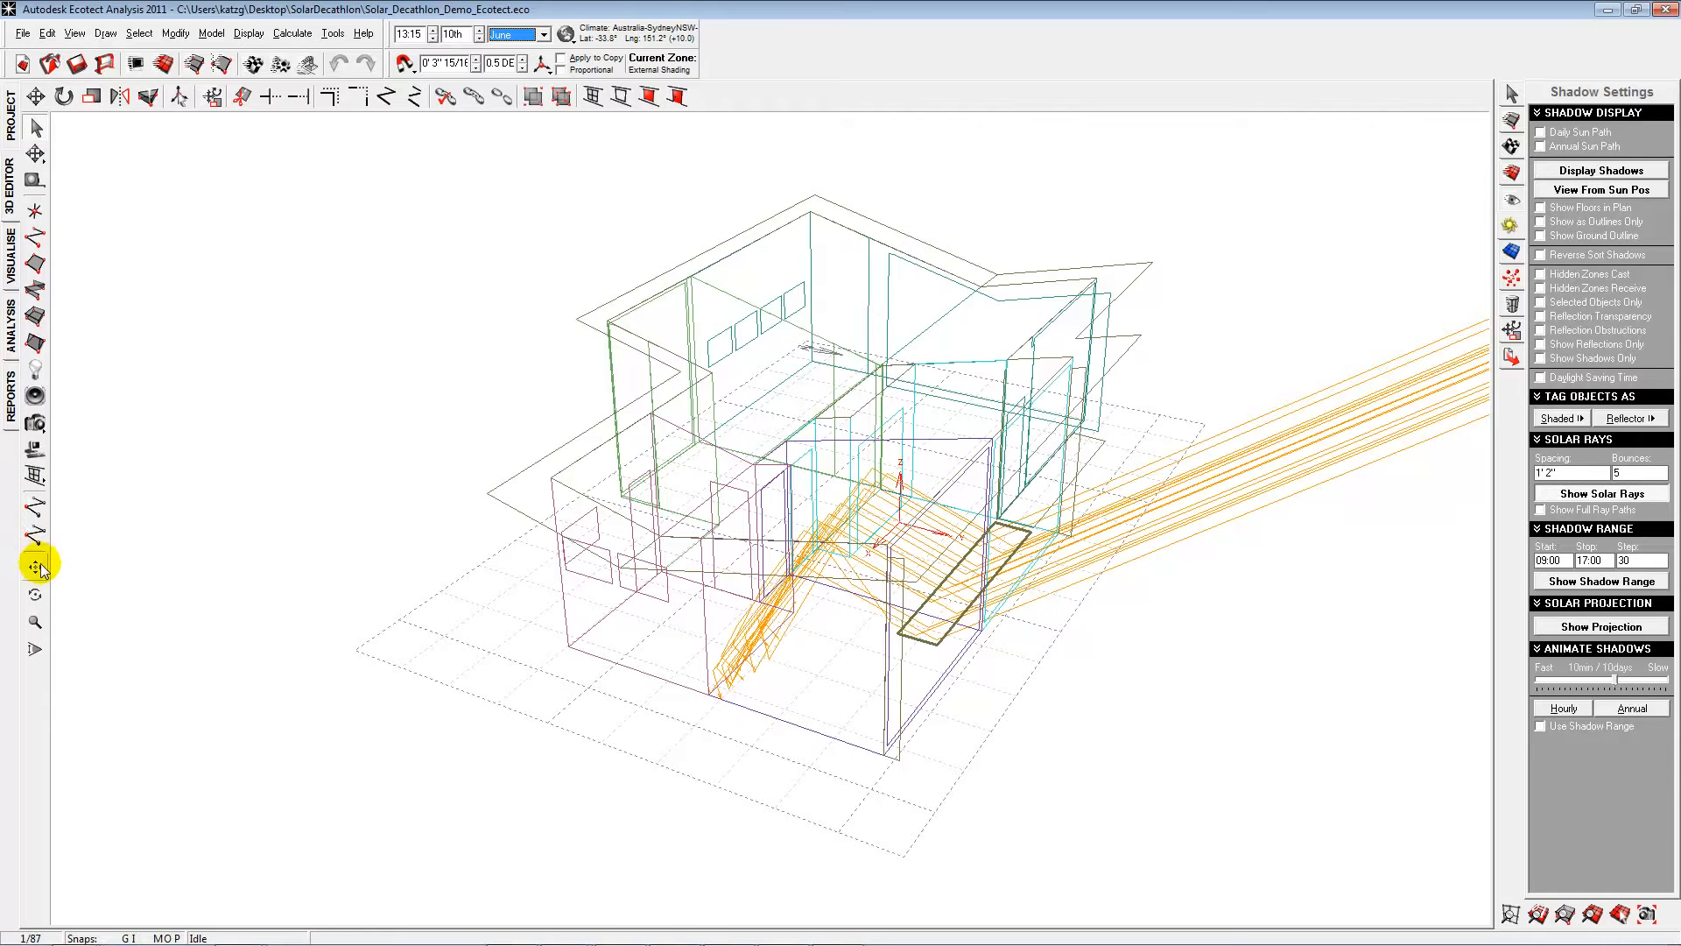
# - Move the time of day back to early morning and forward to 14:45 to examine the reflected rays from a lower viewpoint
pyautogui.click(38, 593)
pyautogui.moveTo(387, 645); pyautogui.dragTo(384, 620)
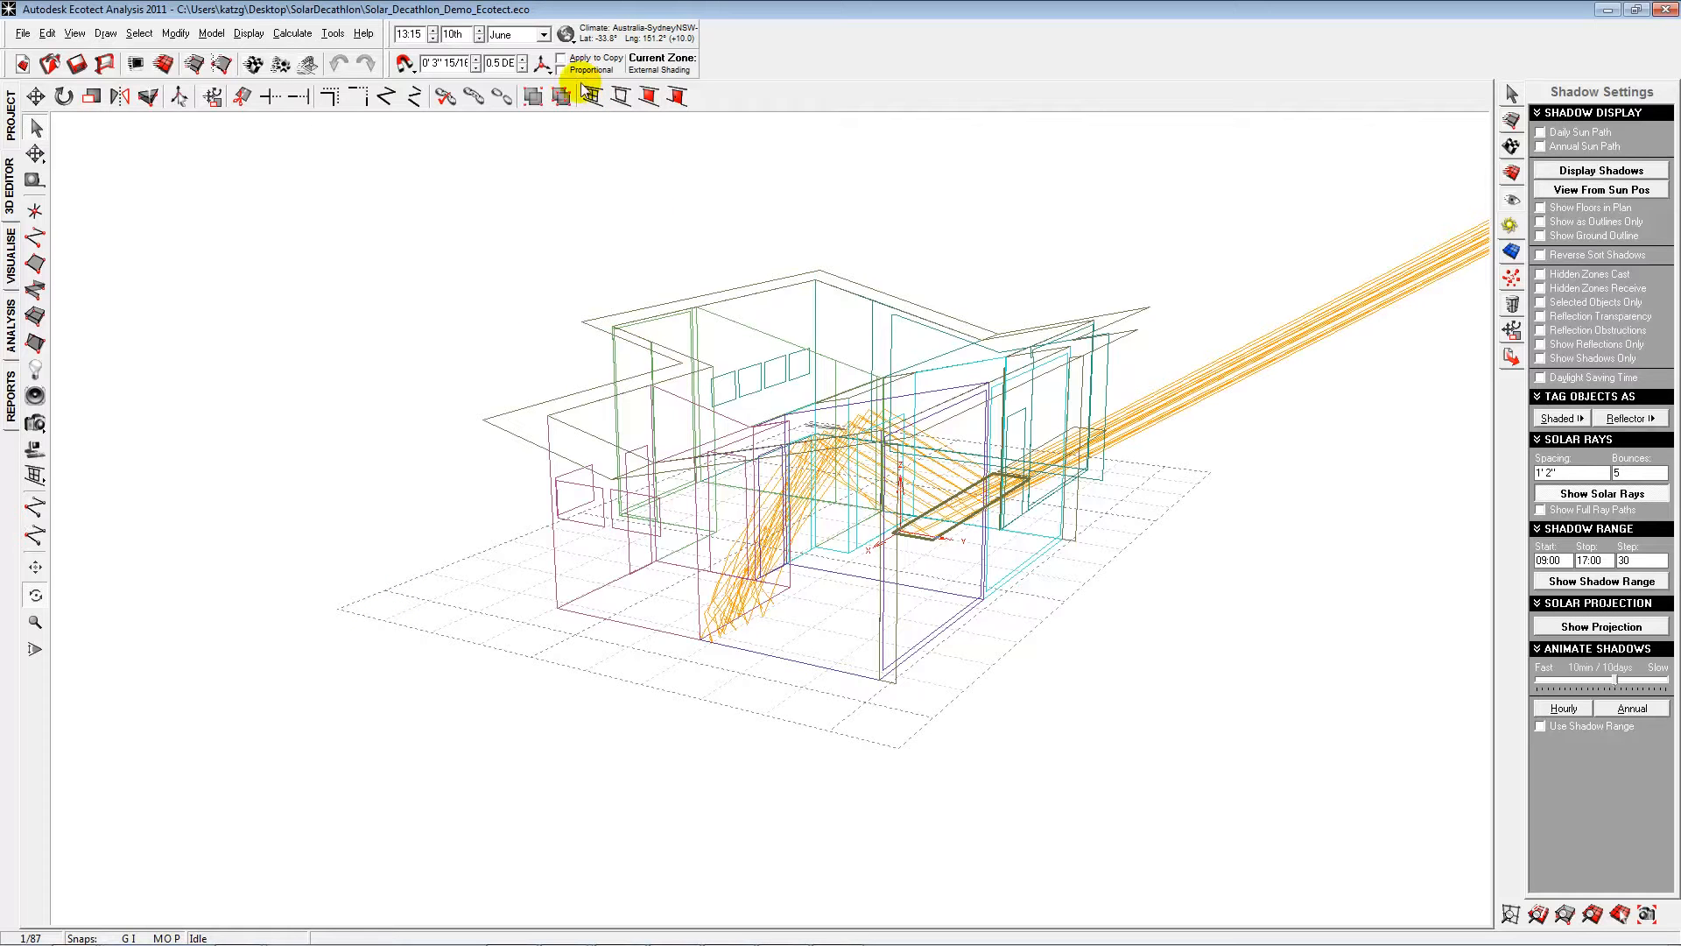
pyautogui.click(432, 38)
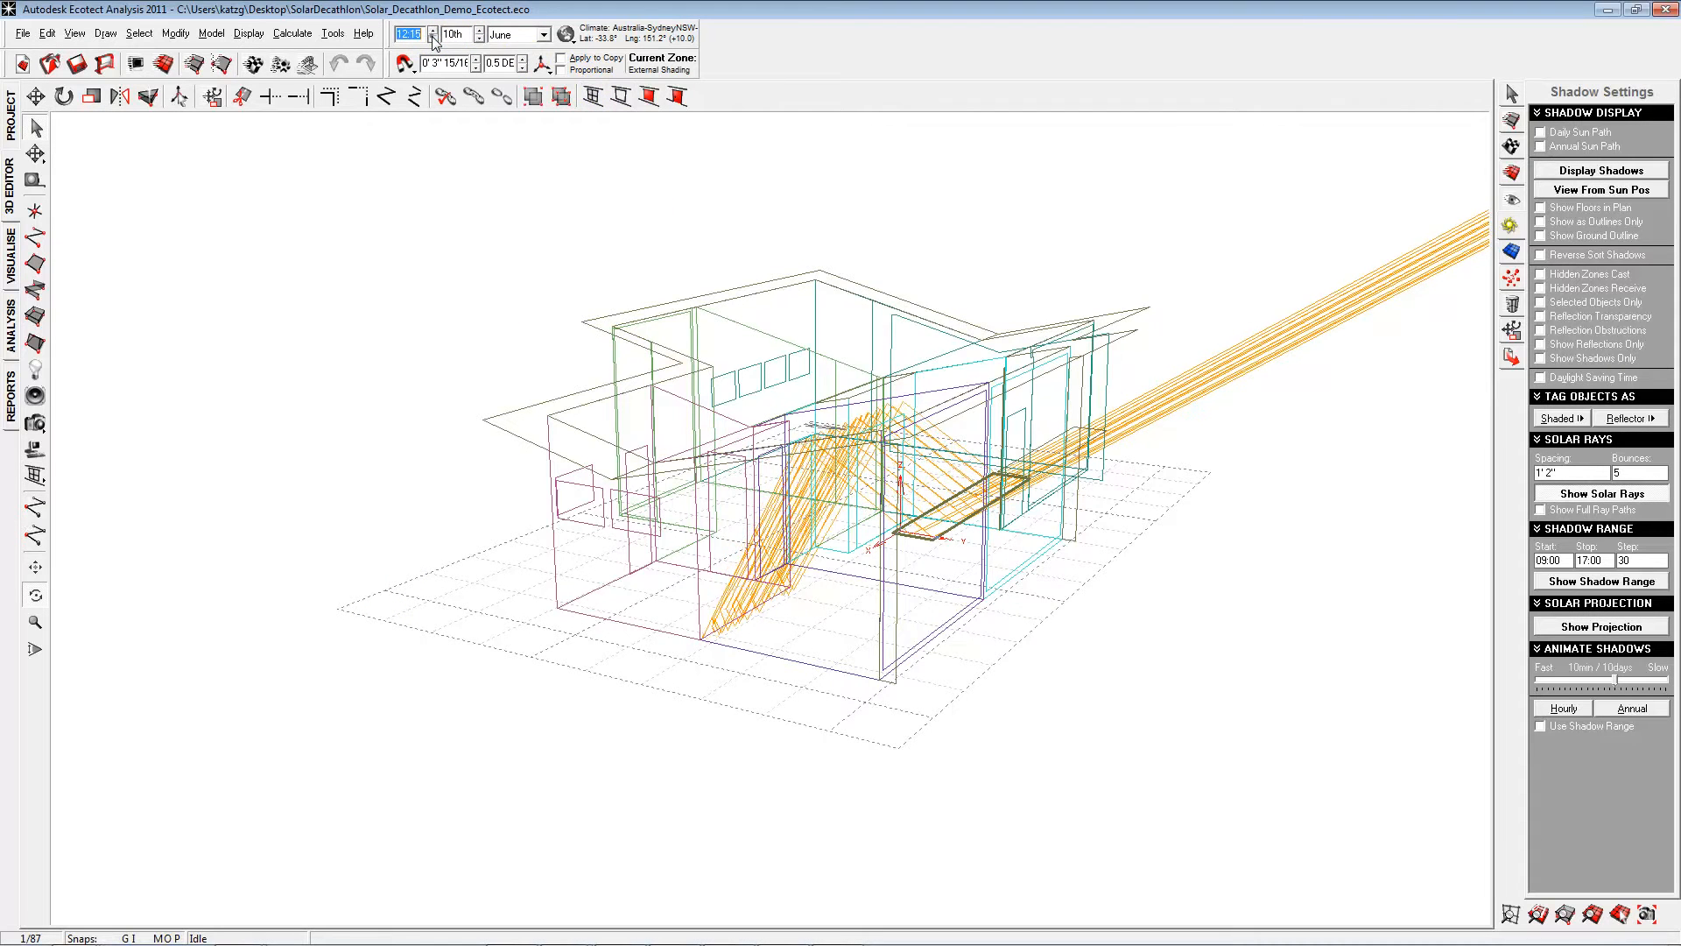
pyautogui.click(433, 39)
pyautogui.click(432, 38)
pyautogui.click(432, 39)
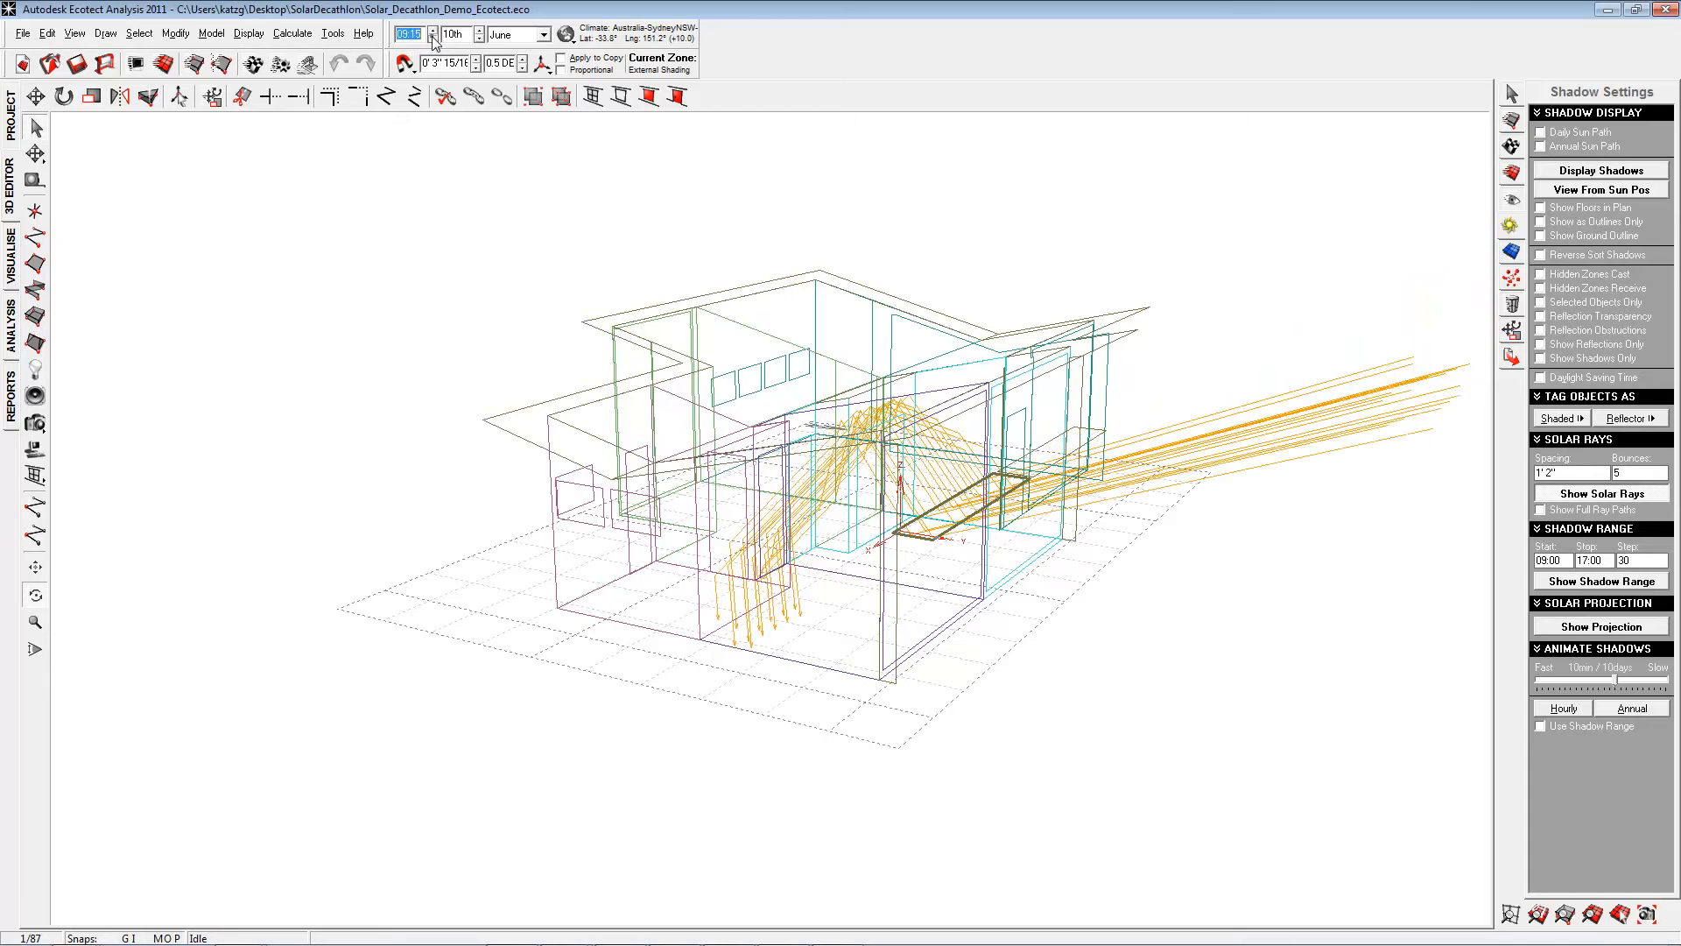
pyautogui.click(432, 38)
pyautogui.click(433, 38)
pyautogui.click(432, 38)
pyautogui.click(433, 38)
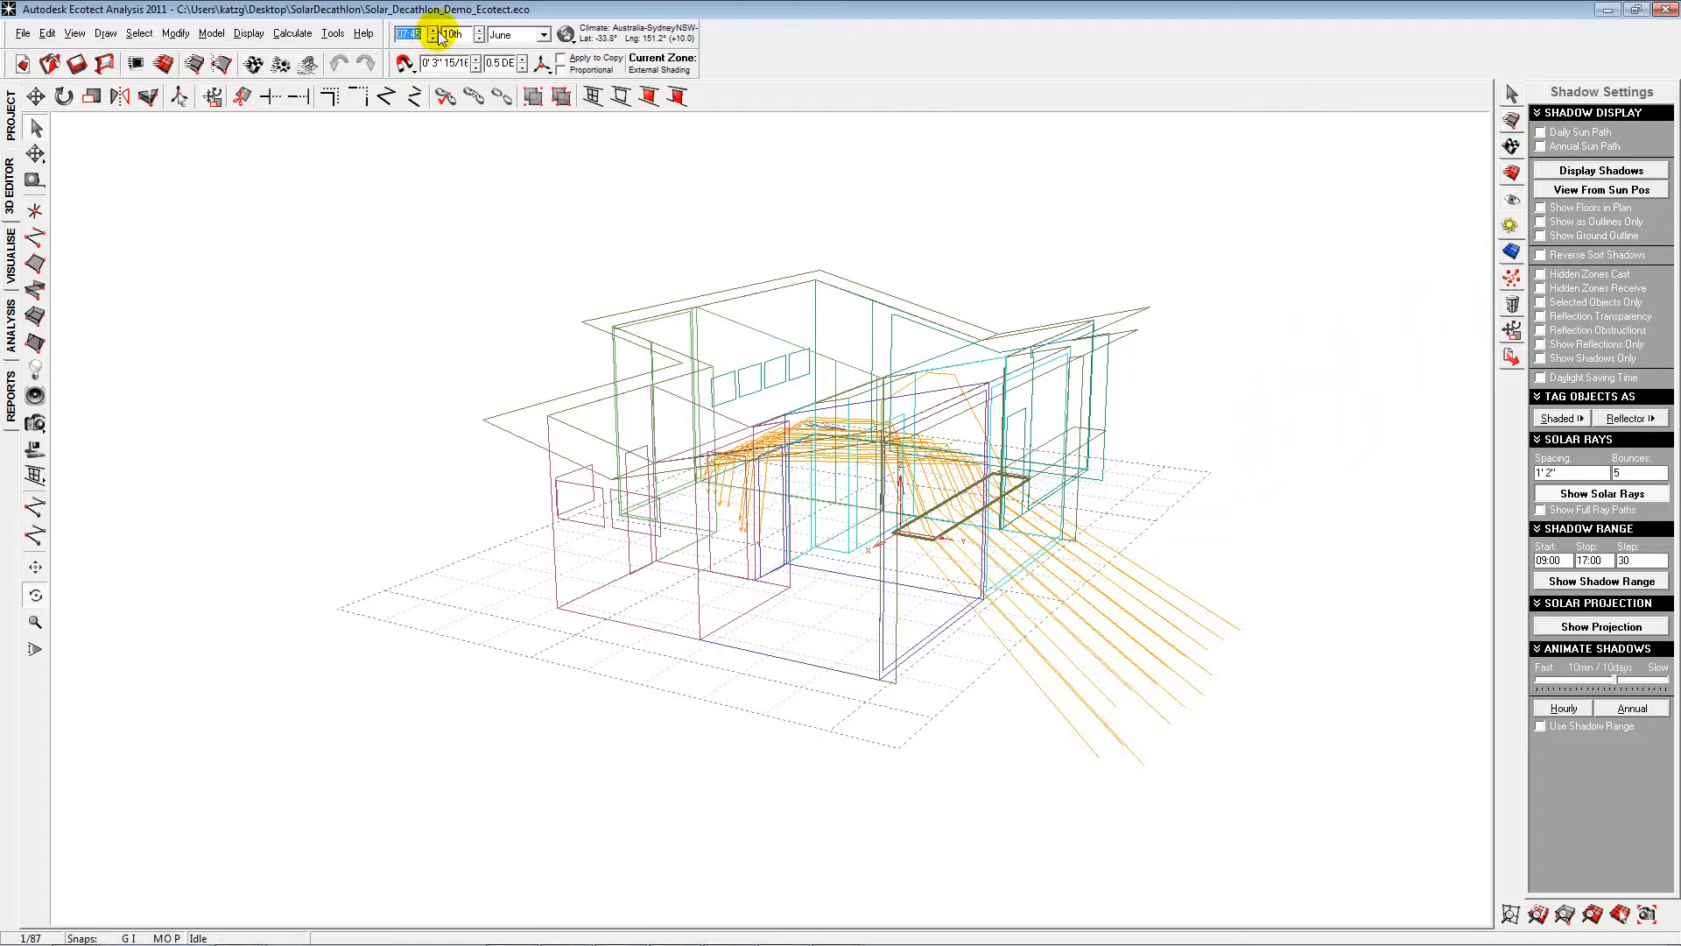
pyautogui.click(434, 30)
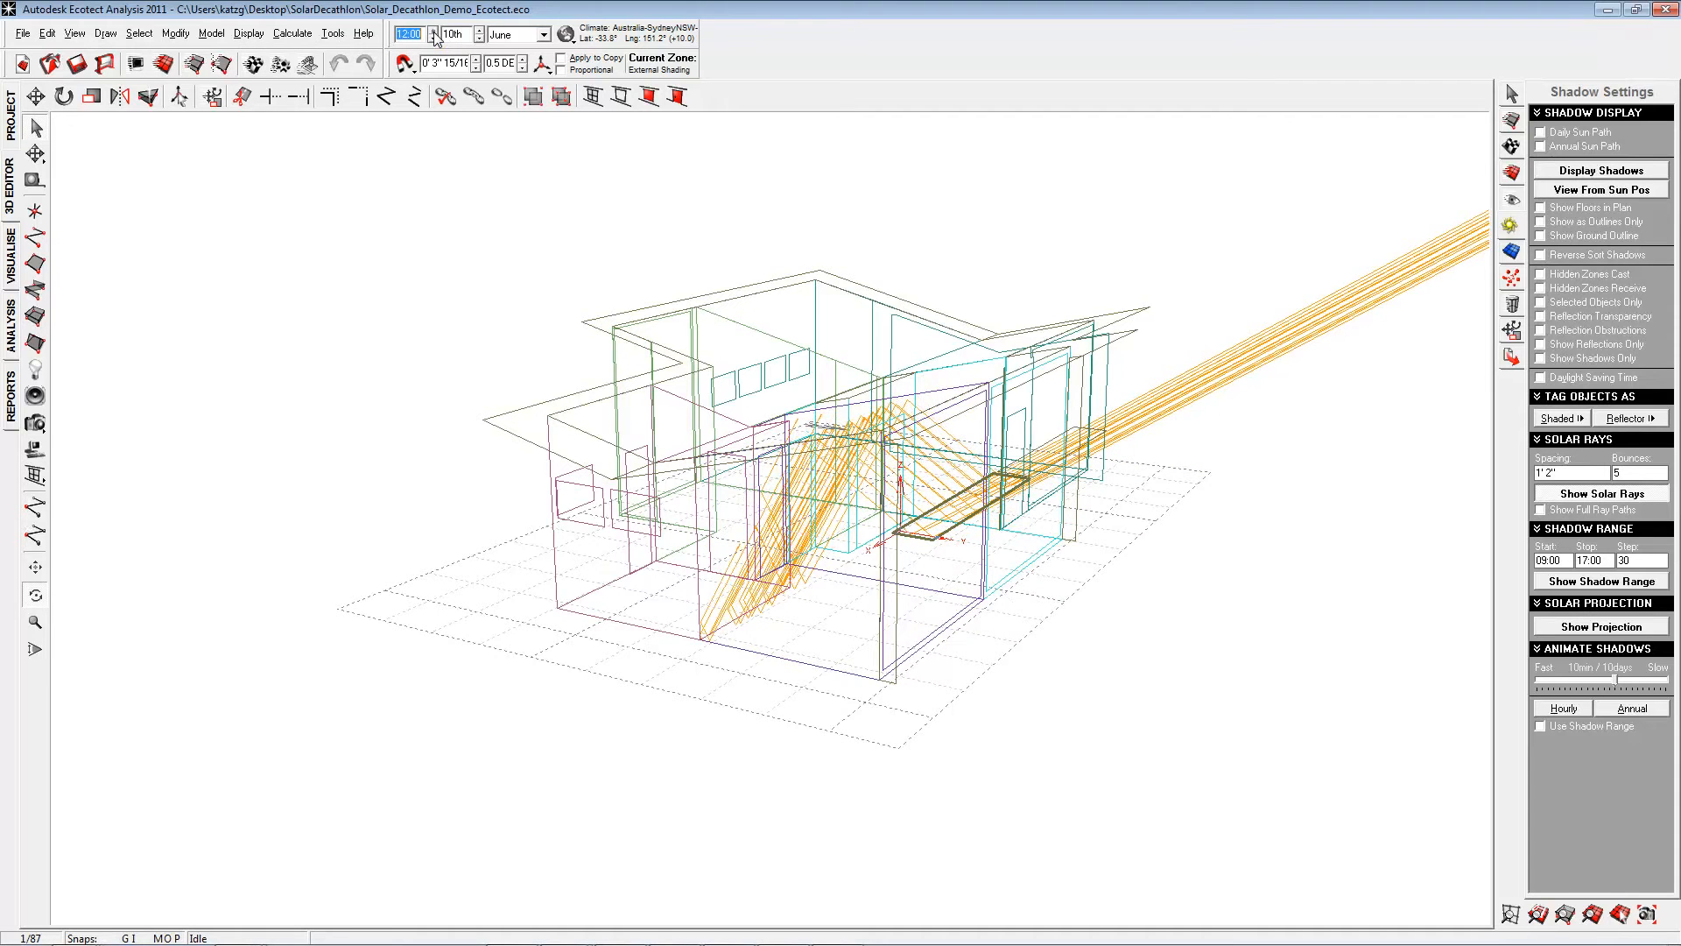
pyautogui.click(433, 32)
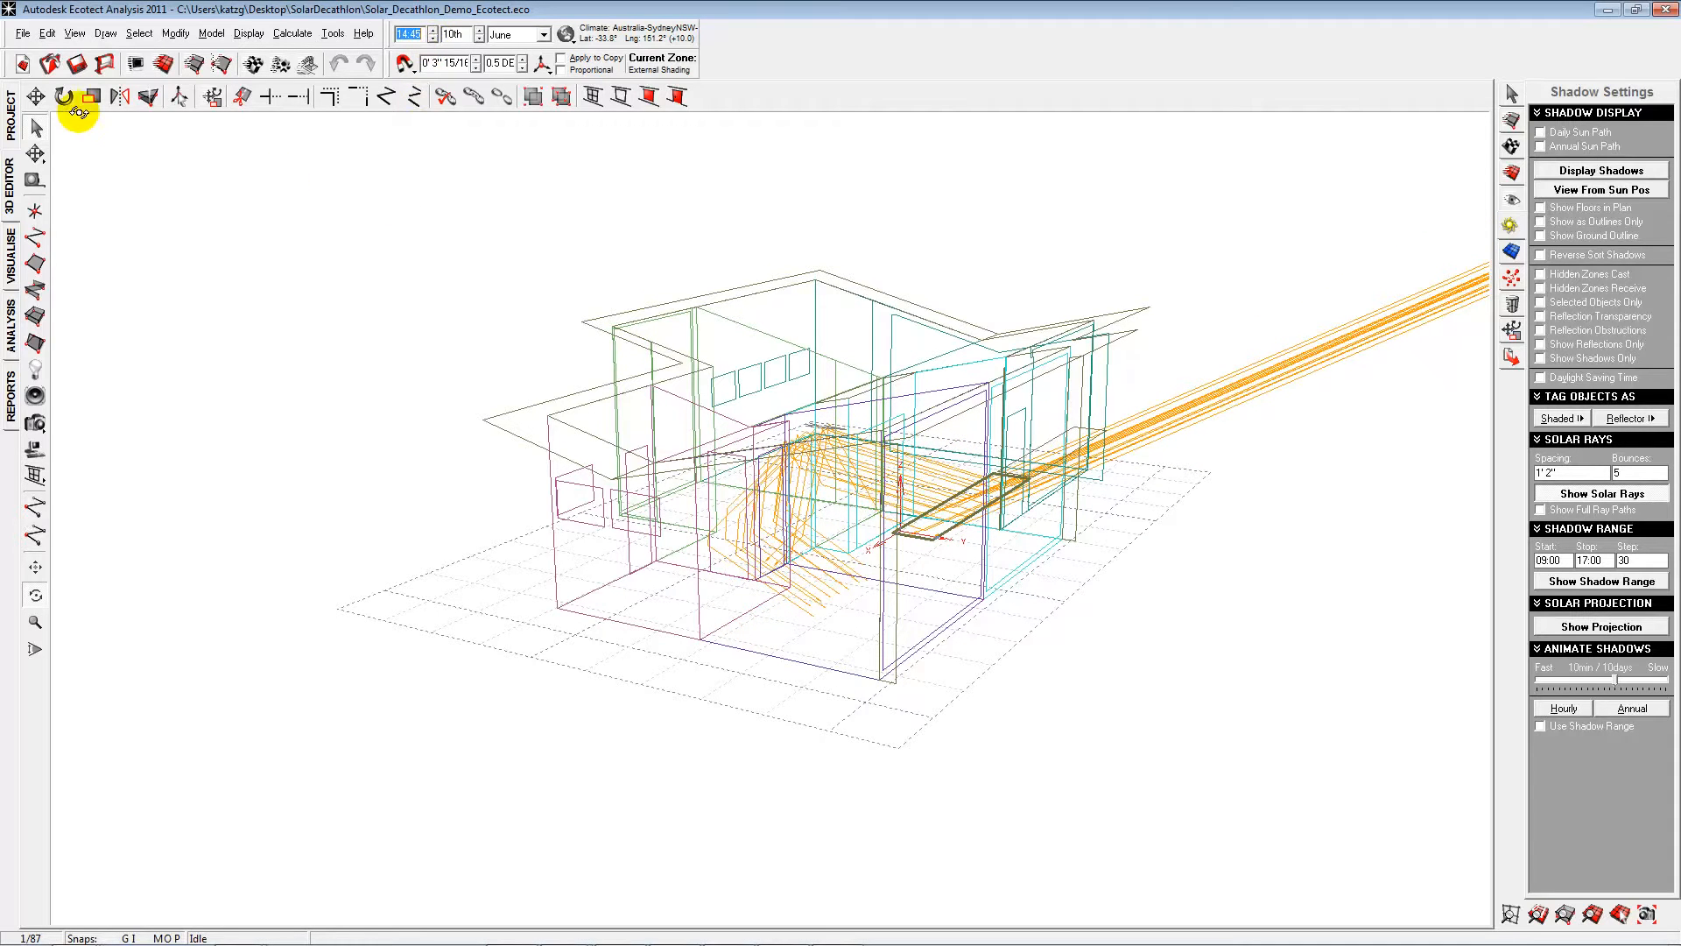
# - Select the floor of the front room that receives the reflected rays
pyautogui.click(37, 128)
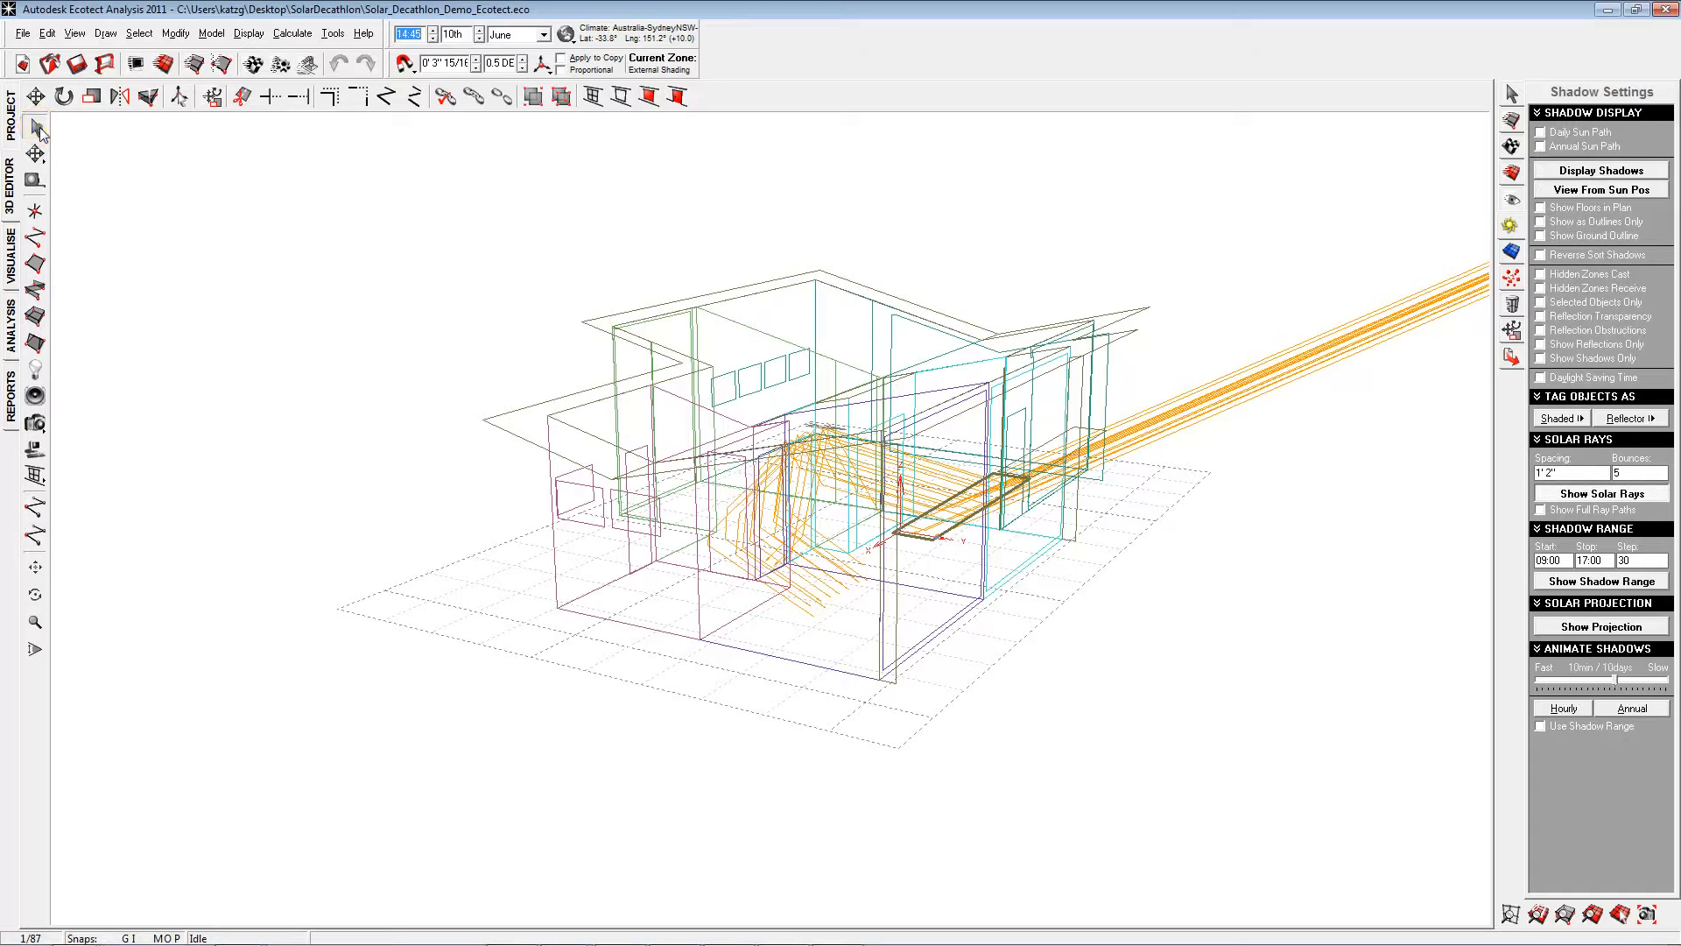
pyautogui.click(70, 194)
pyautogui.click(881, 815)
pyautogui.click(840, 667)
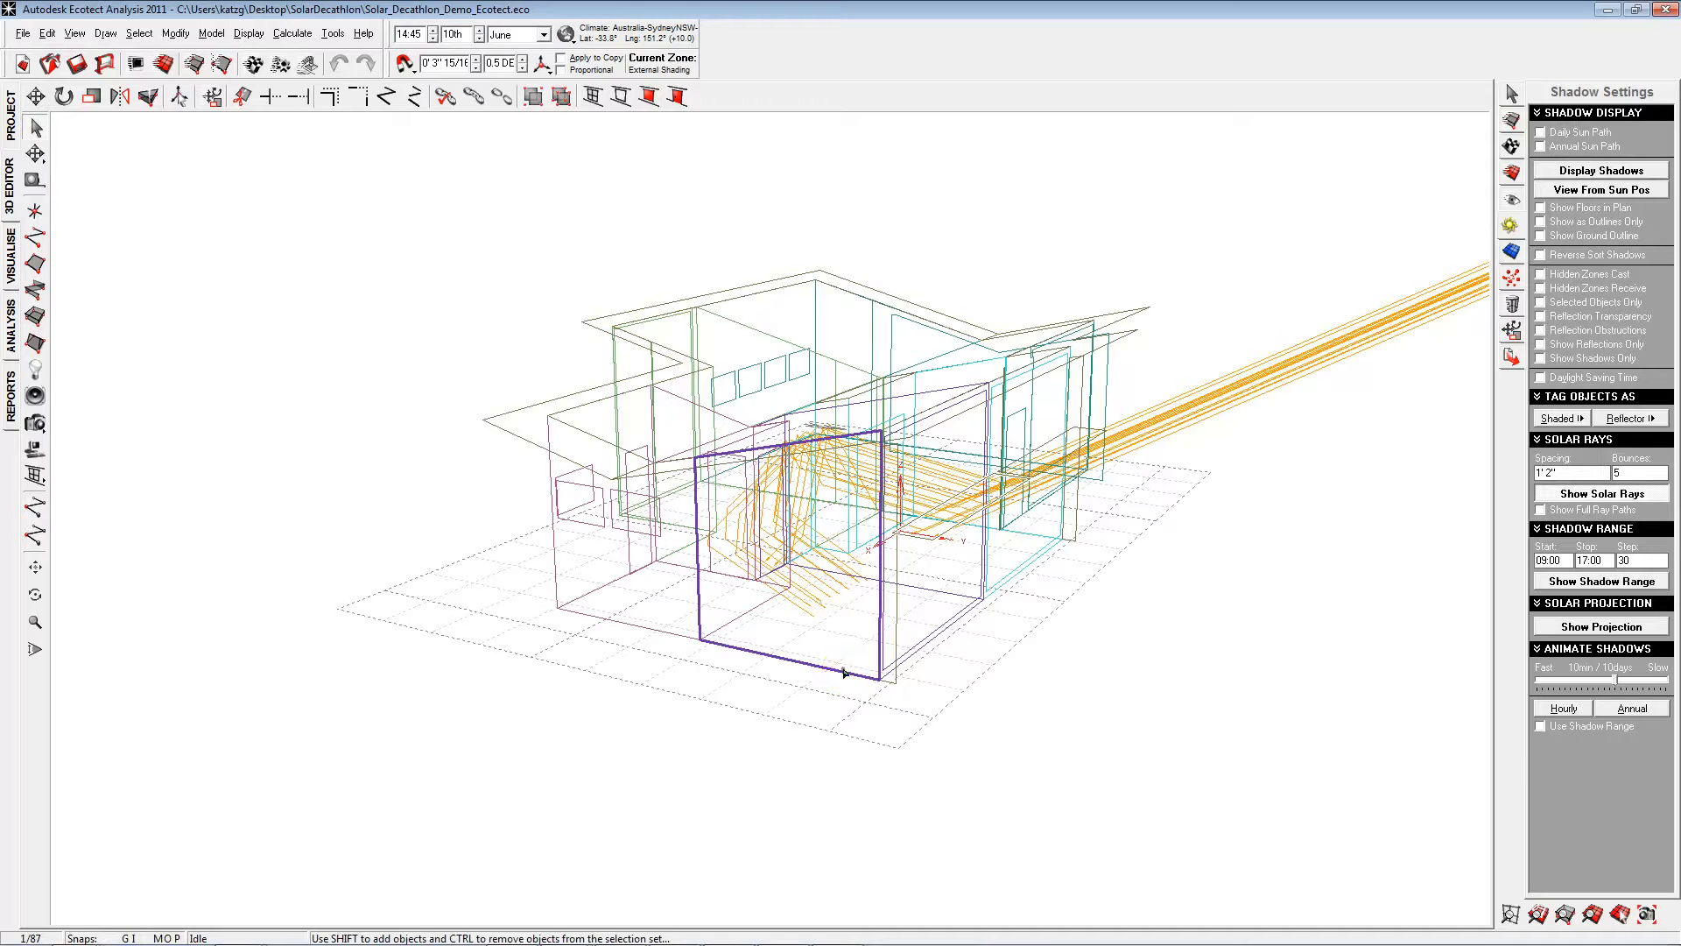
pyautogui.click(920, 663)
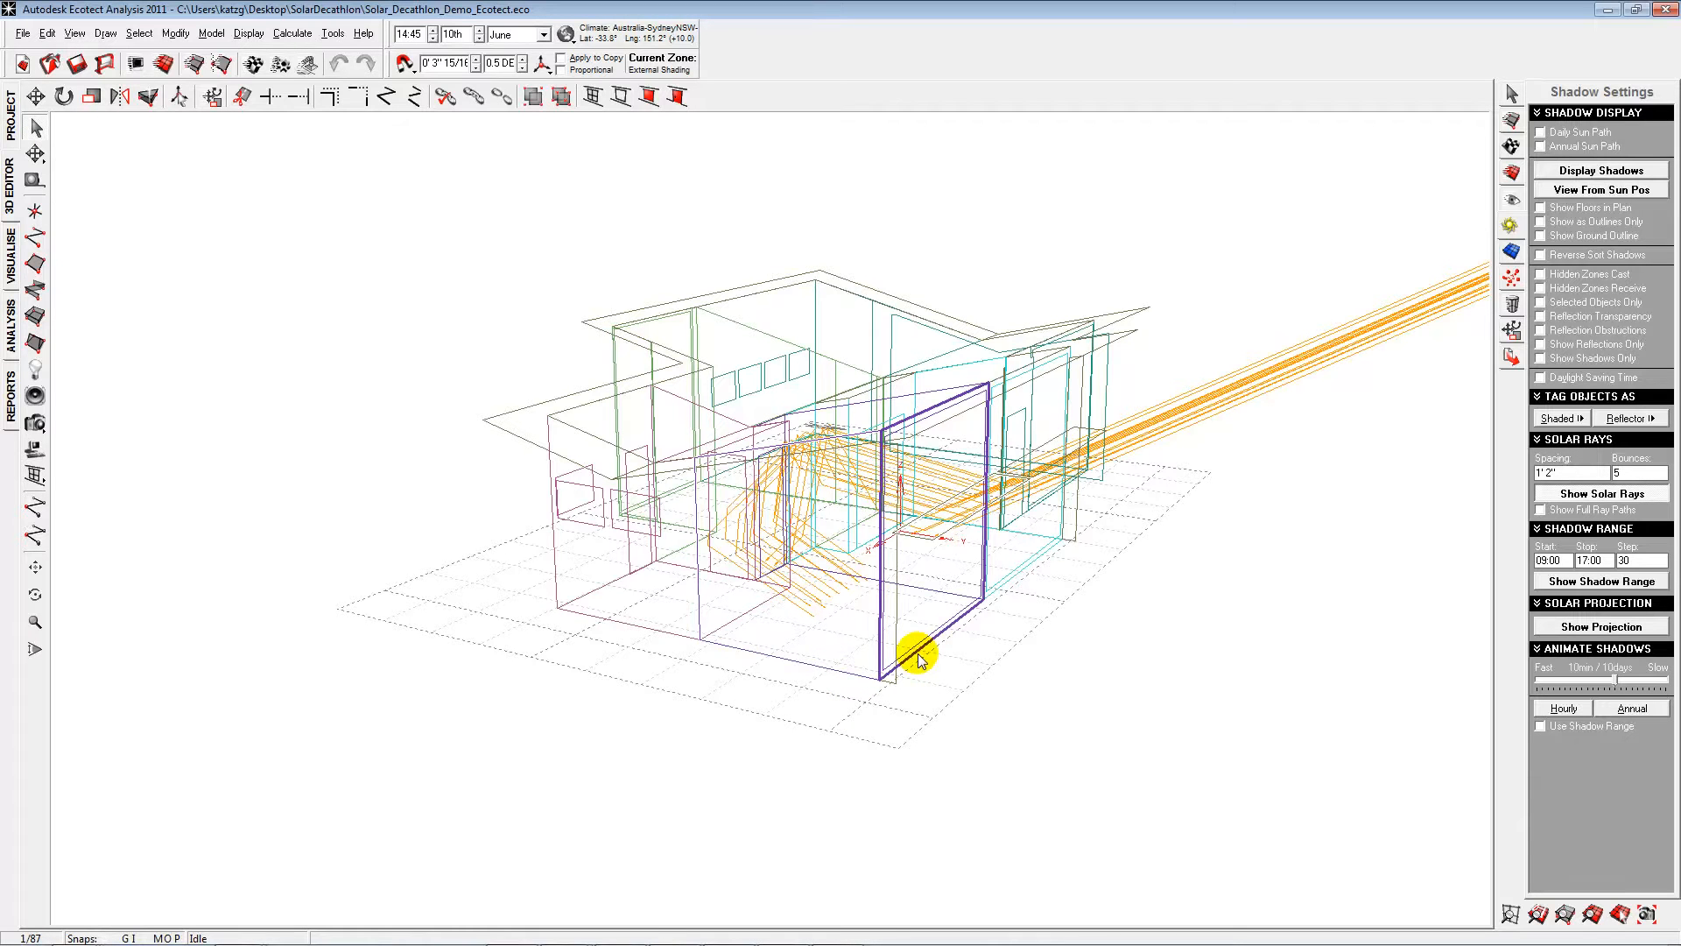
pyautogui.click(917, 657)
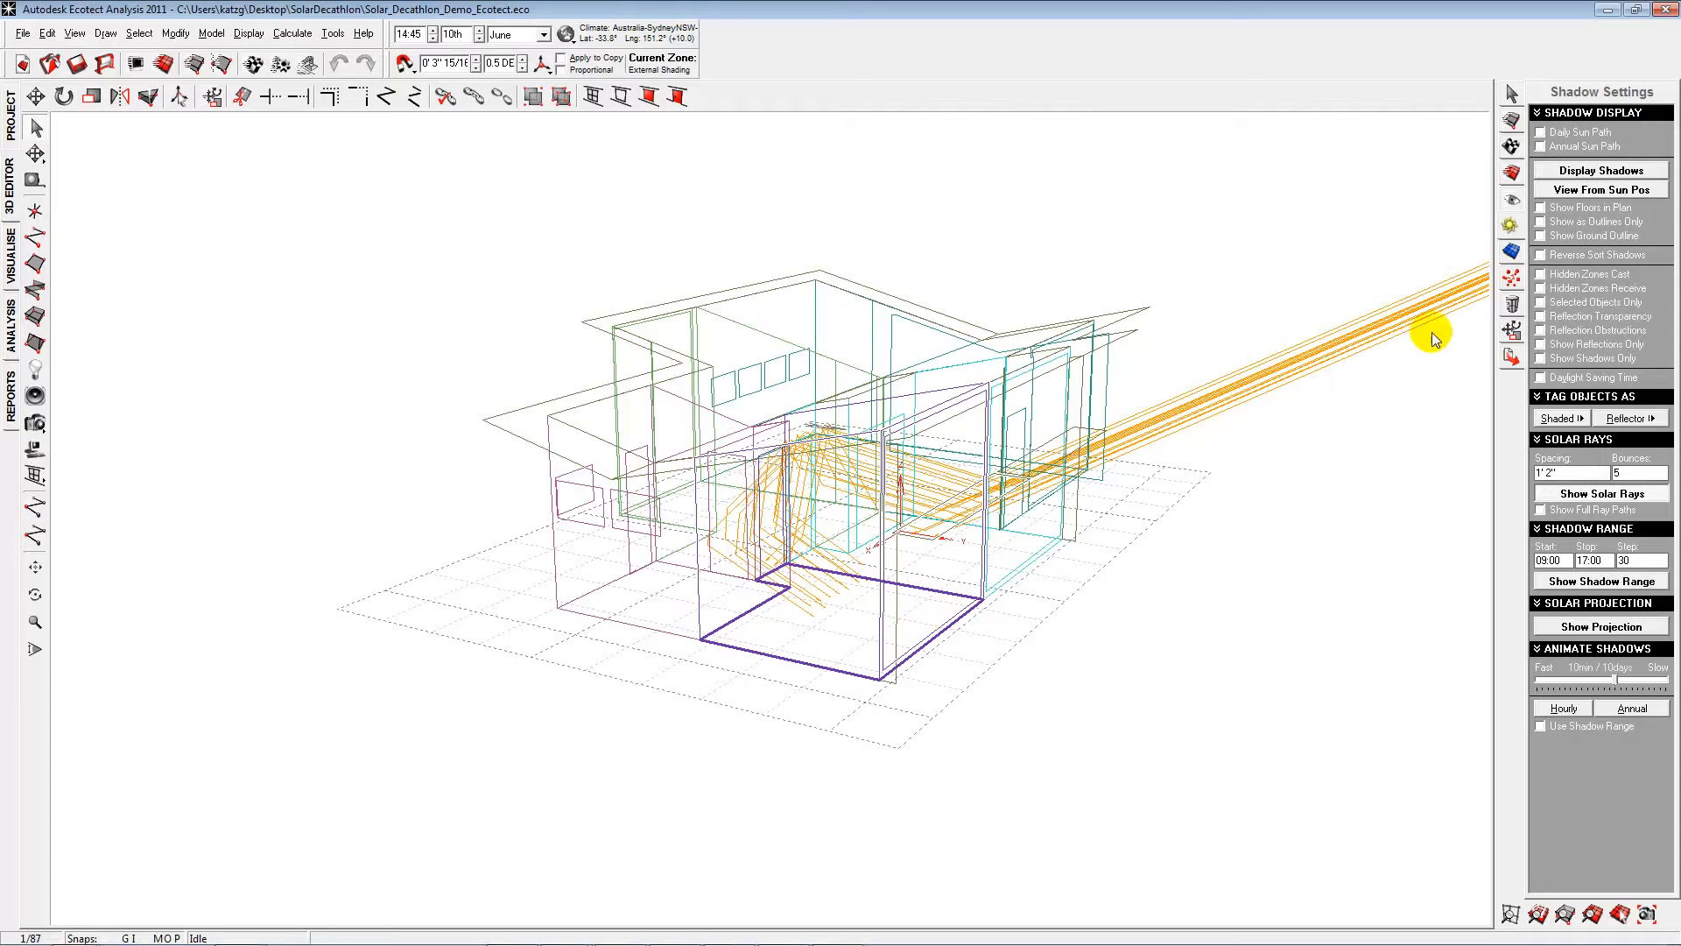
# - Fit an analysis grid within the selected floor on the XY axis at an offset of 1' 11" 5/8
pyautogui.click(1510, 251)
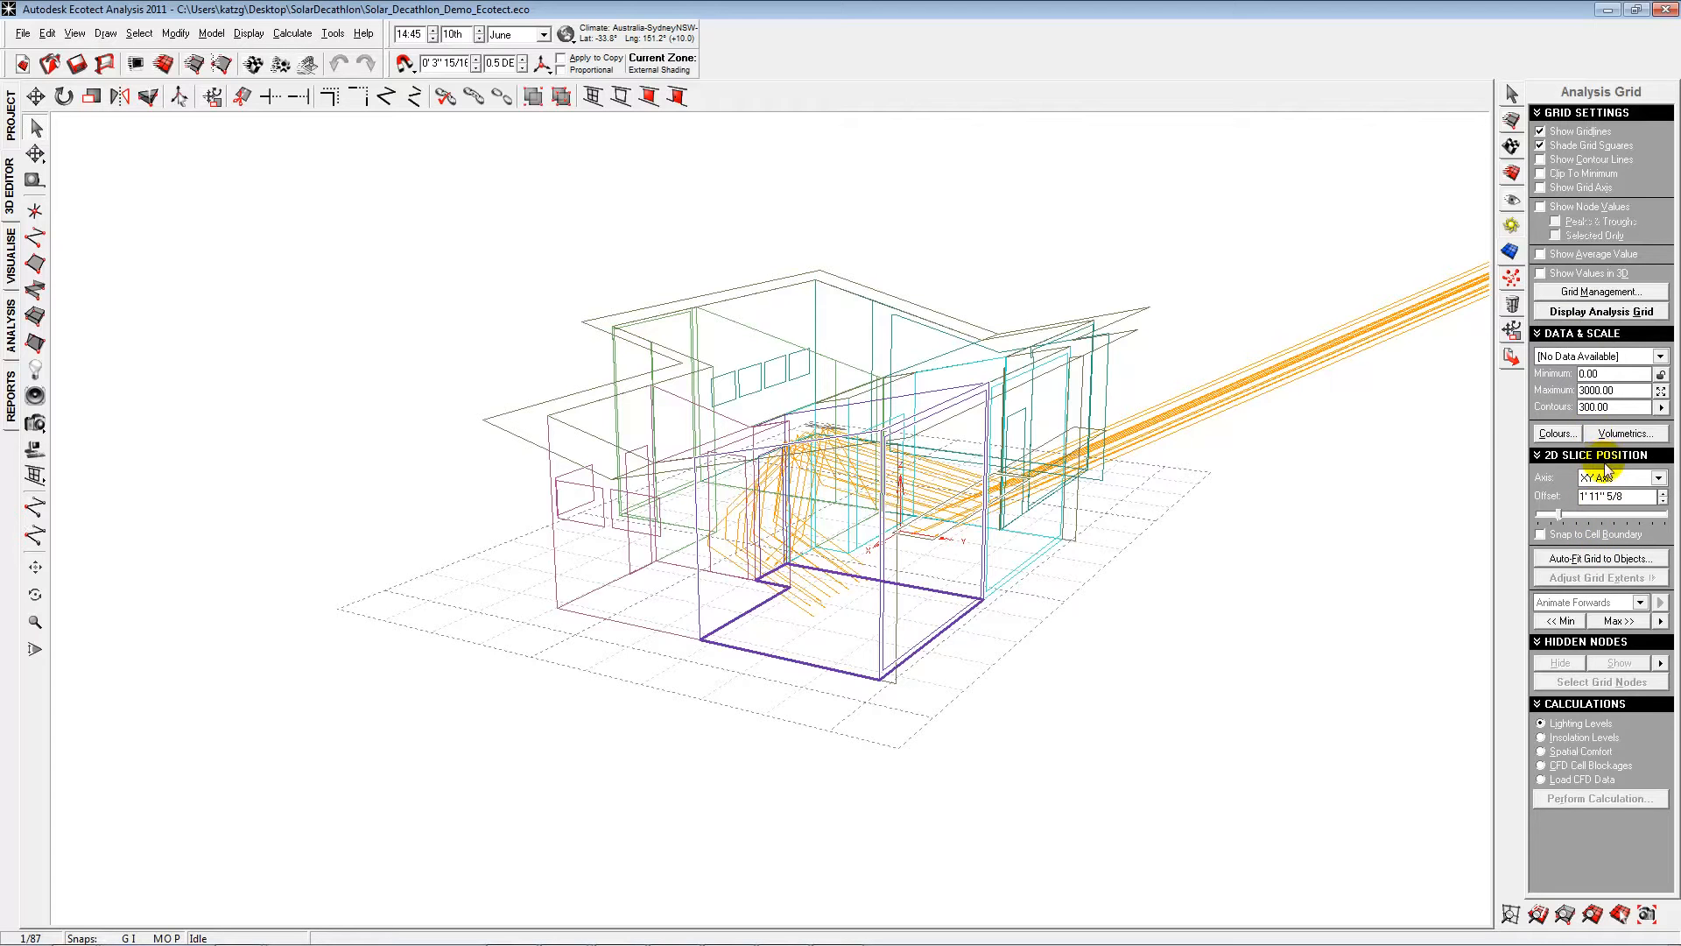
pyautogui.click(1601, 558)
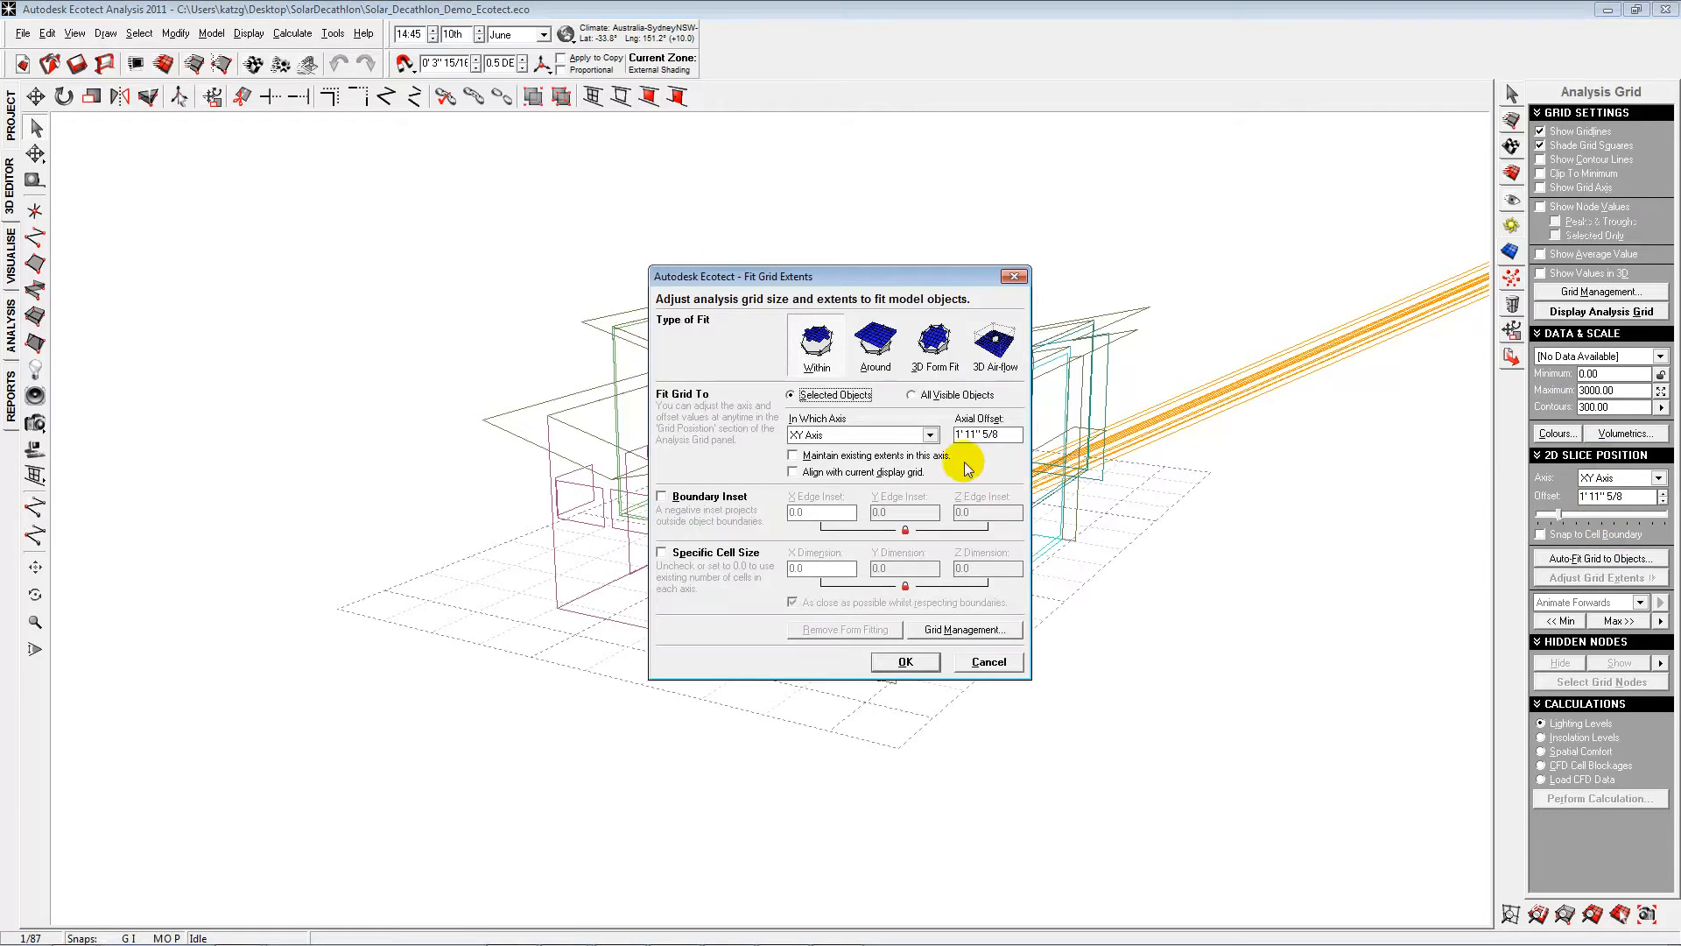
pyautogui.click(910, 664)
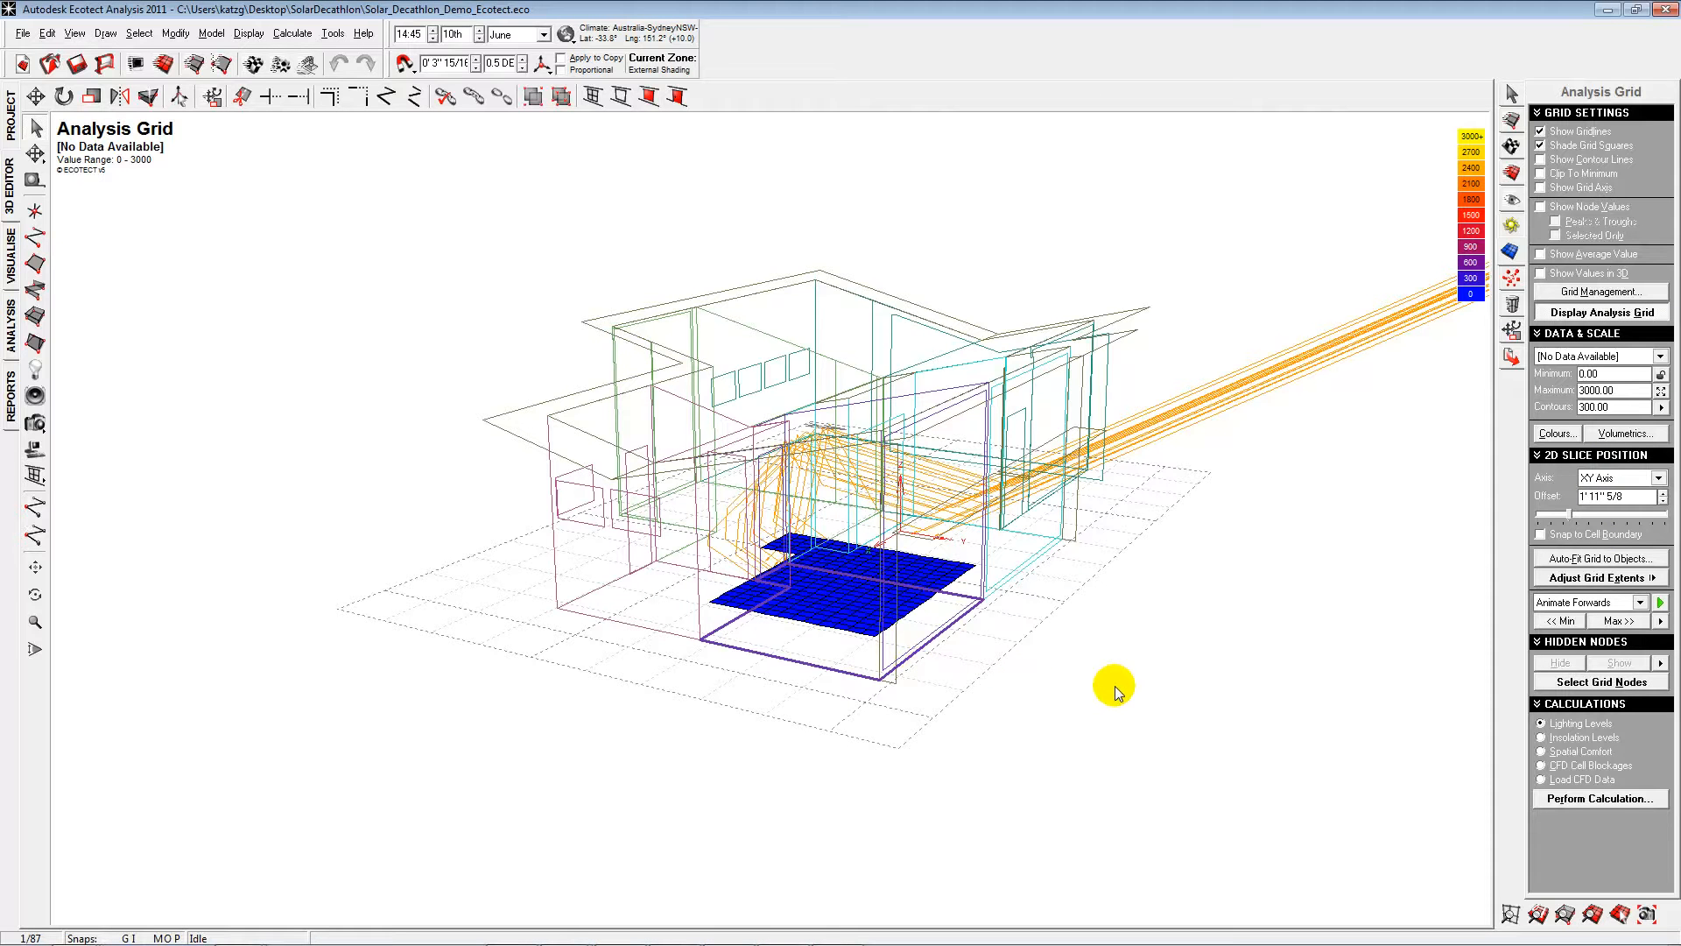
# - Calculate overall daylight and electric light levels over the analysis grid with High Precision and a CIE Overcast Sky
pyautogui.click(1594, 800)
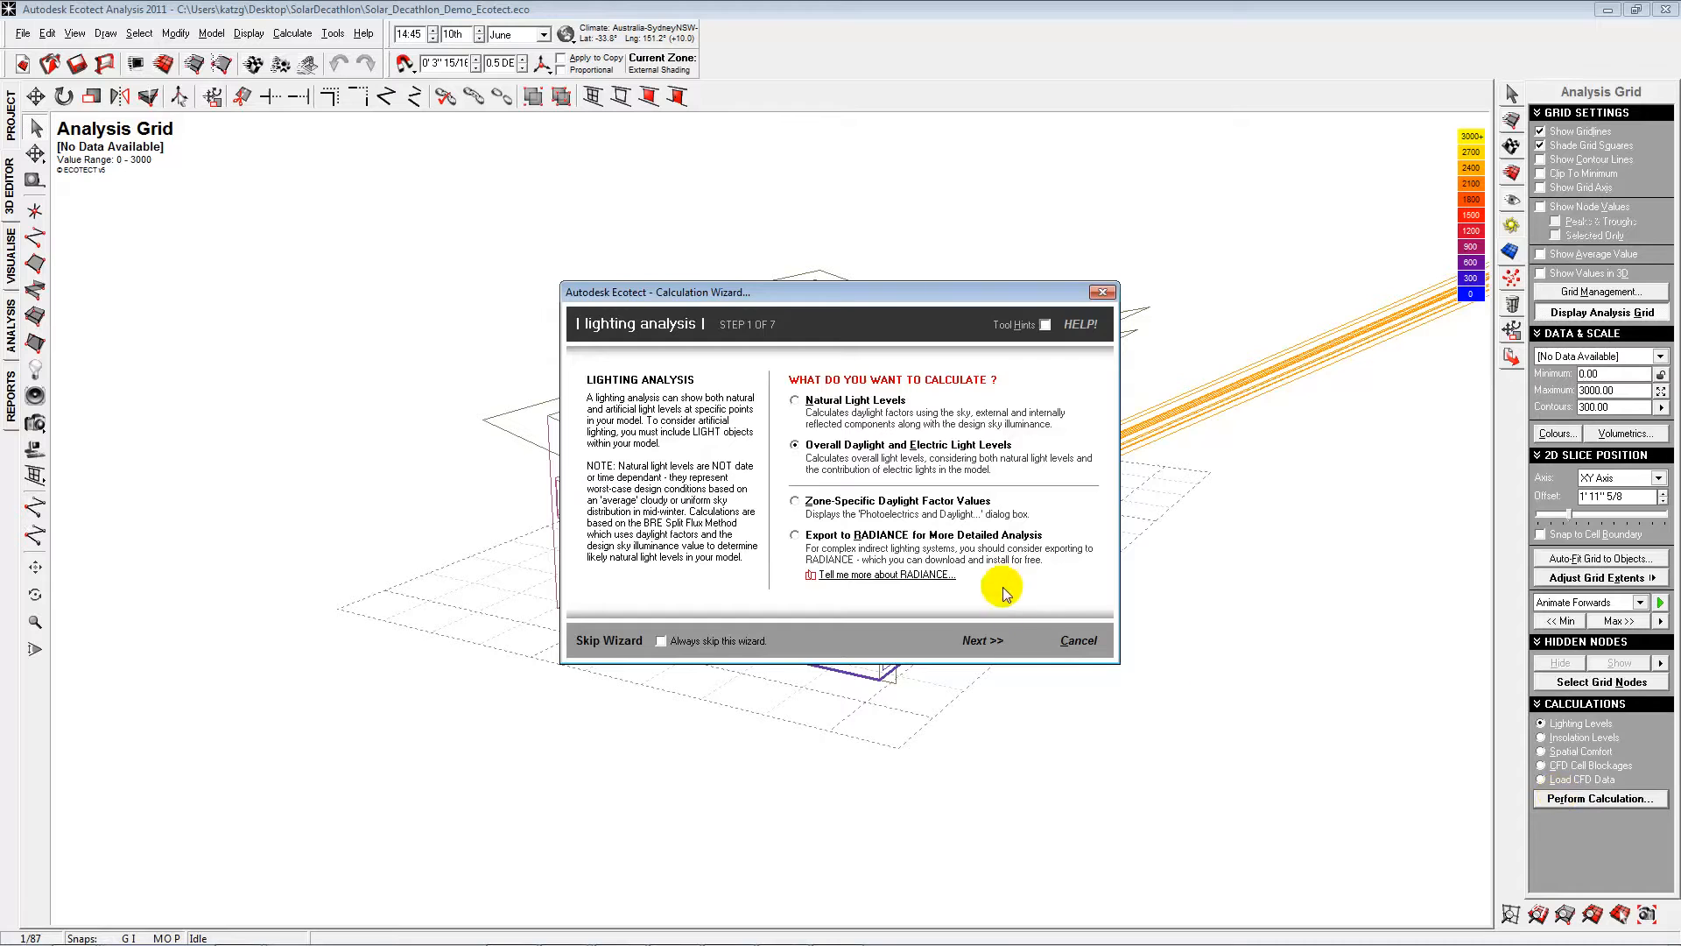
pyautogui.click(661, 641)
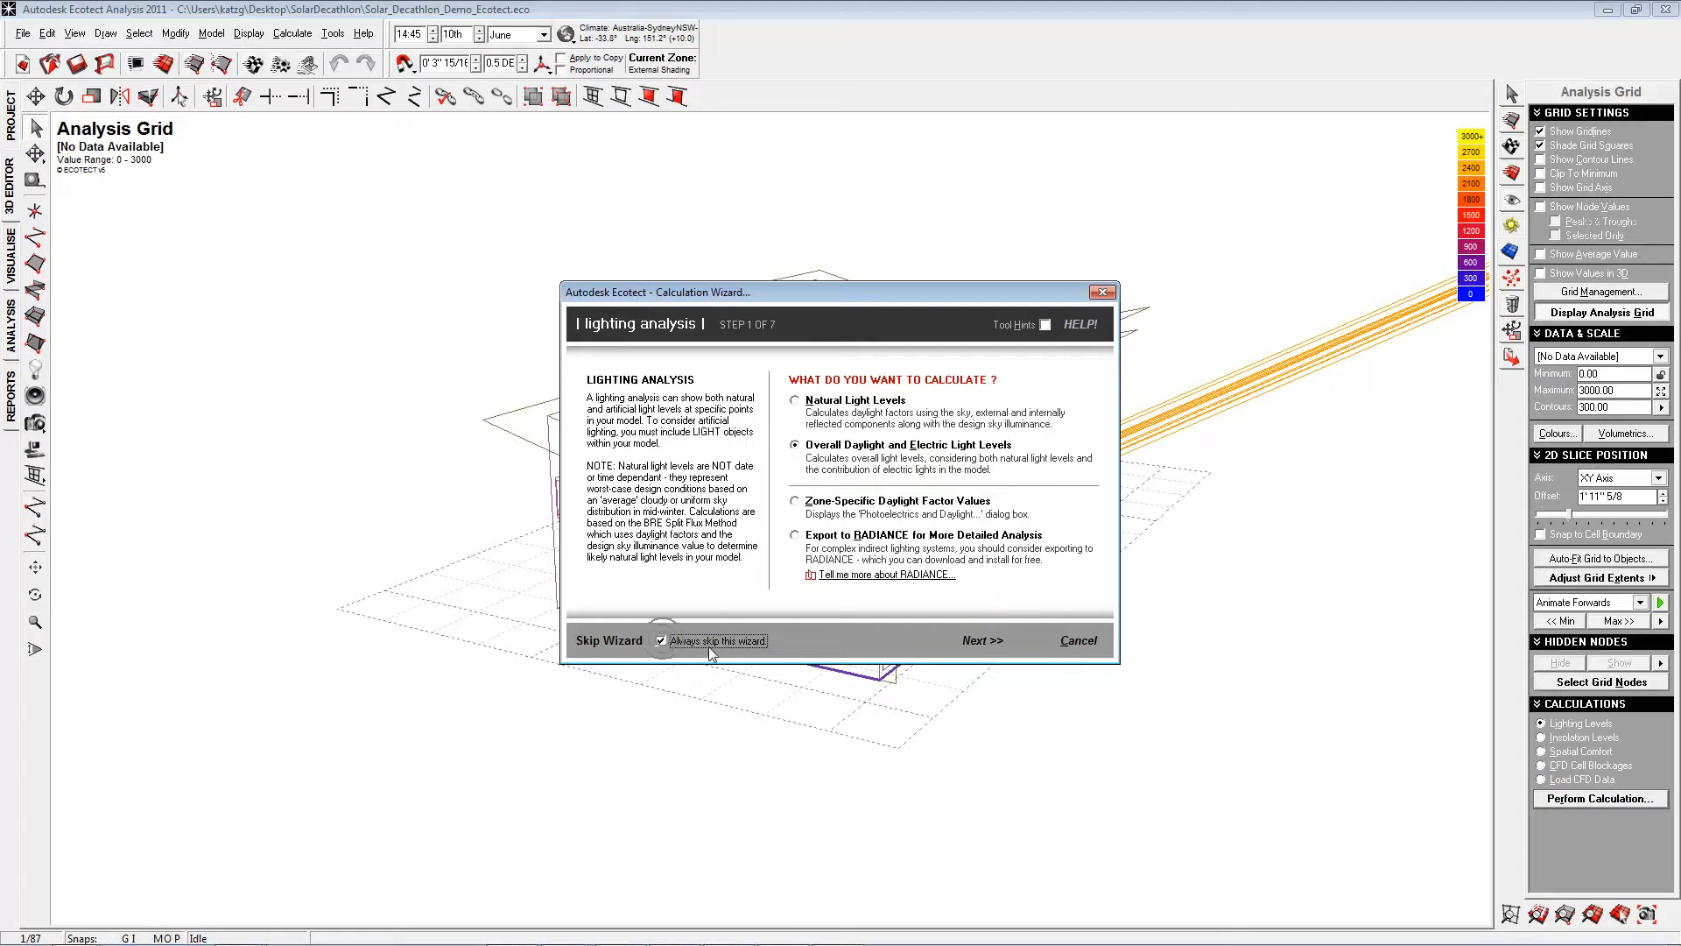
pyautogui.click(662, 640)
pyautogui.click(981, 642)
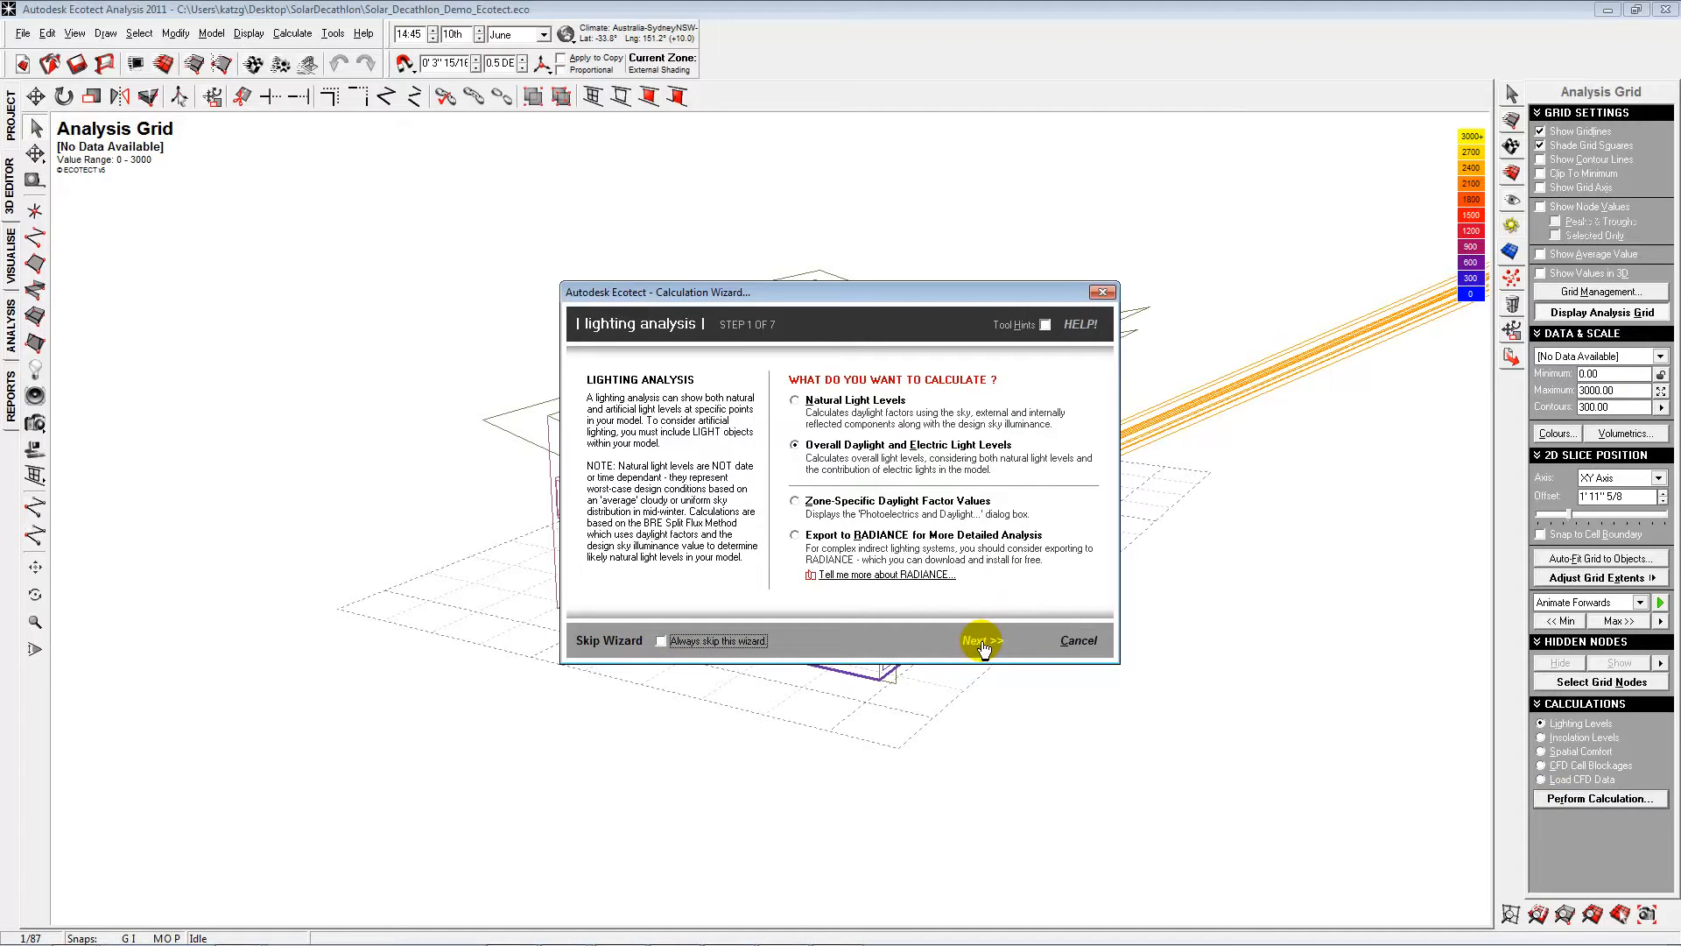
pyautogui.click(611, 640)
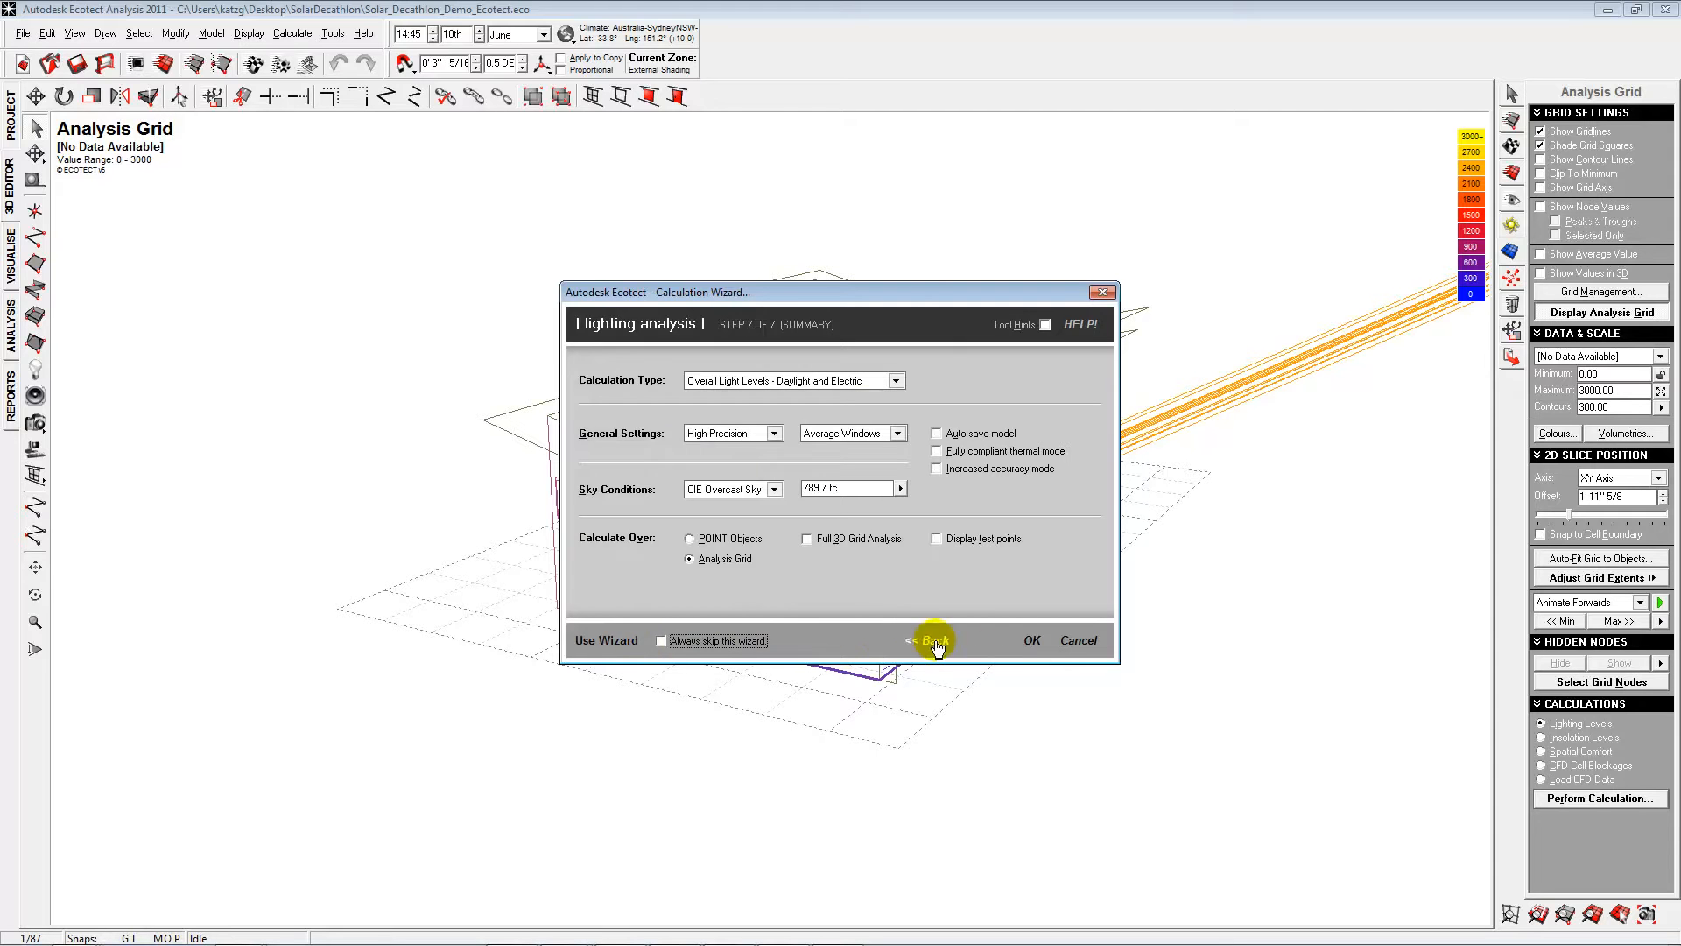
pyautogui.click(1031, 640)
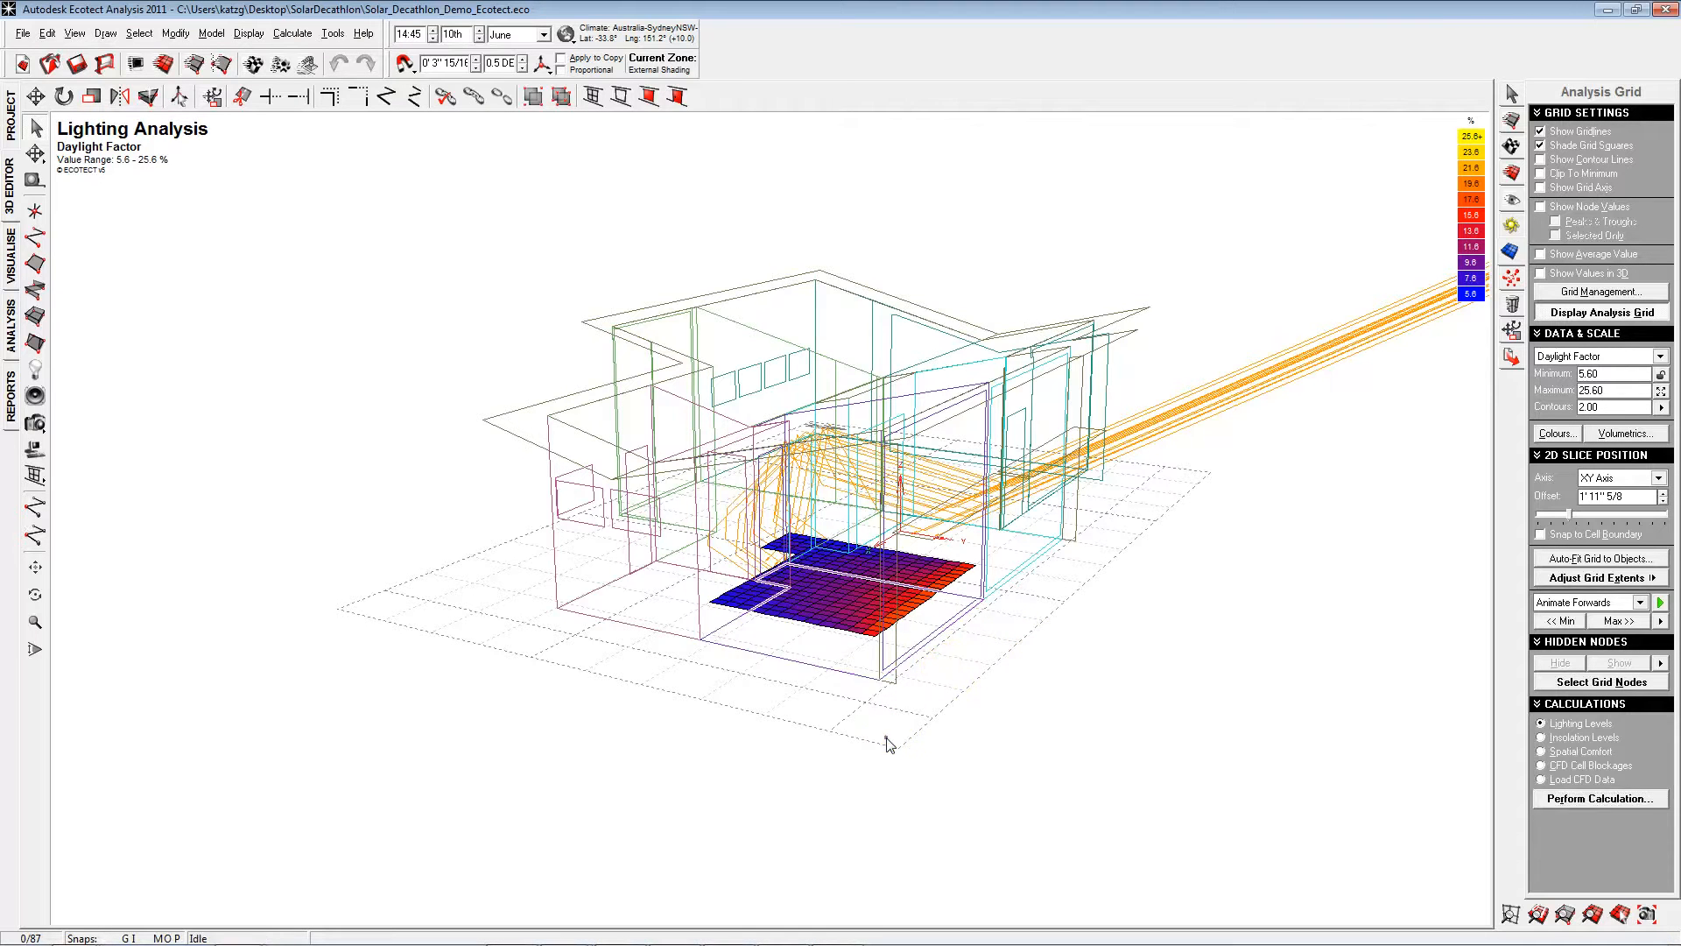
# - Add contour lines to the analysis grid and switch its displayed data to Daylighting Levels
pyautogui.scroll(3, 891, 740)
pyautogui.scroll(4, 895, 744)
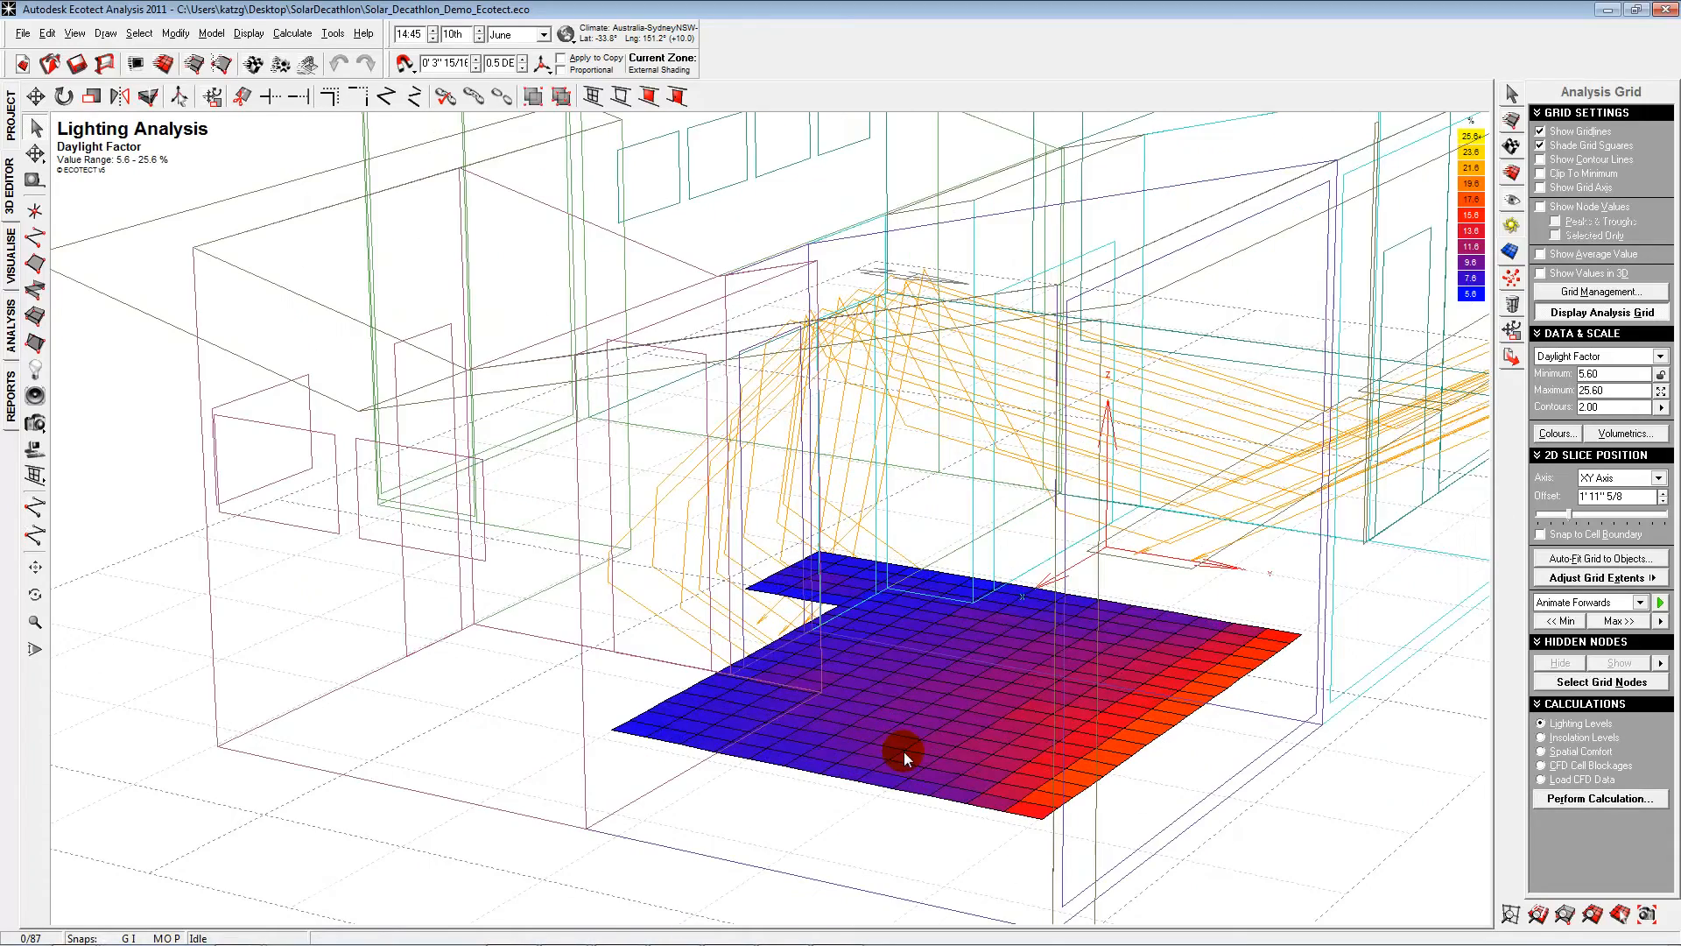
pyautogui.click(1541, 160)
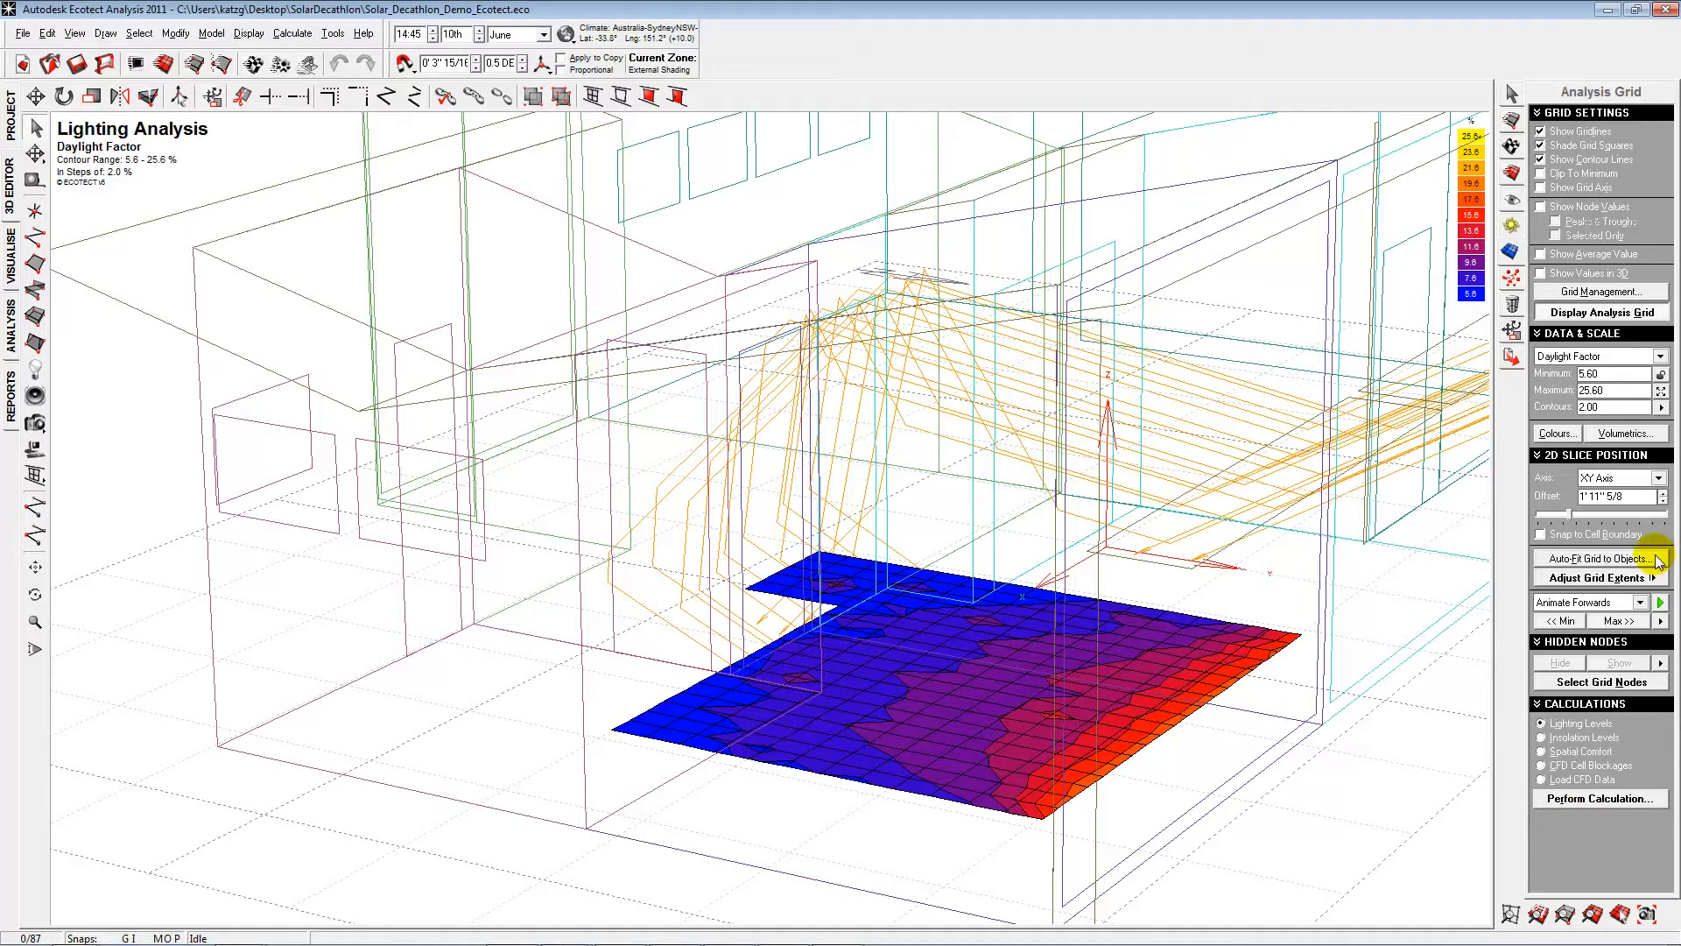
pyautogui.click(1659, 357)
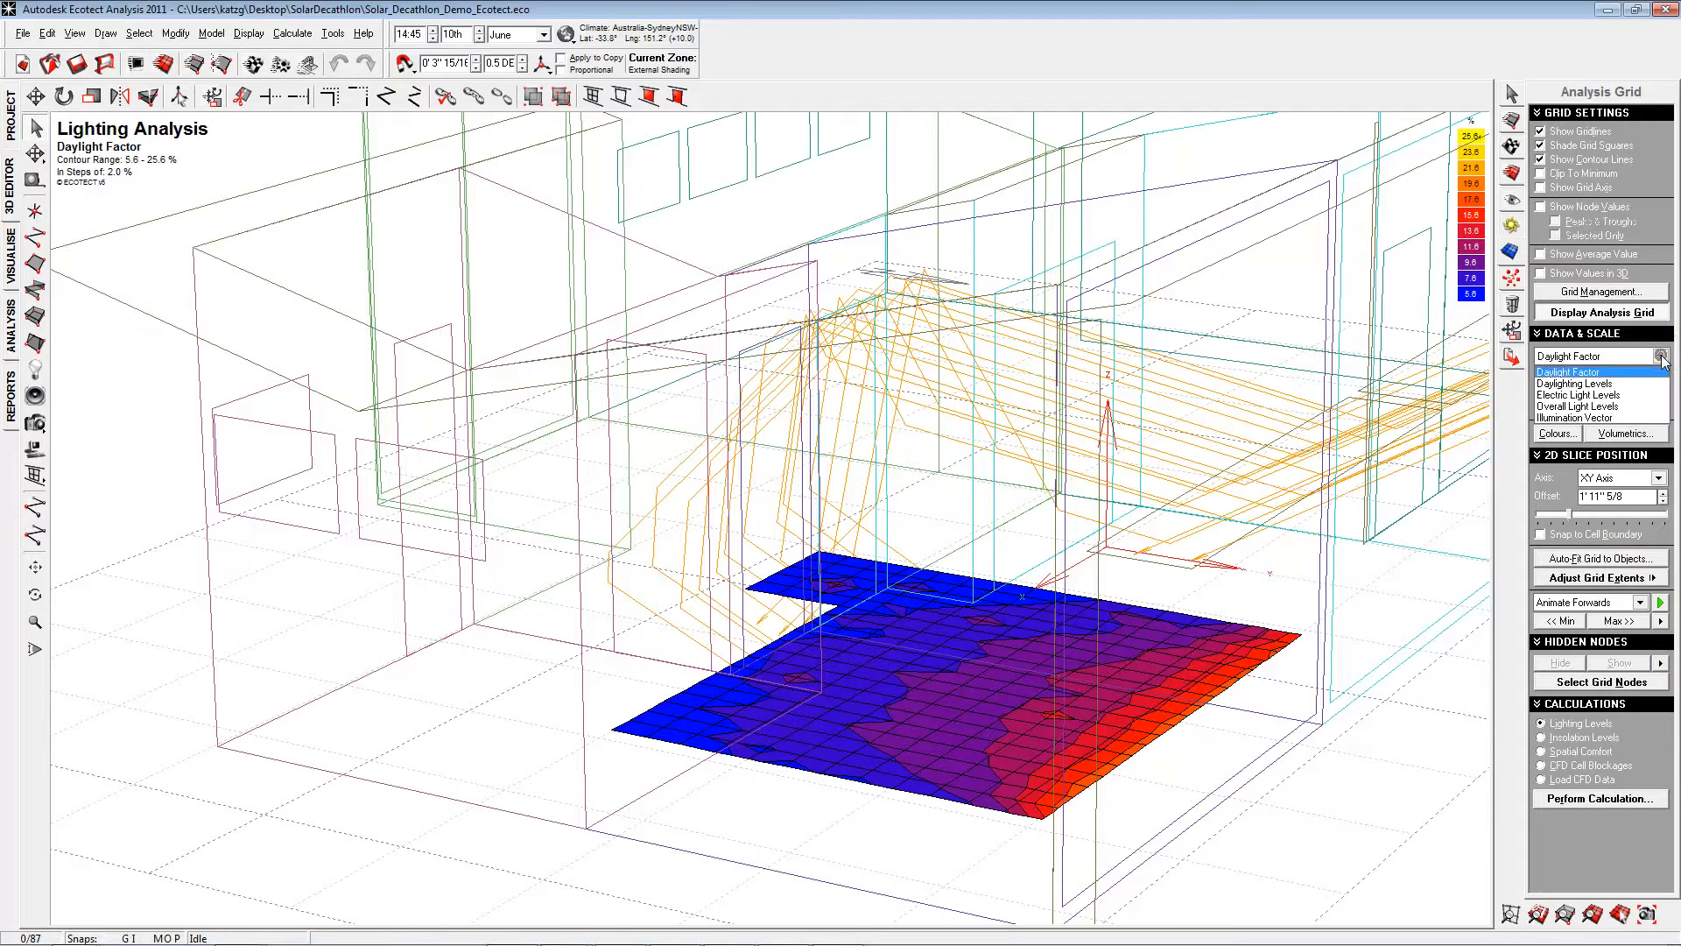
pyautogui.click(1648, 384)
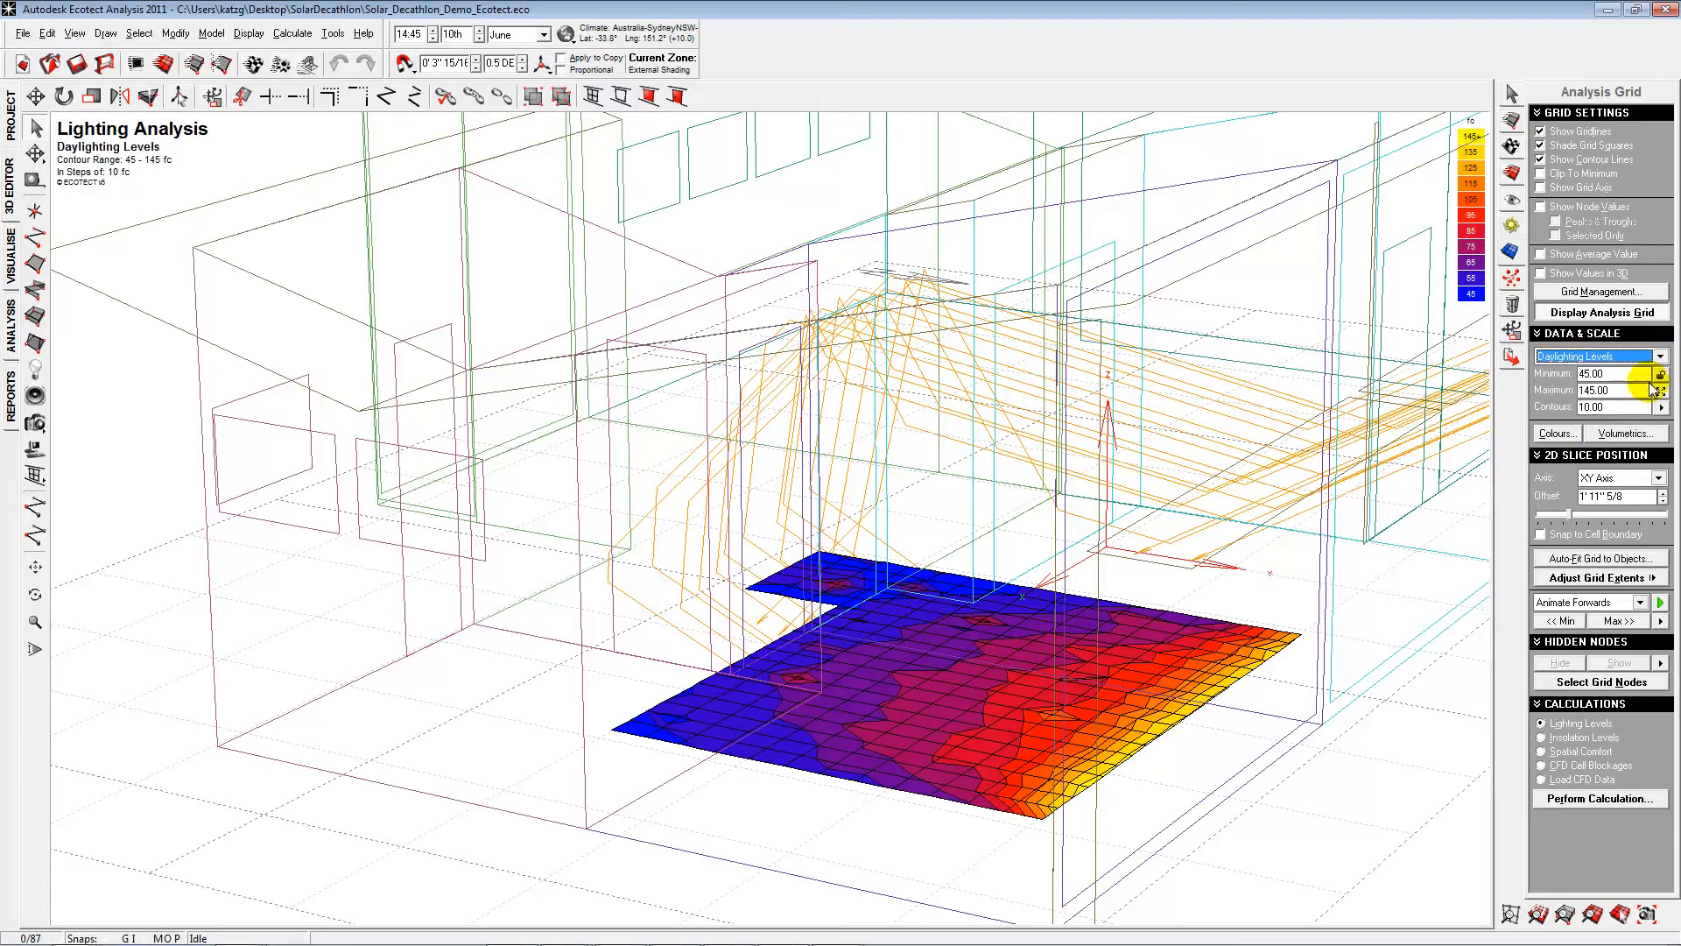
# - Display the Daylight Factor on the analysis grid for comparison, and return the displayed data to Daylighting Levels
pyautogui.scroll(1, 1278, 764)
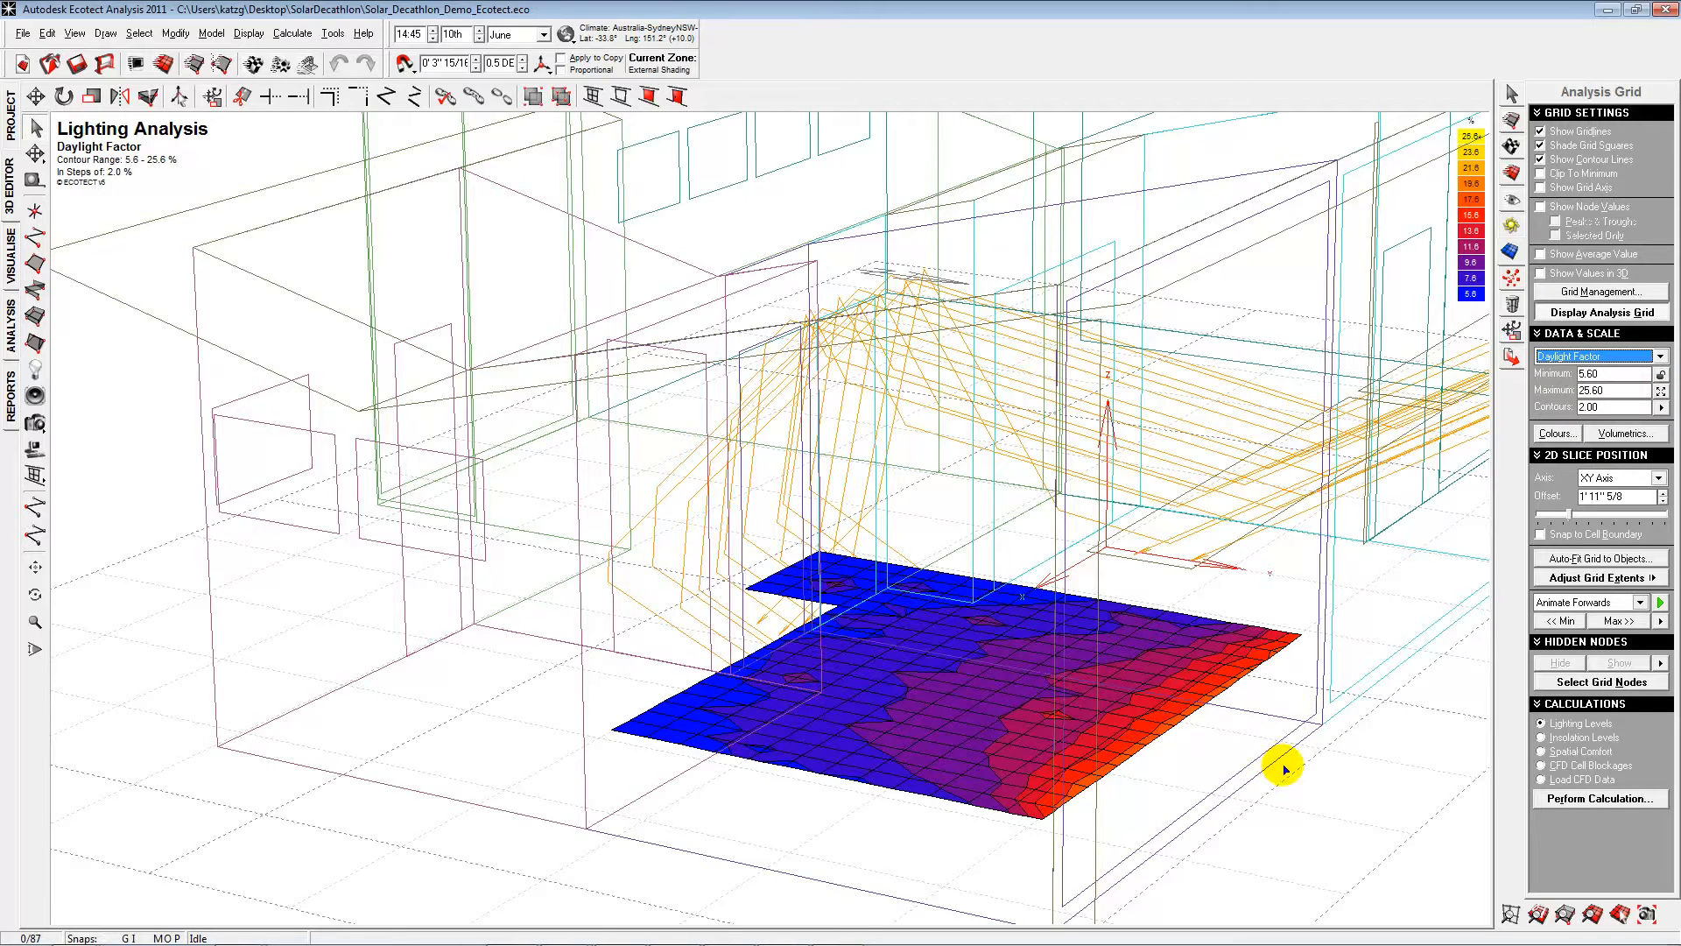
pyautogui.click(1659, 357)
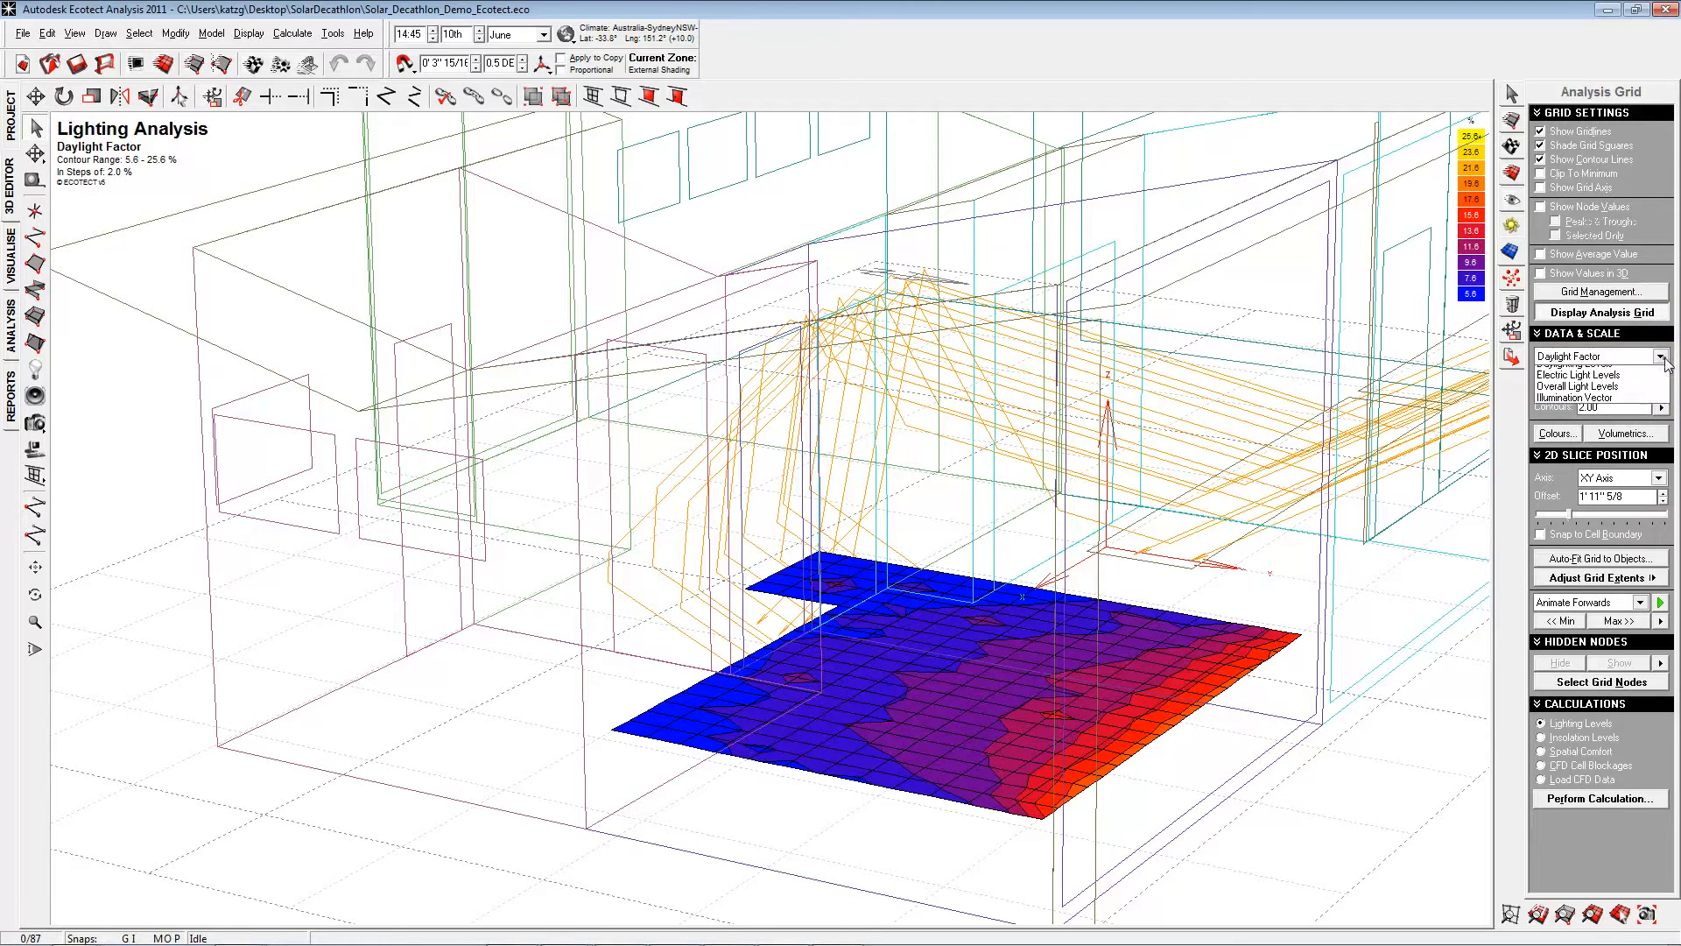
pyautogui.click(1657, 383)
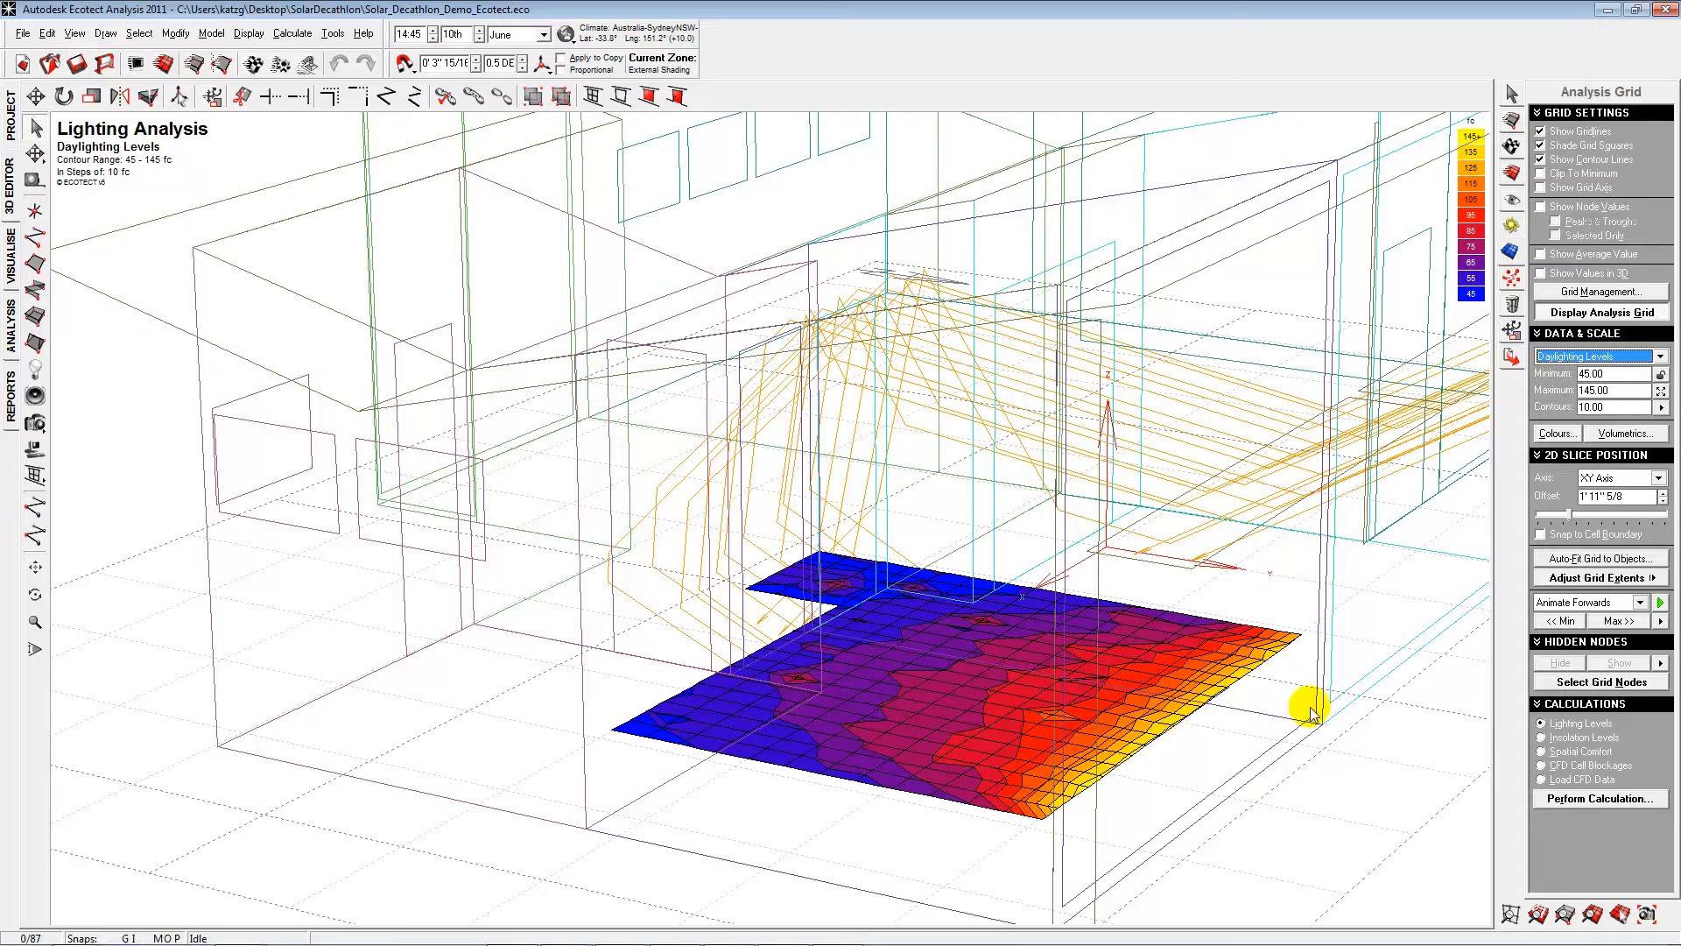
# - Leave Ecotect Analysis and switch to the documentation slide of the SolarDecathlon Overview presentation in PowerPoint
pyautogui.click(1658, 24)
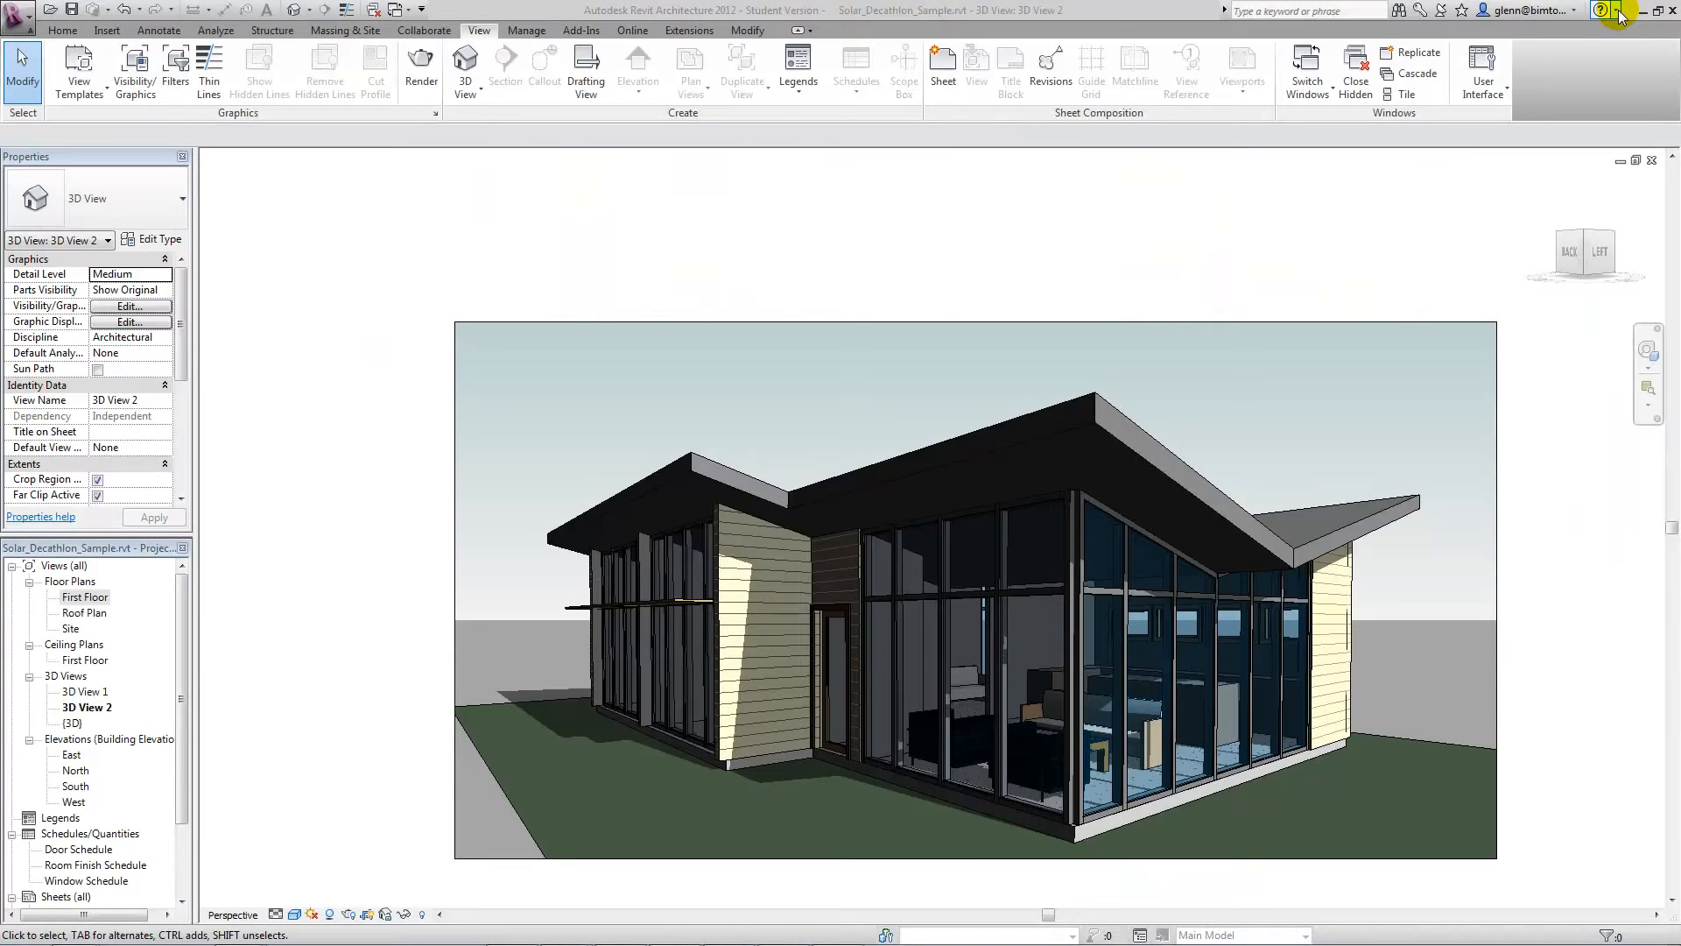
pyautogui.hotkey('alt', 'Tab')
pyautogui.hotkey('alt', 'Tab')
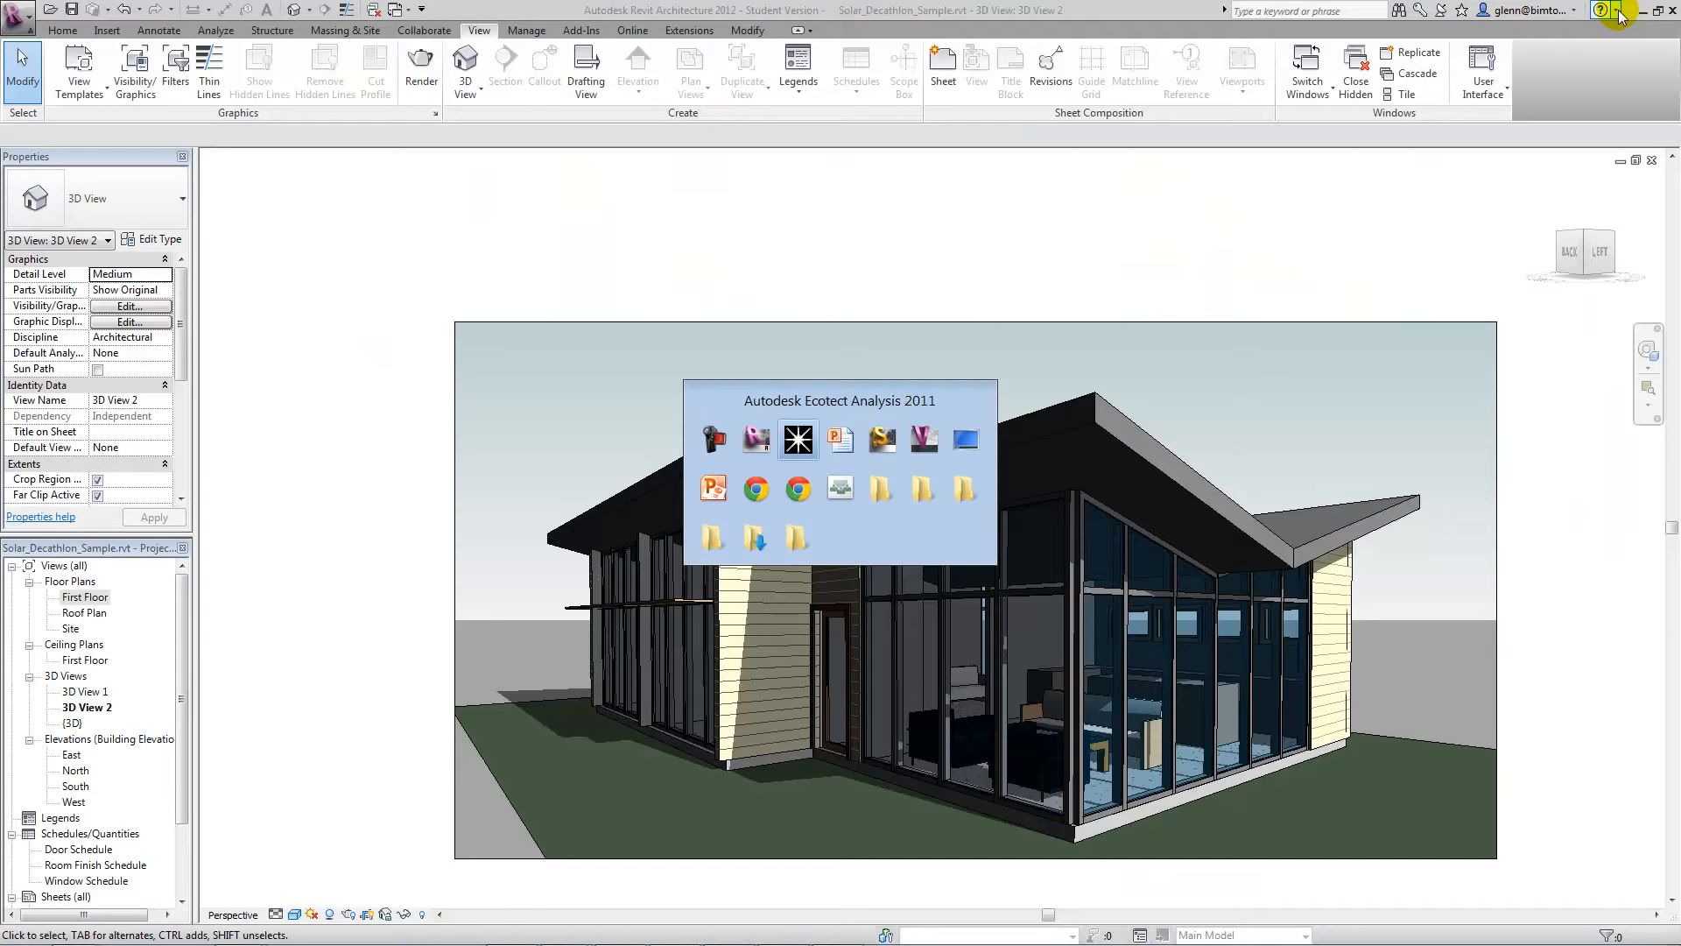
pyautogui.hotkey('alt', 'Tab')
pyautogui.hotkey('alt', 'Tab')
pyautogui.hotkey('alt', 'Tab')
pyautogui.hotkey('alt', 'Tab')
pyautogui.hotkey('alt', 'Tab')
pyautogui.hotkey('alt', 'Tab')
pyautogui.hotkey('alt', 'Tab')
pyautogui.hotkey('alt', 'Tab')
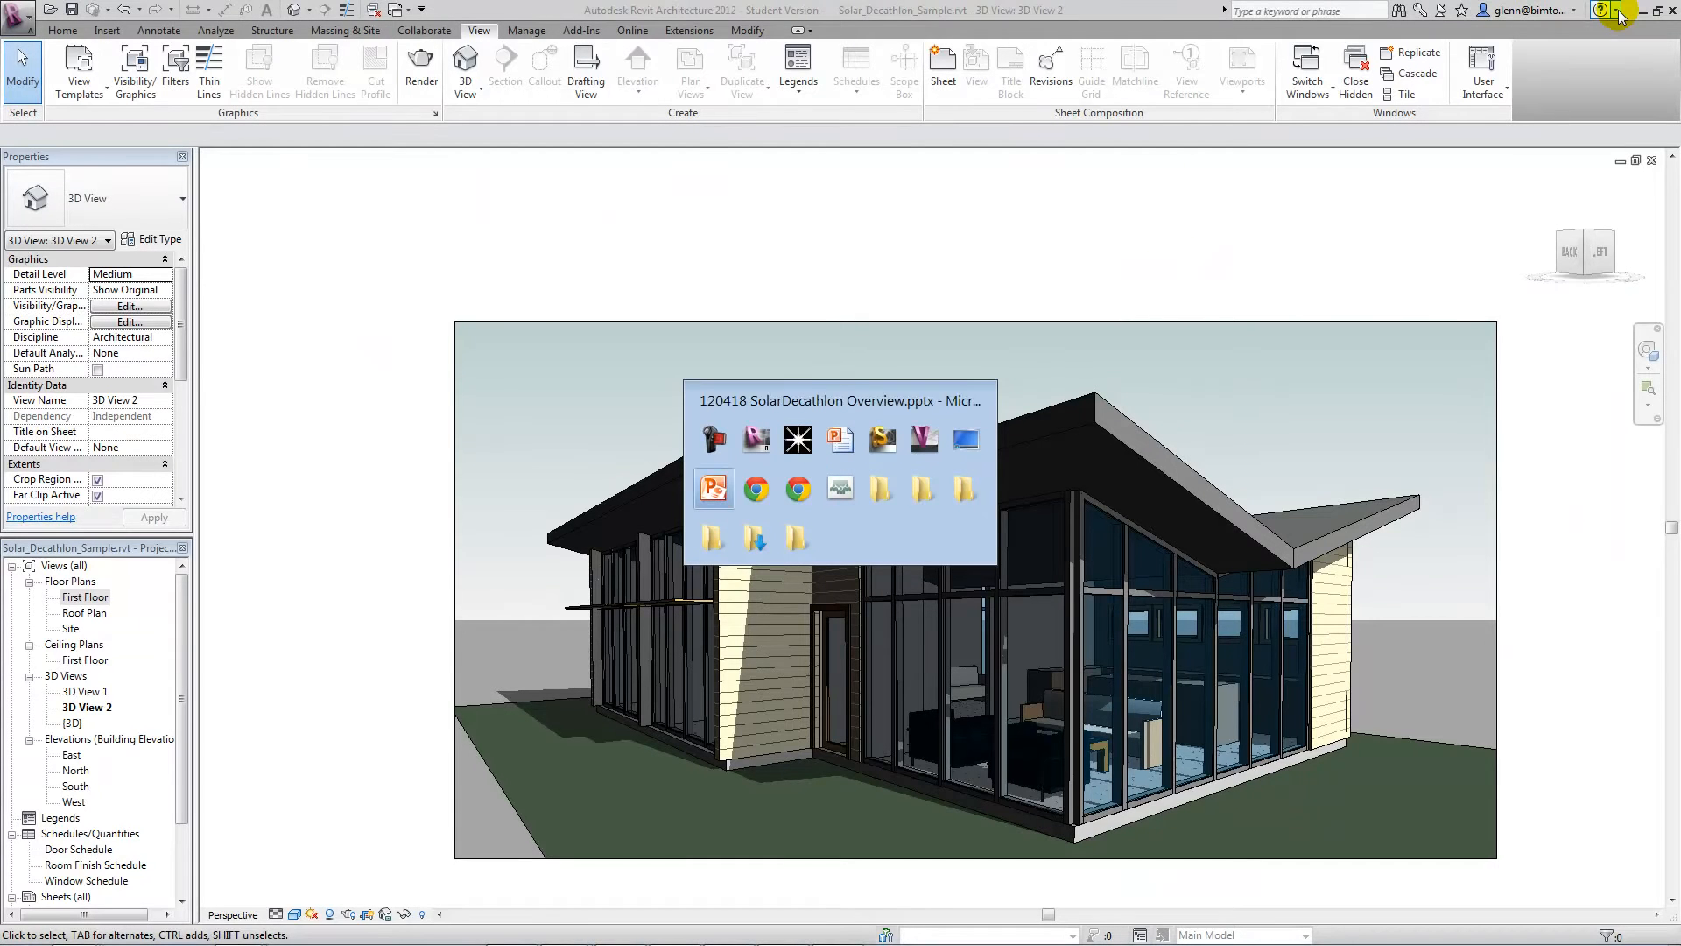
pyautogui.hotkey('alt', 'Tab')
pyautogui.hotkey('alt', 'Tab')
pyautogui.hotkey('alt', 'Tab')
pyautogui.hotkey('alt', 'Tab')
pyautogui.hotkey('alt', 'Tab')
pyautogui.hotkey('alt', 'Tab')
pyautogui.hotkey('alt', 'Tab')
pyautogui.hotkey('alt', 'Tab')
pyautogui.hotkey('alt', 'Tab')
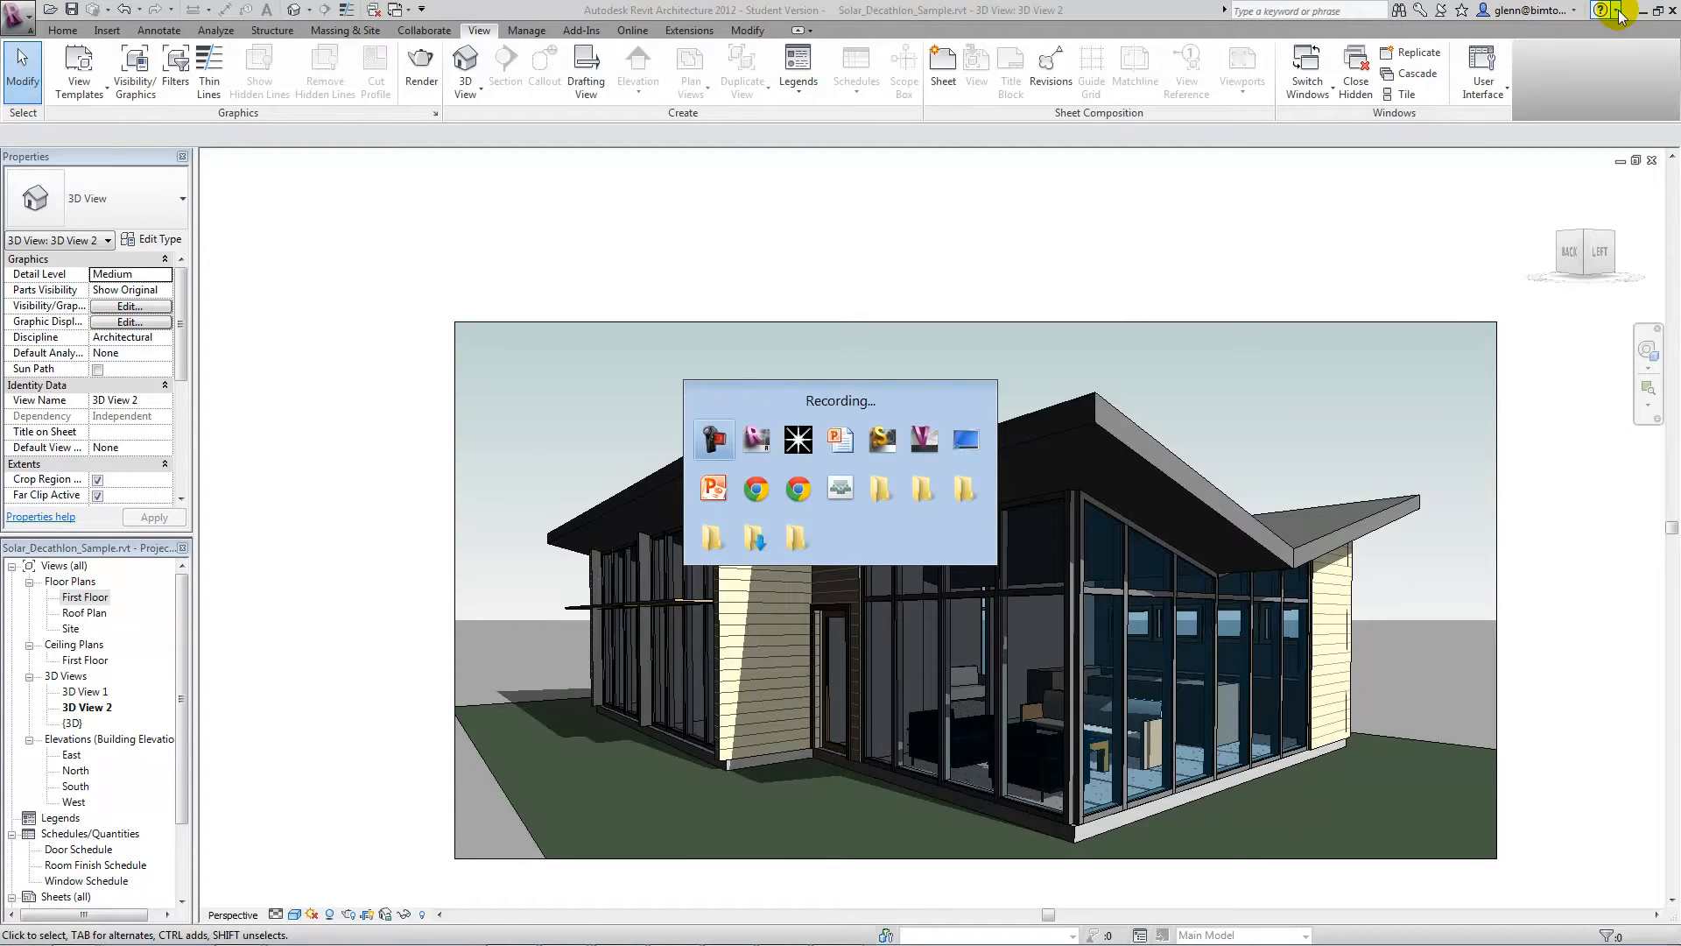
pyautogui.hotkey('alt', 'Tab')
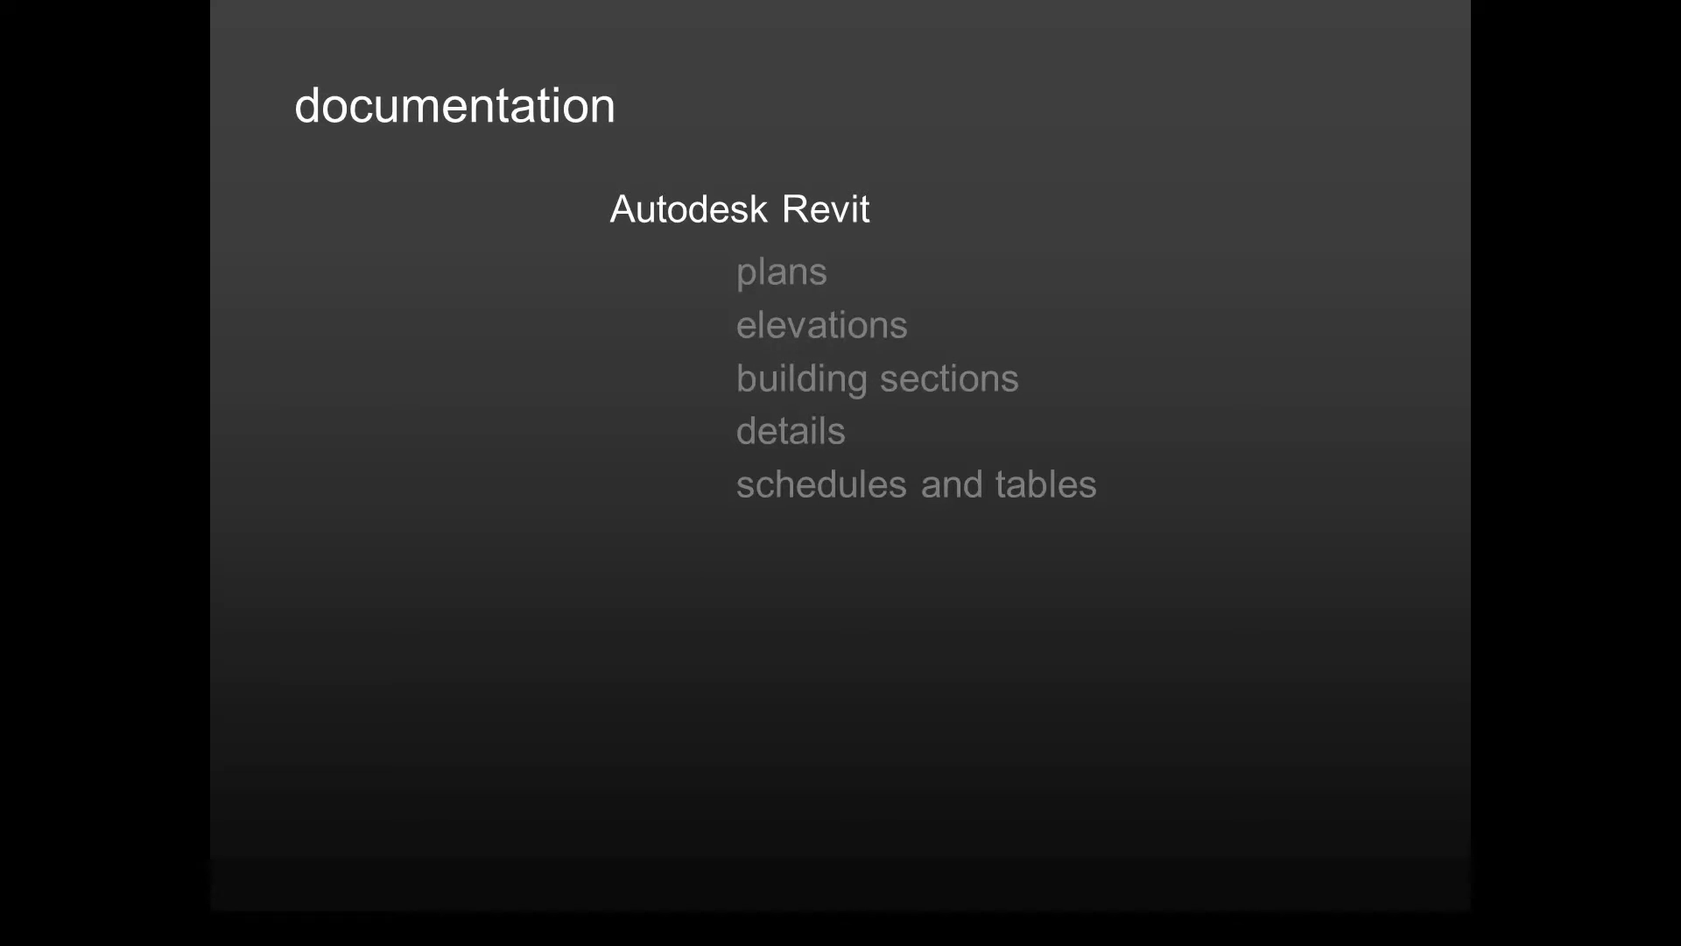
# - Switch to Revit, cut a building section lengthwise through Room 1 on the First Floor plan, and open the section view
pyautogui.hotkey('alt', 'Tab')
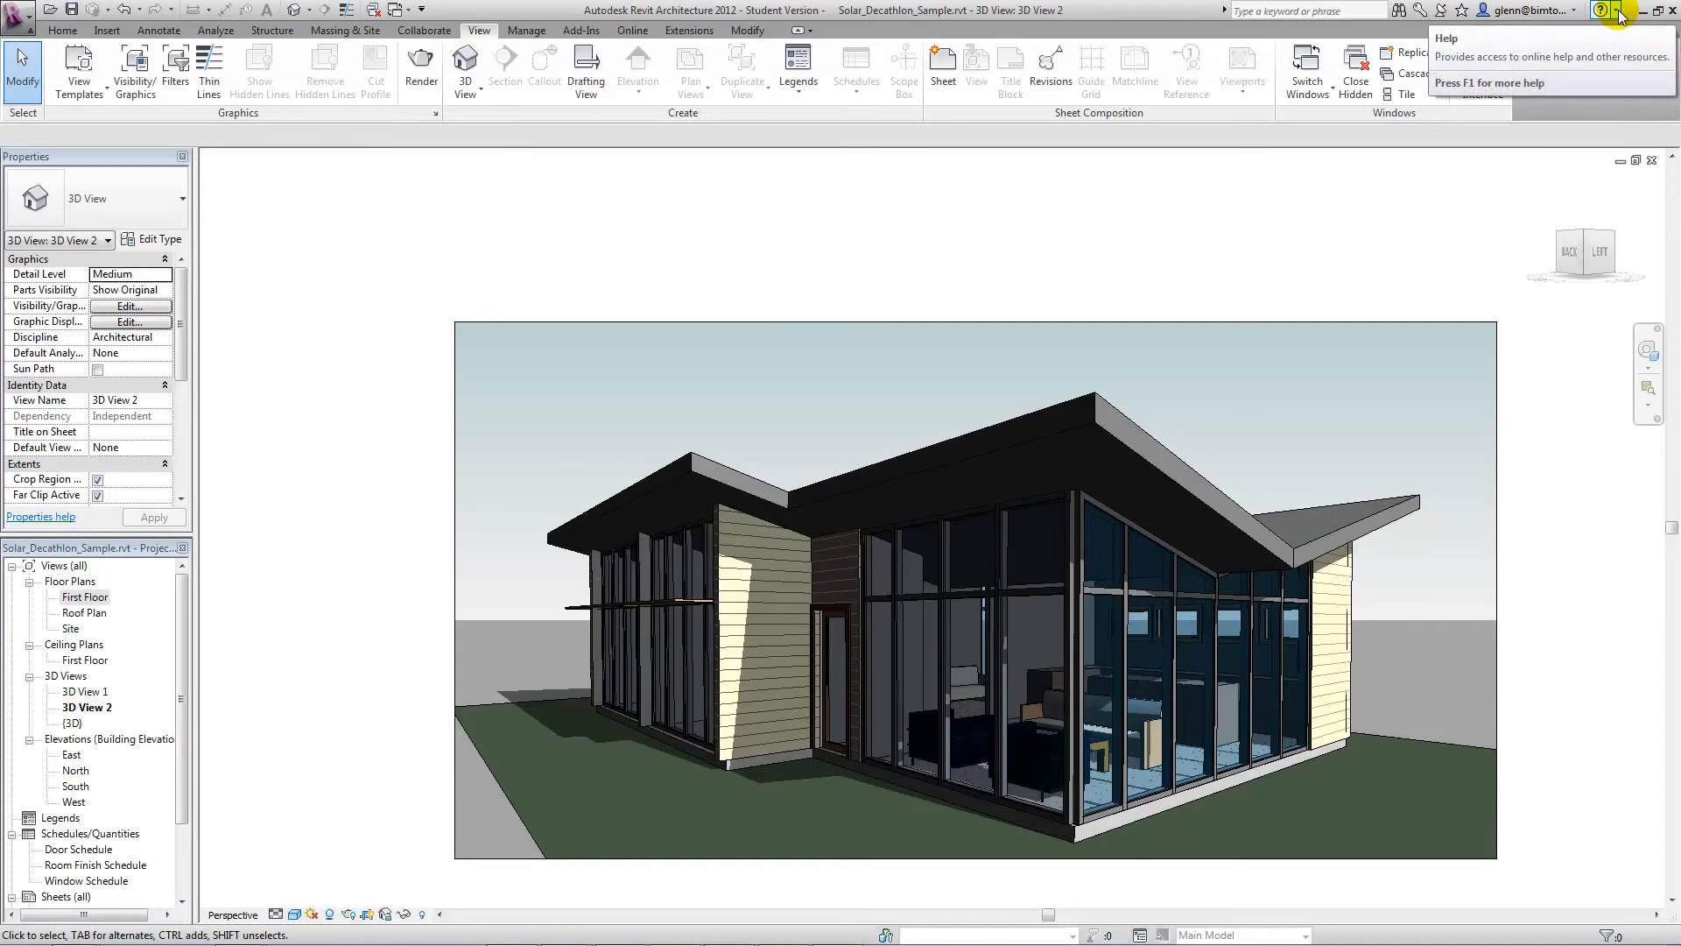
pyautogui.doubleClick(93, 599)
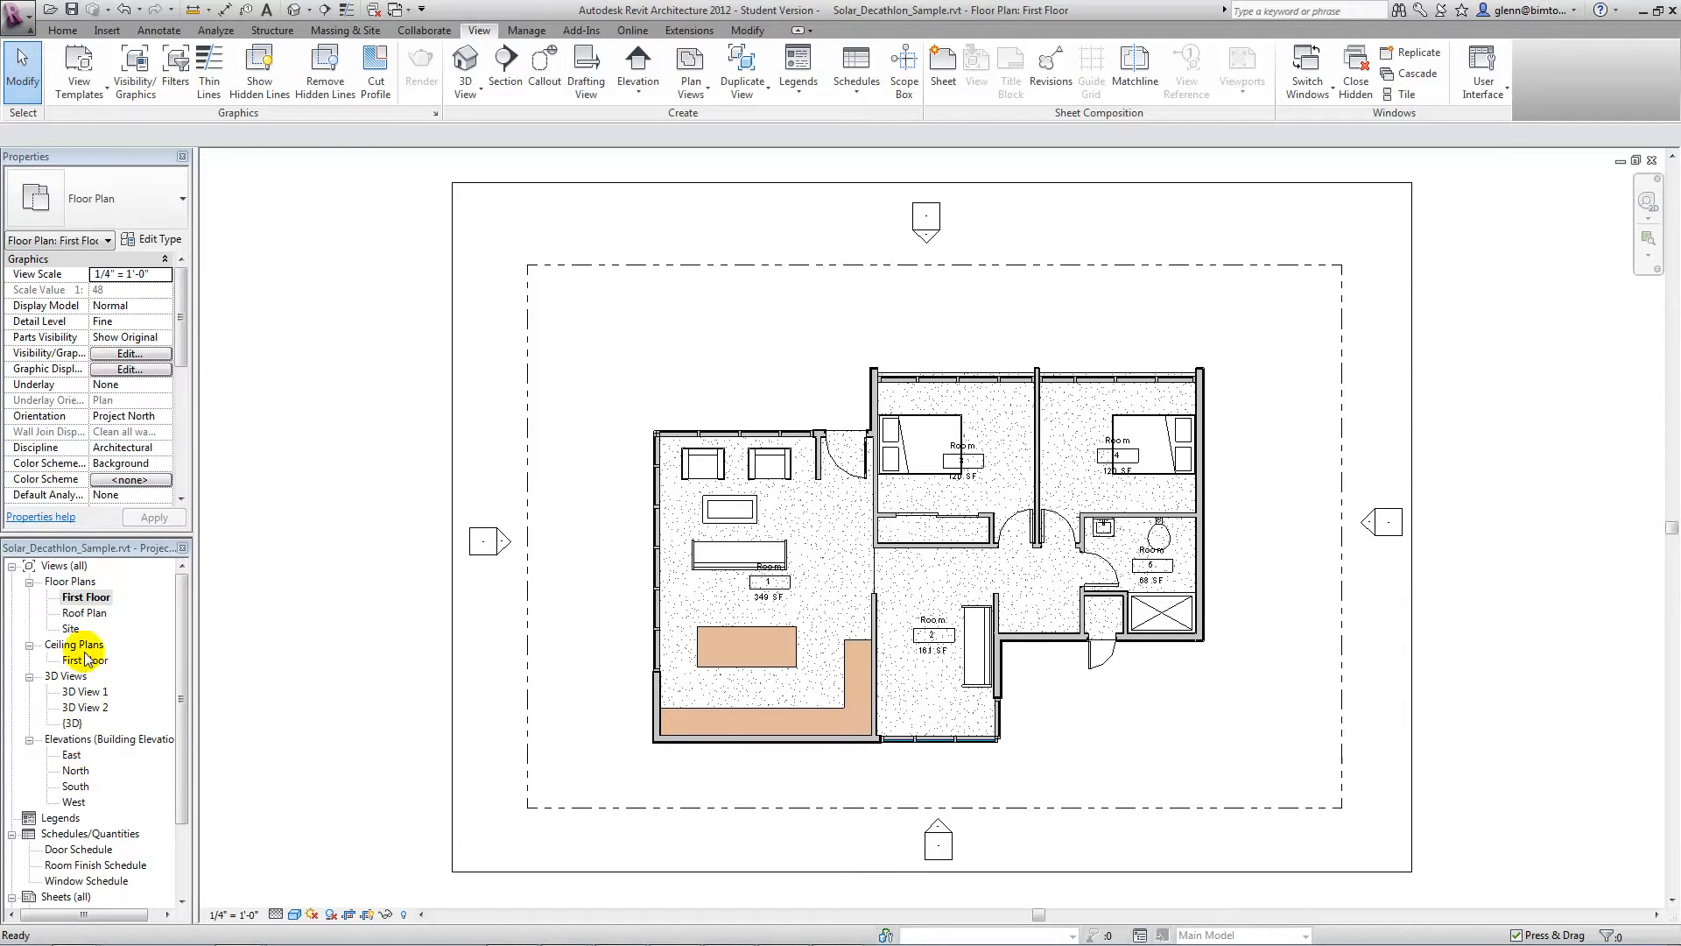
pyautogui.click(505, 63)
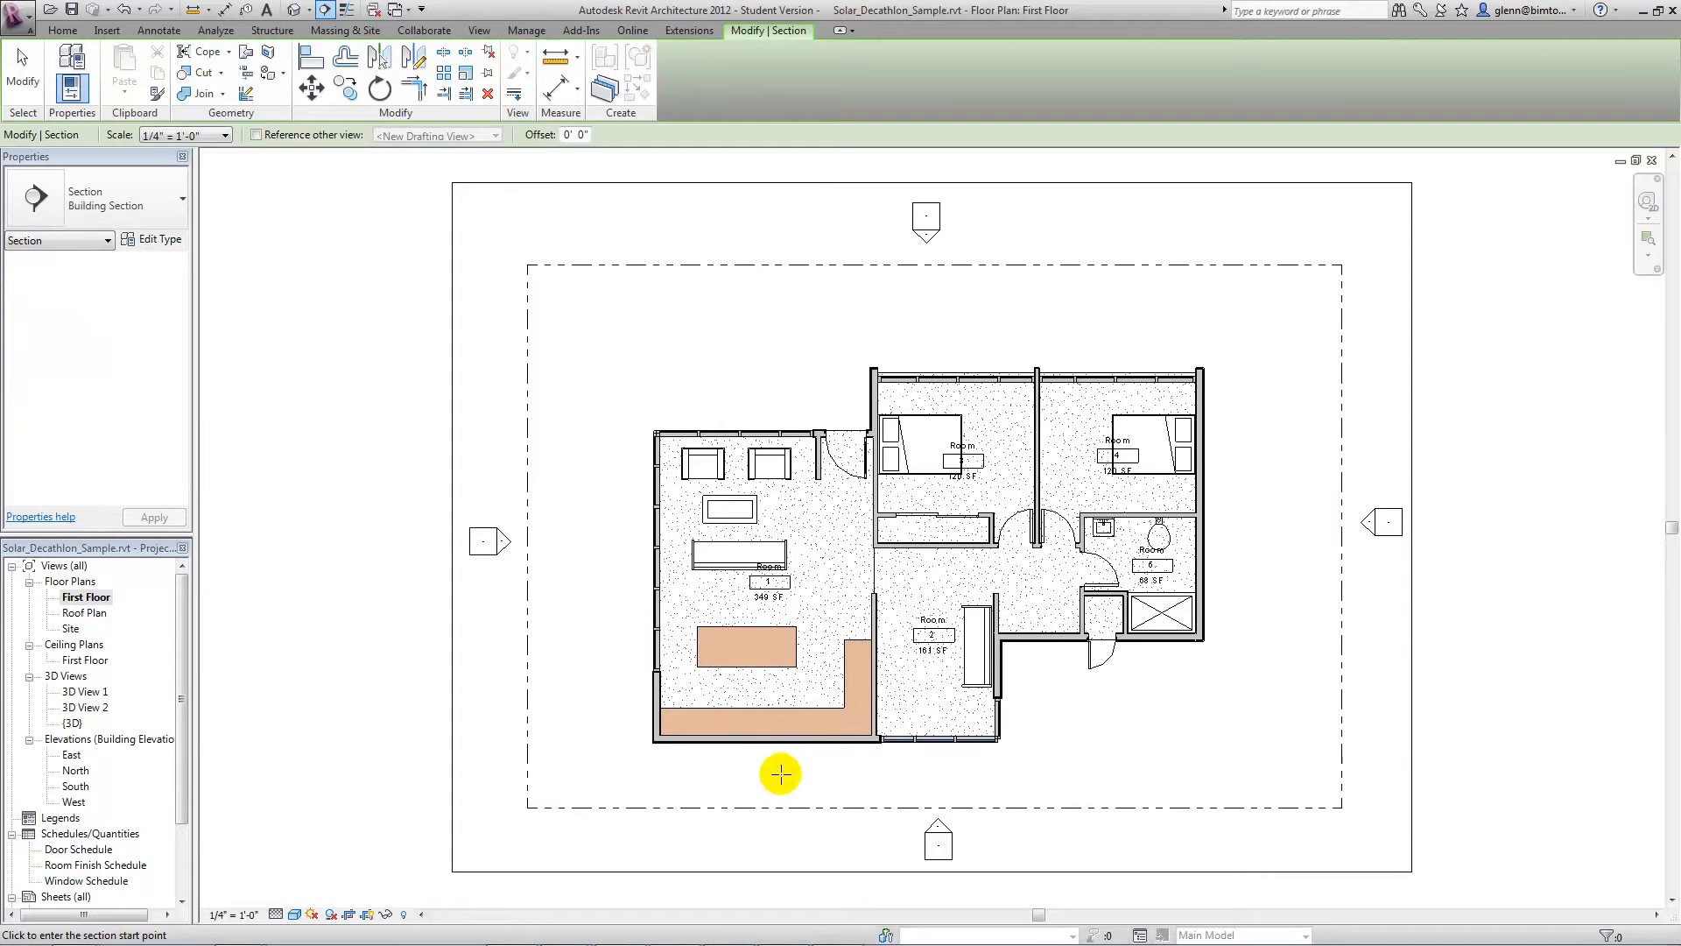
pyautogui.click(779, 333)
pyautogui.click(443, 327)
pyautogui.click(710, 765)
pyautogui.doubleClick(762, 792)
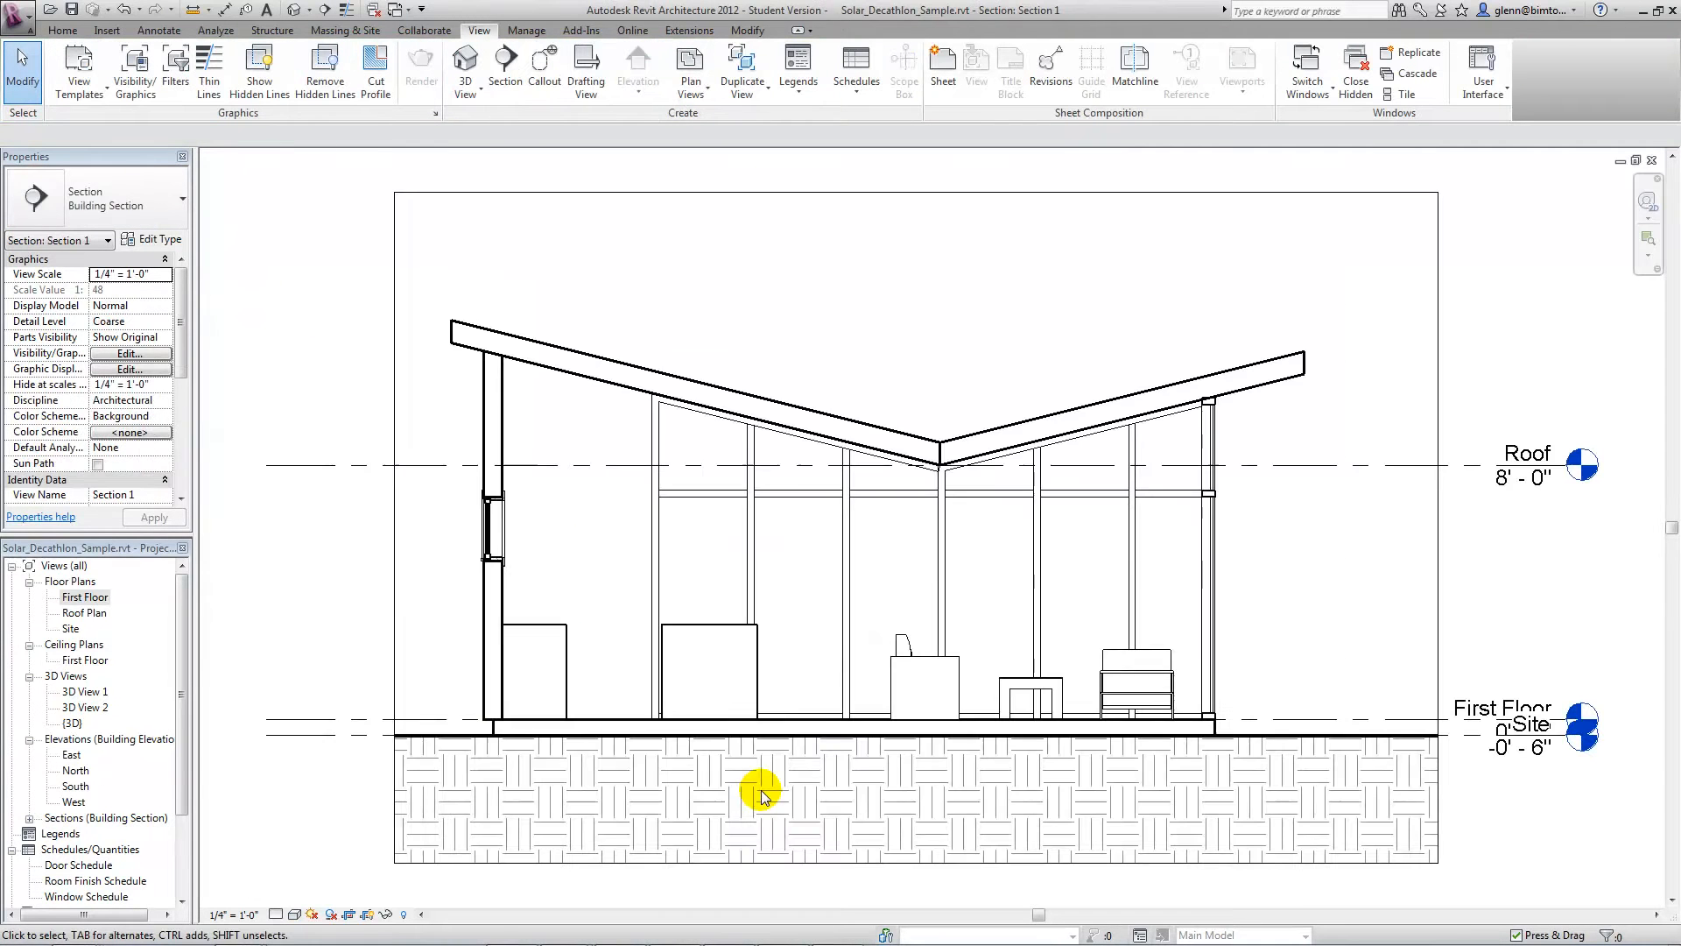
# - Set the detail level of the building section view to Fine
pyautogui.click(276, 915)
pyautogui.click(294, 900)
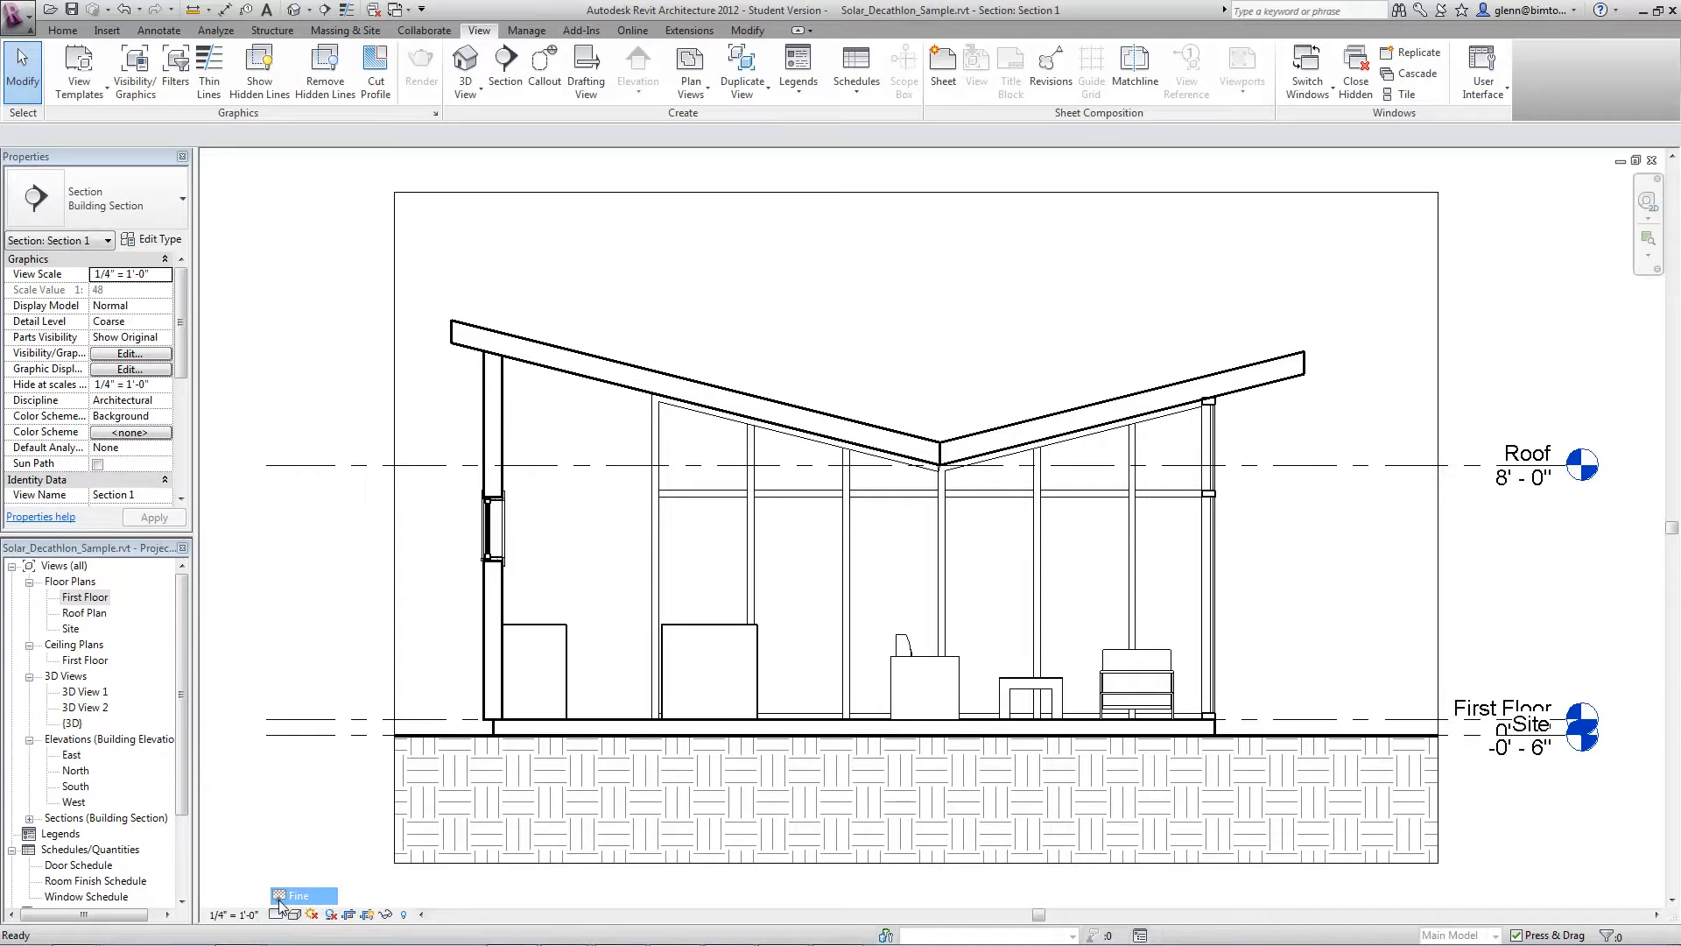
pyautogui.scroll(2, 642, 501)
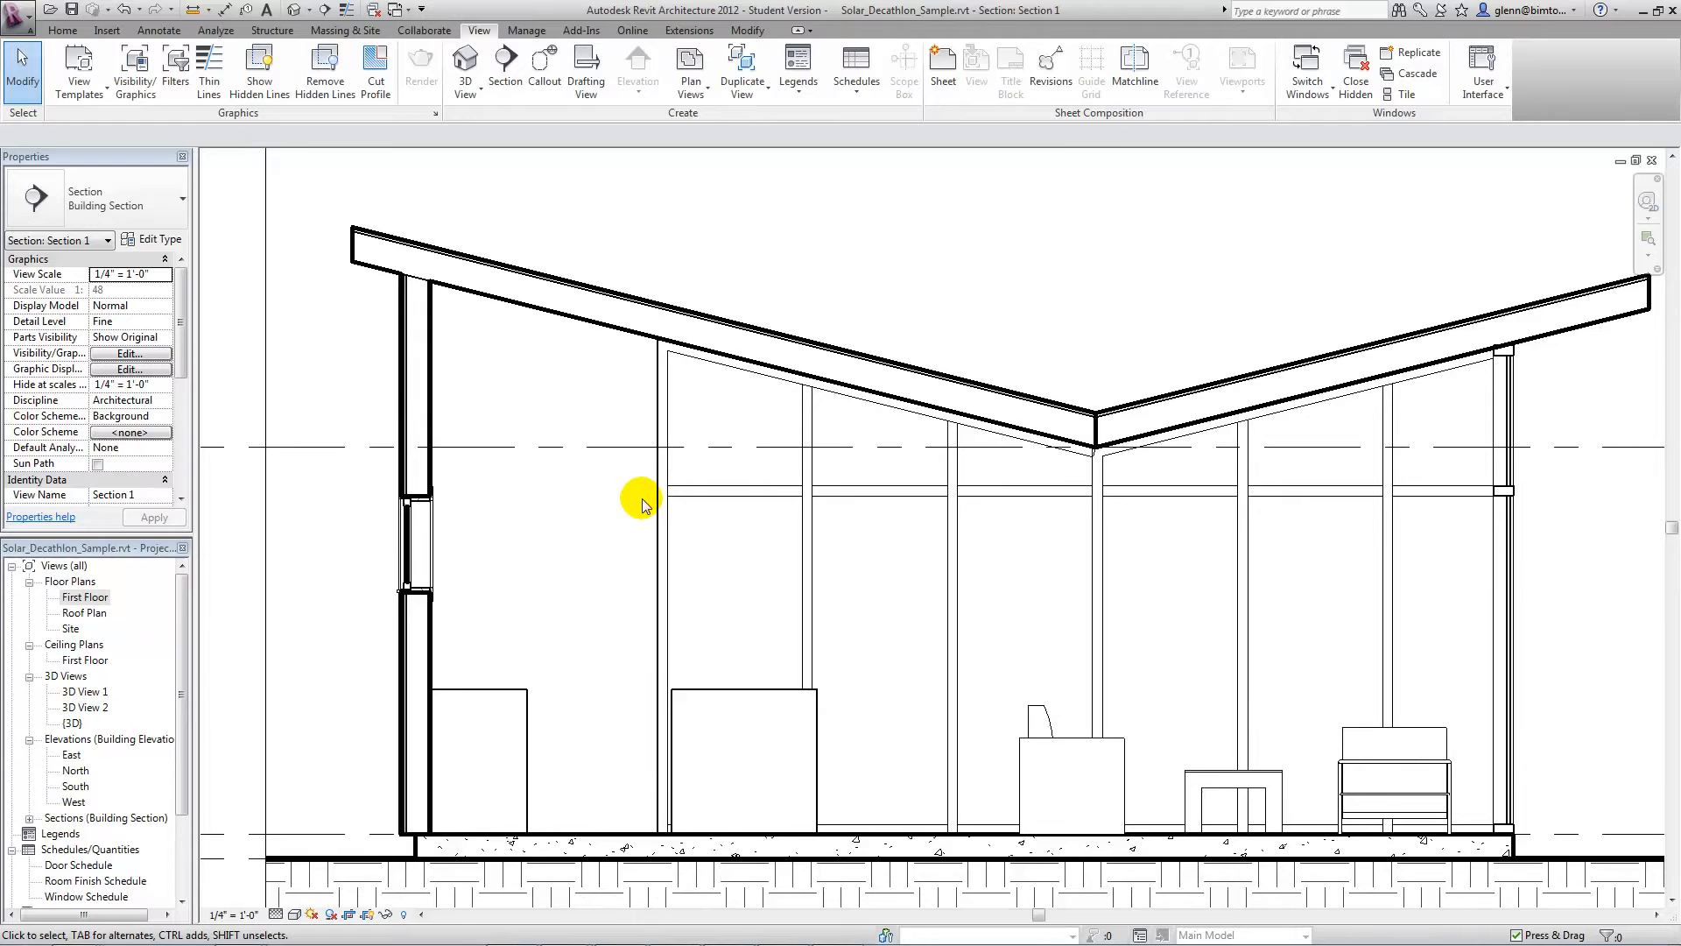
pyautogui.scroll(-1, 642, 505)
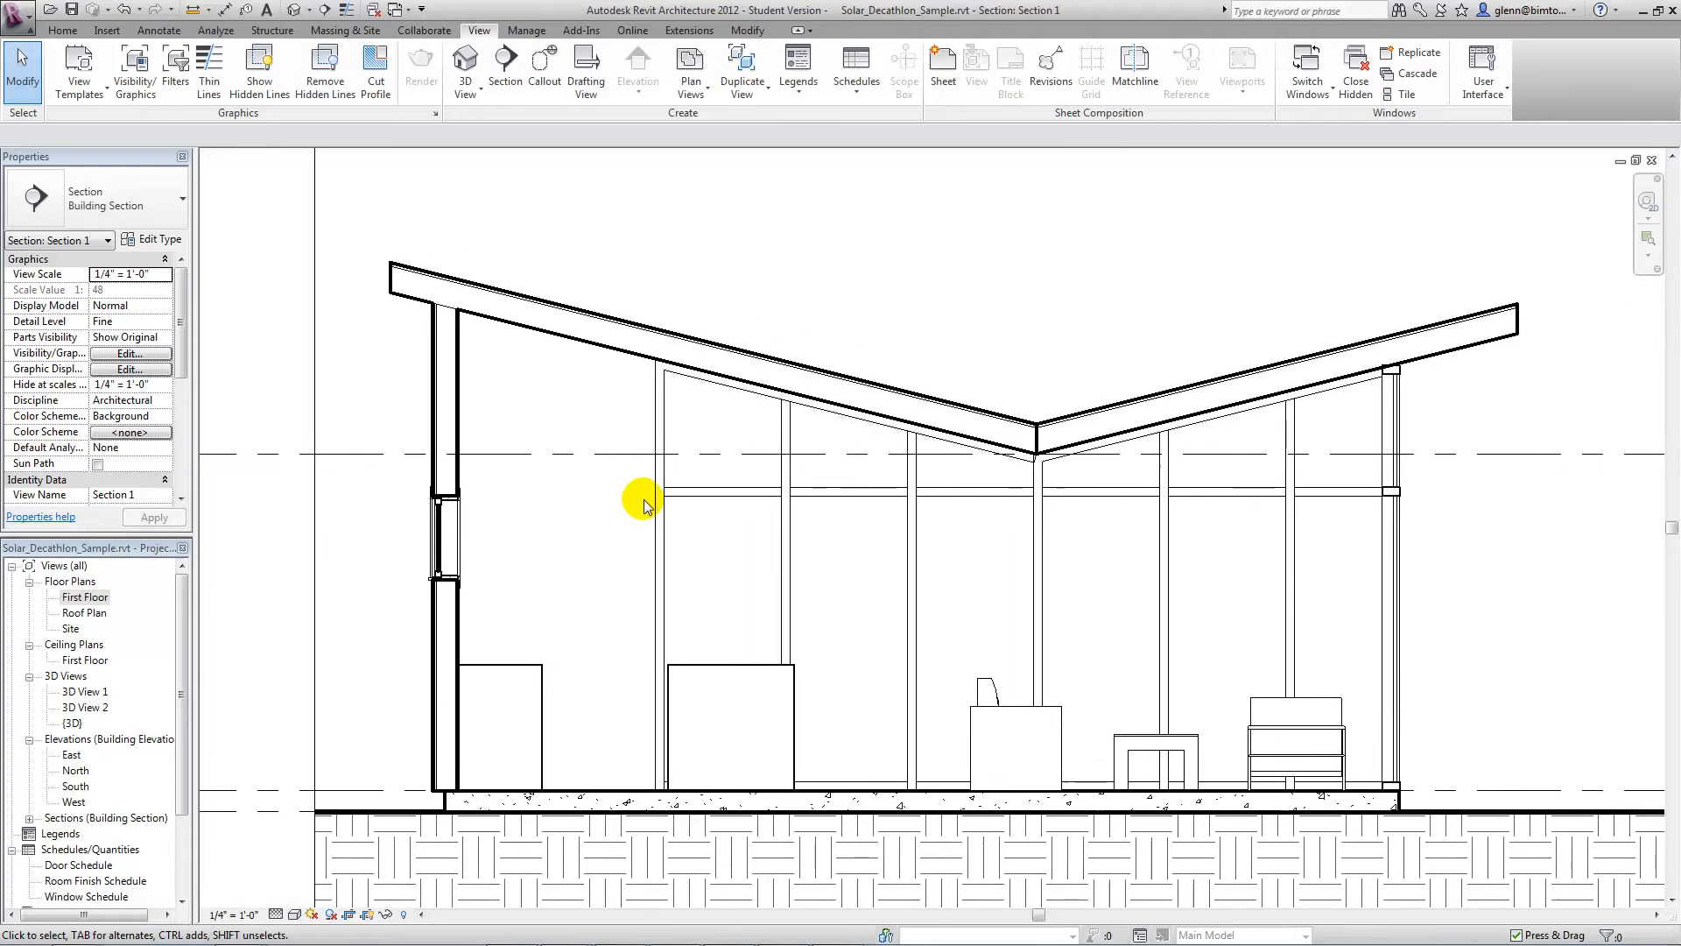
# - Create a callout around the base of the exterior wall at the slab edge in the section, and open the callout view
pyautogui.click(537, 91)
pyautogui.click(412, 706)
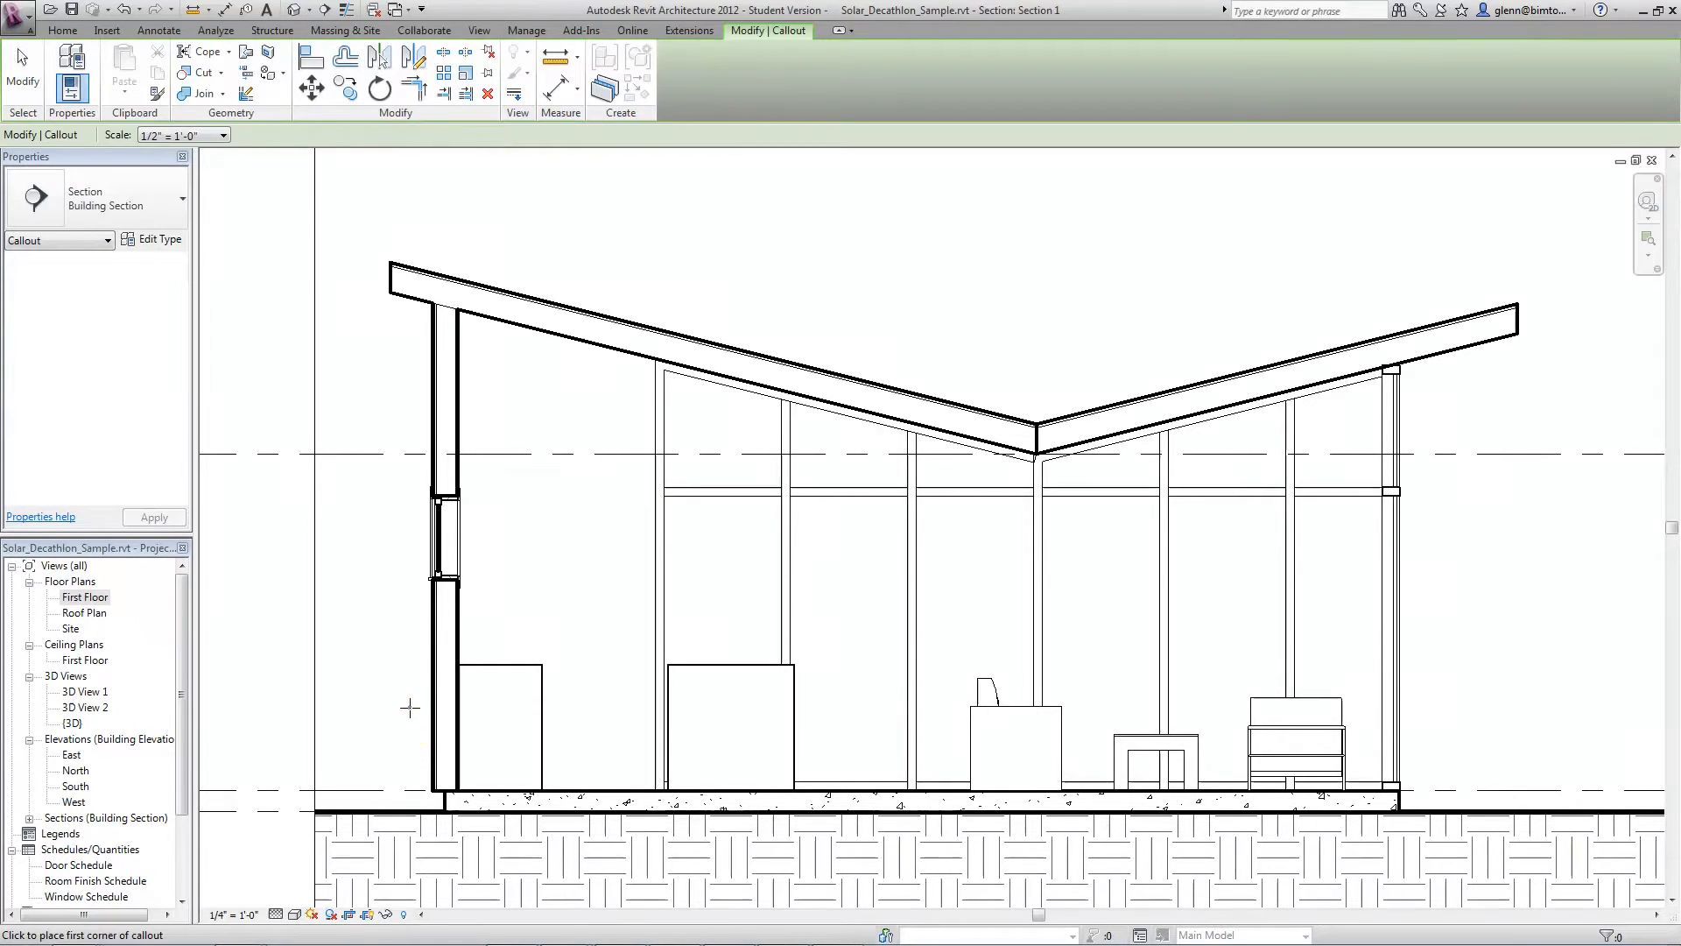
pyautogui.click(521, 847)
pyautogui.press('Escape')
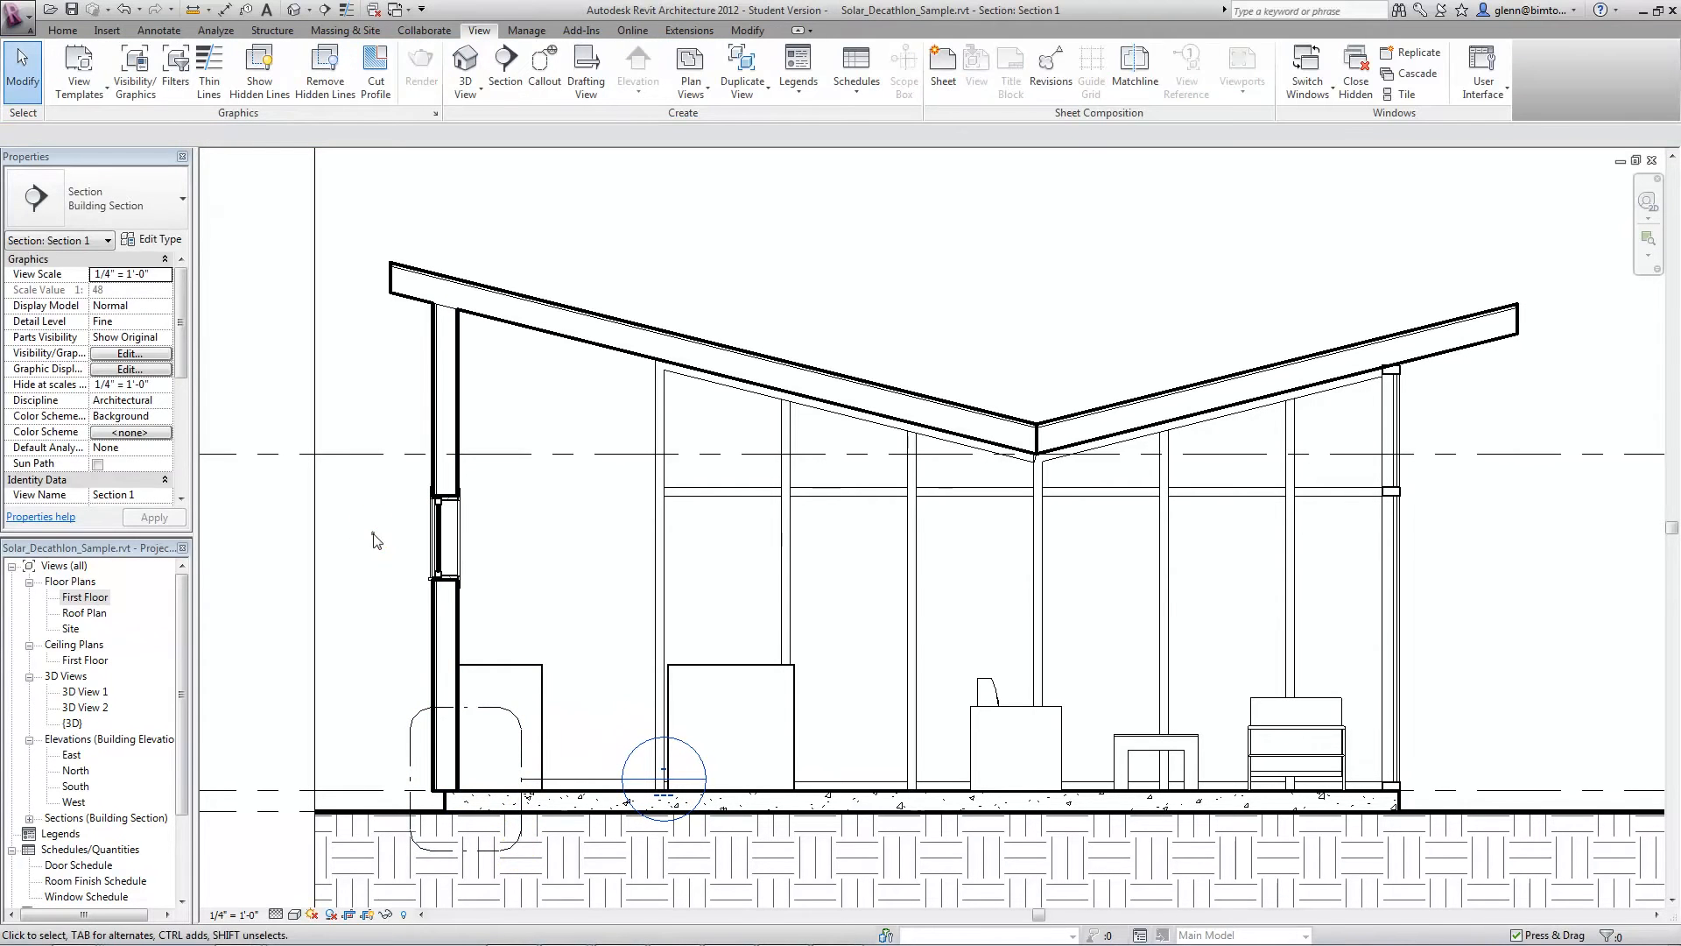
pyautogui.doubleClick(634, 751)
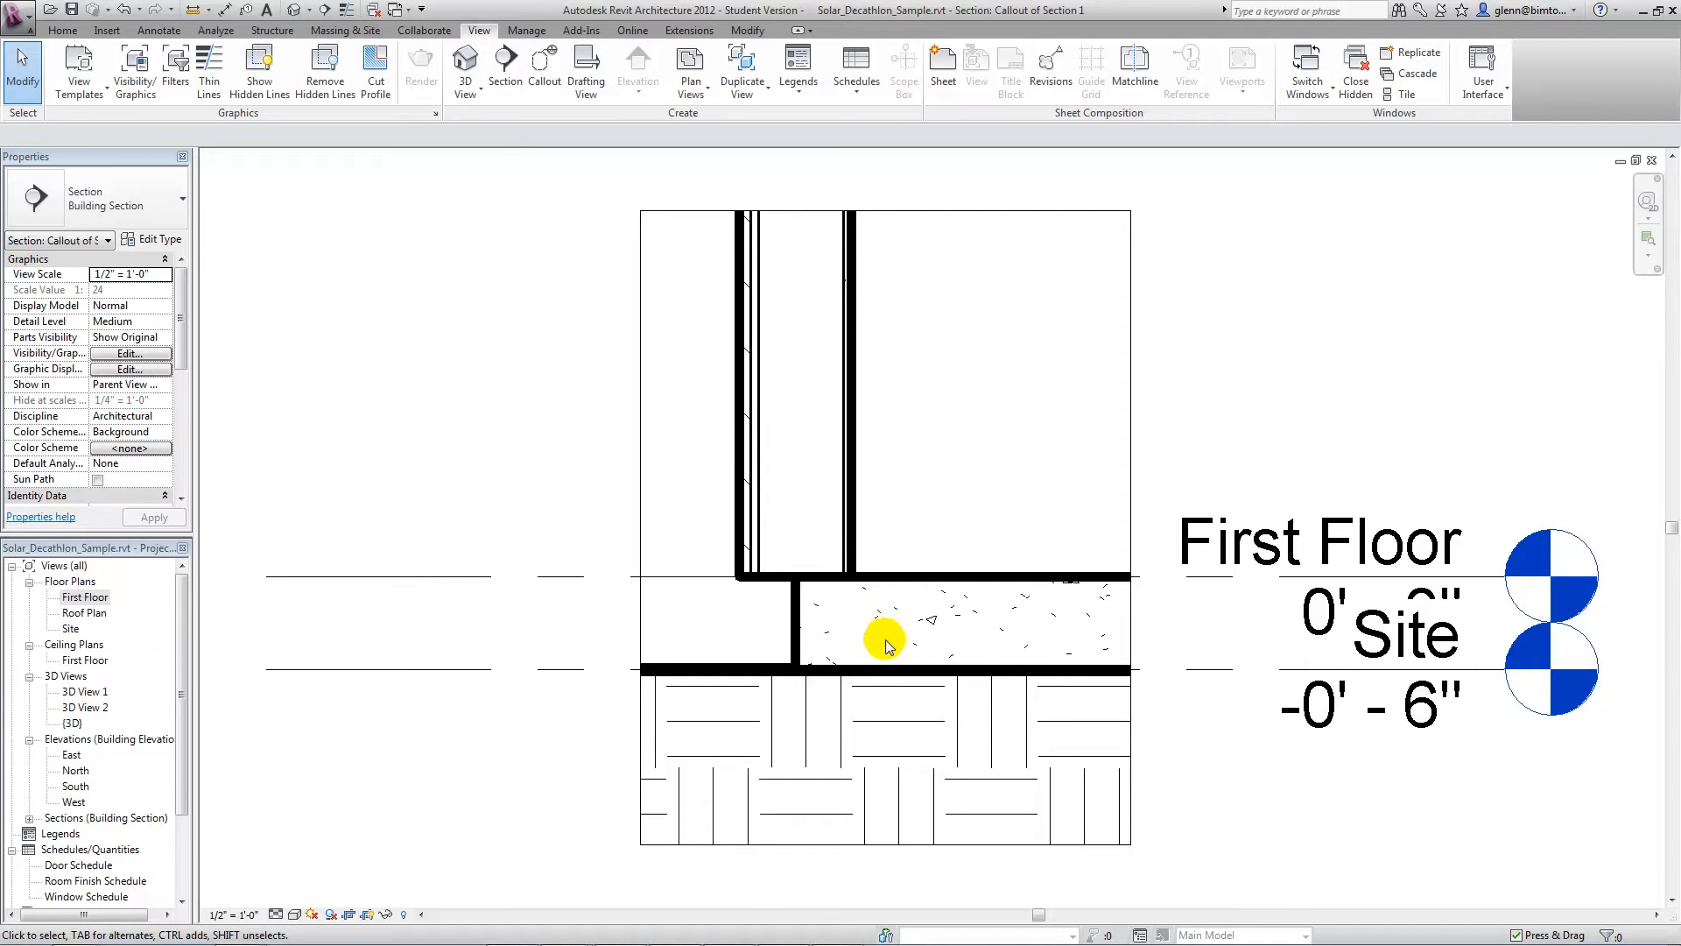
# - Set the scale of the wall base callout view to 3" = 1'-0"
pyautogui.scroll(-2, 880, 613)
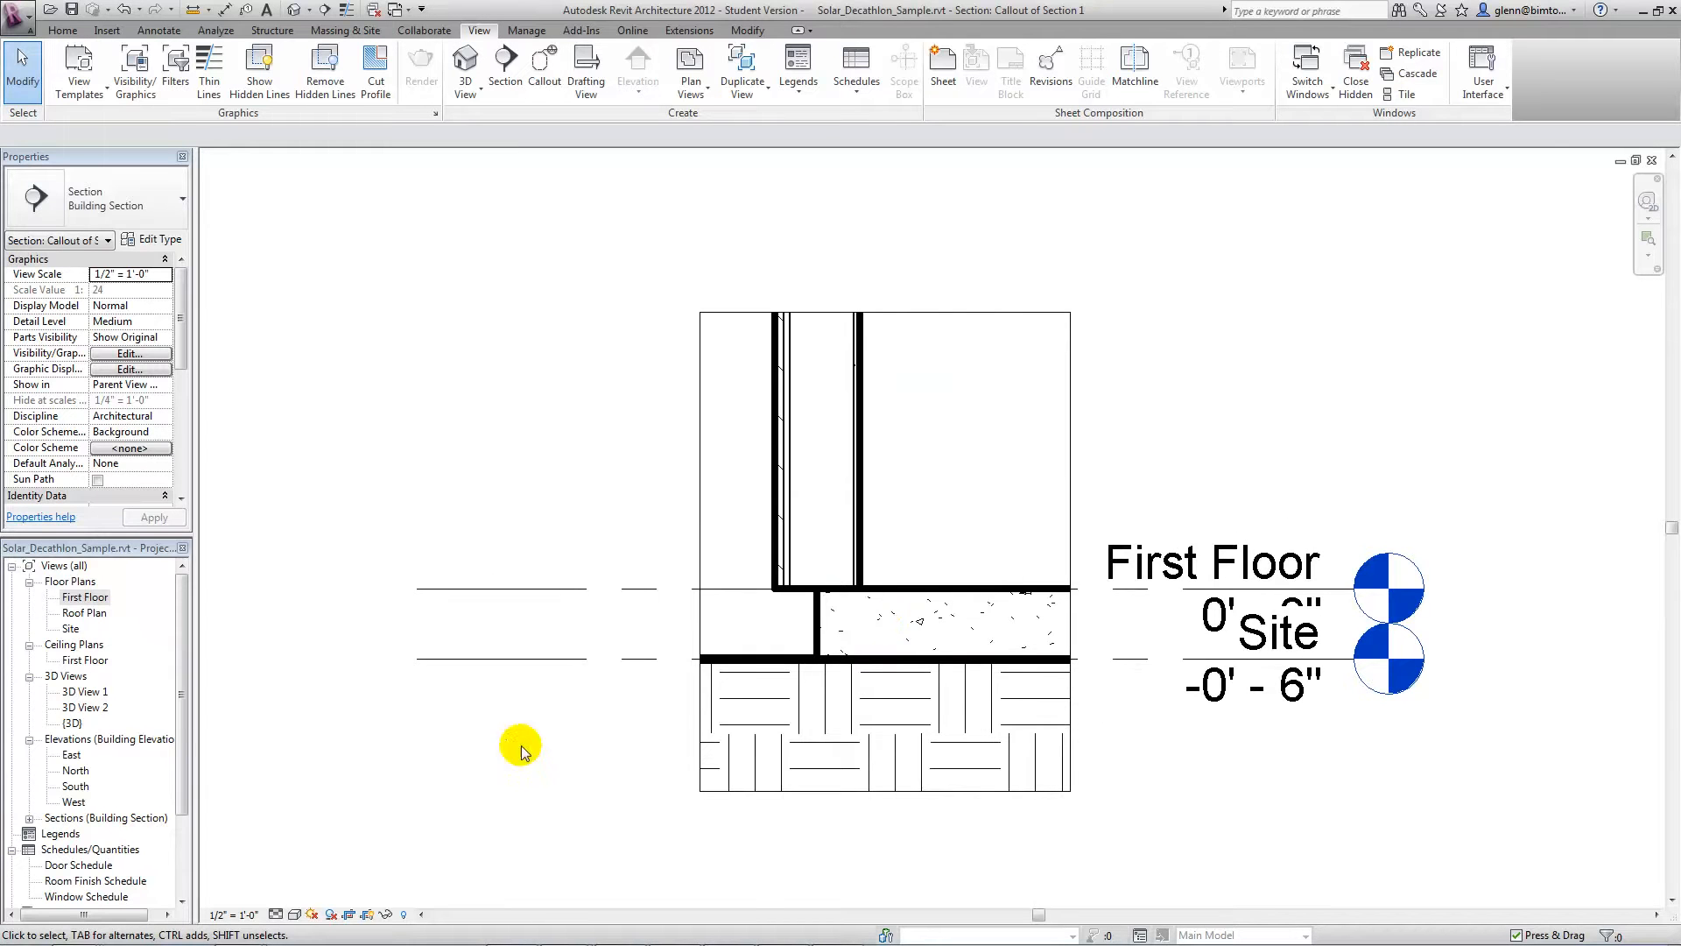
pyautogui.click(249, 915)
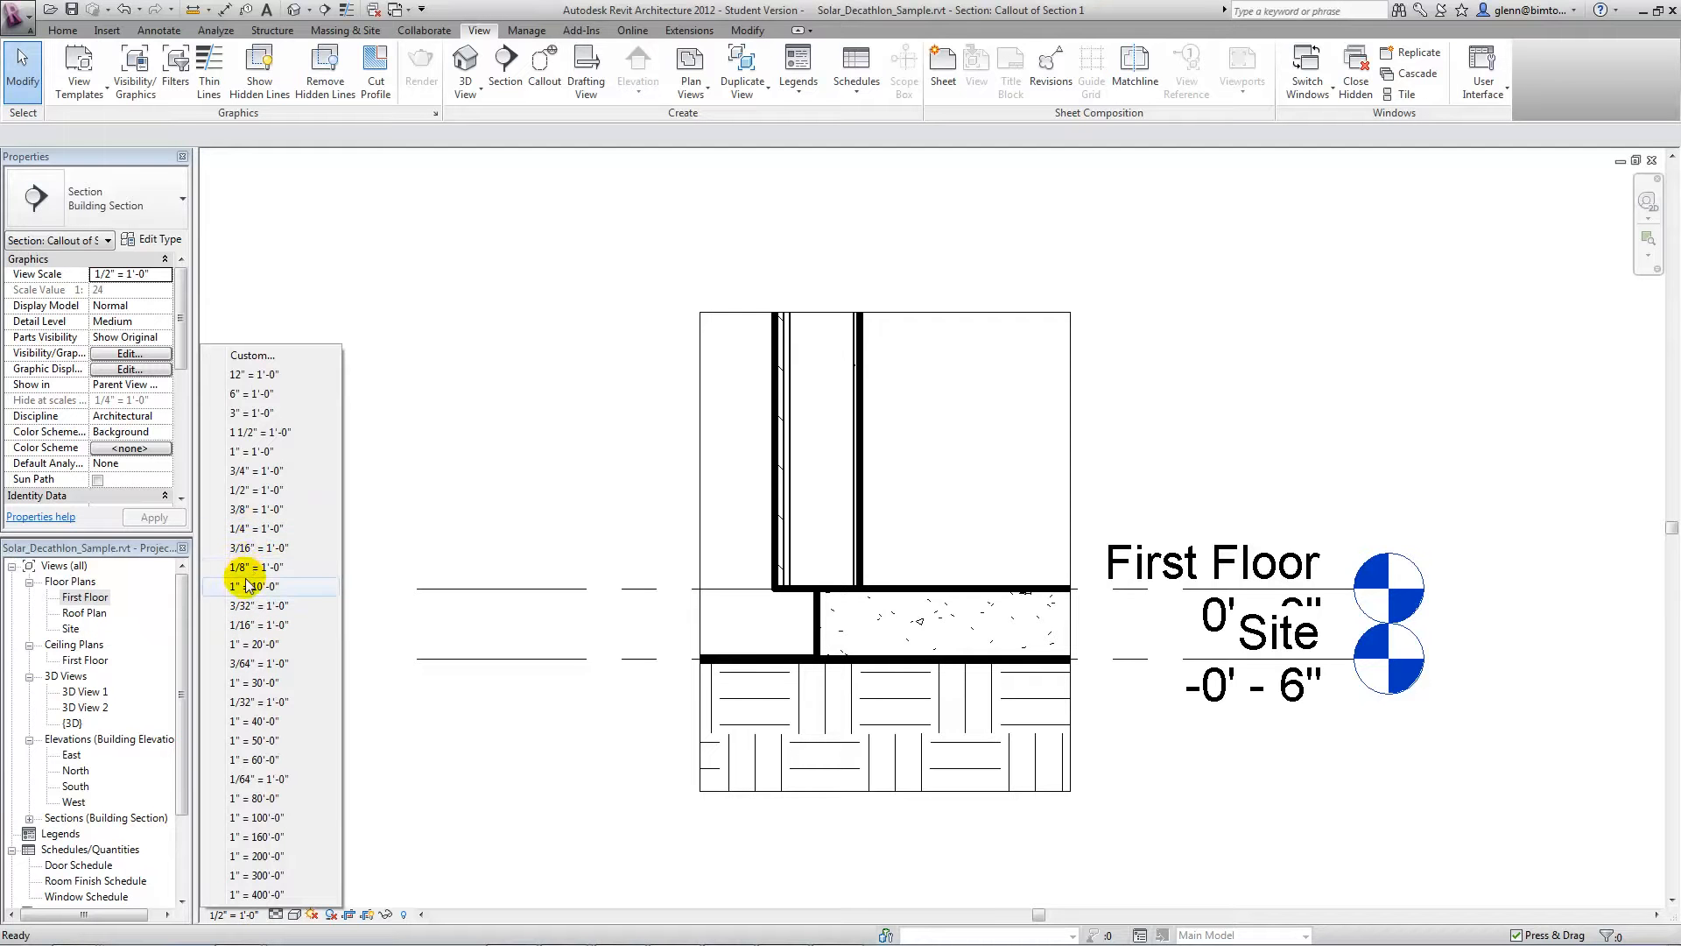
pyautogui.click(254, 413)
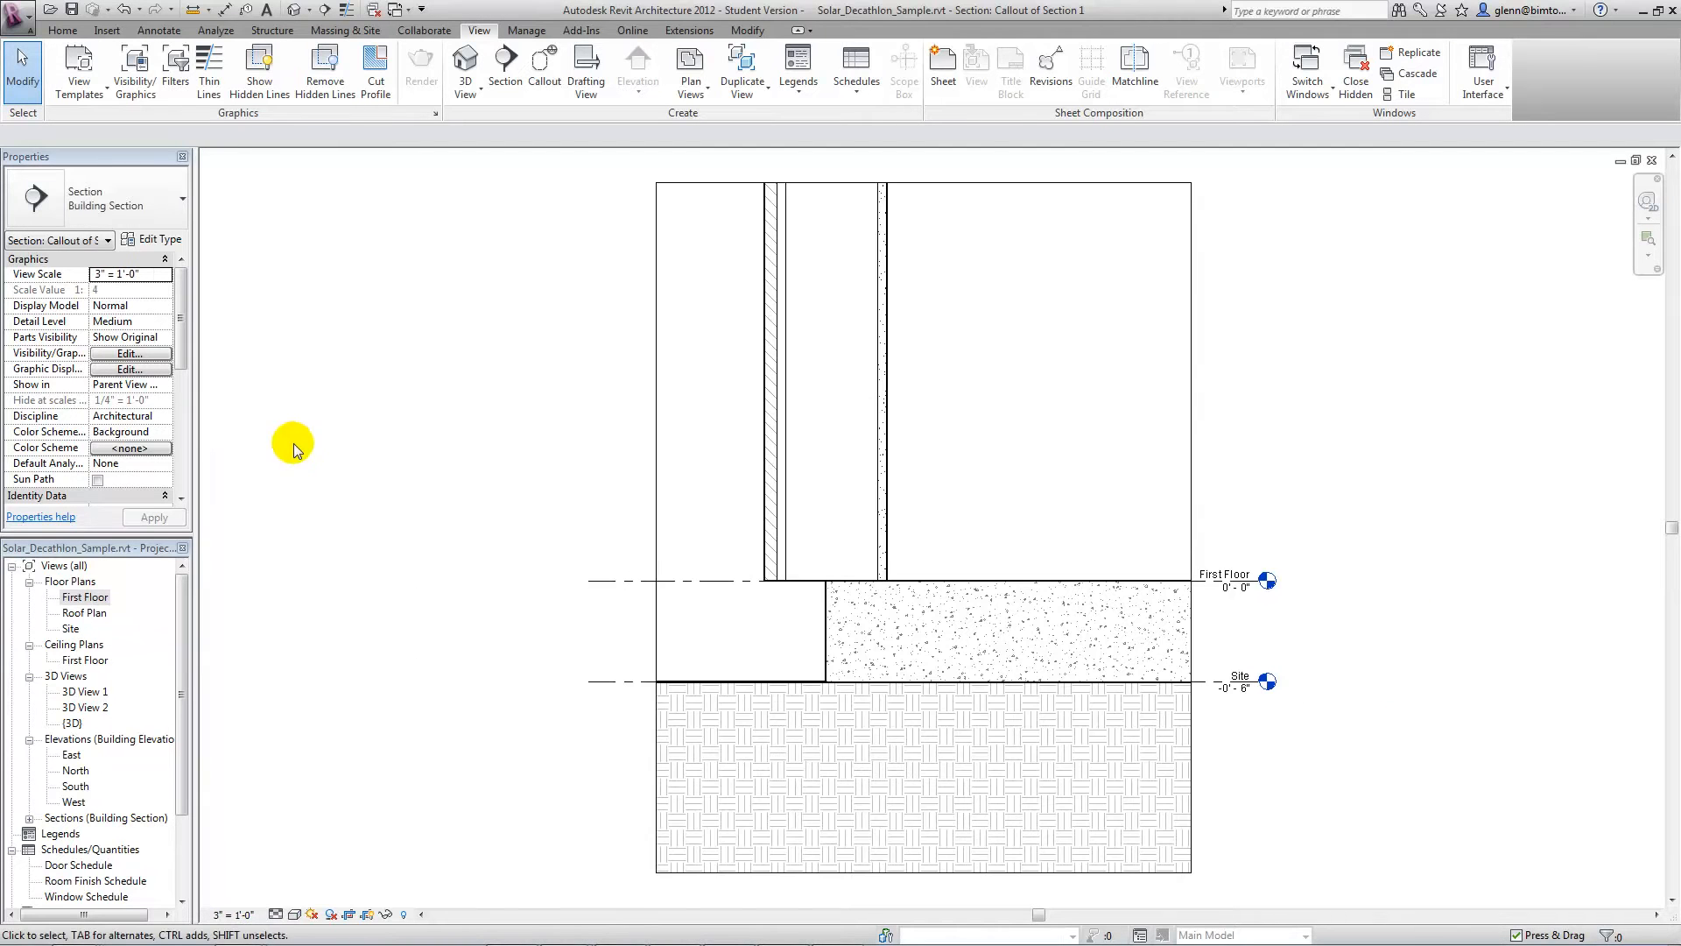
pyautogui.scroll(2, 760, 643)
pyautogui.scroll(-1, 760, 644)
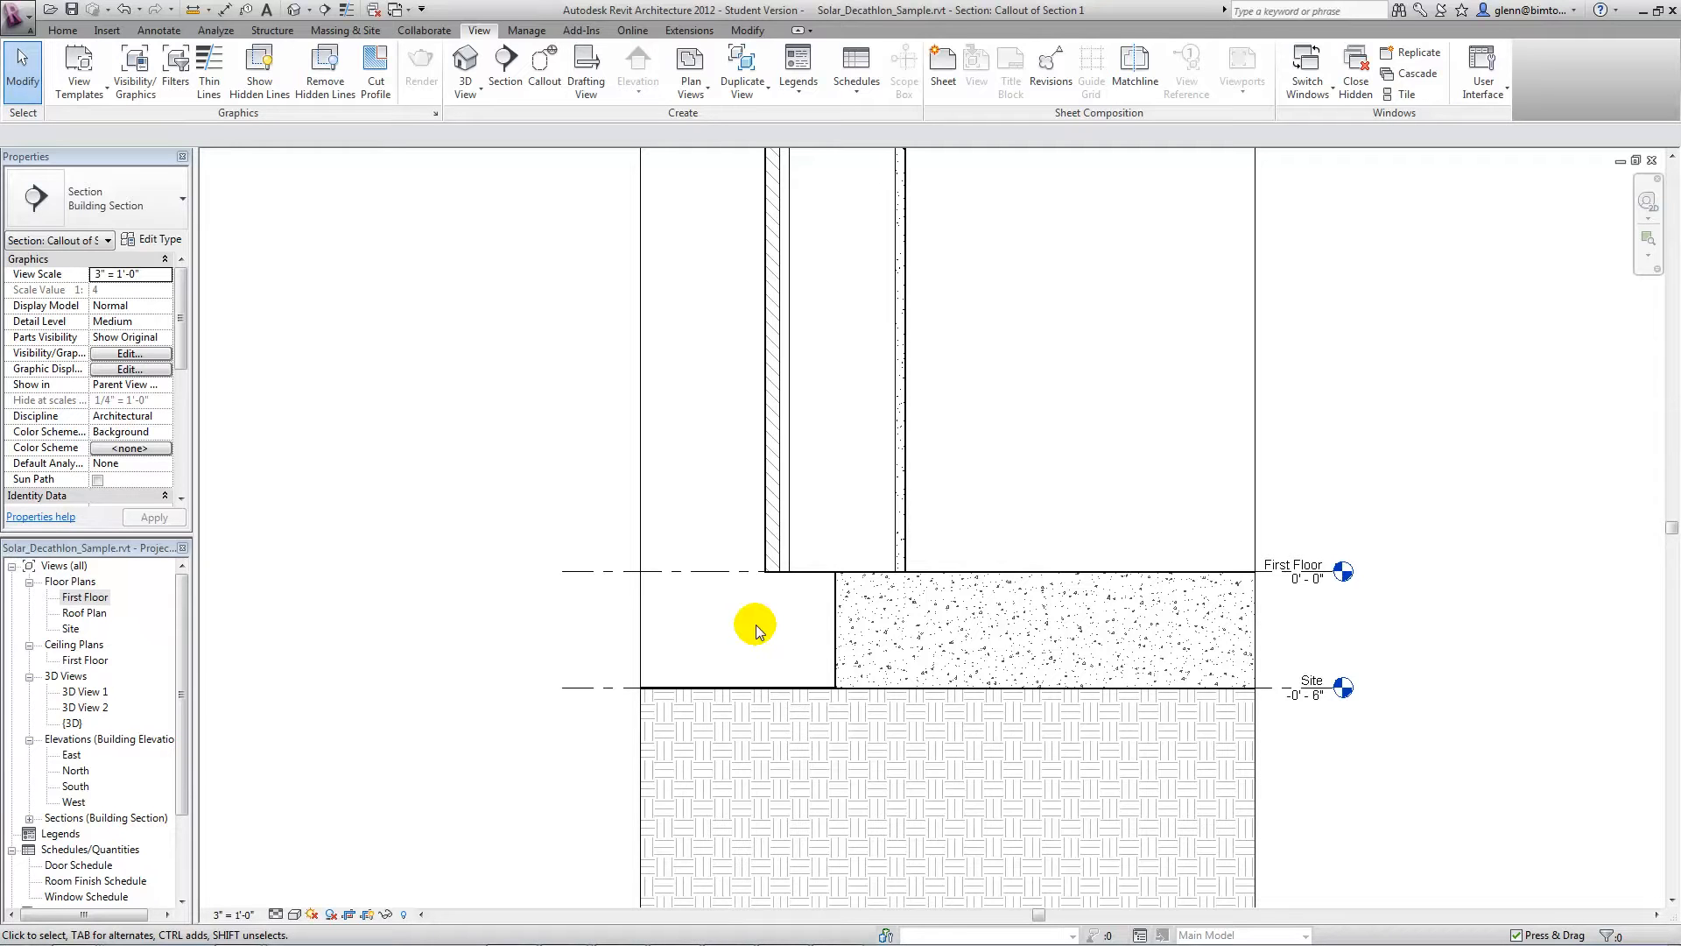
# - Switch to the PowerPoint presentation and advance to the construction support slide
pyautogui.hotkey('alt', 'Tab')
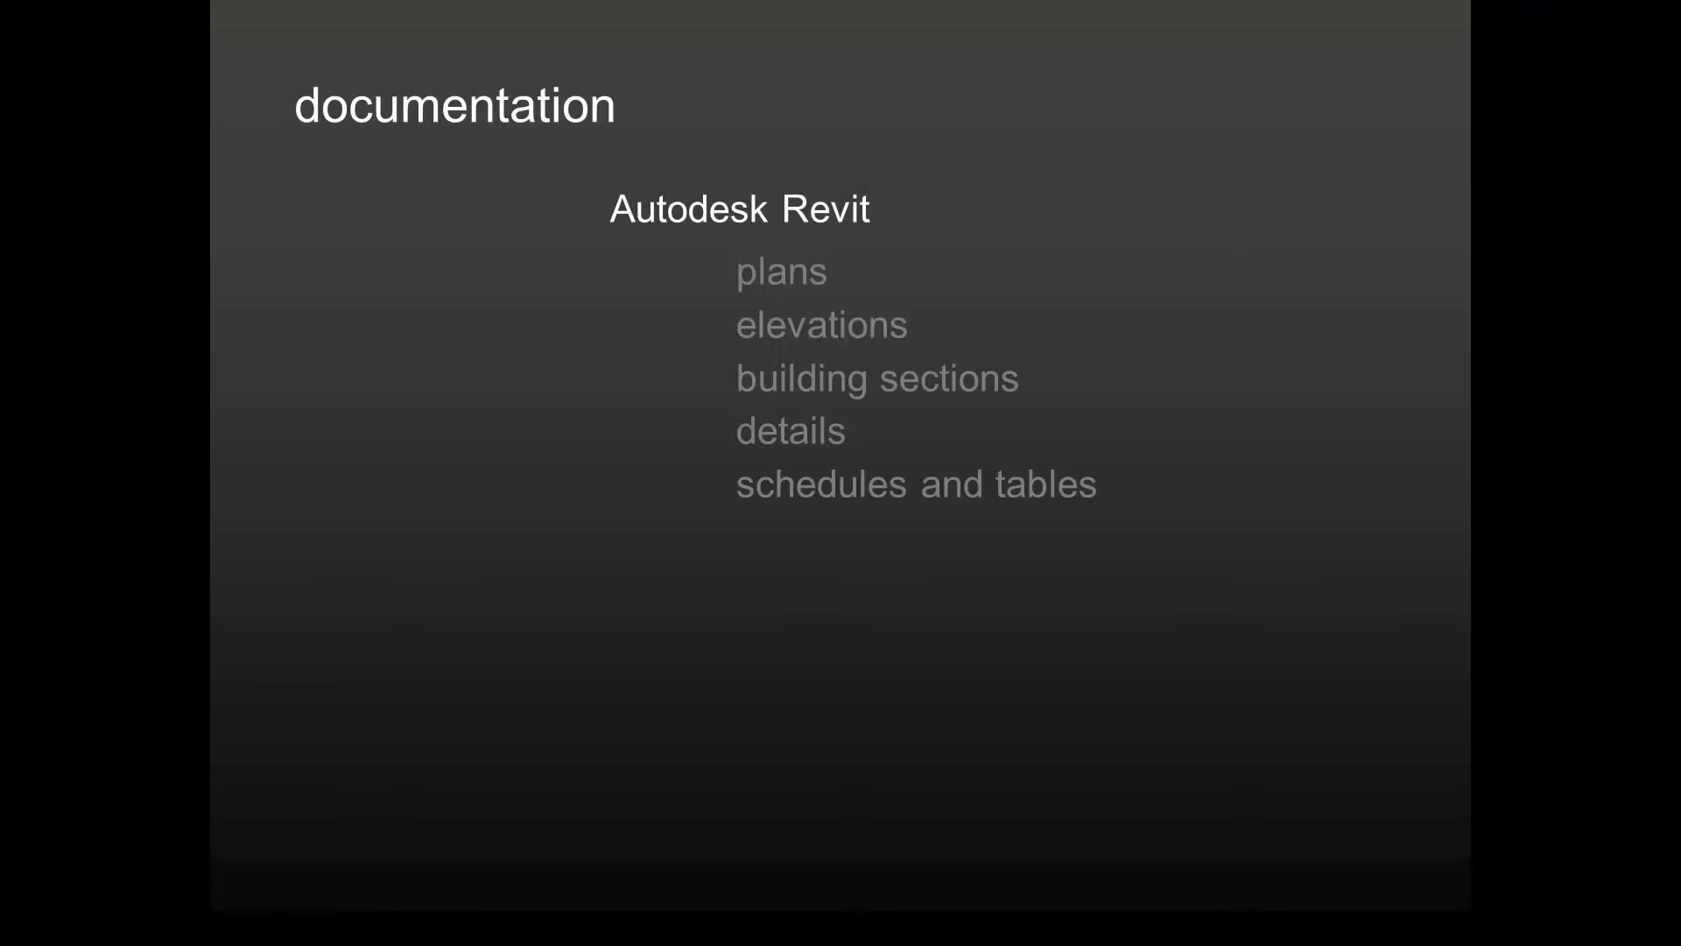
pyautogui.click(757, 625)
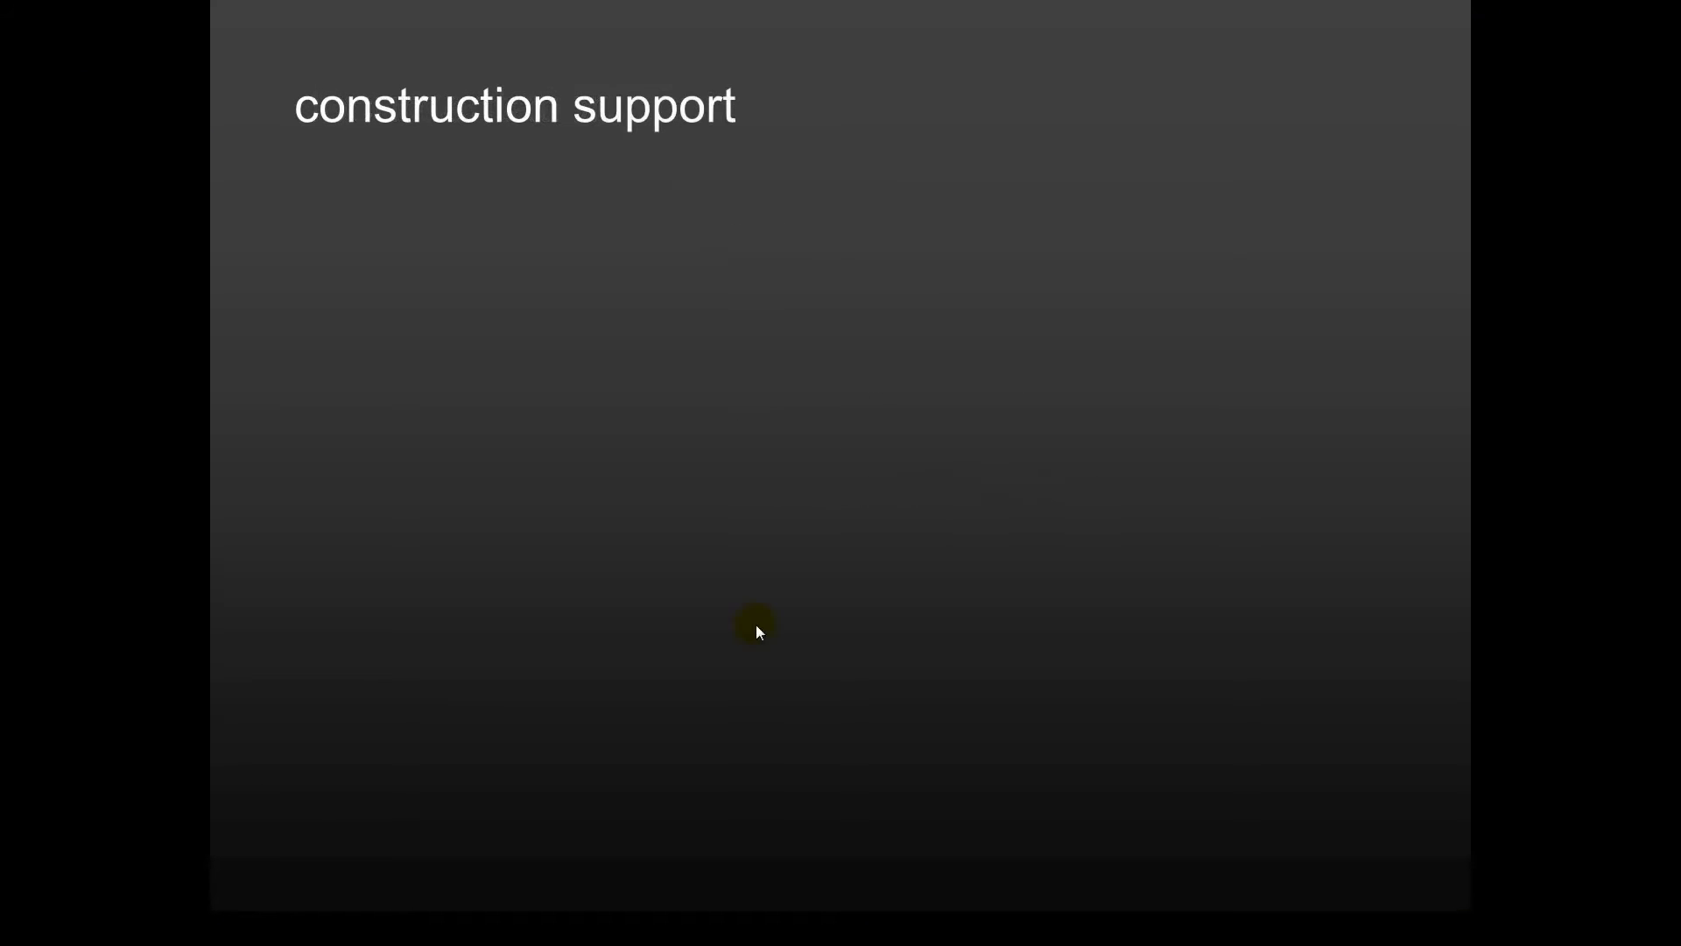
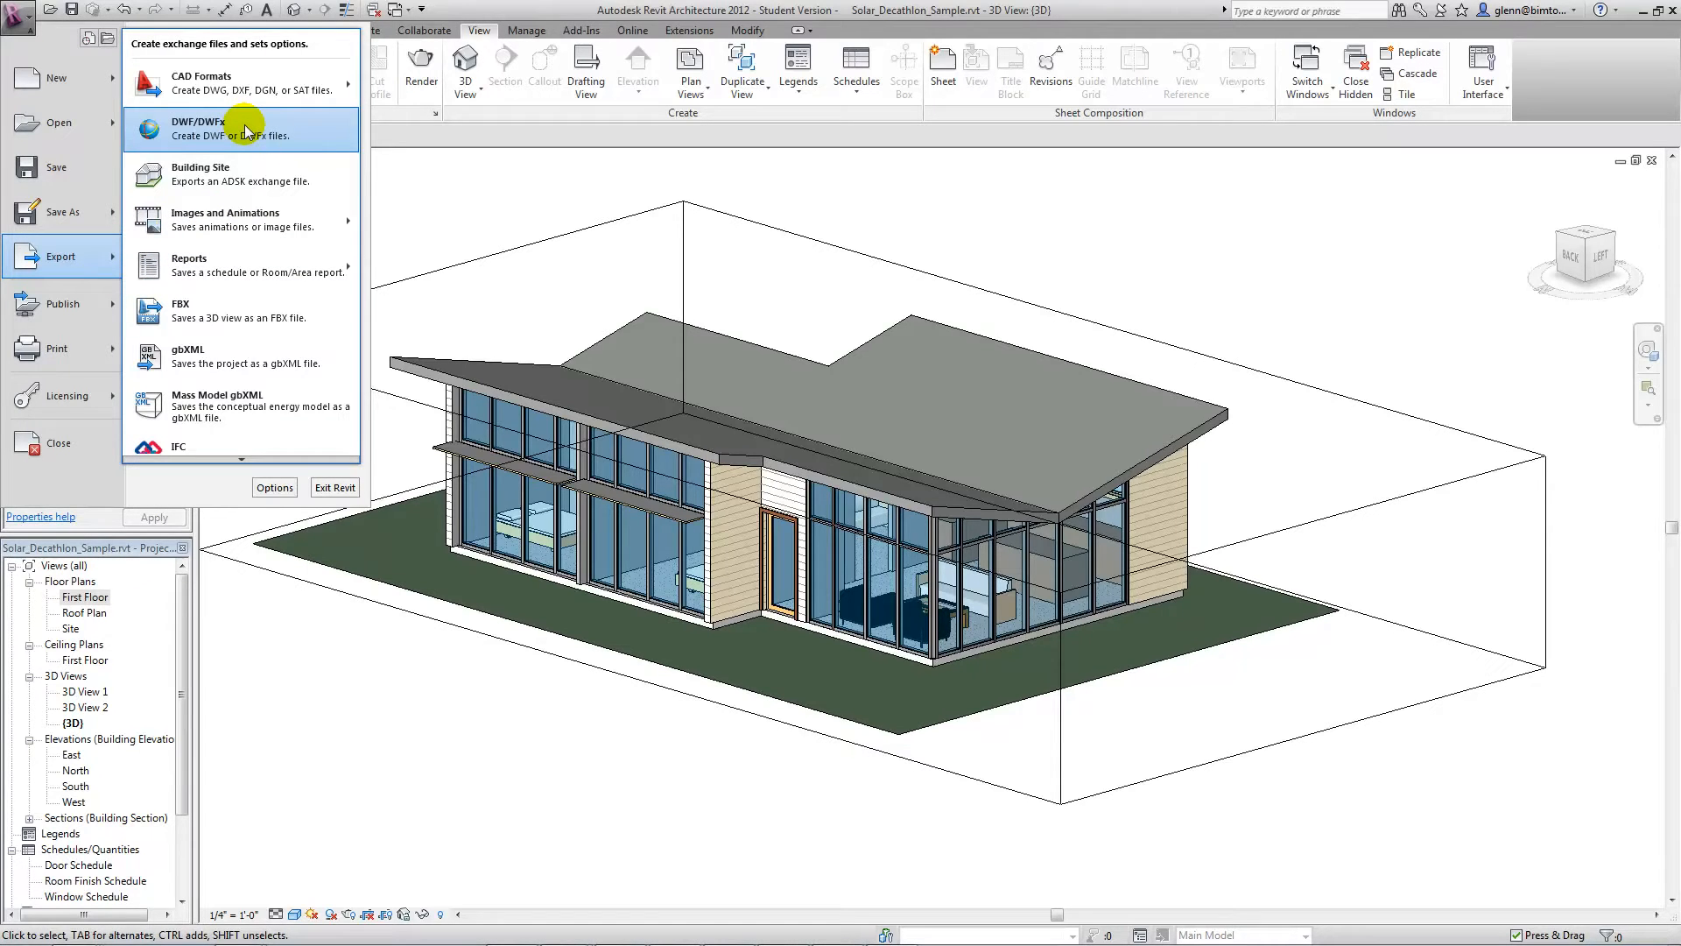
# - Leave Revit's export options without exporting the 3D view, and minimize the Revit window
pyautogui.click(421, 179)
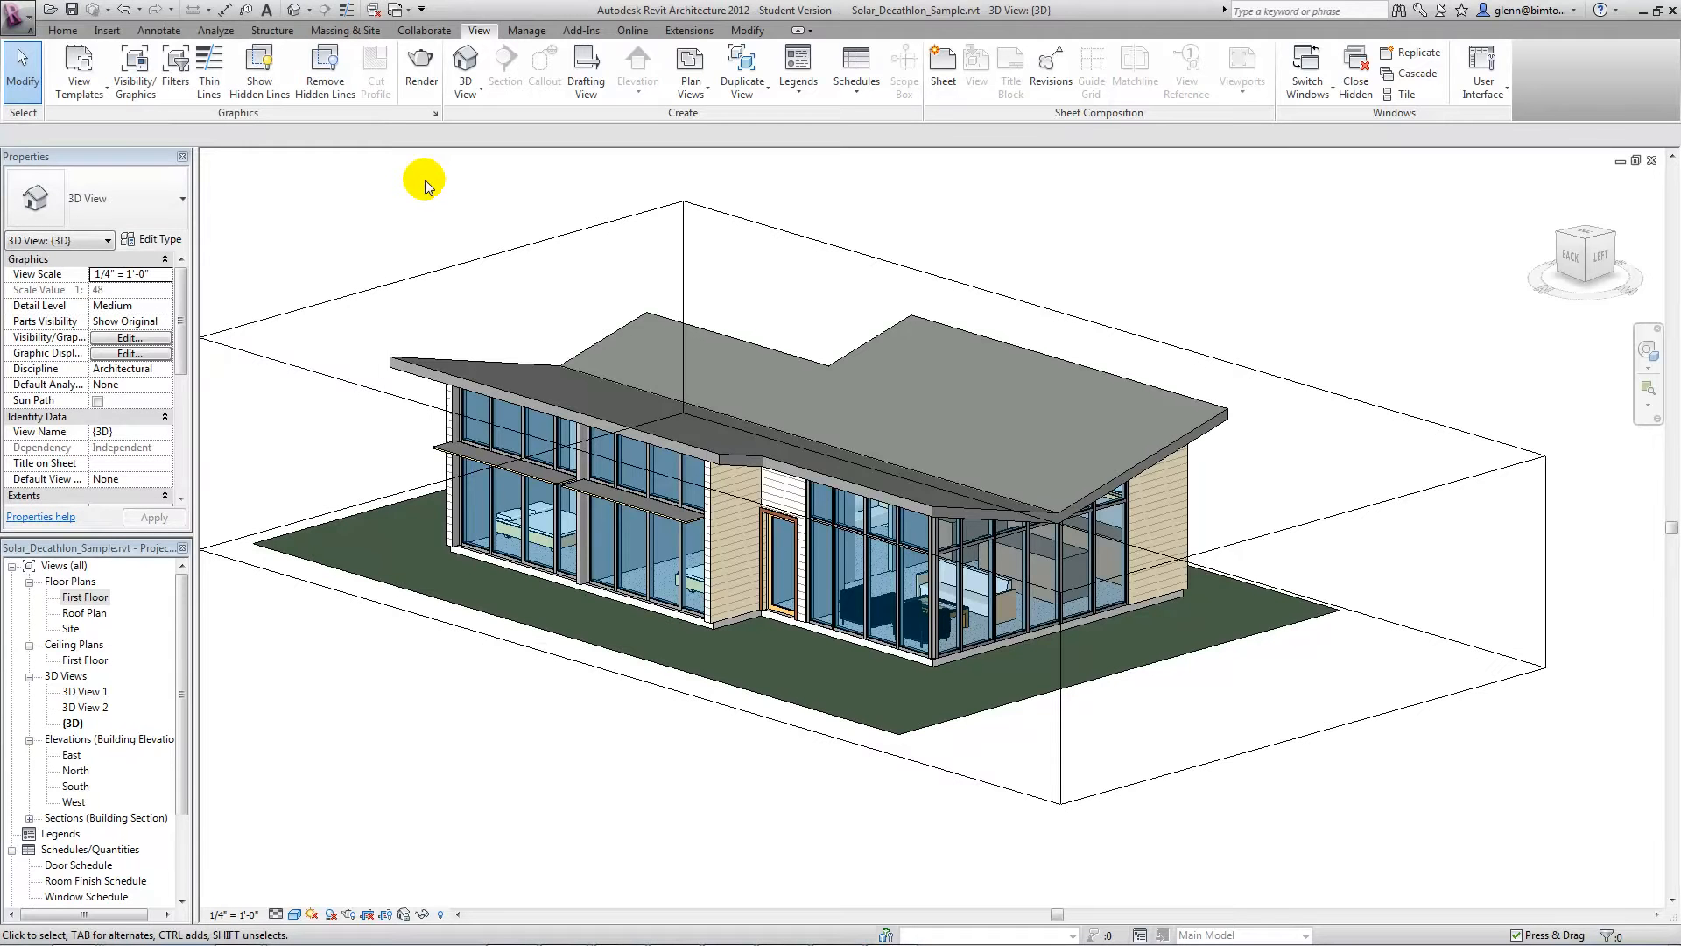
pyautogui.hotkey('alt', 'Tab')
pyautogui.hotkey('alt', 'Tab')
pyautogui.hotkey('alt', 'Tab')
pyautogui.hotkey('alt', 'Tab')
pyautogui.hotkey('alt', 'Tab')
pyautogui.hotkey('alt', 'Tab')
pyautogui.hotkey('alt', 'Tab')
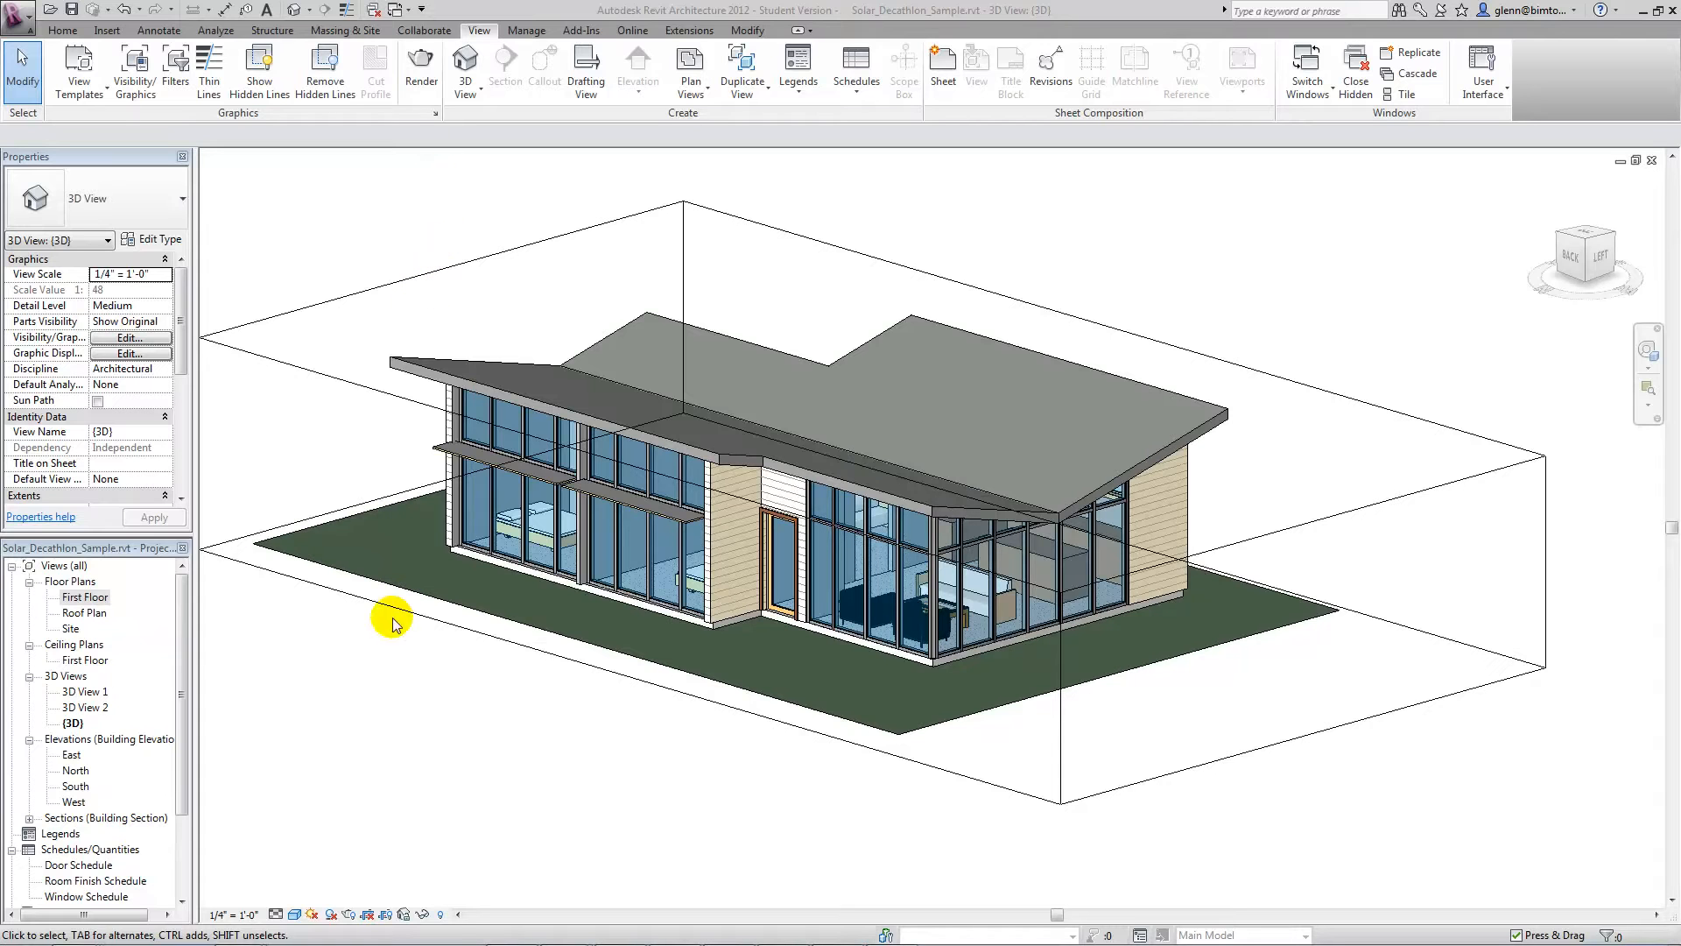
pyautogui.click(1642, 10)
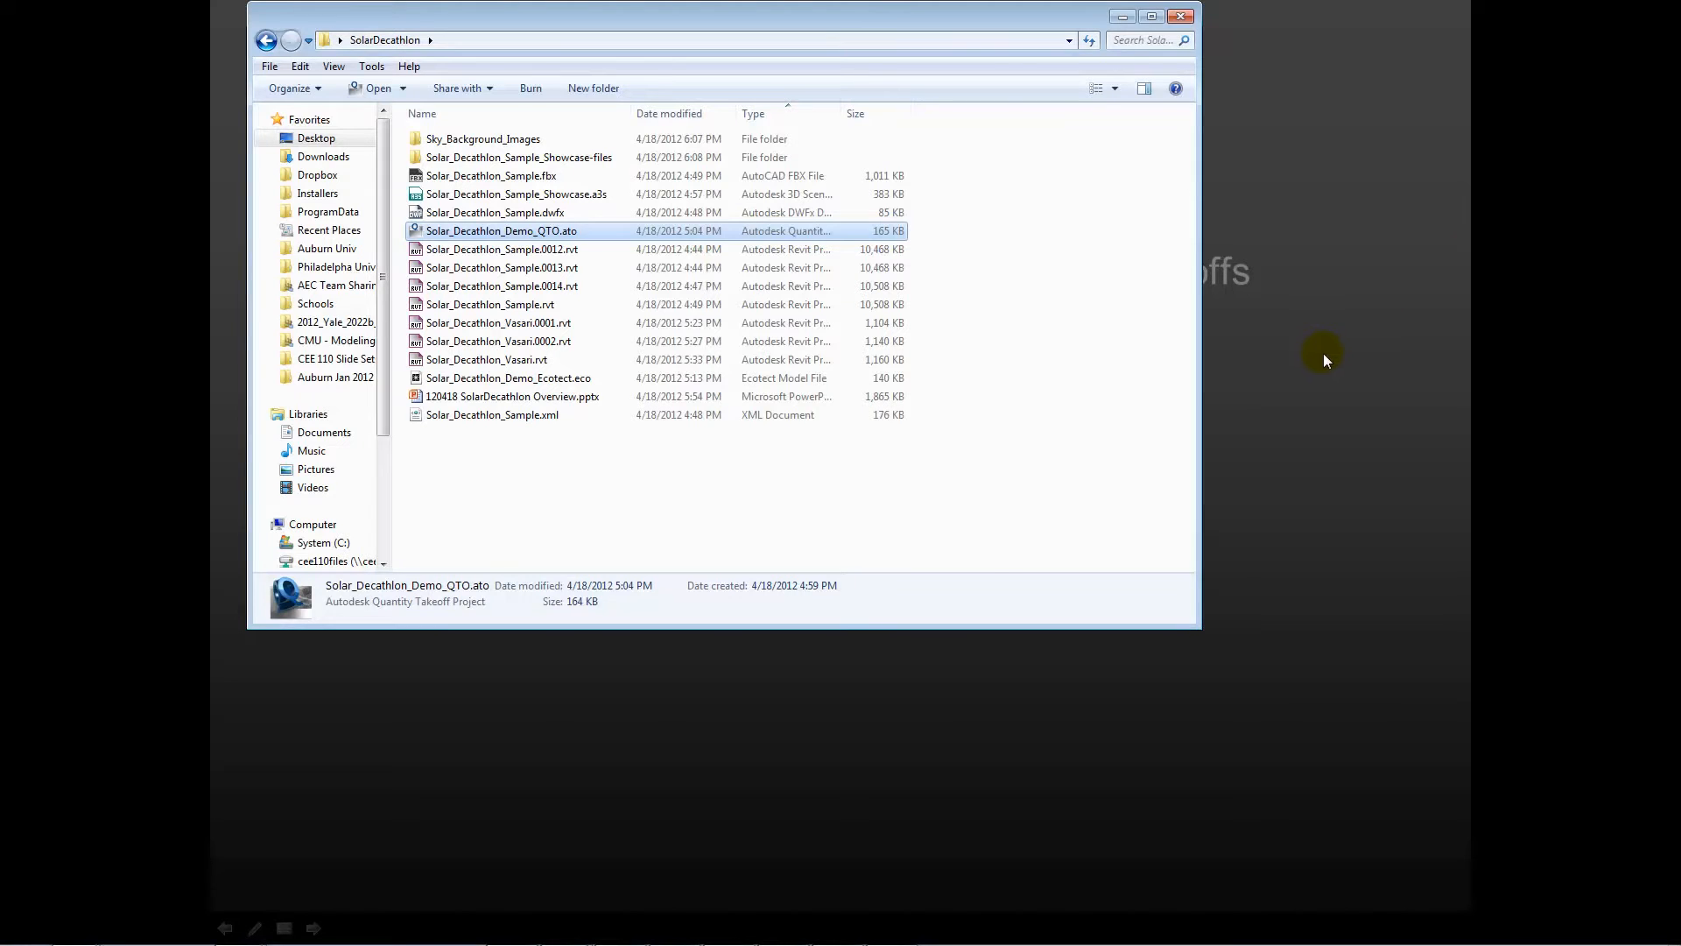
# - Switch to Autodesk Quantity Takeoff with the Solar_Decathlon_Demo_QTO project
pyautogui.hotkey('alt', 'Tab')
pyautogui.hotkey('alt', 'Tab')
pyautogui.hotkey('alt', 'Tab')
pyautogui.hotkey('alt', 'Tab')
pyautogui.hotkey('alt', 'Tab')
pyautogui.hotkey('alt', 'Tab')
pyautogui.hotkey('alt', 'Tab')
pyautogui.hotkey('alt', 'Tab')
pyautogui.hotkey('alt', 'Tab')
pyautogui.hotkey('alt', 'Tab')
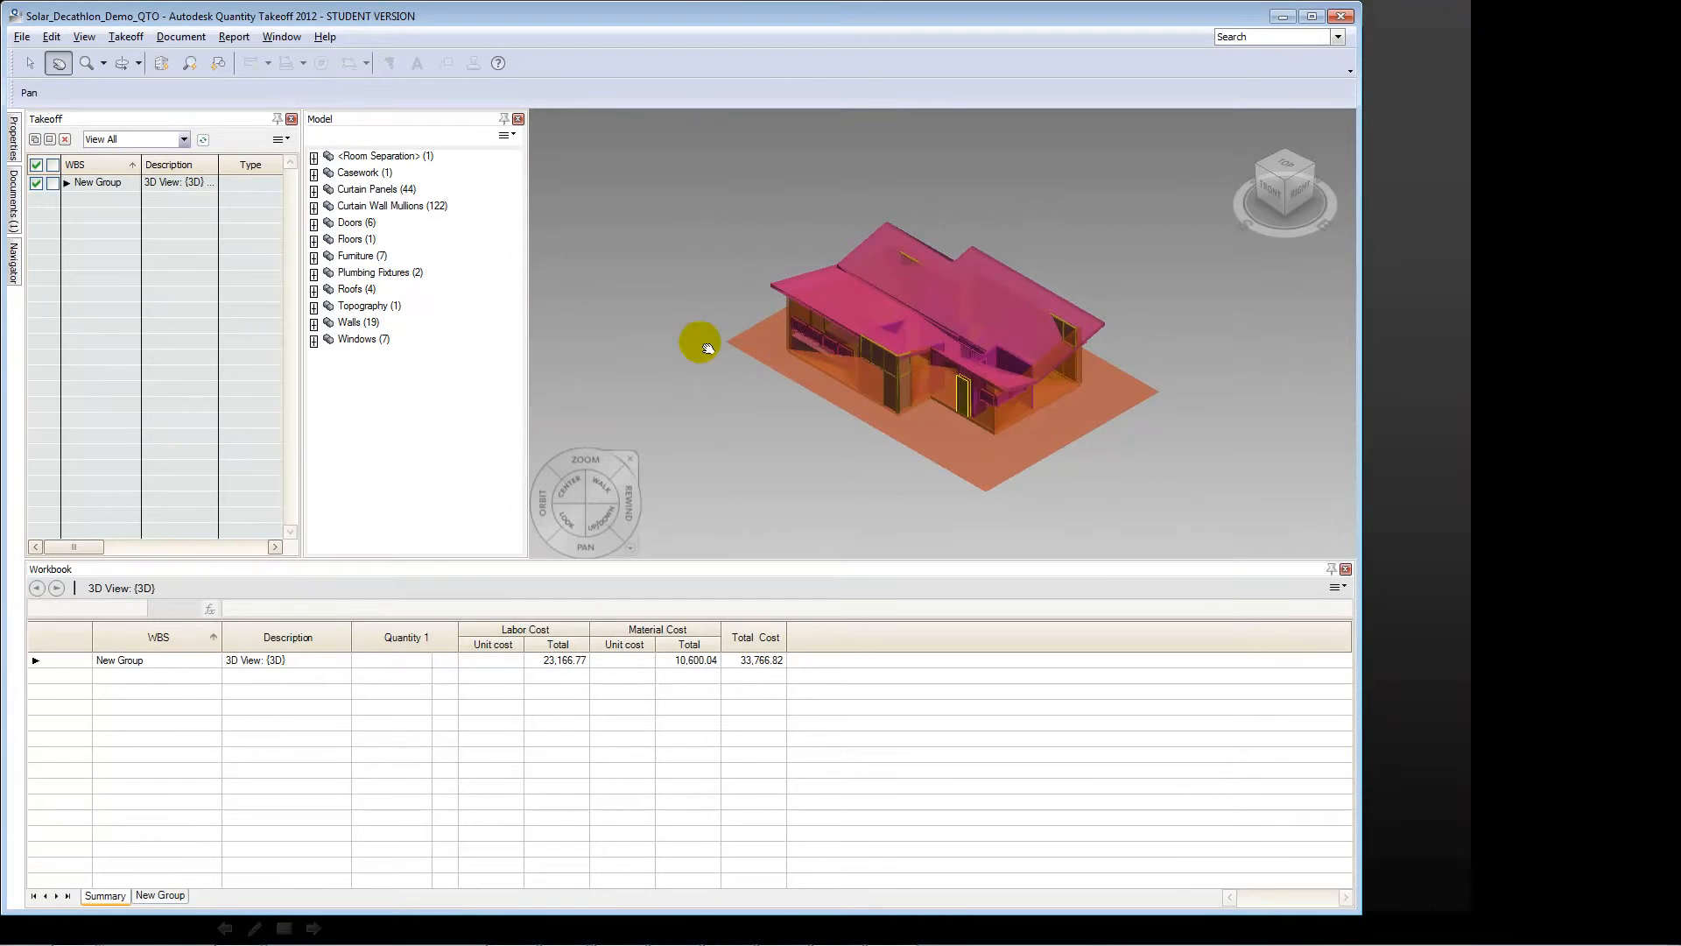
# - Expand the model's Walls category down to the Basic Wall types and select Exterior - 2x6 Stud + Wood Siding
pyautogui.moveTo(629, 517)
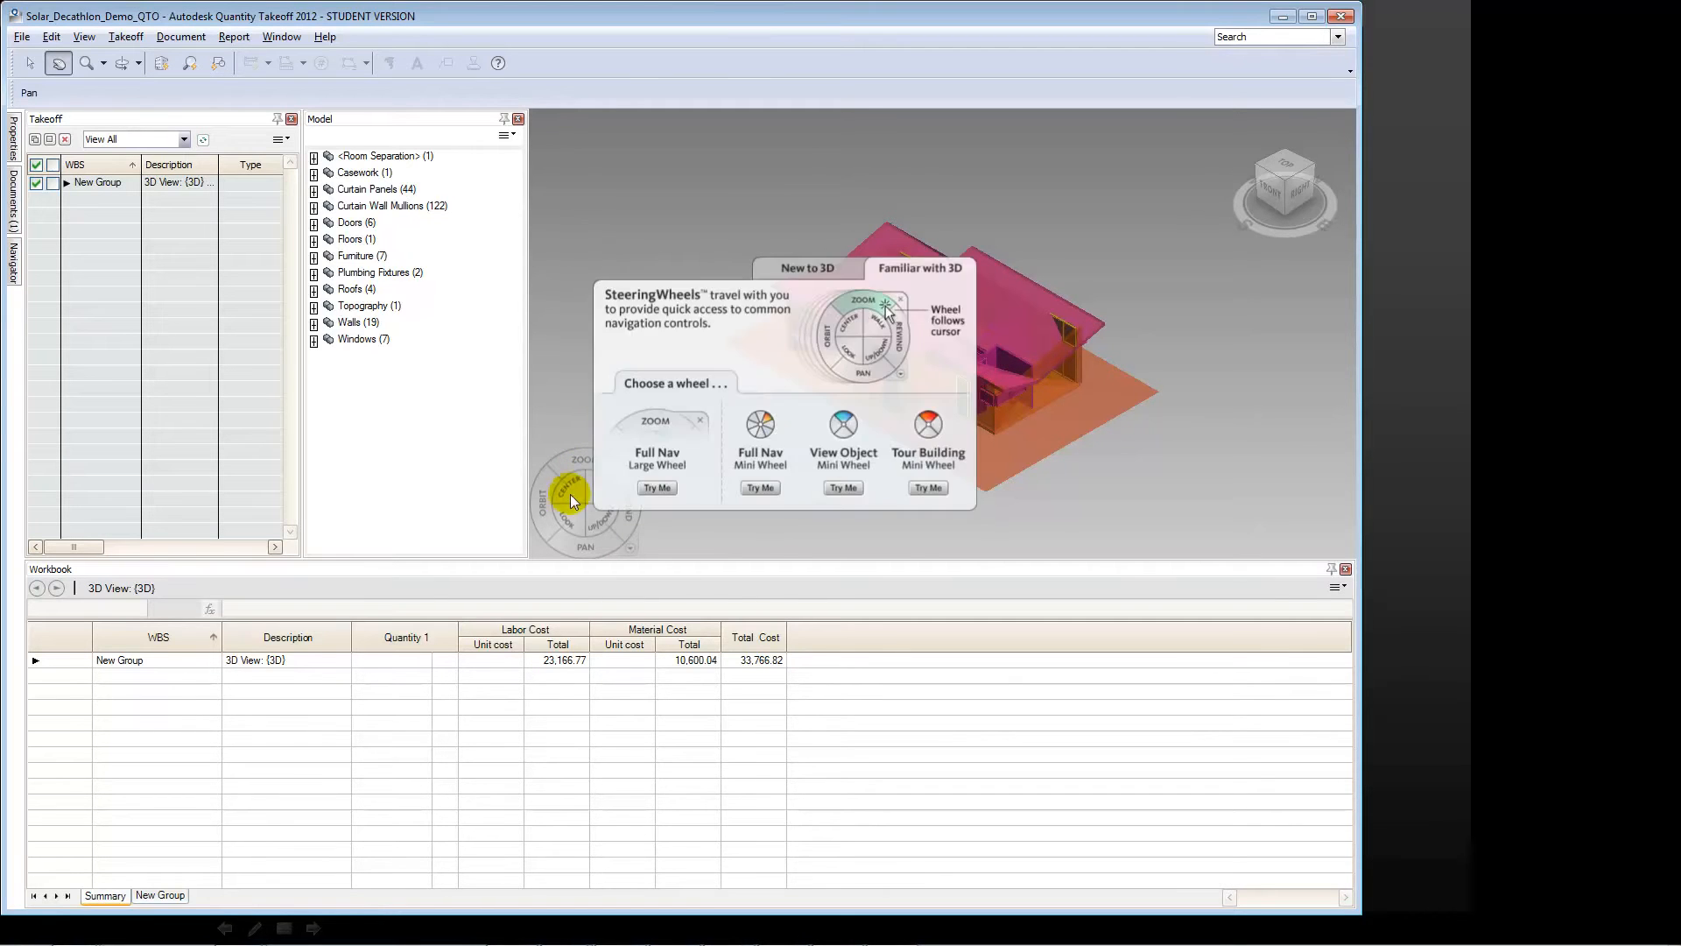
pyautogui.click(549, 510)
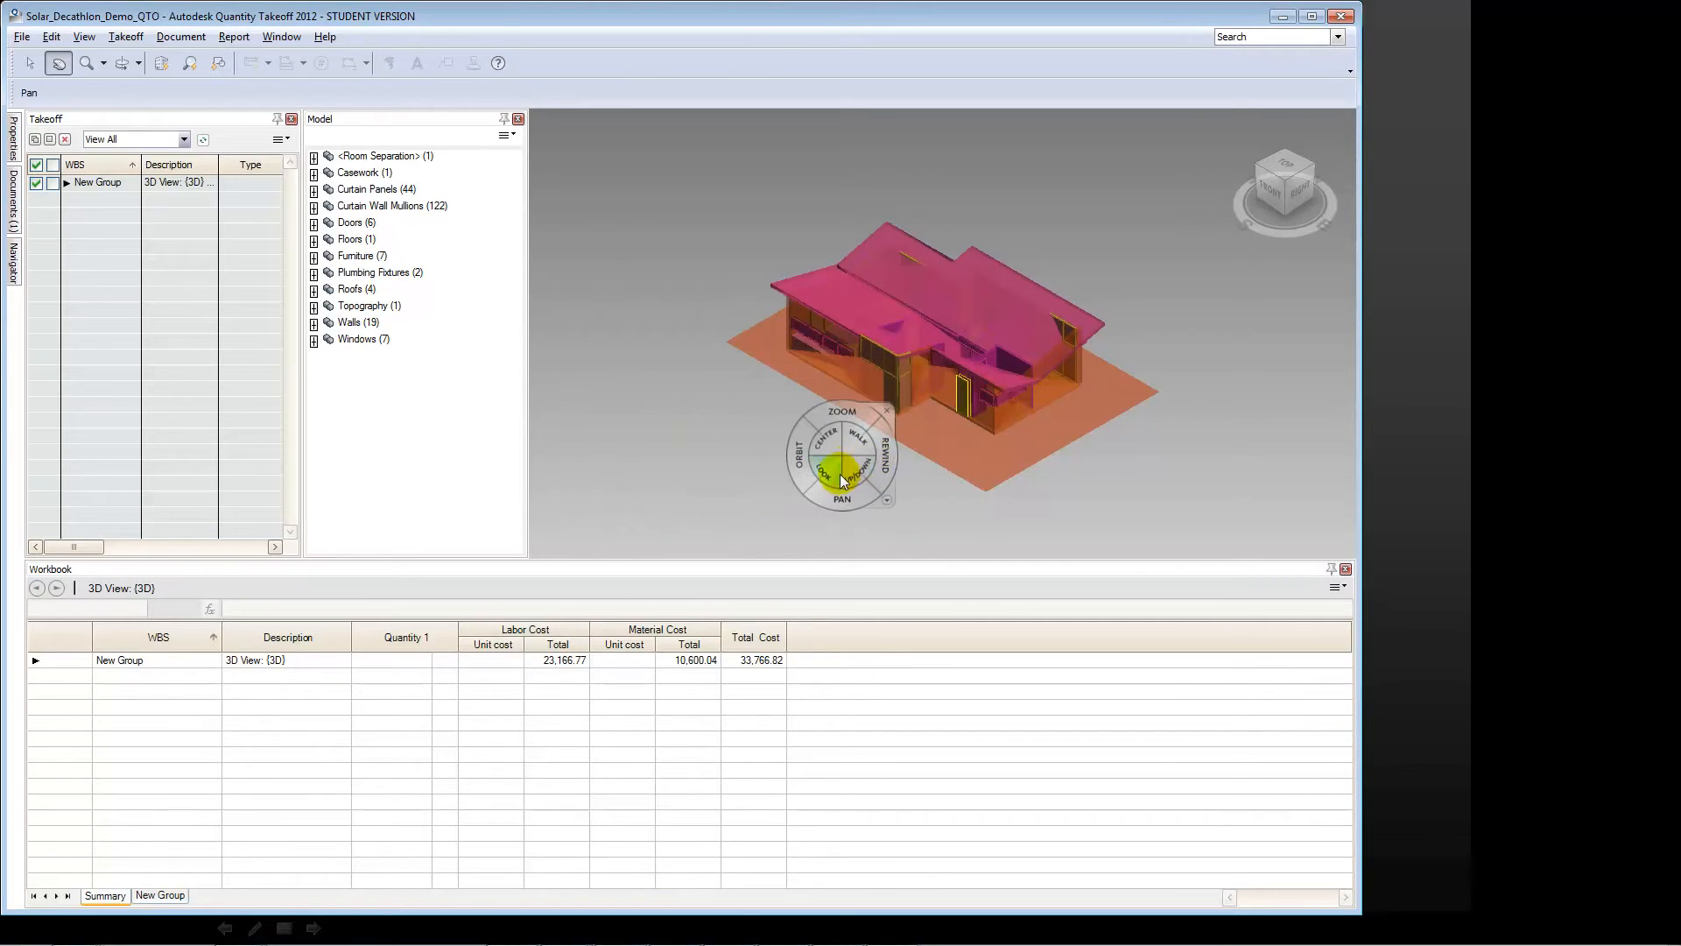
pyautogui.moveTo(803, 471); pyautogui.dragTo(616, 477)
pyautogui.scroll(3, 1009, 464)
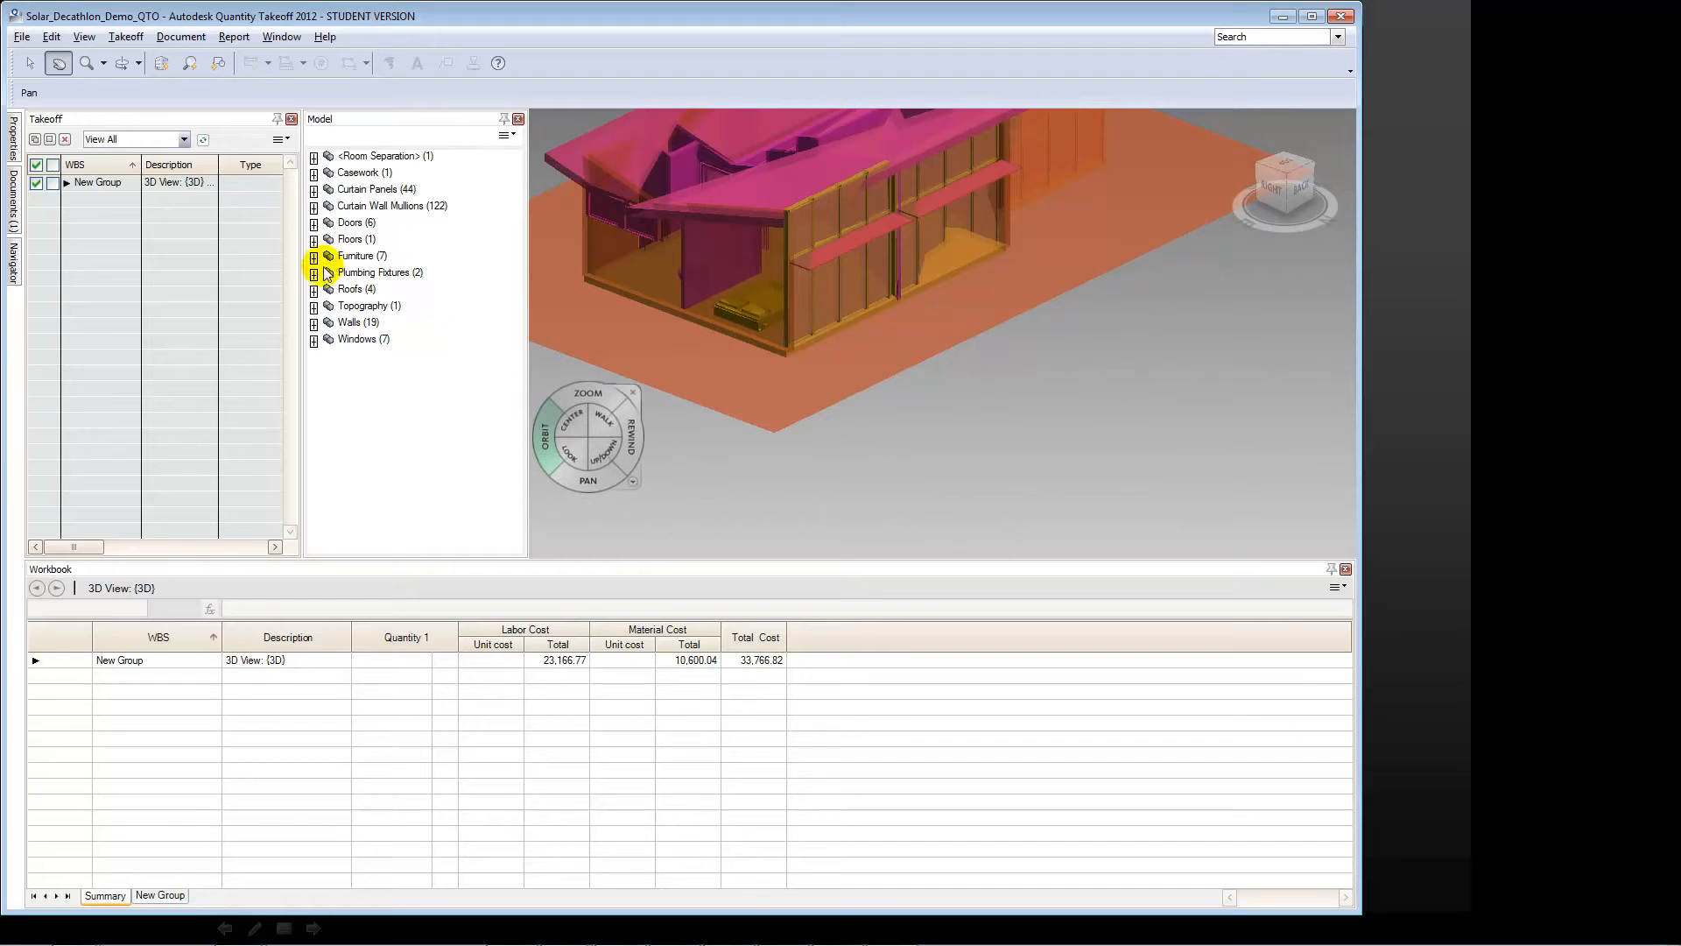
pyautogui.click(348, 323)
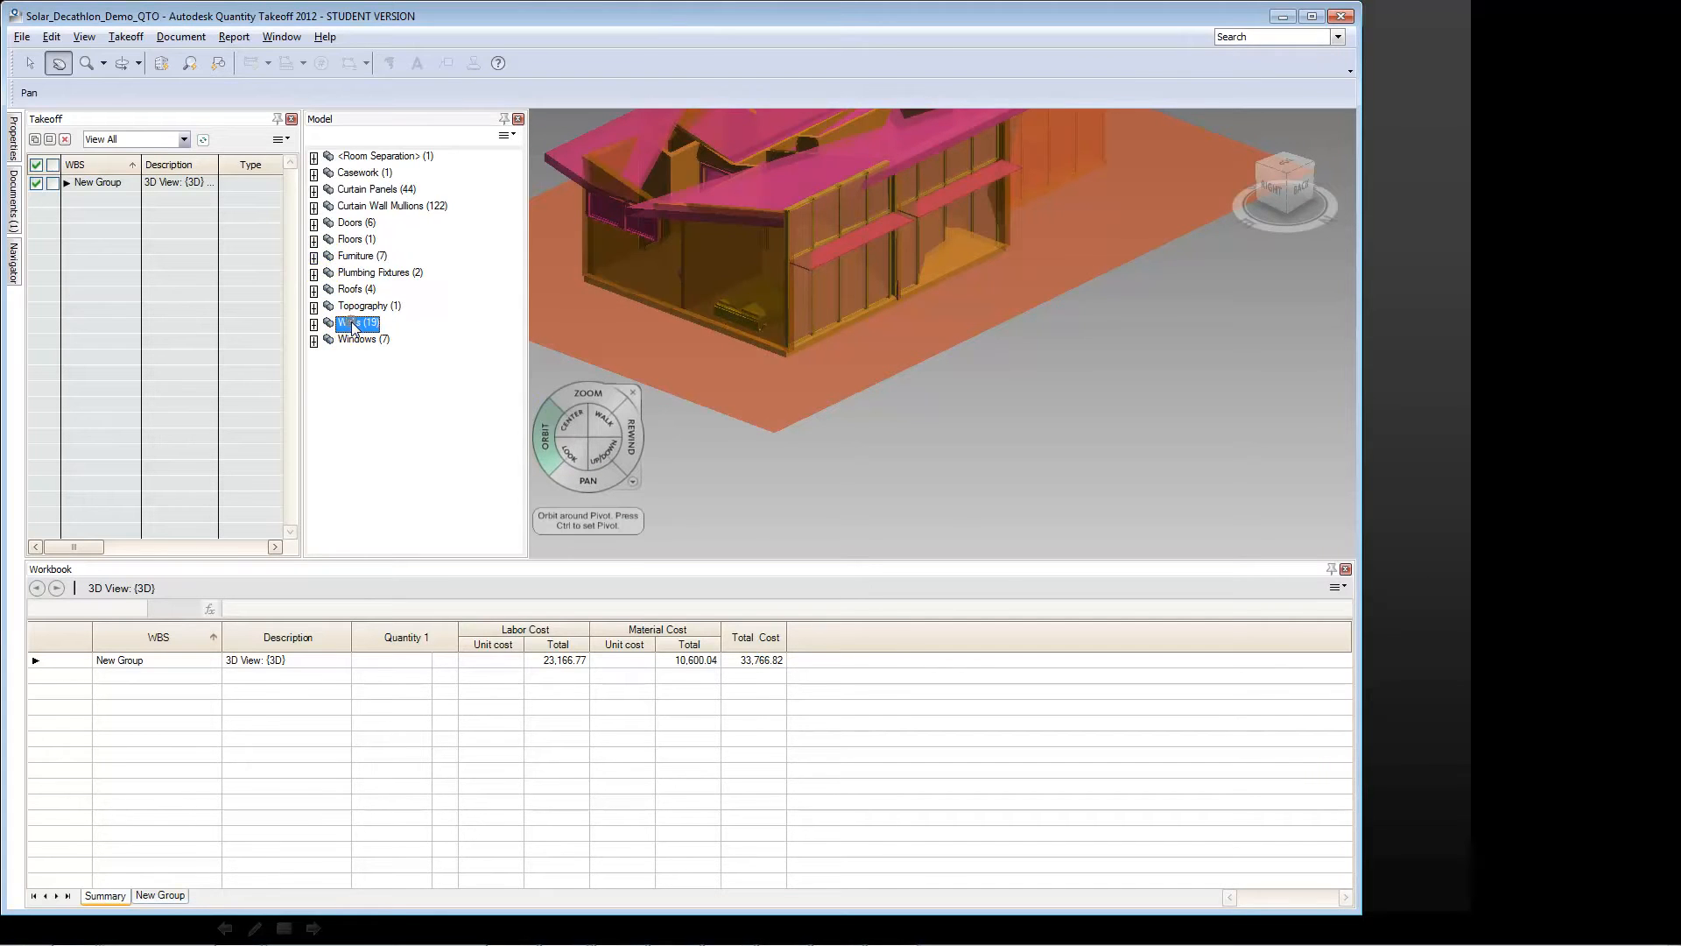
pyautogui.click(315, 324)
pyautogui.click(376, 338)
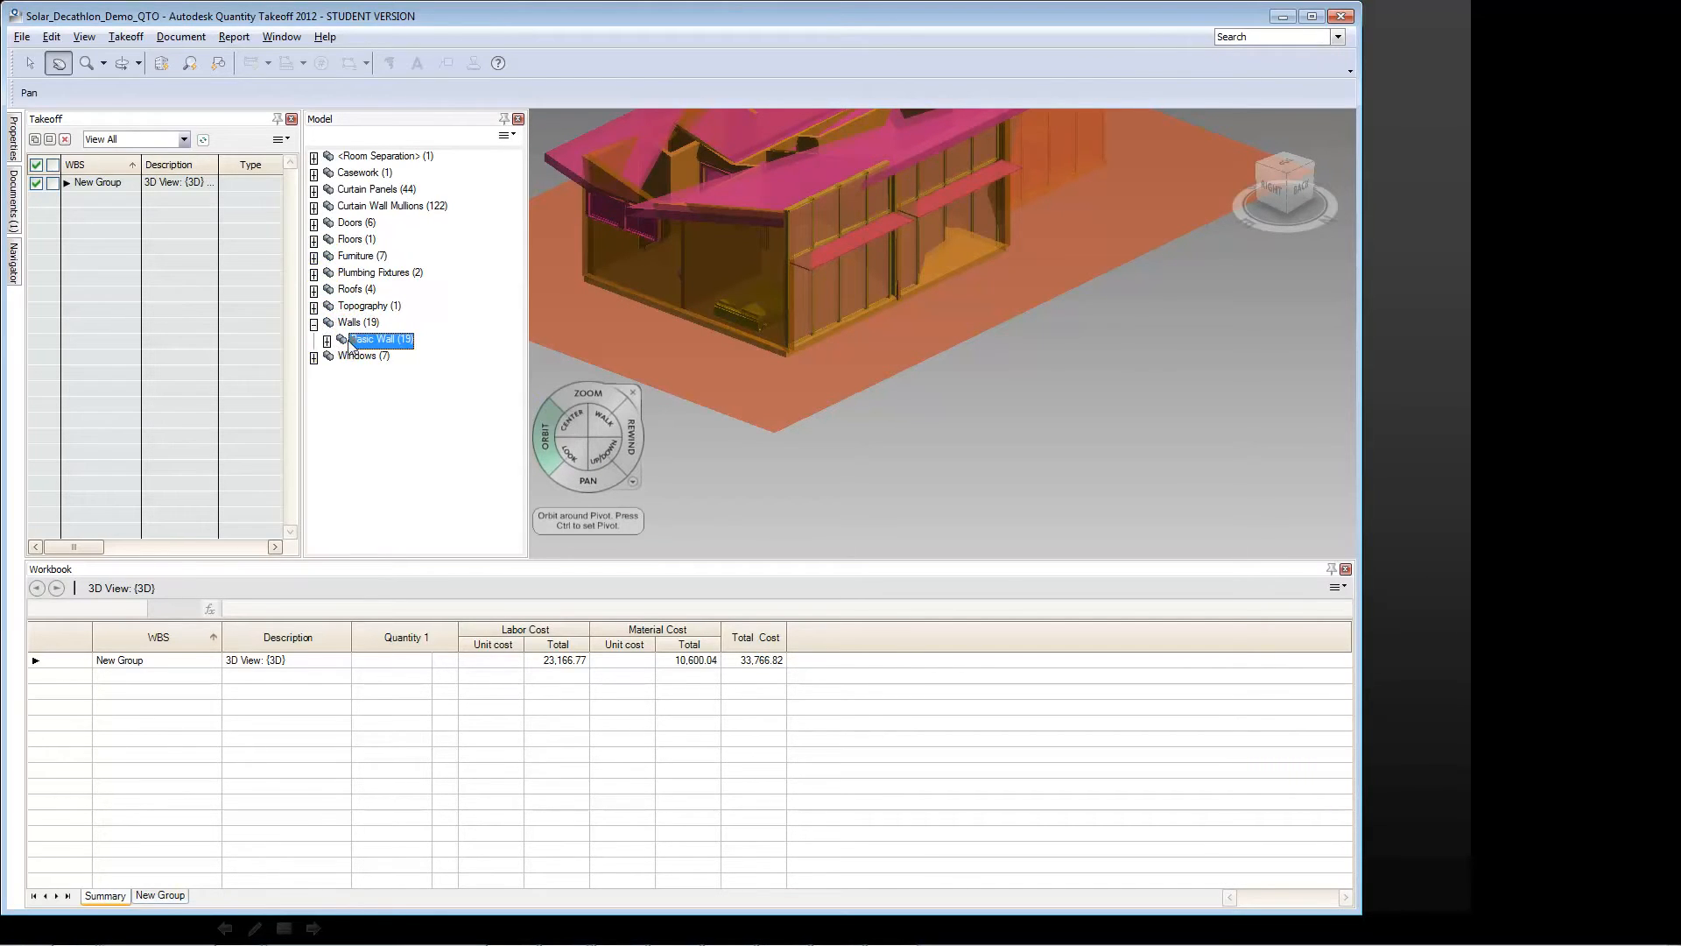
pyautogui.click(326, 340)
pyautogui.click(375, 357)
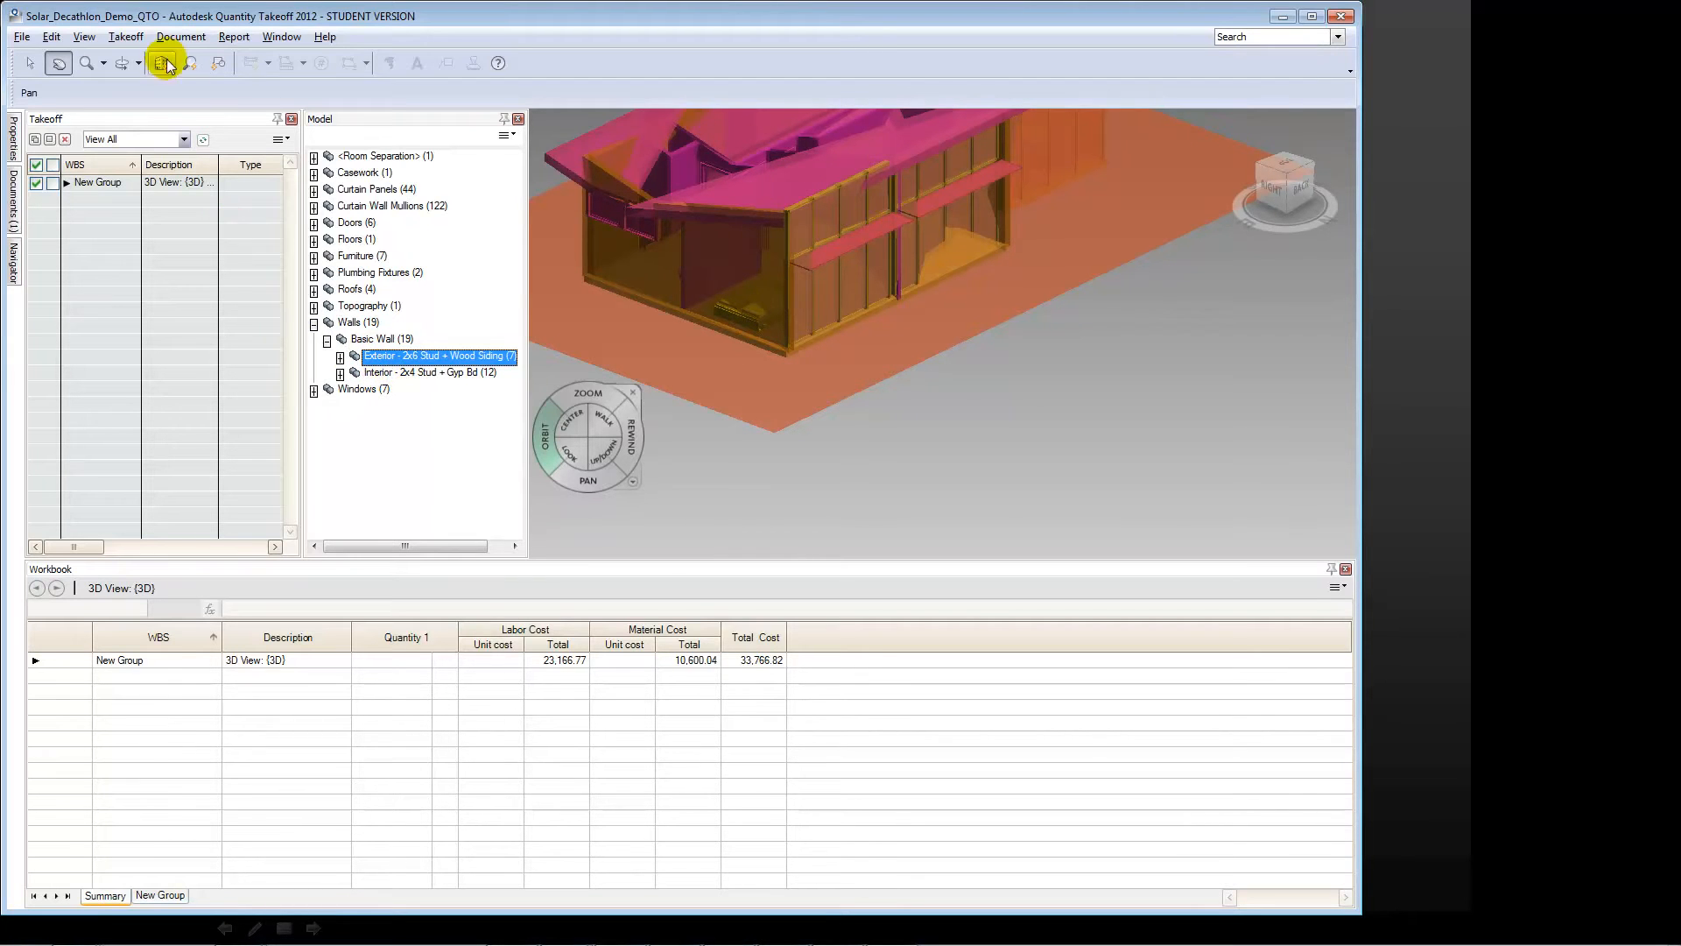
# - Expand the takeoff list from New Group through Walls and Basic Wall to the individual interior stud walls, and widen the list
pyautogui.click(125, 37)
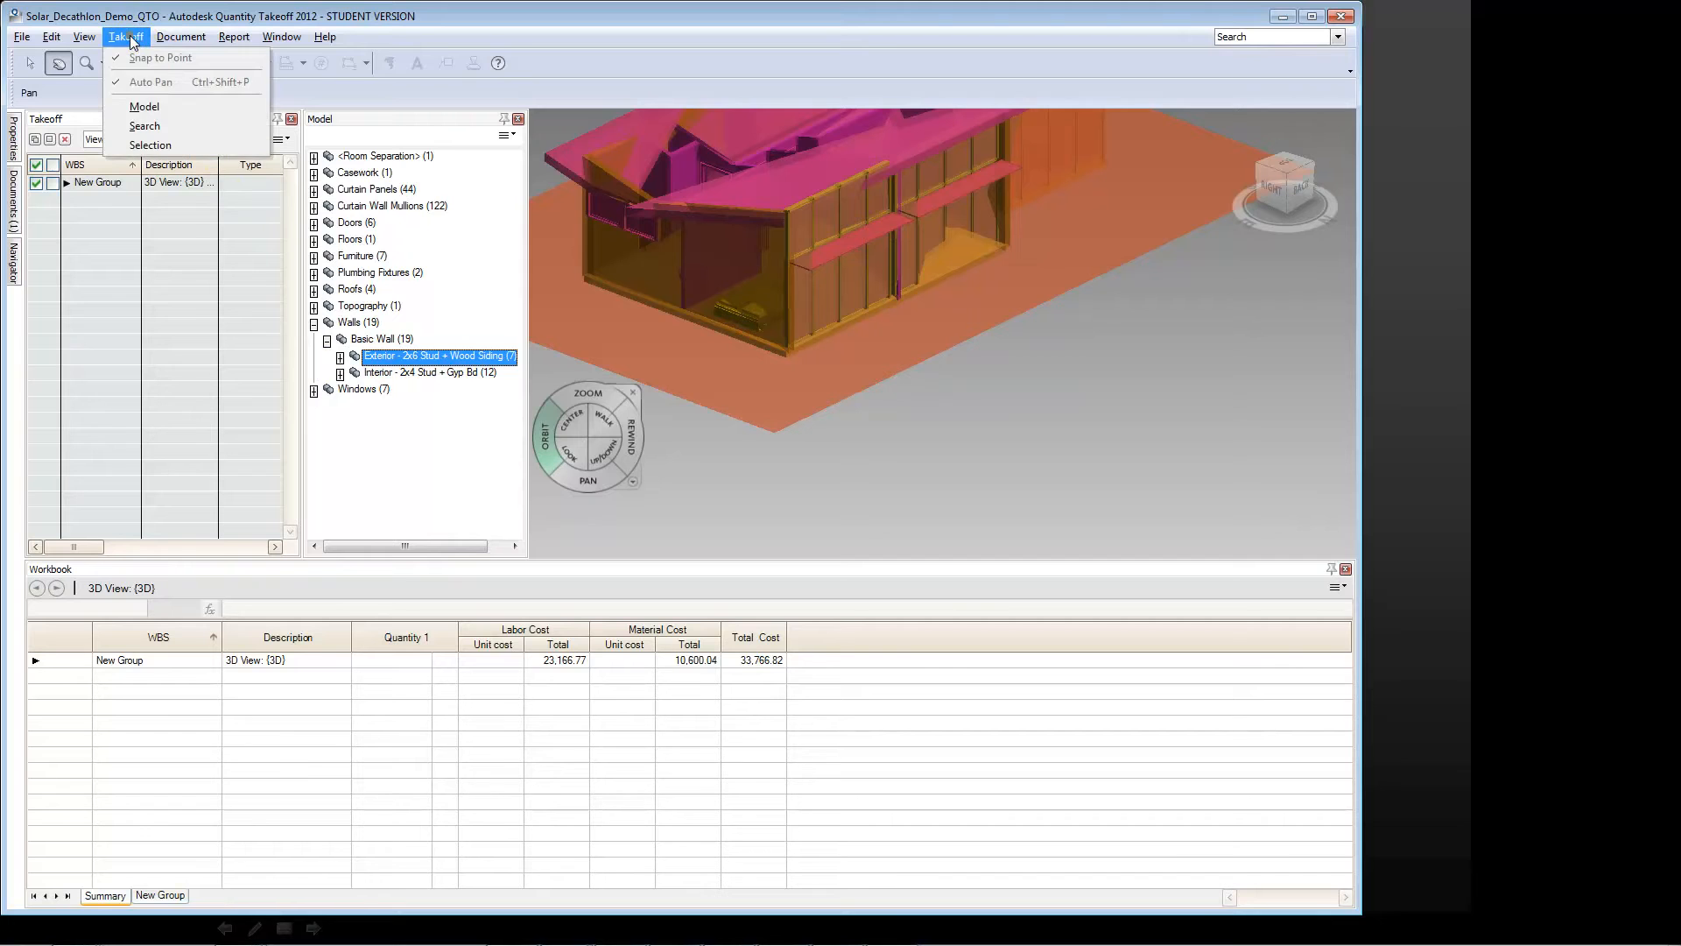
pyautogui.click(144, 107)
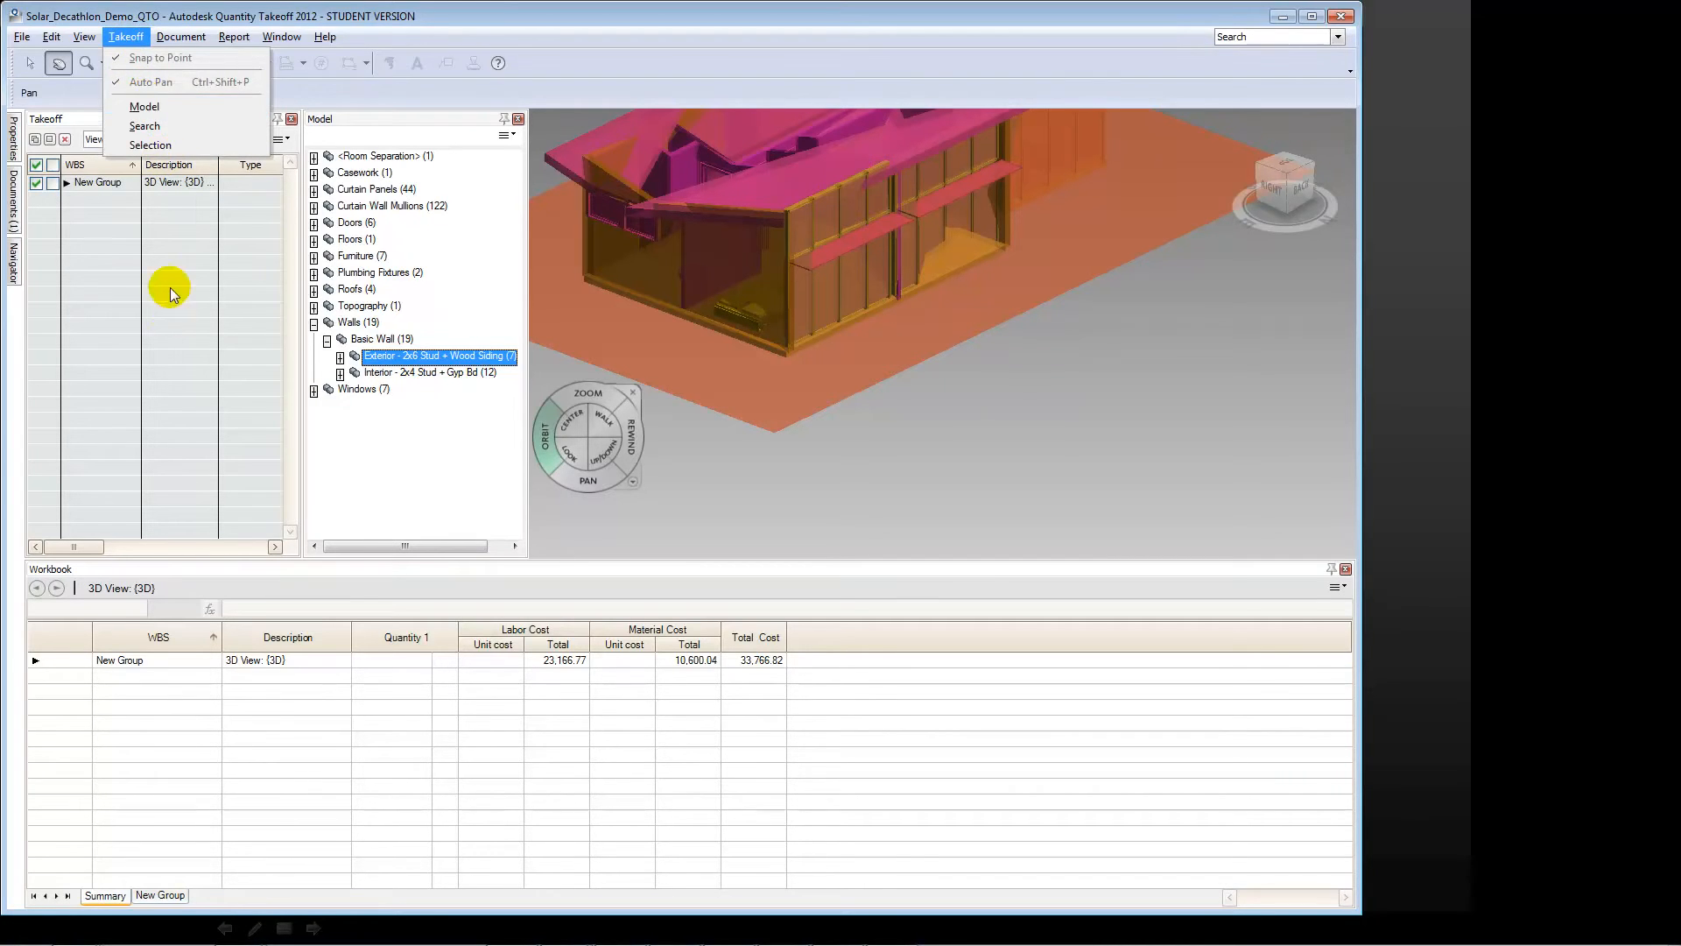
pyautogui.click(66, 183)
pyautogui.moveTo(302, 374); pyautogui.dragTo(356, 368)
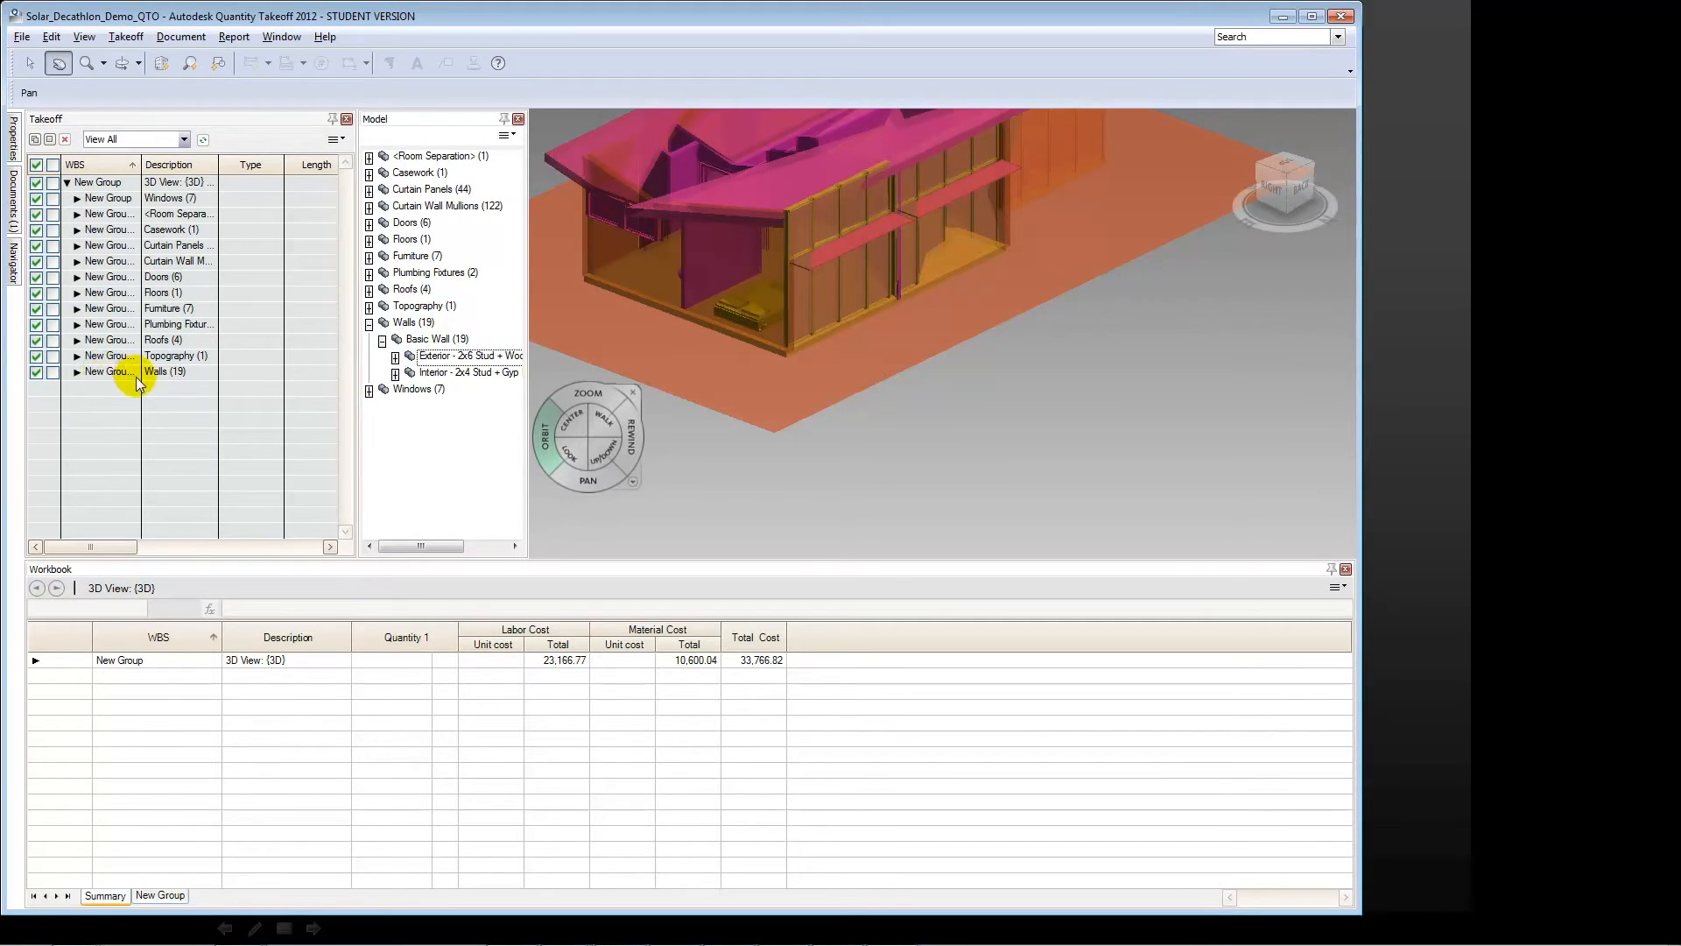
pyautogui.click(77, 371)
pyautogui.click(88, 388)
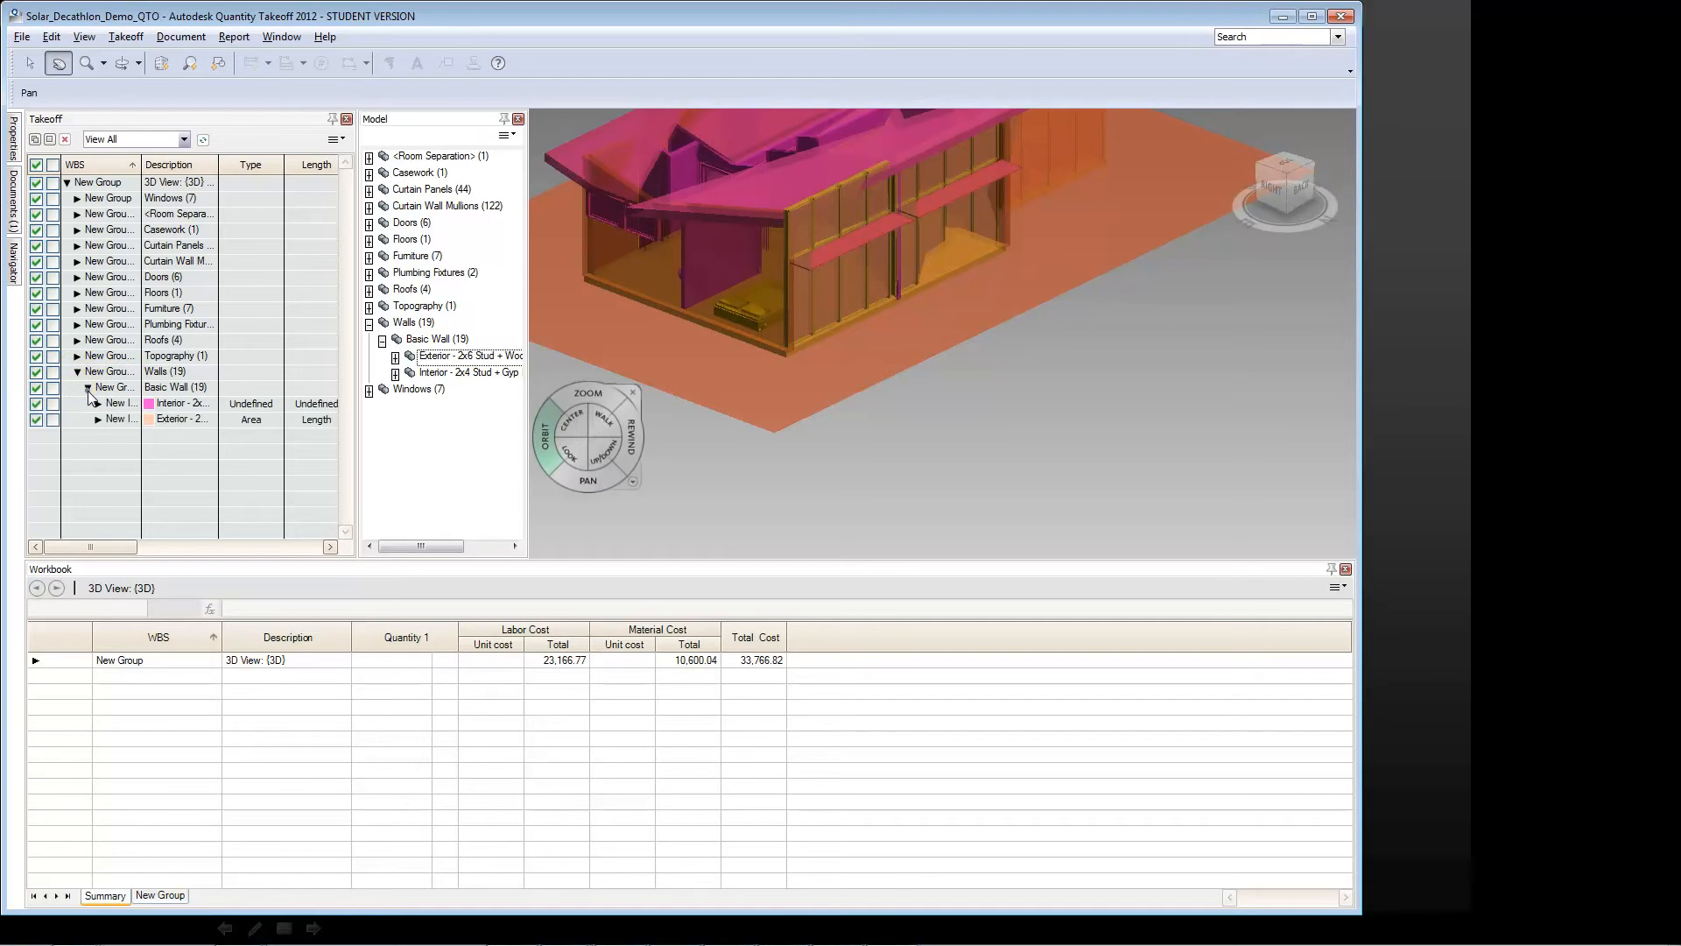
pyautogui.click(98, 404)
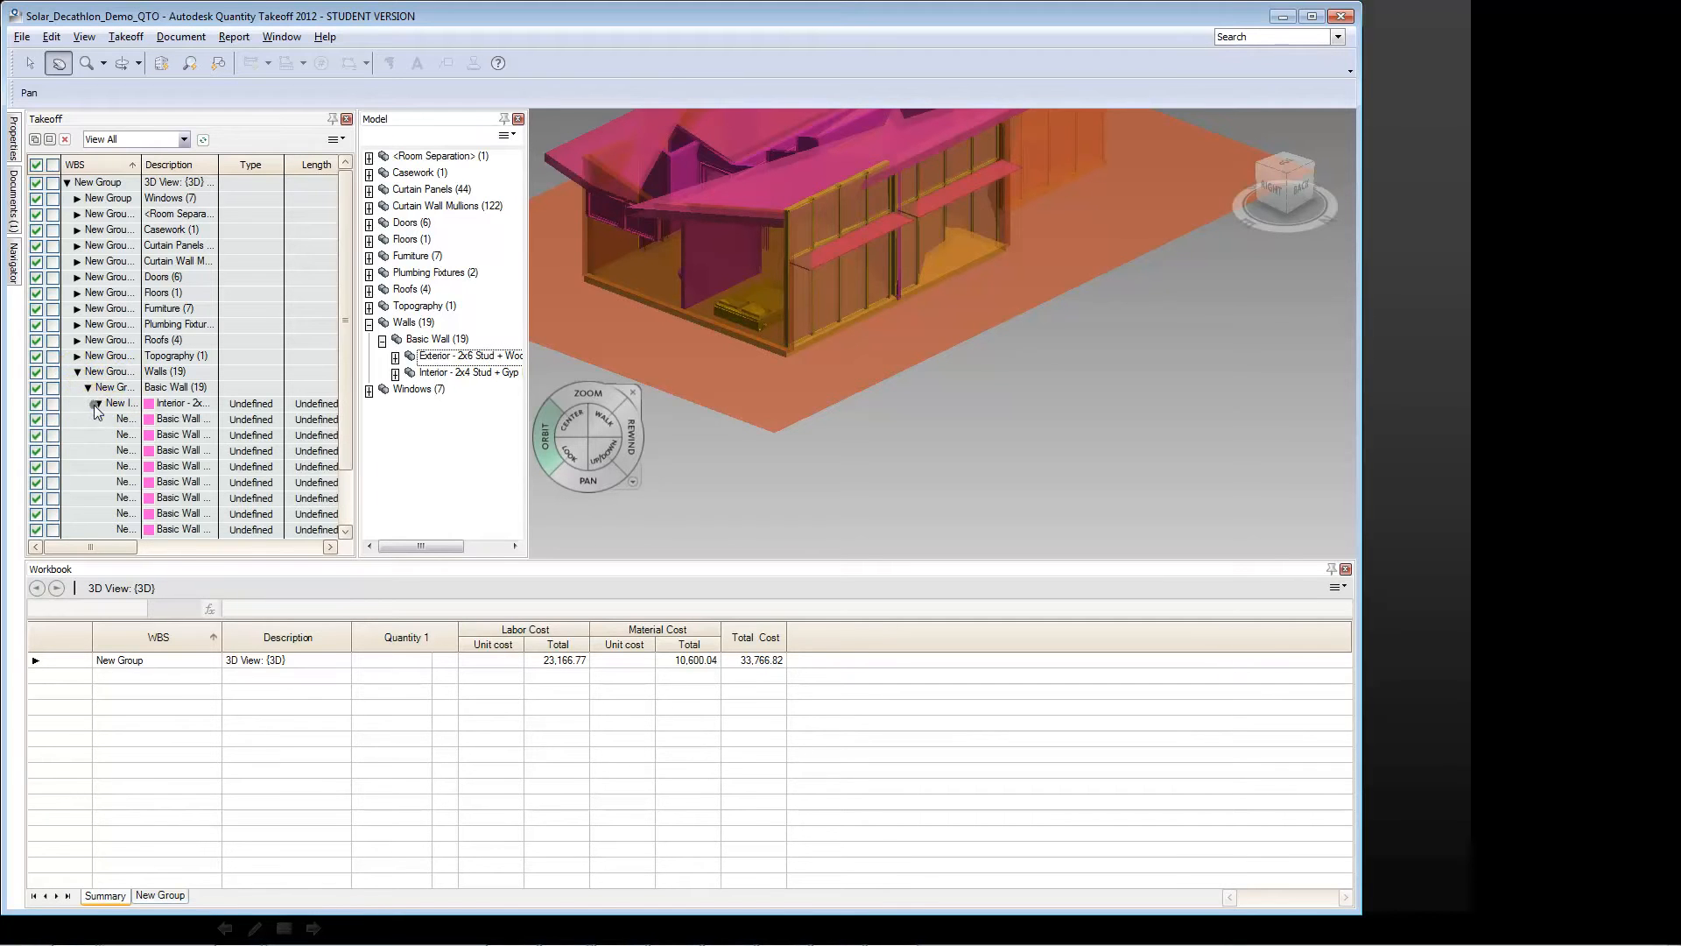
# - Select individual Basic Wall entries under the interior wall takeoff item to review how the model's walls are itemized
pyautogui.click(179, 450)
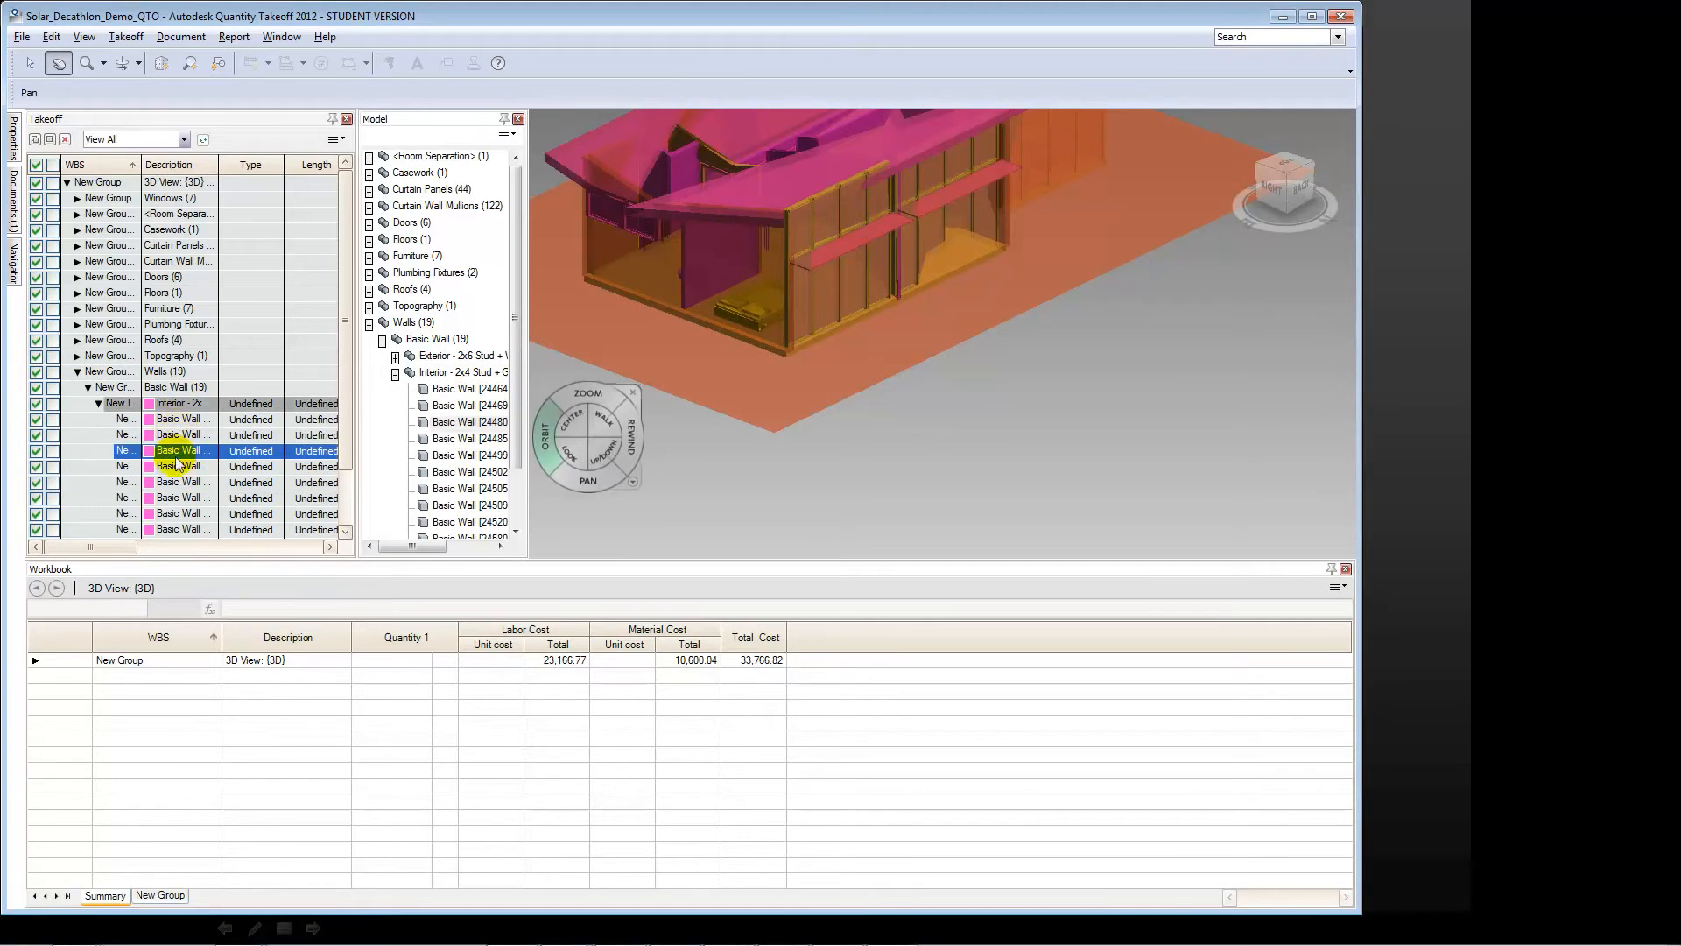
pyautogui.click(175, 421)
pyautogui.click(185, 455)
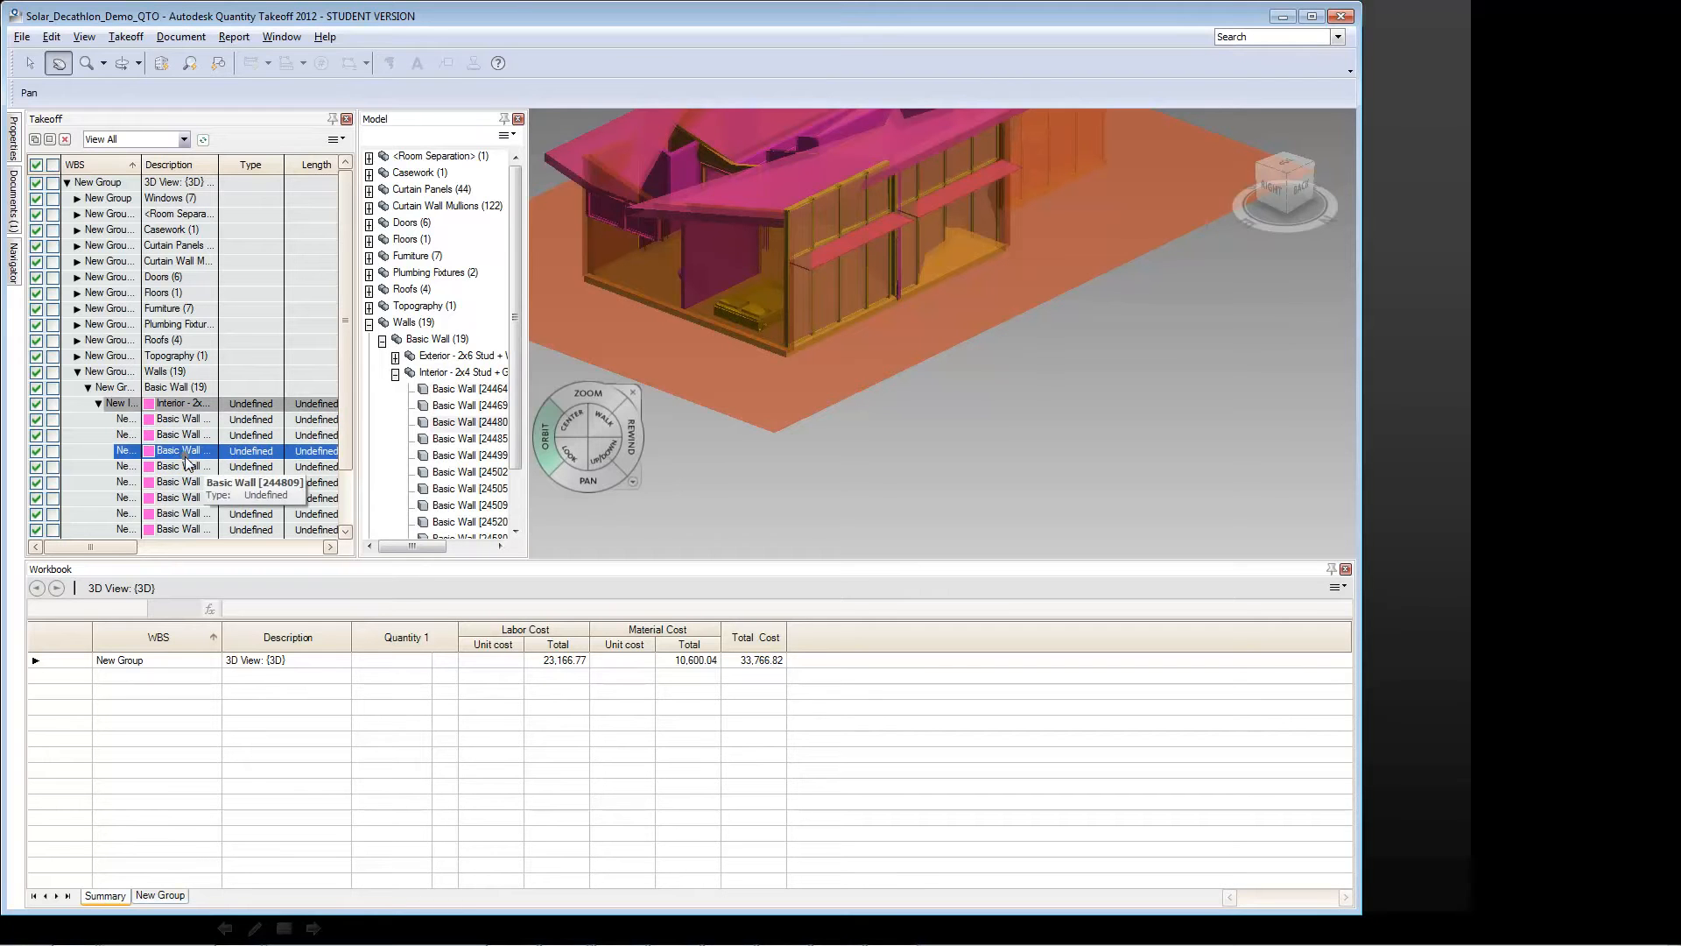
pyautogui.click(188, 457)
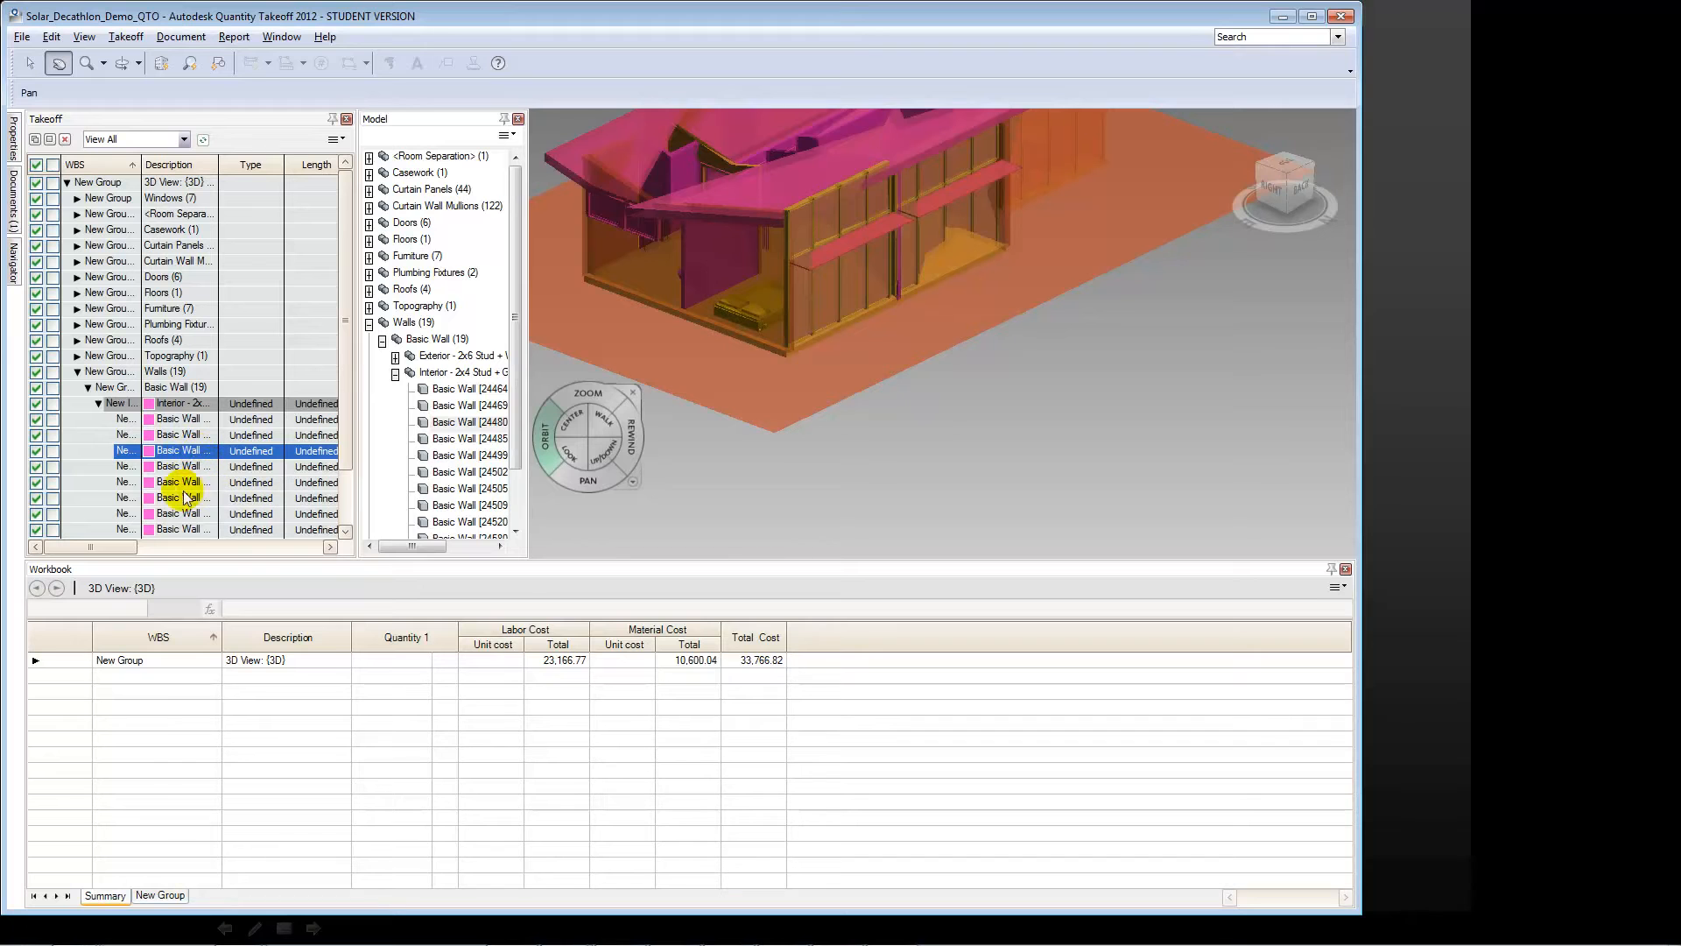
pyautogui.click(194, 498)
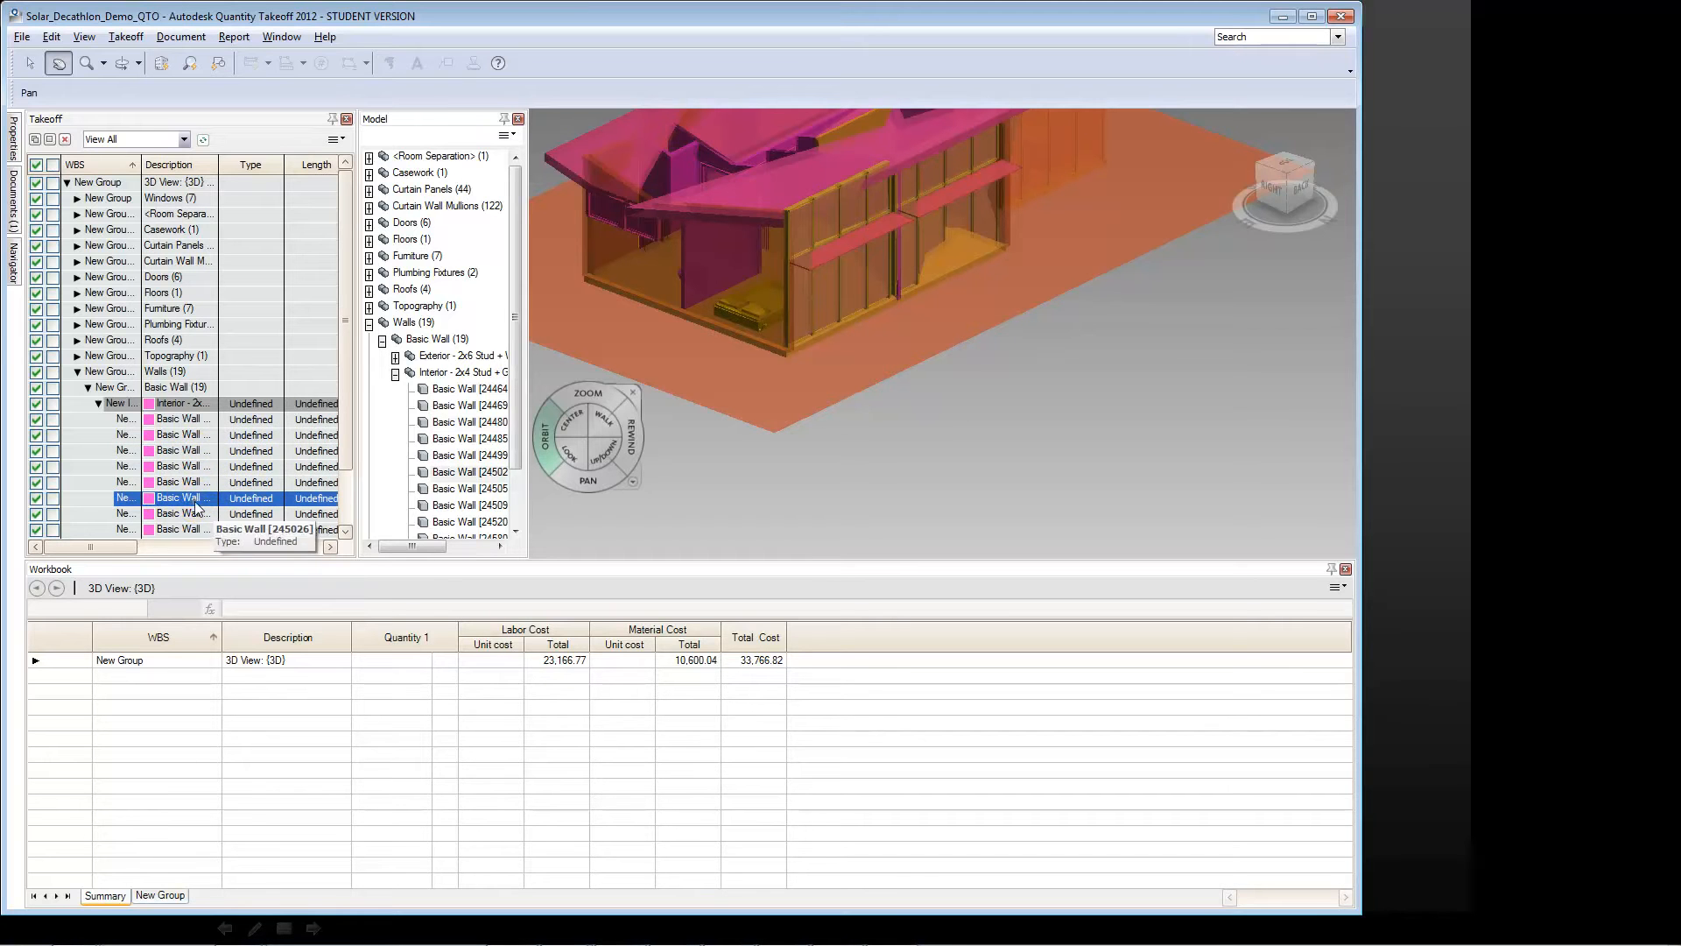
# - Open the properties of the Interior - 2x4 Stud + Gyp Bd takeoff item and set its type to Area
pyautogui.click(181, 406)
pyautogui.rightClick(181, 410)
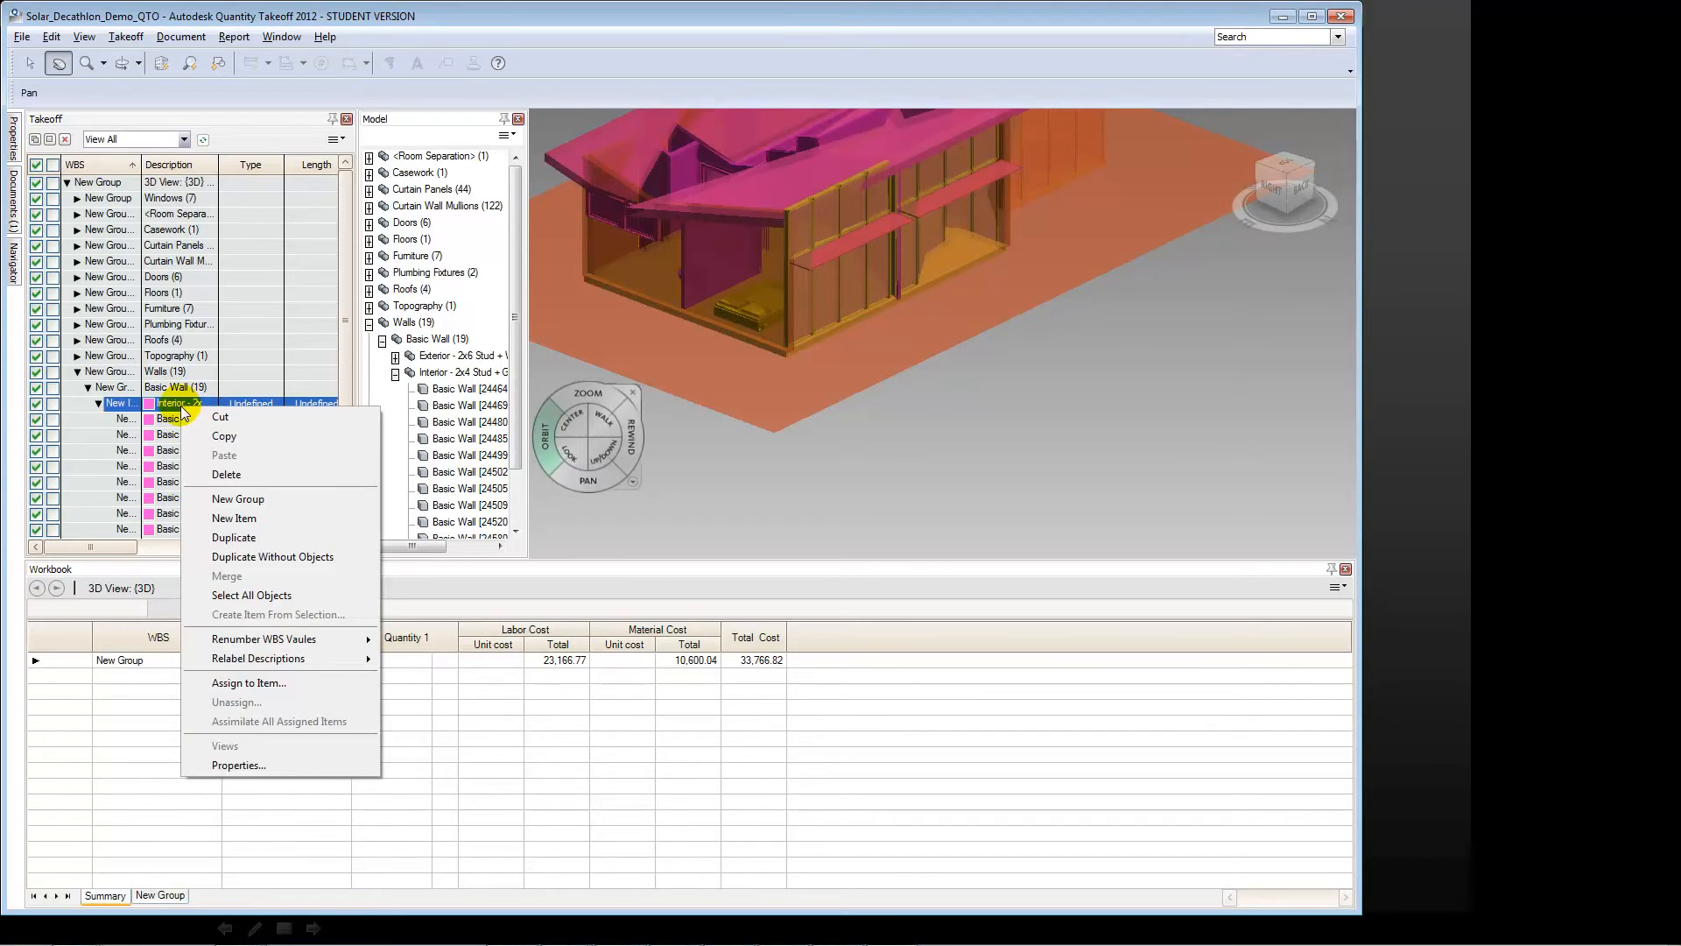
pyautogui.click(251, 765)
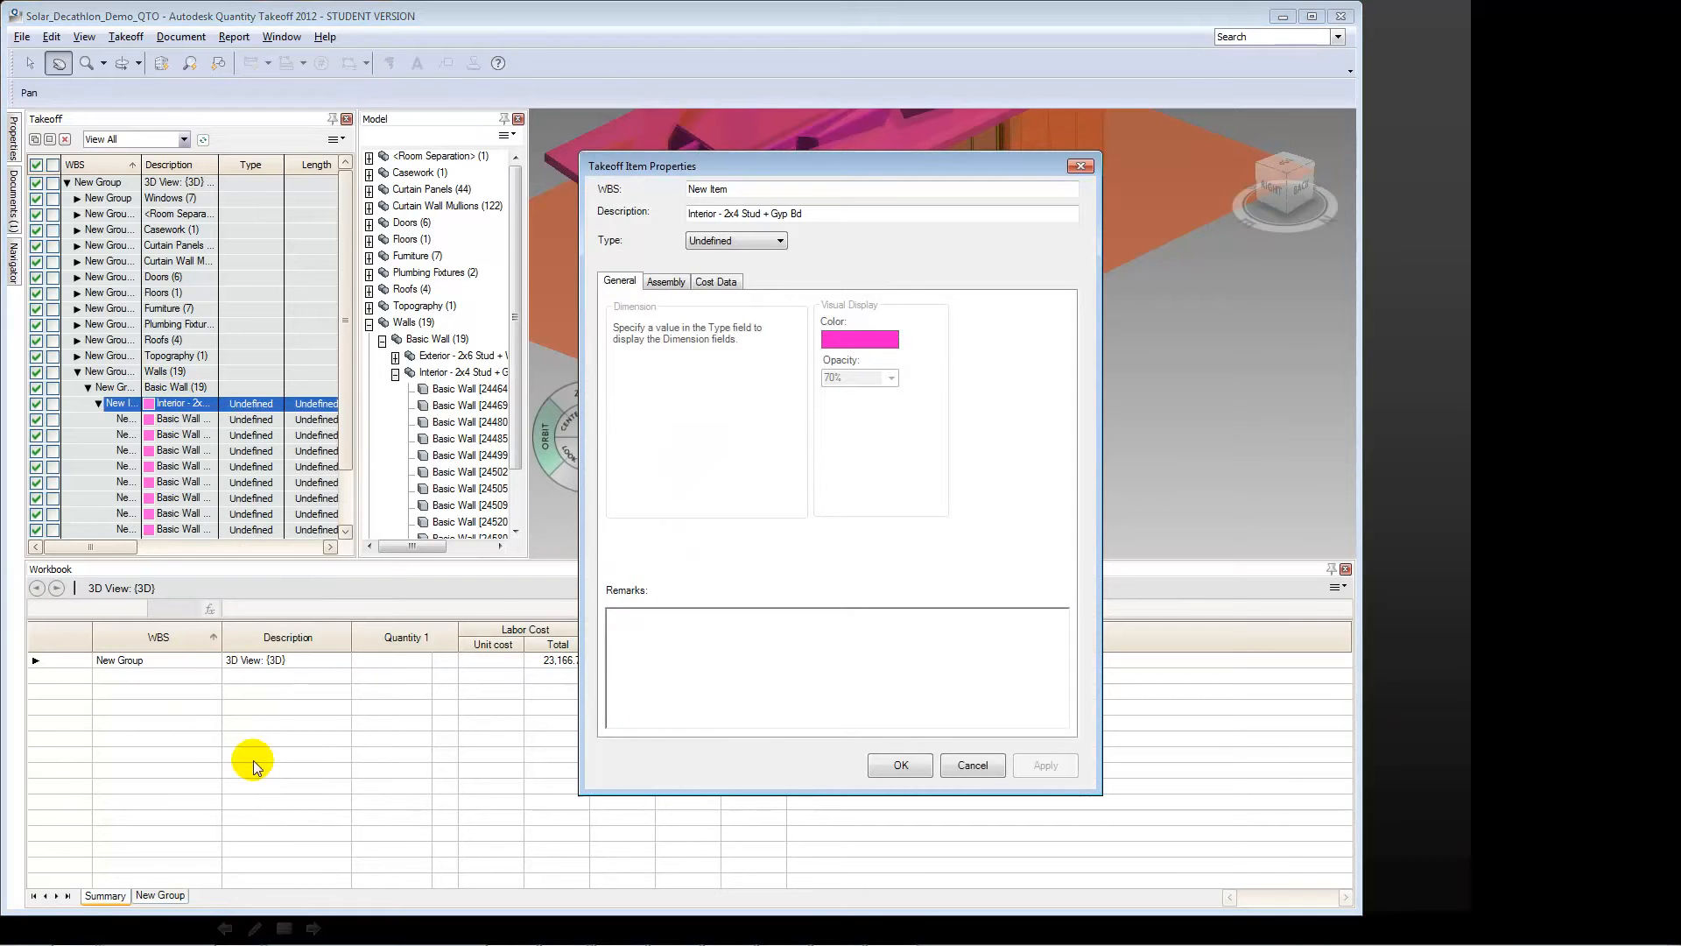
pyautogui.click(723, 248)
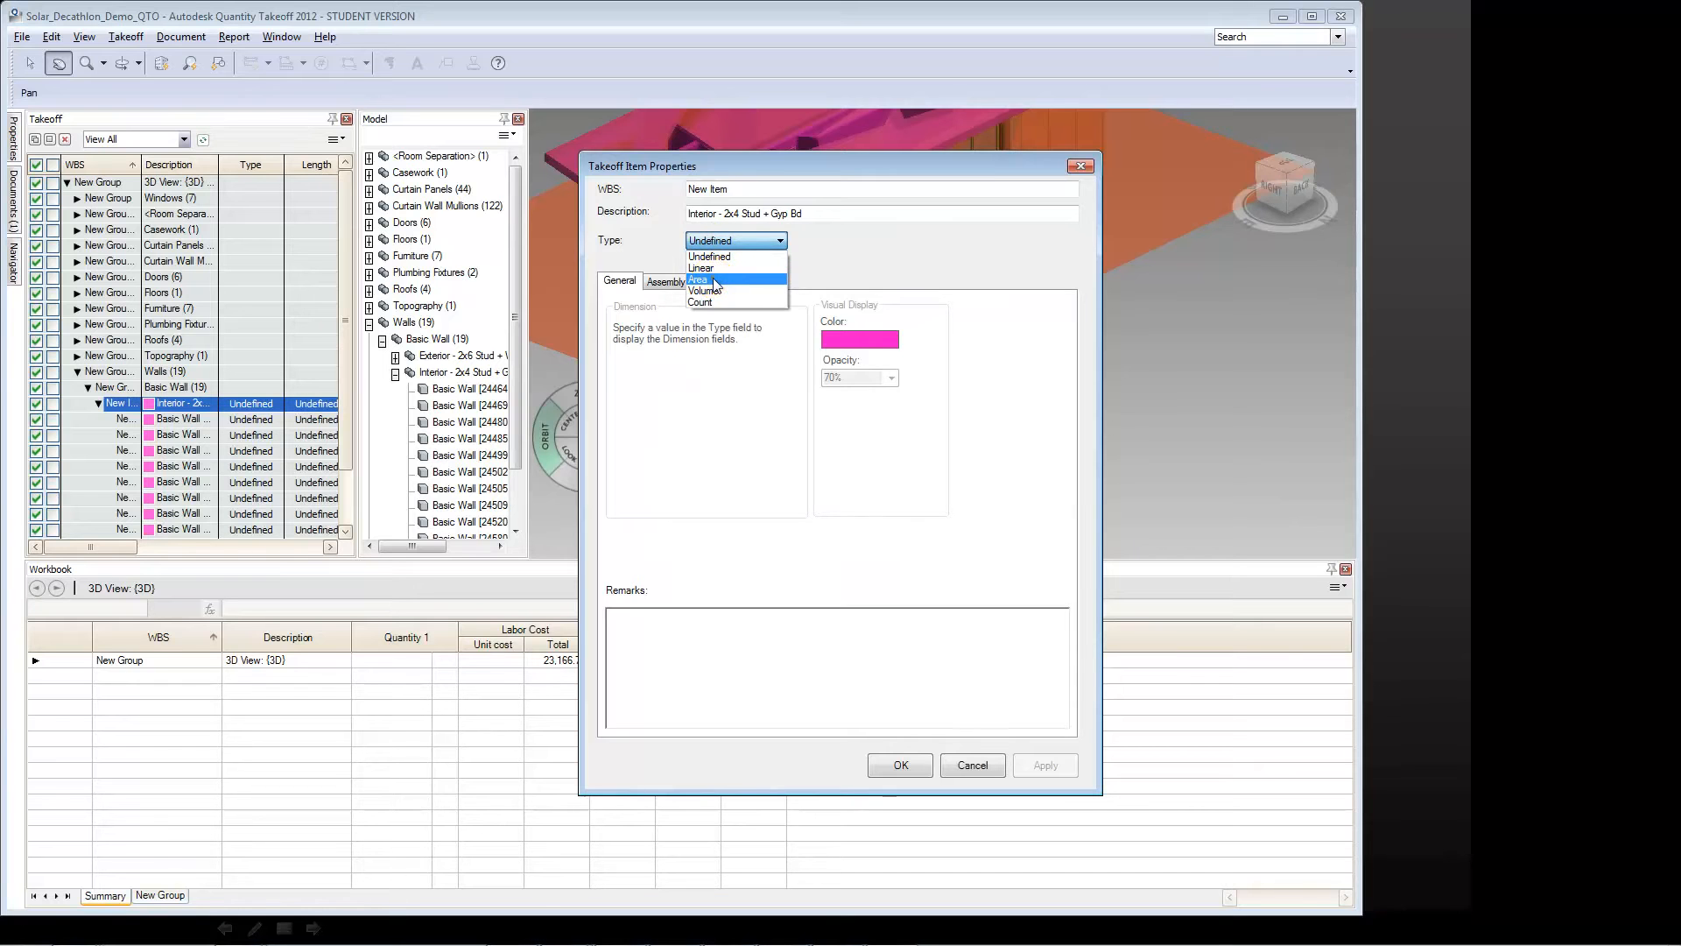
pyautogui.click(713, 278)
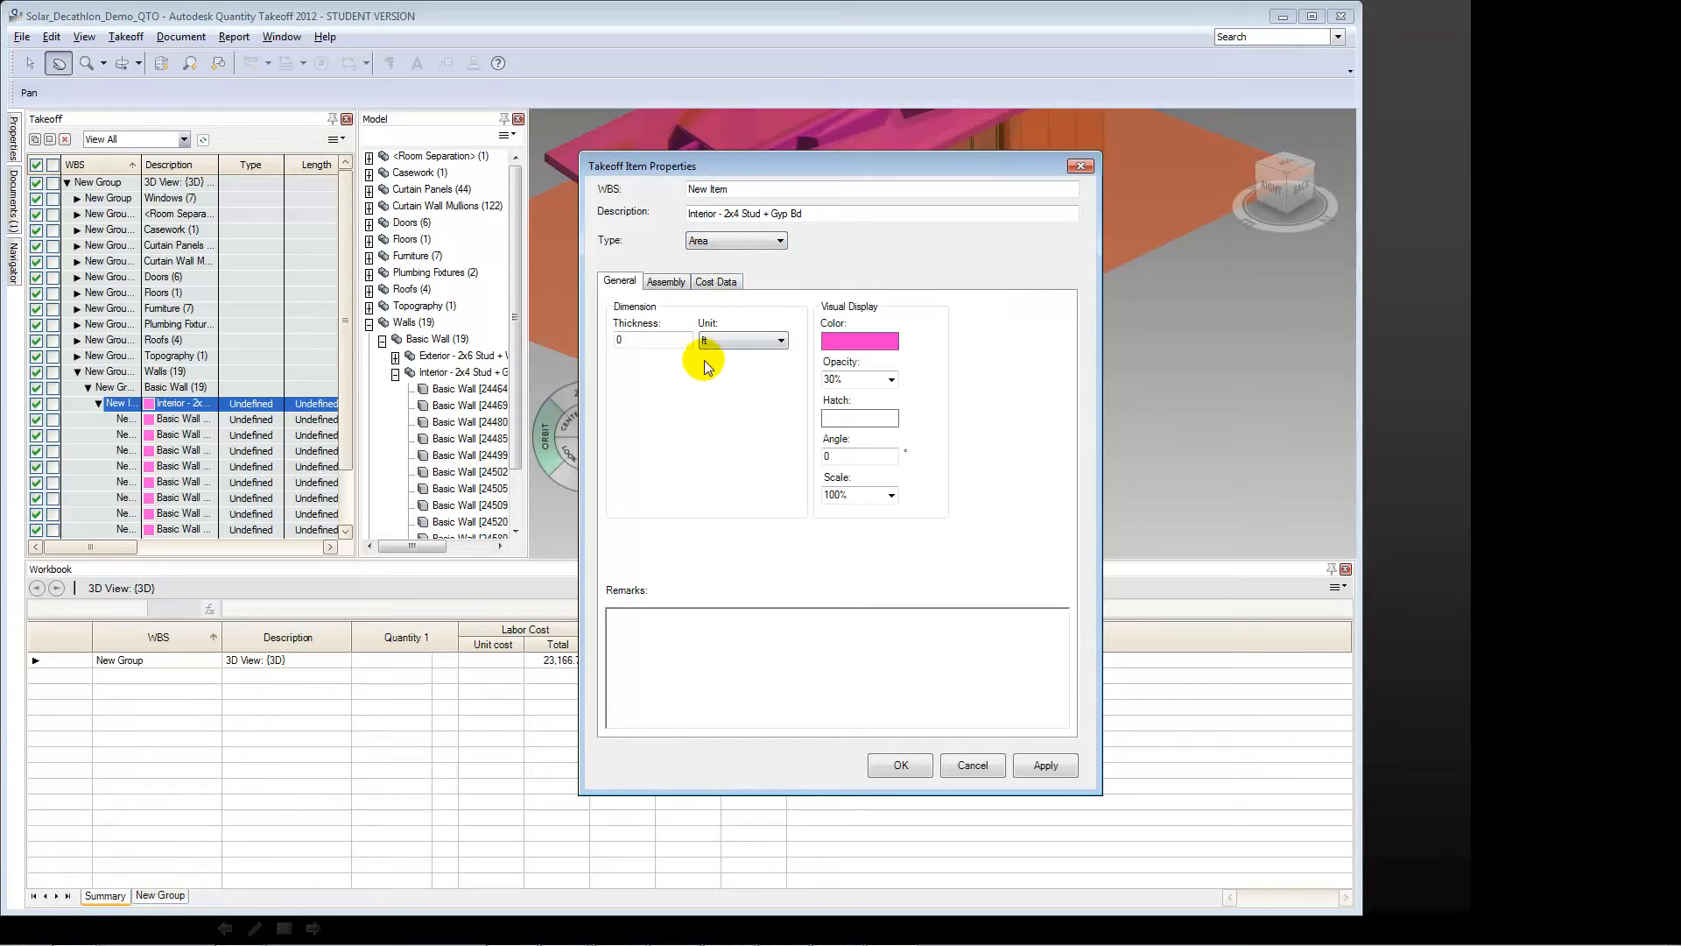
# - Enter a material cost of 10 and a labor cost of 15 in the interior wall item's cost data and accept the properties
pyautogui.click(709, 282)
pyautogui.click(702, 511)
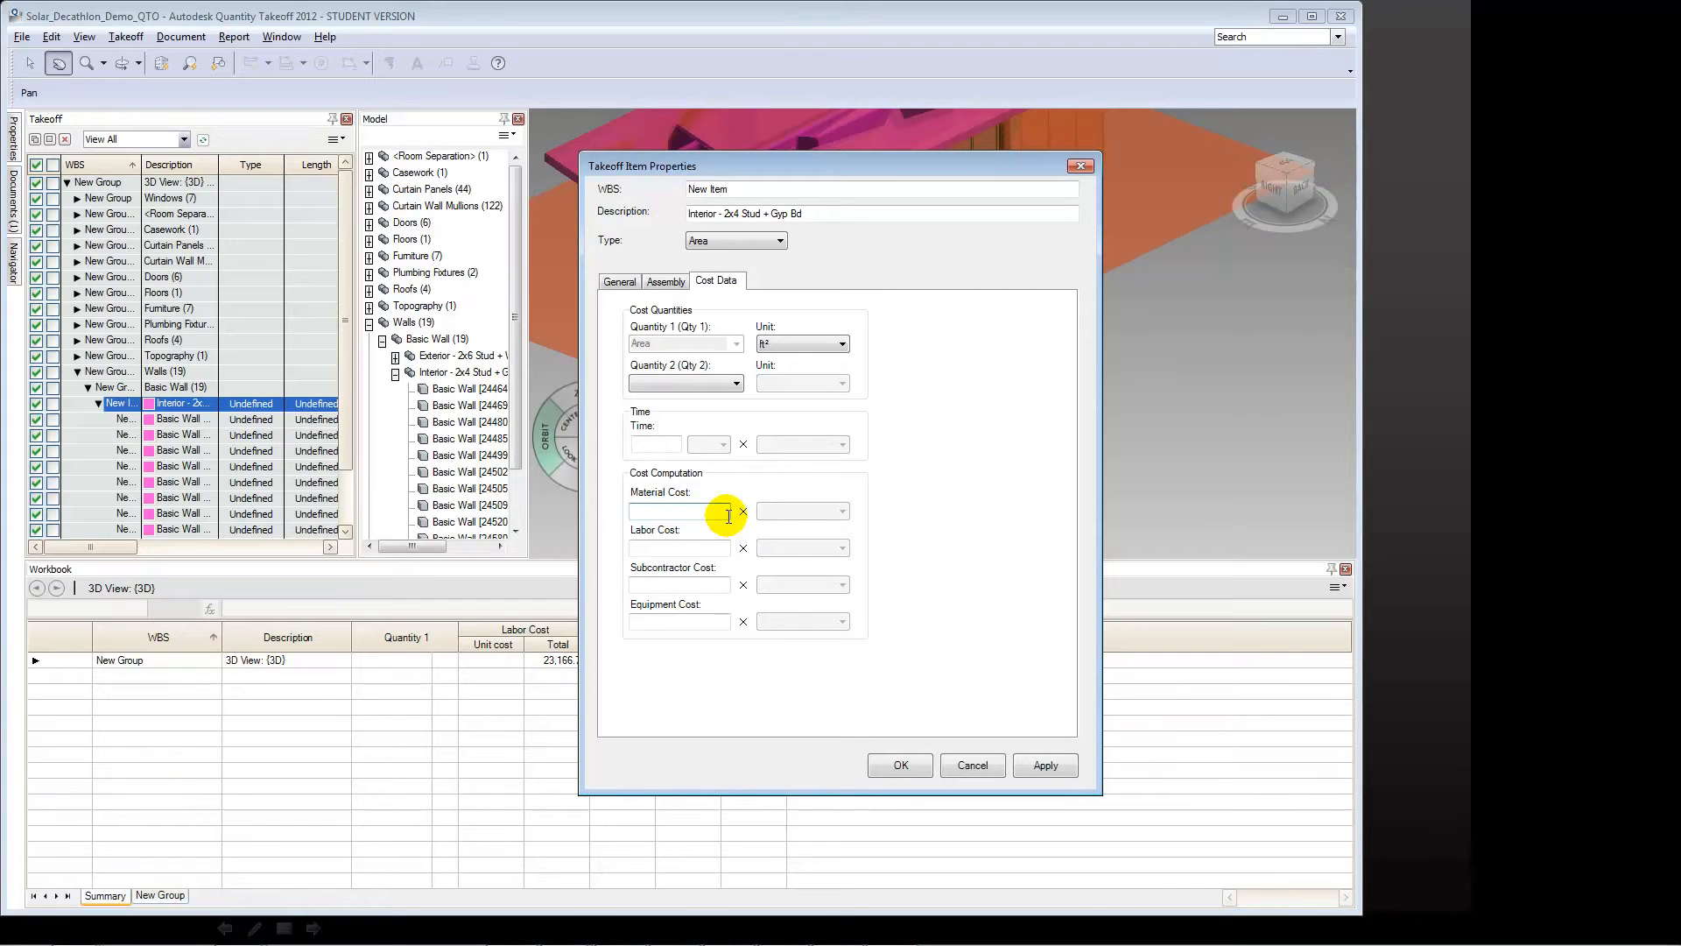
pyautogui.write('10')
pyautogui.press('Tab')
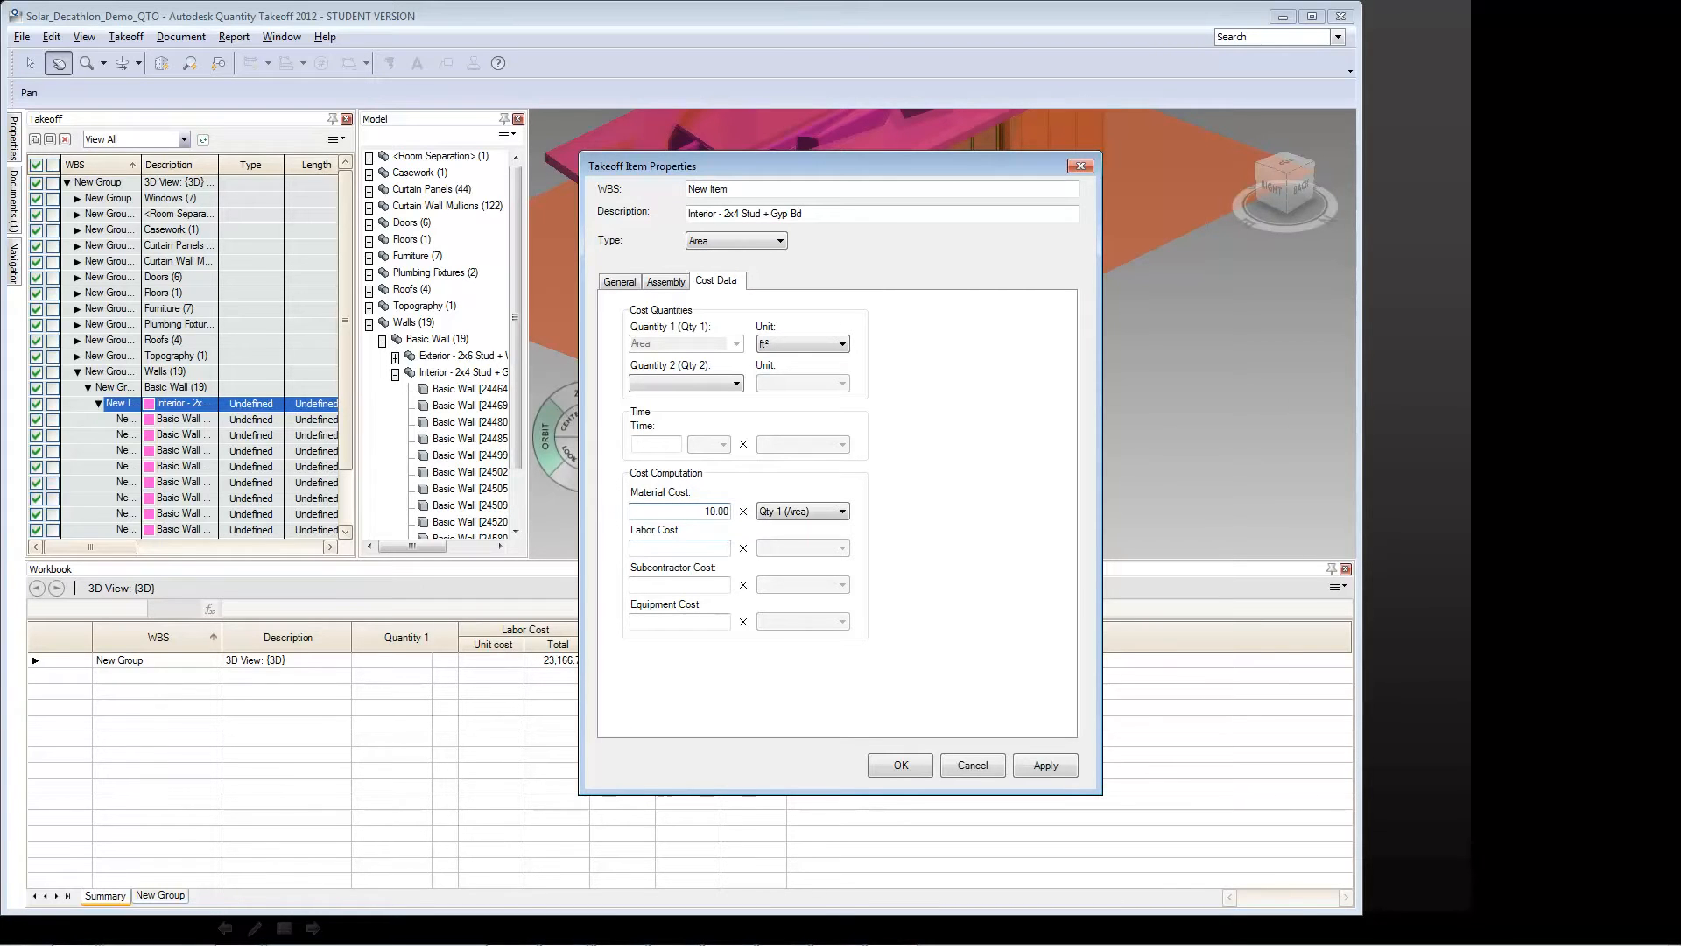
pyautogui.write('15')
pyautogui.press('Tab')
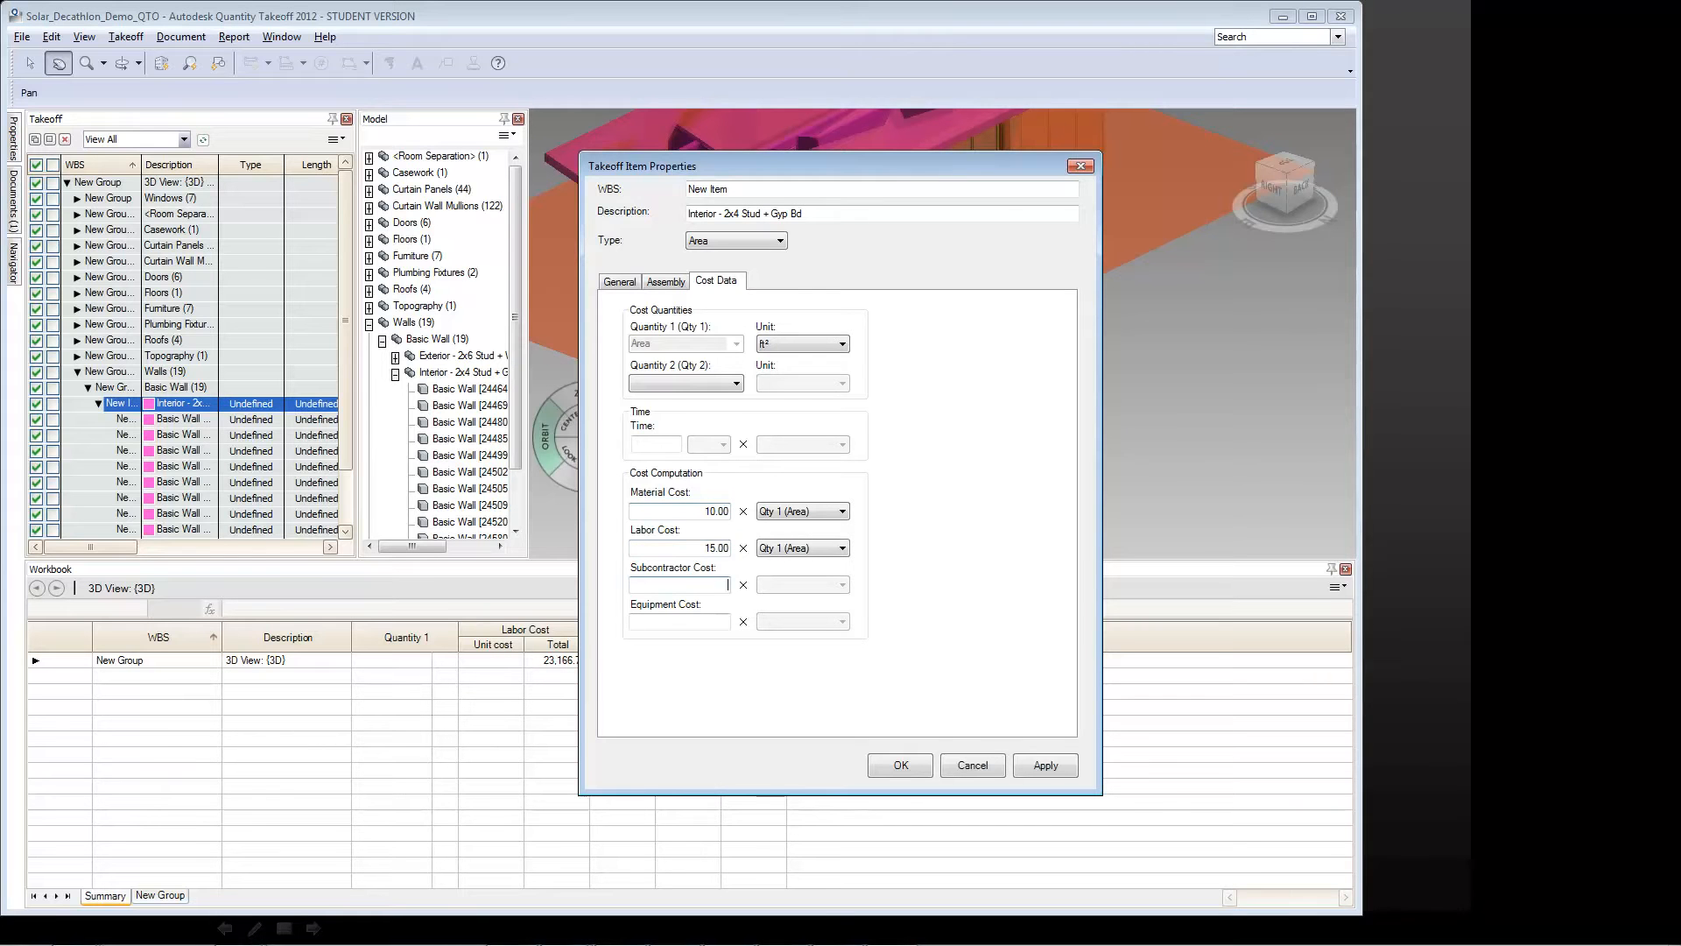
pyautogui.click(911, 765)
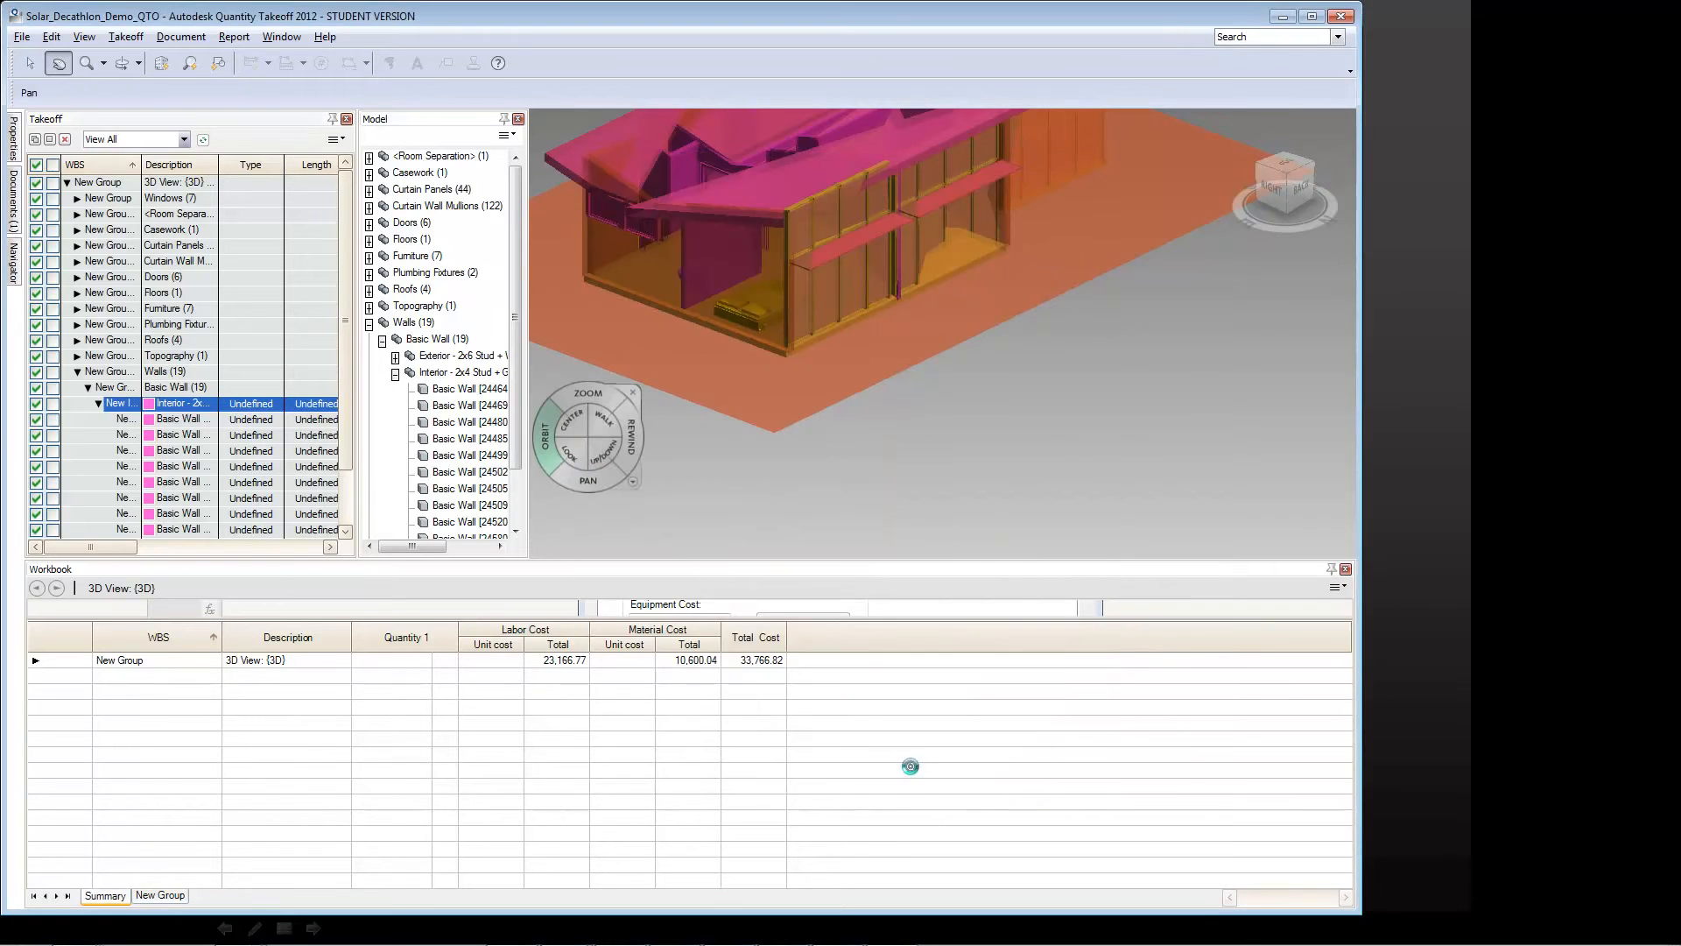
# - Expand the workbook summary through New Group, Walls and Basic Wall to show the costs of each wall type
pyautogui.click(35, 660)
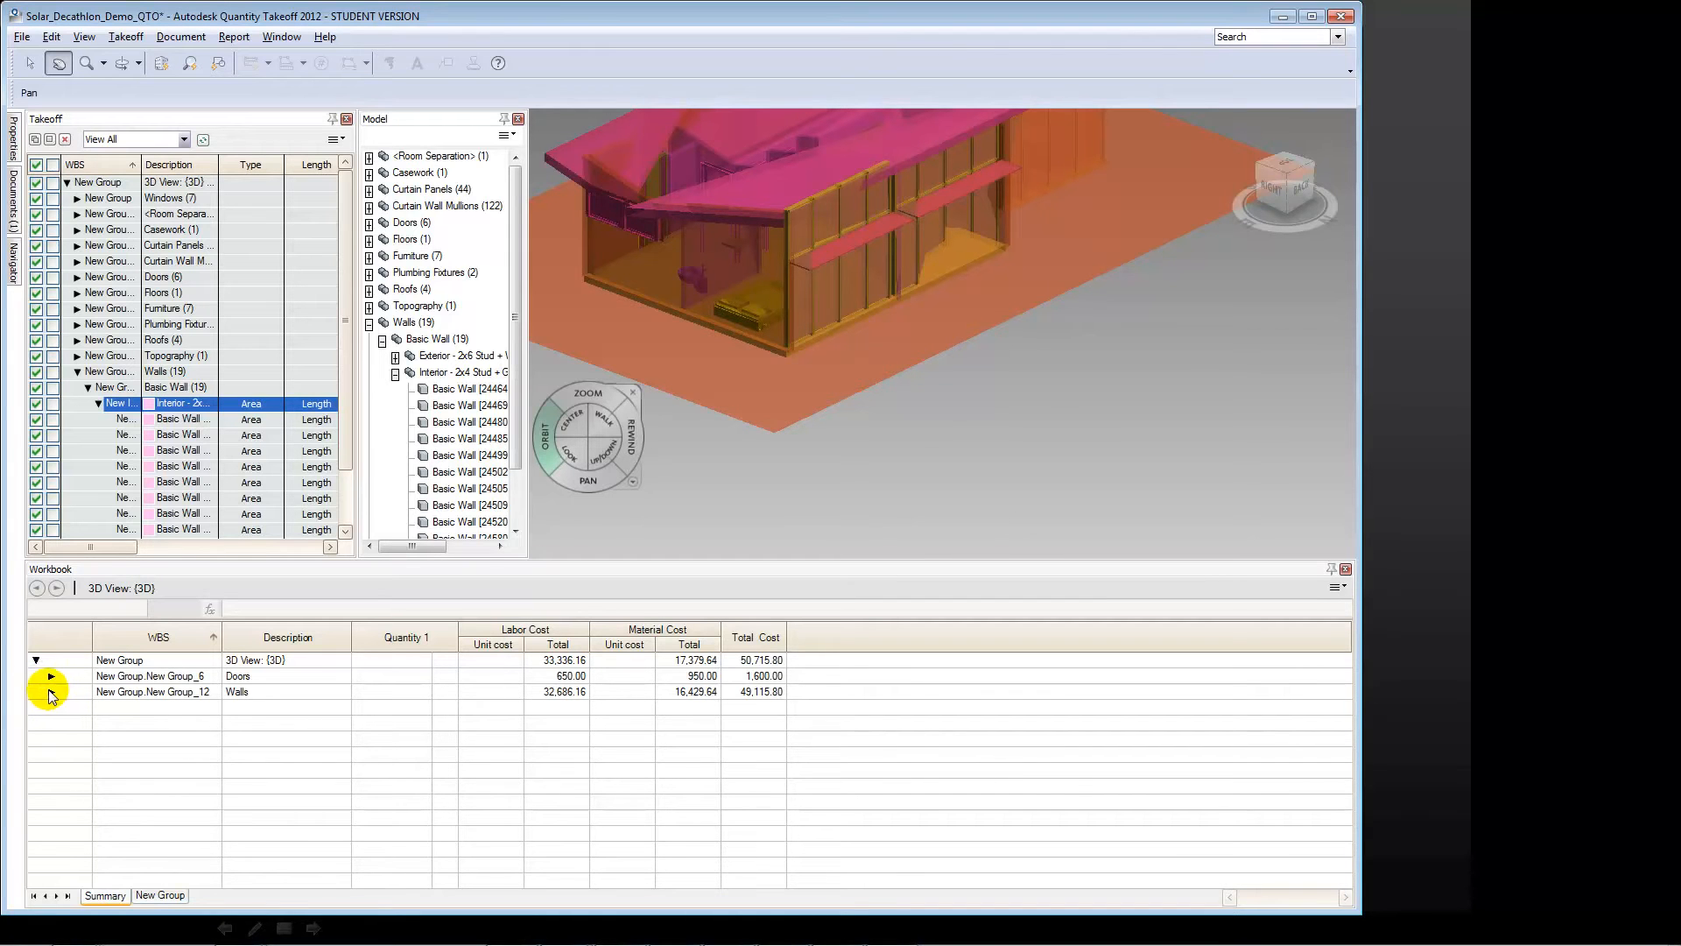
pyautogui.click(51, 692)
pyautogui.click(66, 709)
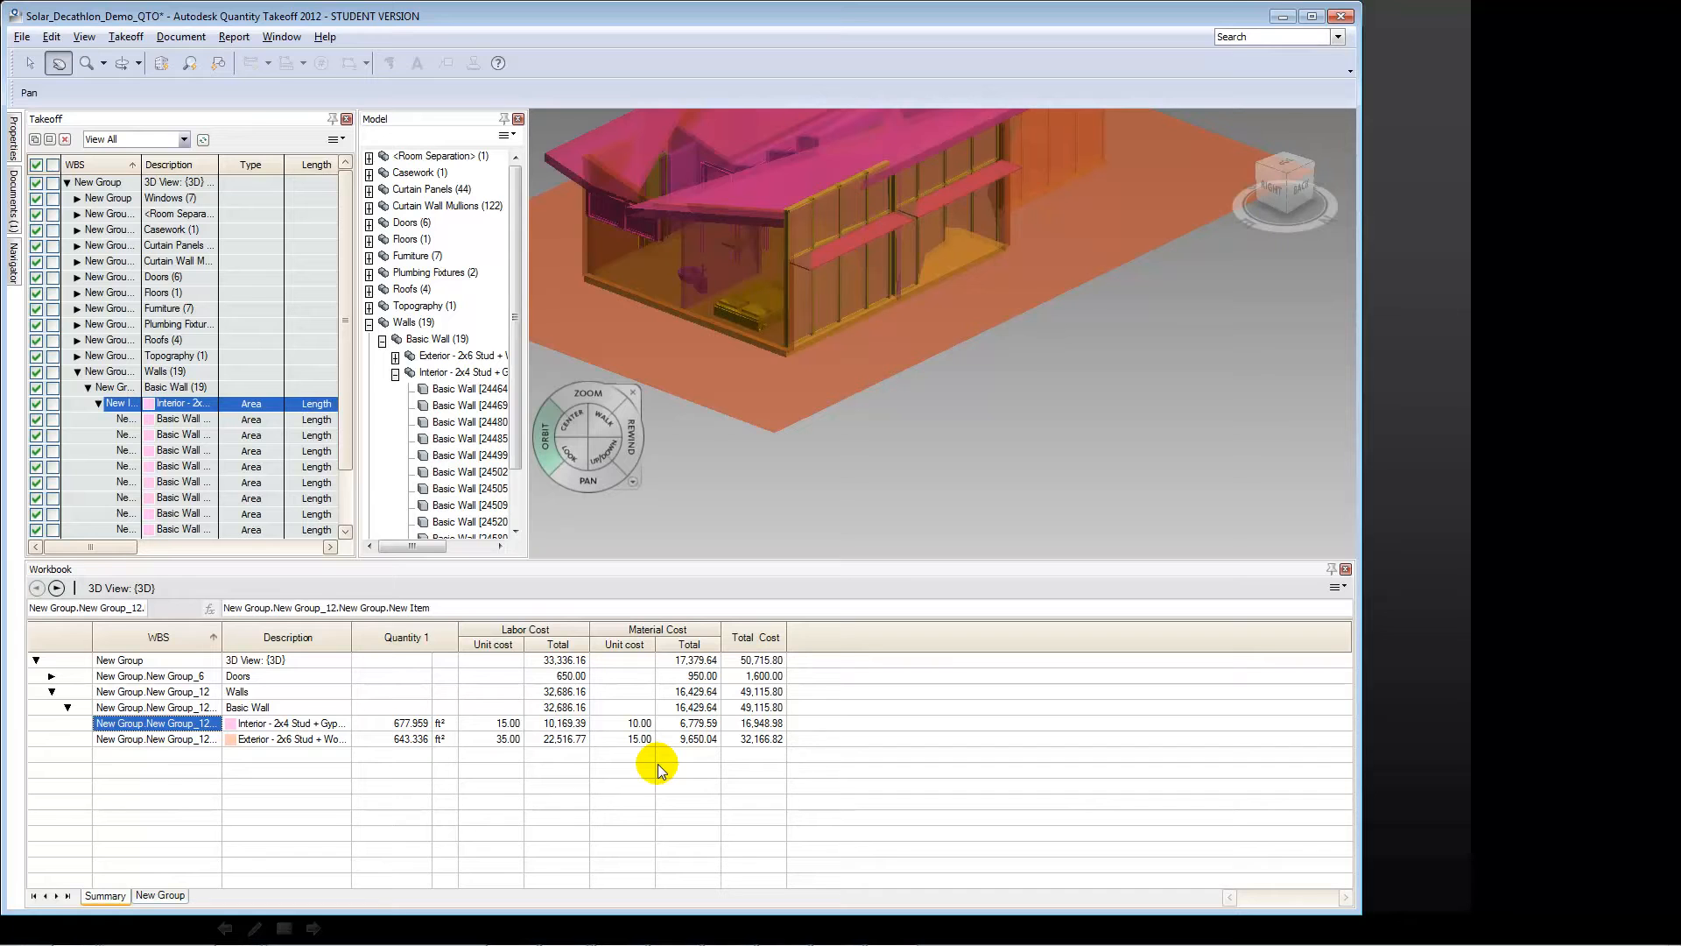
pyautogui.click(553, 809)
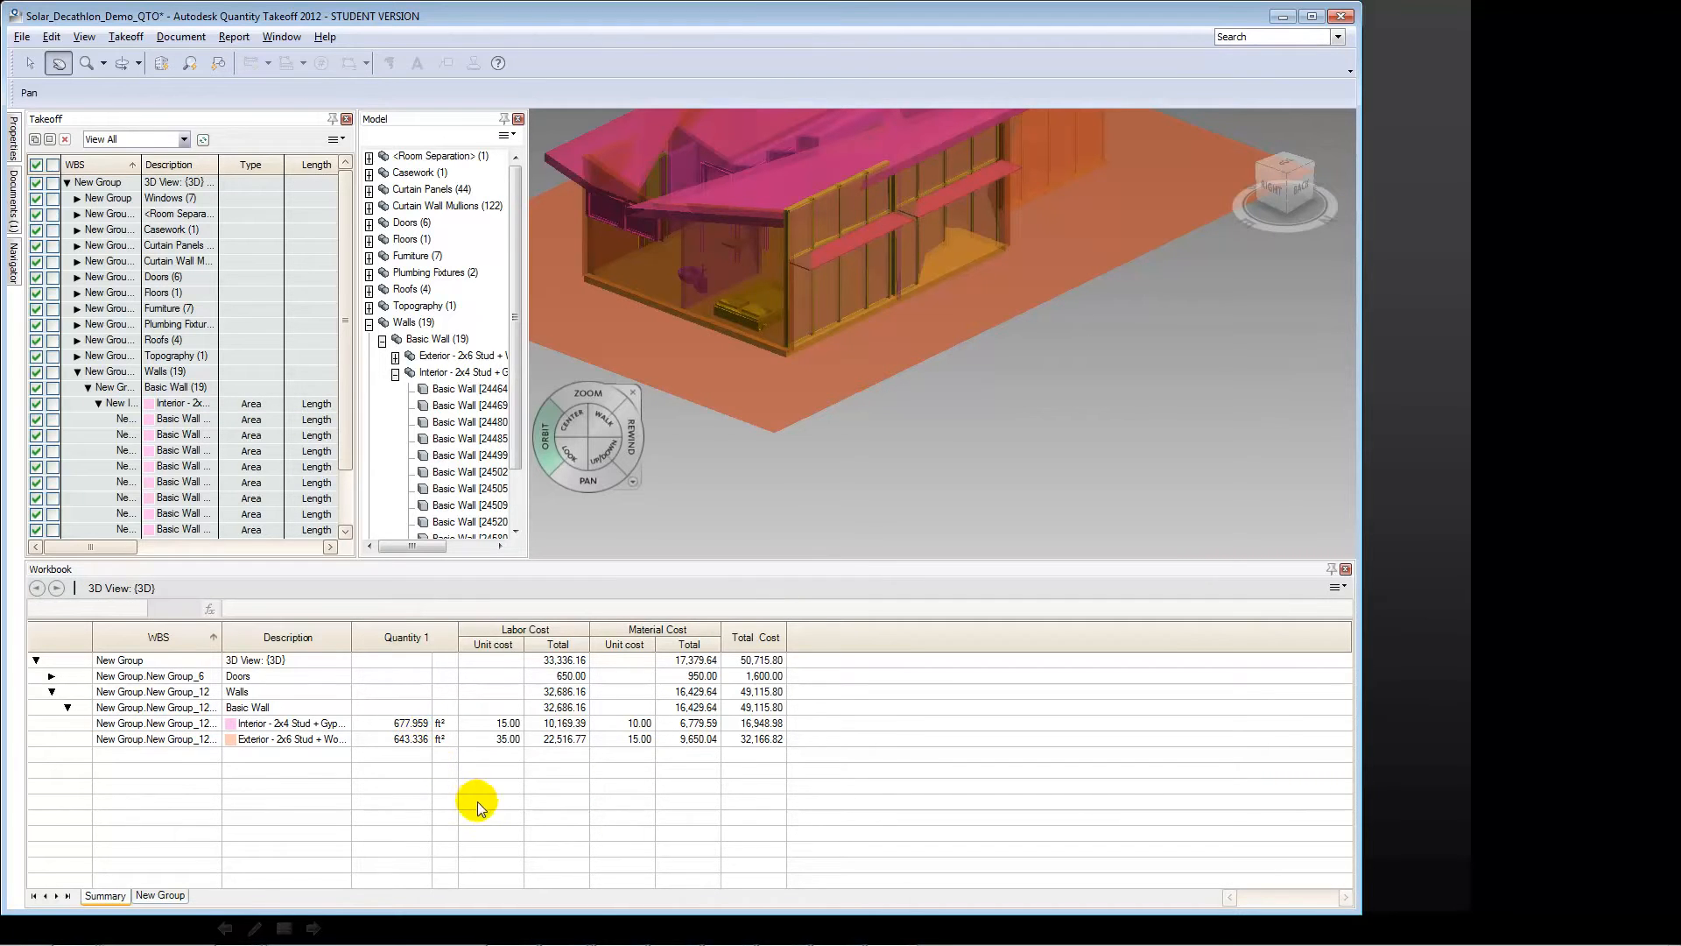
# - Set the labor unit cost of Interior - 2x4 Stud + Gyp Bd to 25 in the workbook
pyautogui.click(510, 725)
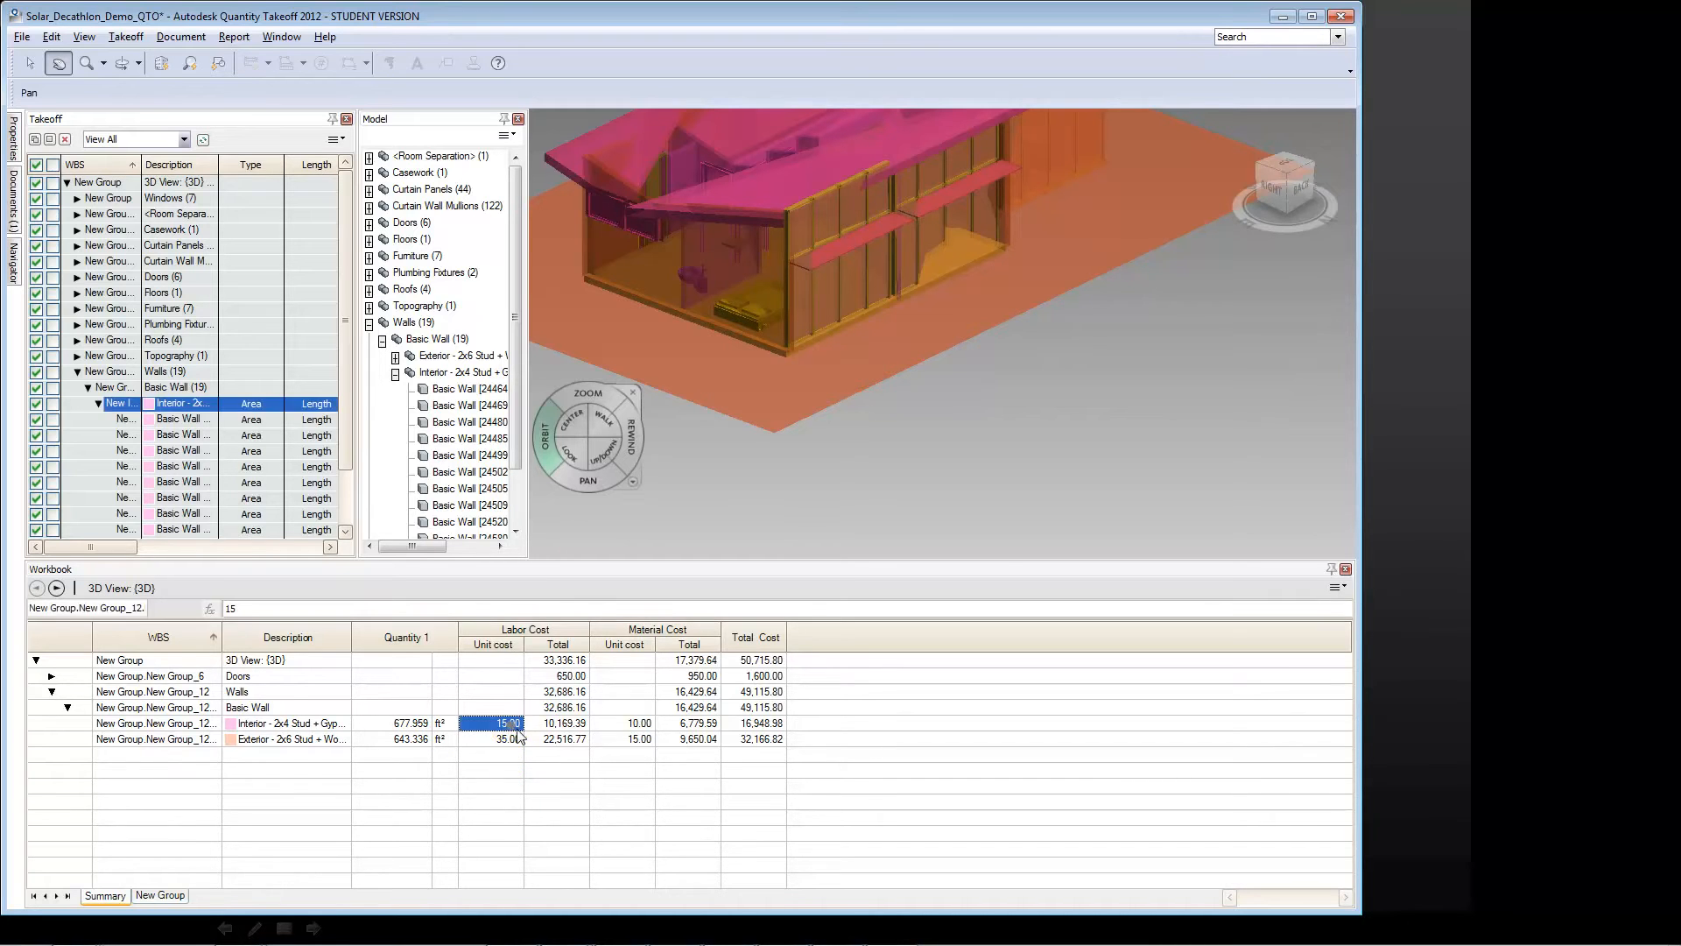
pyautogui.click(508, 725)
pyautogui.write('25')
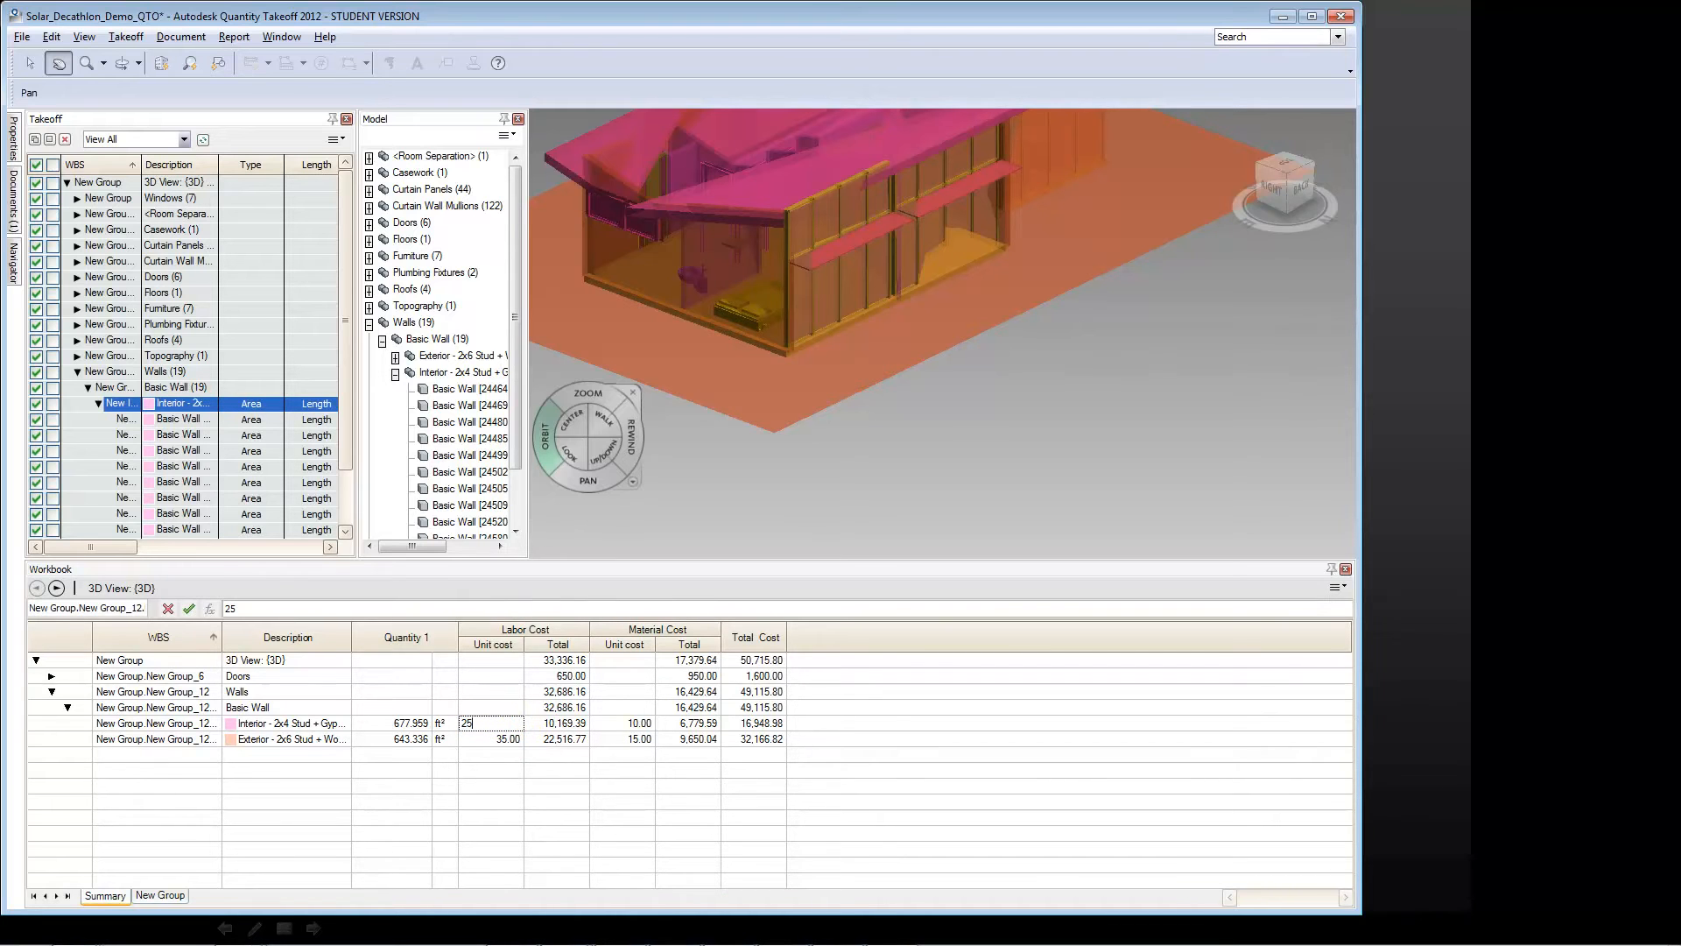
pyautogui.press('Return')
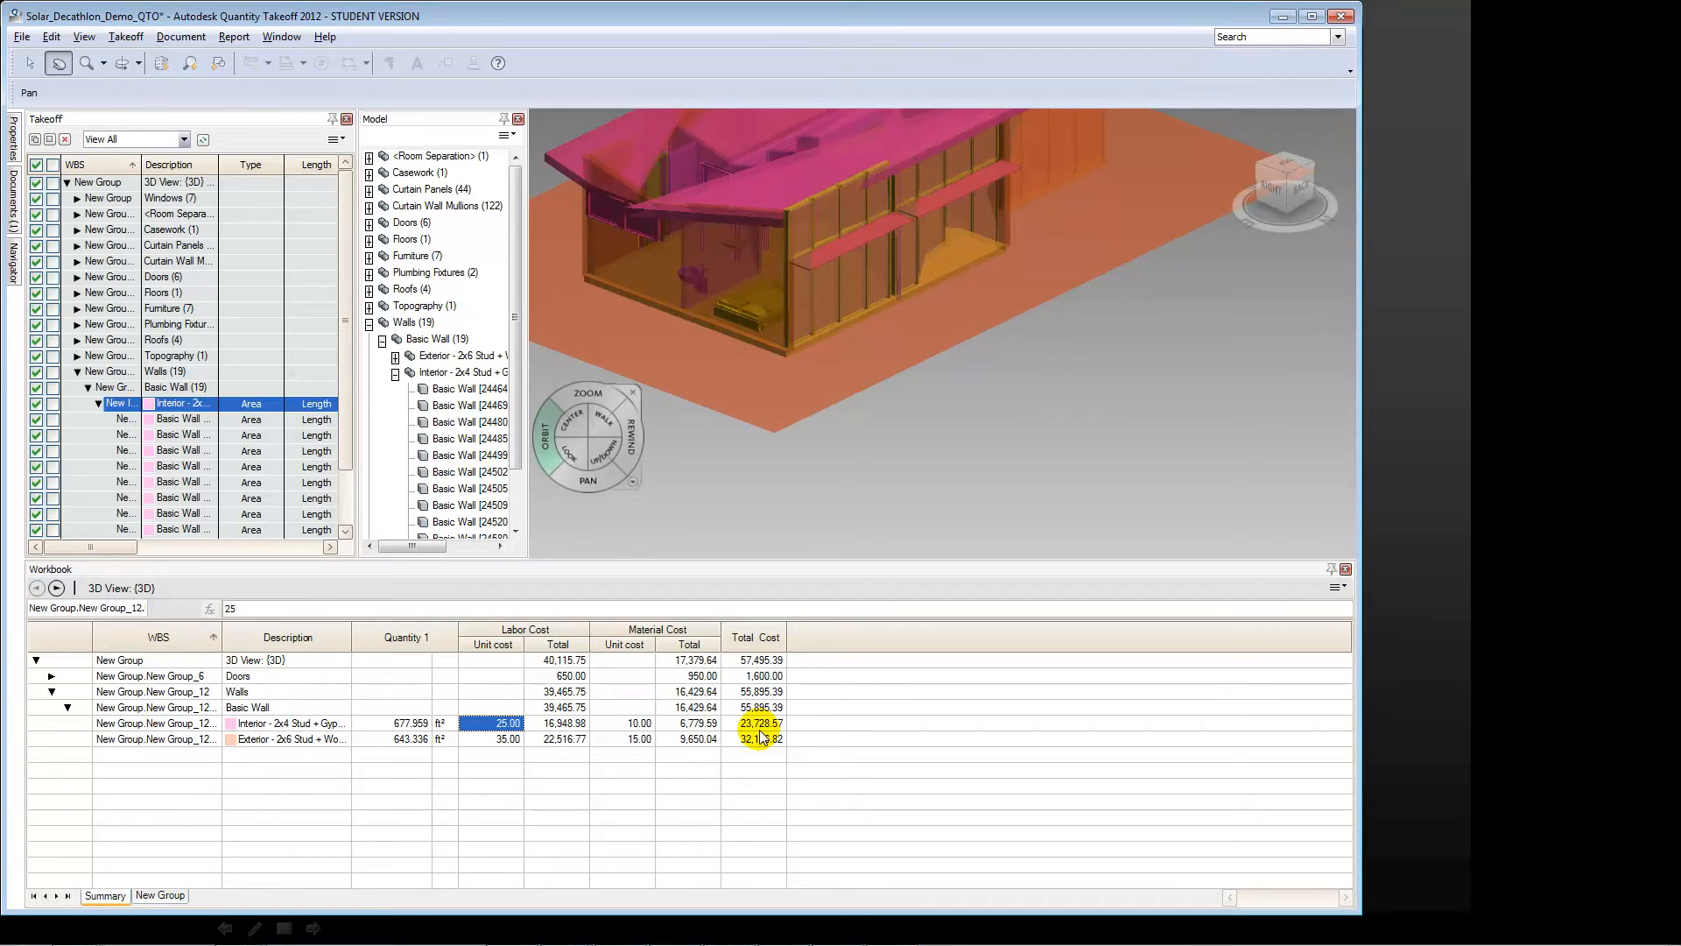
# - Switch to the PowerPoint slide show and advance through the resources slides to the bimcurriculum.autodesk.com slide
pyautogui.hotkey('alt', 'Tab')
pyautogui.hotkey('alt', 'Tab')
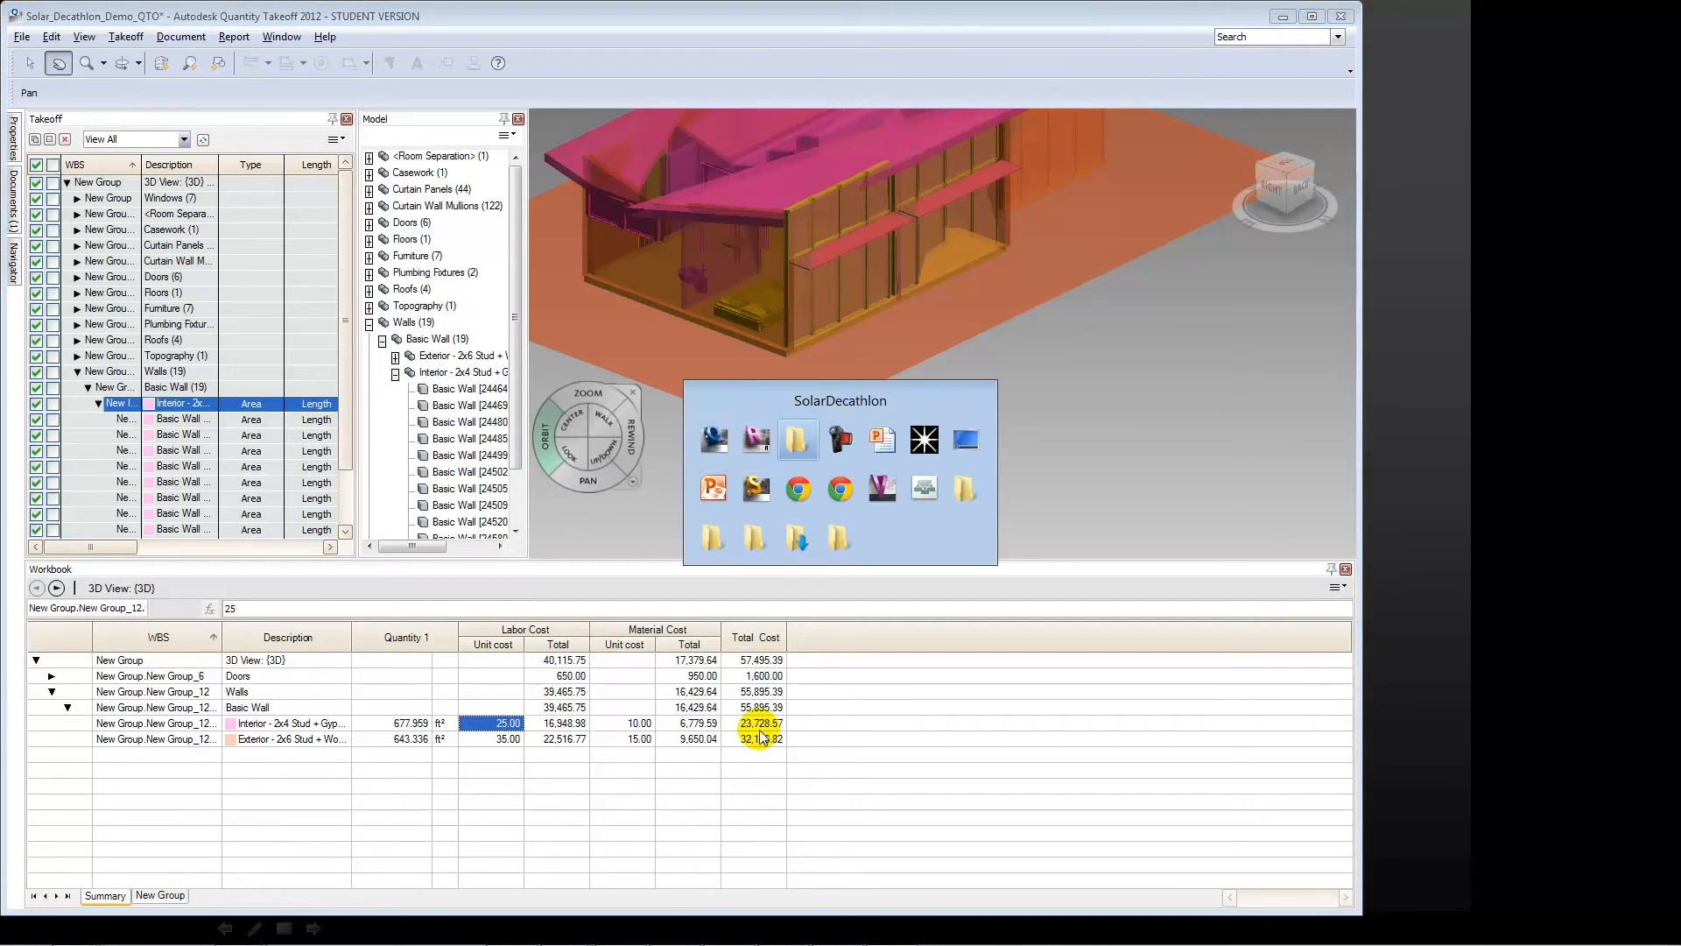
pyautogui.hotkey('alt', 'Tab')
pyautogui.hotkey('alt', 'Tab')
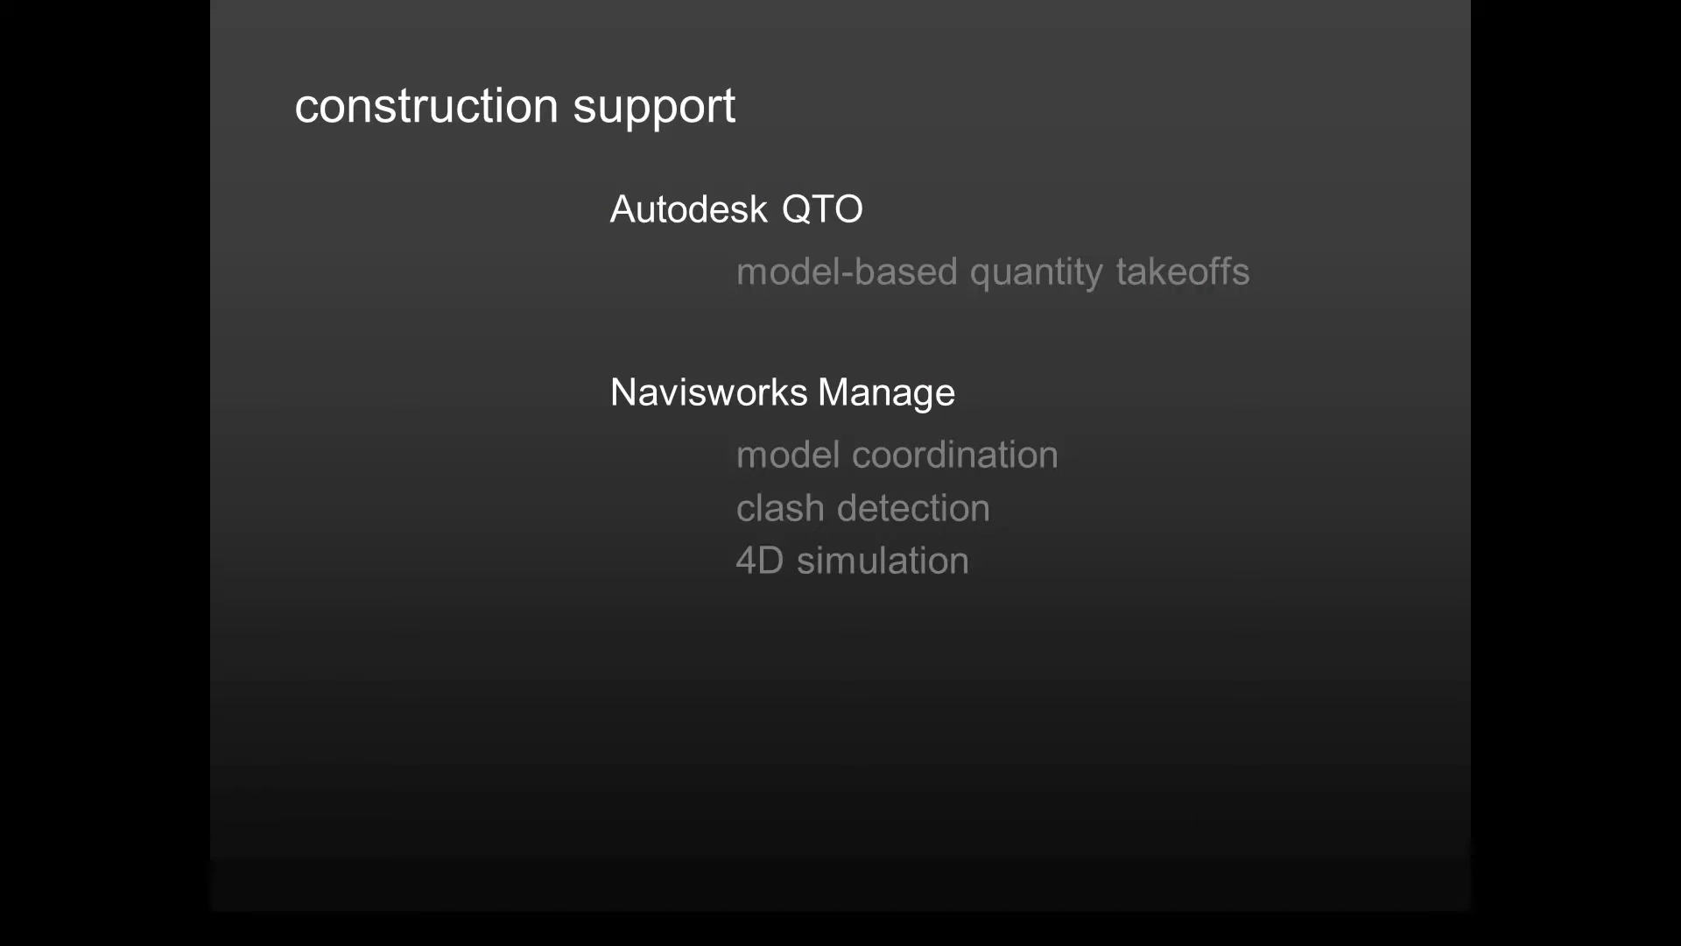
pyautogui.press('Right')
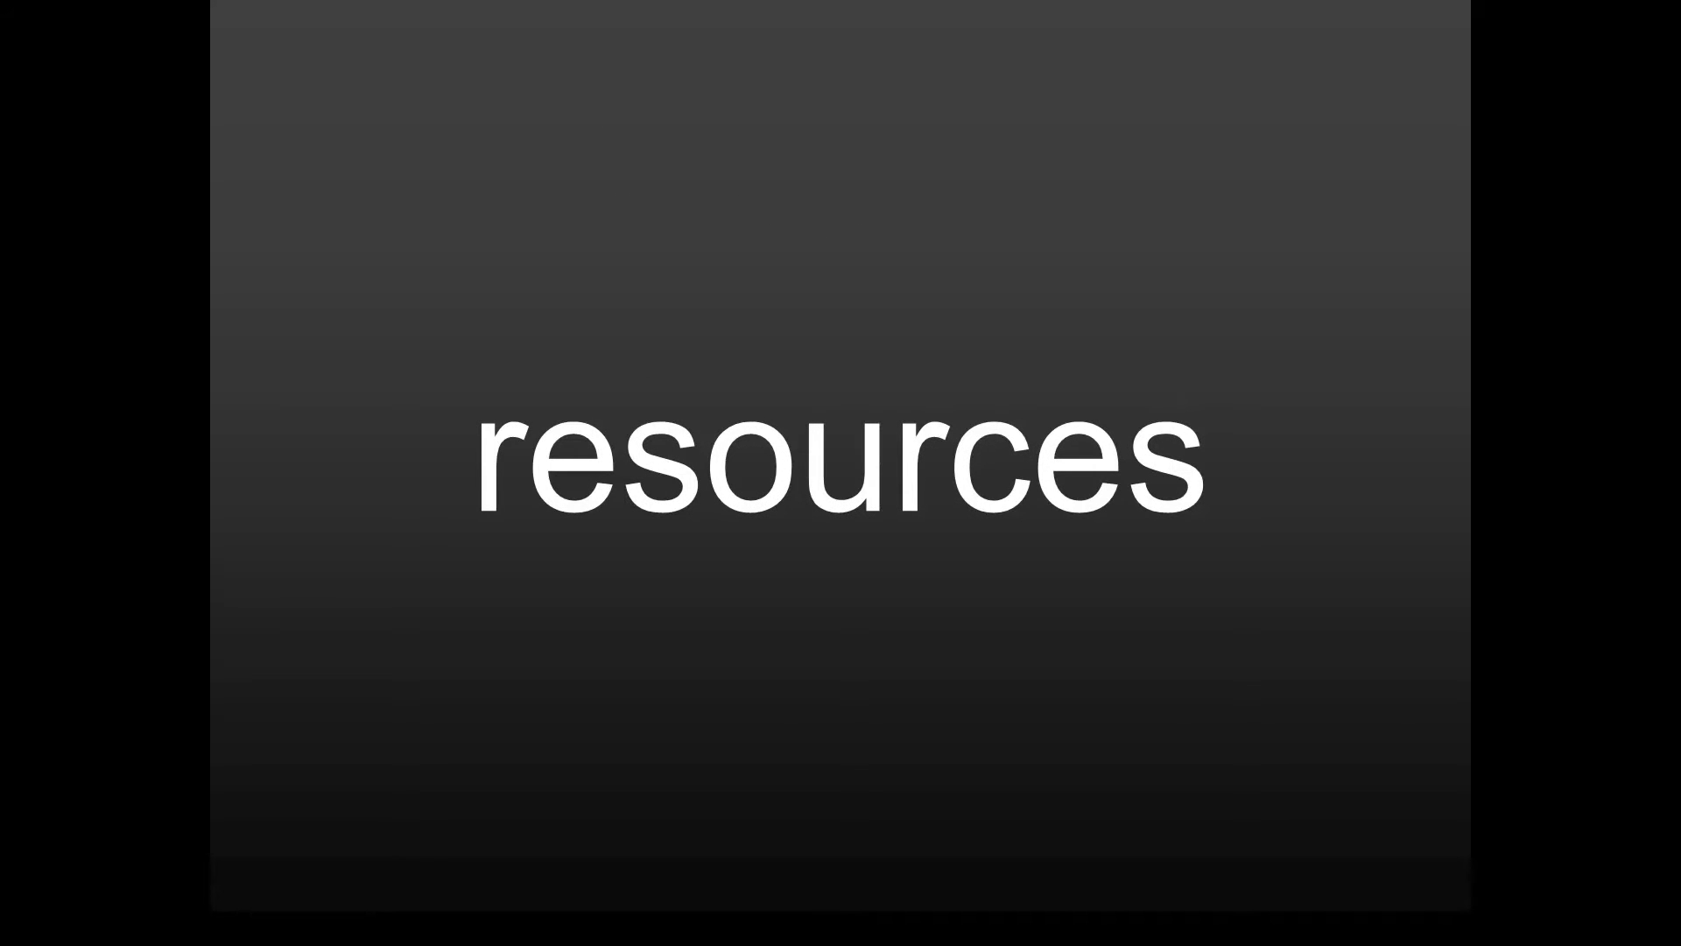
pyautogui.press('Right')
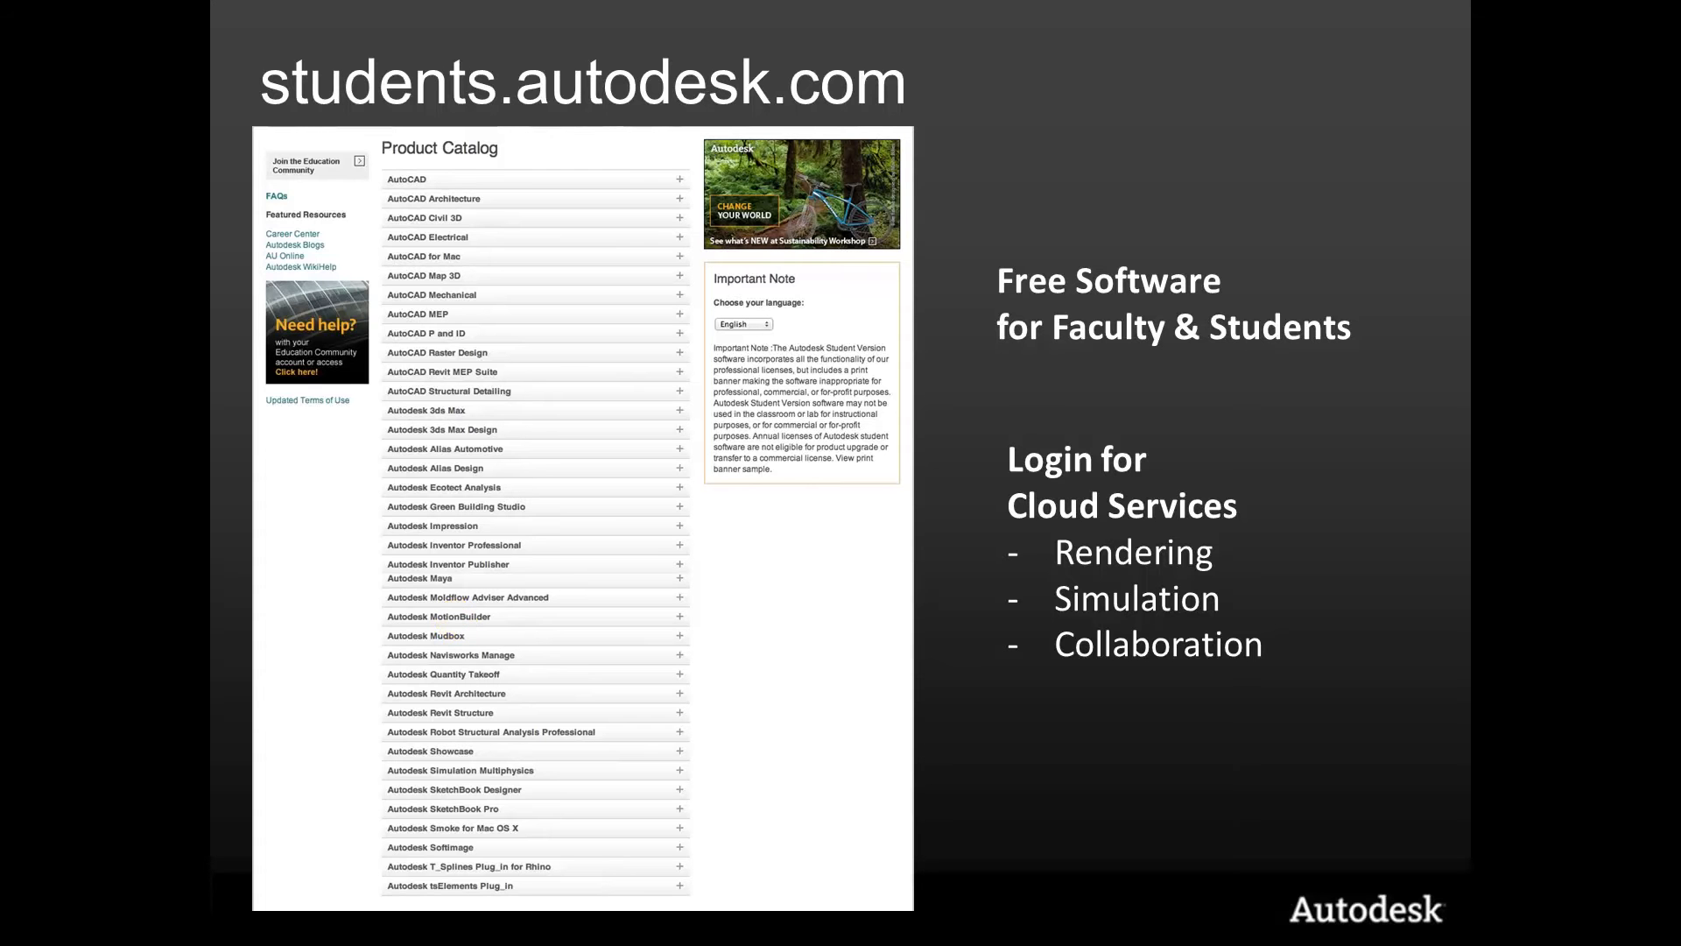
pyautogui.press('Right')
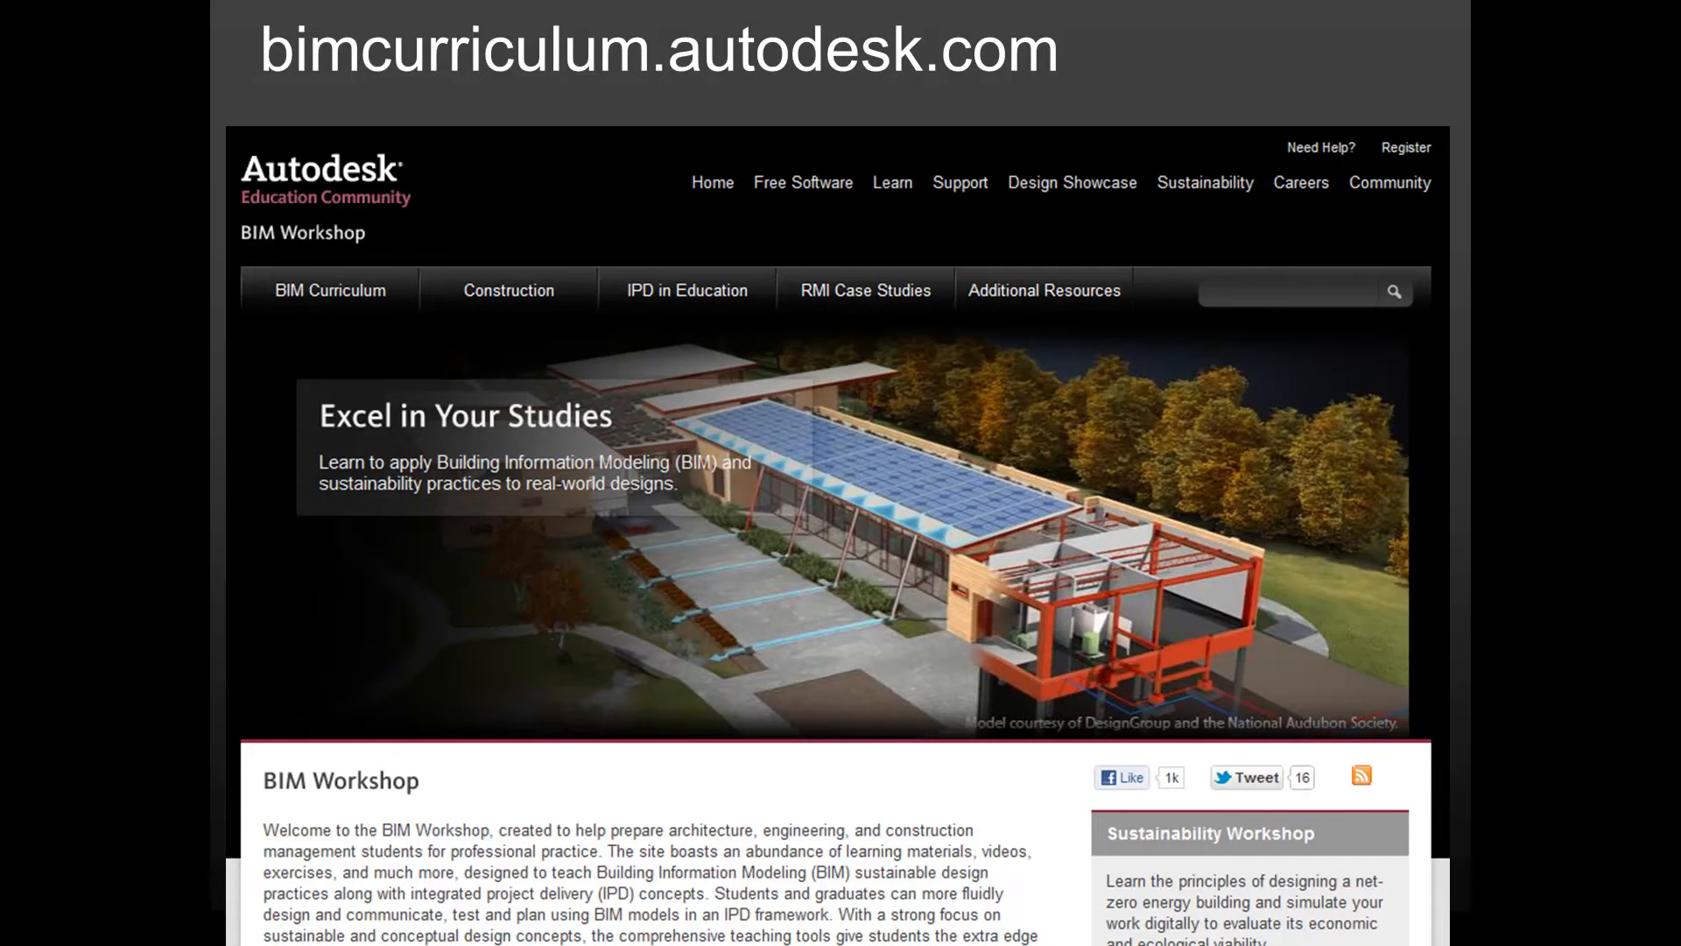
# - Switch to the Chrome browser and open the bookmarked BIM Workshop site
pyautogui.hotkey('alt', 'Tab')
pyautogui.hotkey('alt', 'Tab')
pyautogui.hotkey('alt', 'Tab')
pyautogui.hotkey('alt', 'Tab')
pyautogui.hotkey('alt', 'Tab')
pyautogui.hotkey('alt', 'Tab')
pyautogui.hotkey('alt', 'Tab')
pyautogui.hotkey('alt', 'Tab')
pyautogui.hotkey('alt', 'Tab')
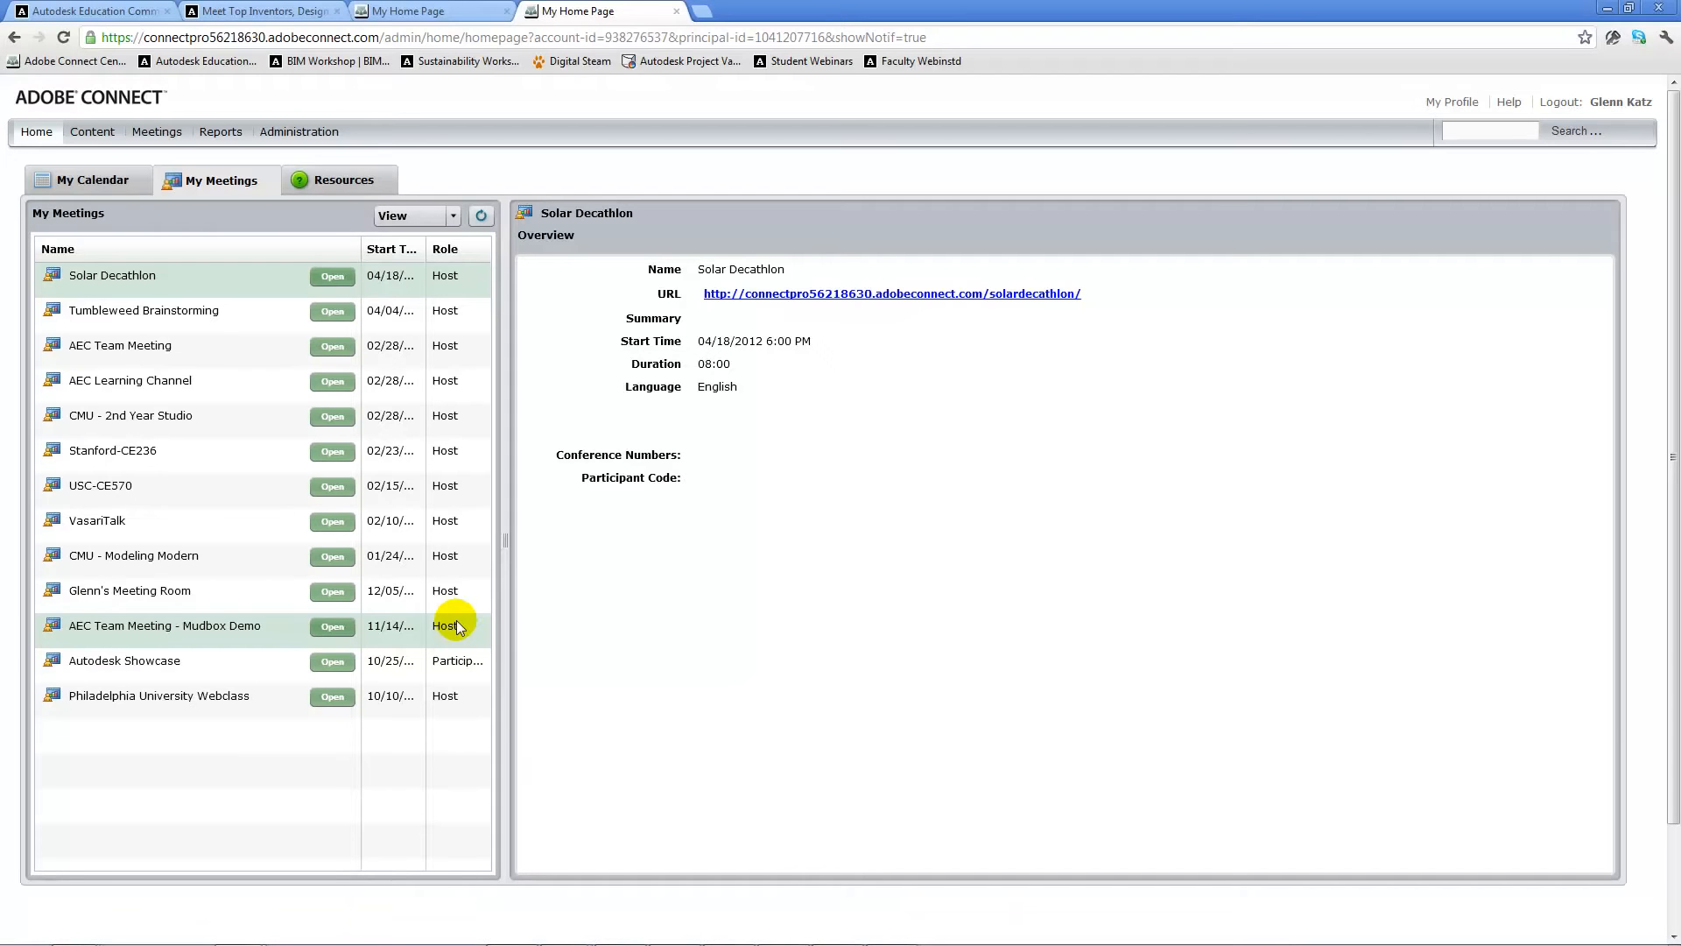
pyautogui.click(298, 63)
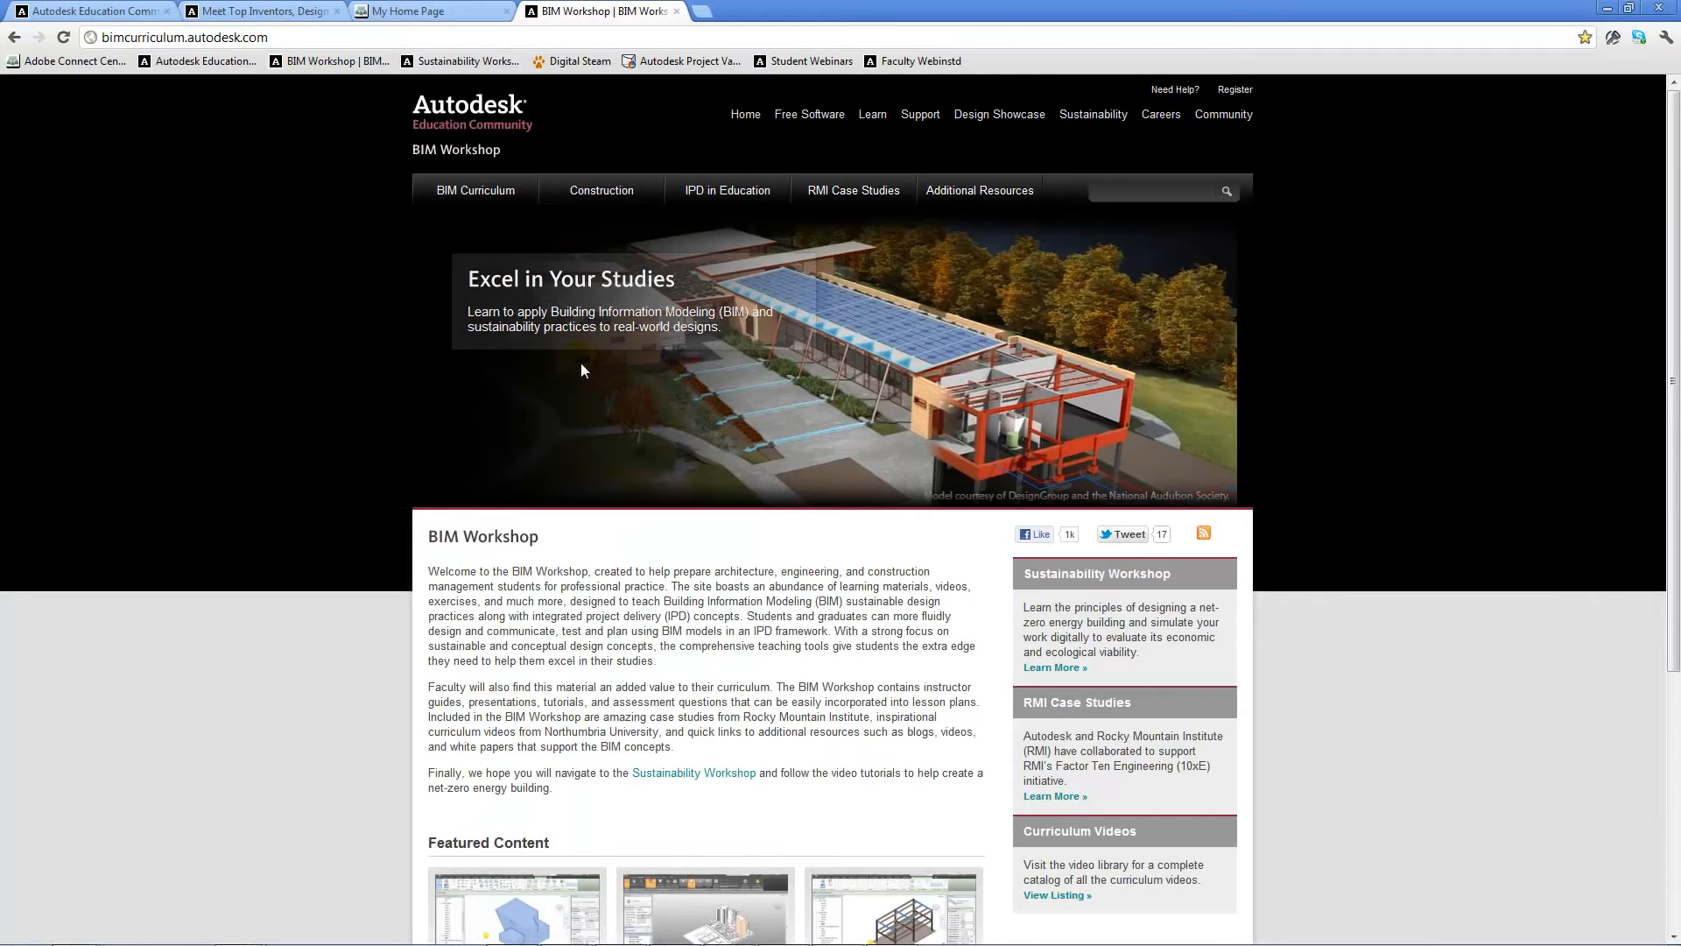
# - Open Lesson 5: Daylighting from Unit 3 – Green Building Design, and open its Exercise 3.5.1 on analyzing daylighting
pyautogui.moveTo(511, 203)
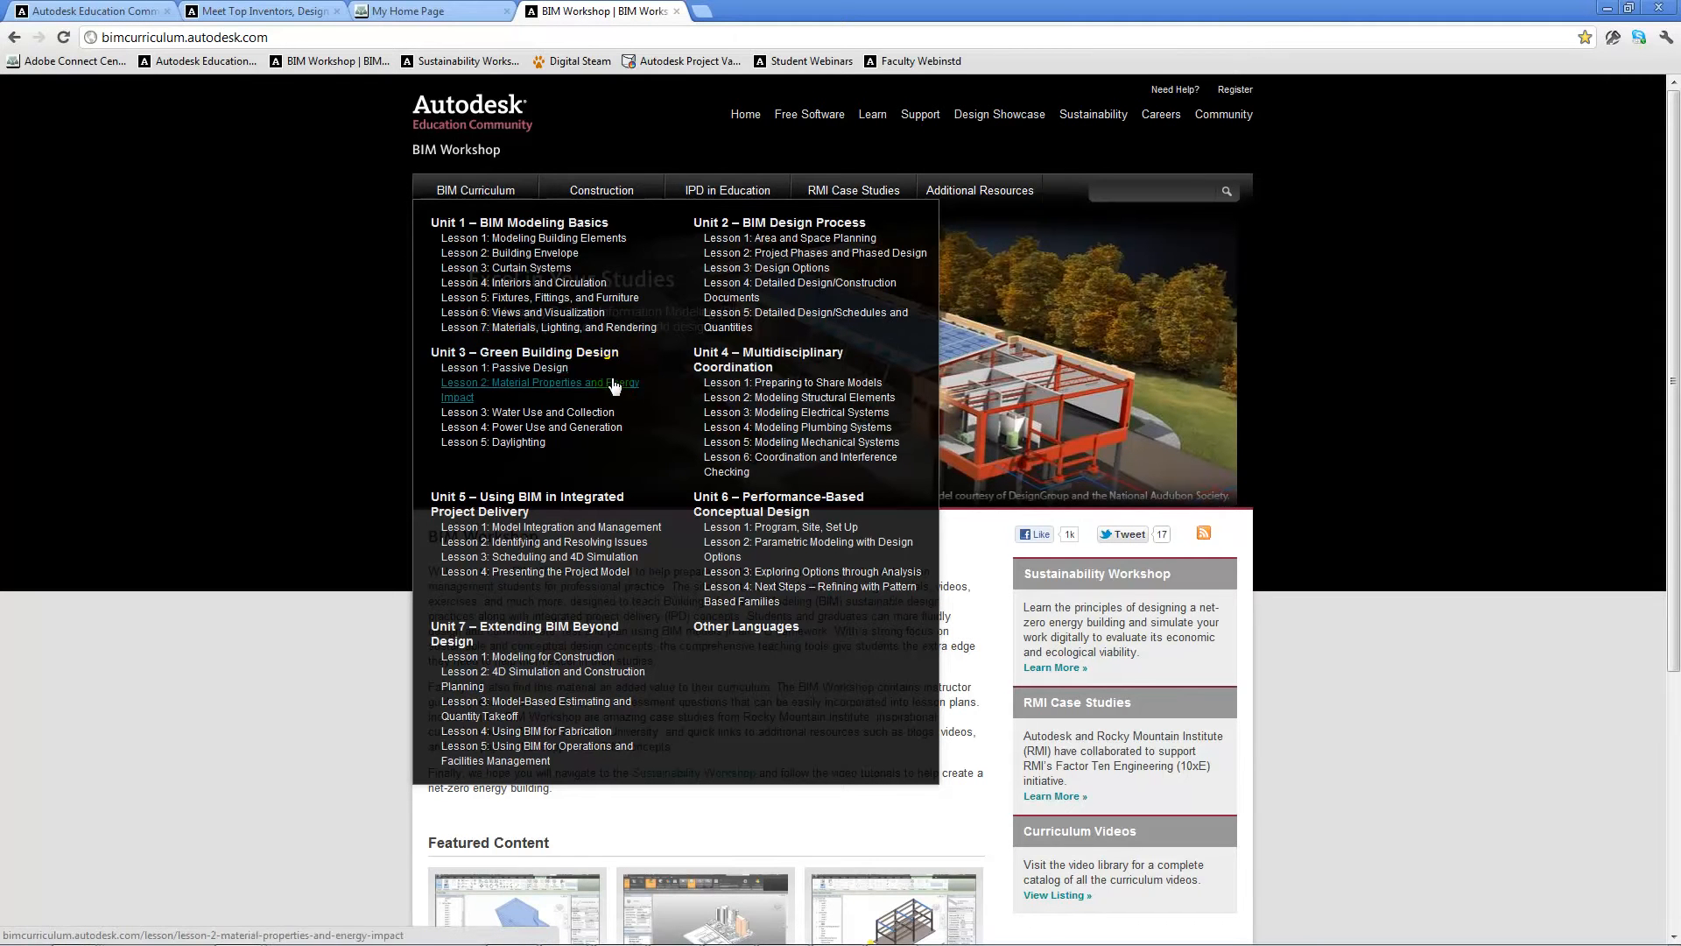
pyautogui.click(539, 442)
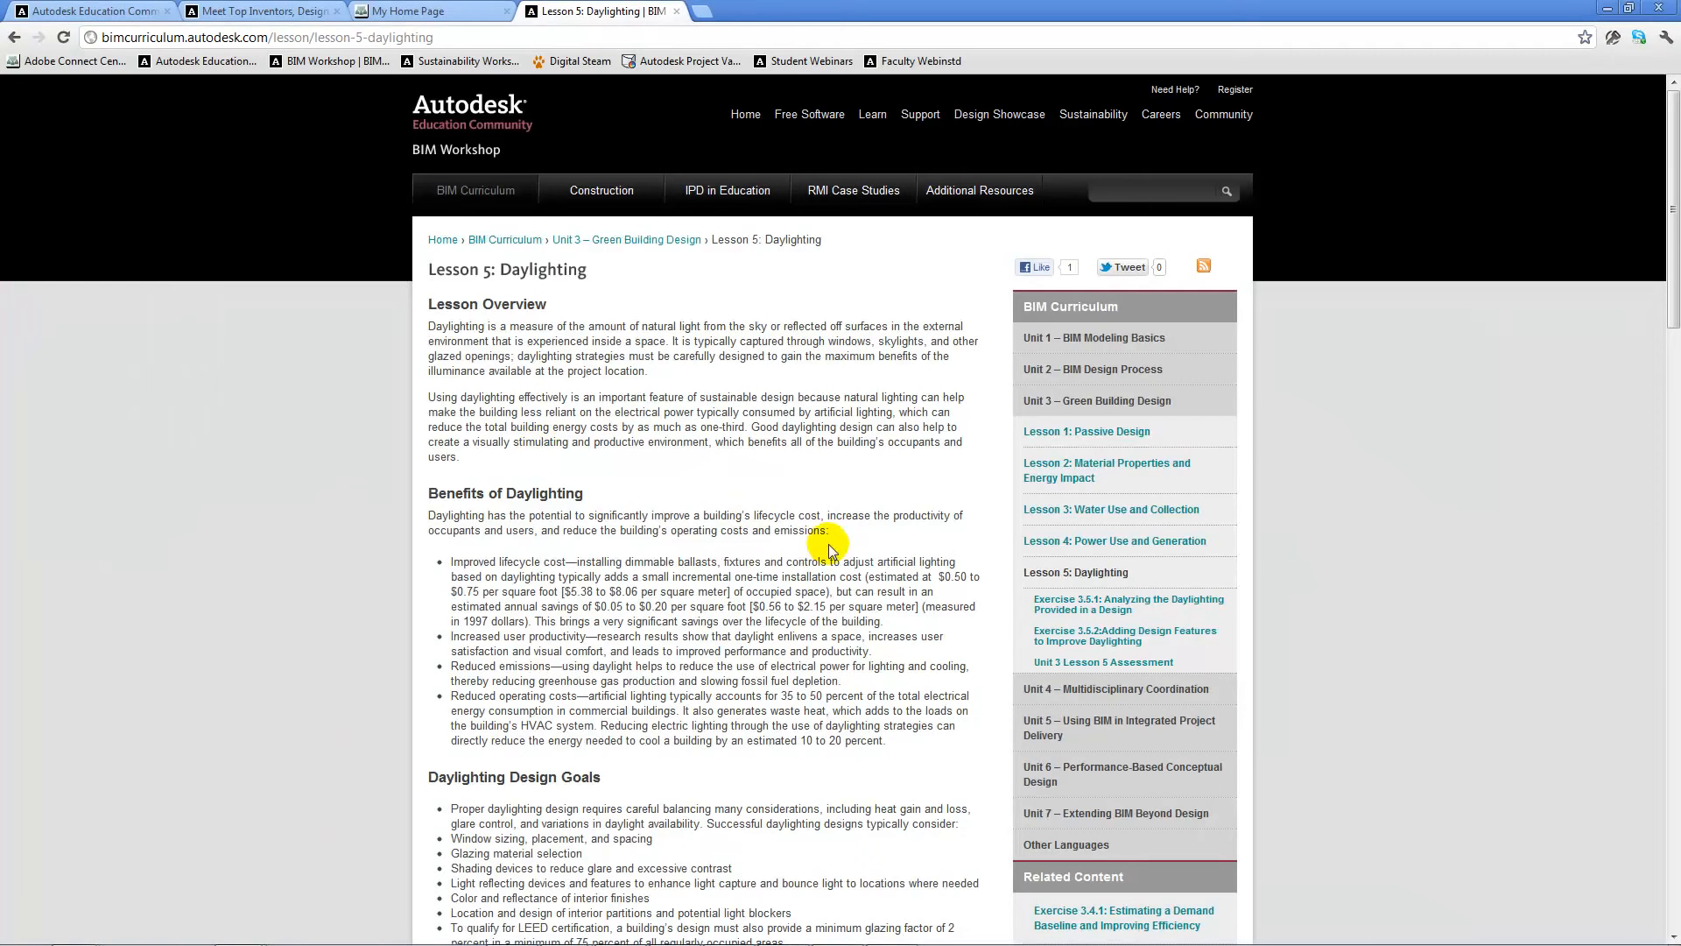
pyautogui.click(1077, 610)
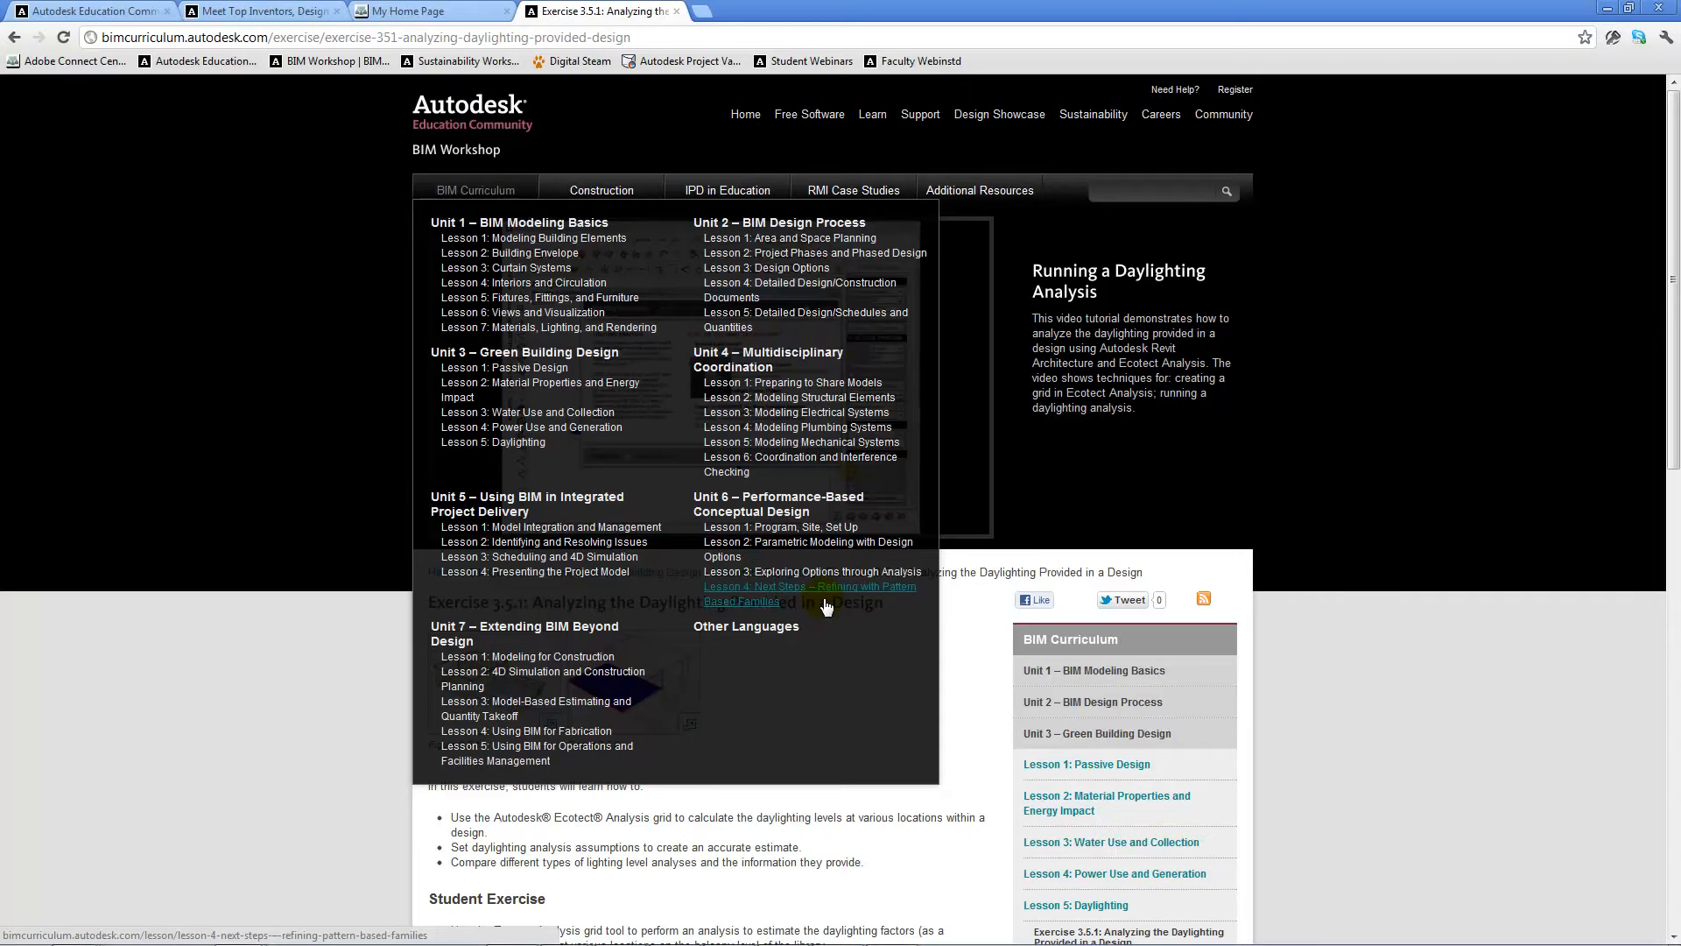
# - Switch back to the PowerPoint slide show at the bimcurriculum.autodesk.com slide
pyautogui.hotkey('alt', 'Tab')
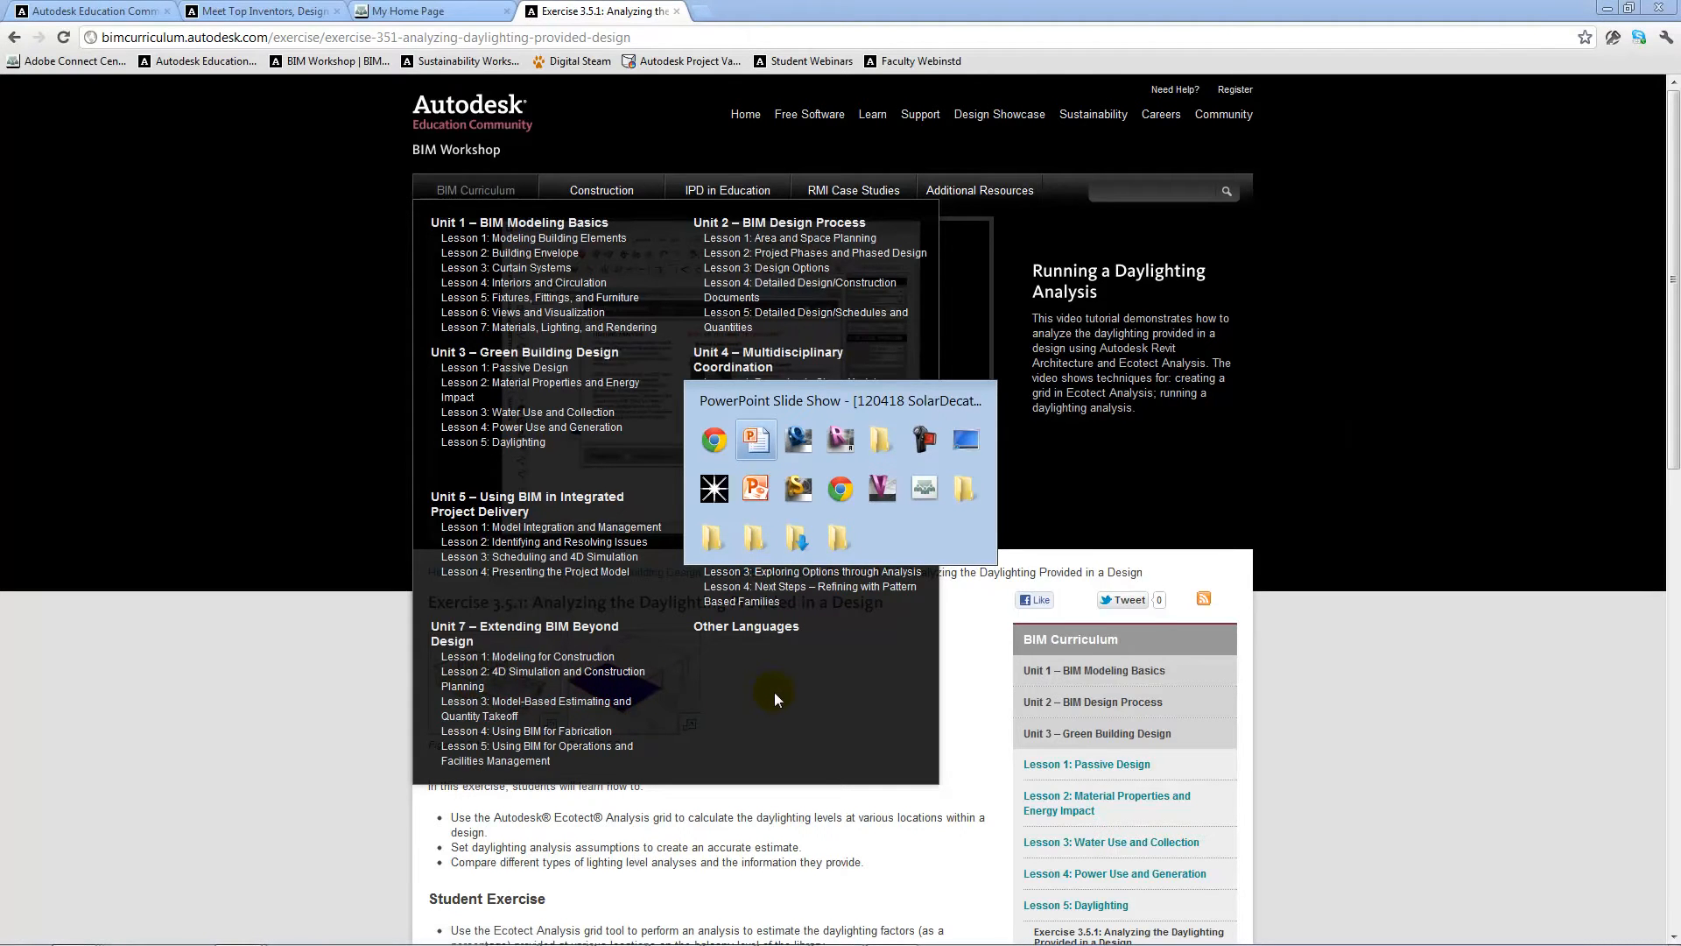
pyautogui.hotkey('alt', 'Tab')
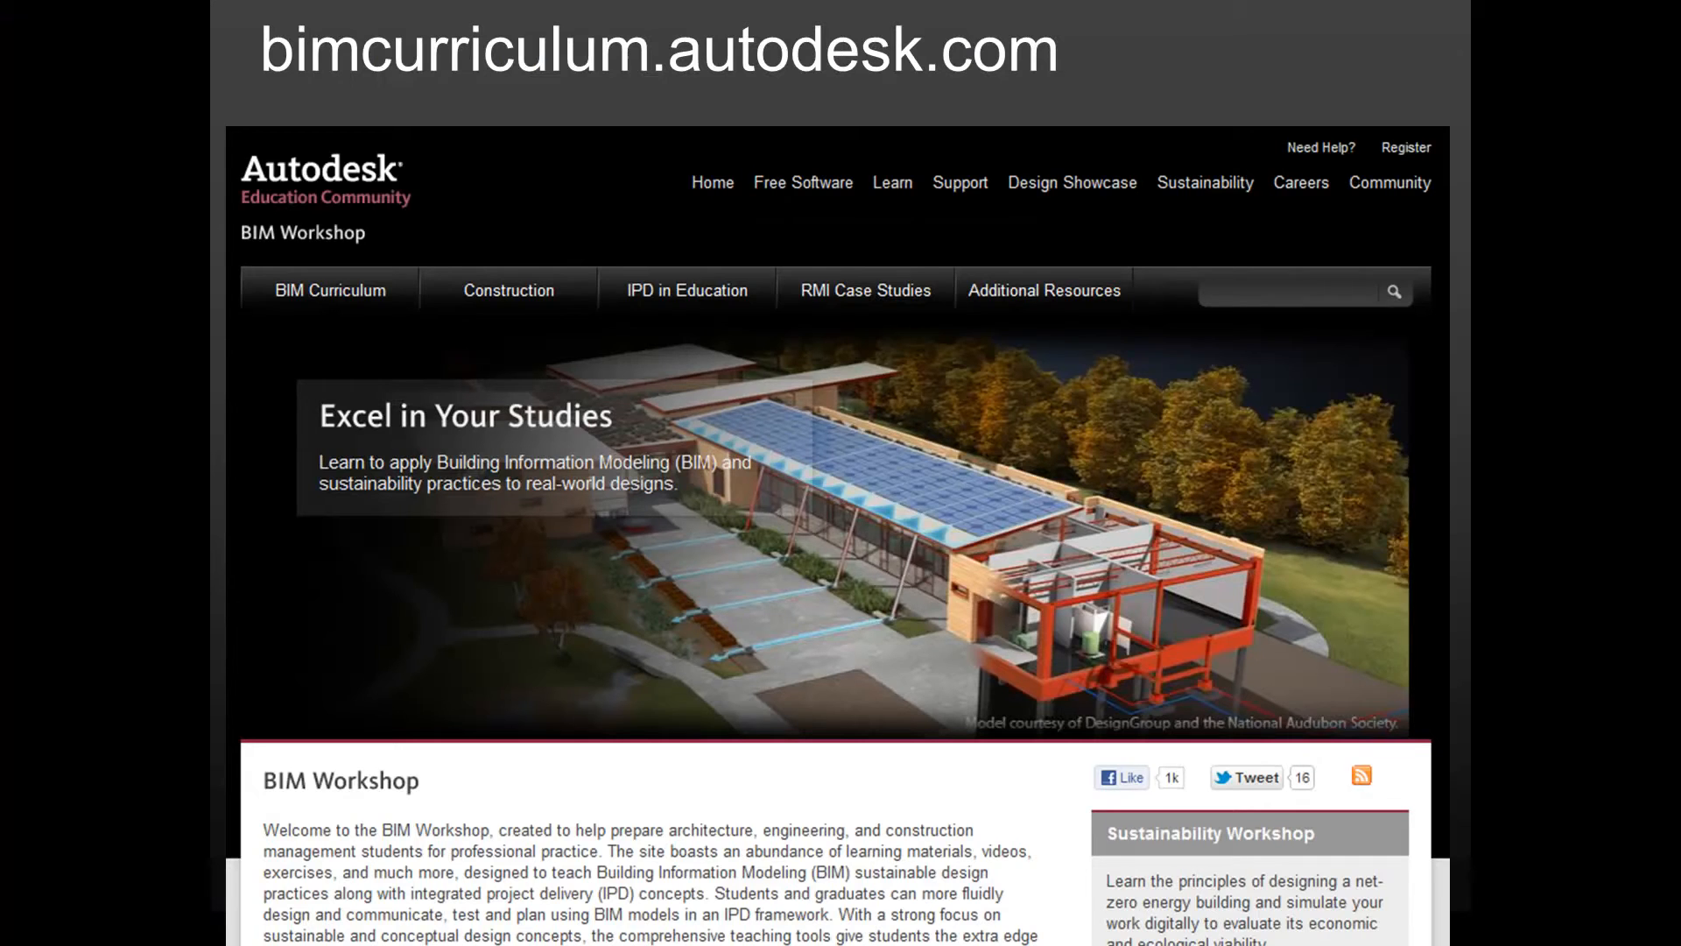
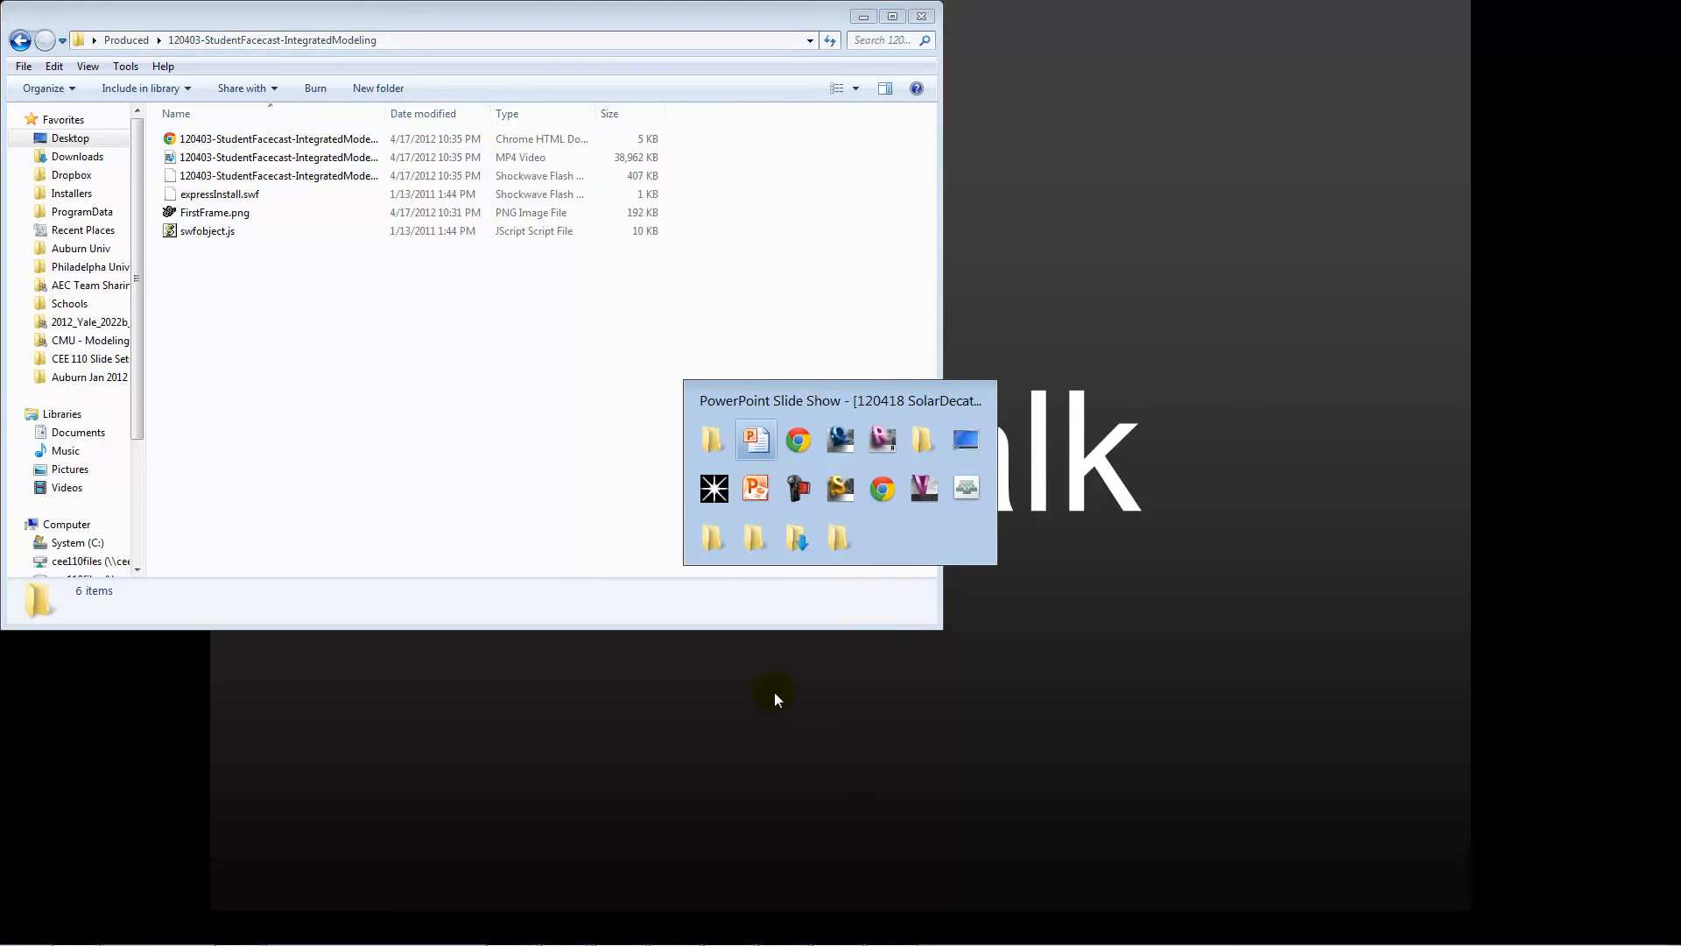
# - Switch to Project Vasari, open the energy analysis compare report without saving, and view its renewable energy potential and annual carbon emissions
pyautogui.hotkey('alt', 'Tab')
pyautogui.hotkey('alt', 'Tab')
pyautogui.hotkey('alt', 'Tab')
pyautogui.hotkey('alt', 'Tab')
pyautogui.hotkey('alt', 'Tab')
pyautogui.hotkey('alt', 'Tab')
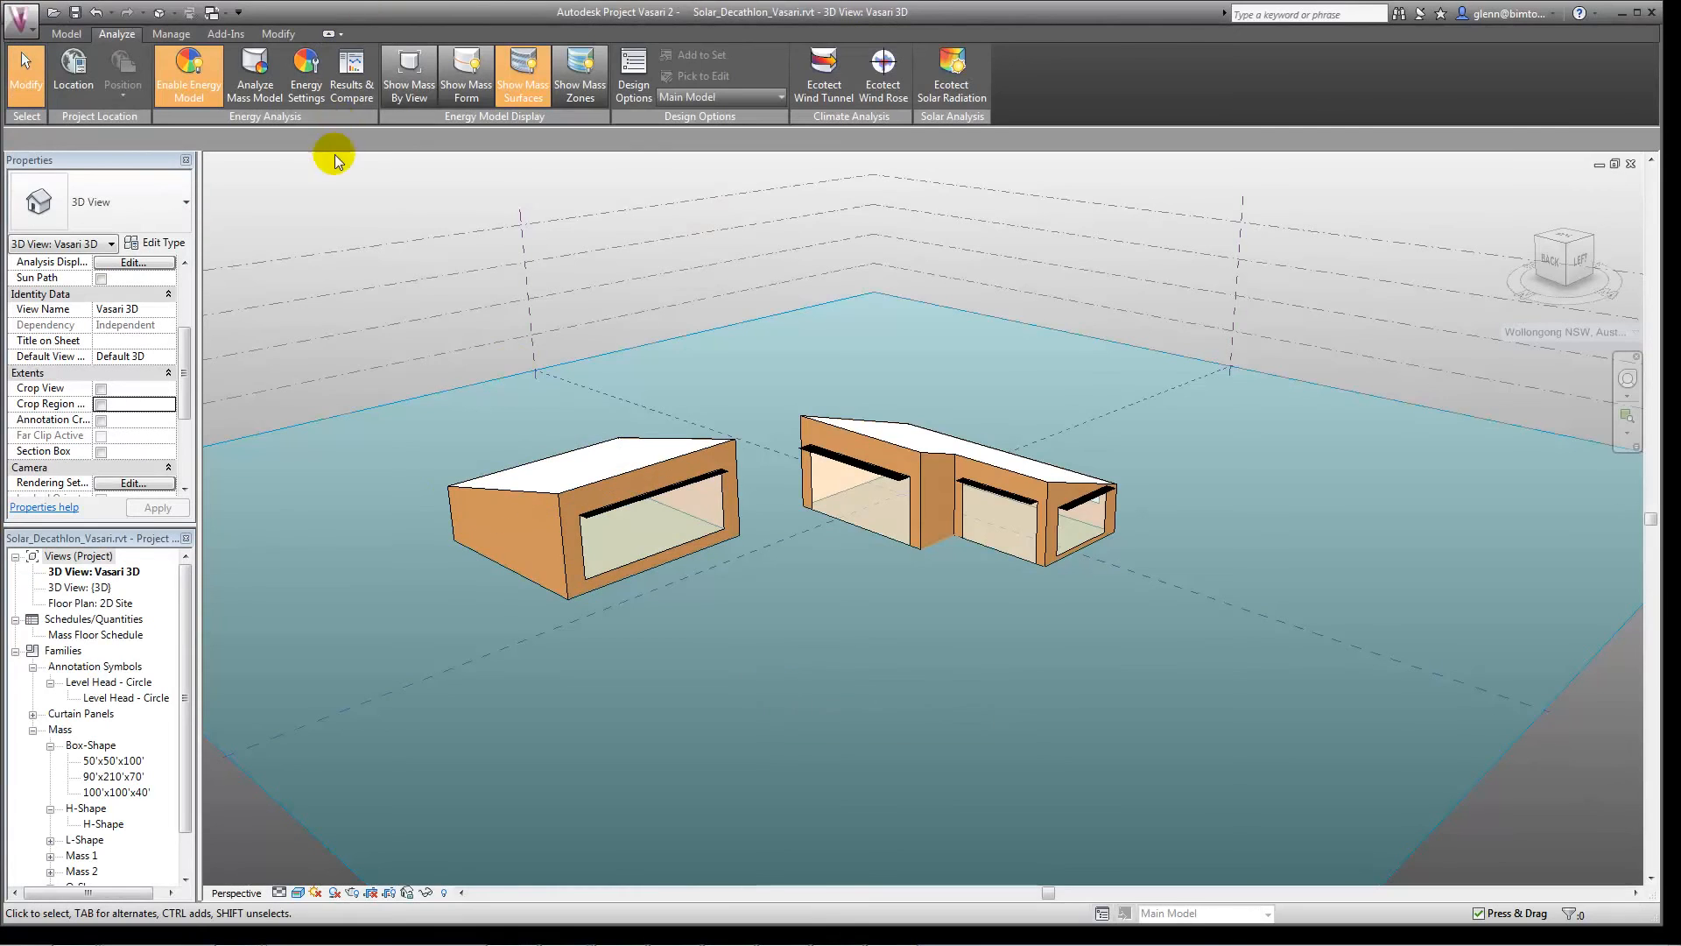
pyautogui.click(347, 79)
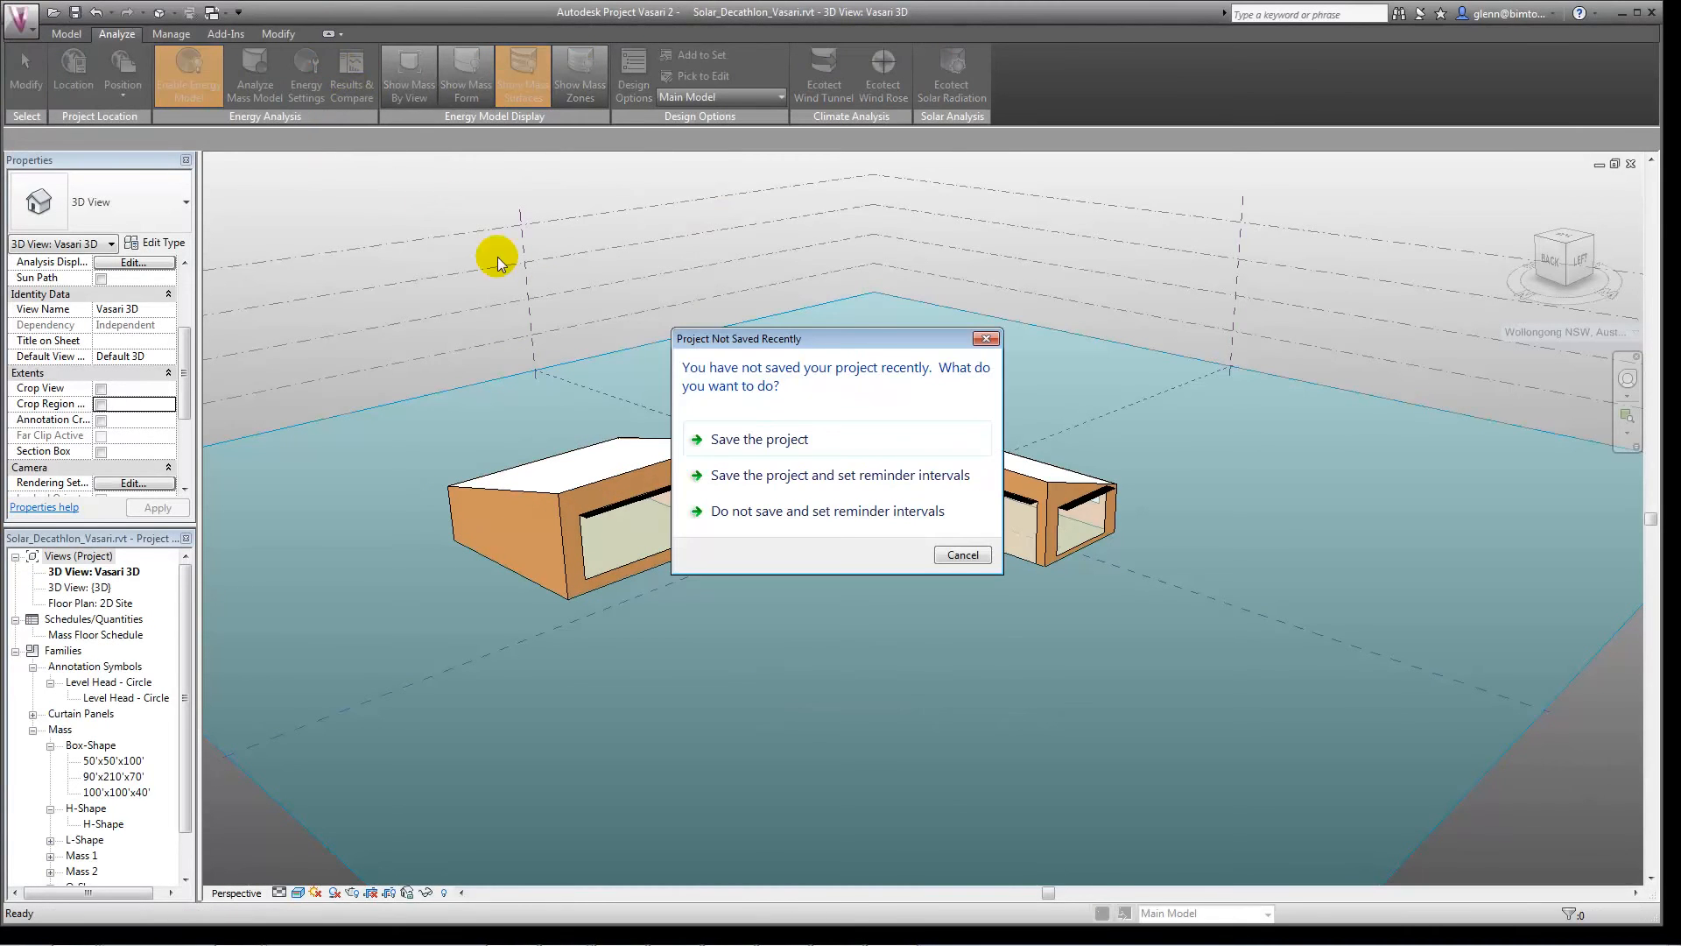
pyautogui.click(959, 556)
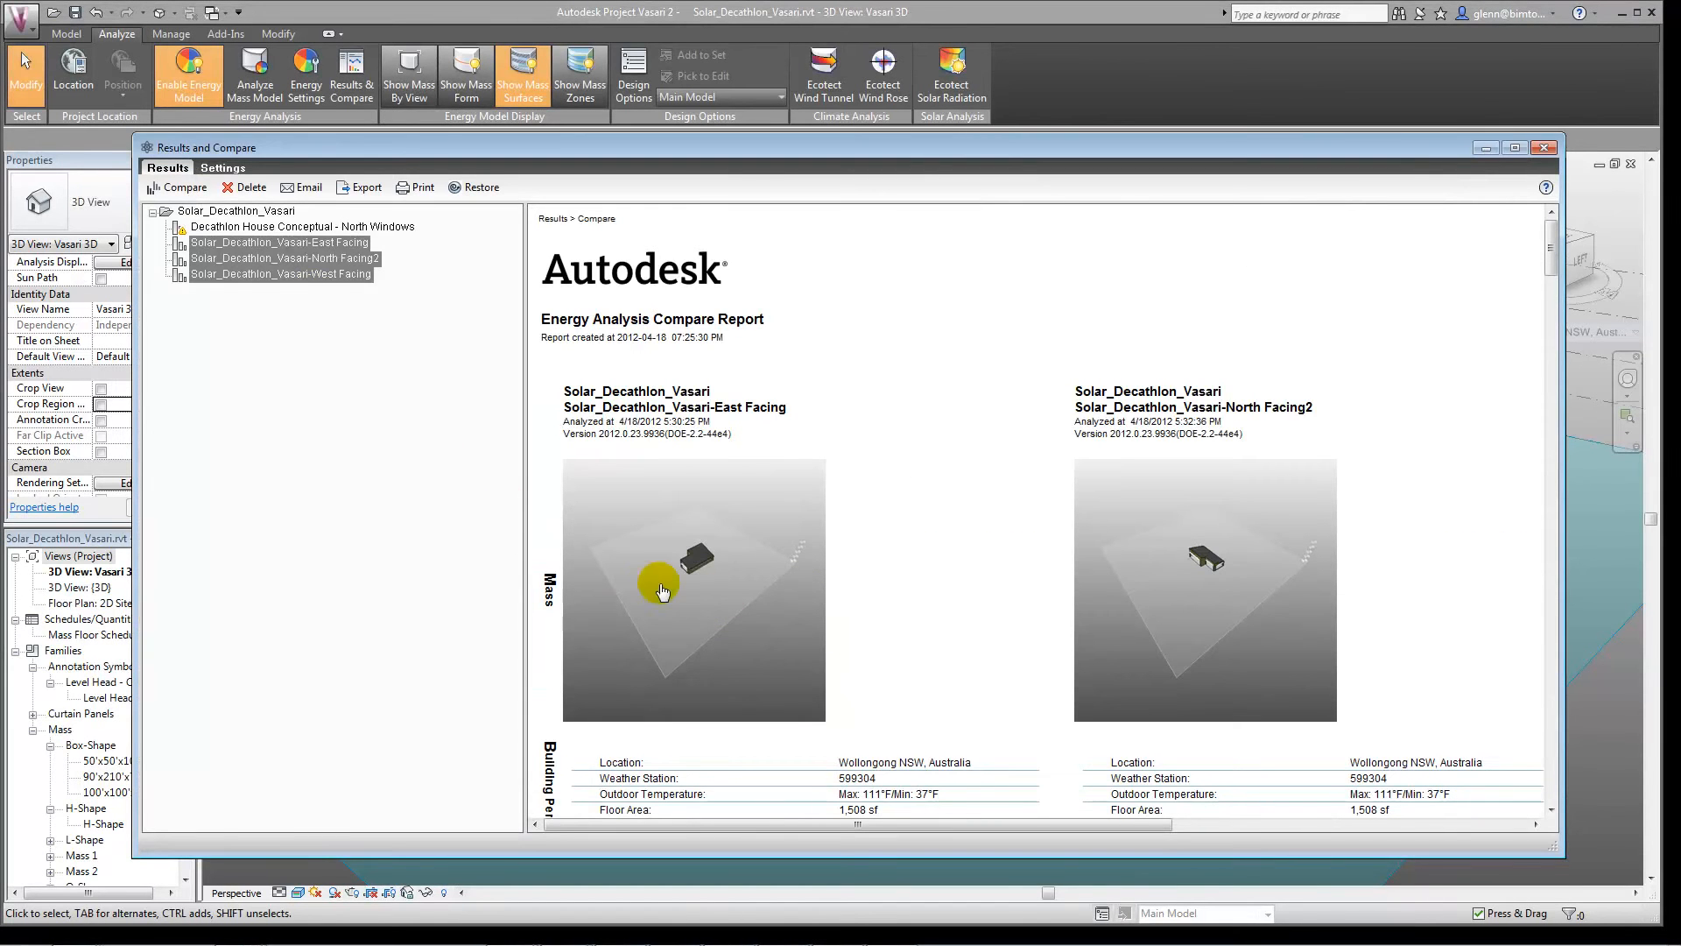
pyautogui.moveTo(1550, 253); pyautogui.dragTo(1537, 360)
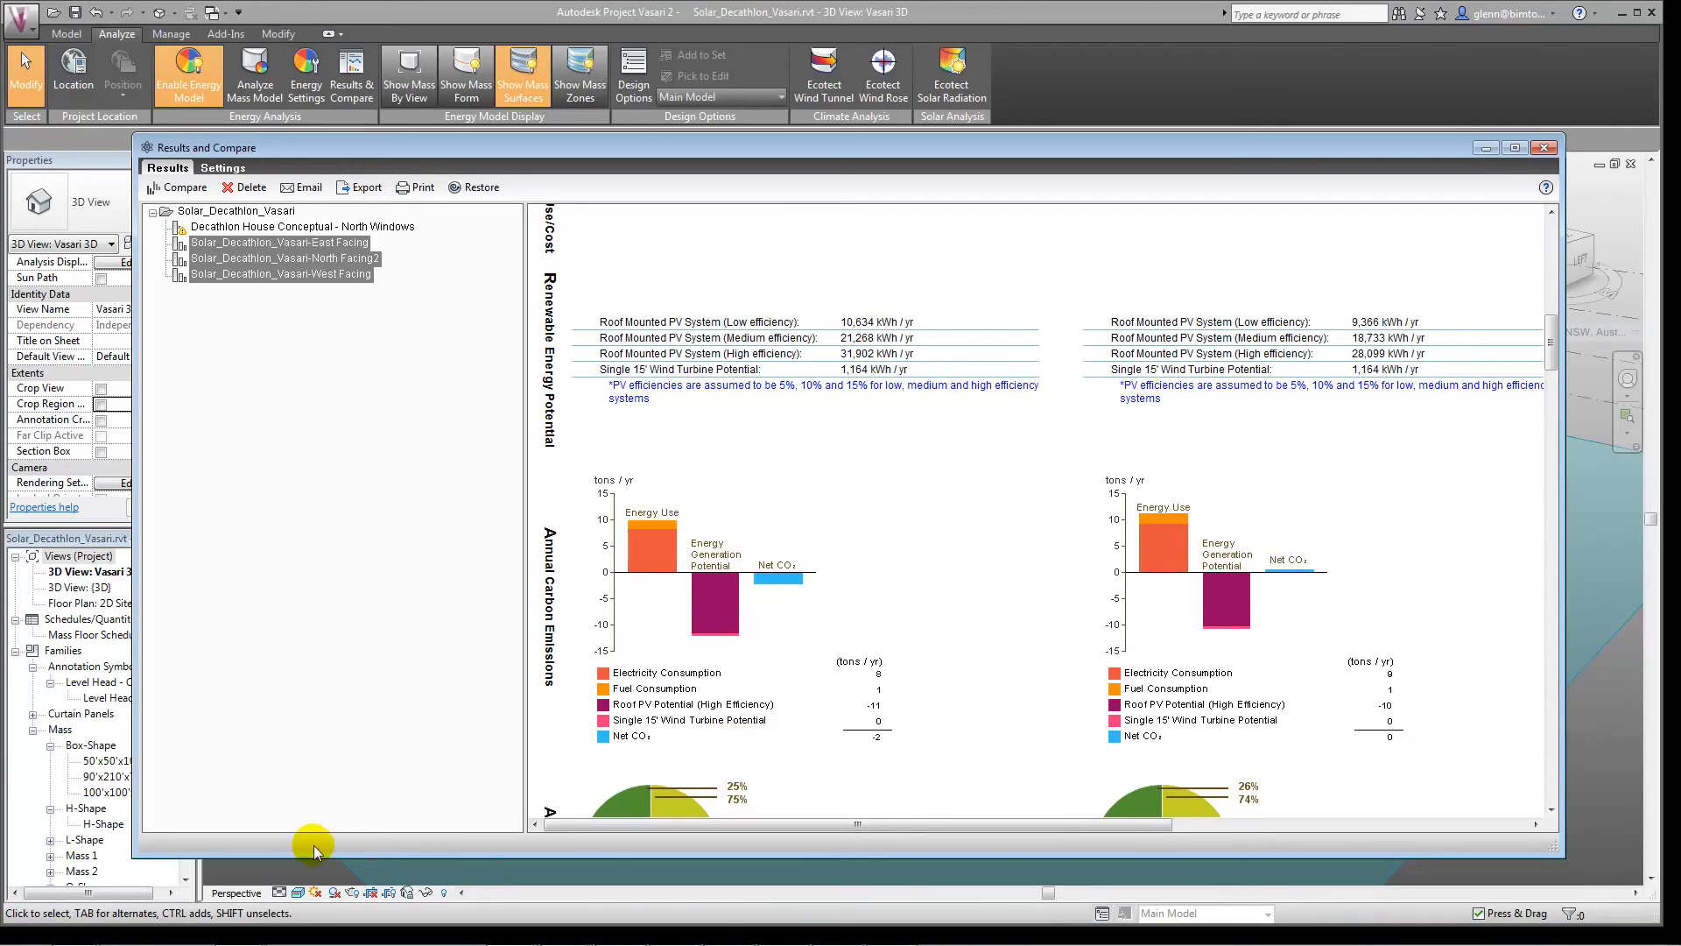
# - Switch to the Chrome window showing the BIM Workshop daylighting exercise
pyautogui.click(237, 936)
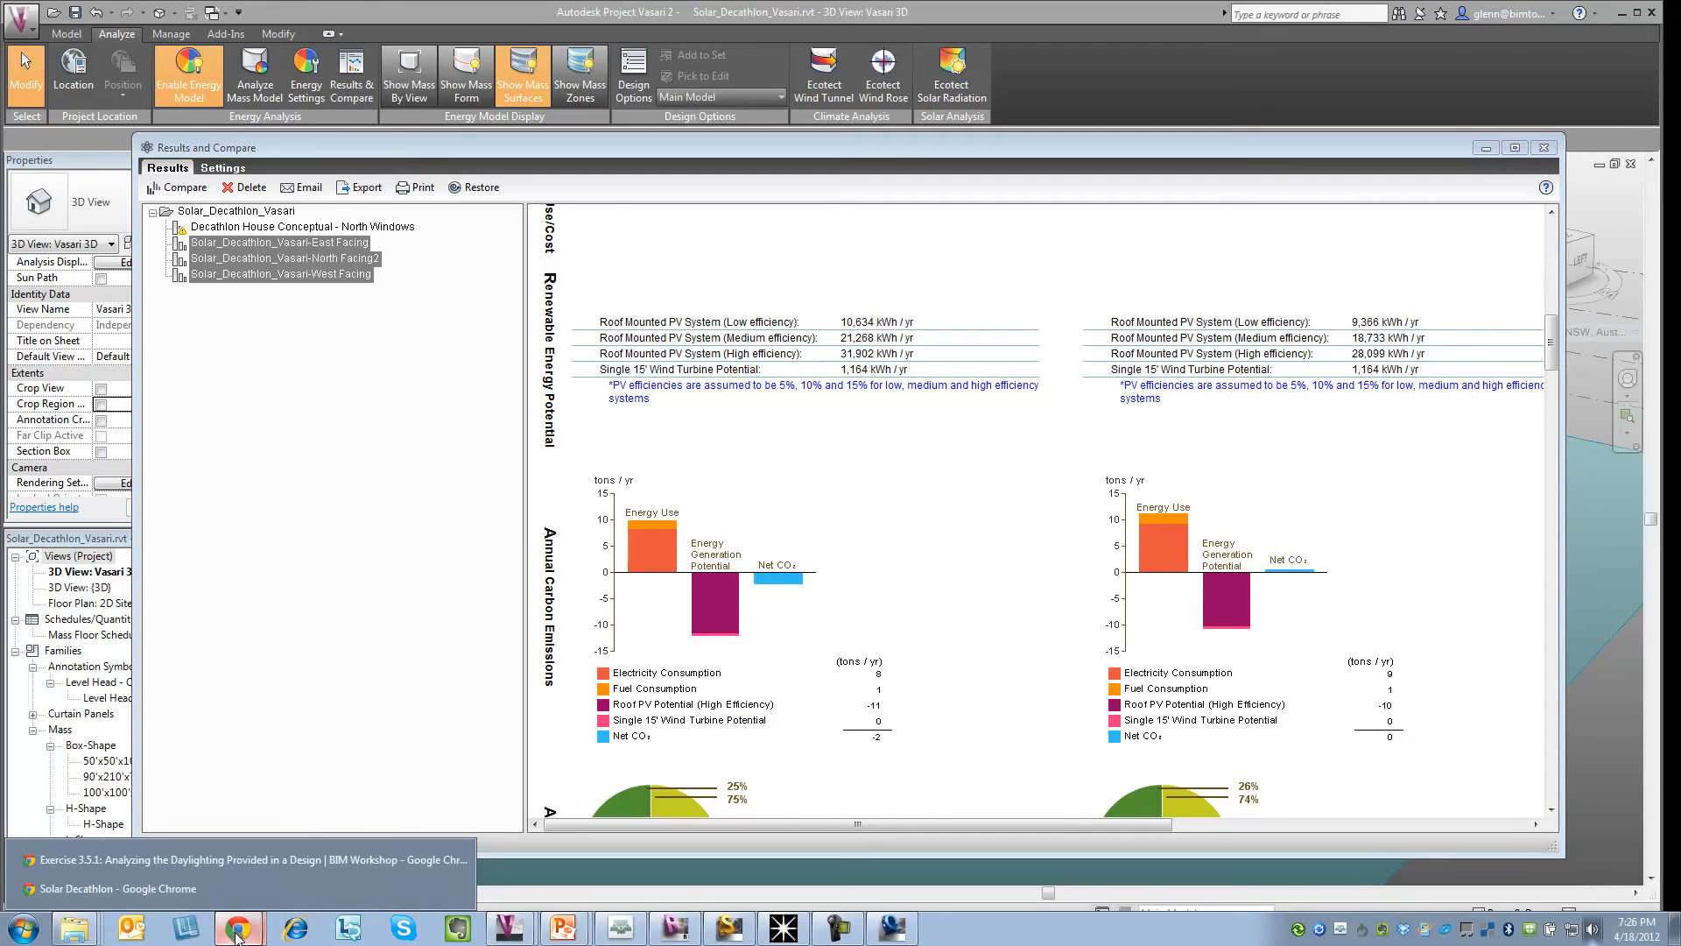
pyautogui.click(223, 886)
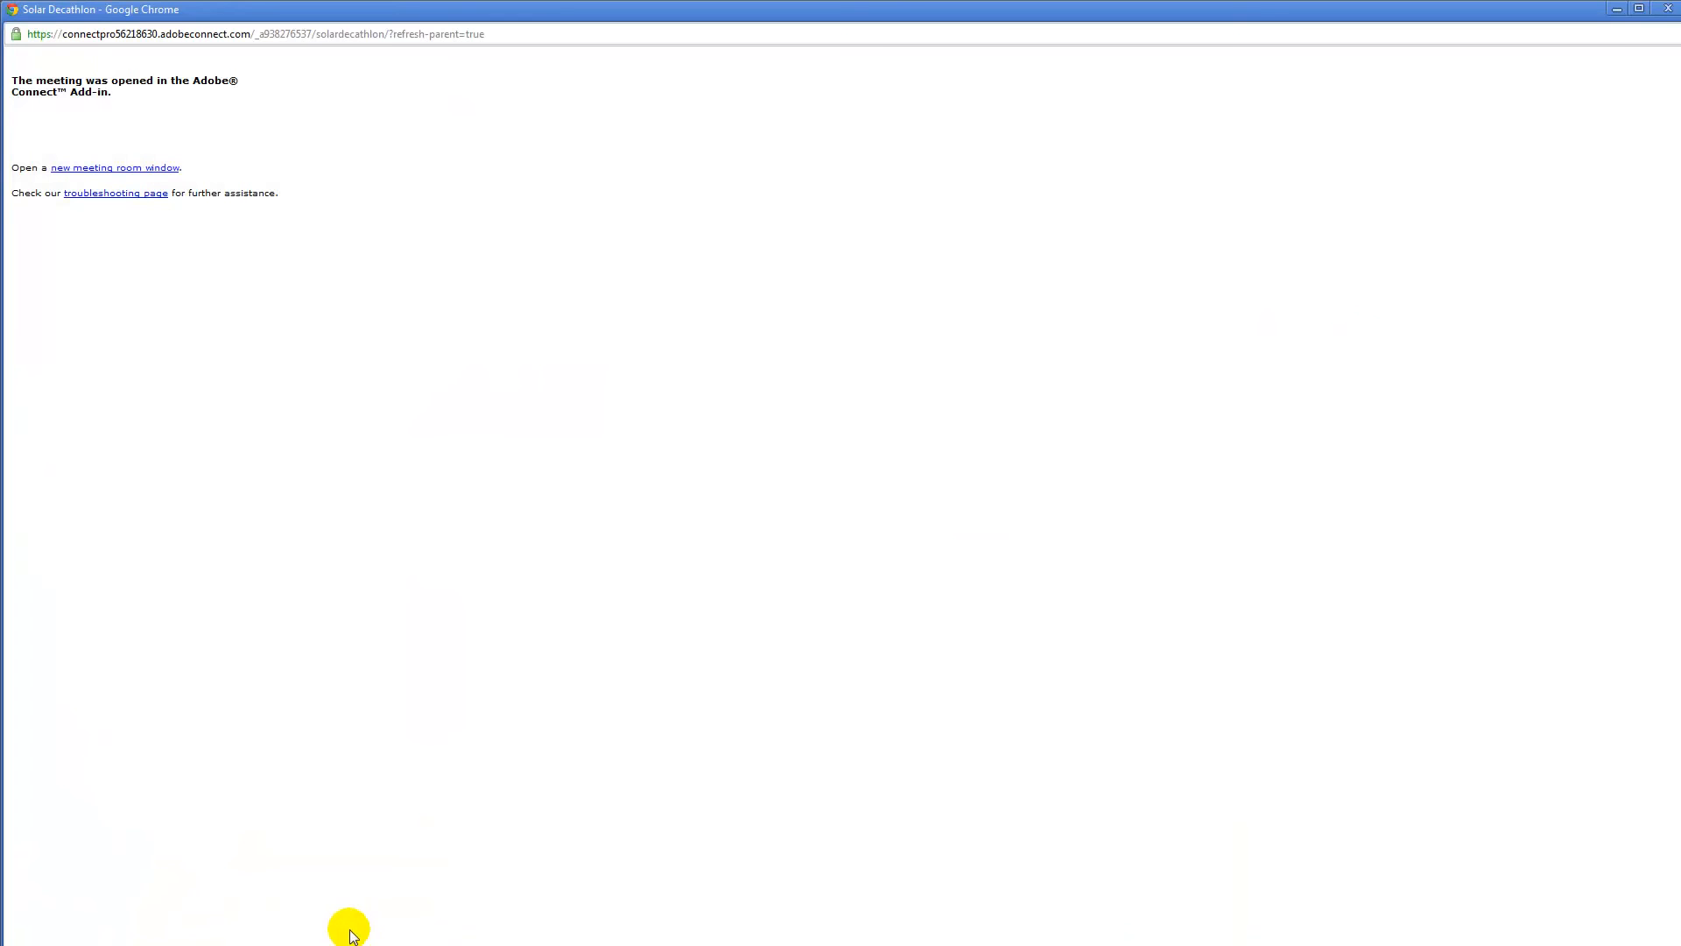
pyautogui.hotkey('alt', 'Tab')
pyautogui.hotkey('alt', 'Tab')
pyautogui.hotkey('alt', 'Tab')
pyautogui.hotkey('alt', 'Tab')
pyautogui.hotkey('alt', 'Tab')
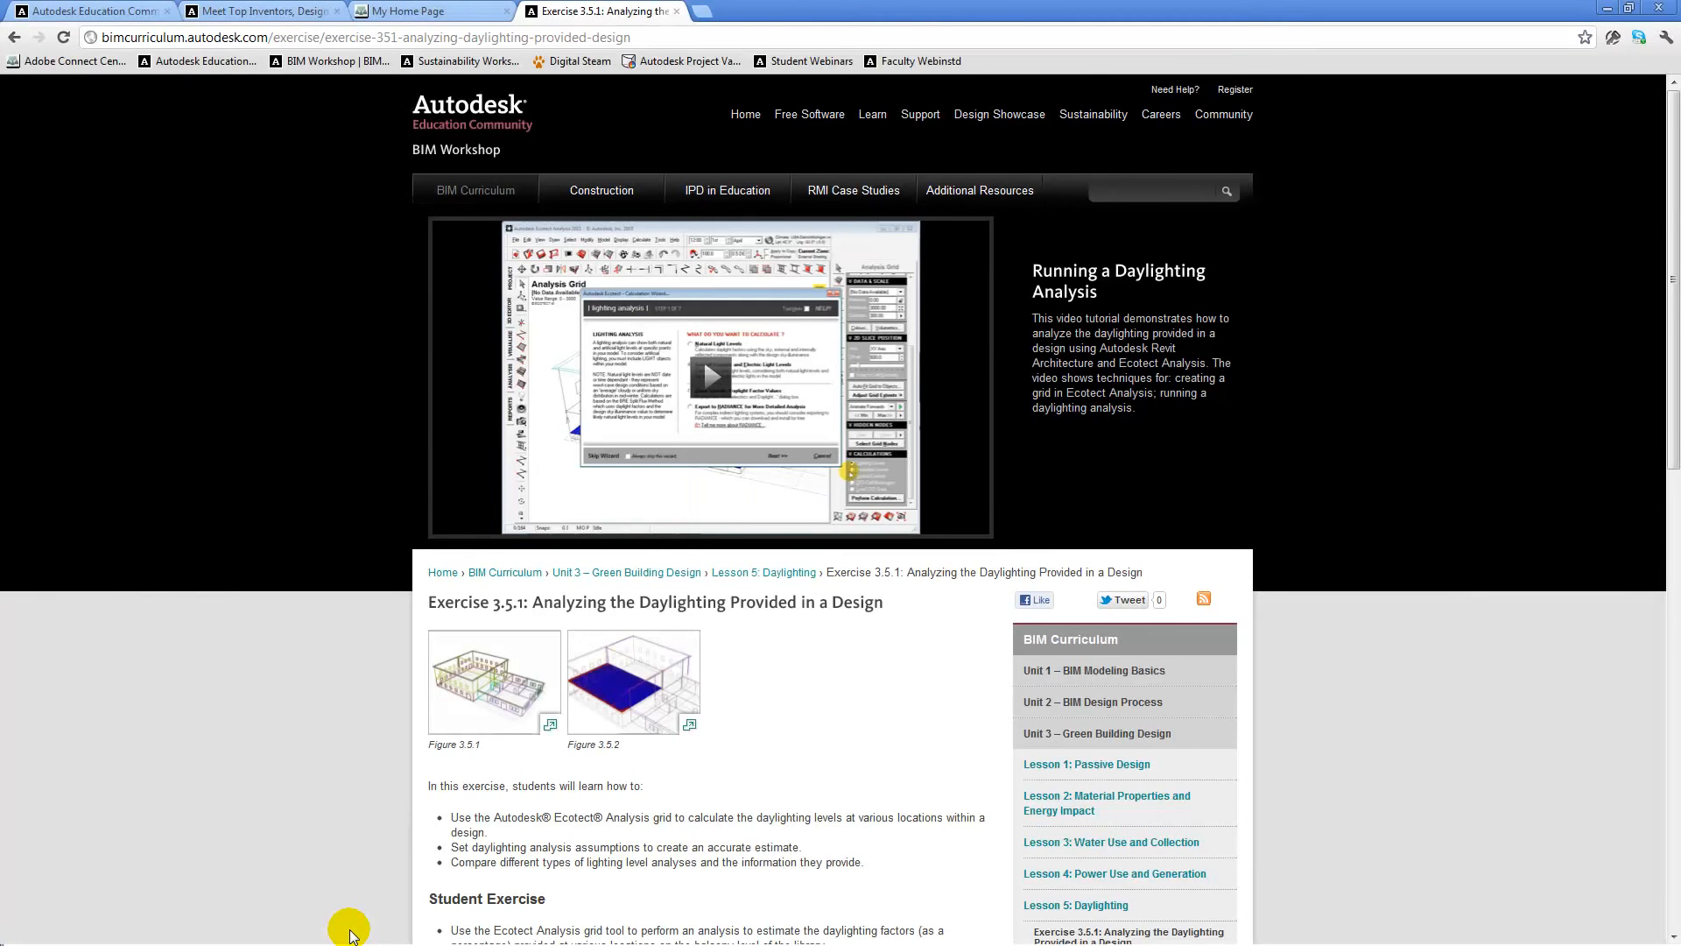
# - Request greenbuildingstudio.autodesk.com in a new browser tab, follow the suggested autodesk.com/greenbuildingstudio link, and log in to Green Building Studio
pyautogui.click(701, 12)
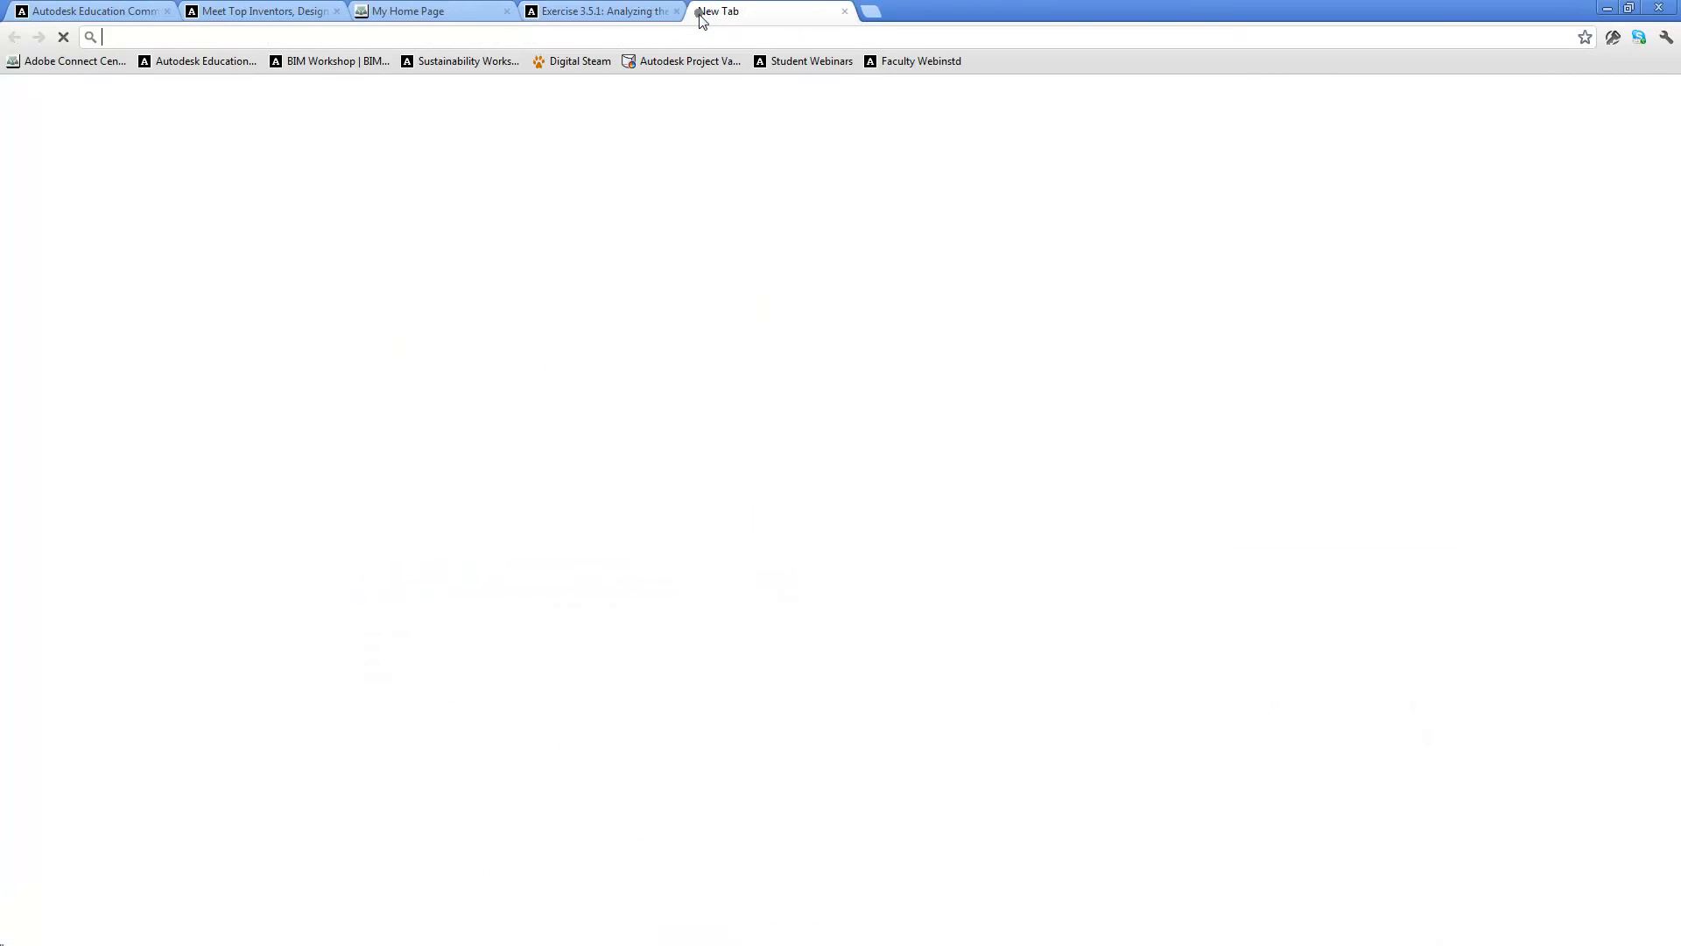
pyautogui.write('w')
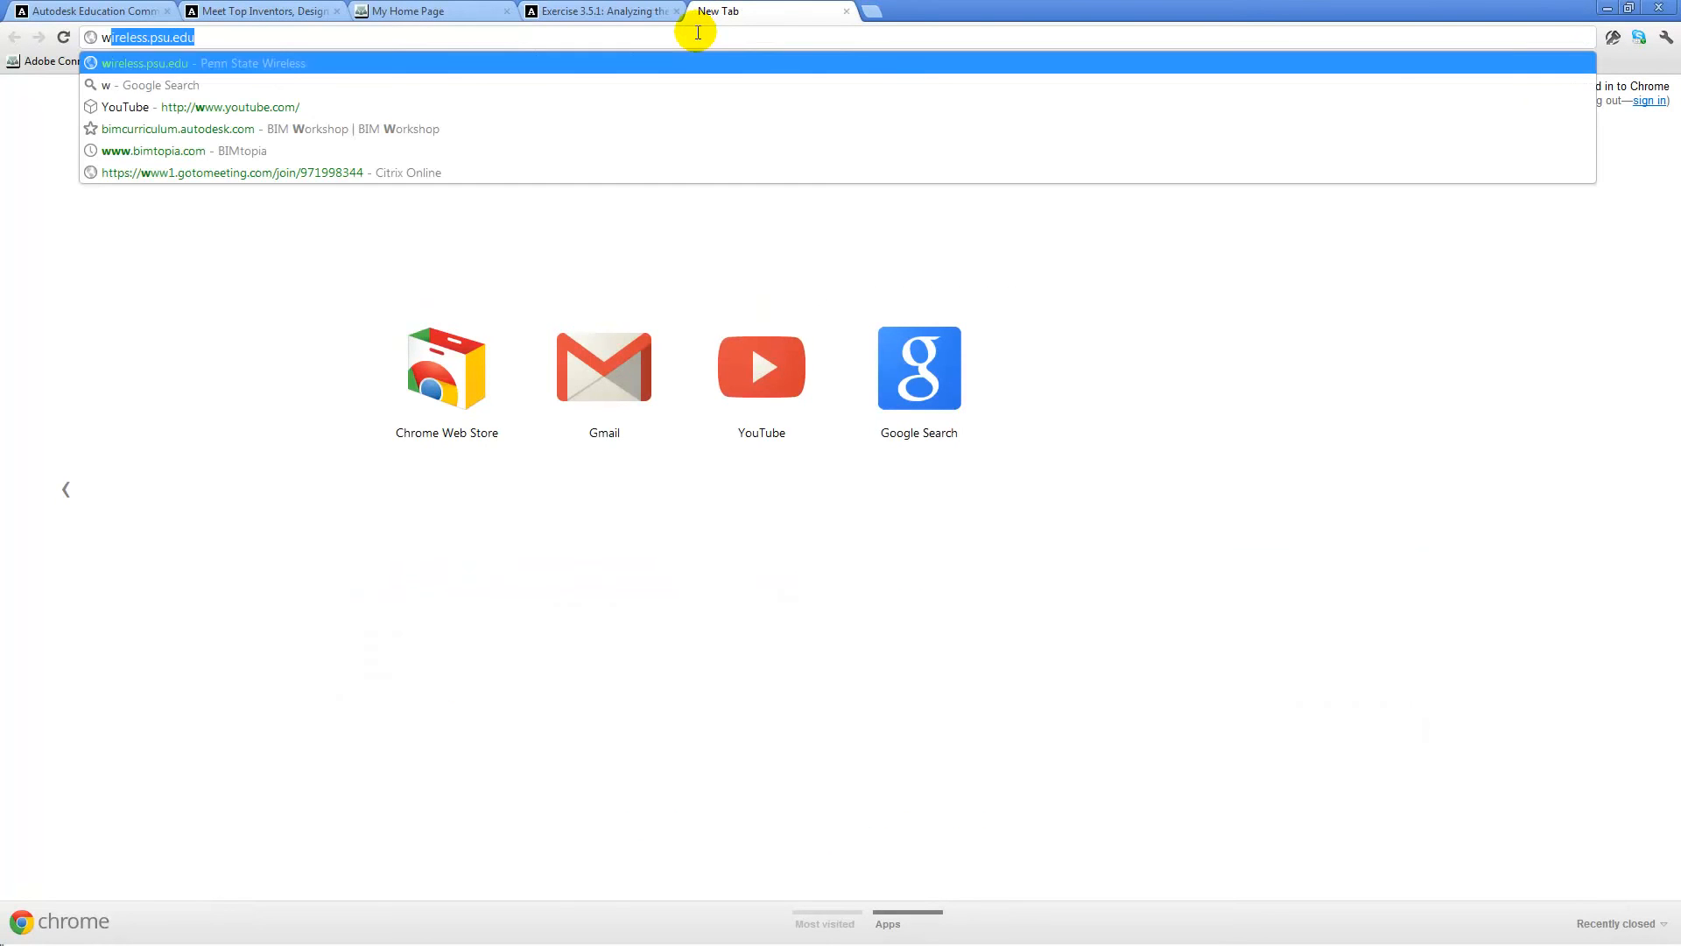
pyautogui.write('ww')
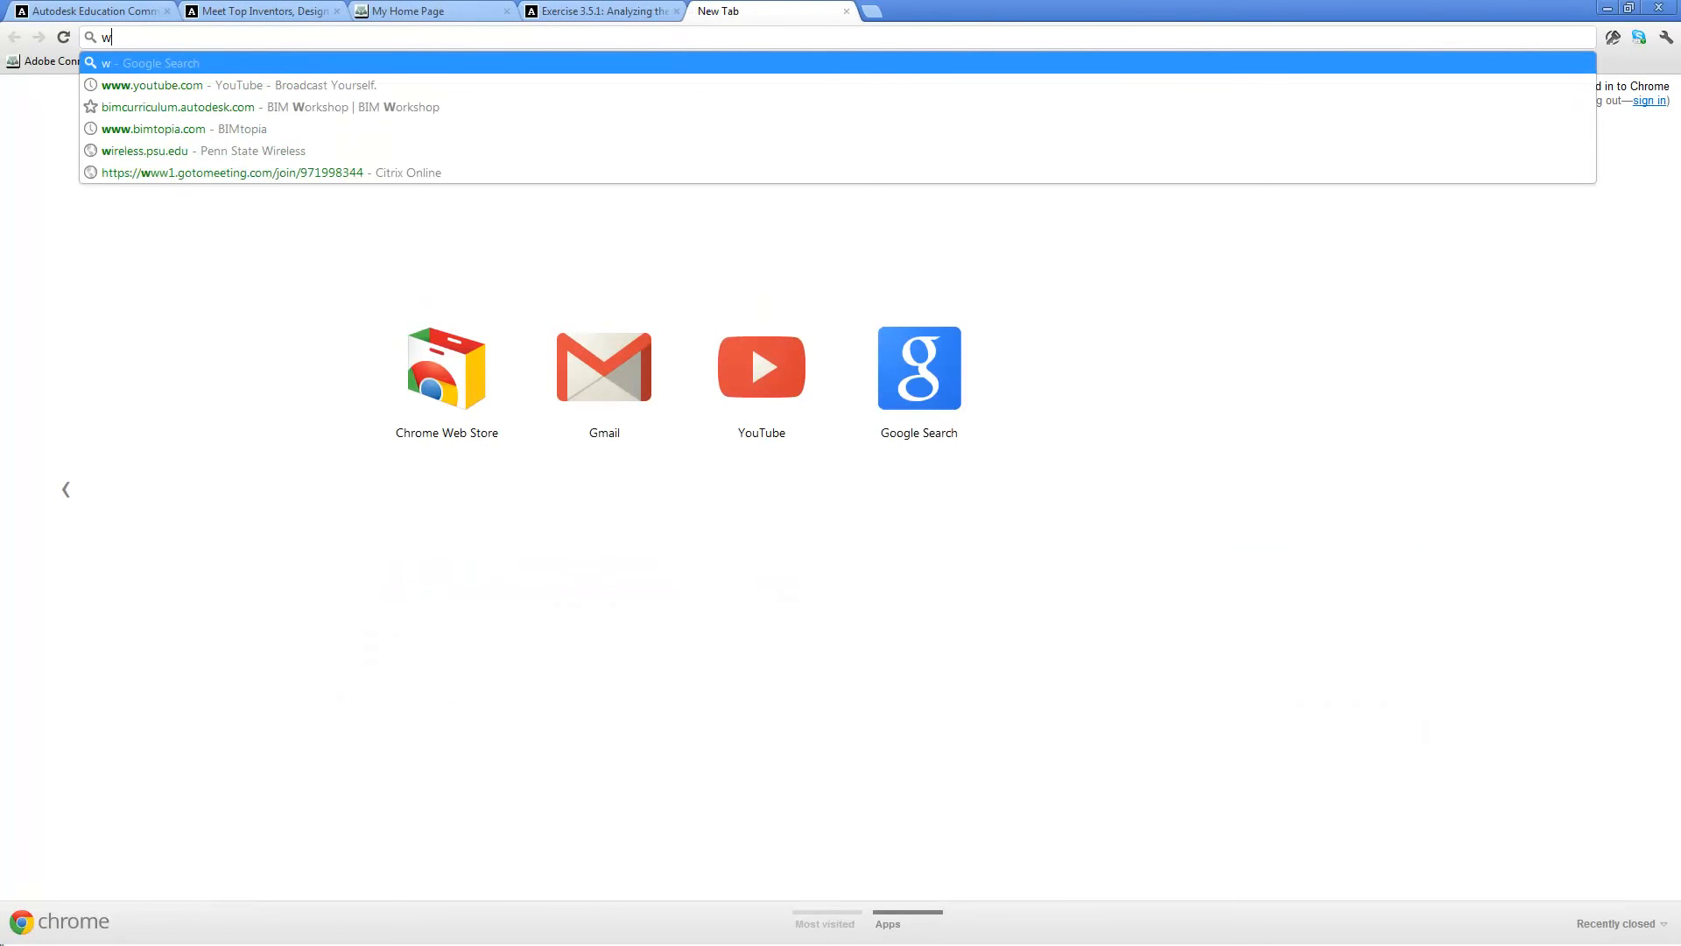
pyautogui.press('BackSpace')
pyautogui.press('BackSpace')
pyautogui.press('BackSpace')
pyautogui.write('gree')
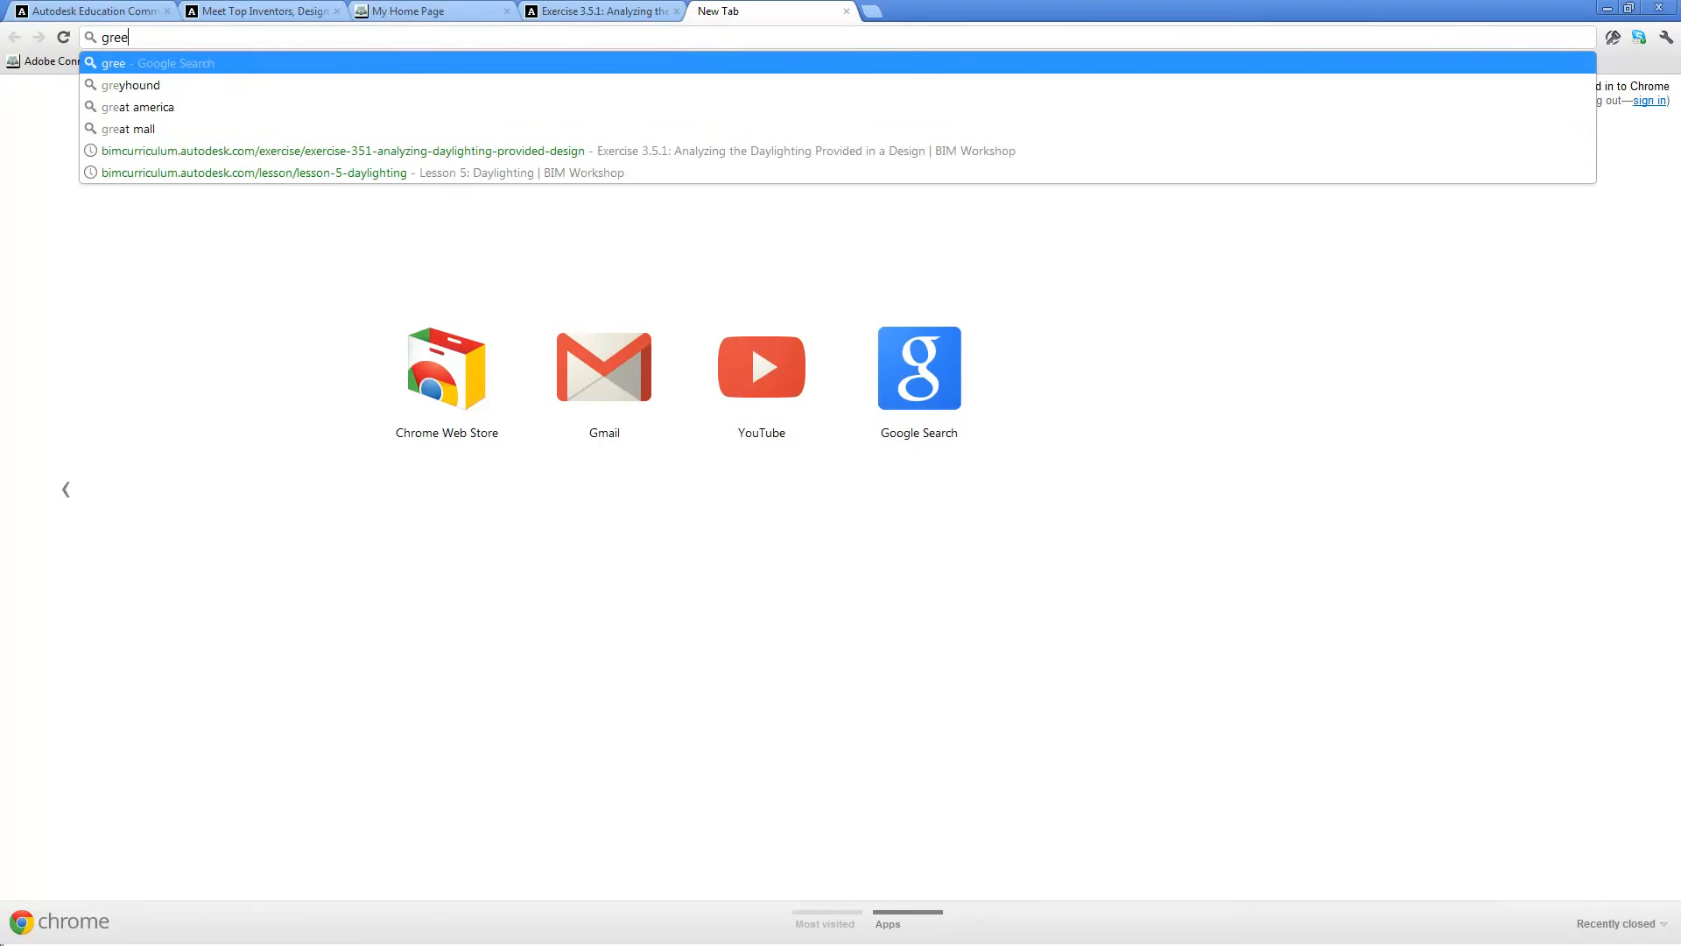
pyautogui.write('nbuild')
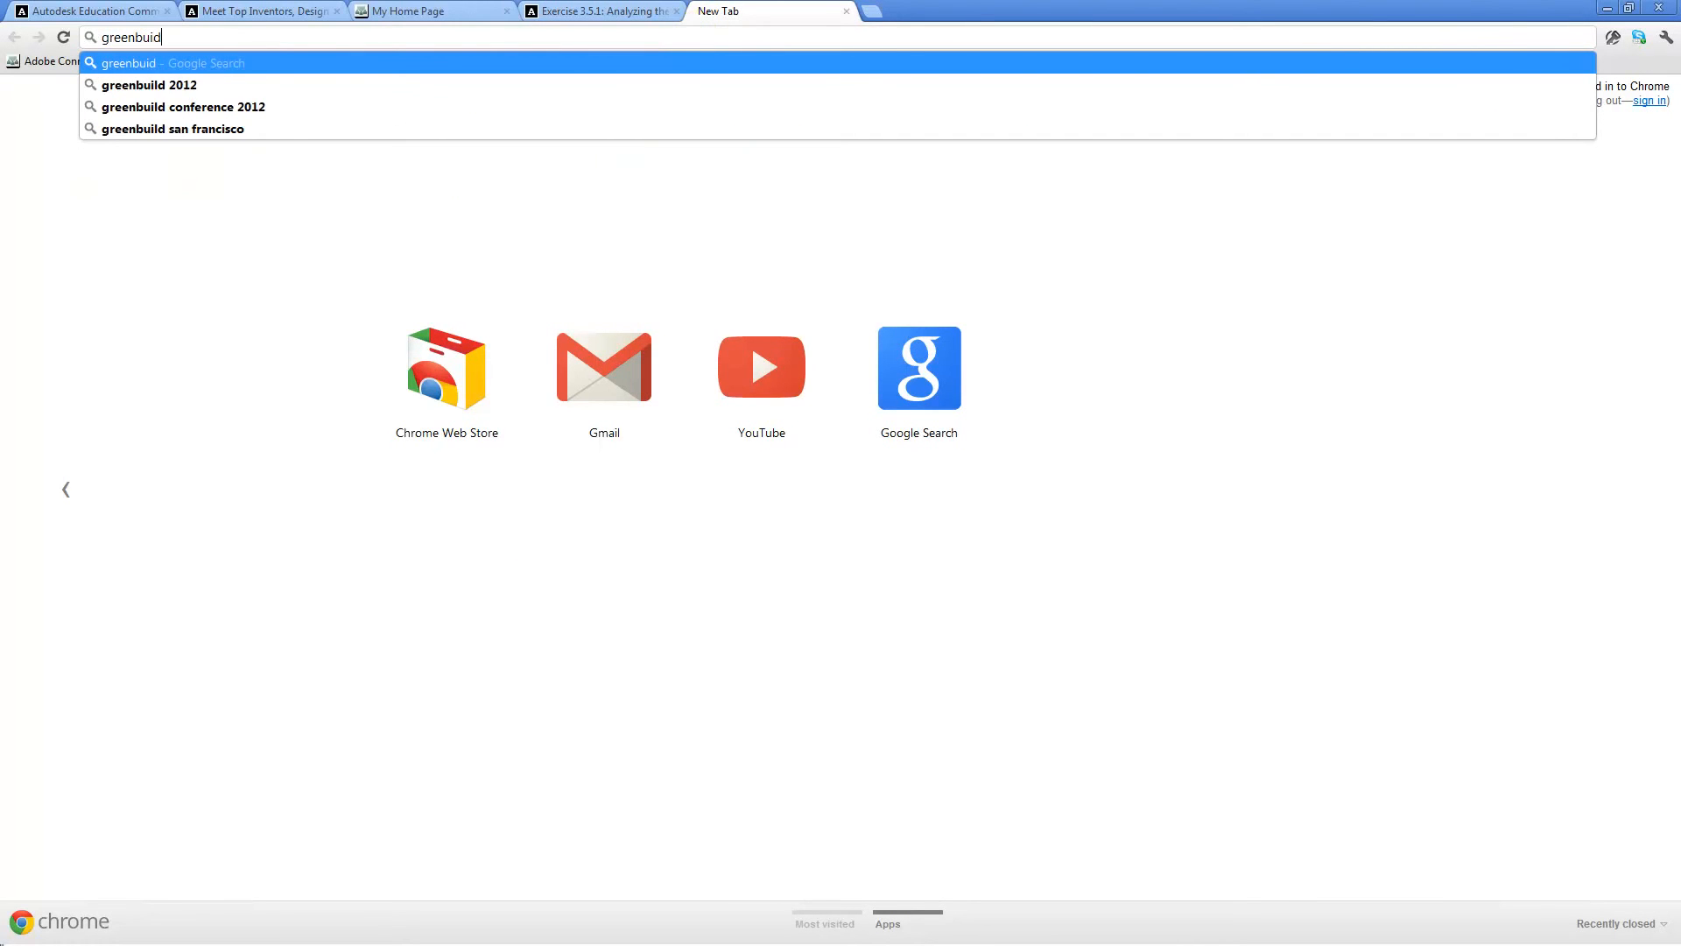
pyautogui.write('ingstudio')
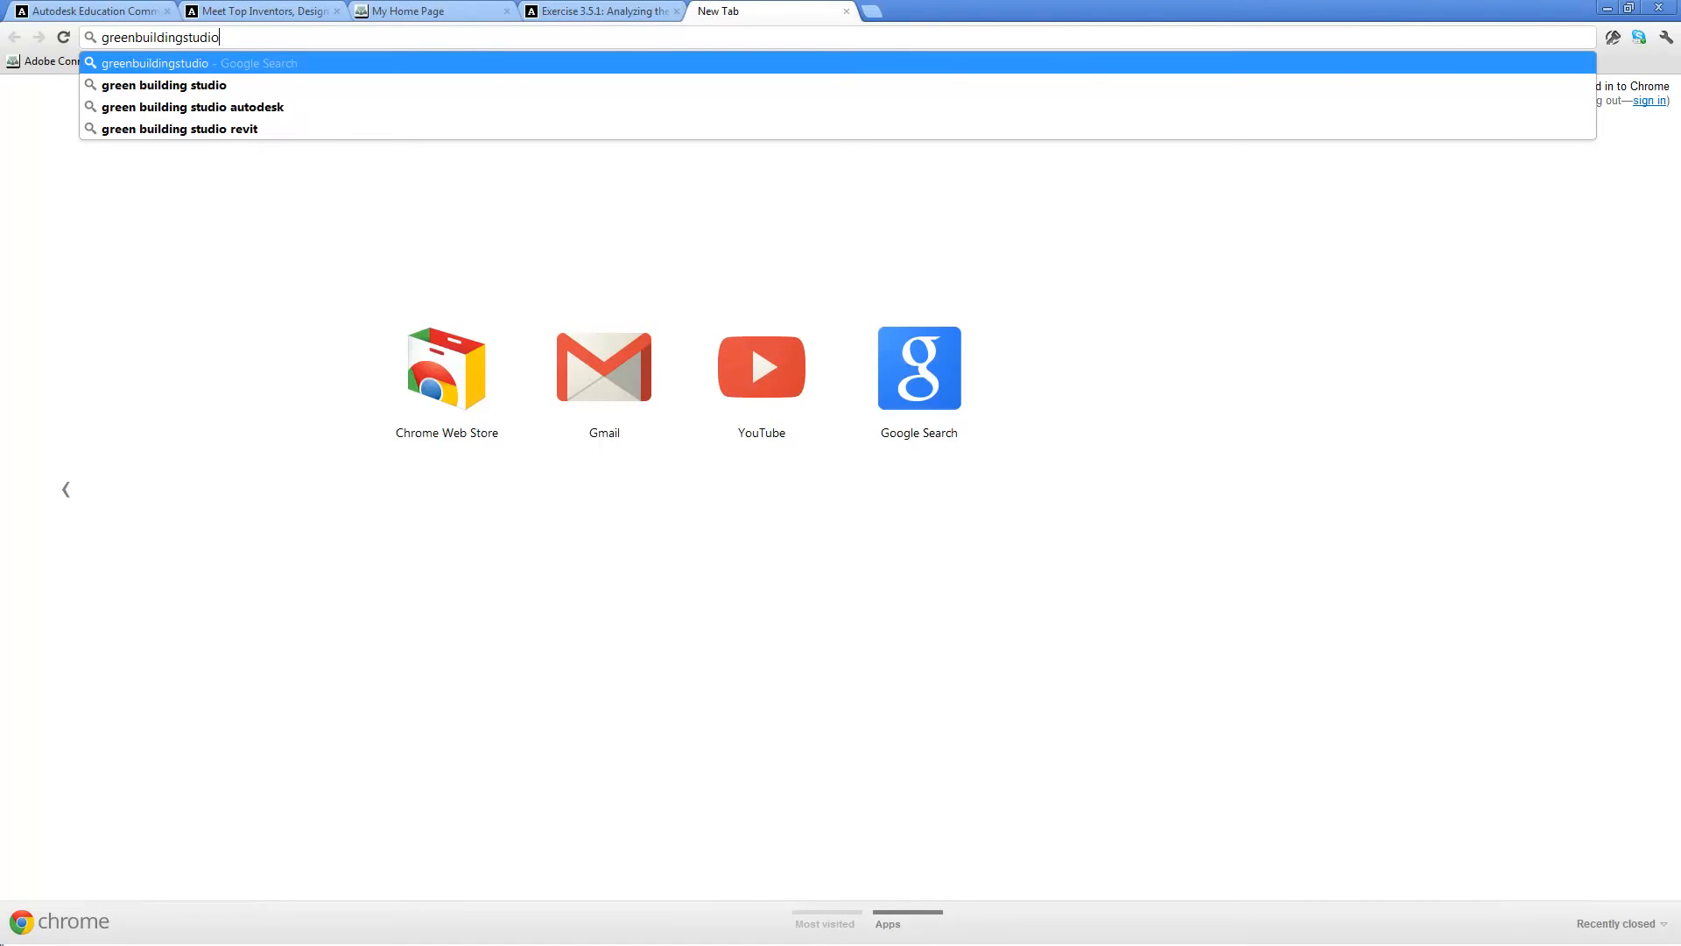
pyautogui.write('.a')
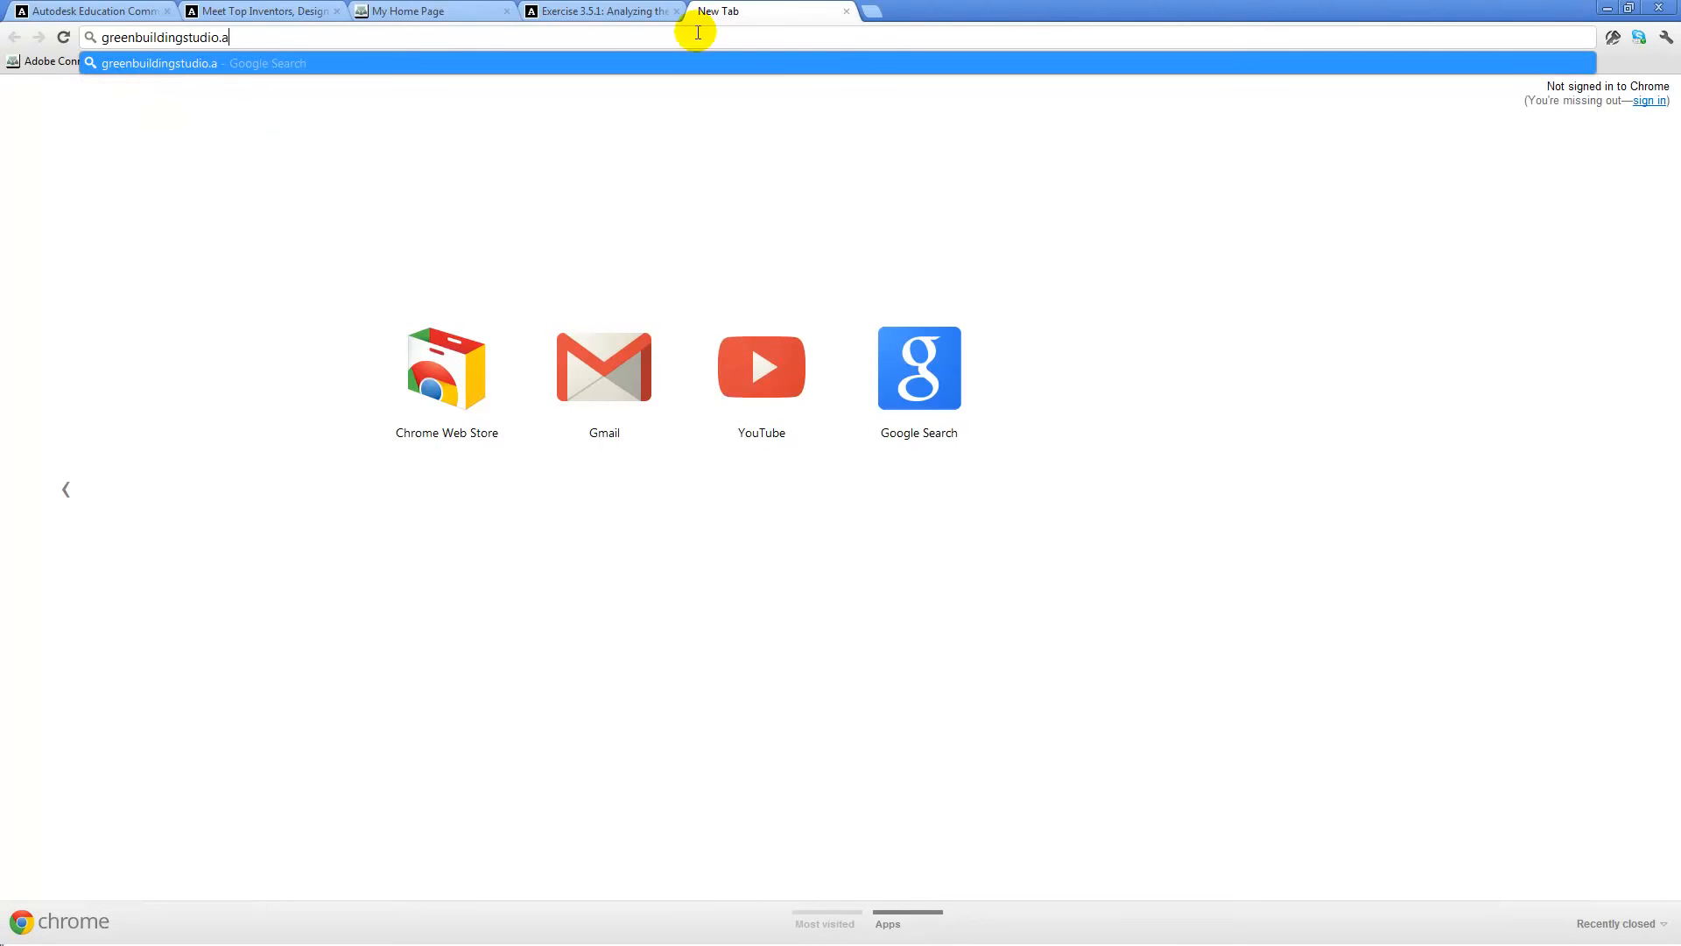
pyautogui.write('utodesk.com')
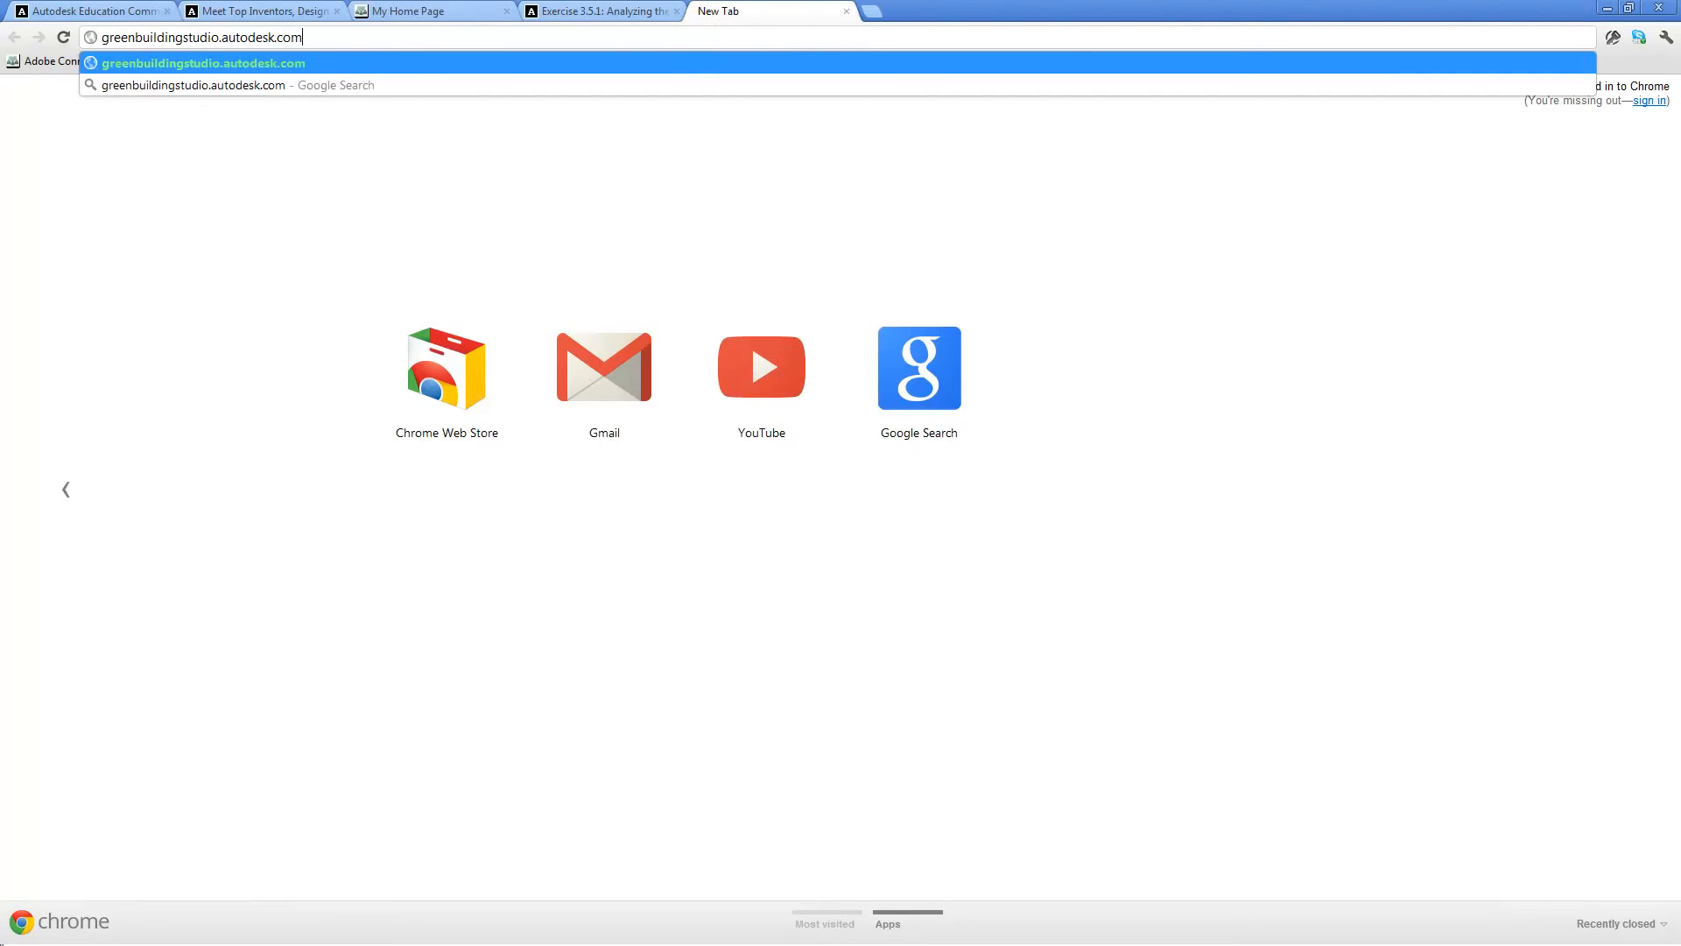
pyautogui.press('Return')
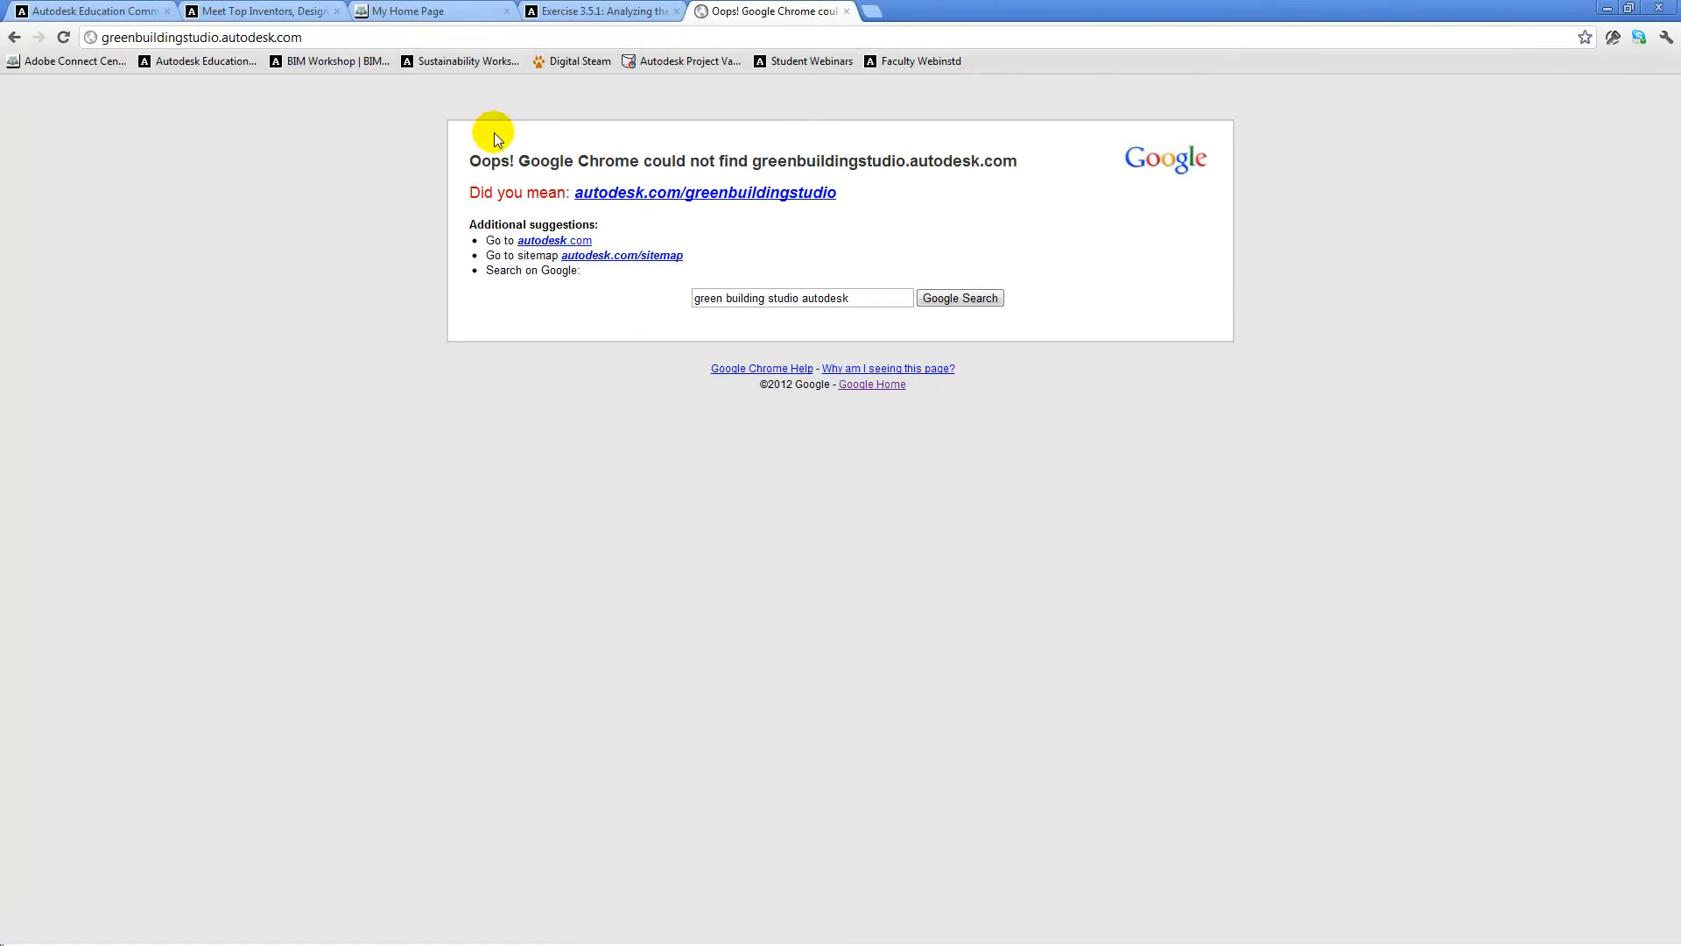
pyautogui.click(644, 193)
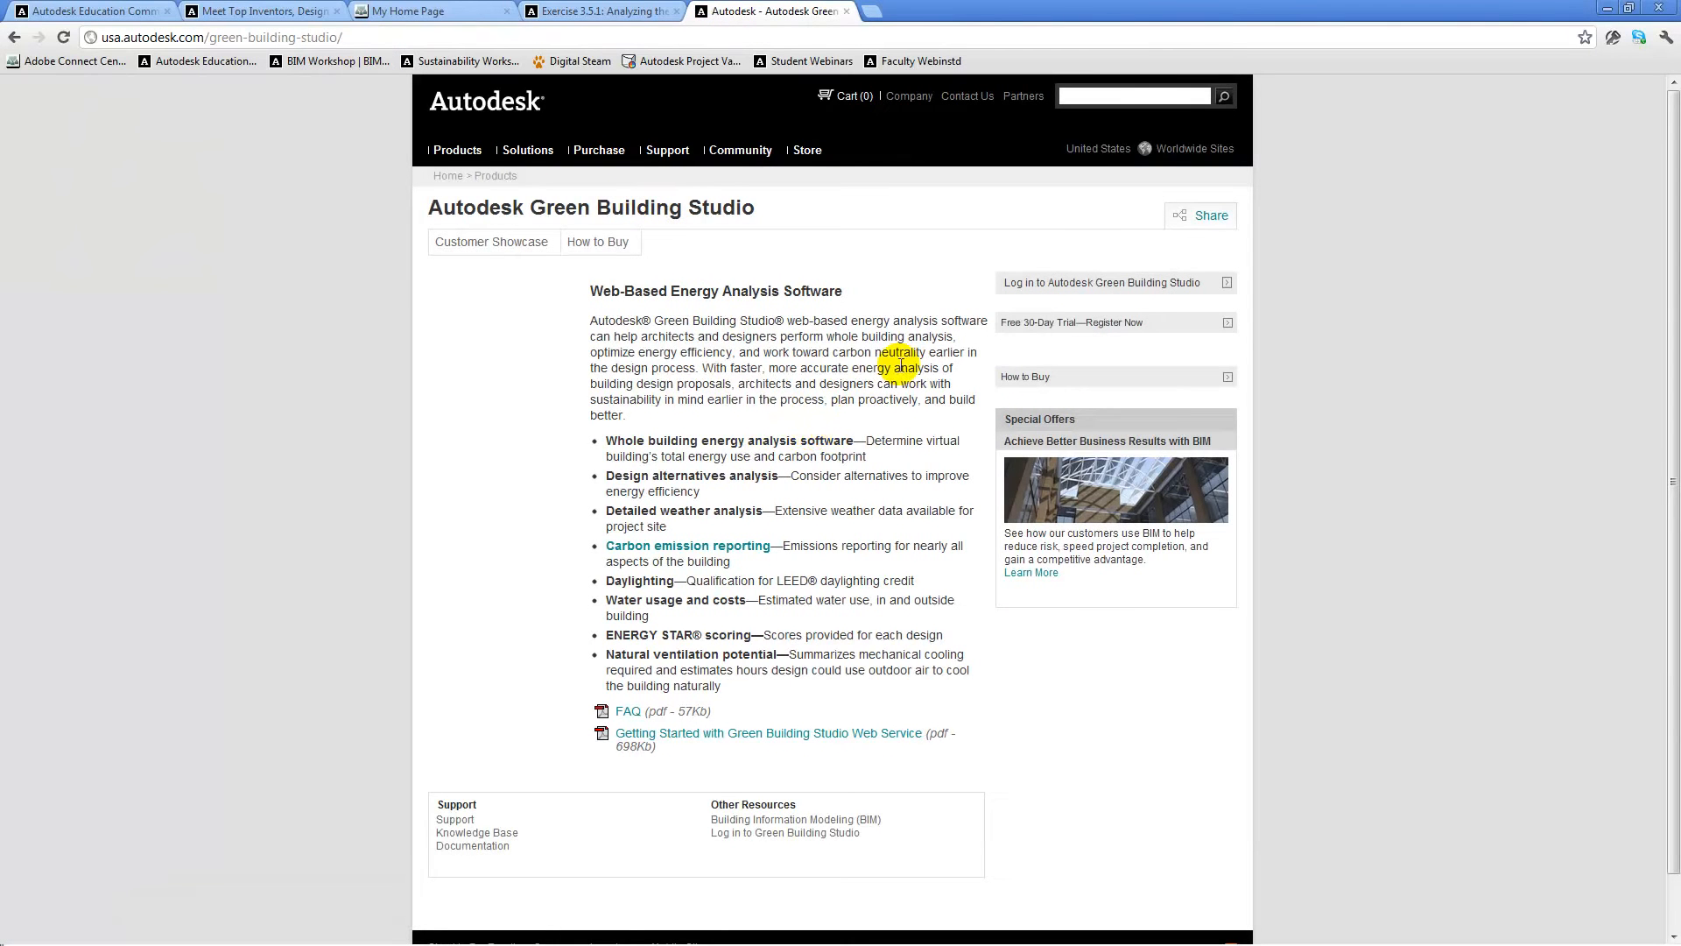
pyautogui.click(1067, 284)
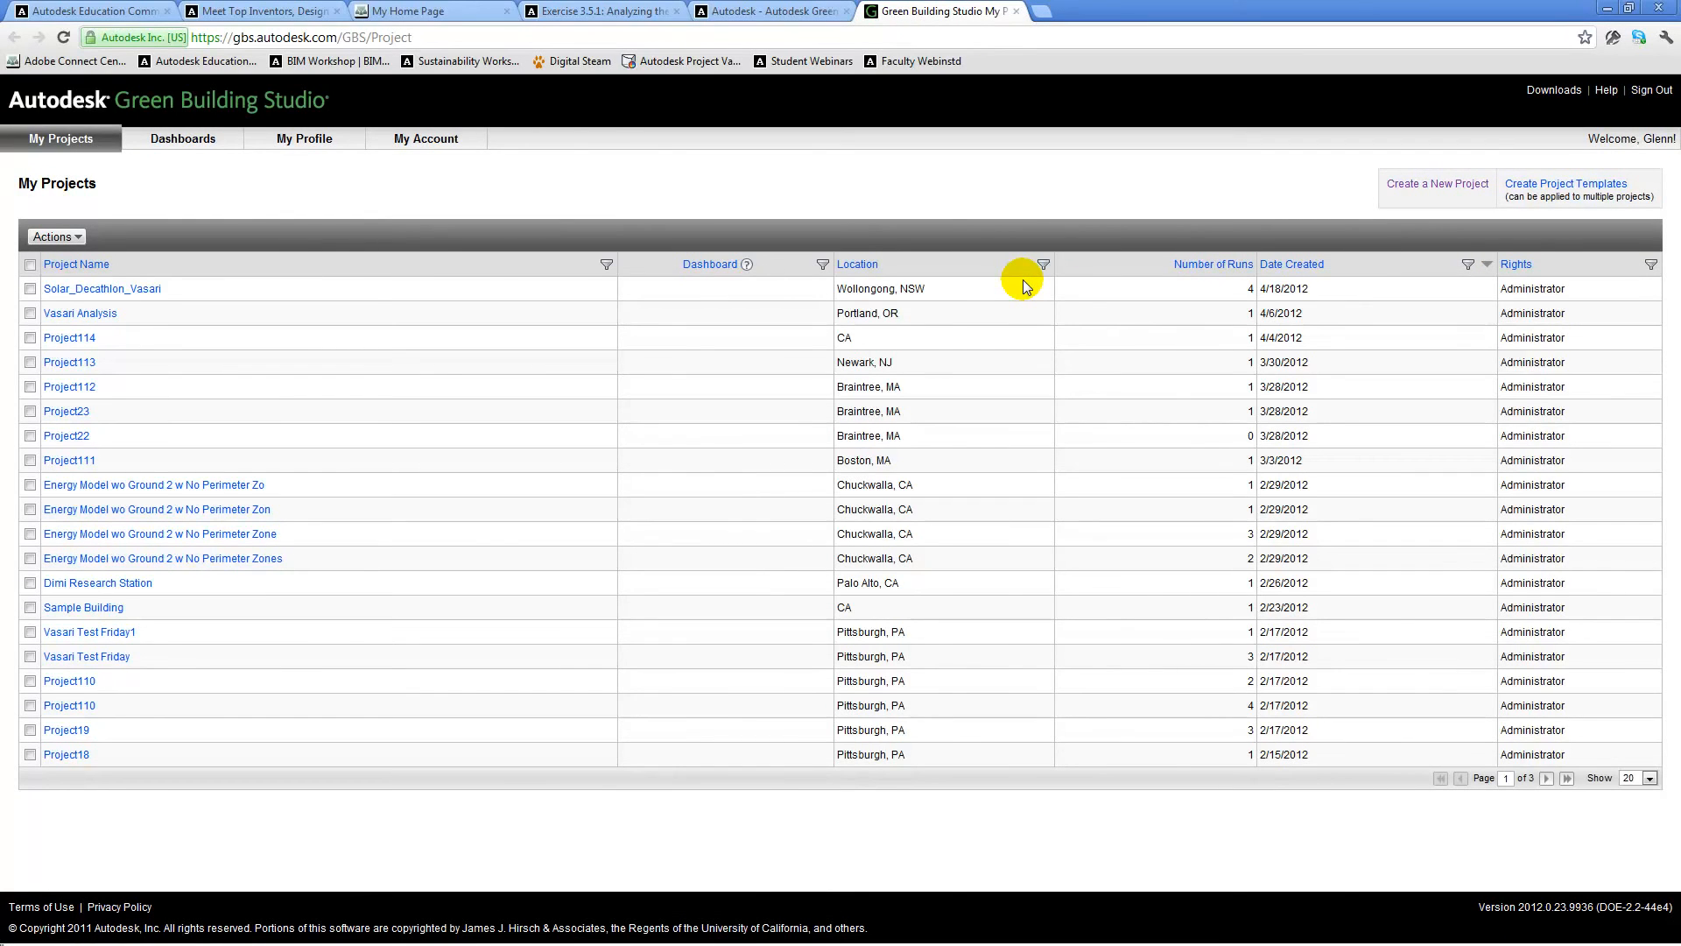
# - Open the East Facing run of the Solar_Decathlon_Vasari project and review its photovoltaic analysis by surface
pyautogui.click(108, 290)
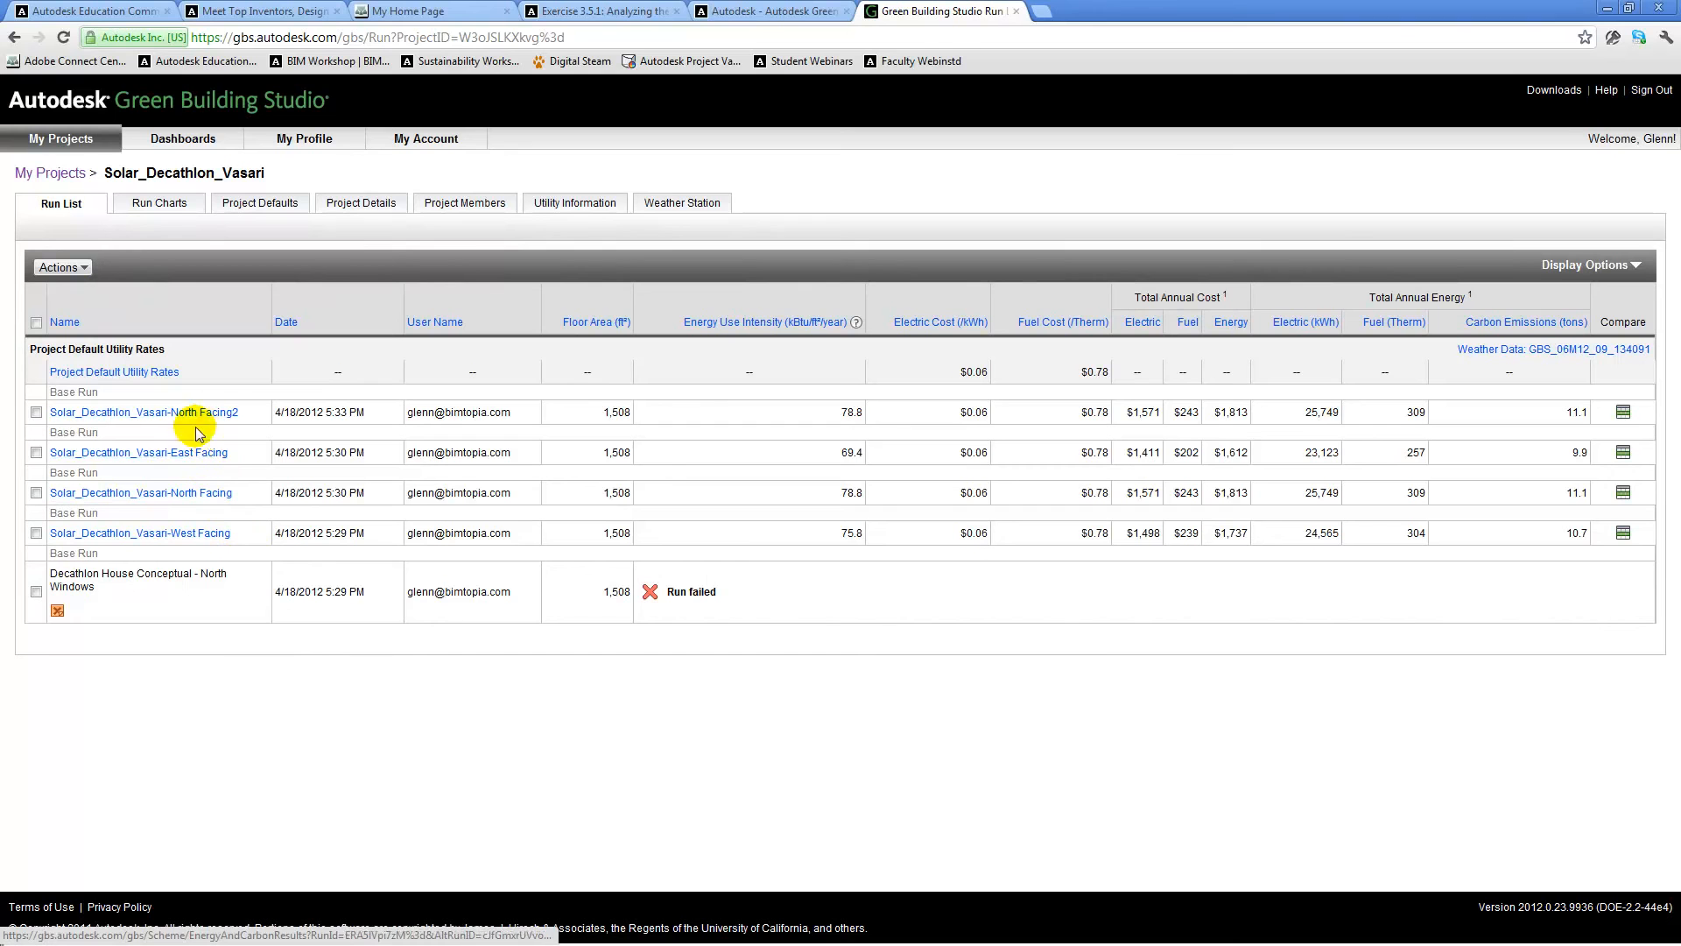
pyautogui.click(194, 452)
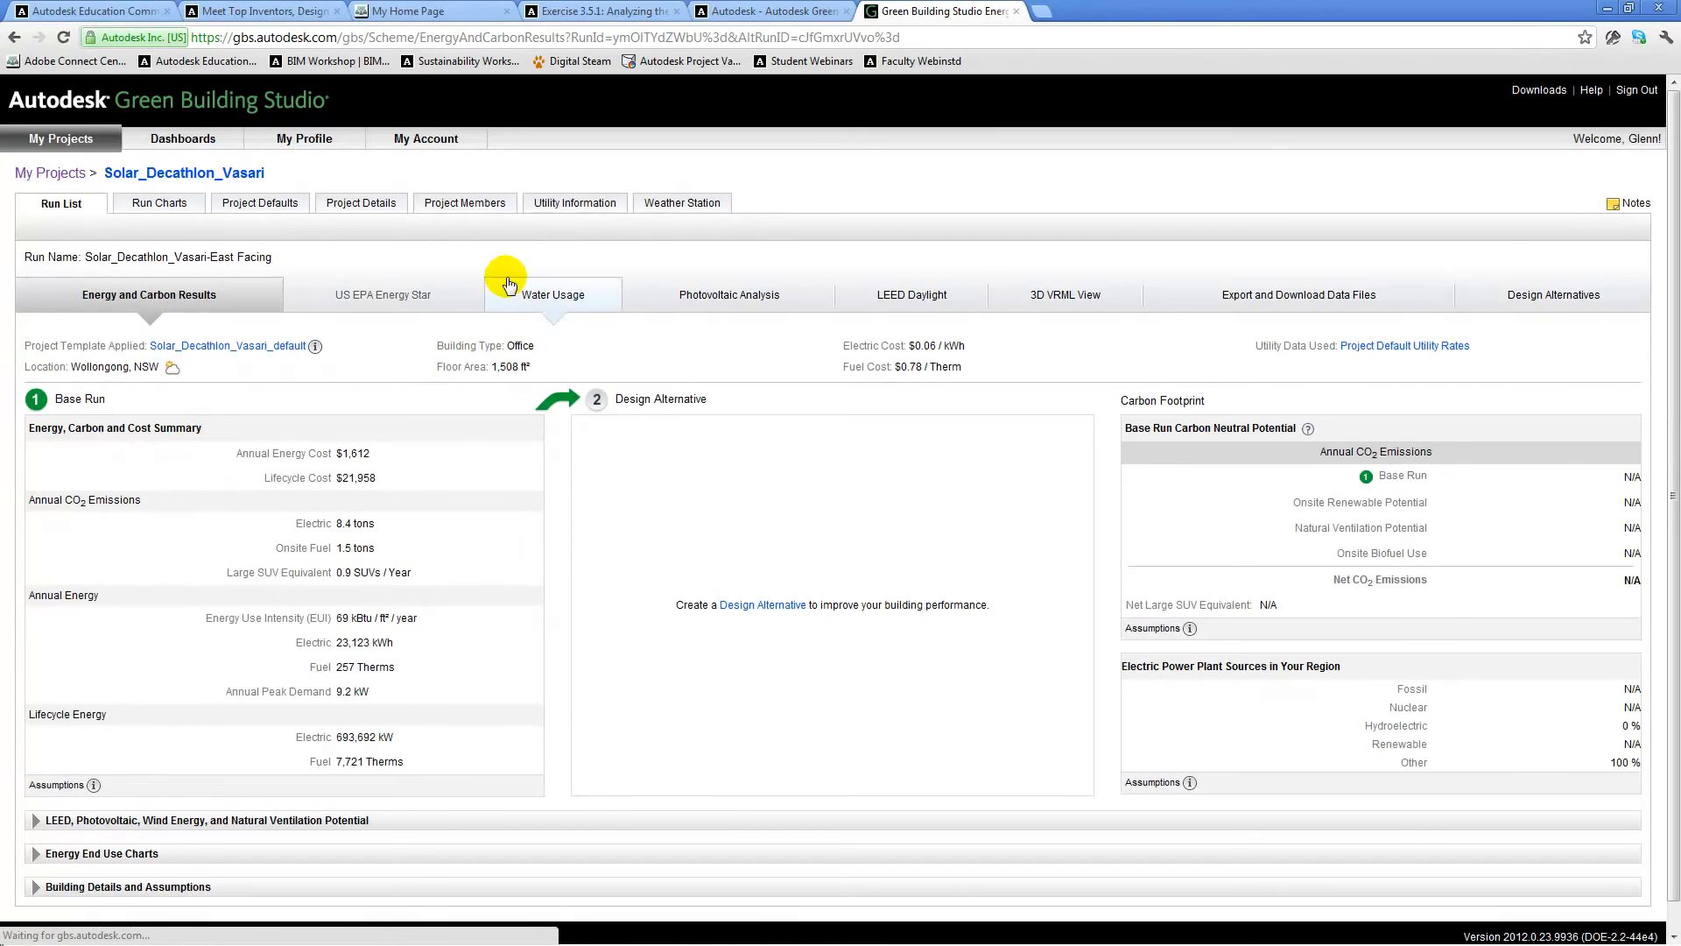
pyautogui.click(712, 298)
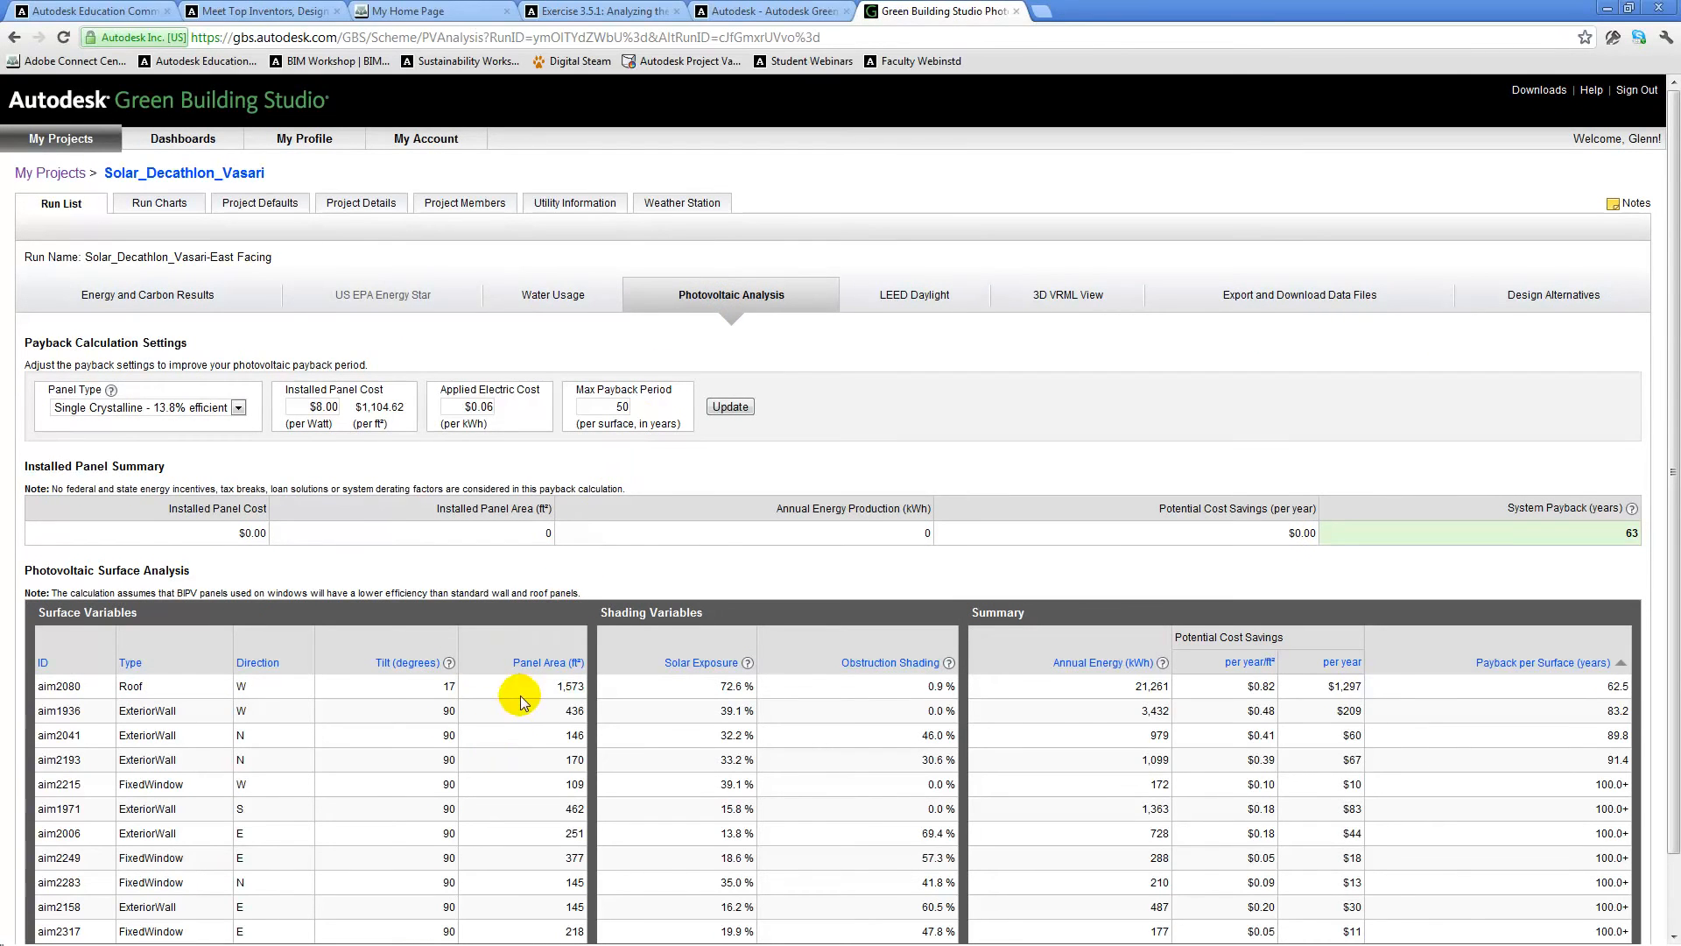
pyautogui.scroll(-2, 518, 696)
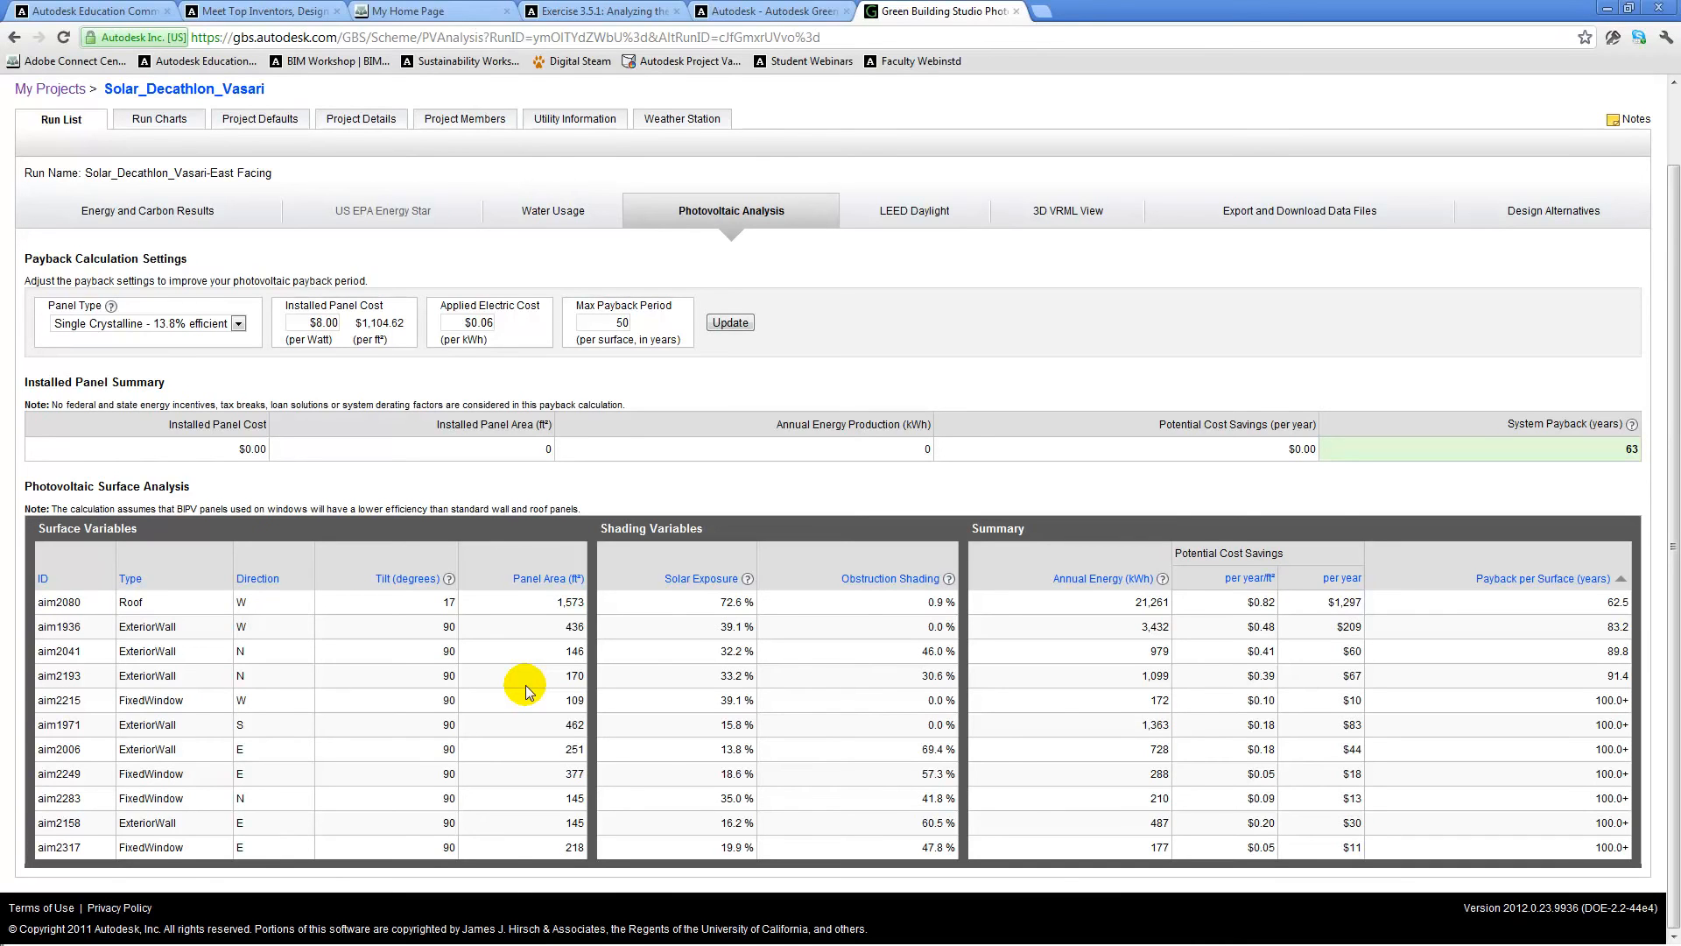
# - Open the East Facing run's water usage estimator and set Rainwater Harvesting to Yes under Net-Zero Measures
pyautogui.click(555, 225)
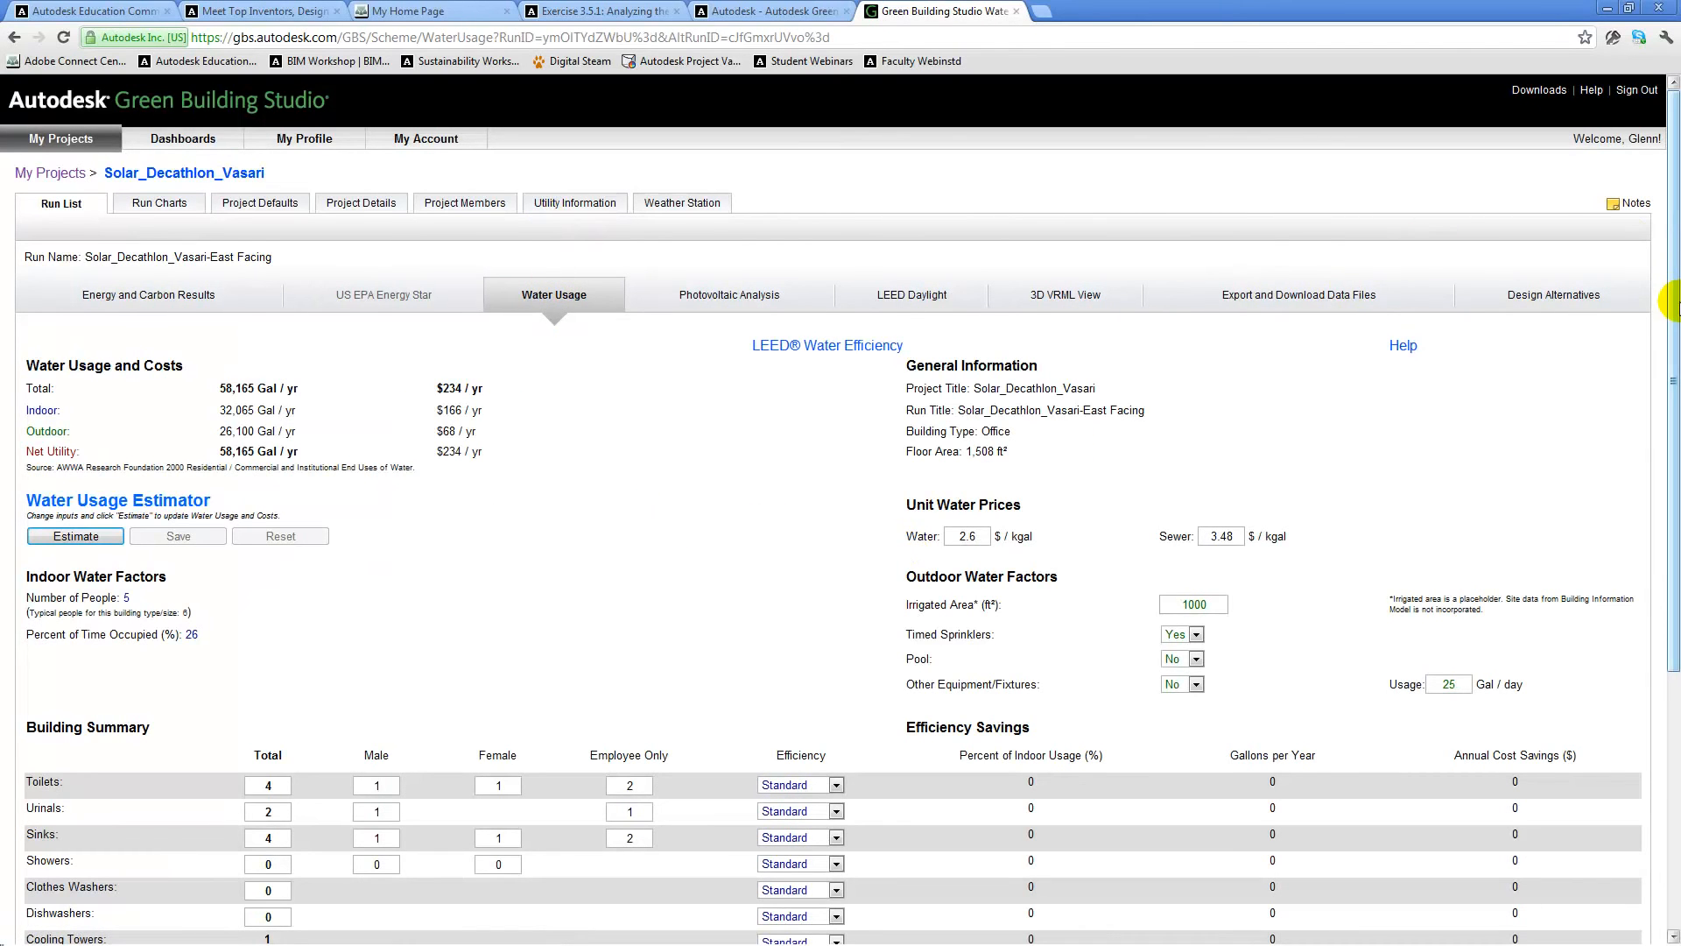
pyautogui.moveTo(1672, 302); pyautogui.dragTo(1666, 397)
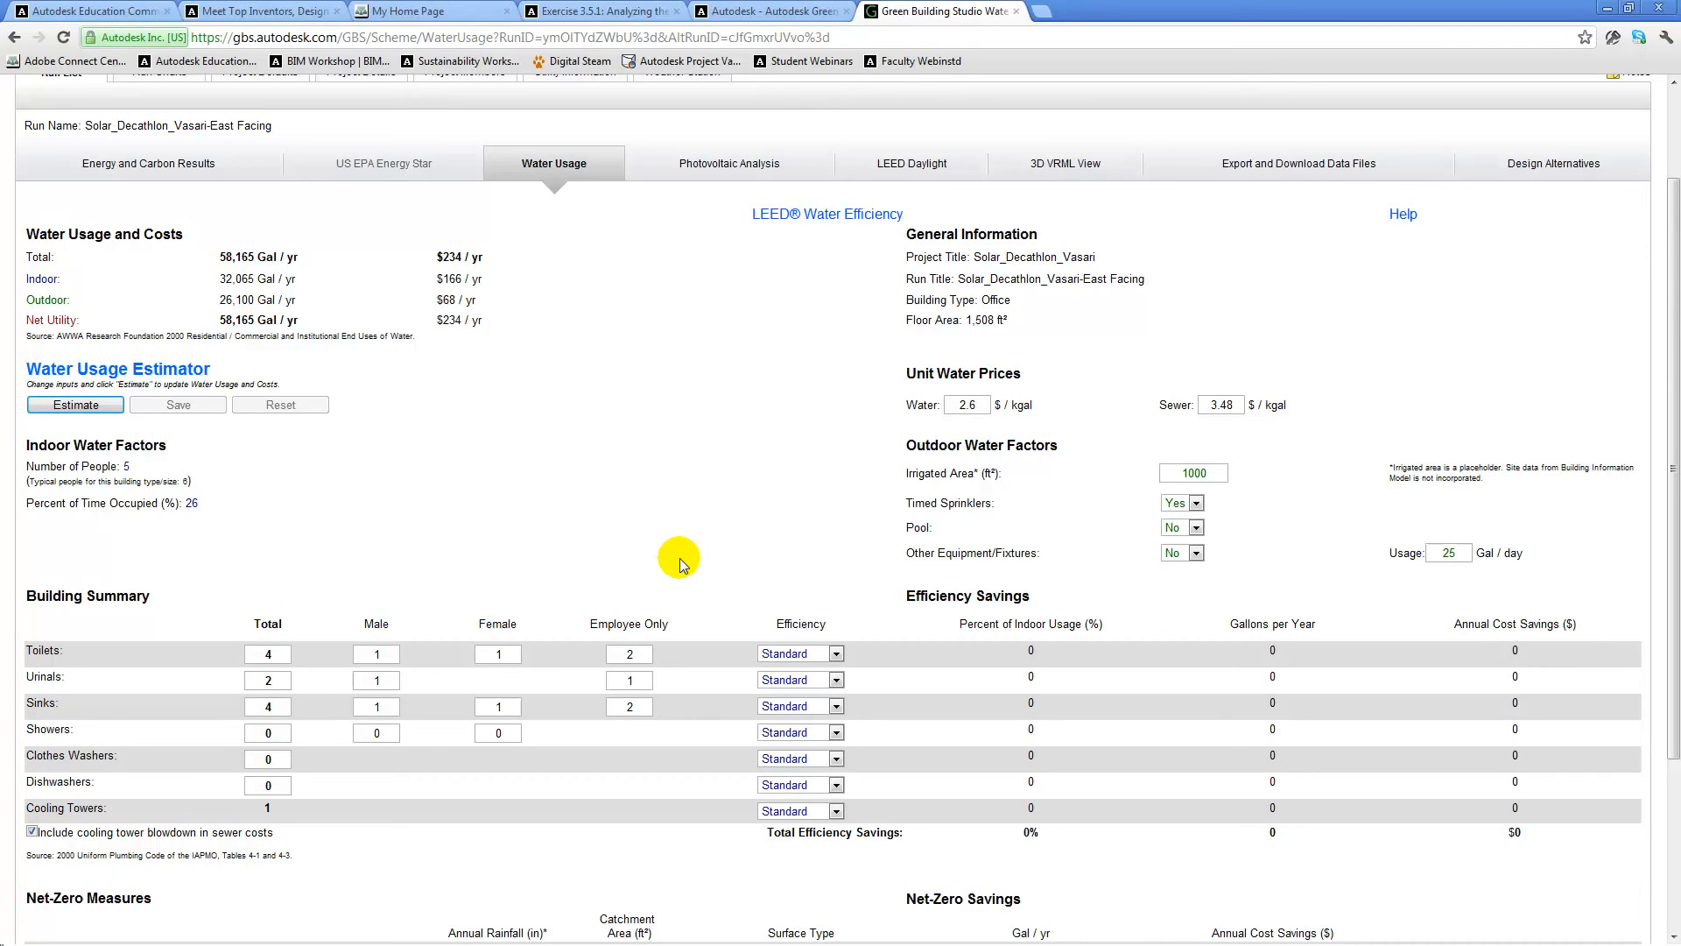
pyautogui.moveTo(1675, 644); pyautogui.dragTo(1673, 795)
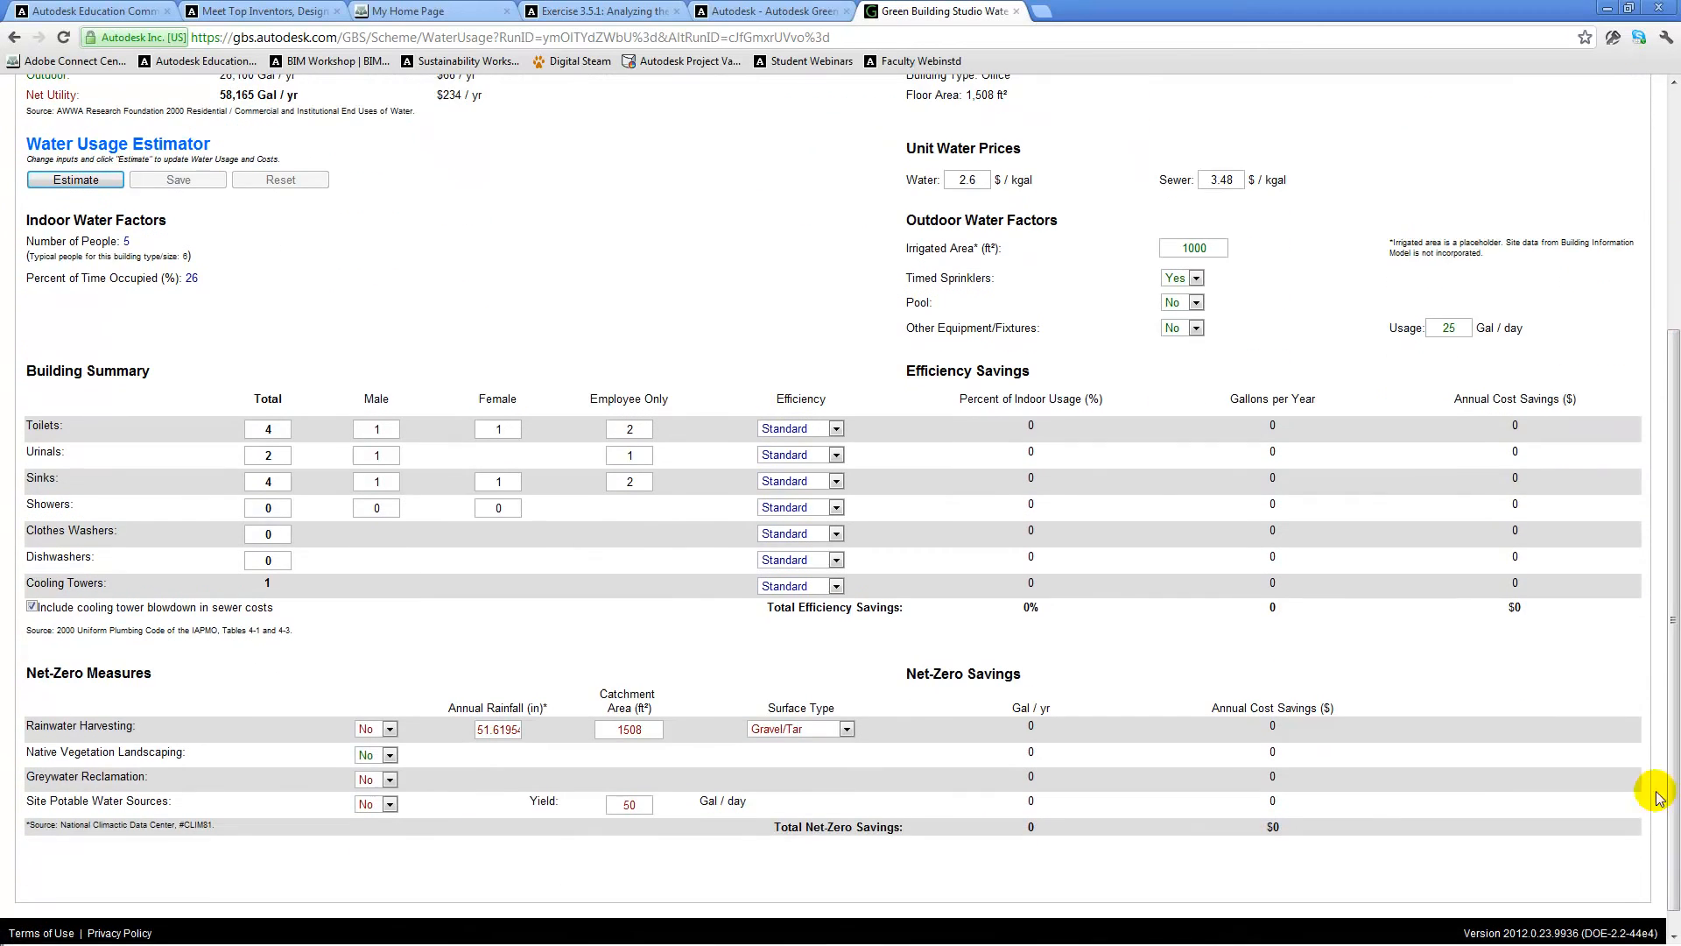
pyautogui.click(389, 728)
pyautogui.click(385, 761)
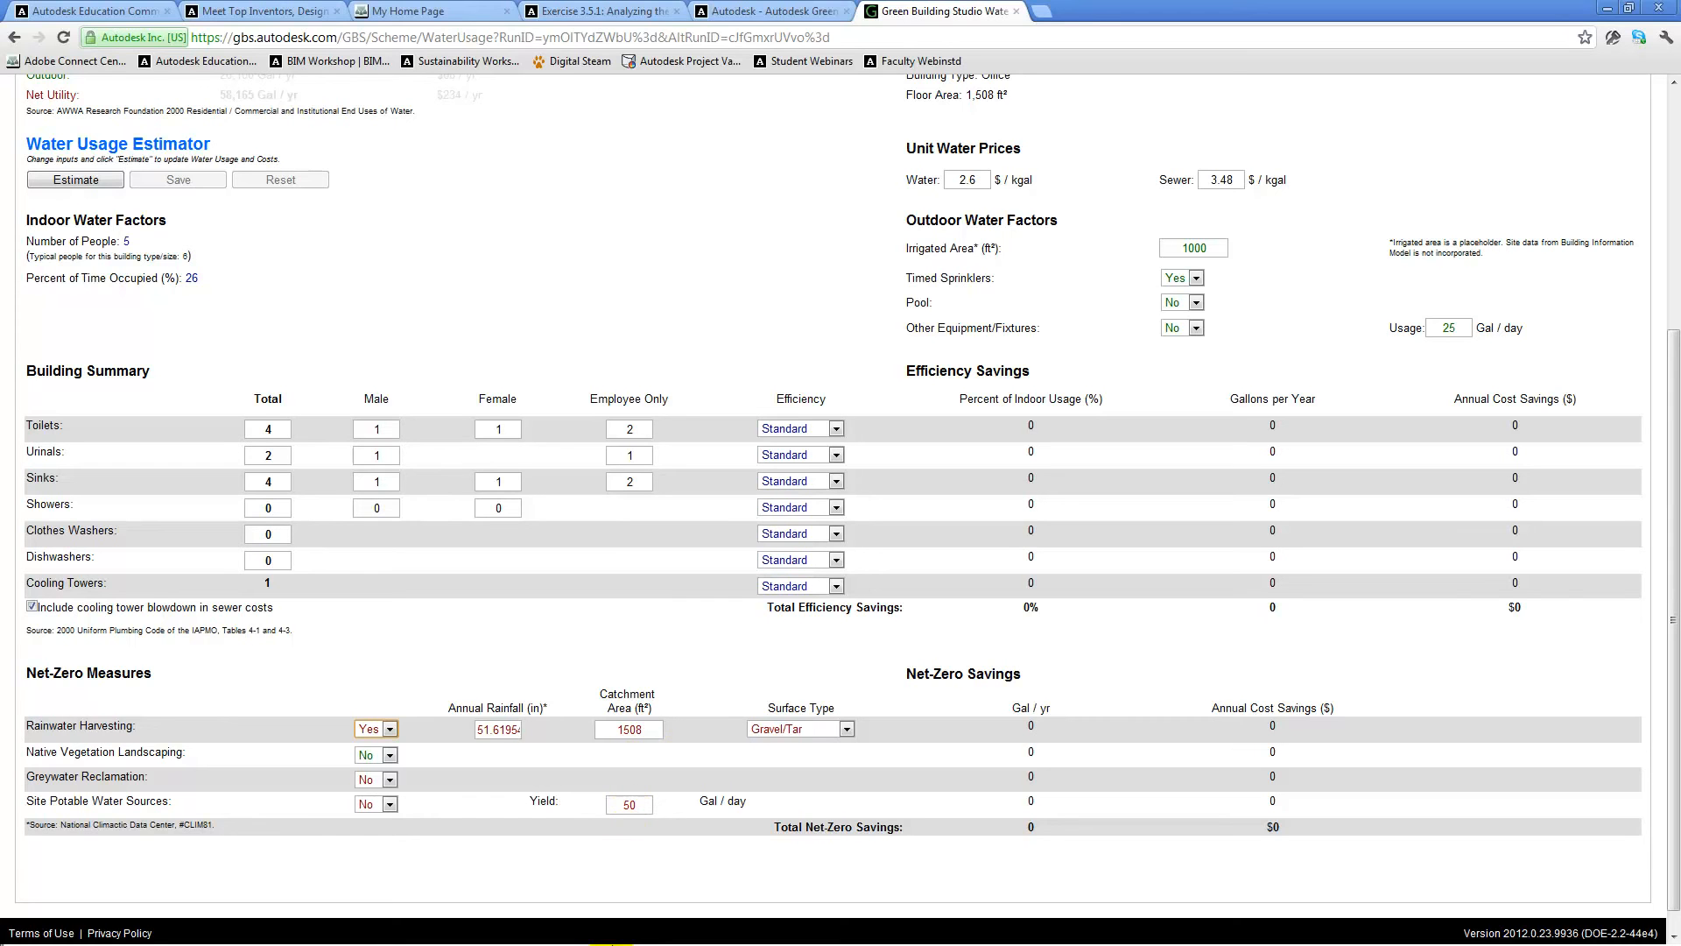
# - Switch back to Project Vasari and open the project's location, weather and site settings from the 3D view
pyautogui.hotkey('alt', 'Tab')
pyautogui.hotkey('alt', 'Tab')
pyautogui.hotkey('alt', 'Tab')
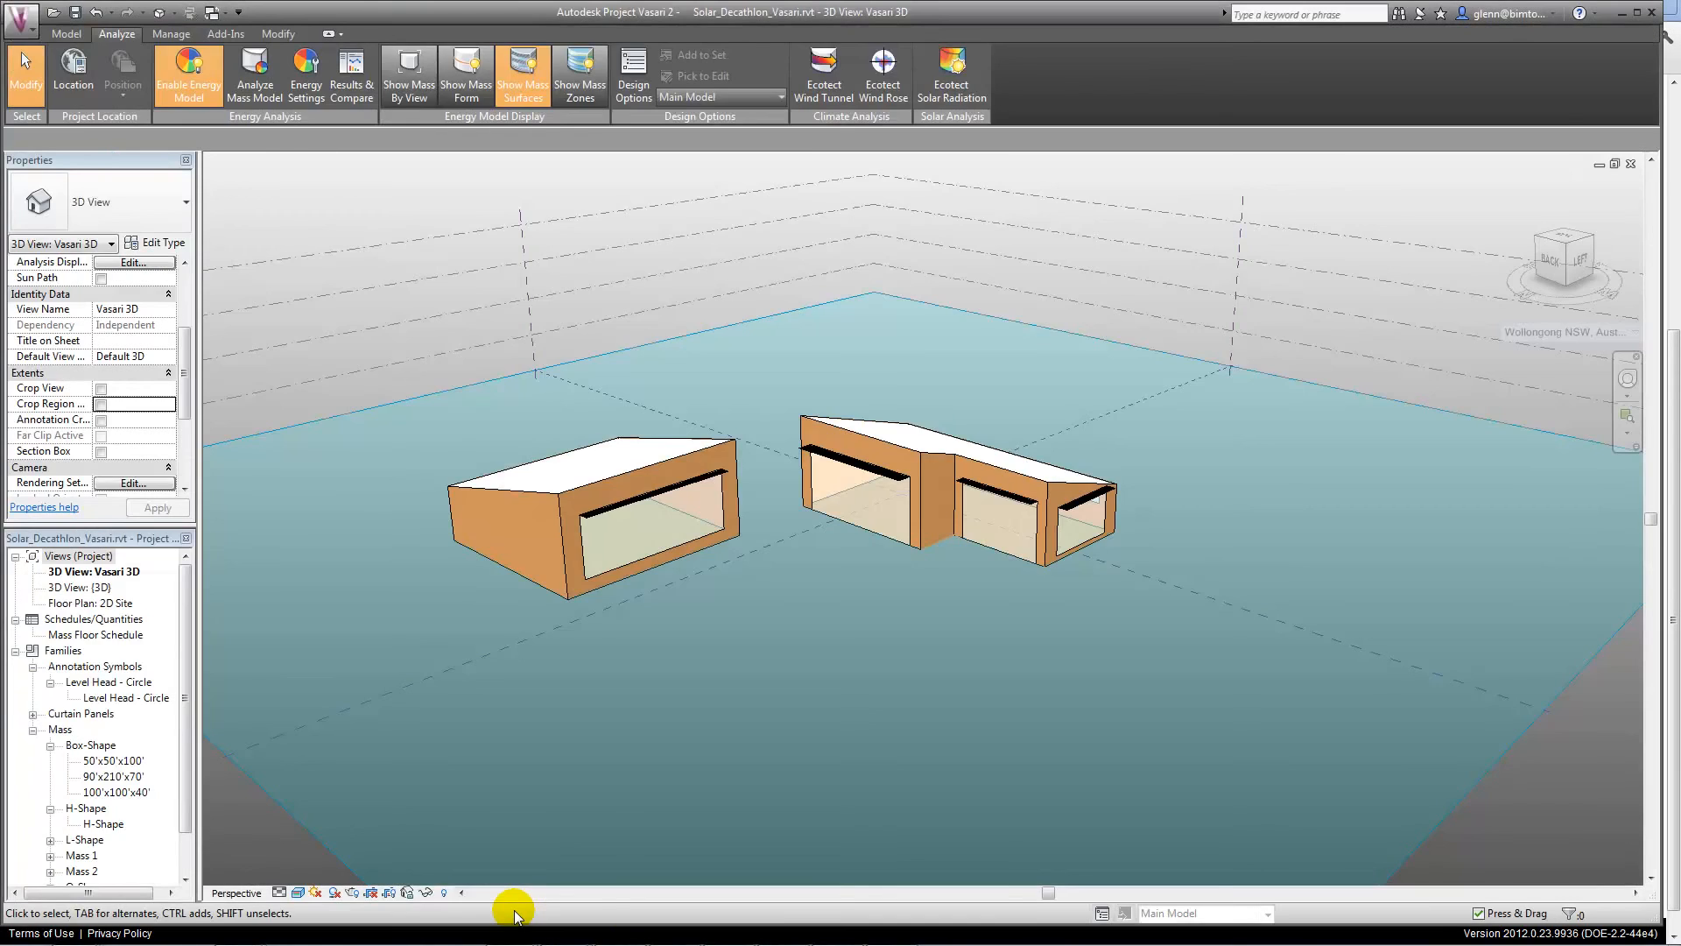
pyautogui.moveTo(1568, 342)
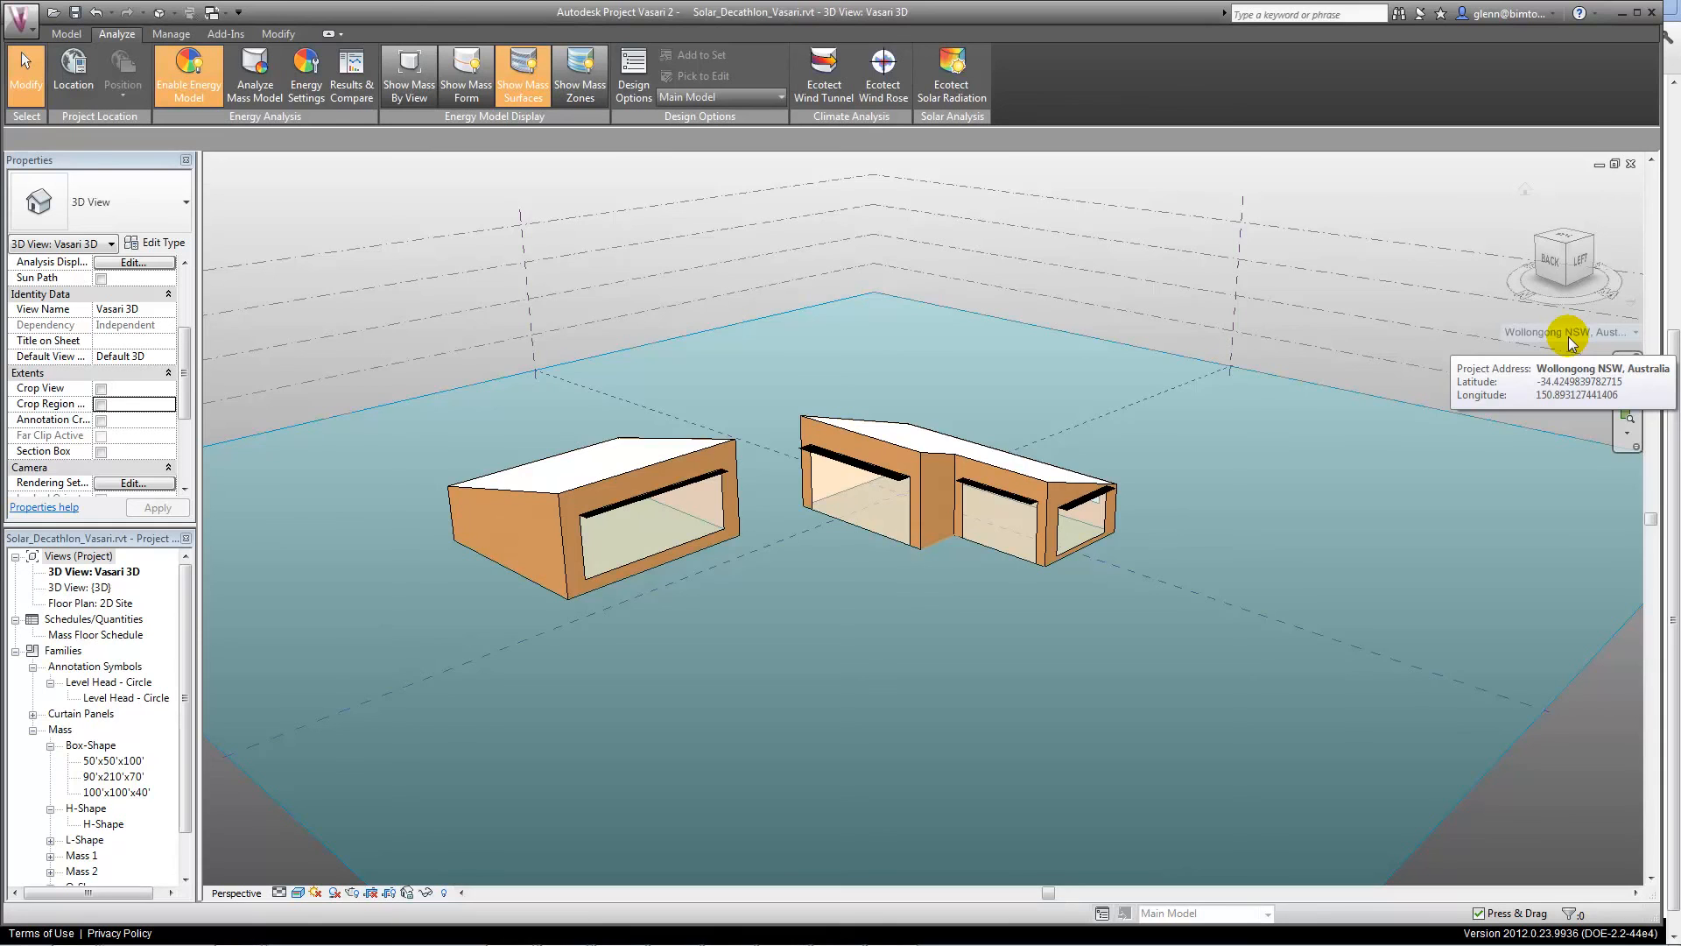
pyautogui.click(1568, 342)
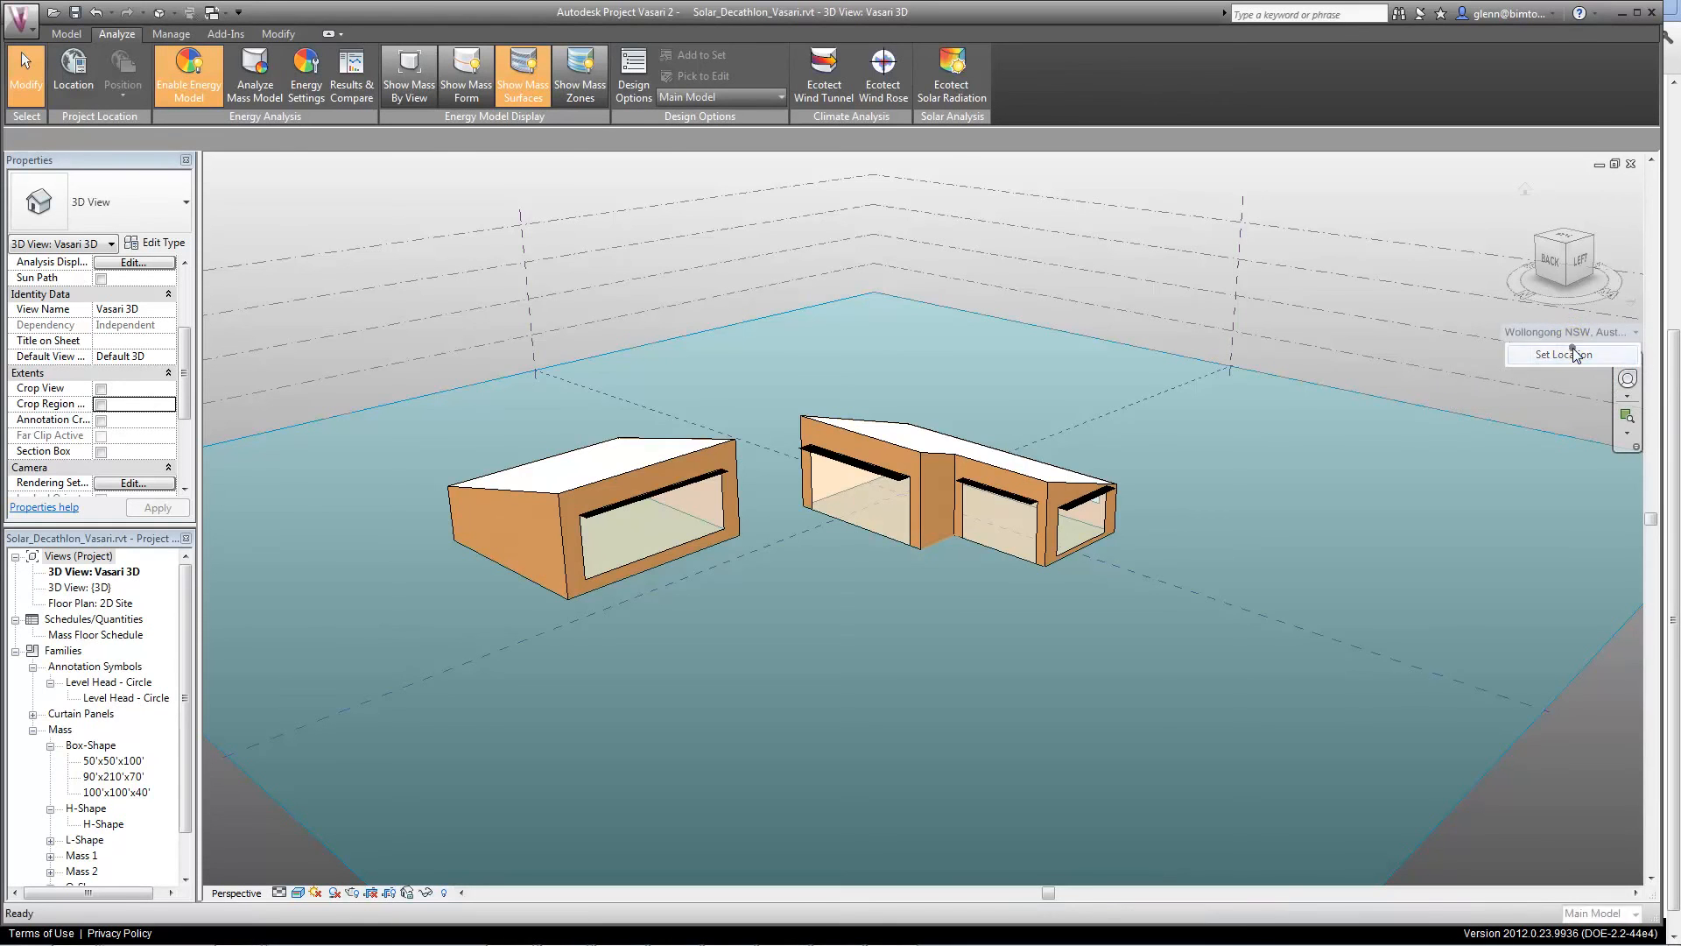
pyautogui.click(1576, 353)
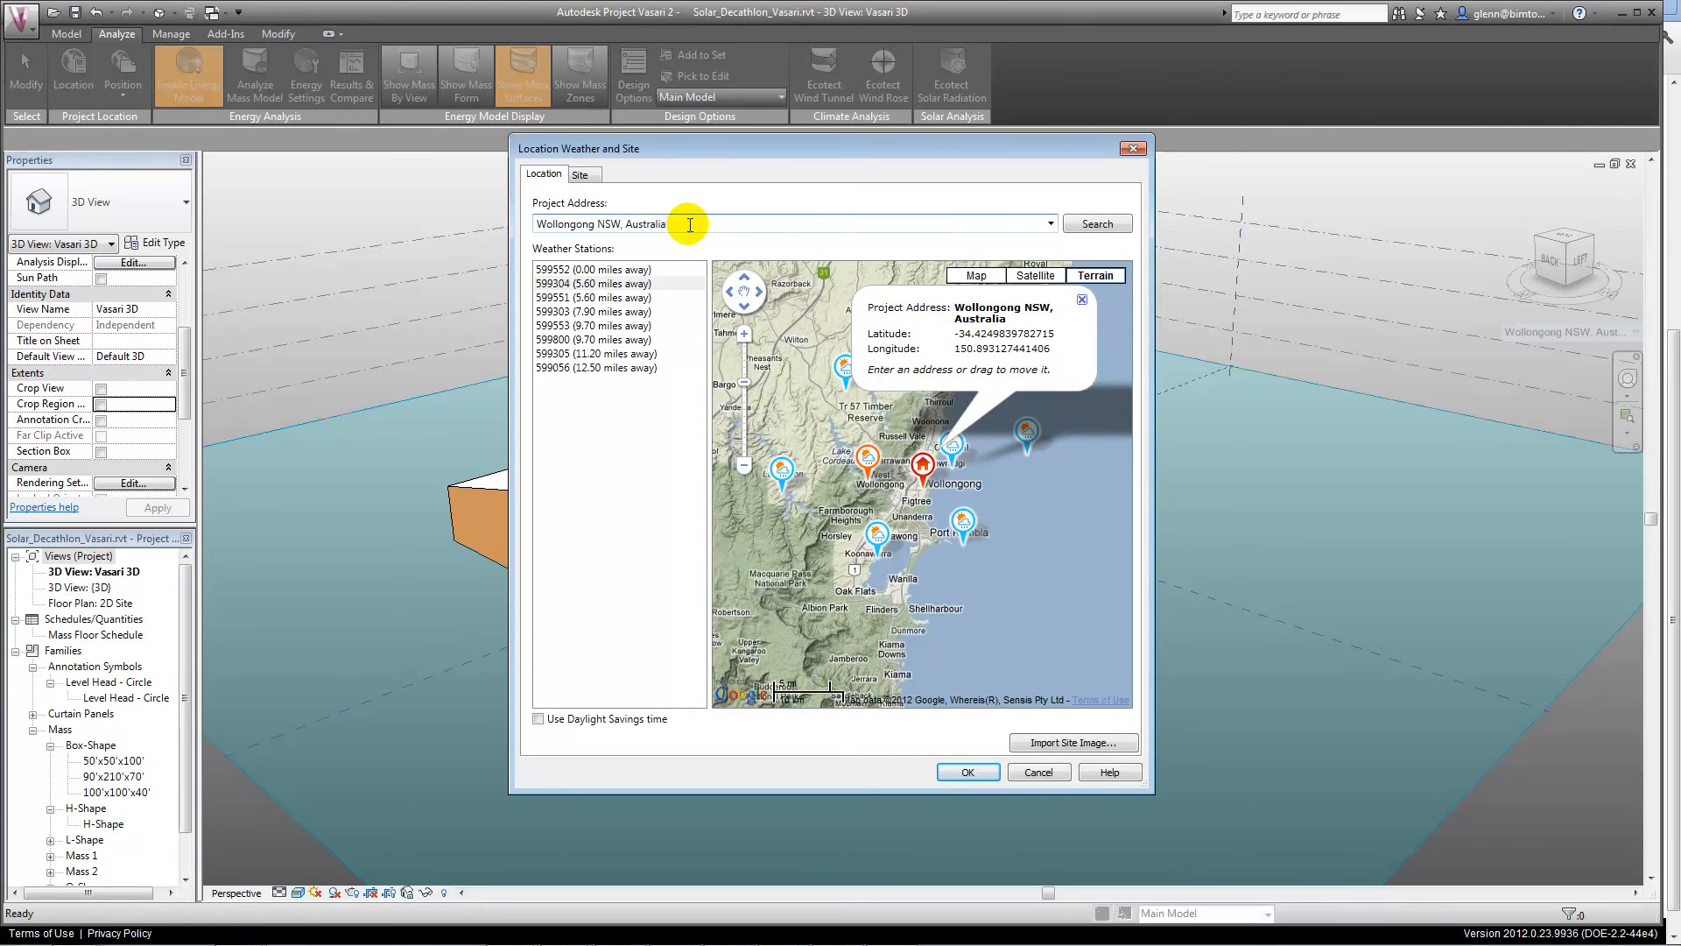
# - Set the project address to Beijing, China and select weather station 529839
pyautogui.moveTo(690, 225); pyautogui.dragTo(532, 232)
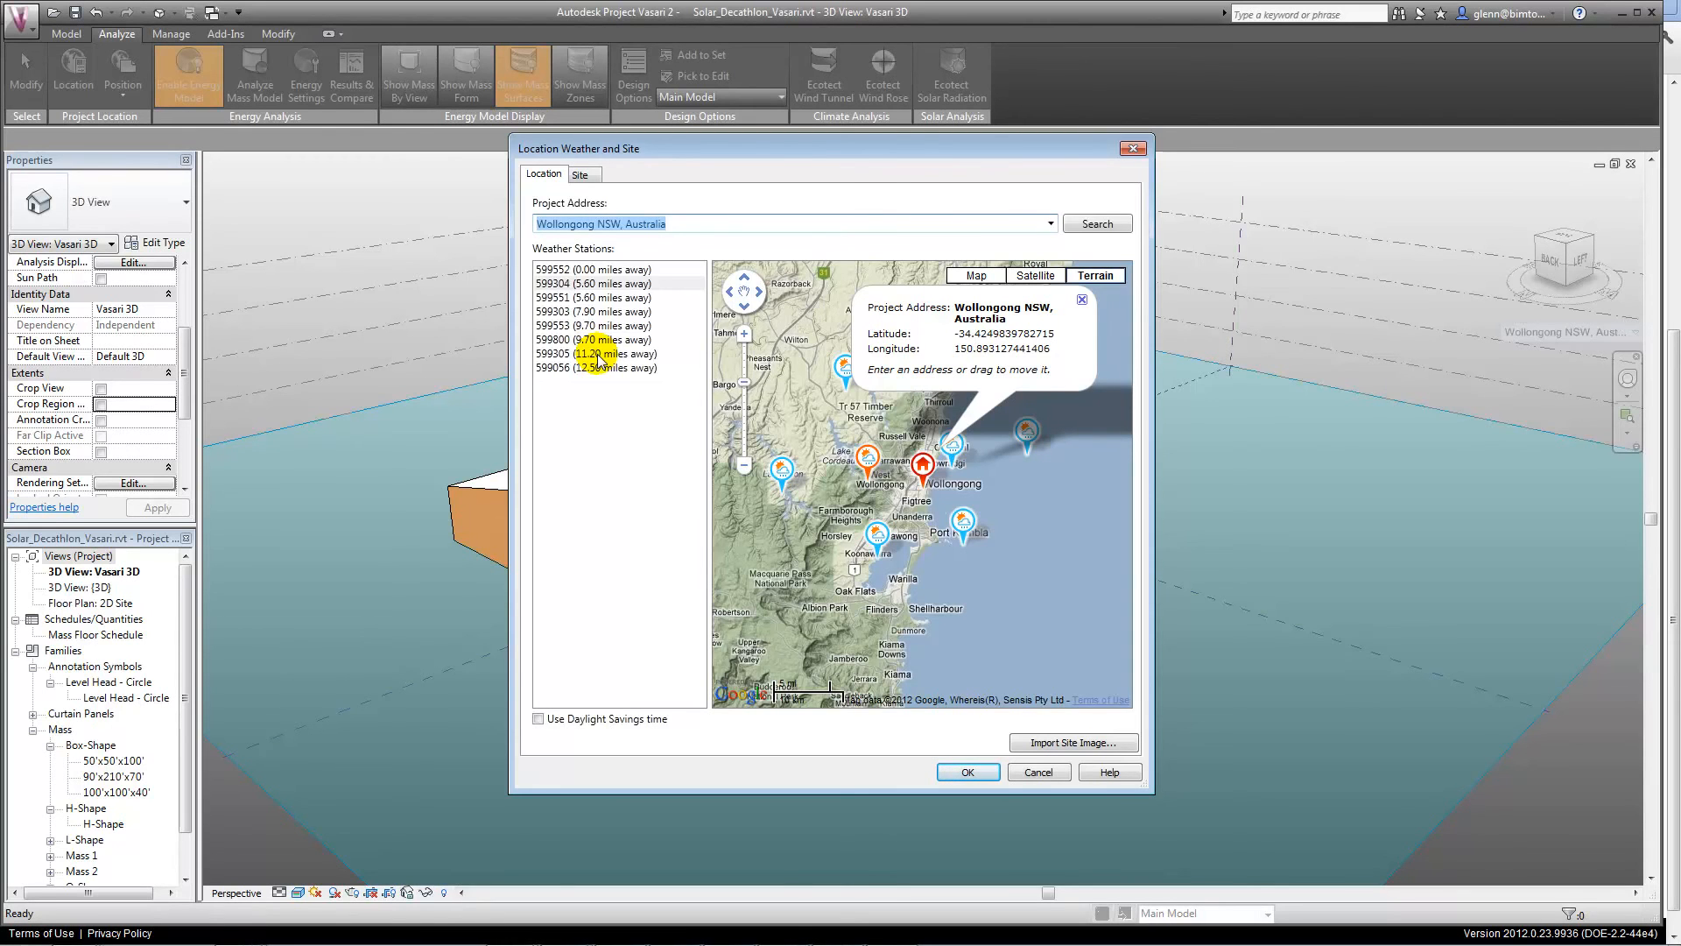
pyautogui.write('beijing ch')
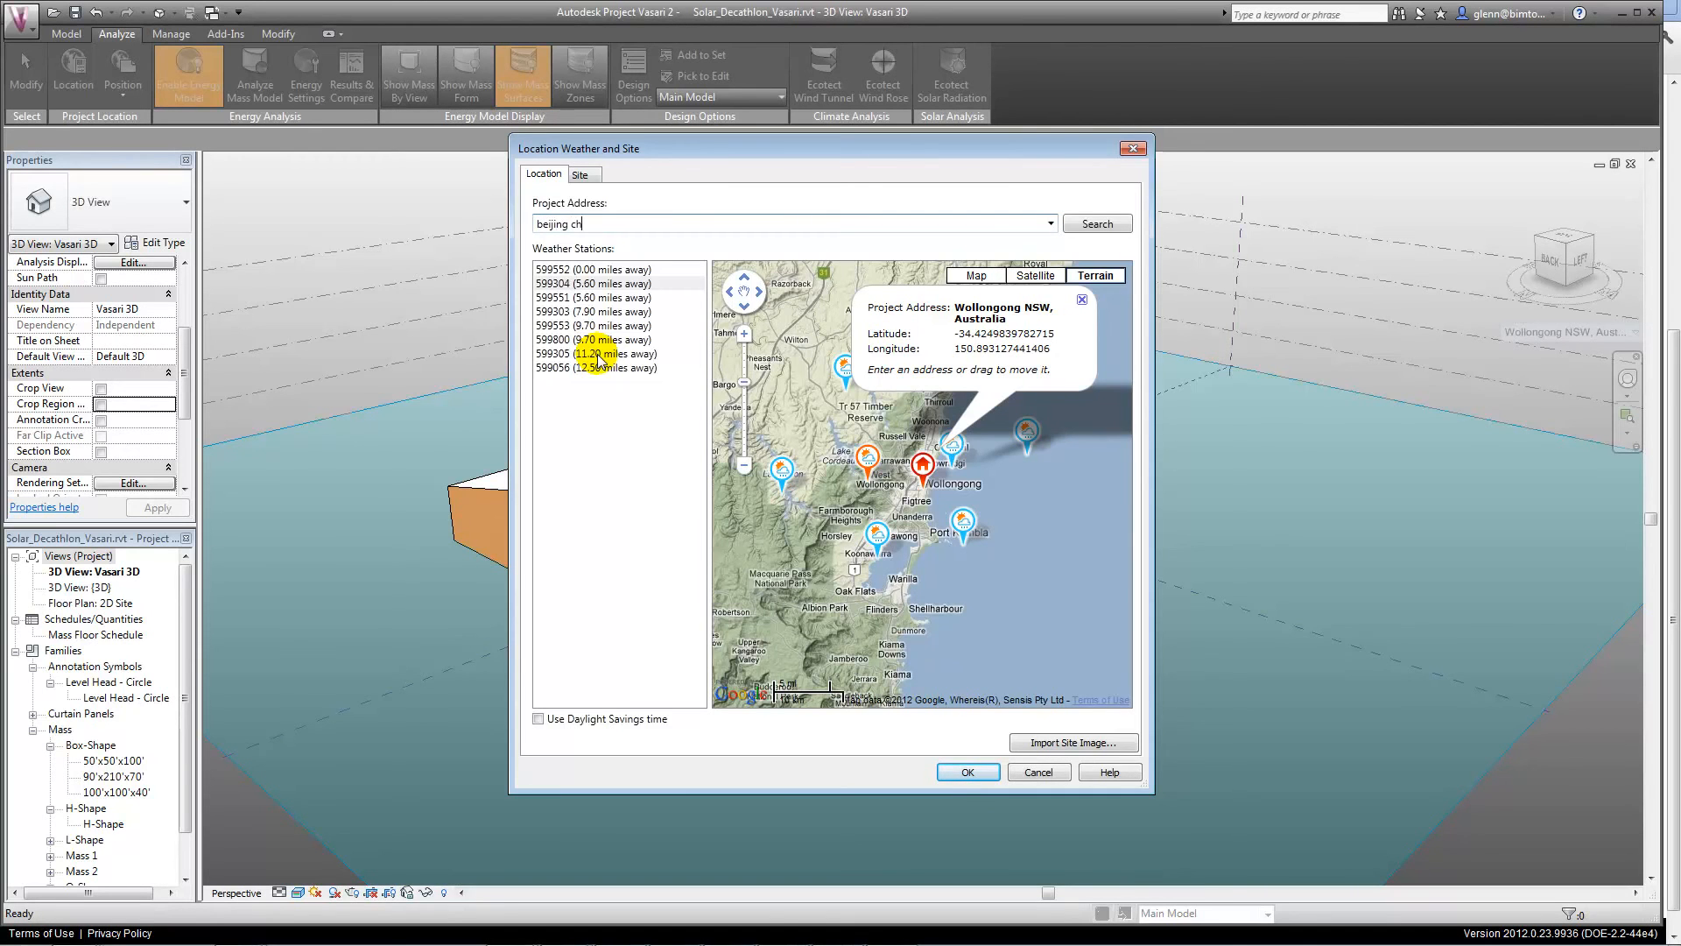
pyautogui.write('ina')
pyautogui.press('Return')
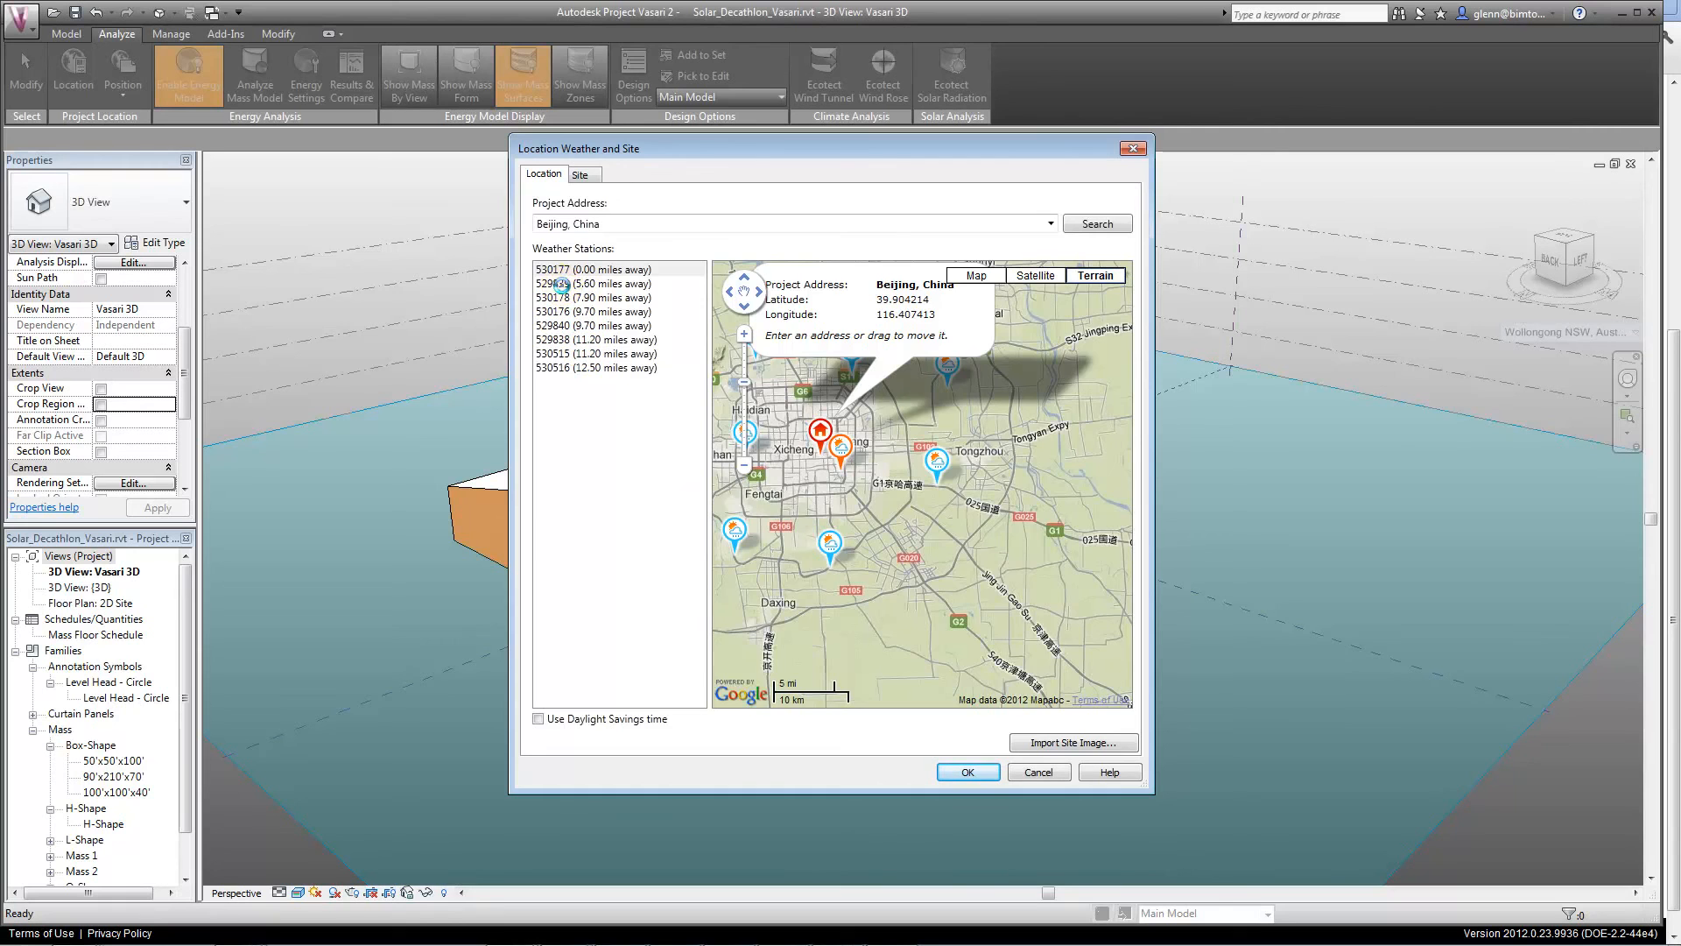
pyautogui.click(565, 285)
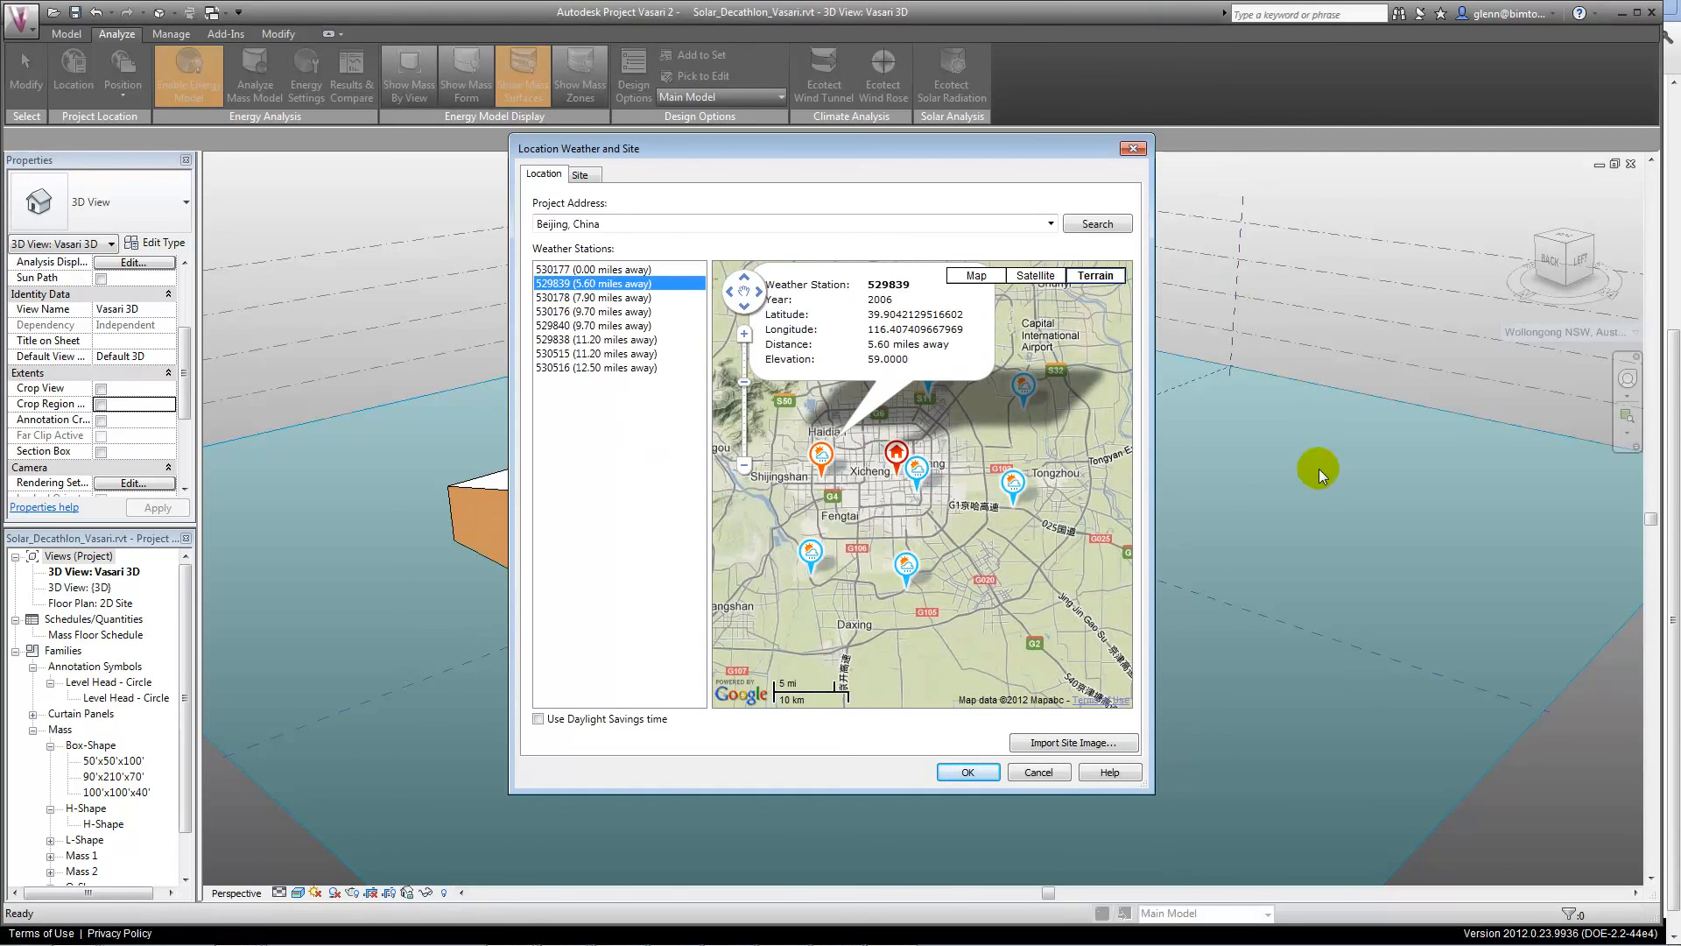
# - Apply the Beijing, China location settings and switch to Revit Architecture with the Solar_Decathlon_Sample model
pyautogui.click(979, 769)
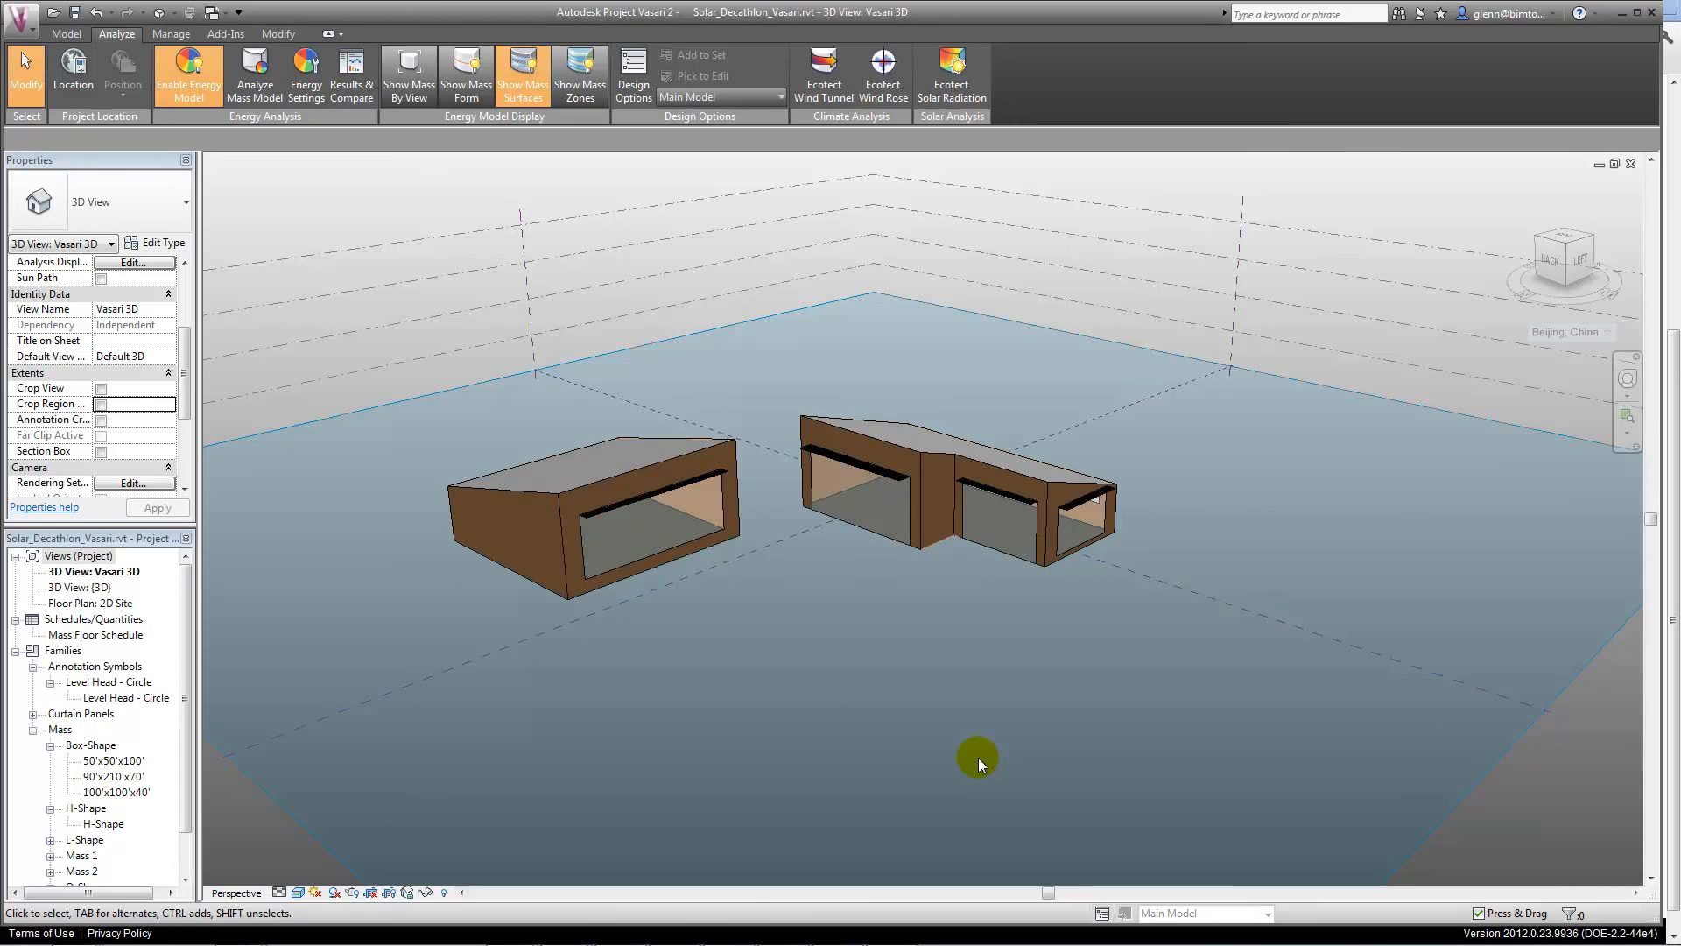
pyautogui.moveTo(735, 942)
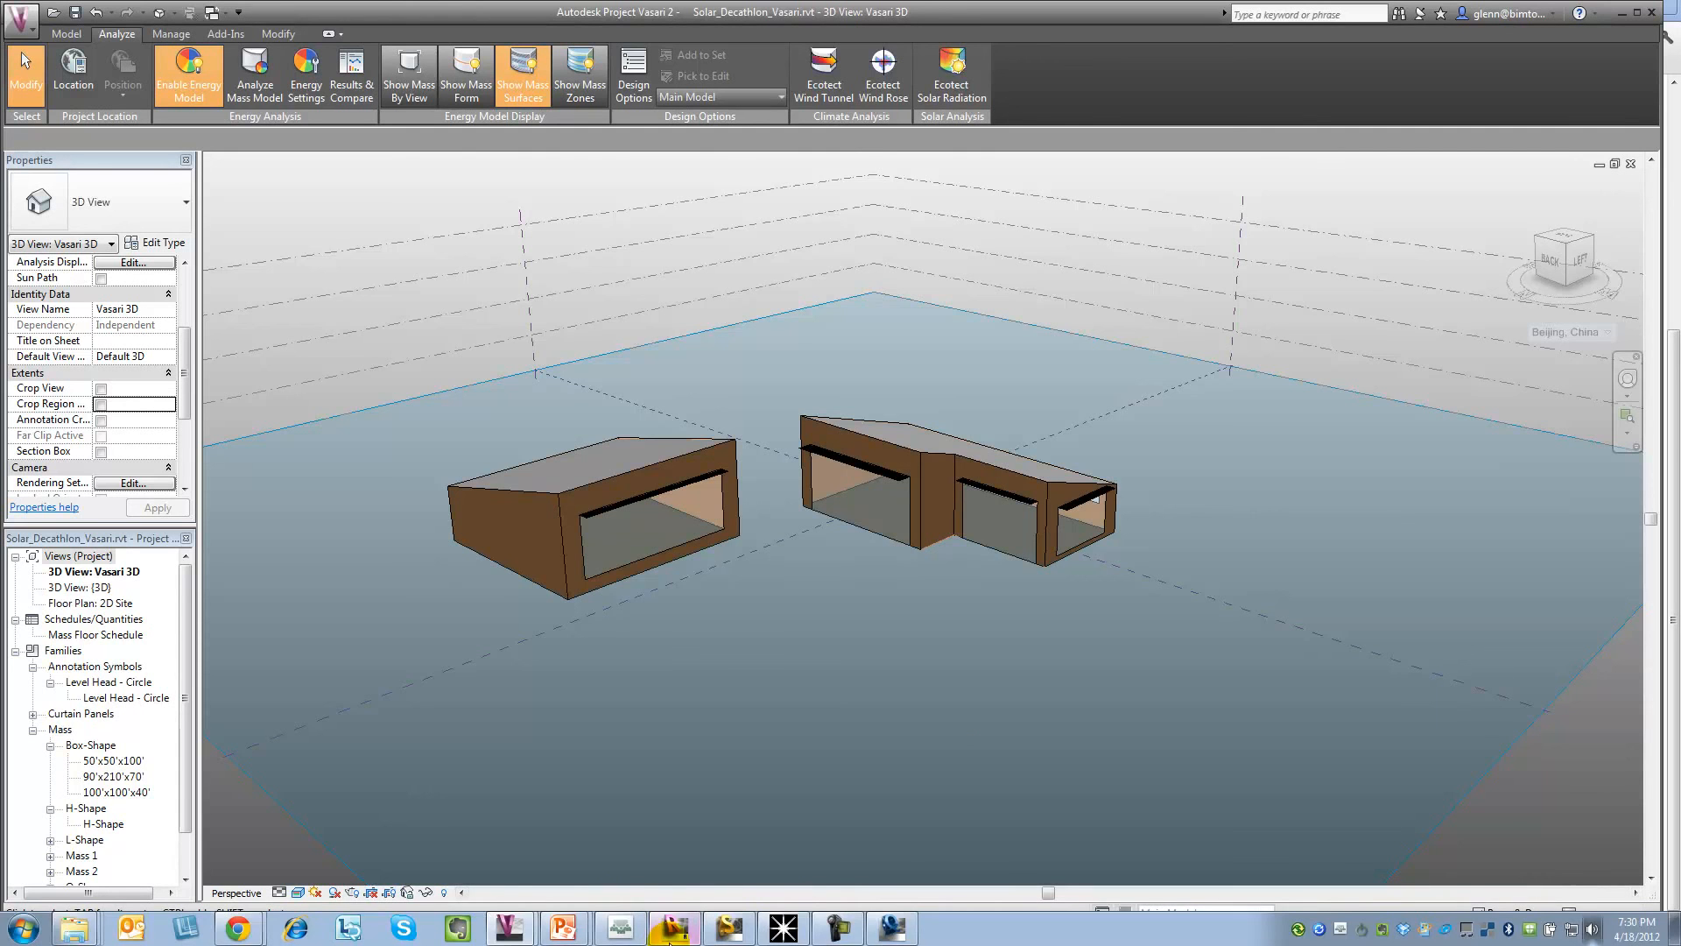
pyautogui.click(669, 930)
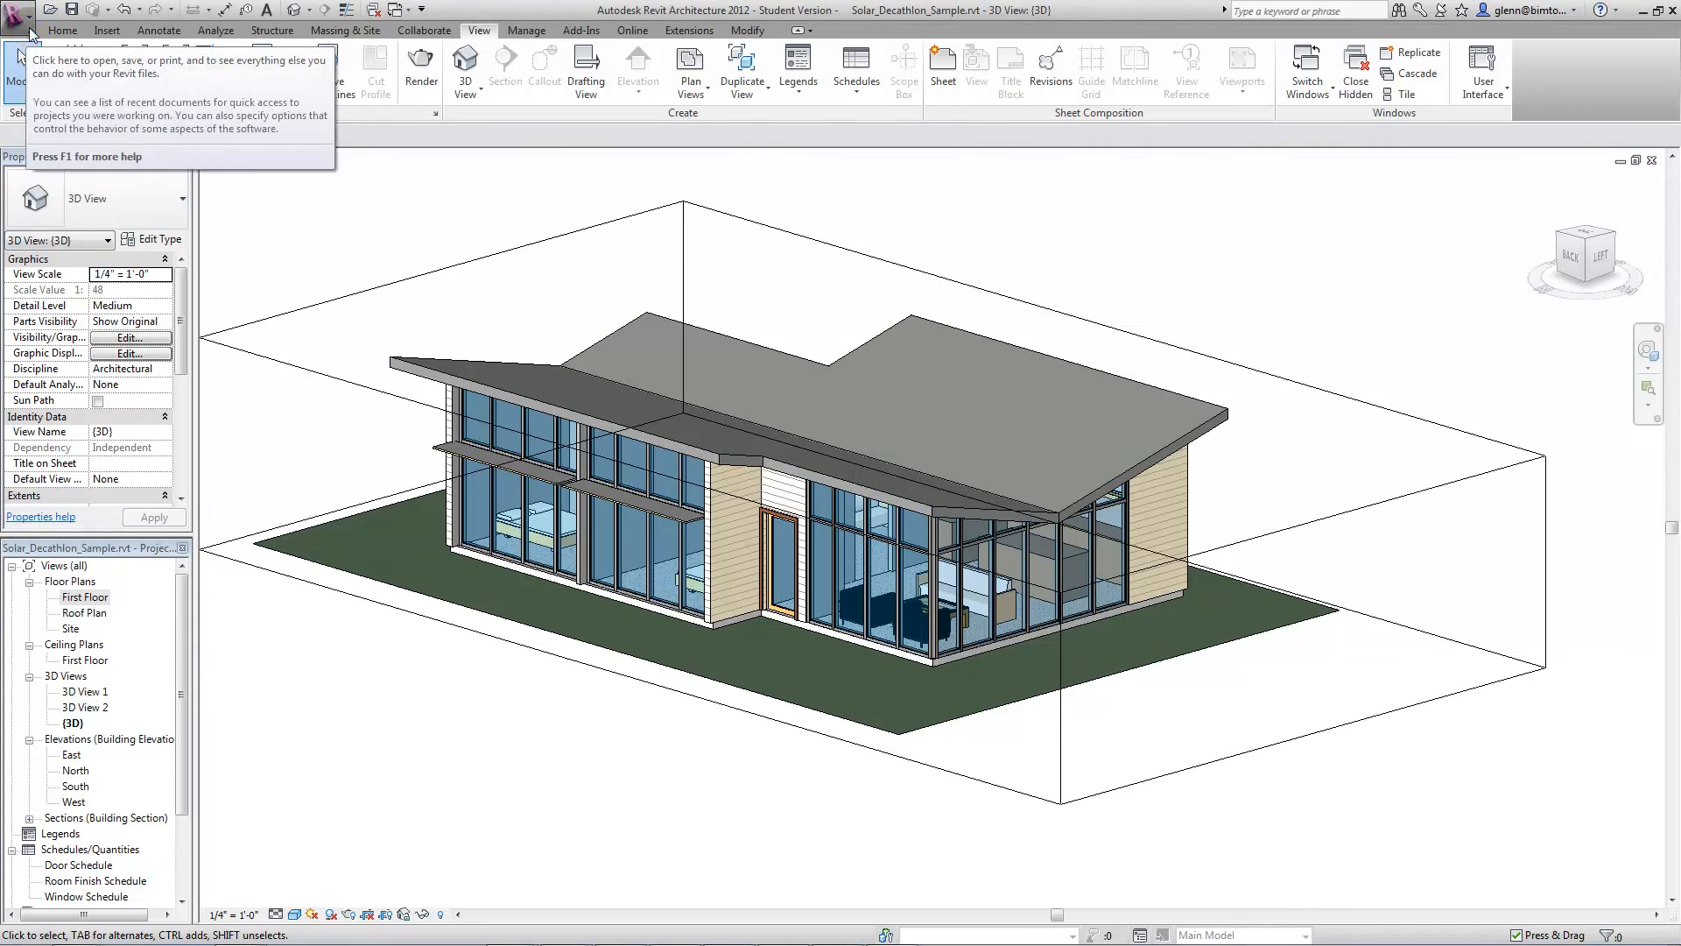
# - Open the IFC export settings without saving the project, examine the available IFC file types, and cancel the export
pyautogui.click(31, 32)
pyautogui.moveTo(117, 256)
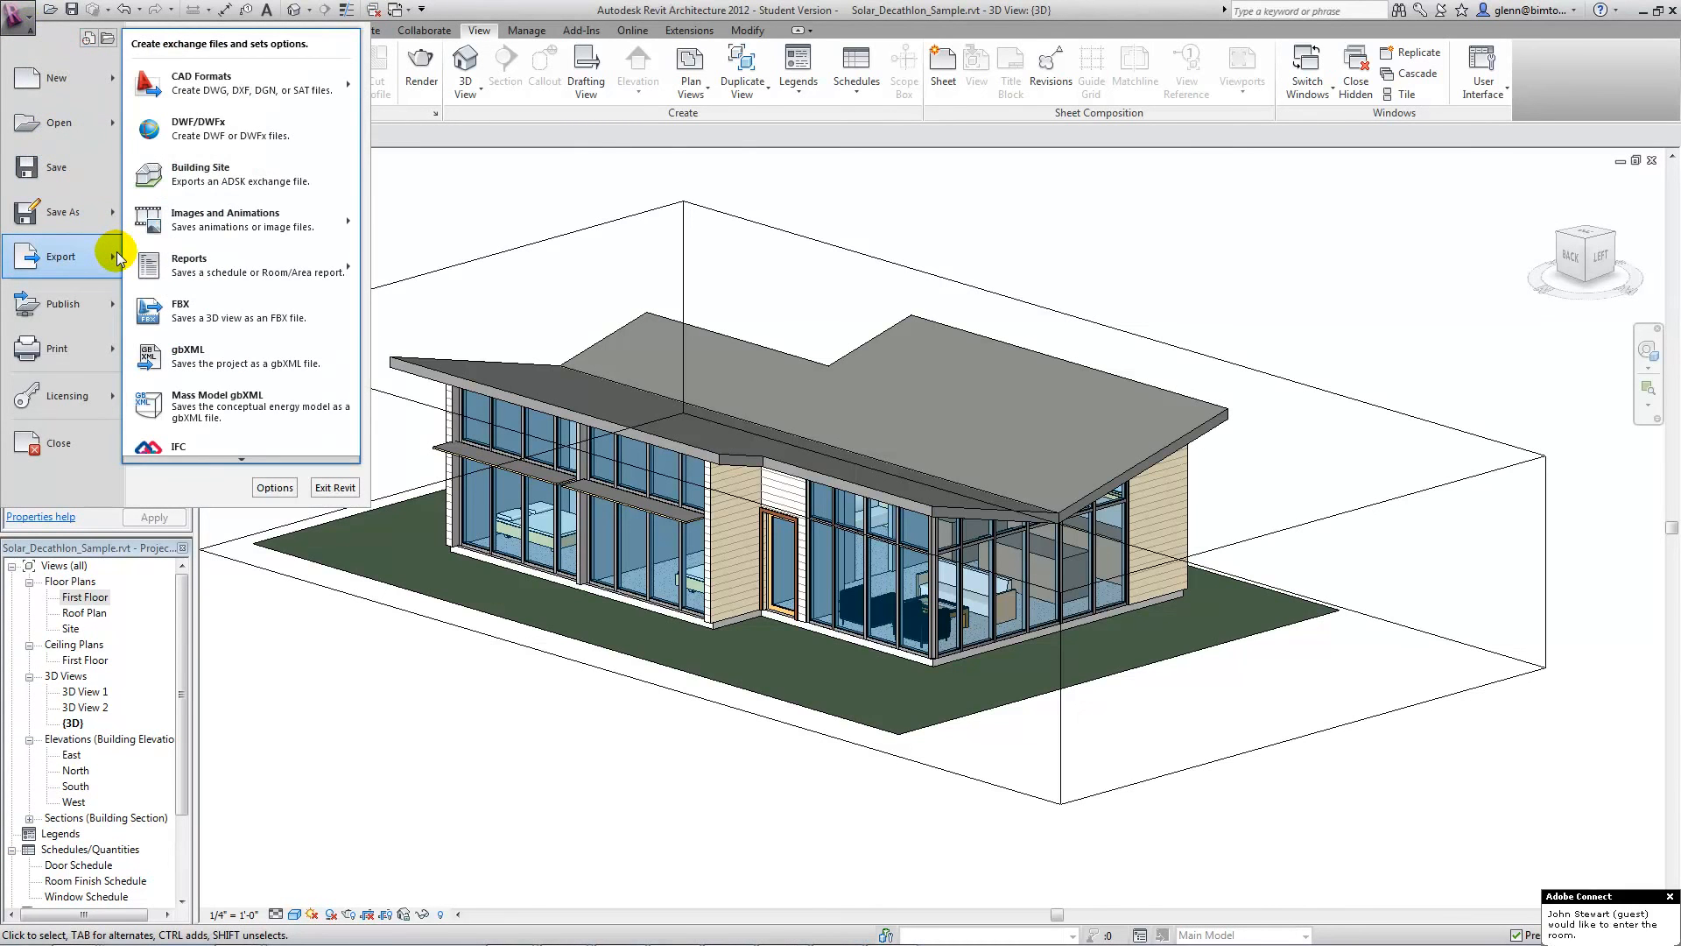
pyautogui.scroll(-1, 197, 438)
pyautogui.click(196, 434)
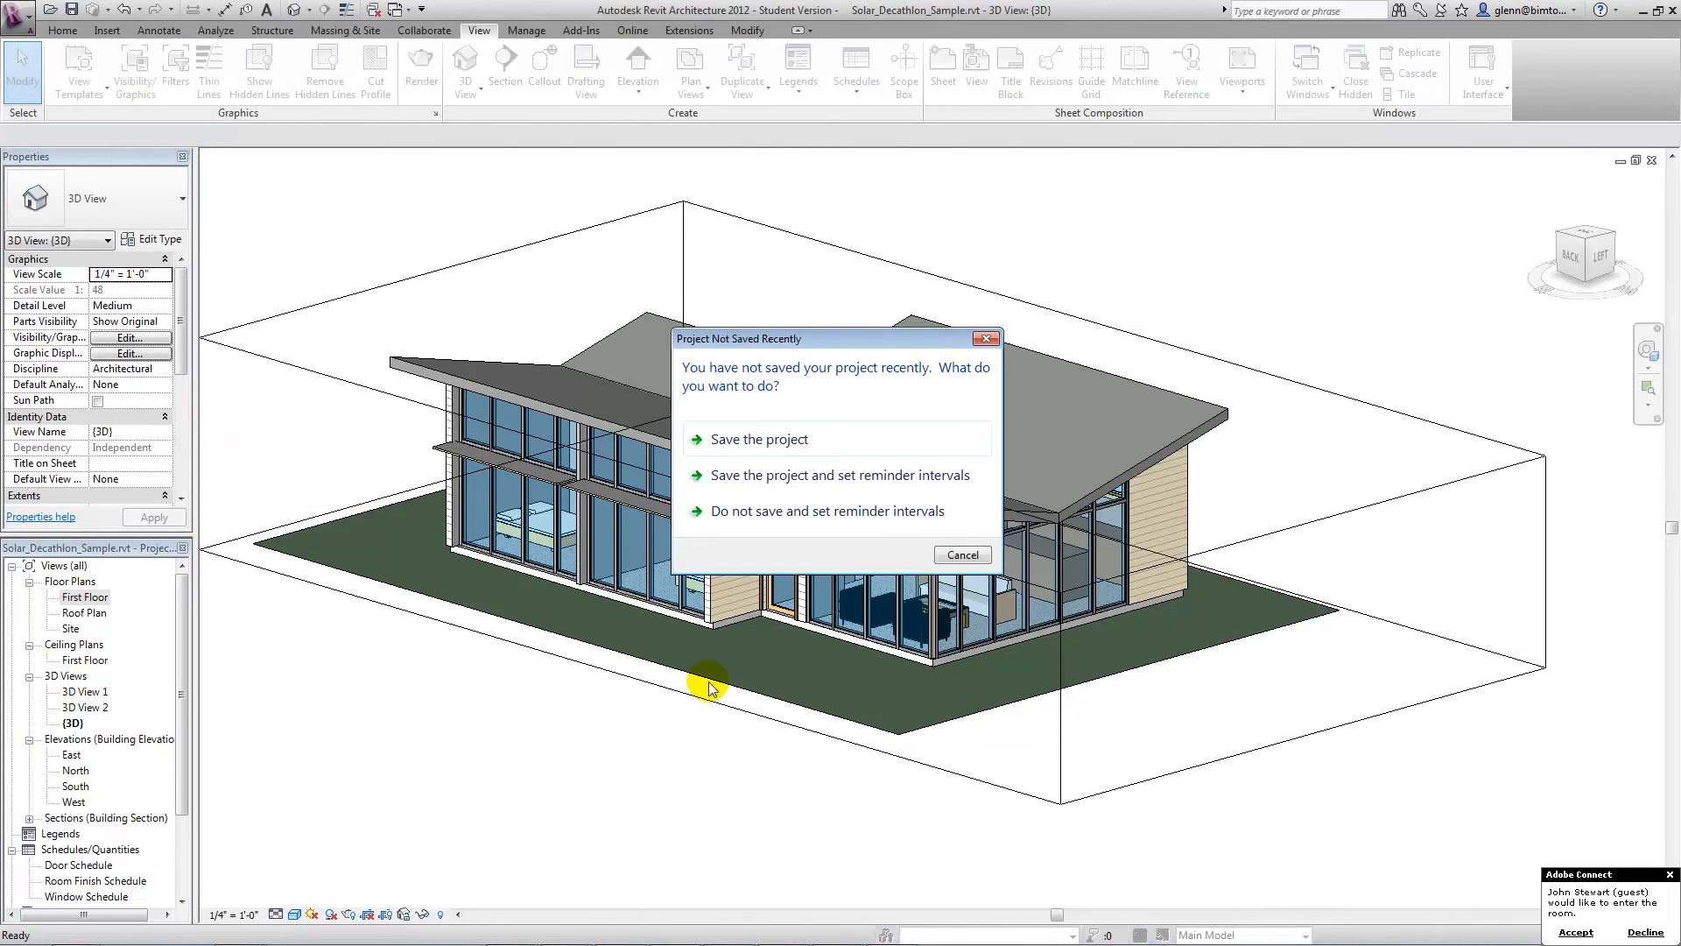
pyautogui.click(963, 555)
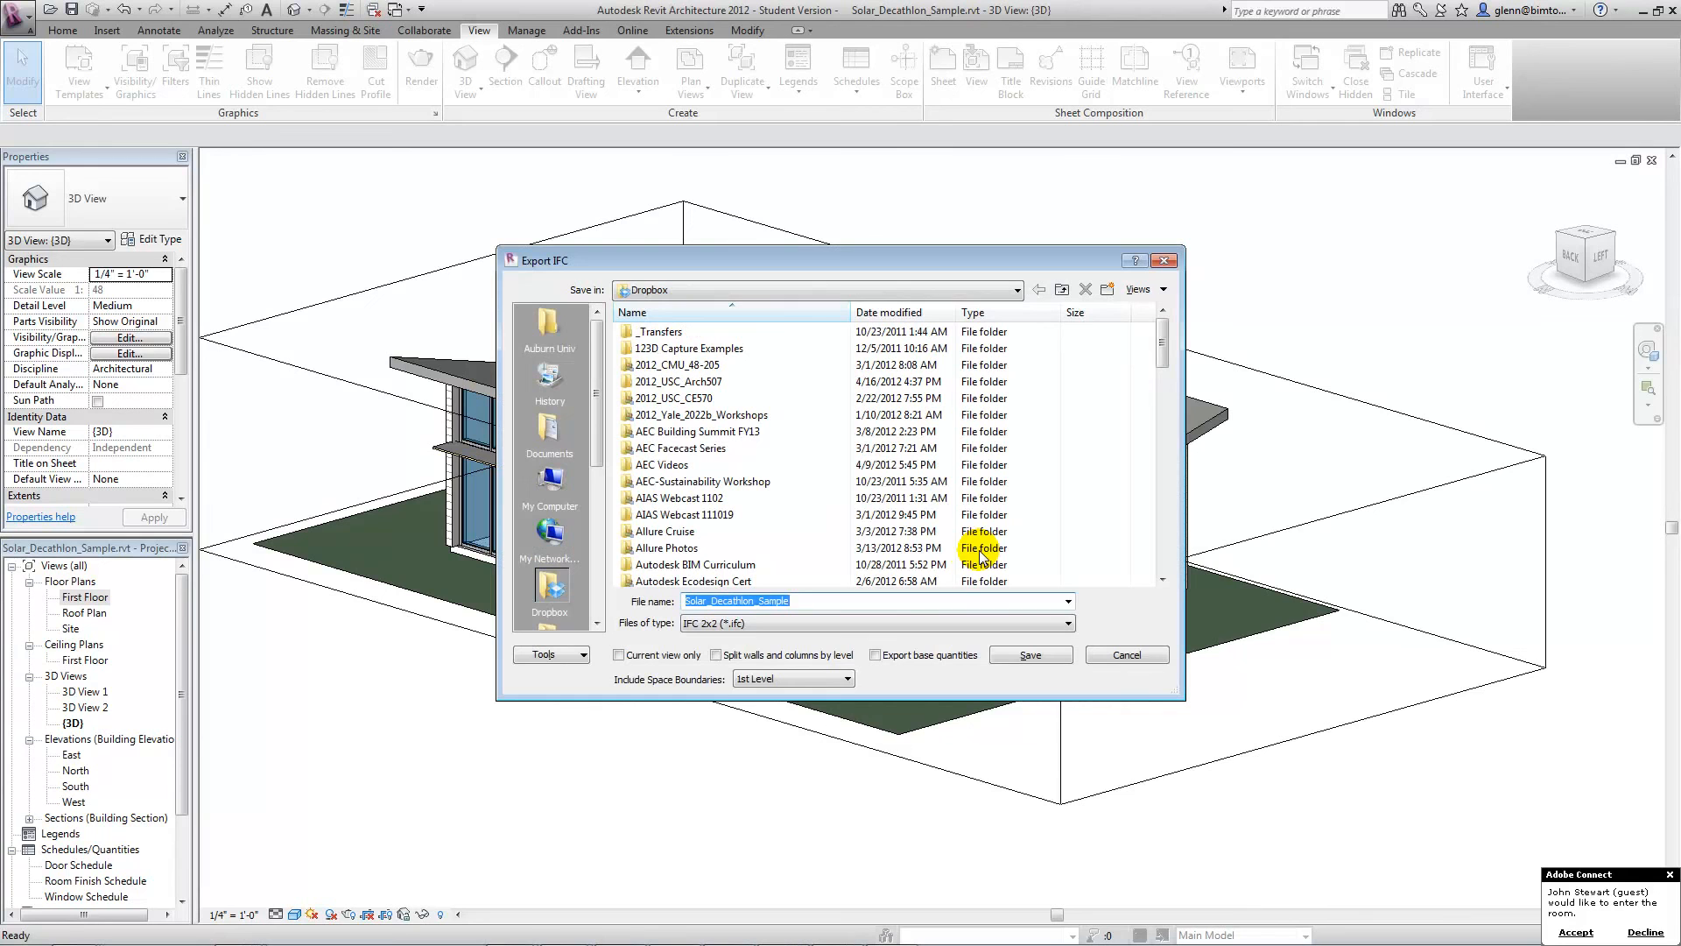
pyautogui.click(870, 623)
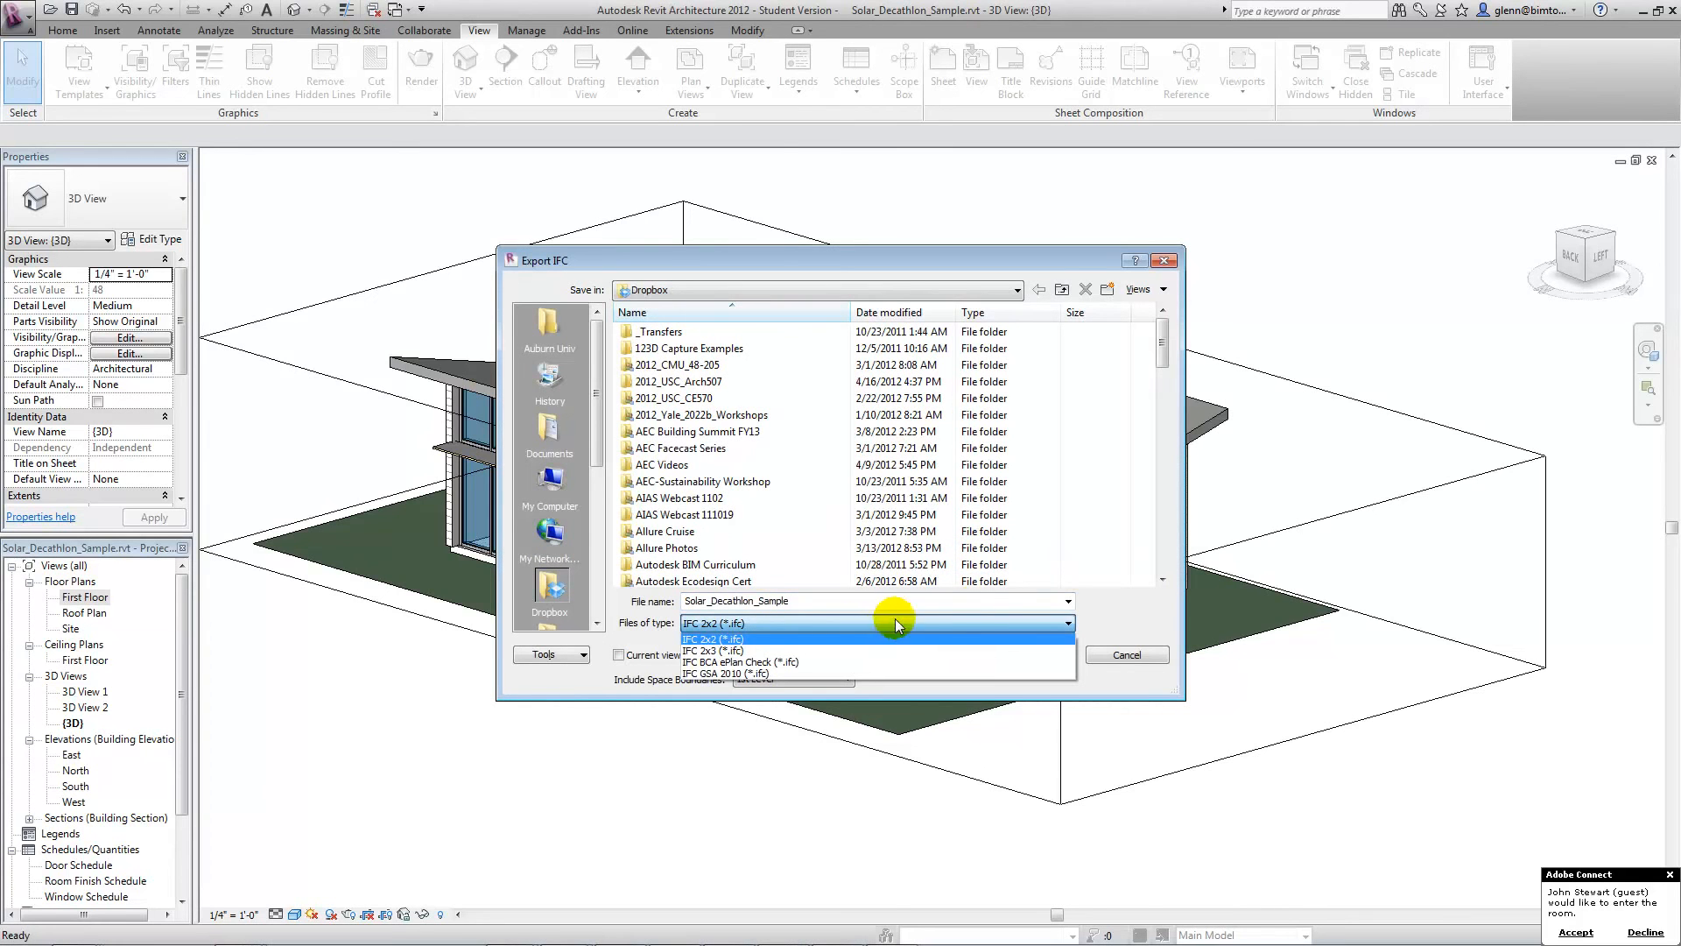
pyautogui.click(1153, 640)
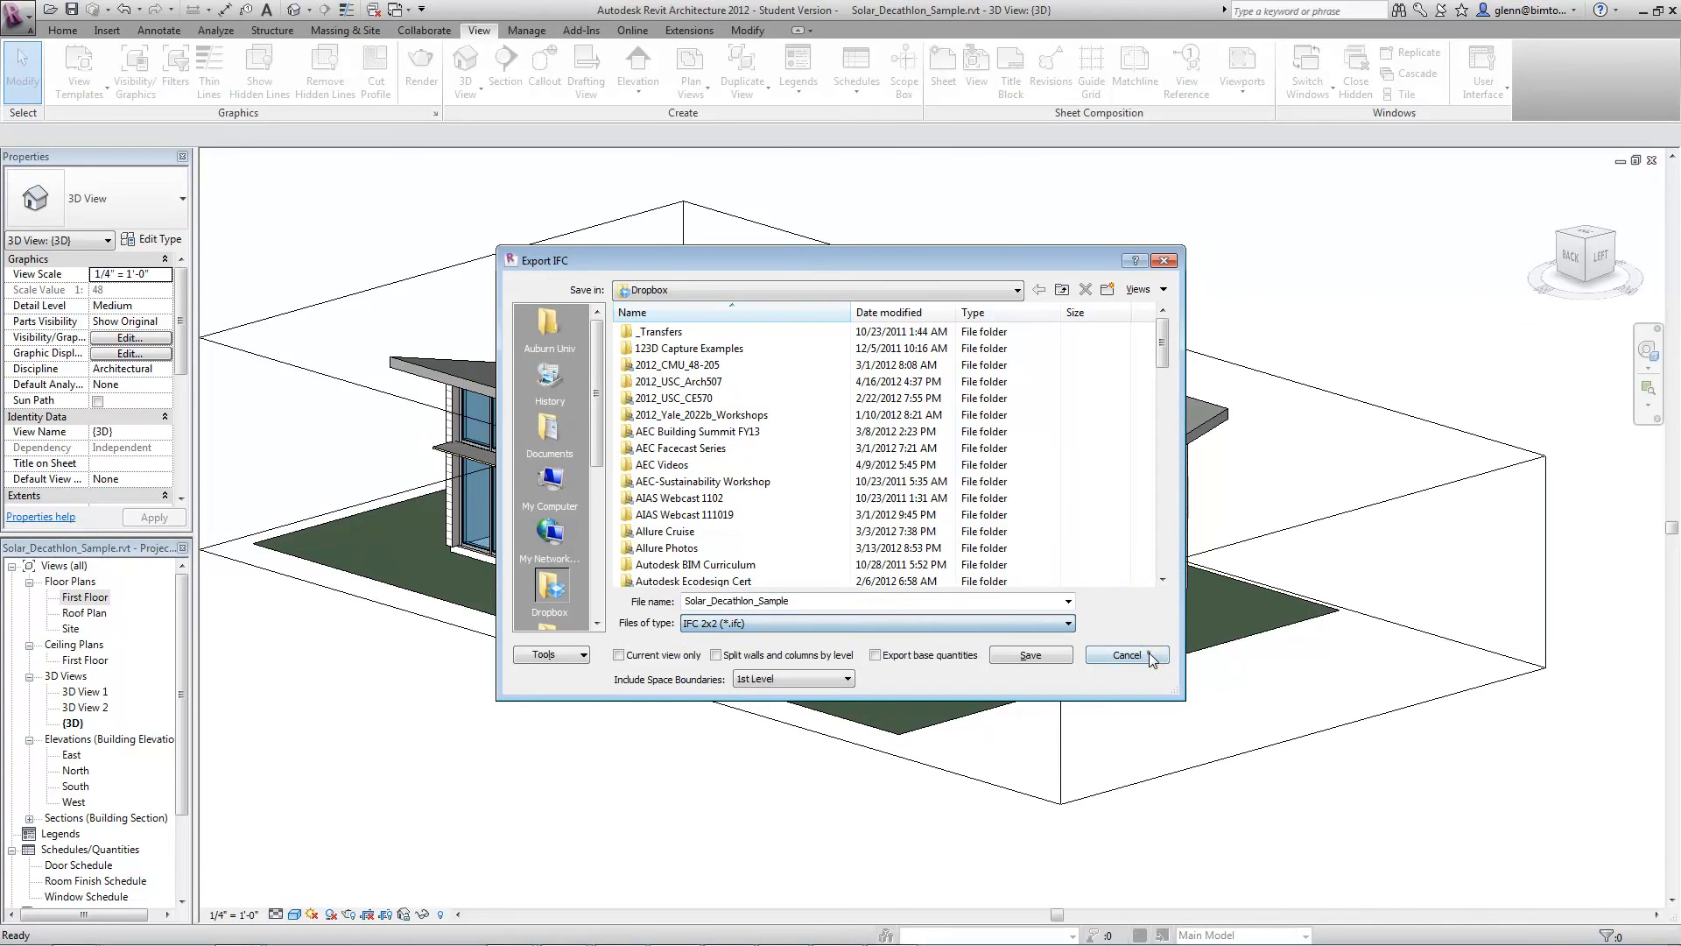
pyautogui.click(1151, 657)
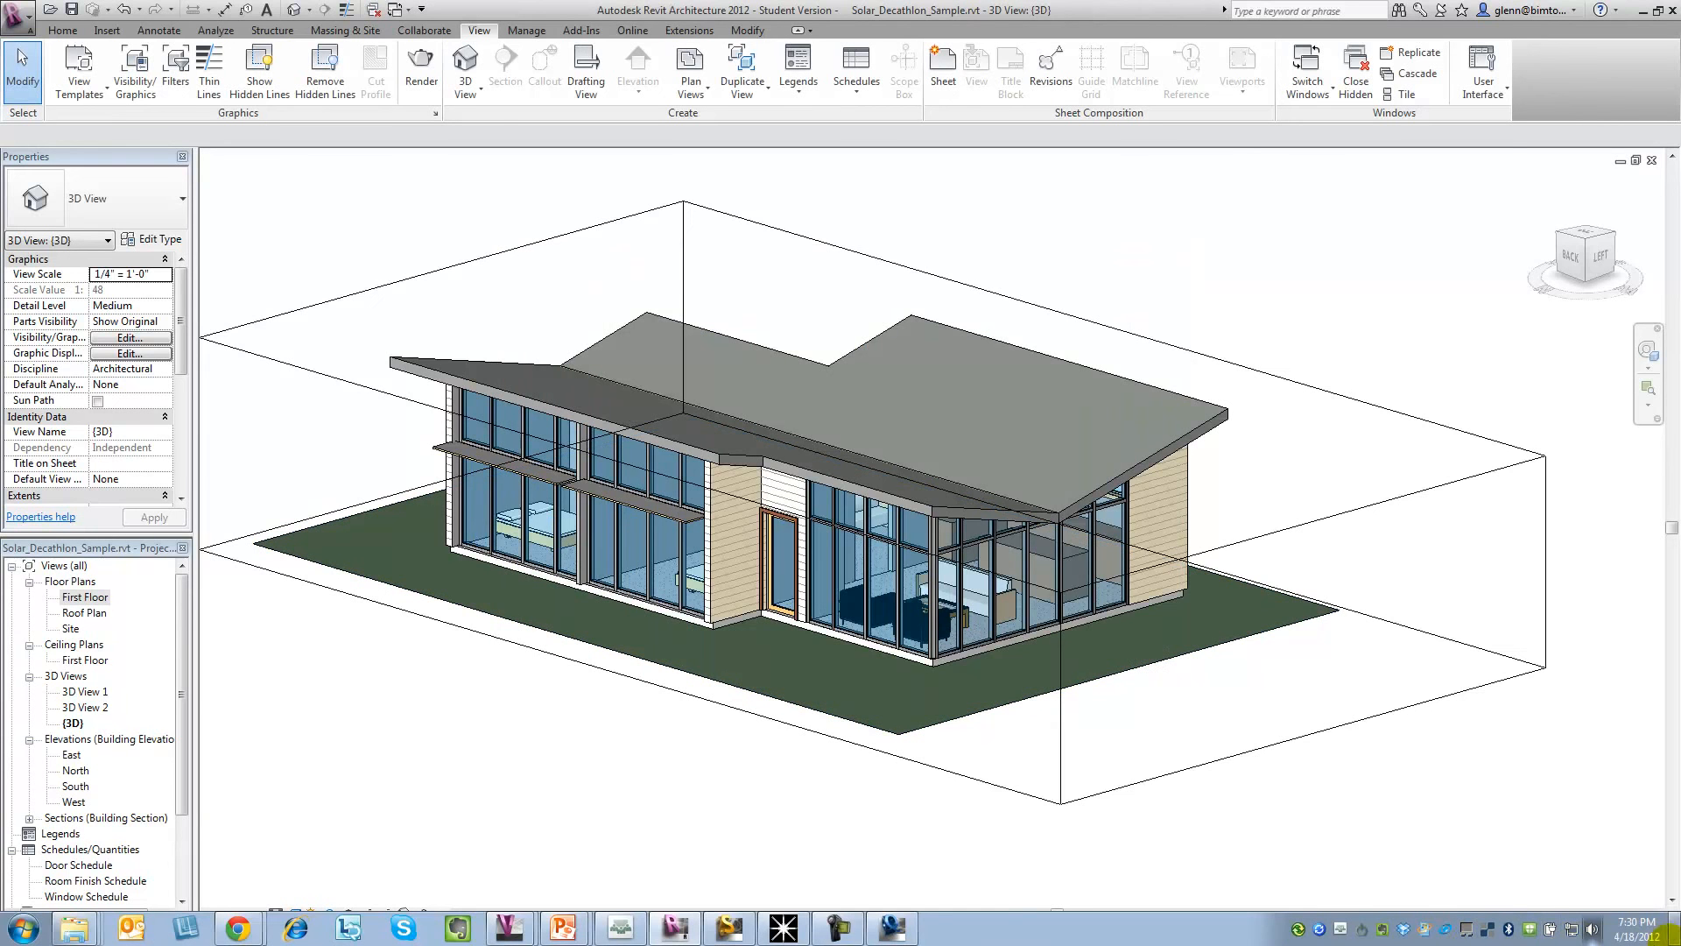